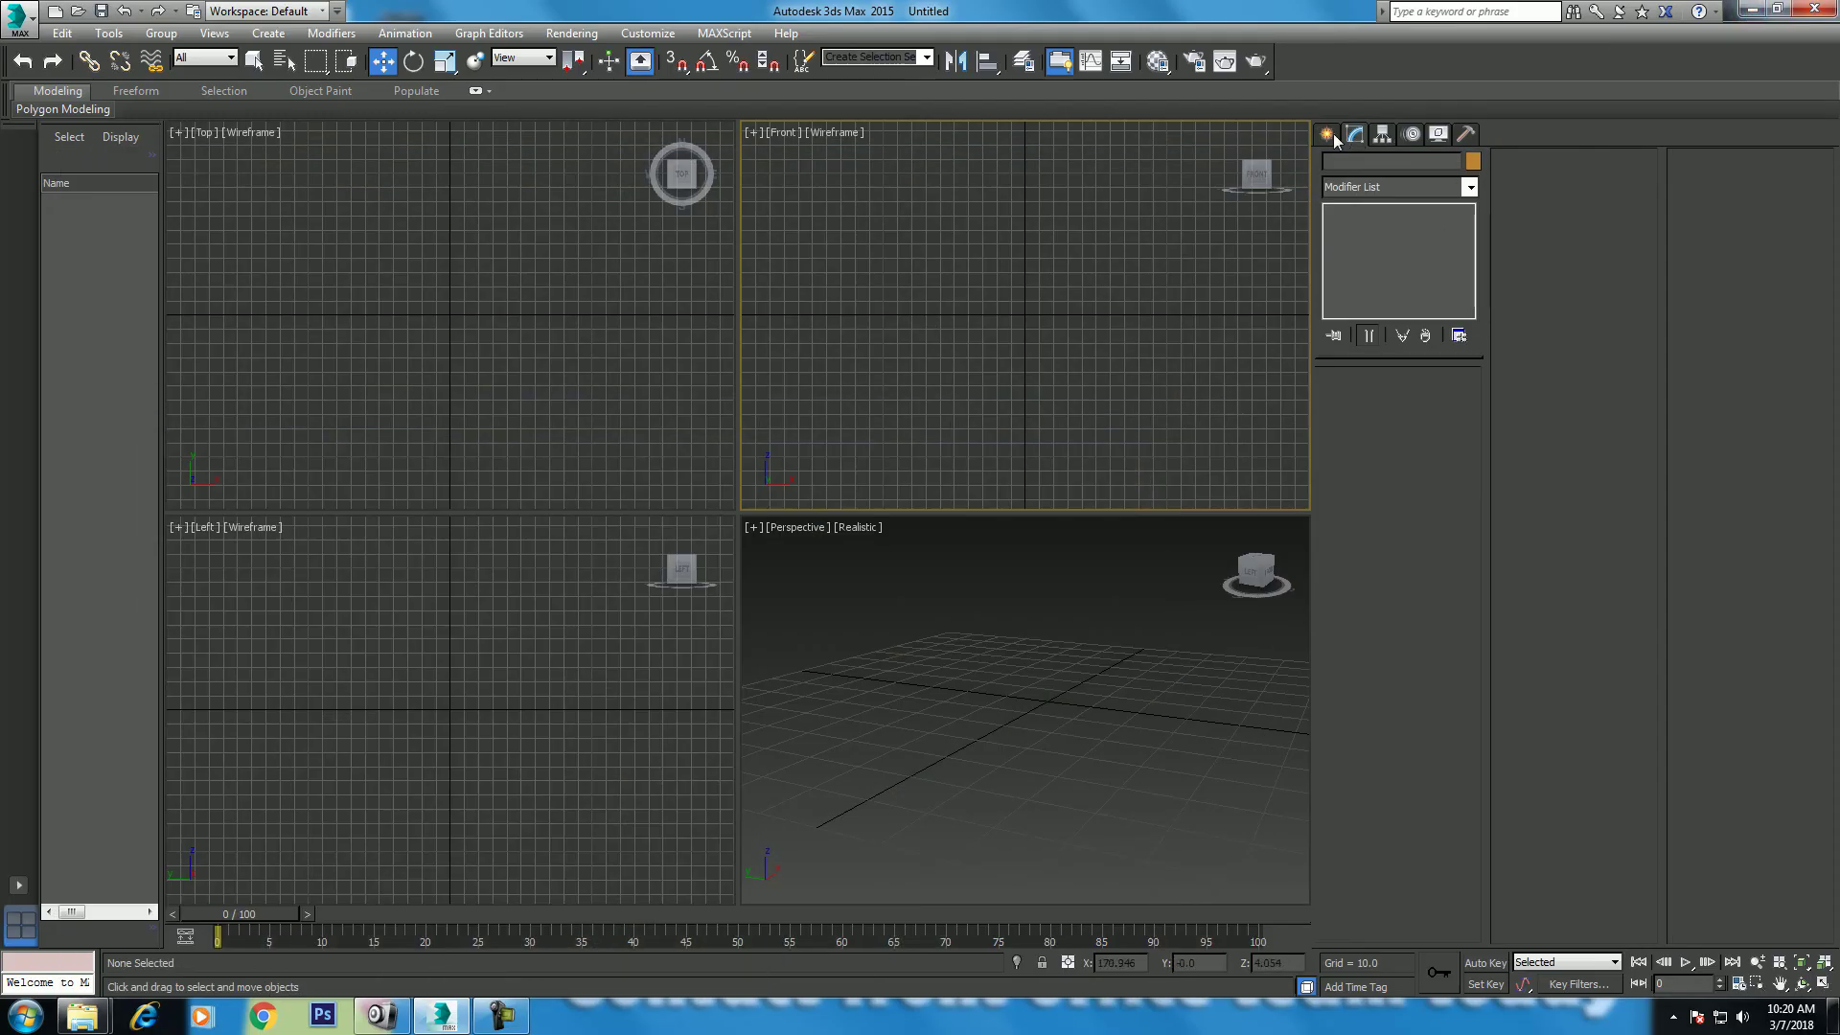
# Step: Create a plane in the Front viewport and zero its X and Z position at the origin
pyautogui.click(1328, 135)
pyautogui.click(1436, 336)
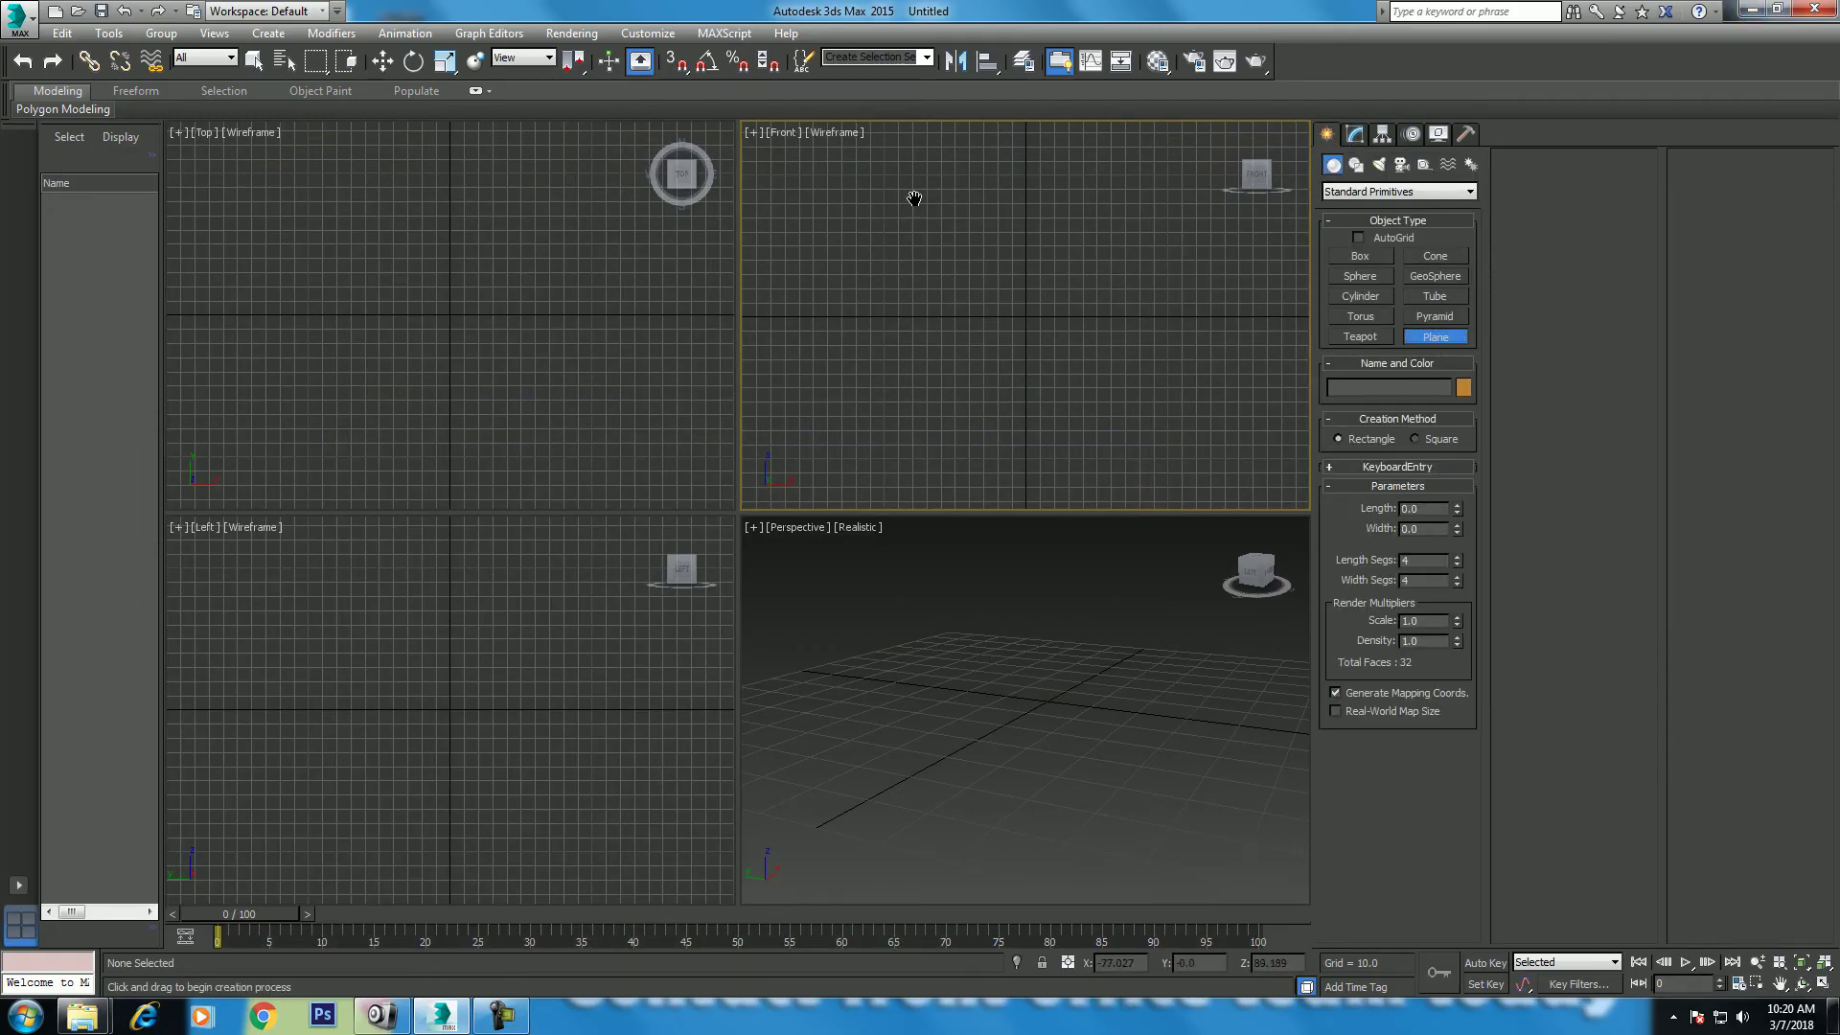
pyautogui.moveTo(835, 212); pyautogui.dragTo(1157, 472)
pyautogui.press('w')
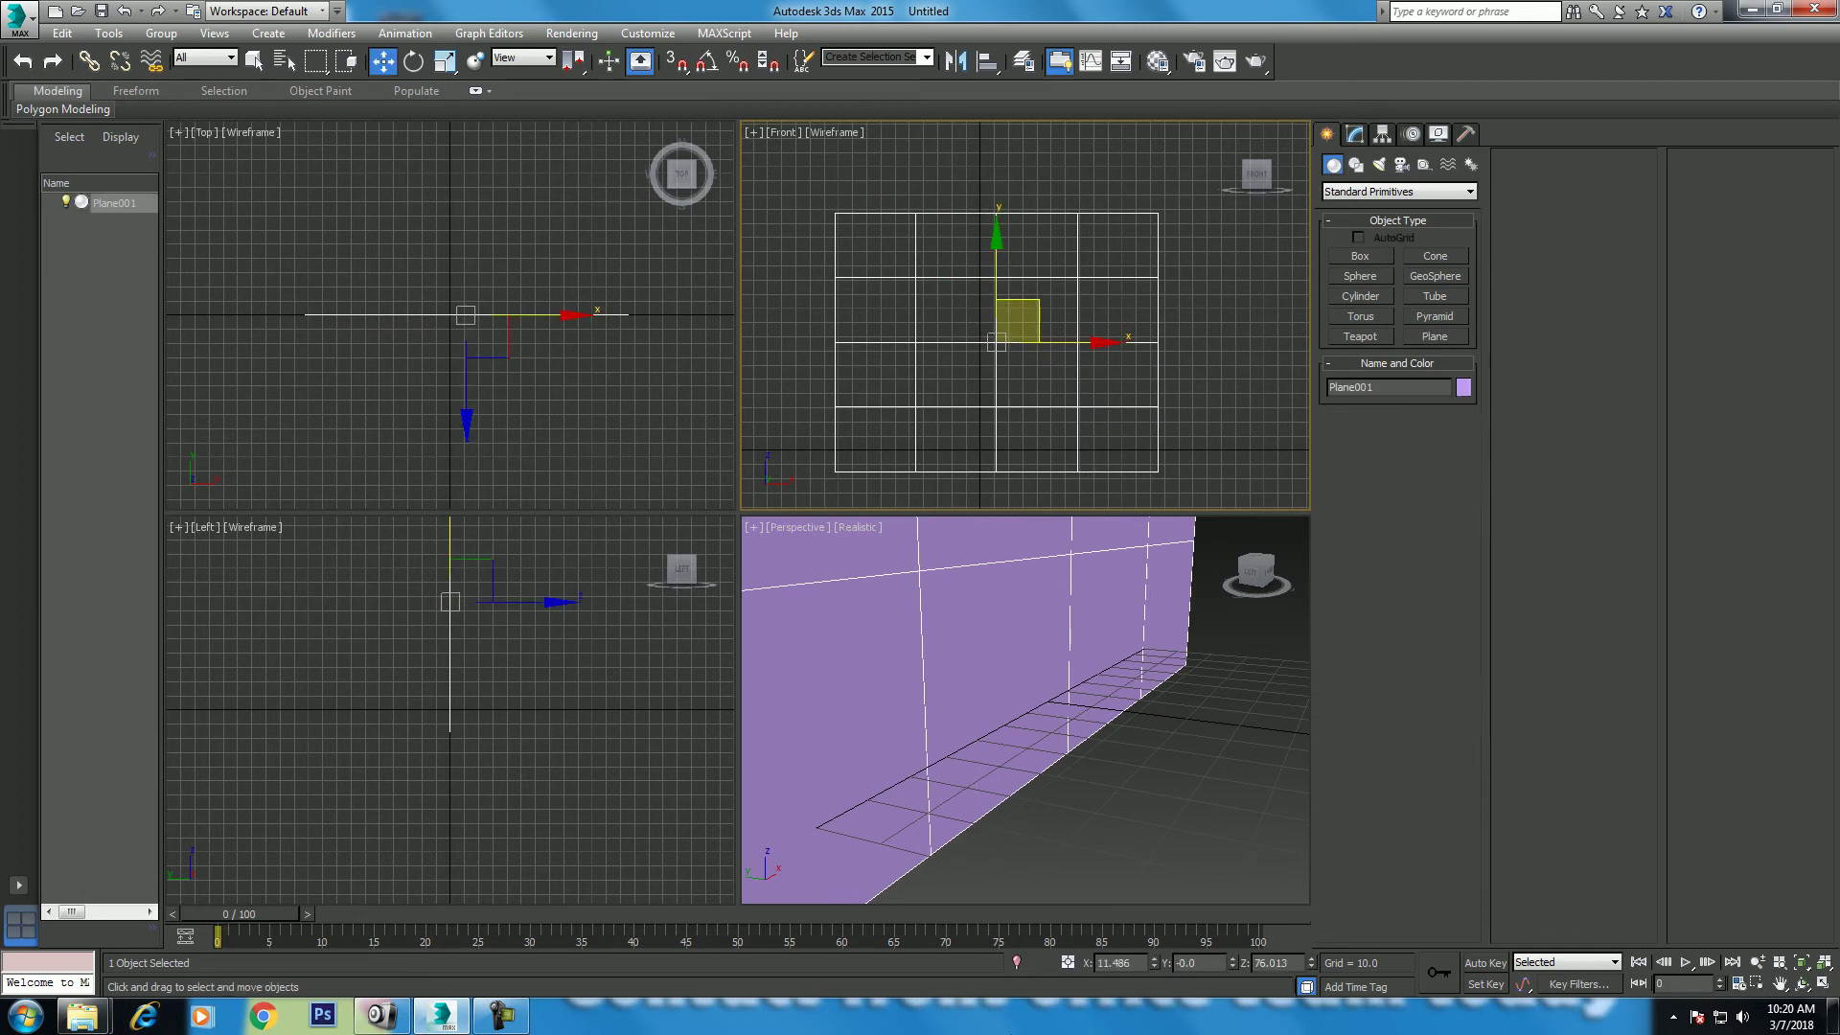
pyautogui.rightClick(1152, 963)
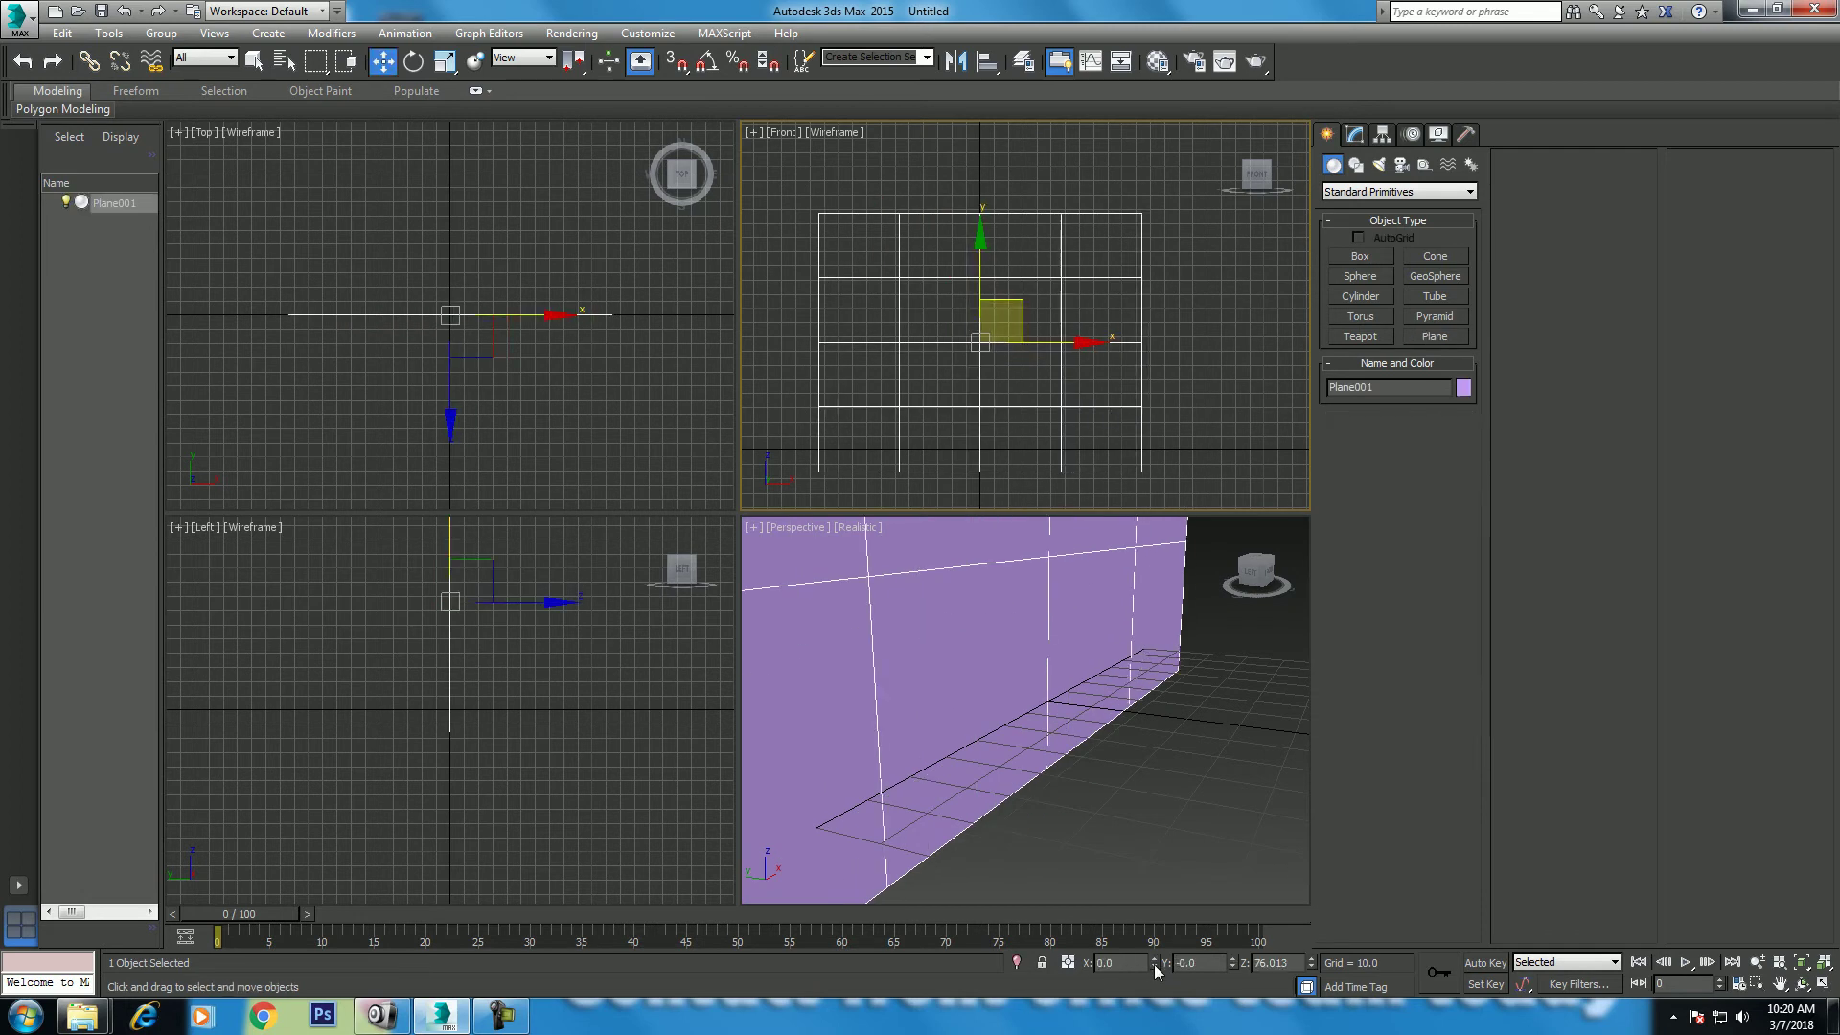
pyautogui.rightClick(1309, 963)
pyautogui.rightClick(1083, 776)
pyautogui.scroll(-5, 1279, 681)
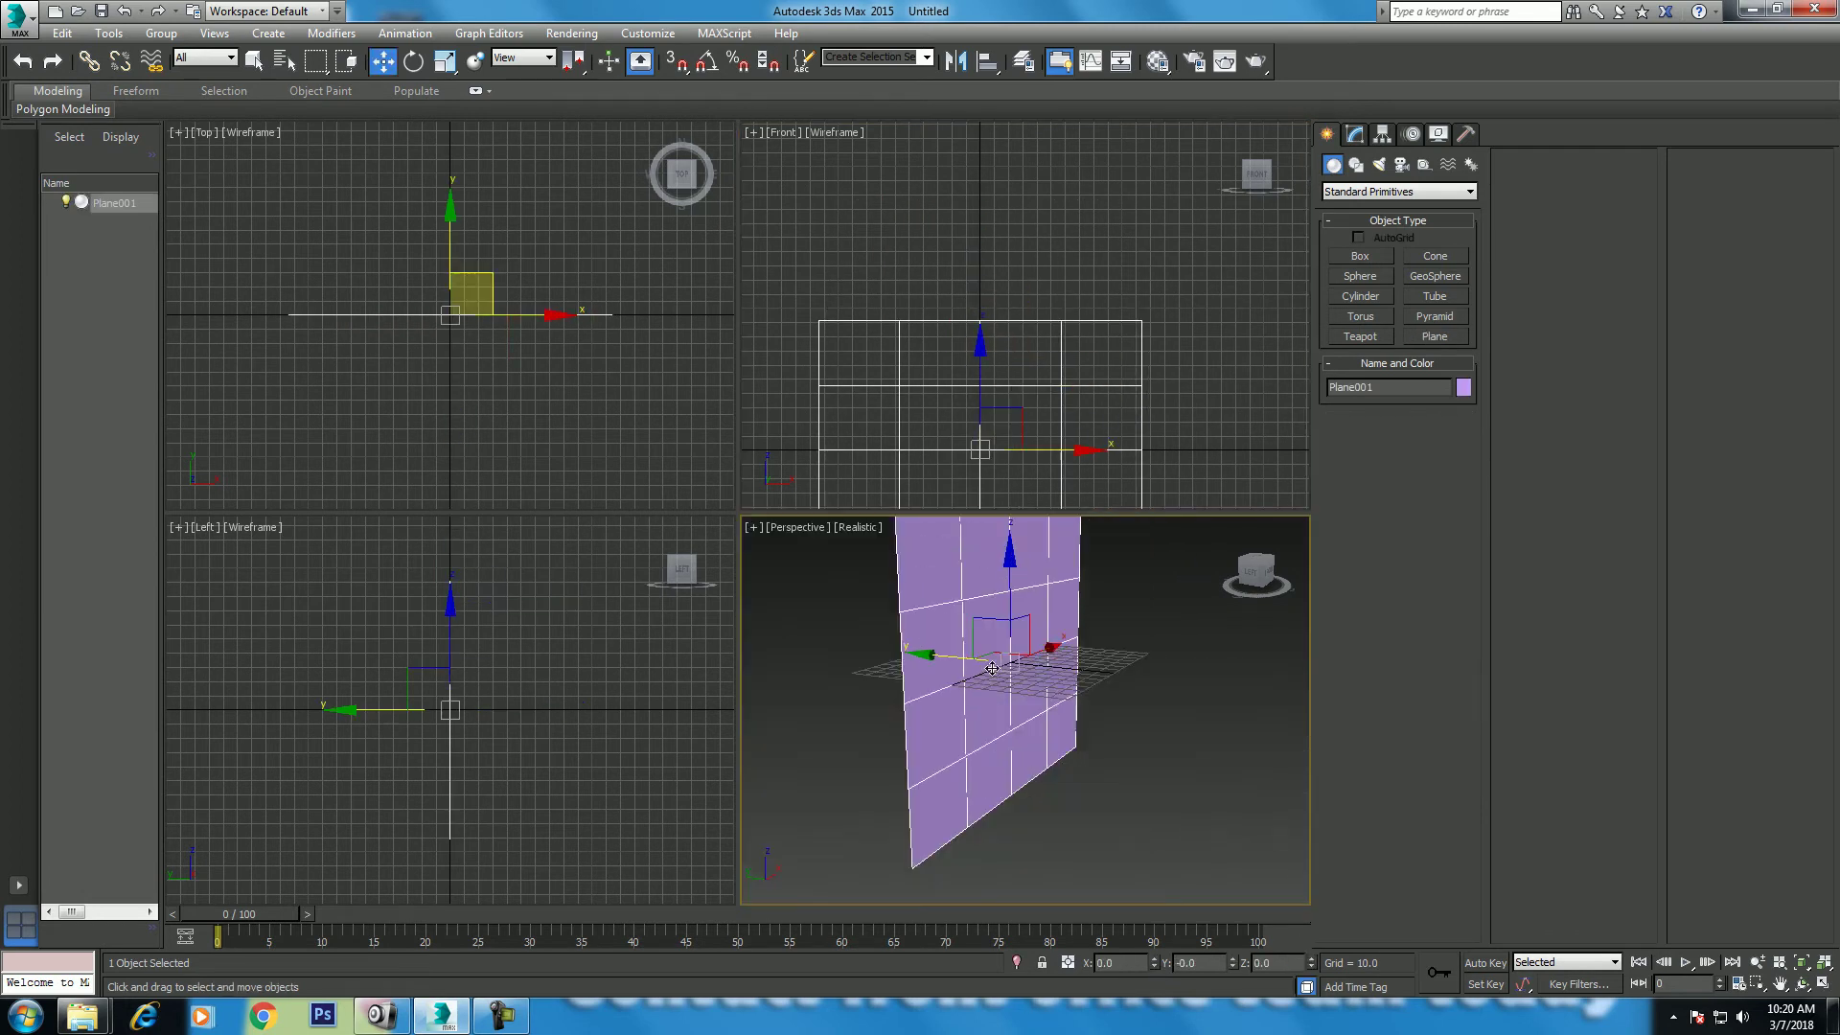
# Step: Set Plane001's length and width to 1024 and frame it in the Perspective and Front views
pyautogui.click(1355, 133)
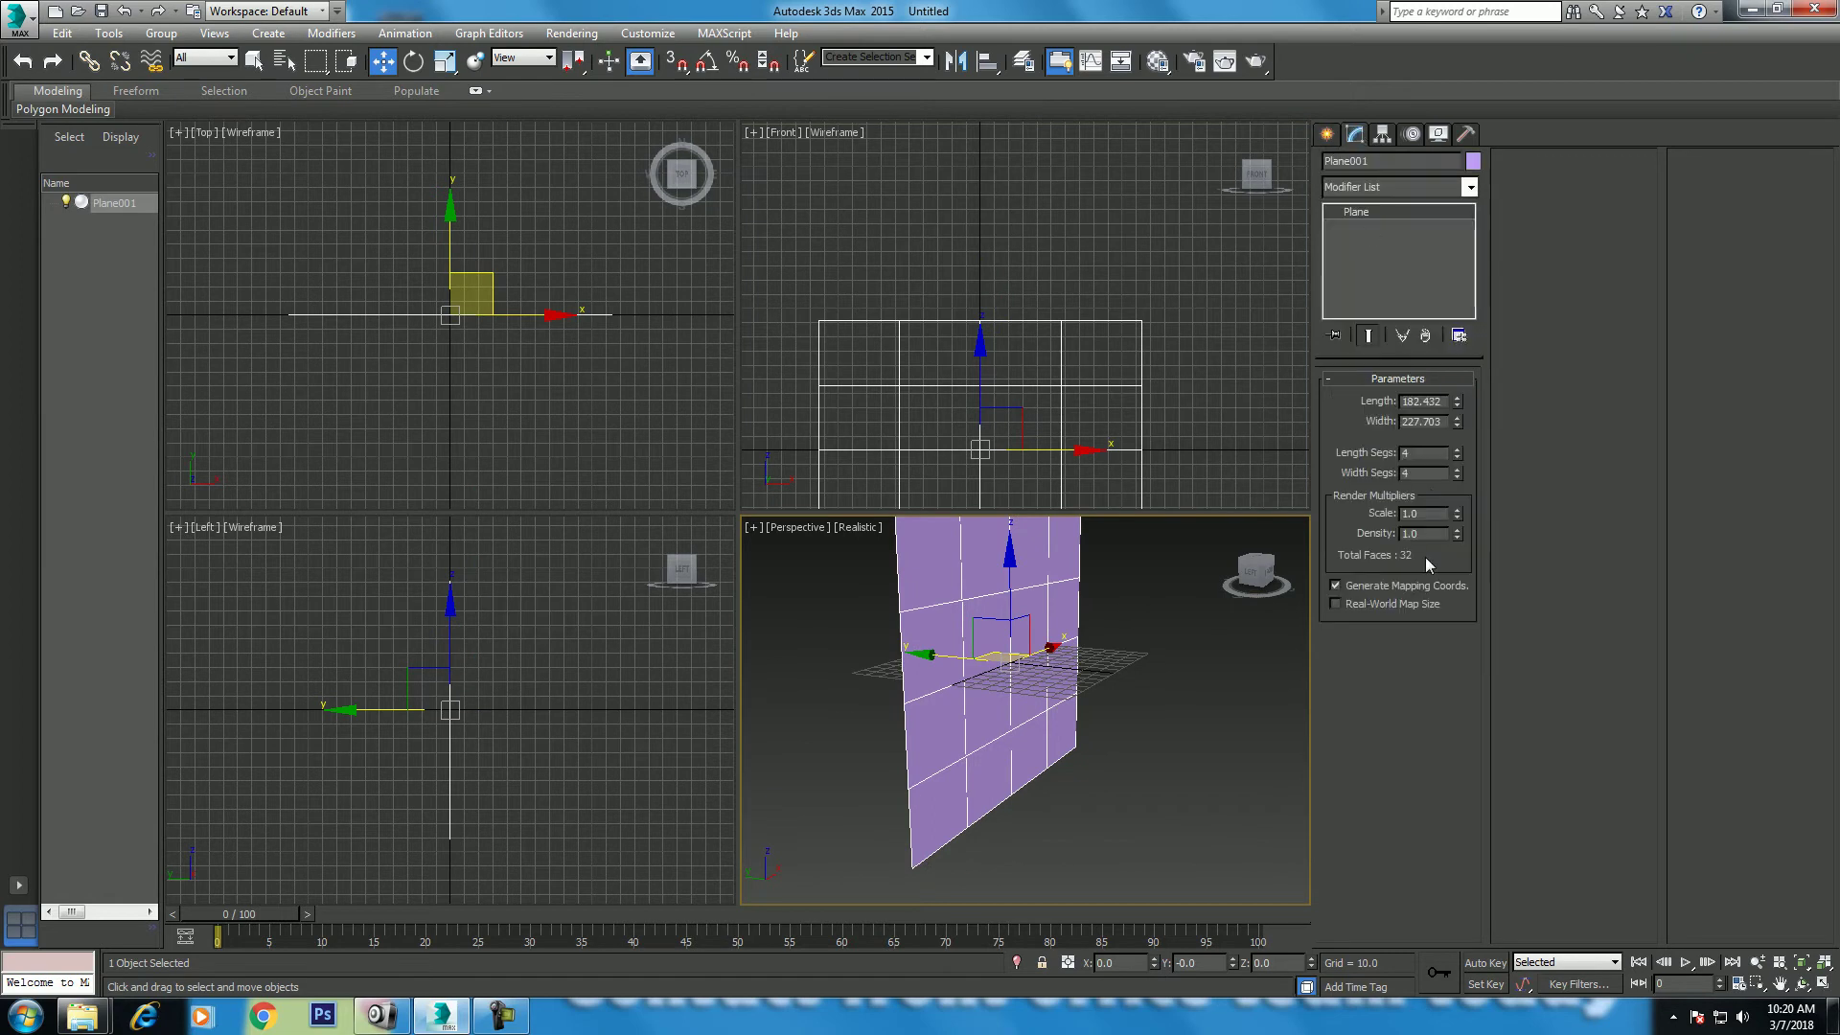
pyautogui.doubleClick(1444, 402)
pyautogui.write('1024')
pyautogui.press('Tab')
pyautogui.write('1')
pyautogui.press('Return')
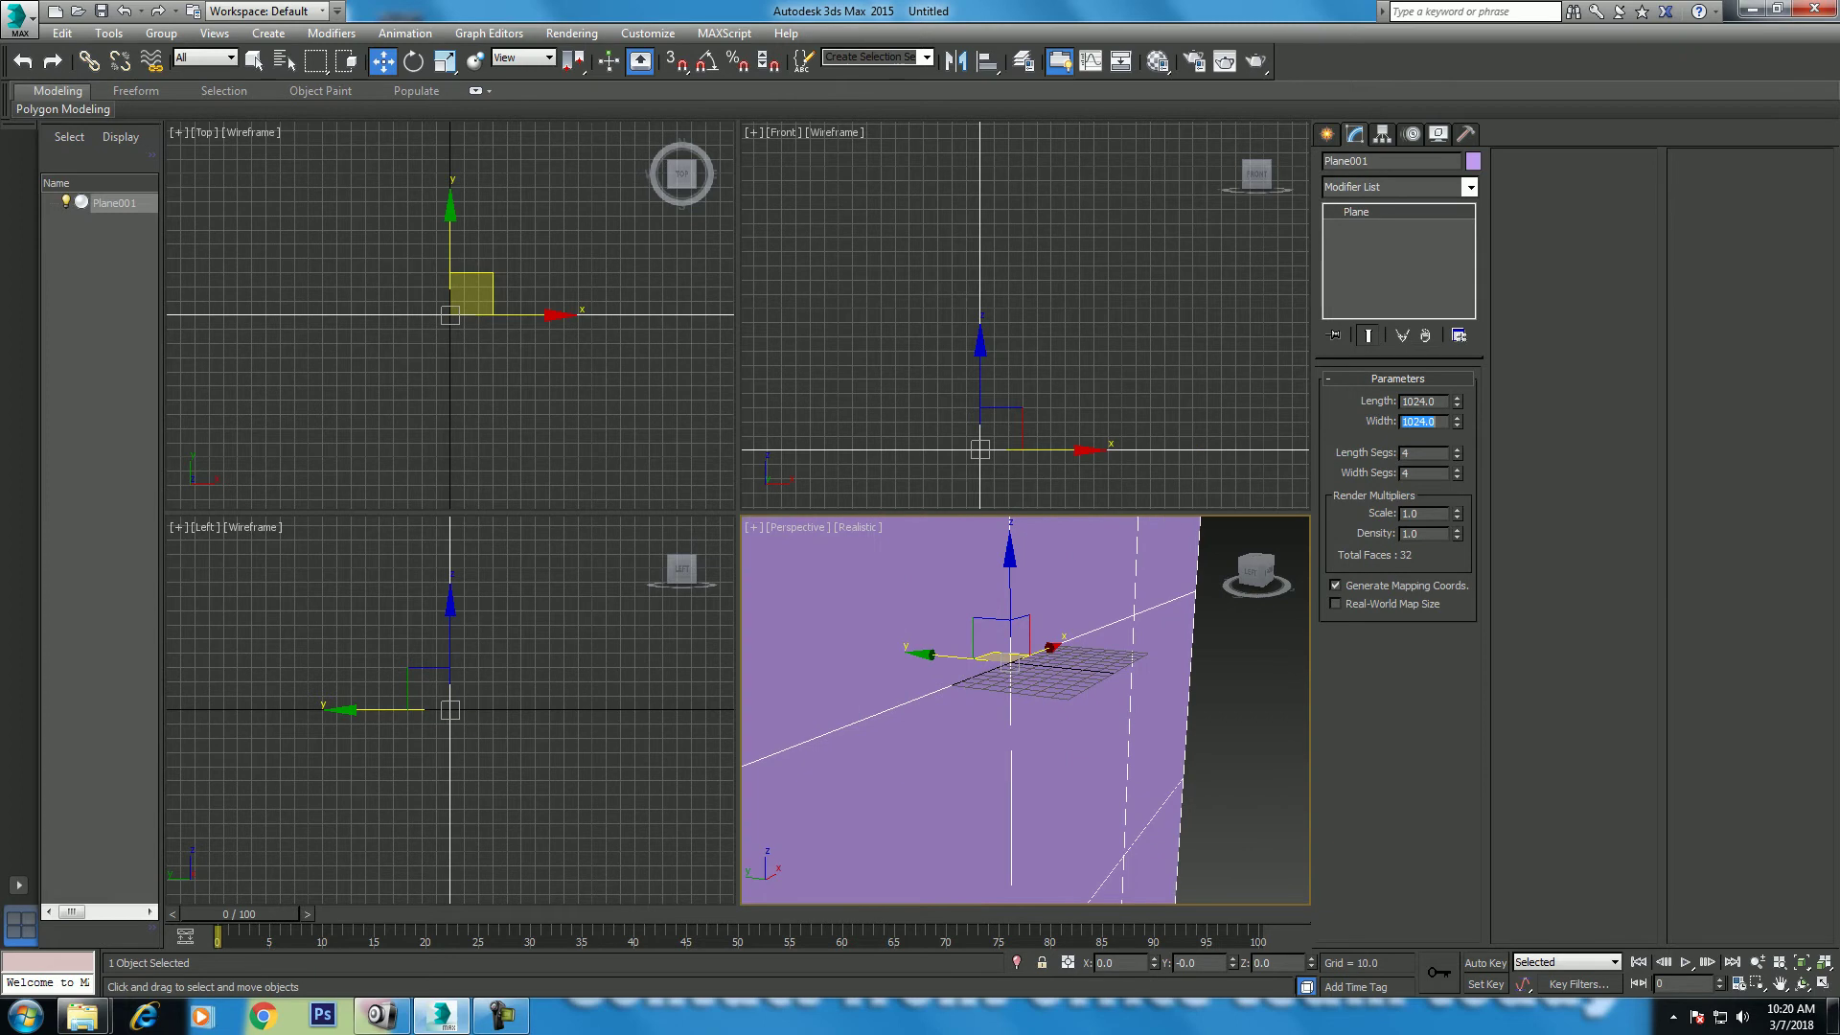
pyautogui.press('z')
pyautogui.rightClick(1051, 368)
pyautogui.press('z')
pyautogui.scroll(-3, 1051, 368)
pyautogui.scroll(1, 1047, 362)
# Step: Texture the plane with ControlRoom-Crate_001.jpg and show it shaded with edged faces
pyautogui.click(1156, 60)
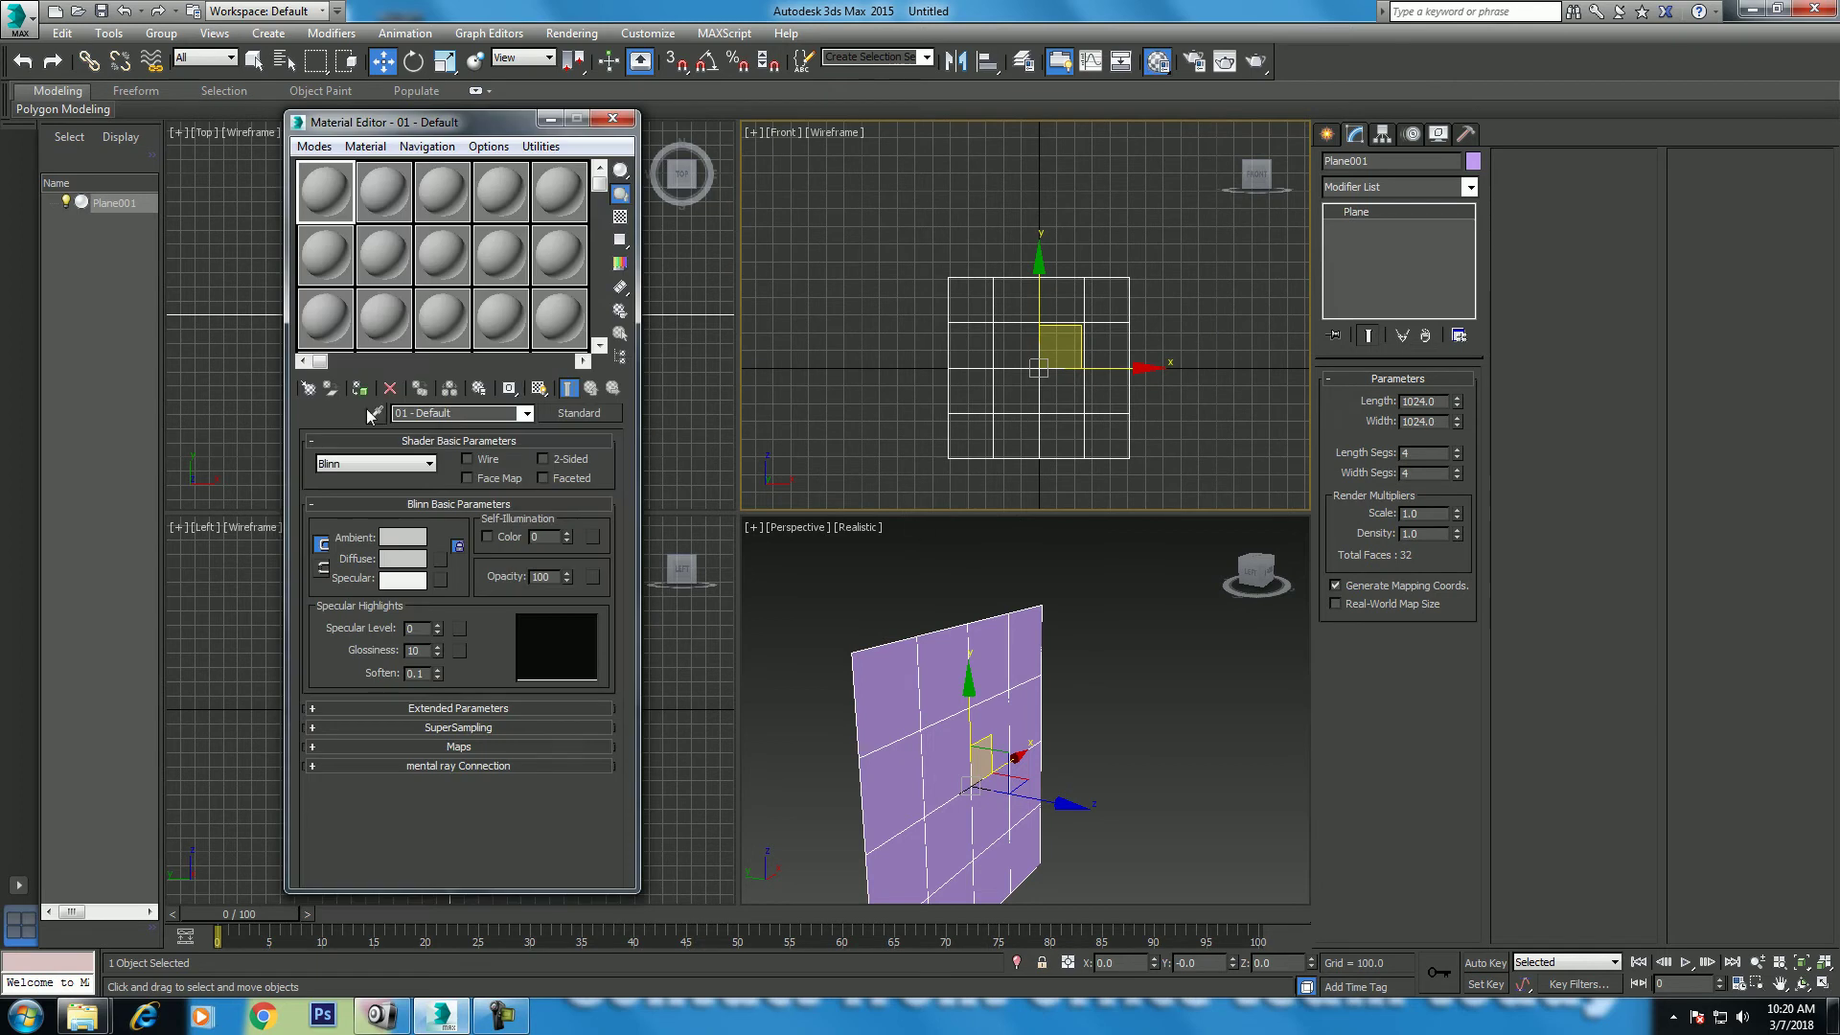
pyautogui.click(440, 558)
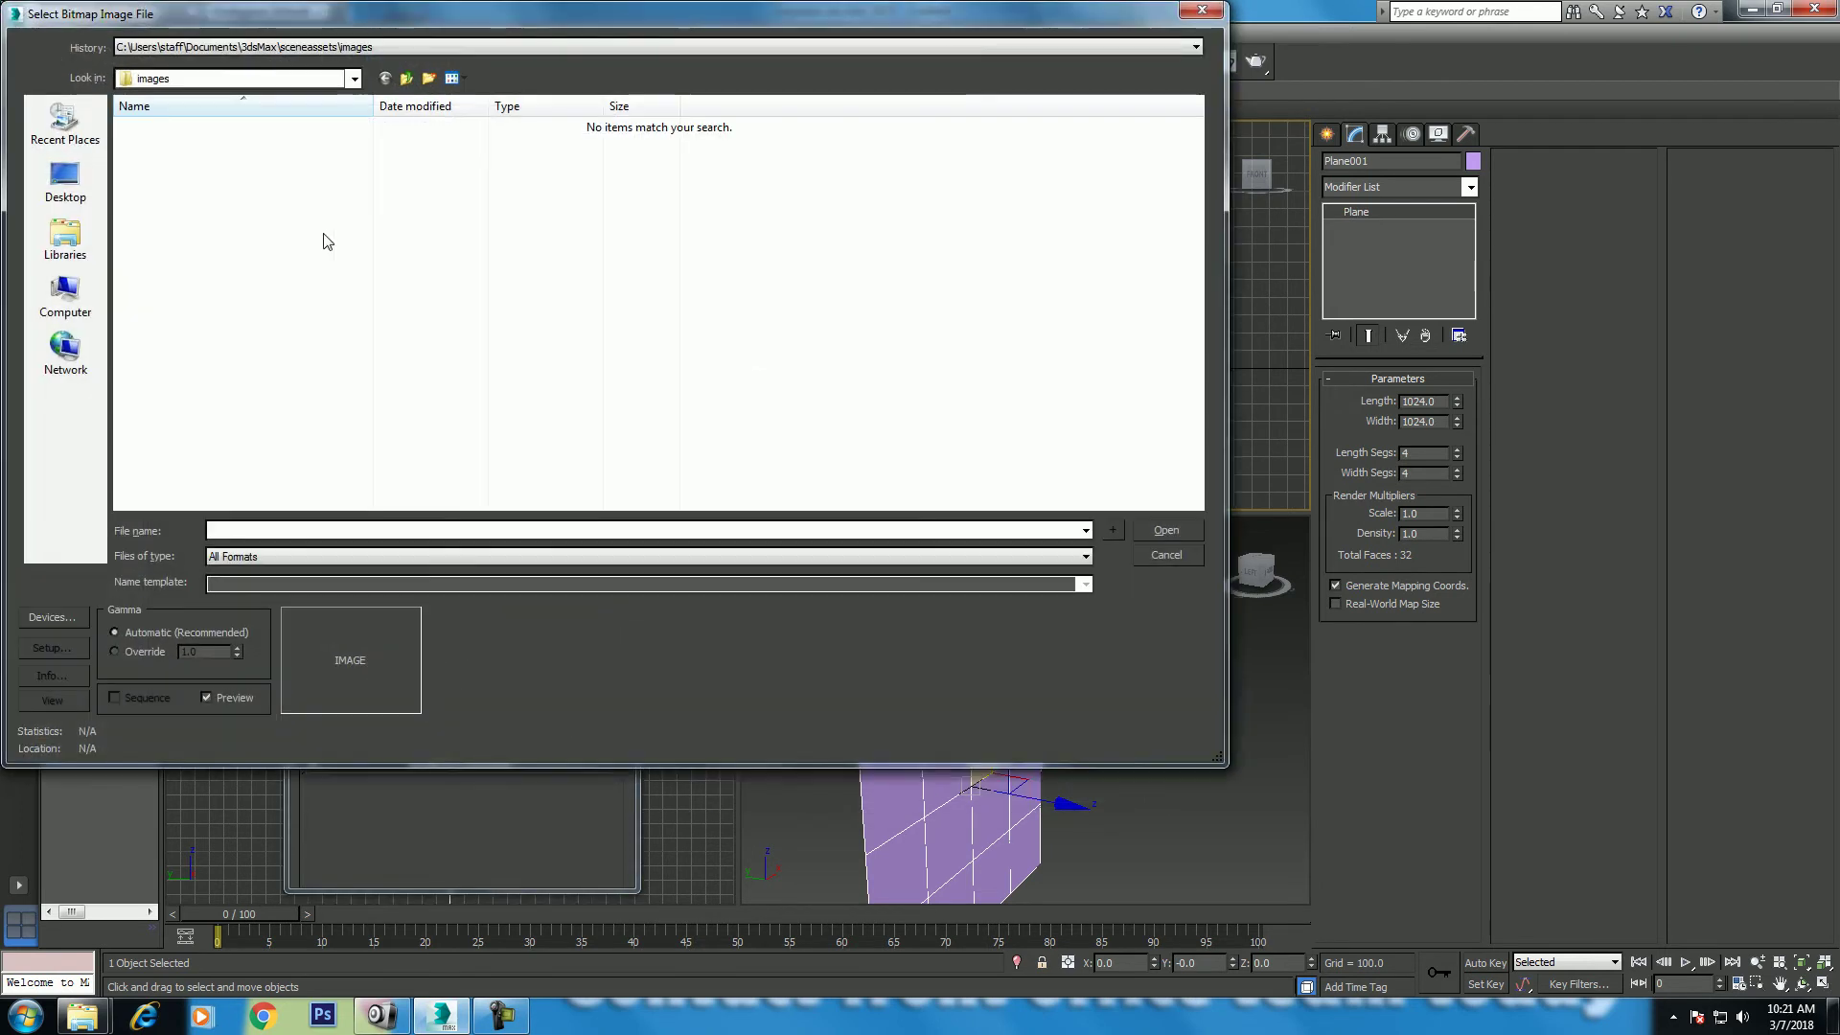
pyautogui.doubleClick(153, 196)
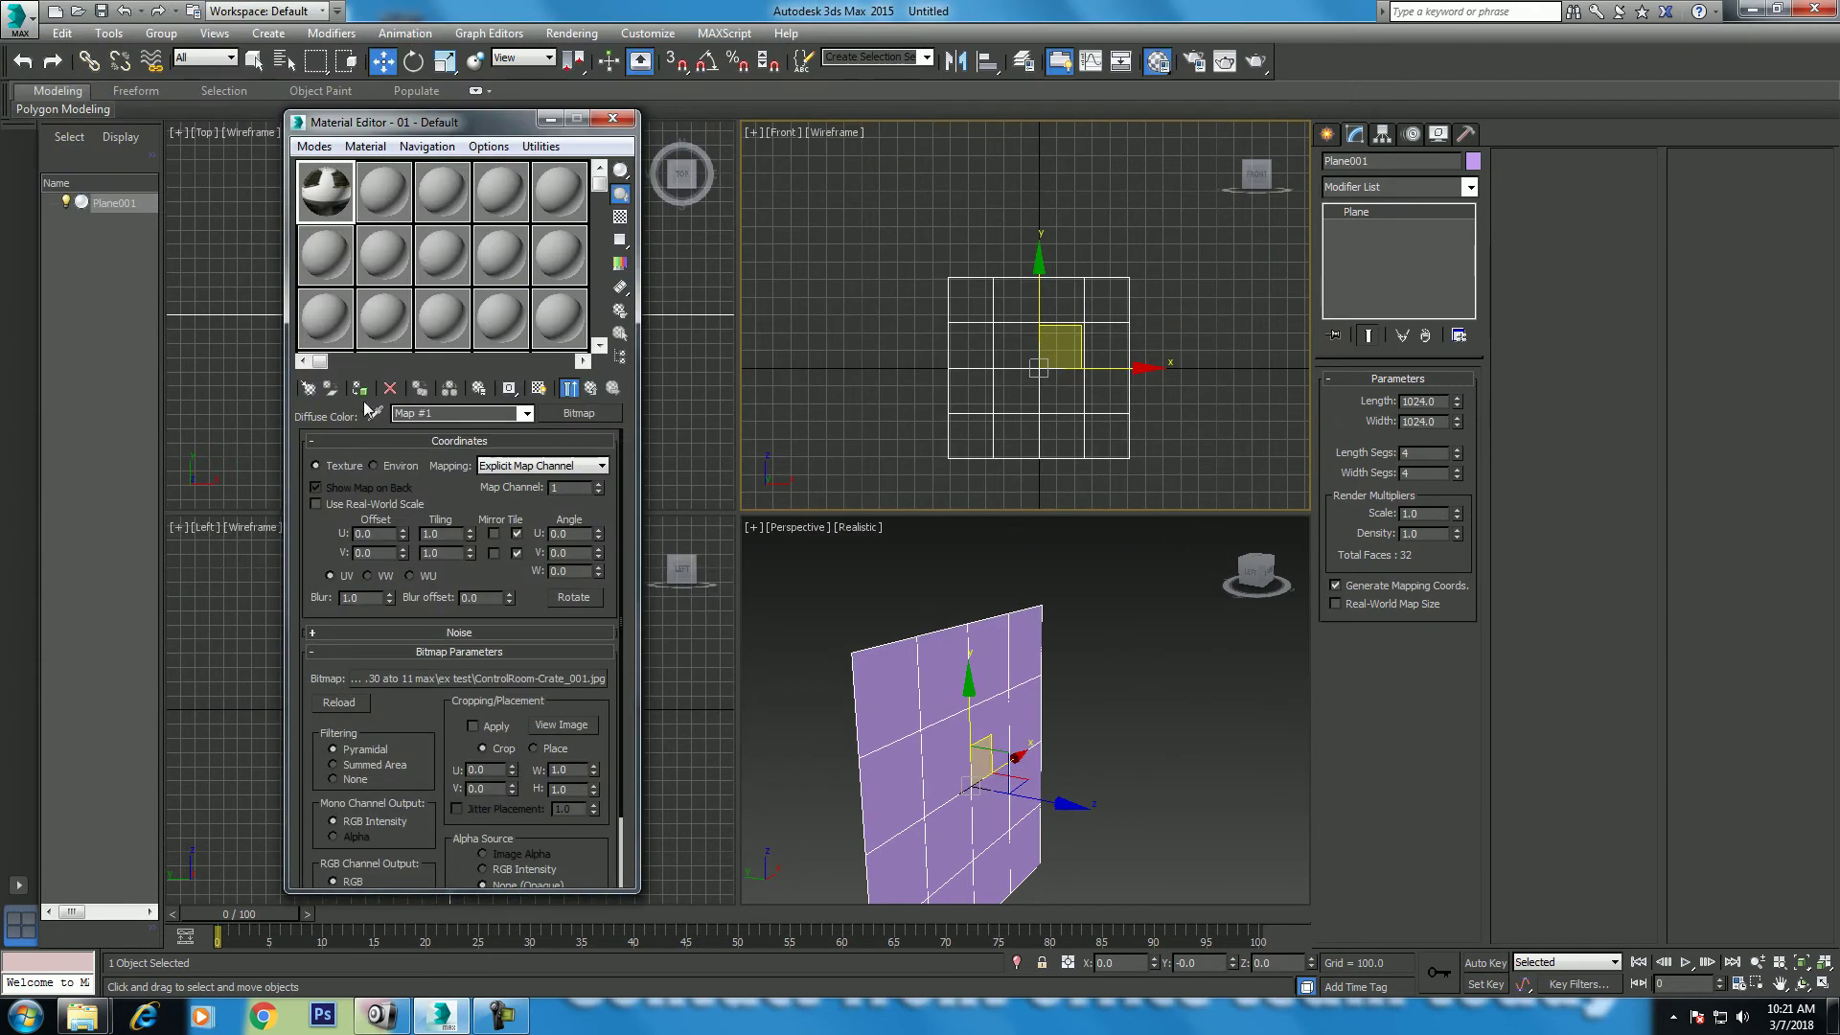
pyautogui.click(538, 387)
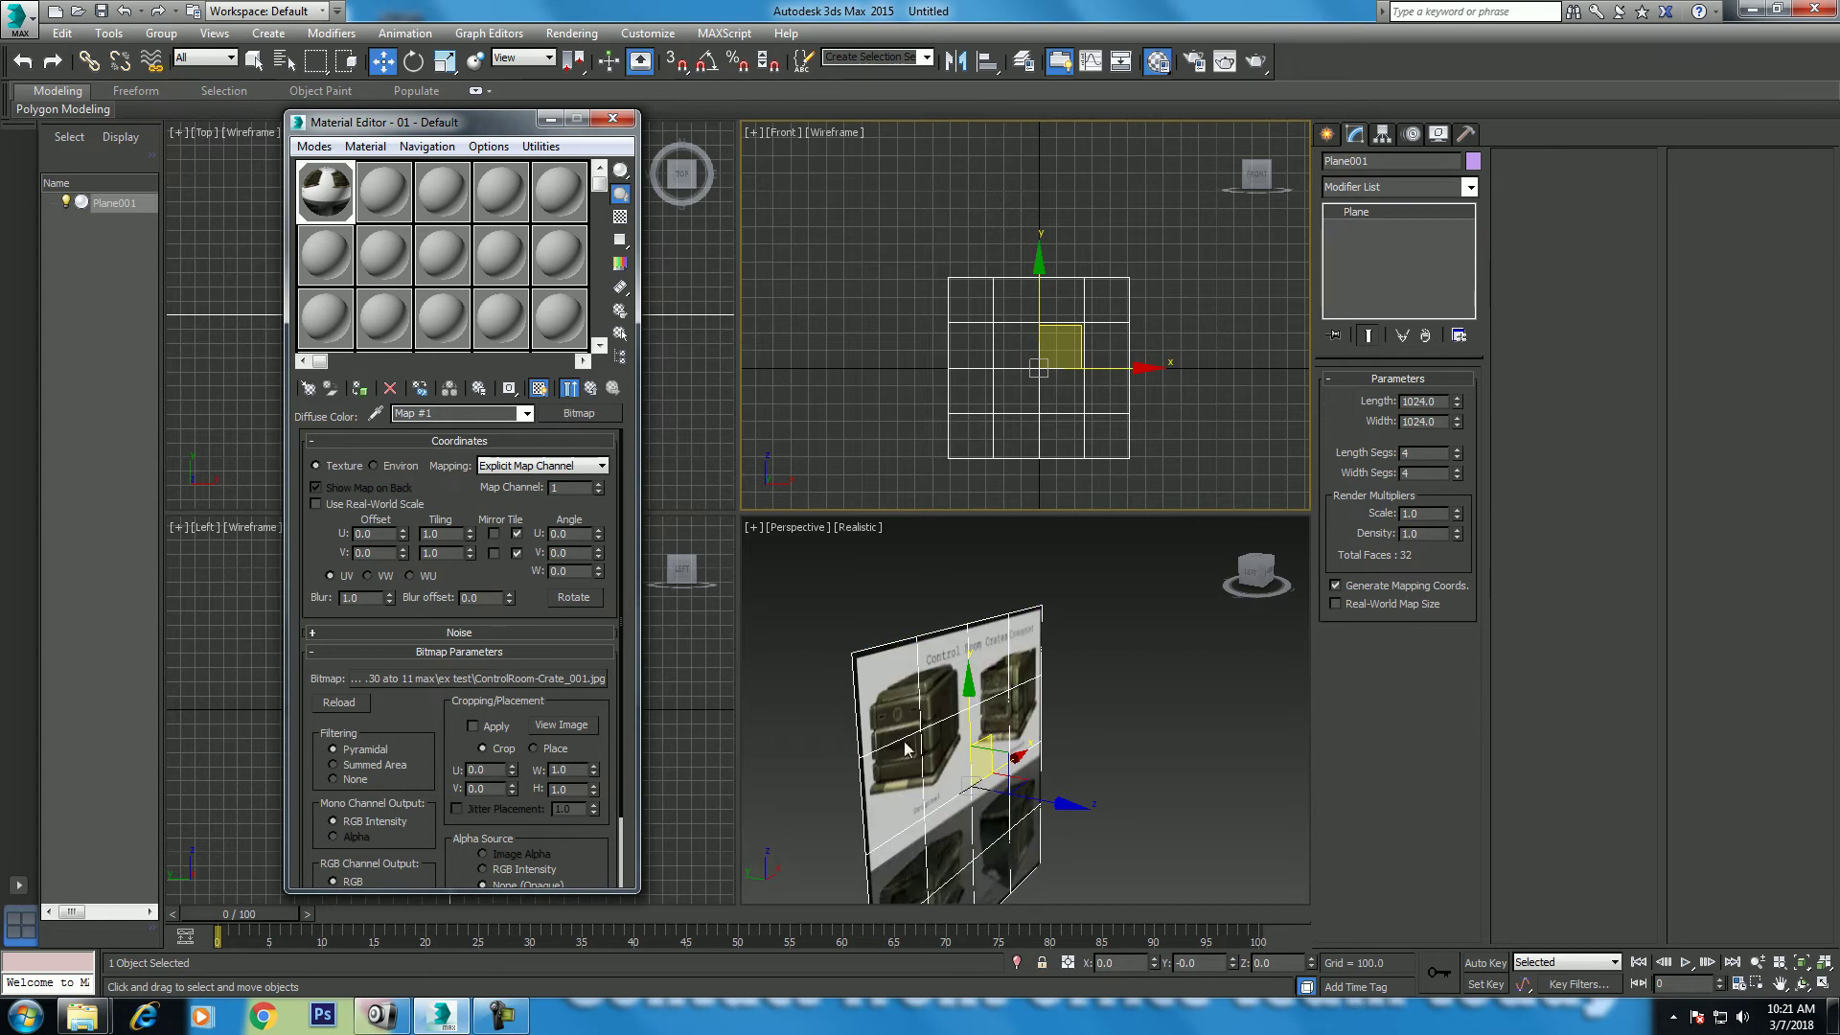
pyautogui.moveTo(1112, 324); pyautogui.dragTo(1122, 315, button='middle')
pyautogui.press('F3')
pyautogui.press('F3')
pyautogui.press('F3')
pyautogui.press('F4')
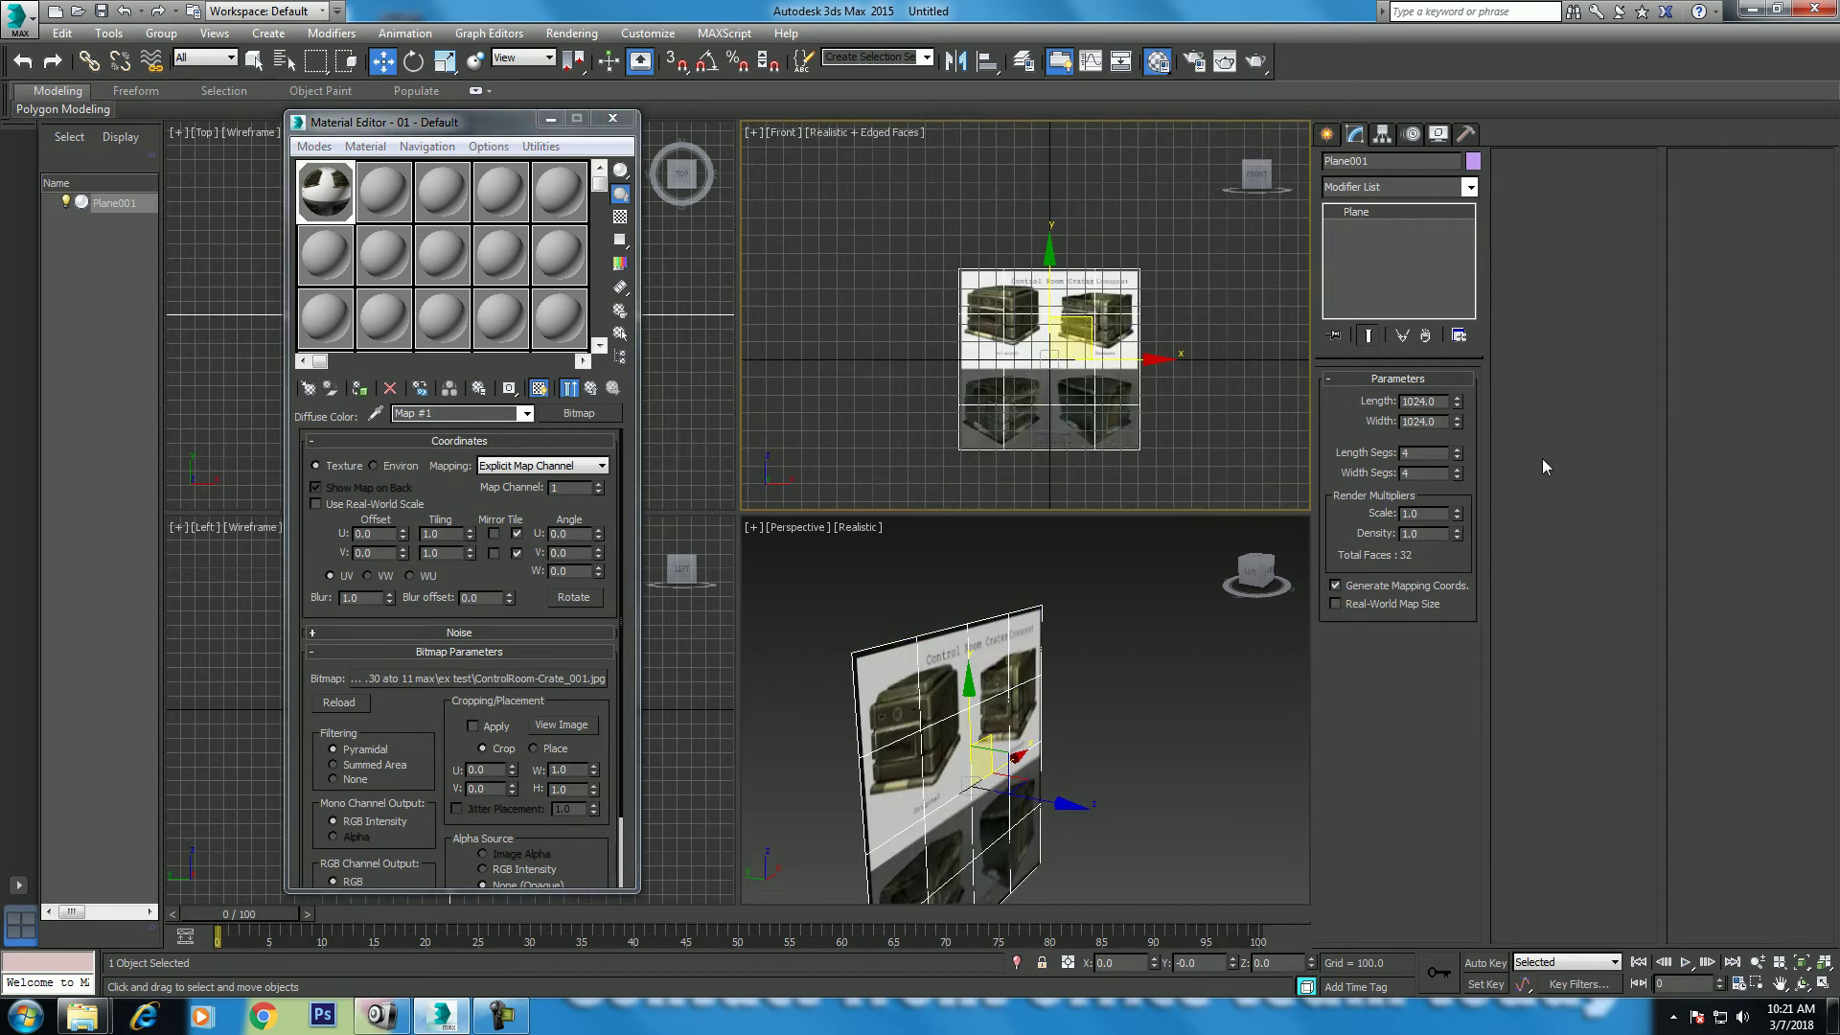
# Step: Cut the plane to 1 × 1 segments, hide the grid and maximize the Front view
pyautogui.rightClick(1456, 474)
pyautogui.rightClick(1456, 454)
pyautogui.scroll(2, 1112, 284)
pyautogui.scroll(1, 1127, 312)
pyautogui.scroll(1, 1131, 249)
pyautogui.scroll(1, 1078, 230)
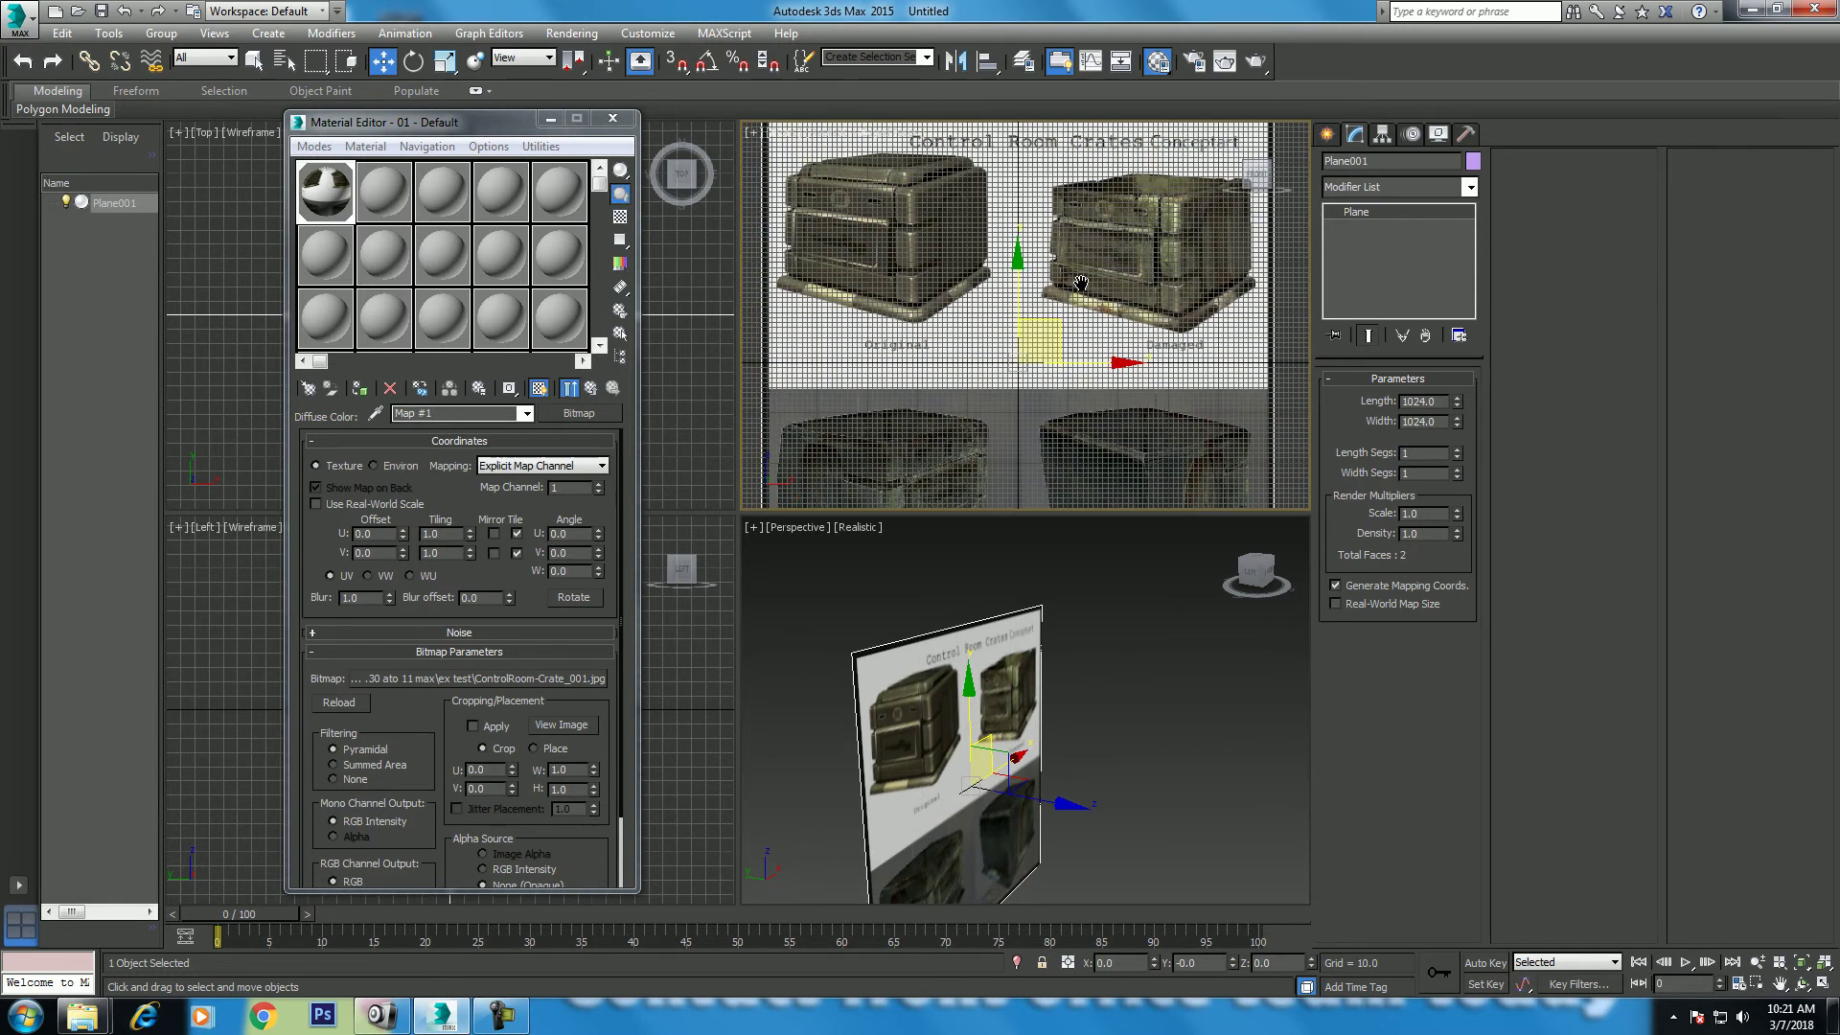
pyautogui.moveTo(1081, 295); pyautogui.dragTo(1066, 358, button='middle')
pyautogui.press('g')
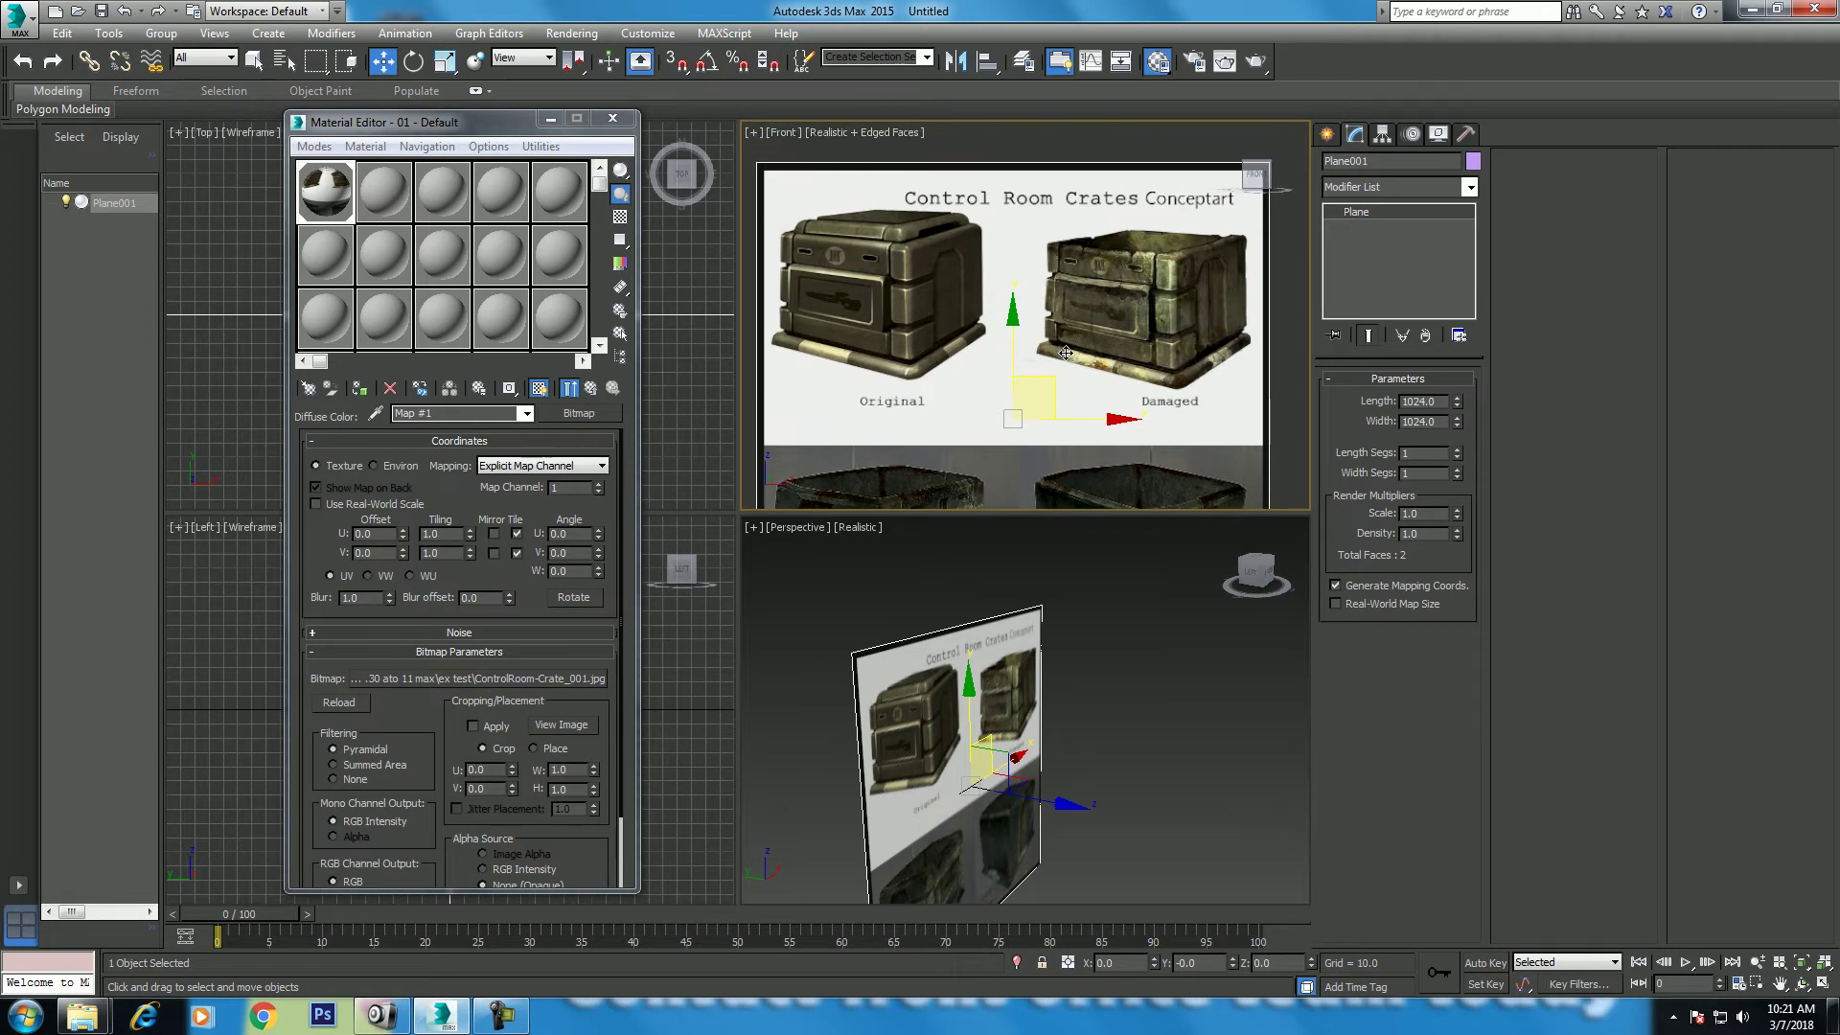
pyautogui.hotkey('alt', 'w')
pyautogui.scroll(-2, 866, 403)
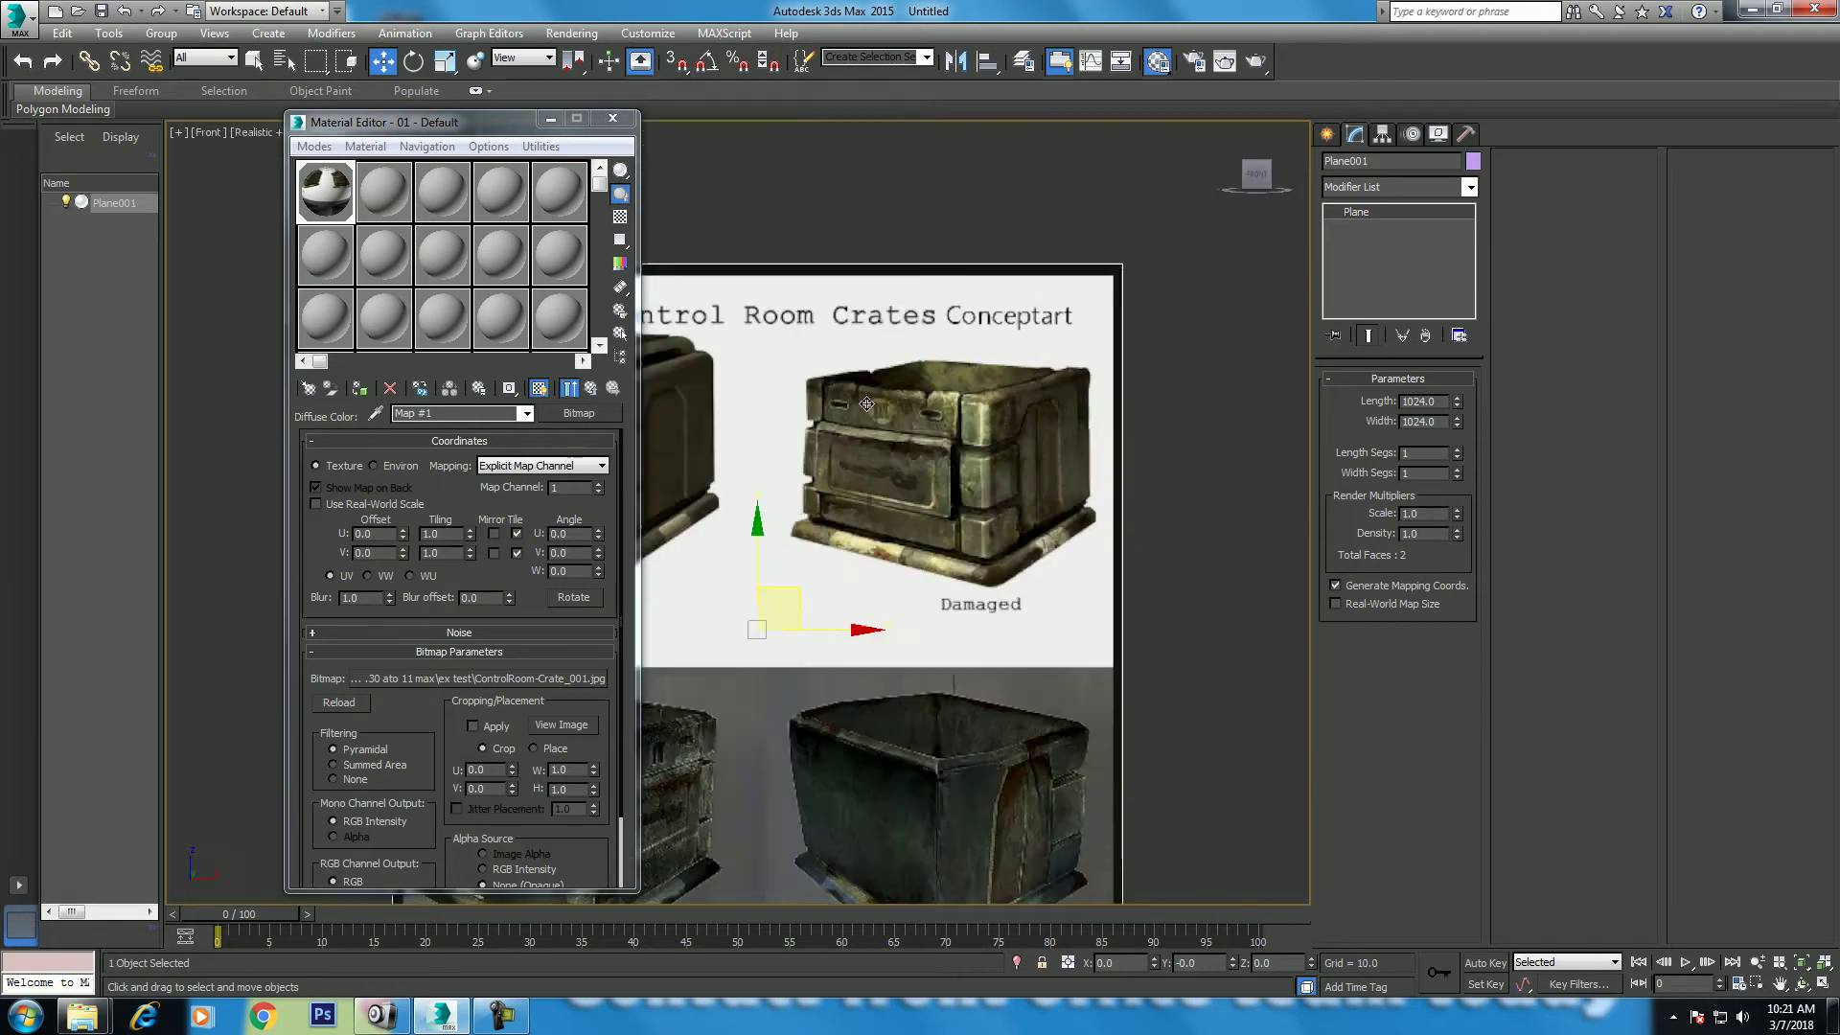
pyautogui.scroll(-2, 866, 403)
# Step: Freeze the concept-art plane through its Object Properties
pyautogui.rightClick(908, 388)
pyautogui.click(986, 512)
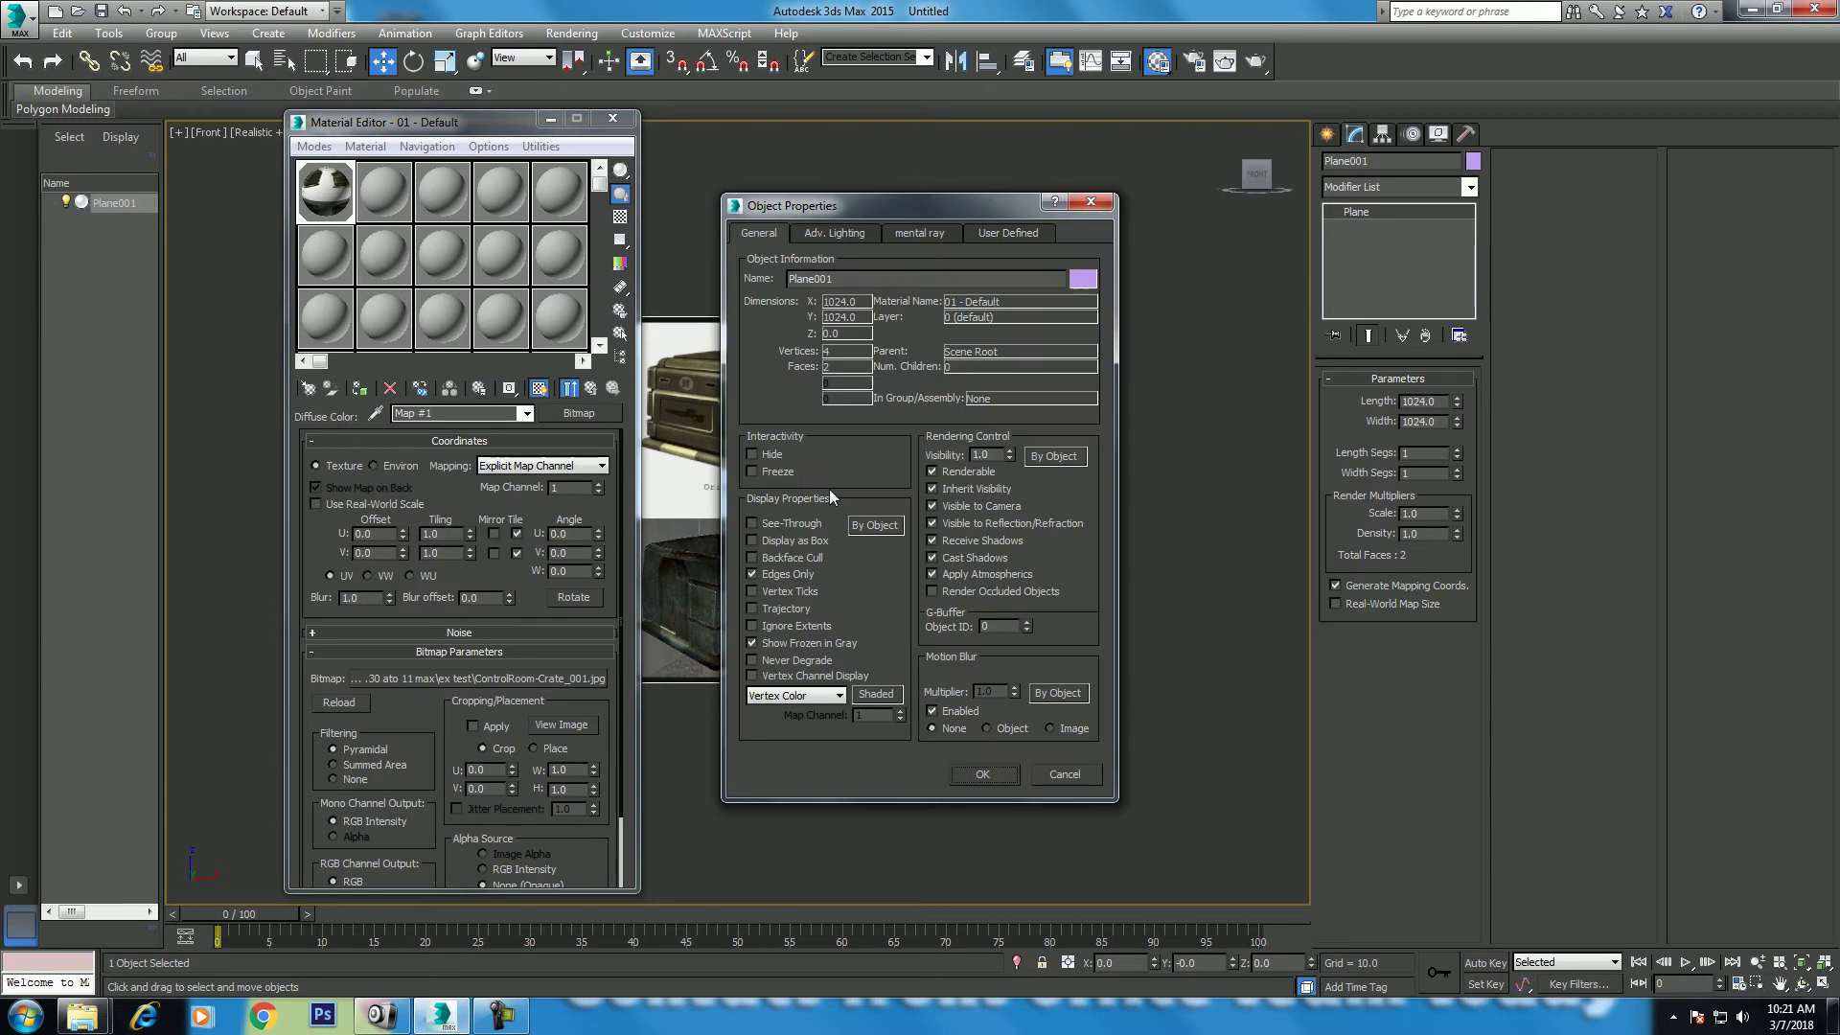
pyautogui.click(975, 772)
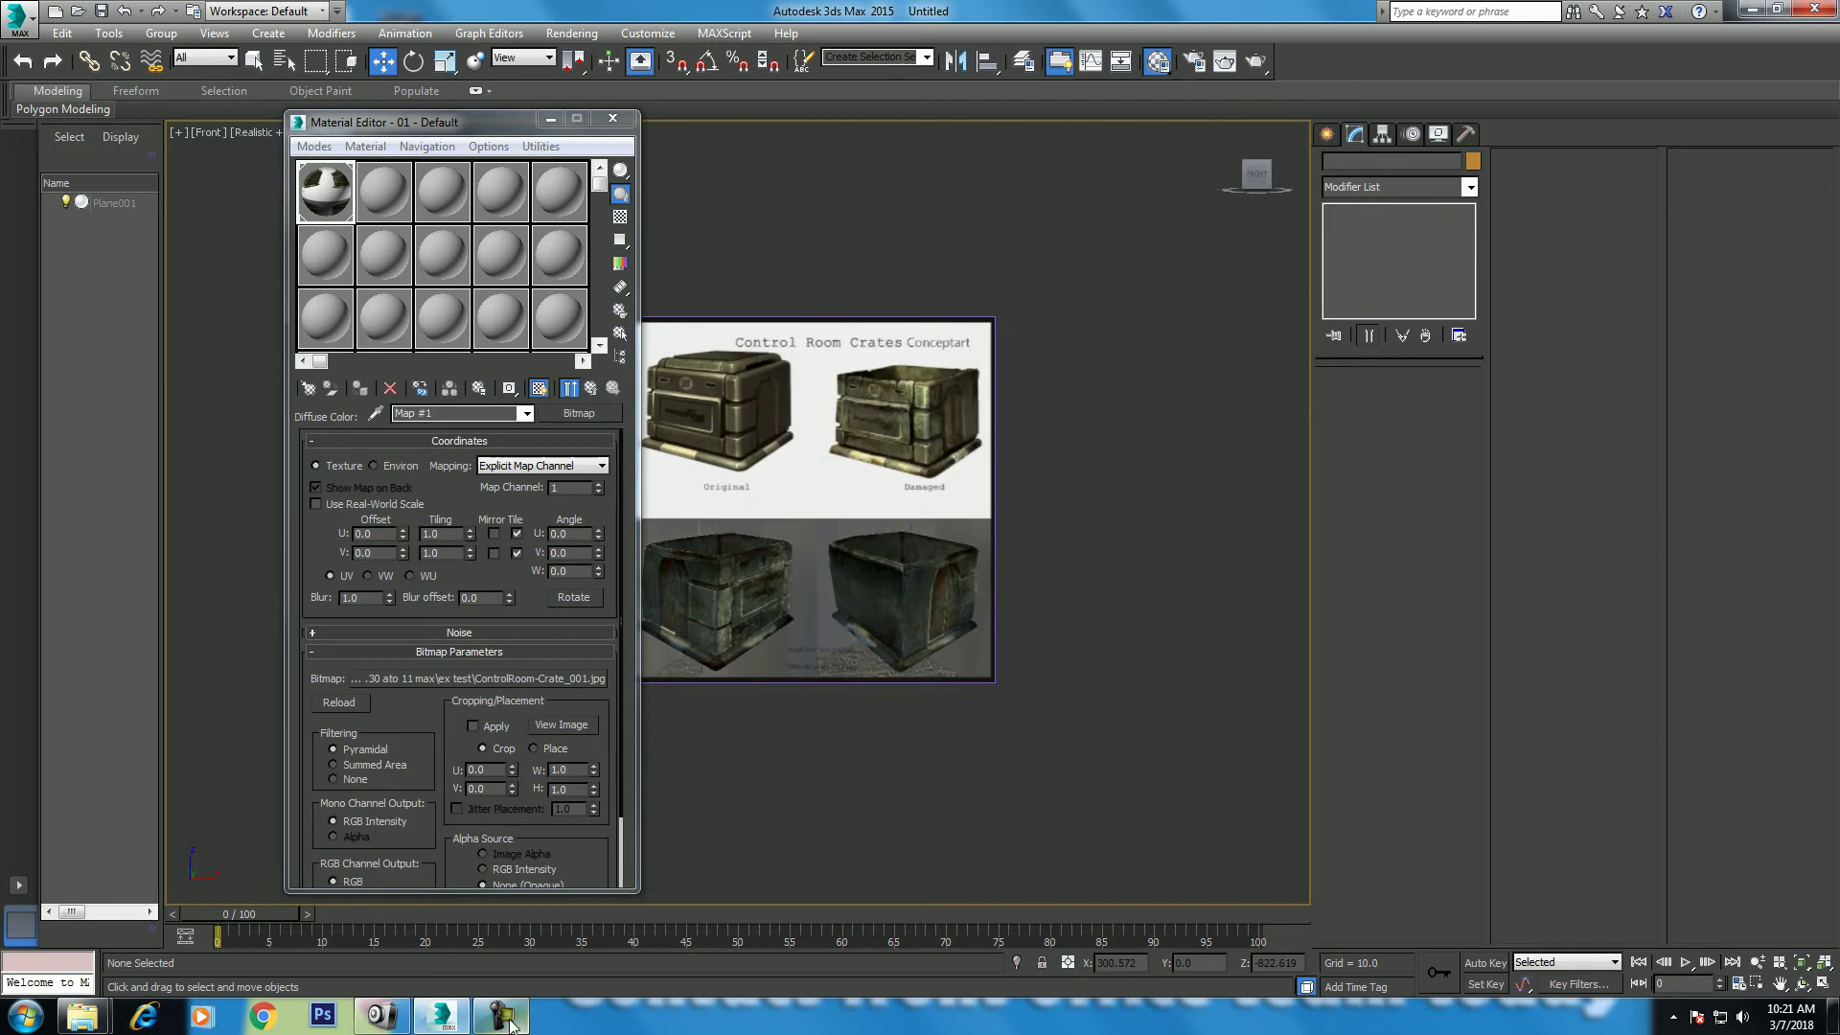
pyautogui.click(500, 1019)
pyautogui.click(499, 1020)
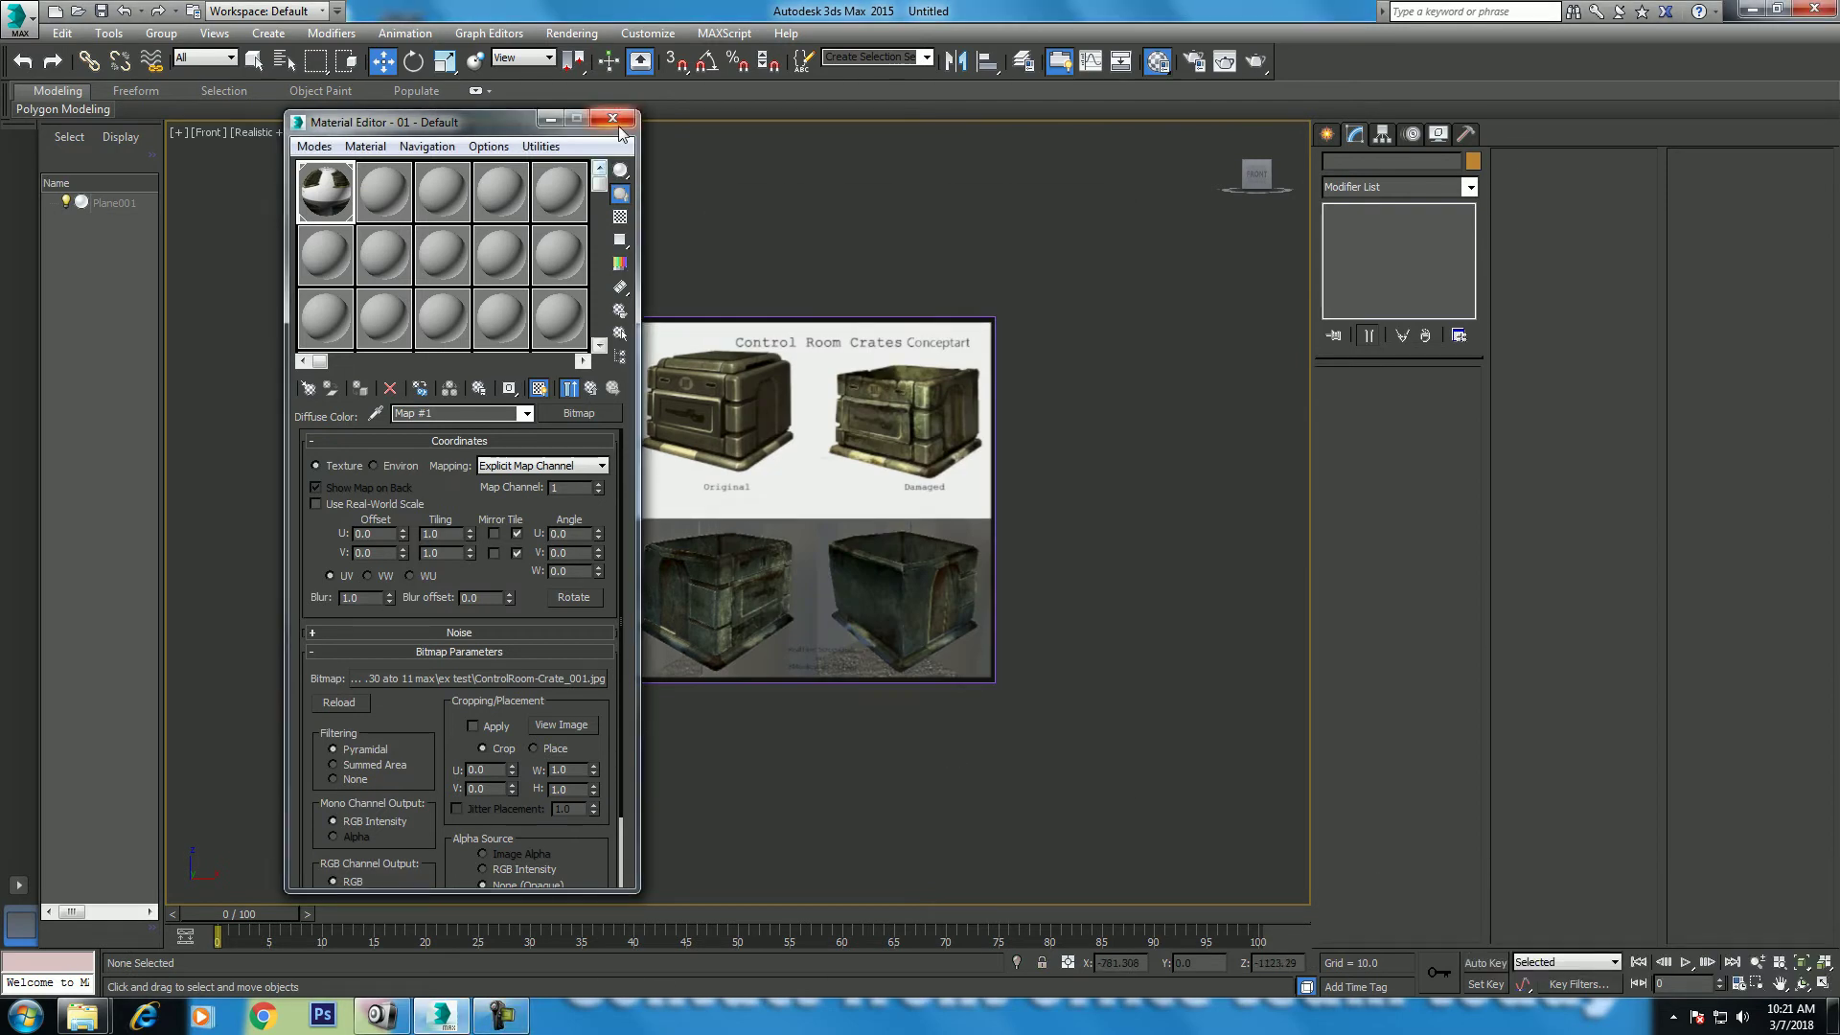
# Step: Close the Material Editor and return to the Create panel
pyautogui.click(612, 118)
pyautogui.scroll(2, 709, 330)
pyautogui.scroll(5, 709, 330)
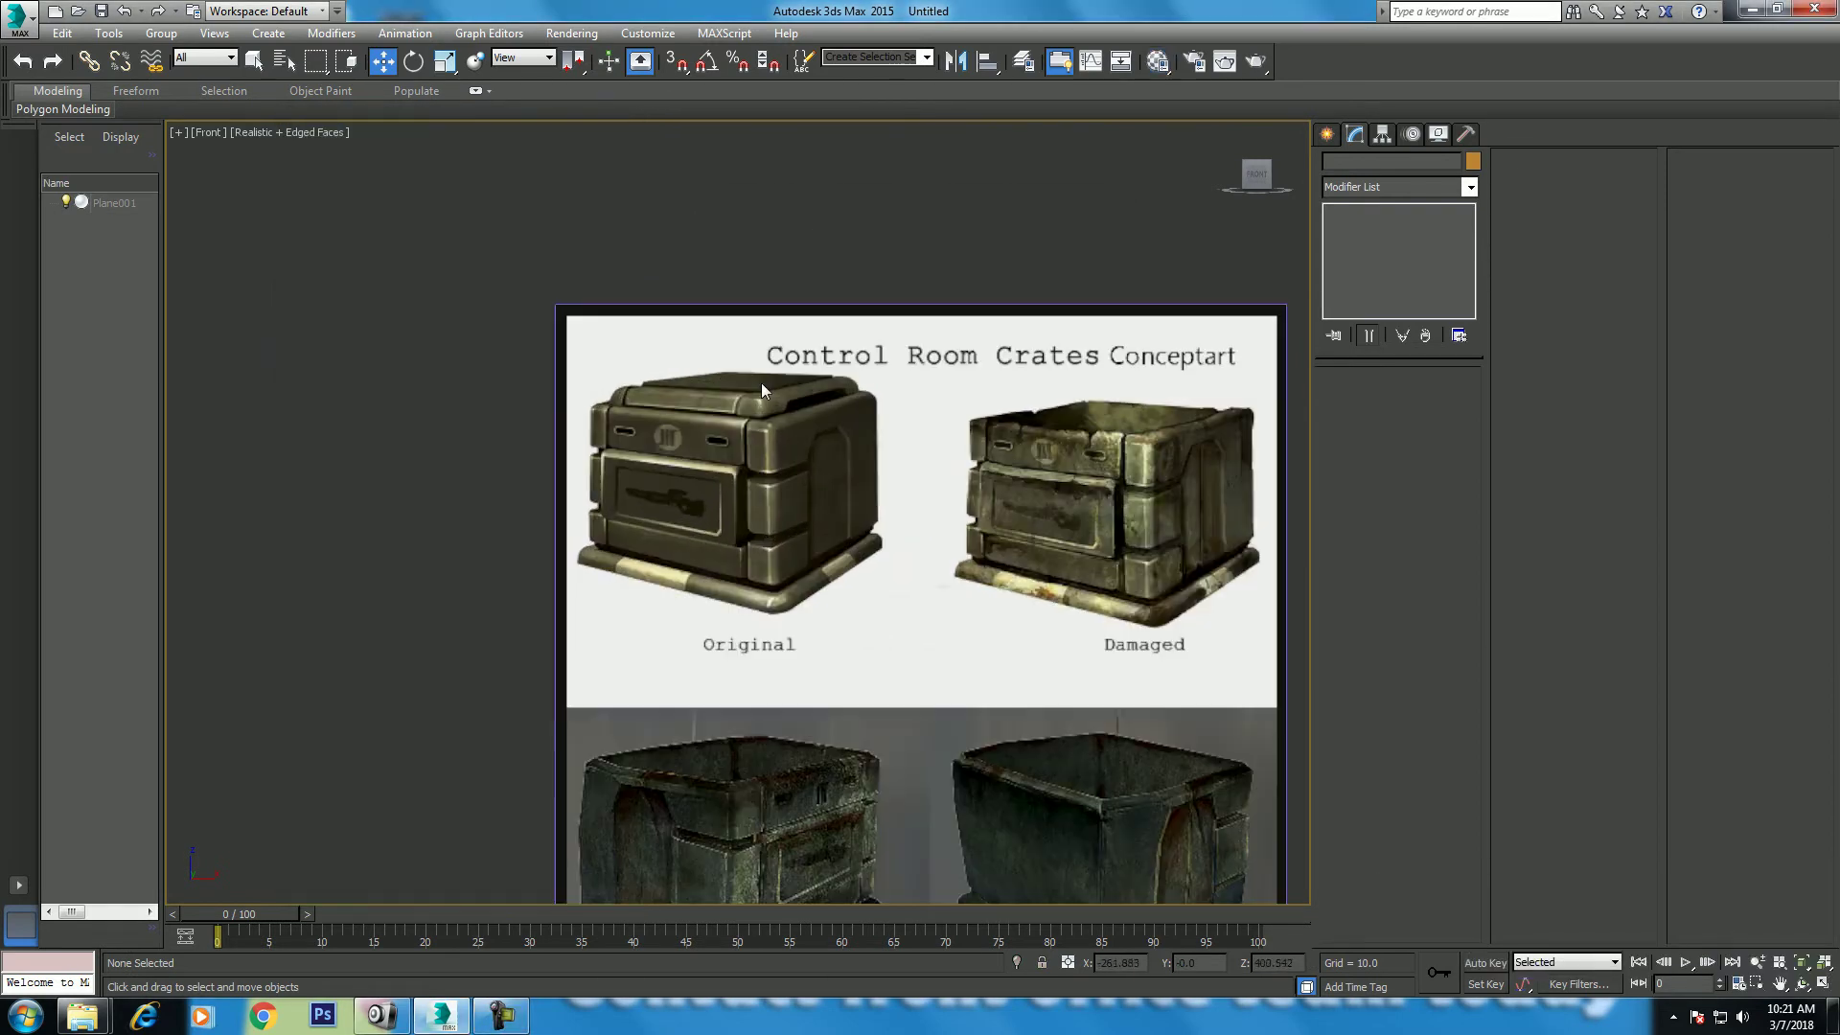
pyautogui.click(1328, 133)
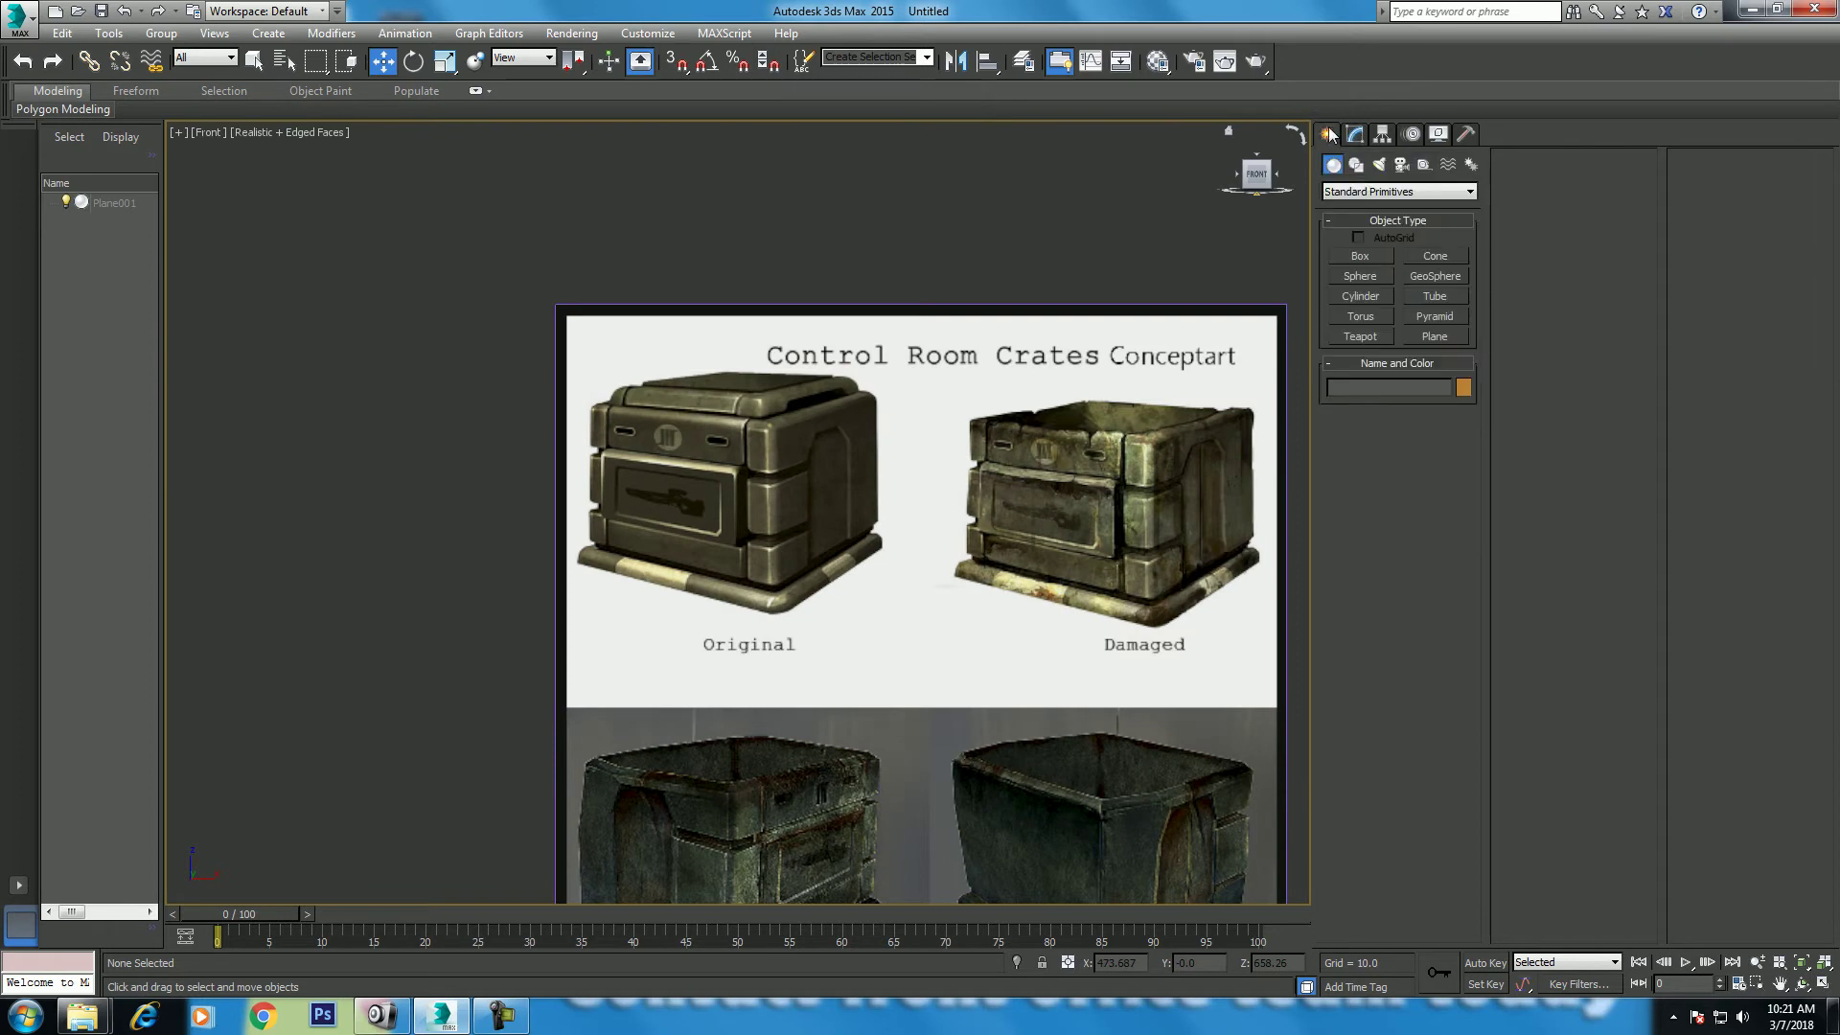
# Step: Draw a box over the crate in the Front view
pyautogui.click(1357, 256)
pyautogui.scroll(3, 736, 494)
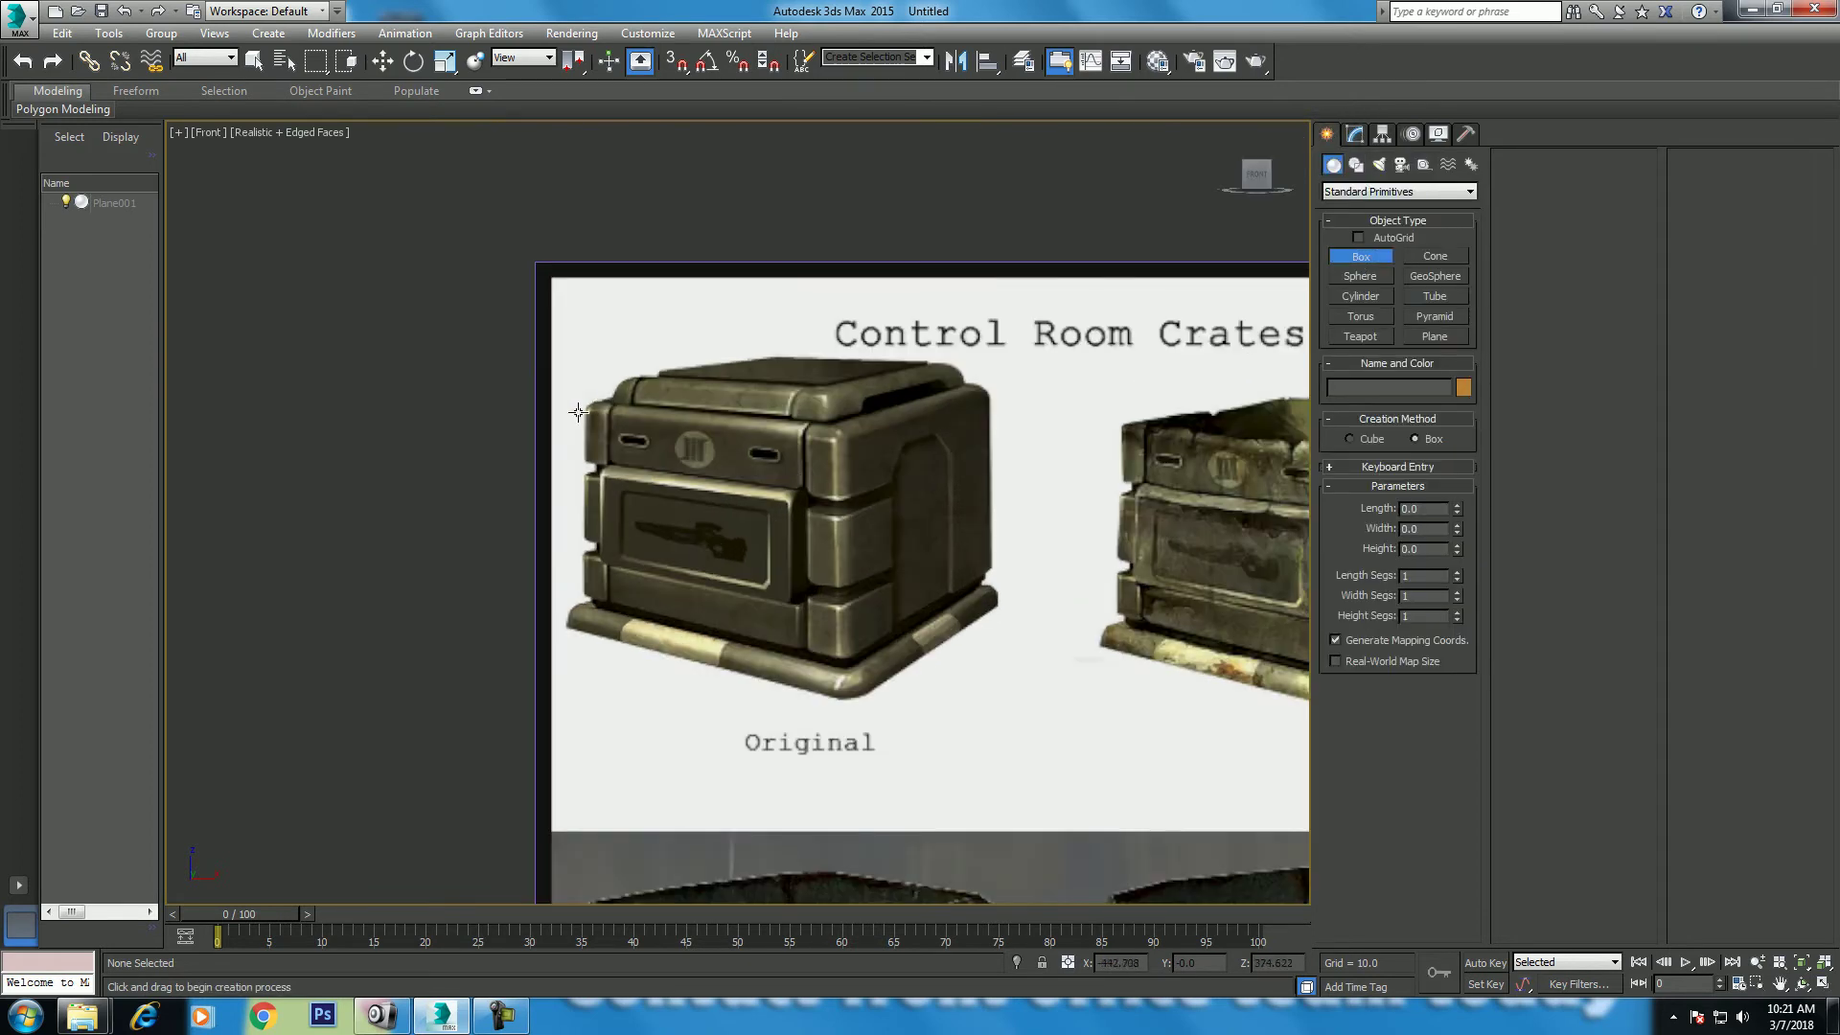
pyautogui.moveTo(585, 410)
pyautogui.mouseDown()
pyautogui.moveTo(862, 657)
pyautogui.moveTo(846, 663)
pyautogui.mouseUp()
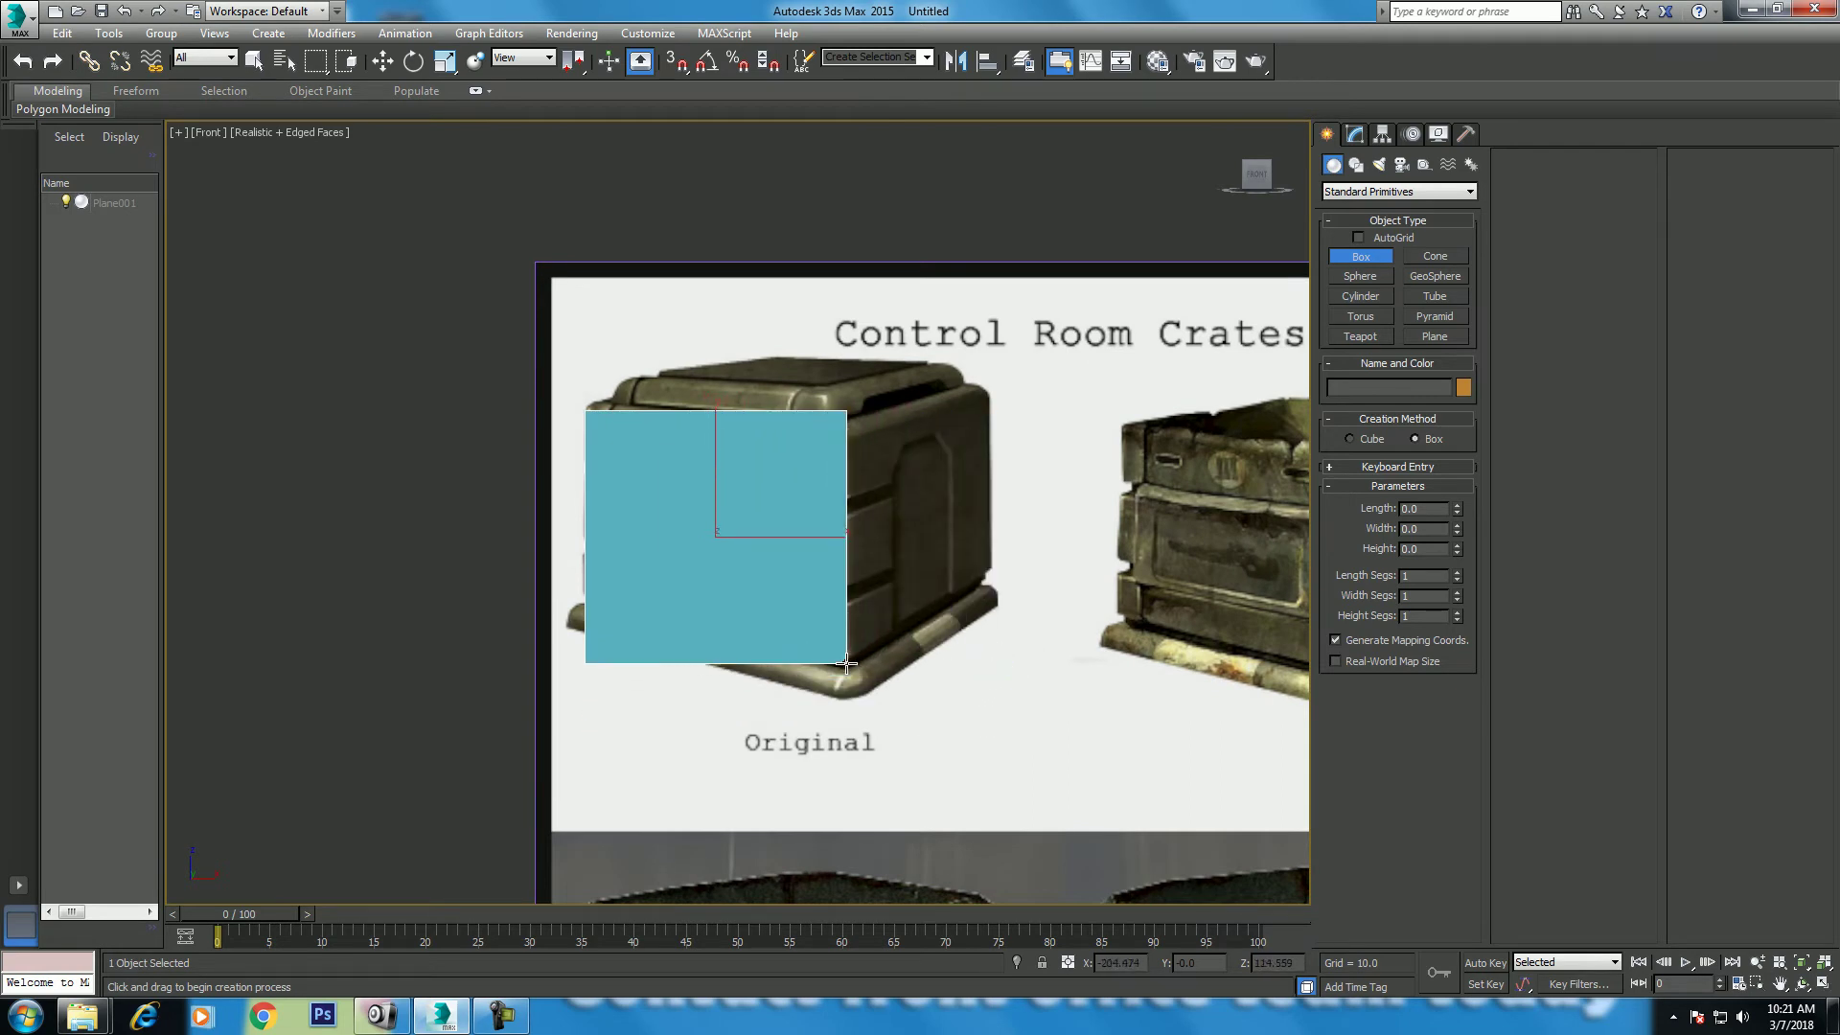
pyautogui.moveTo(846, 663); pyautogui.dragTo(848, 661)
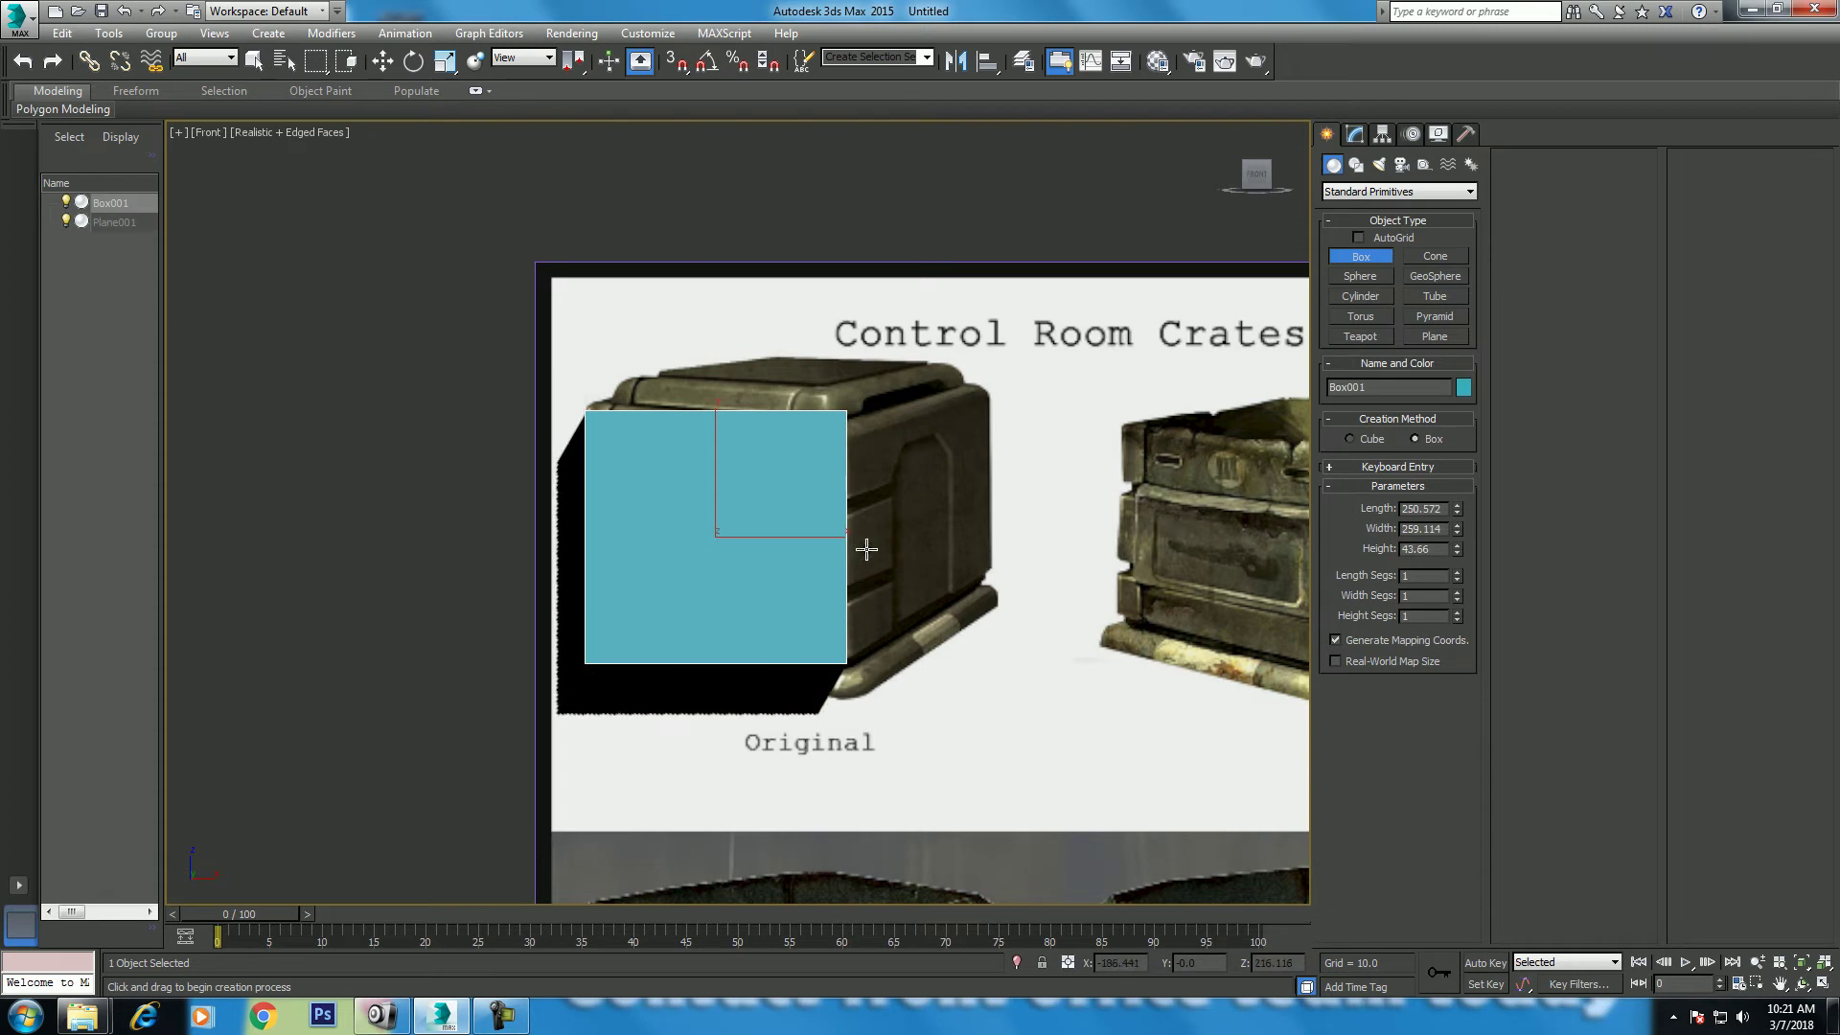
pyautogui.press('w')
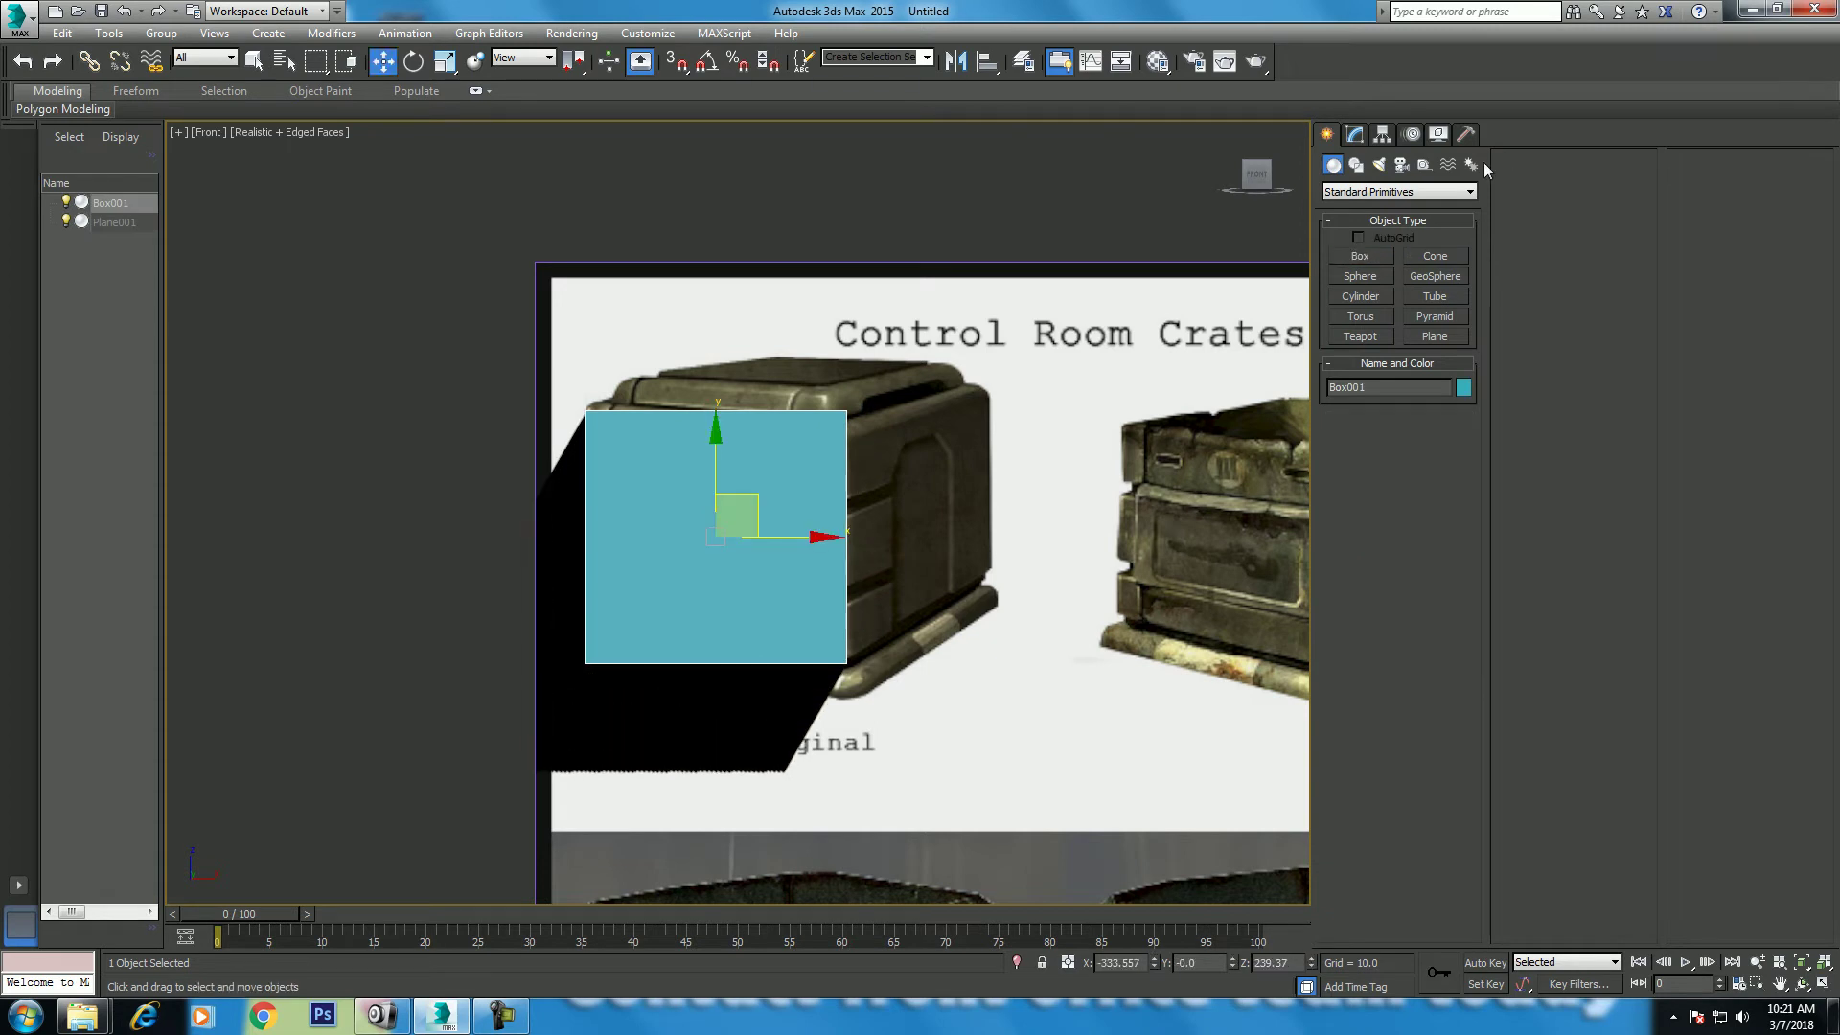
# Step: Roughly adjust the box's size and position to fit the crate
pyautogui.click(1354, 134)
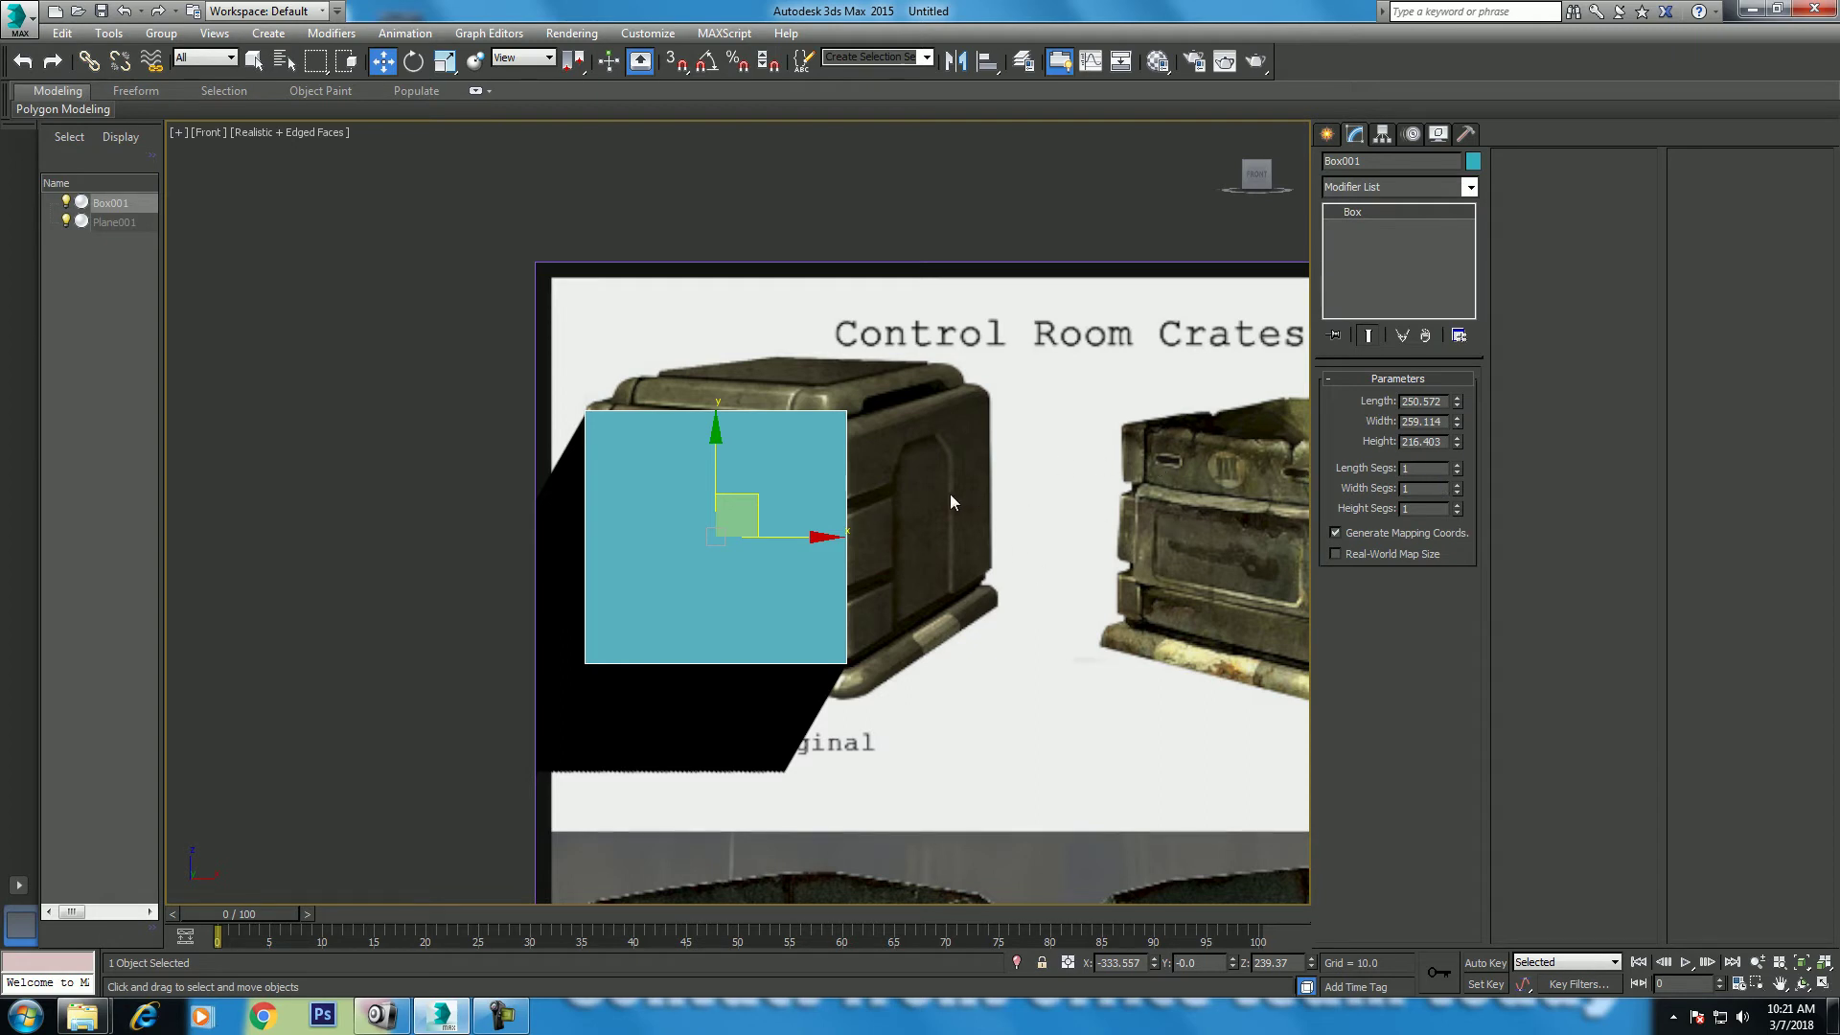
pyautogui.click(1437, 402)
pyautogui.moveTo(1457, 441); pyautogui.dragTo(1451, 405)
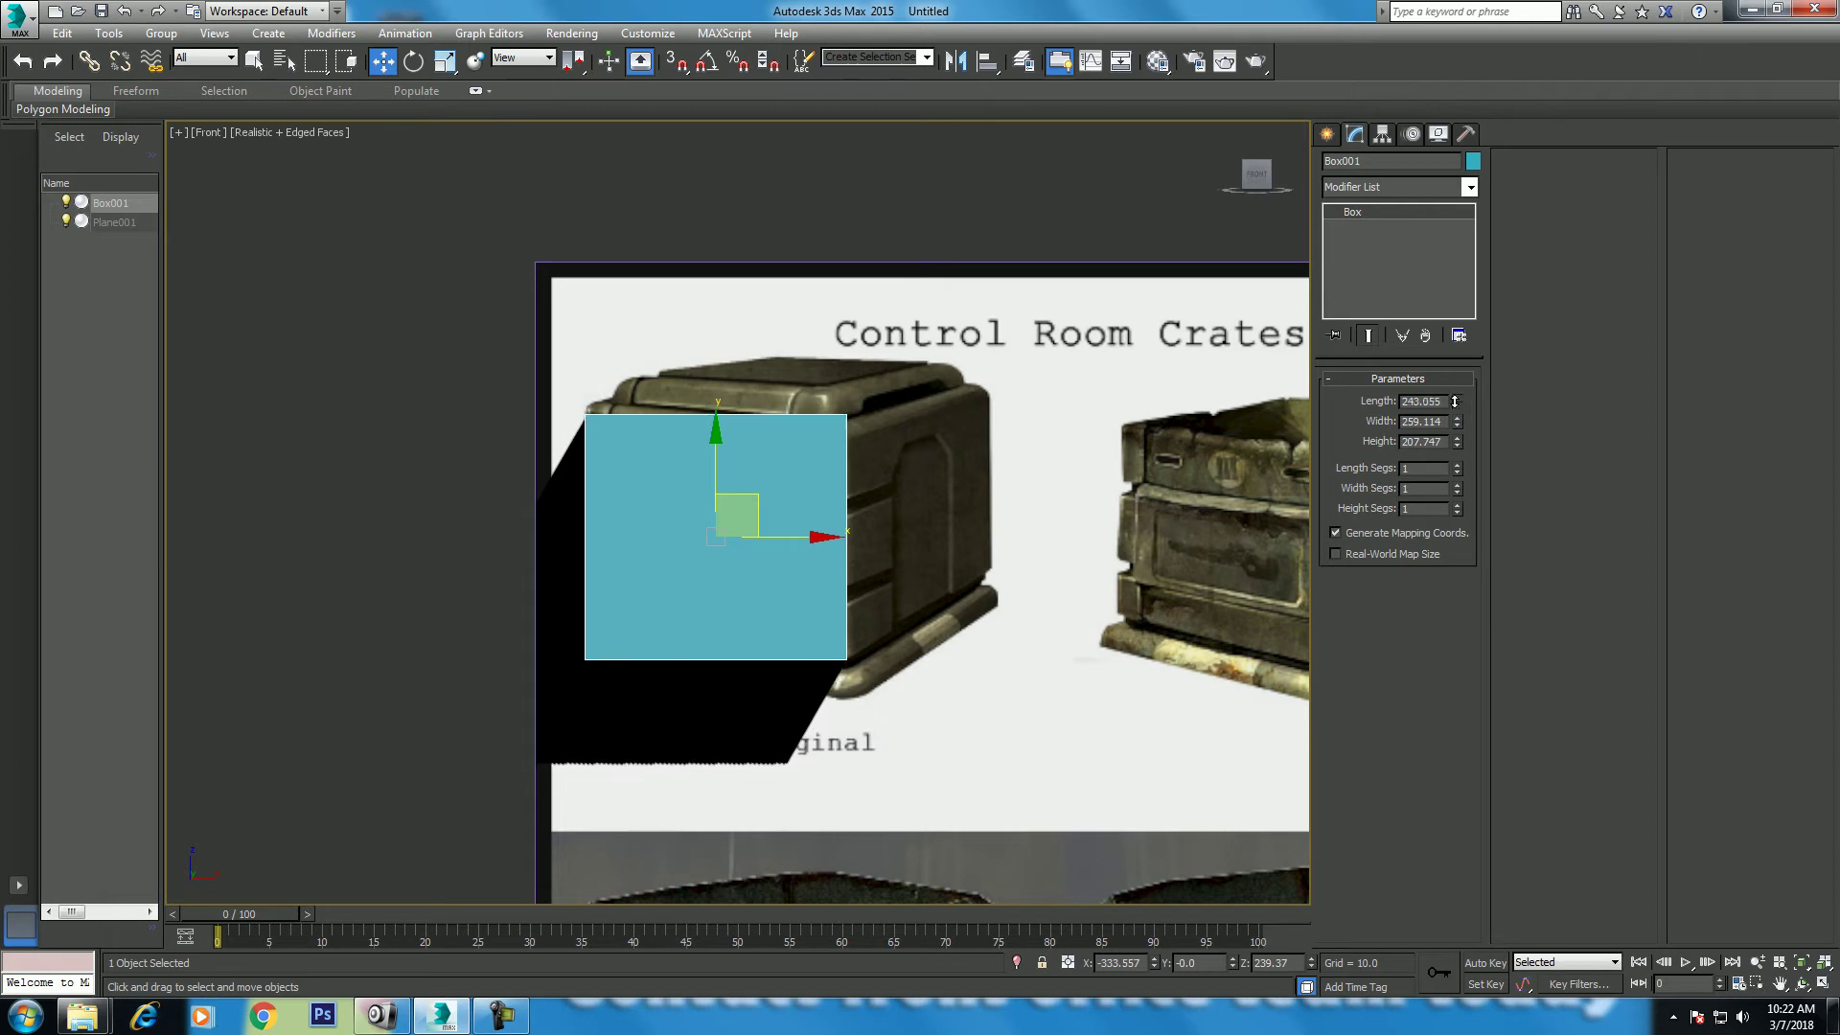
pyautogui.click(1445, 404)
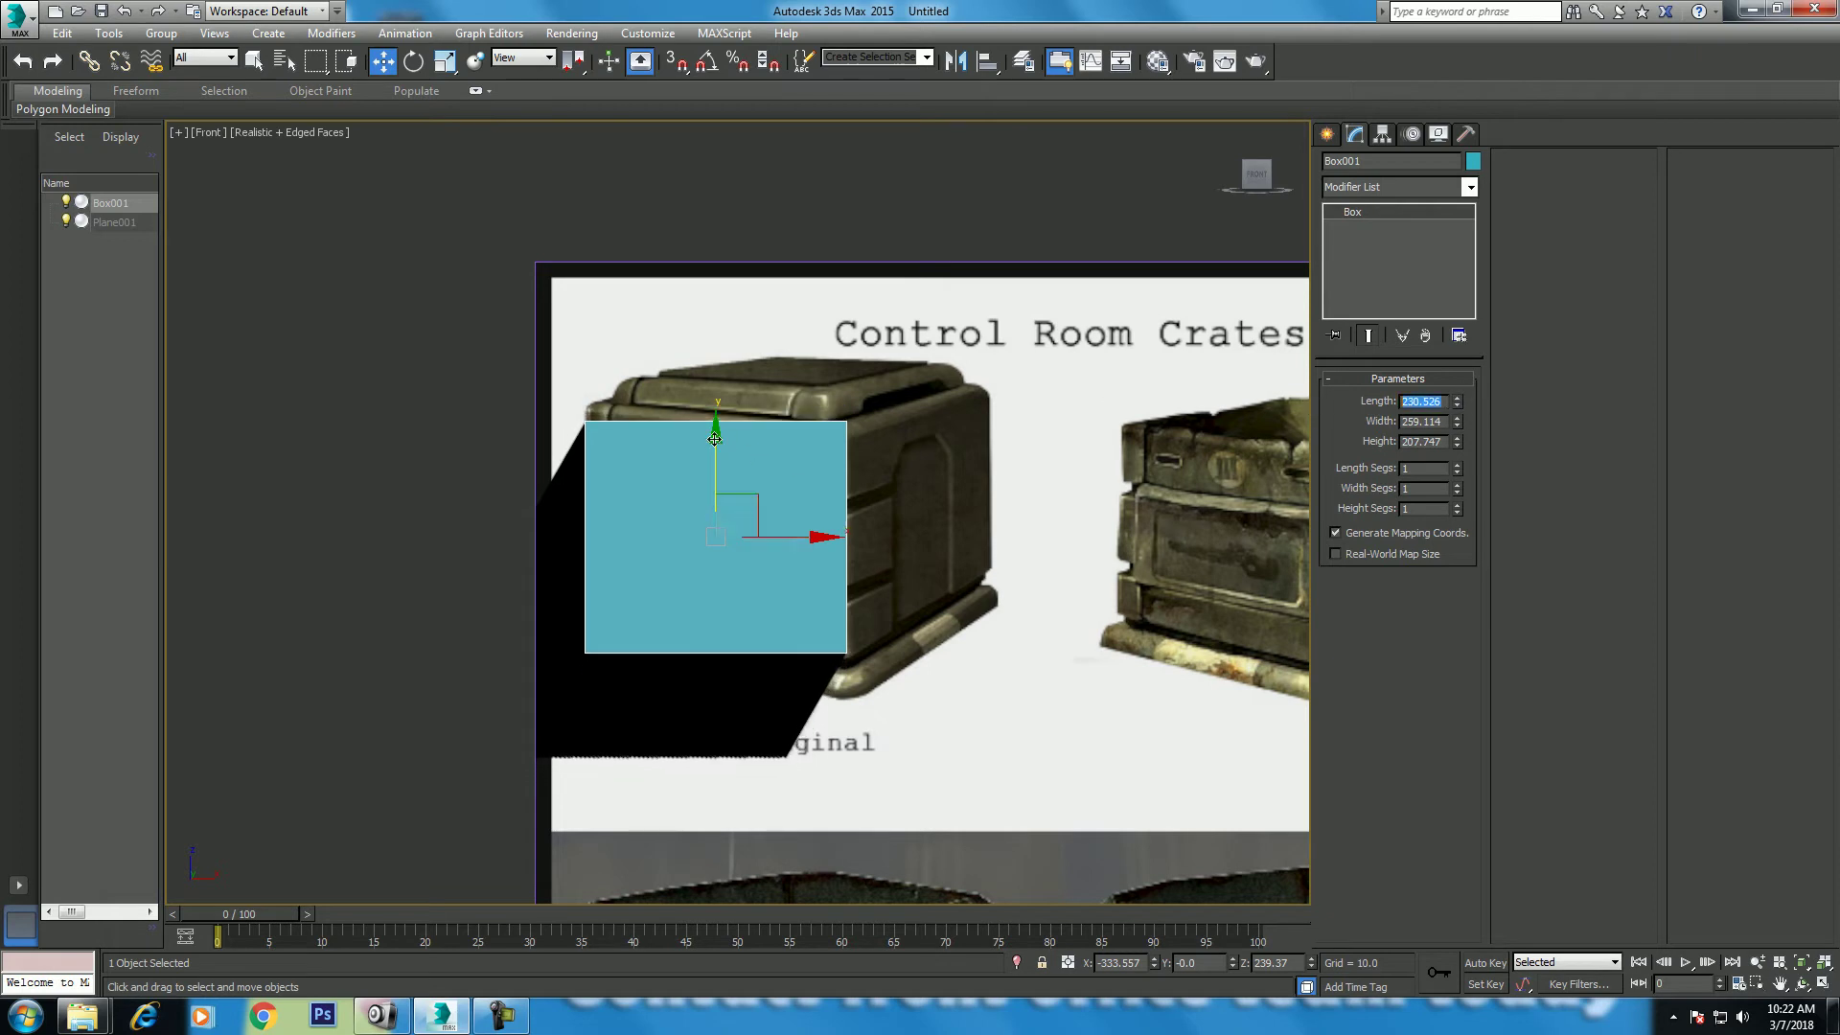
pyautogui.moveTo(714, 439); pyautogui.dragTo(714, 445)
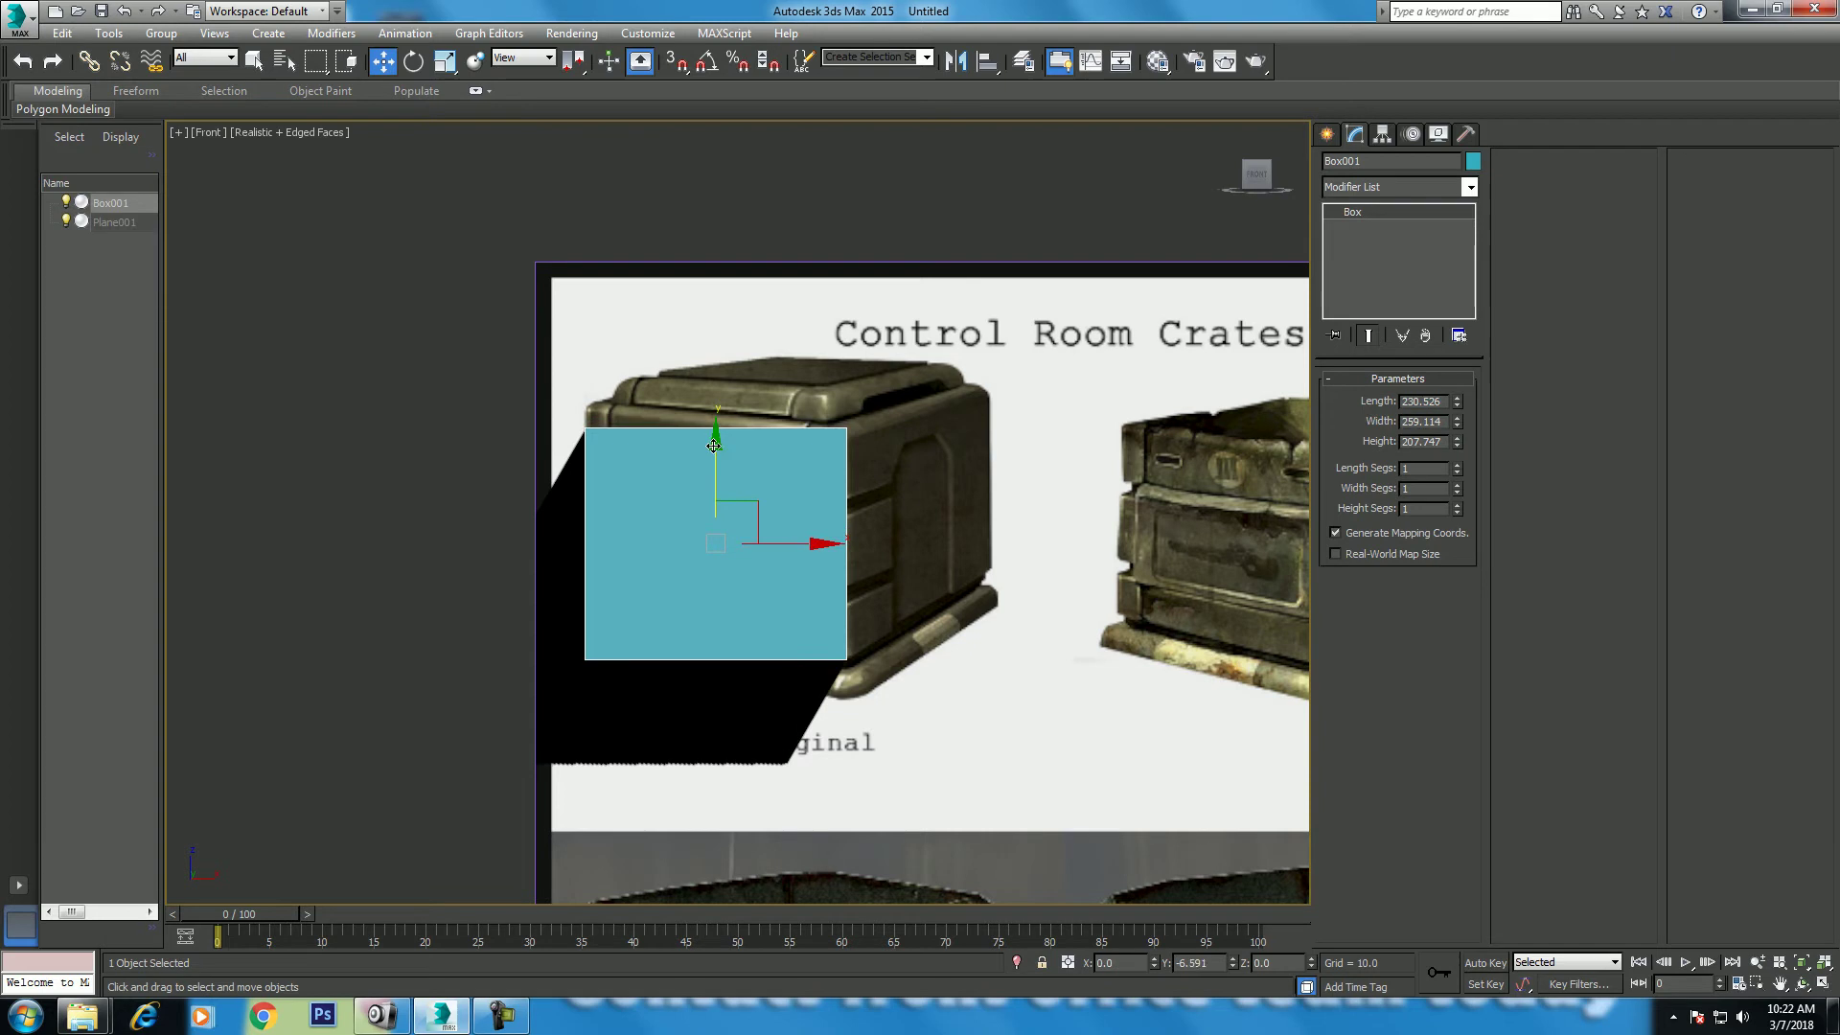
pyautogui.click(1457, 401)
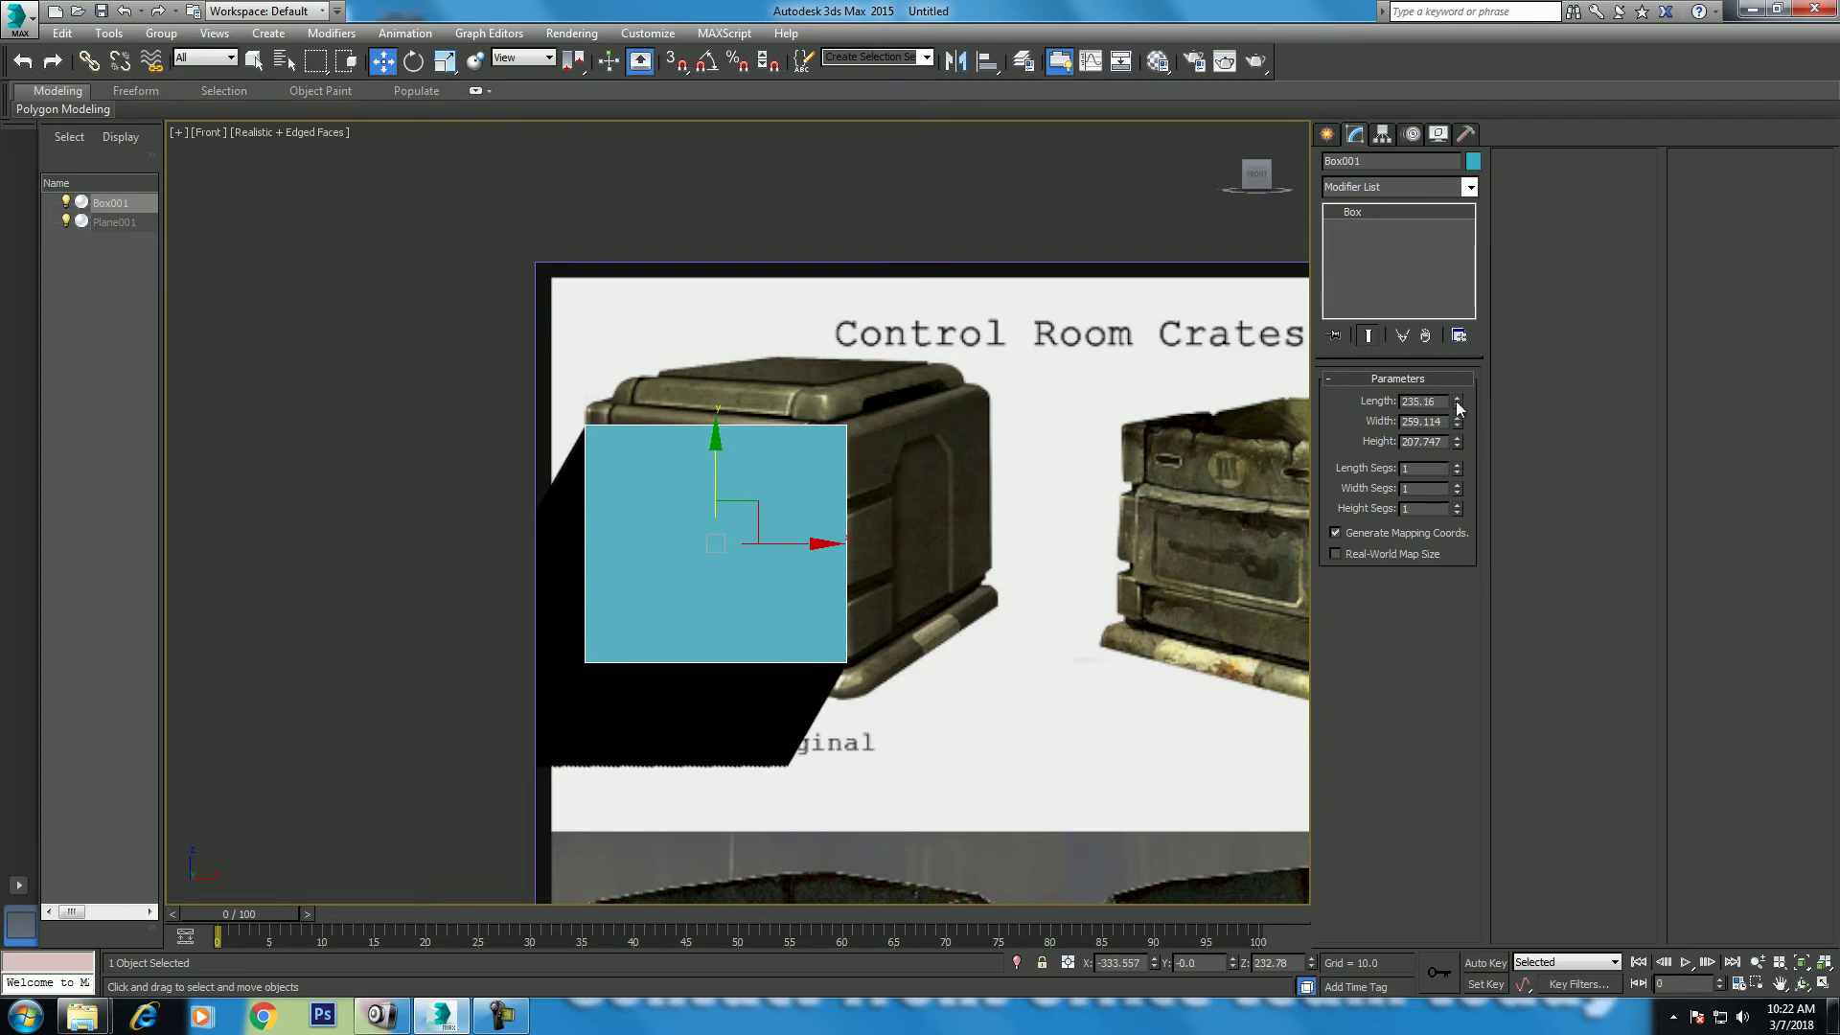
pyautogui.click(1457, 401)
pyautogui.click(1458, 401)
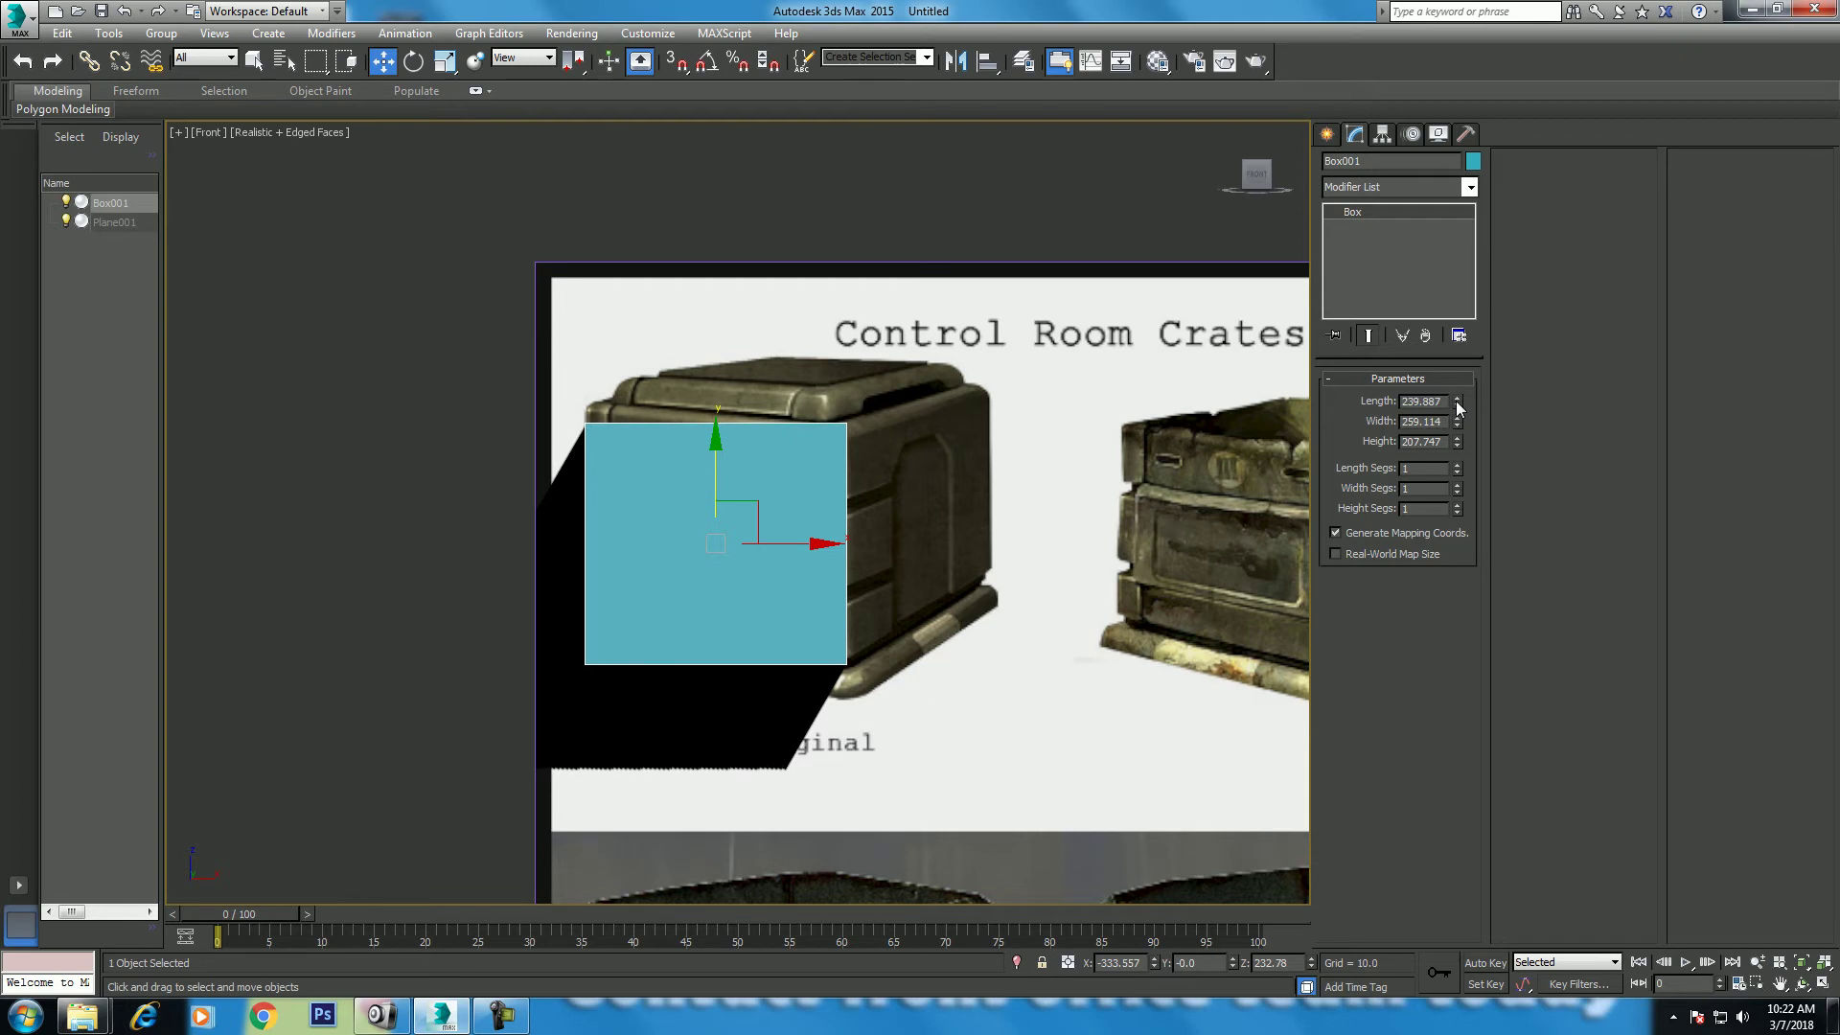
# Step: Set the box's length, width and height to 240, correcting the mistyped 2403 height
pyautogui.doubleClick(1447, 401)
pyautogui.write('240')
pyautogui.press('Tab')
pyautogui.write('2')
pyautogui.press('Tab')
pyautogui.write('24')
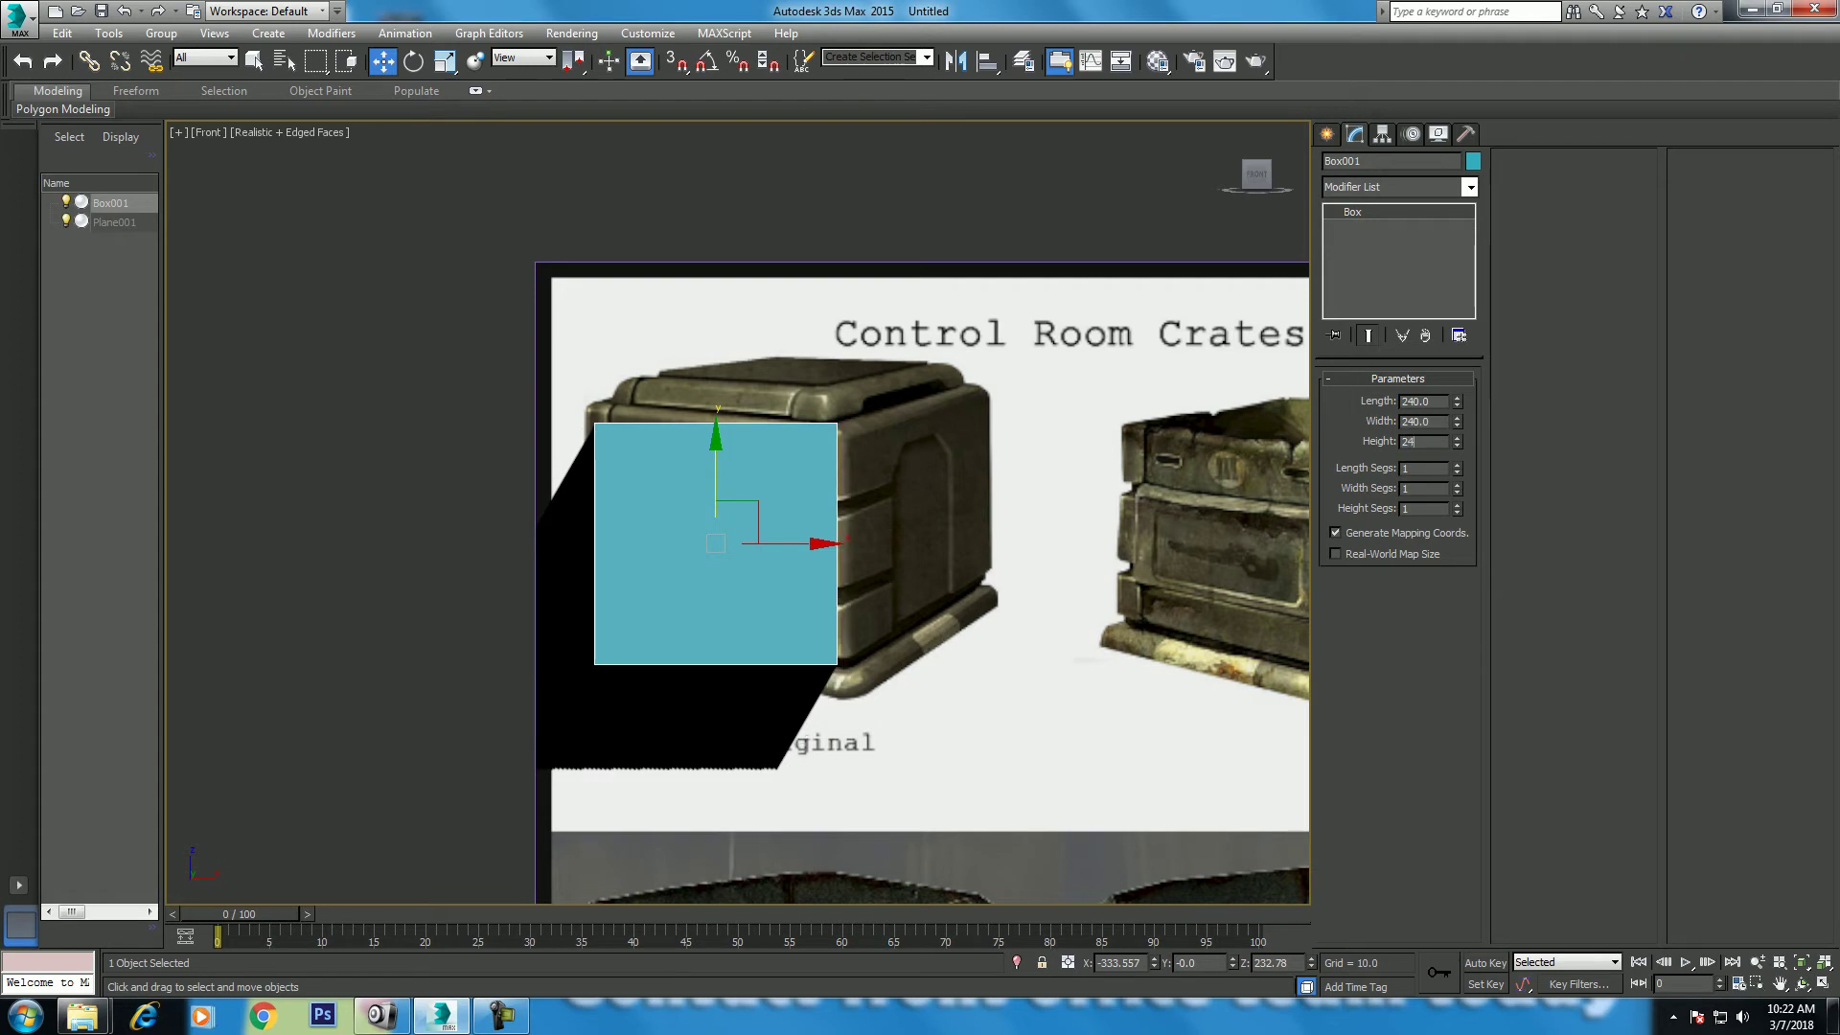
pyautogui.write('03')
pyautogui.press('Return')
pyautogui.write('240')
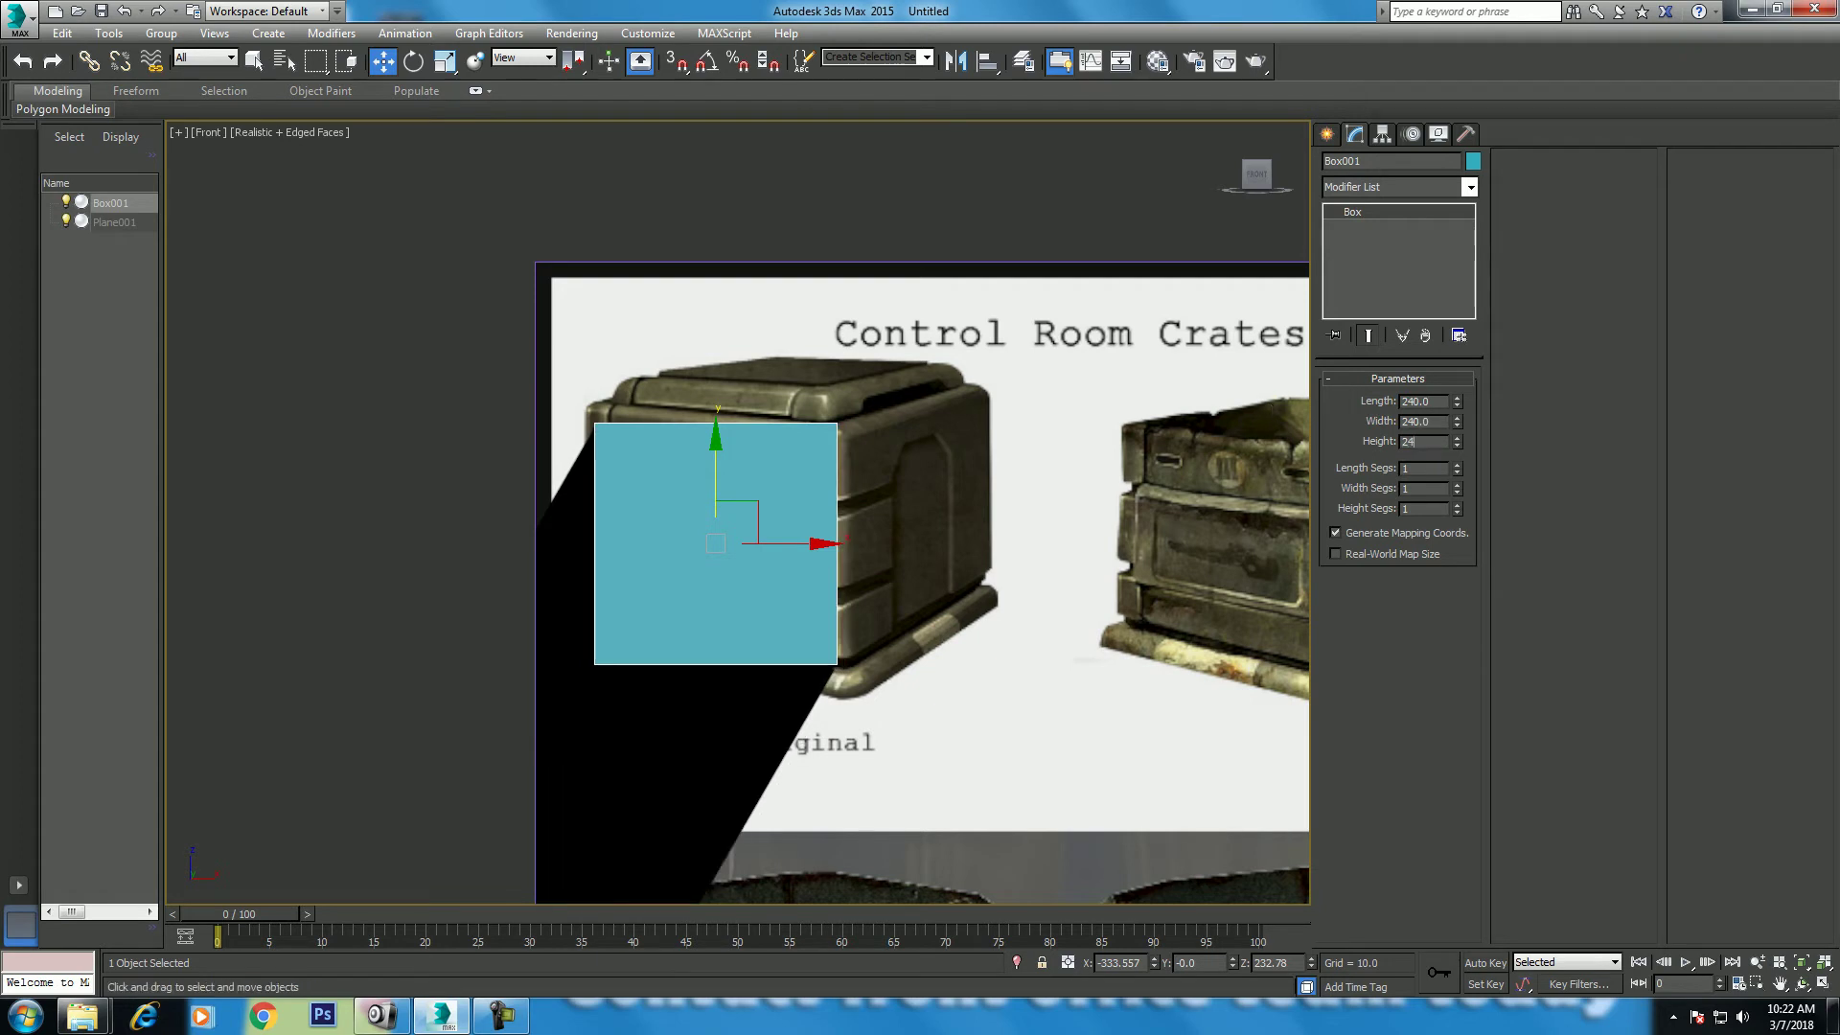
pyautogui.press('Return')
pyautogui.moveTo(767, 576); pyautogui.dragTo(896, 624, button='middle')
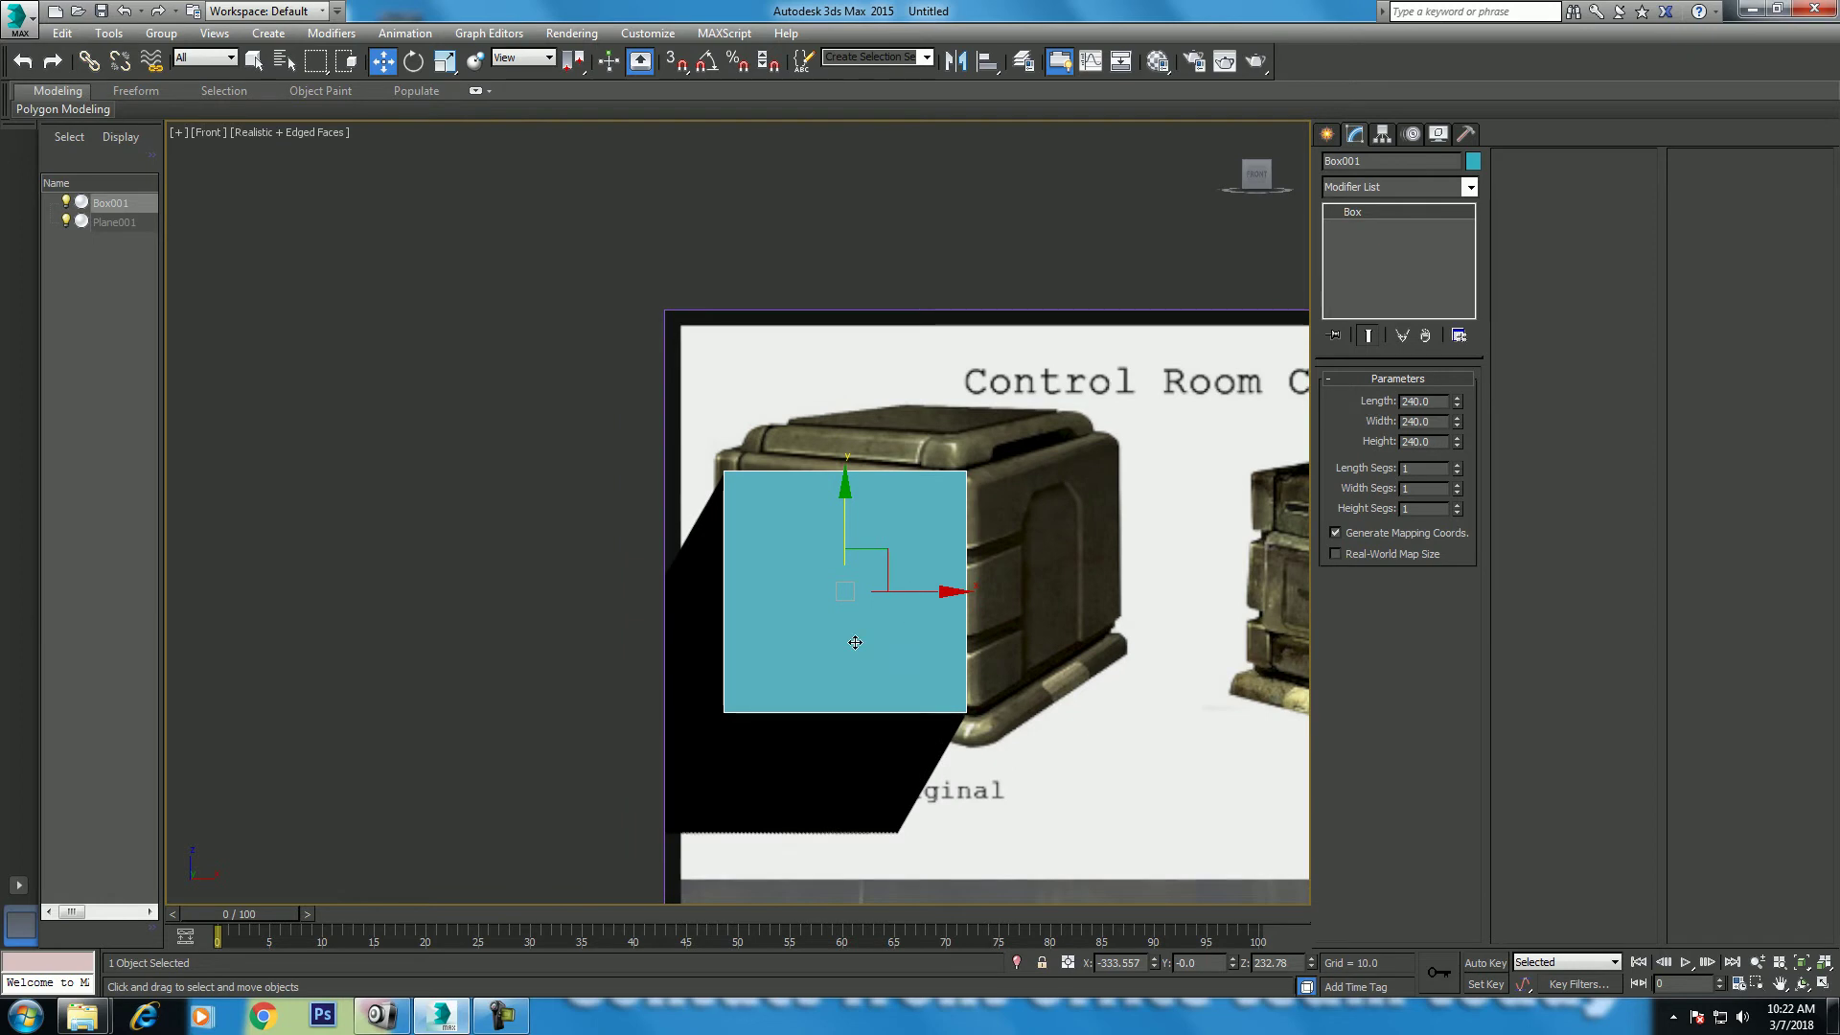
# Step: Switch the Front viewport to Shaded + Edged Faces
pyautogui.click(259, 132)
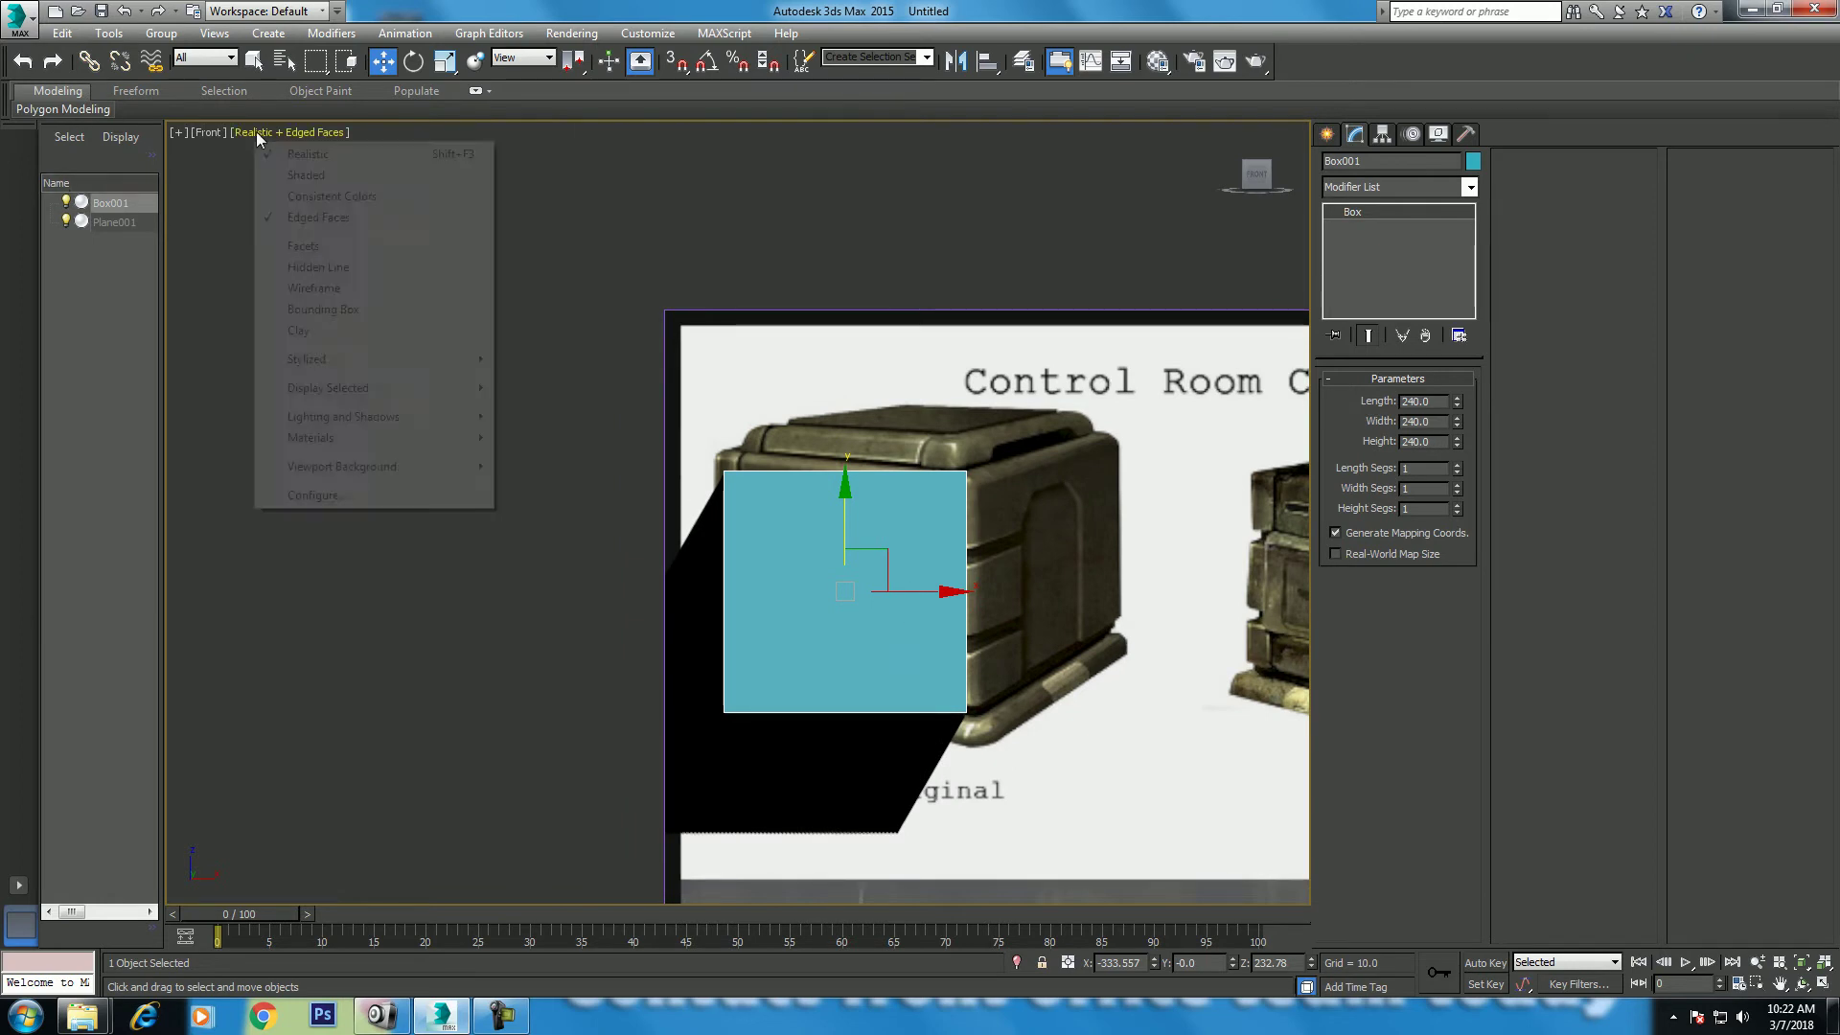
pyautogui.click(316, 173)
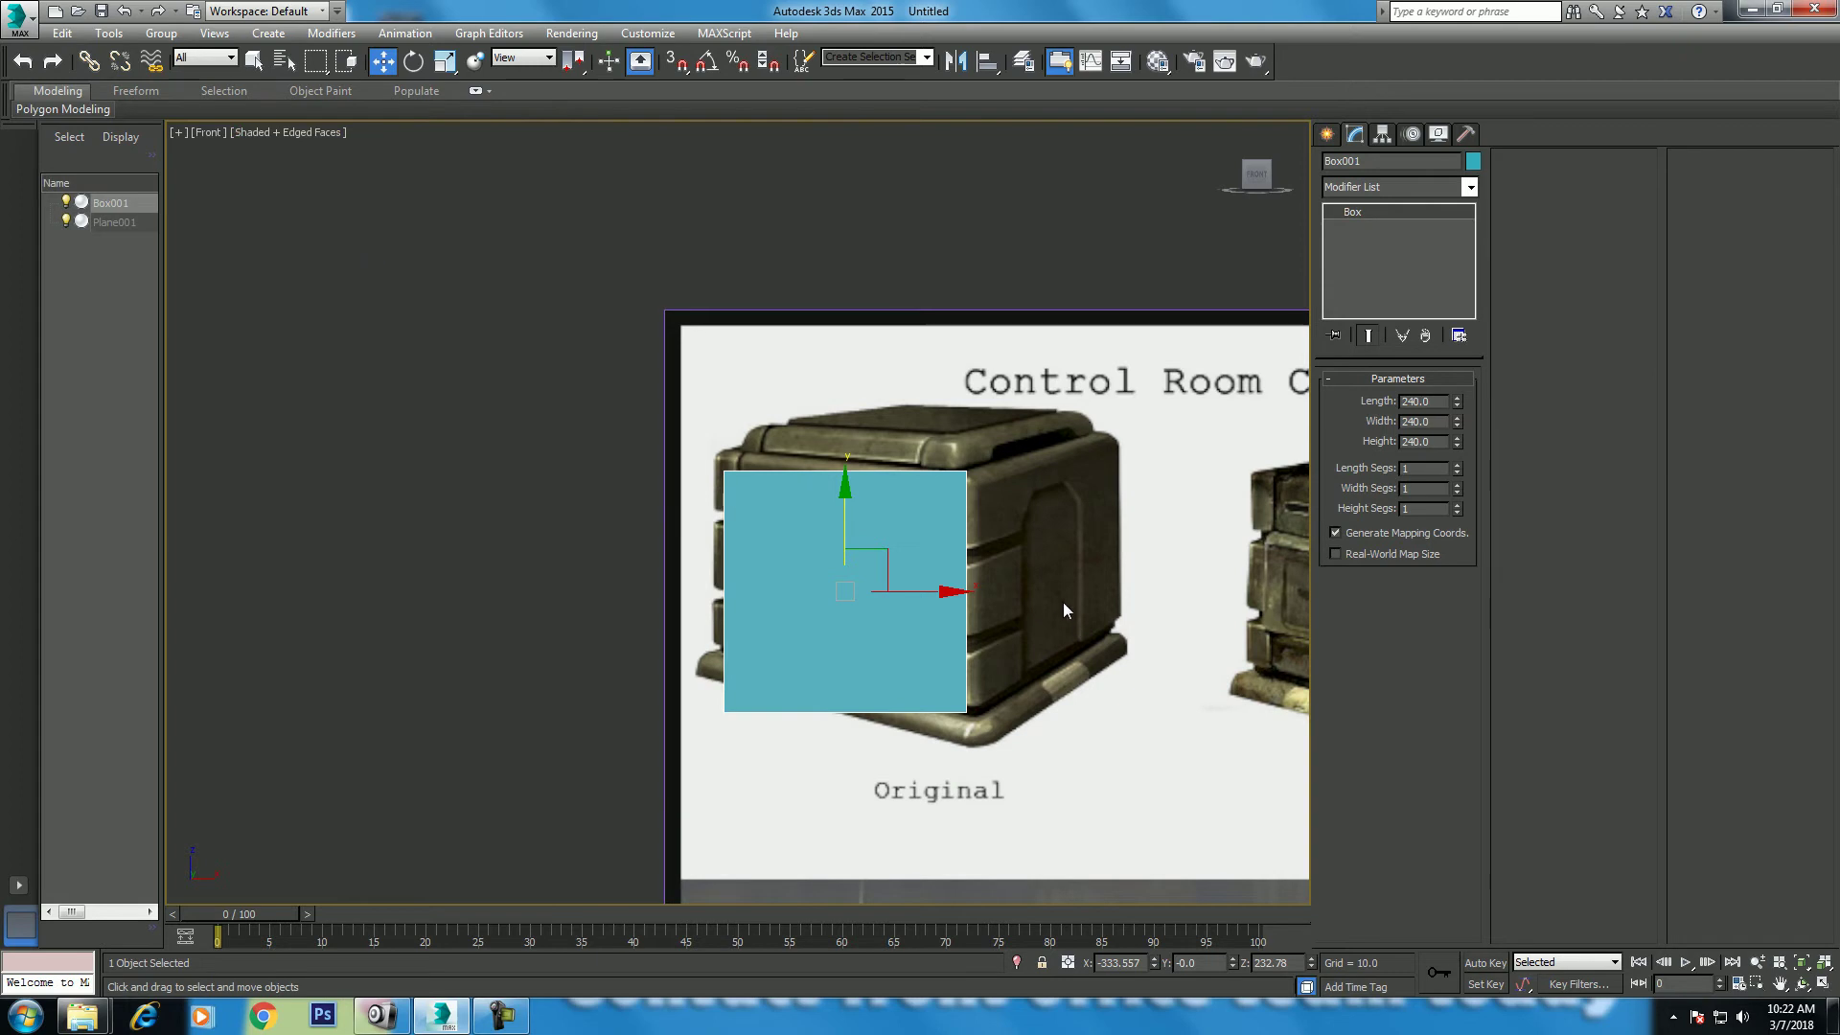
pyautogui.moveTo(1064, 609); pyautogui.dragTo(1019, 580, button='middle')
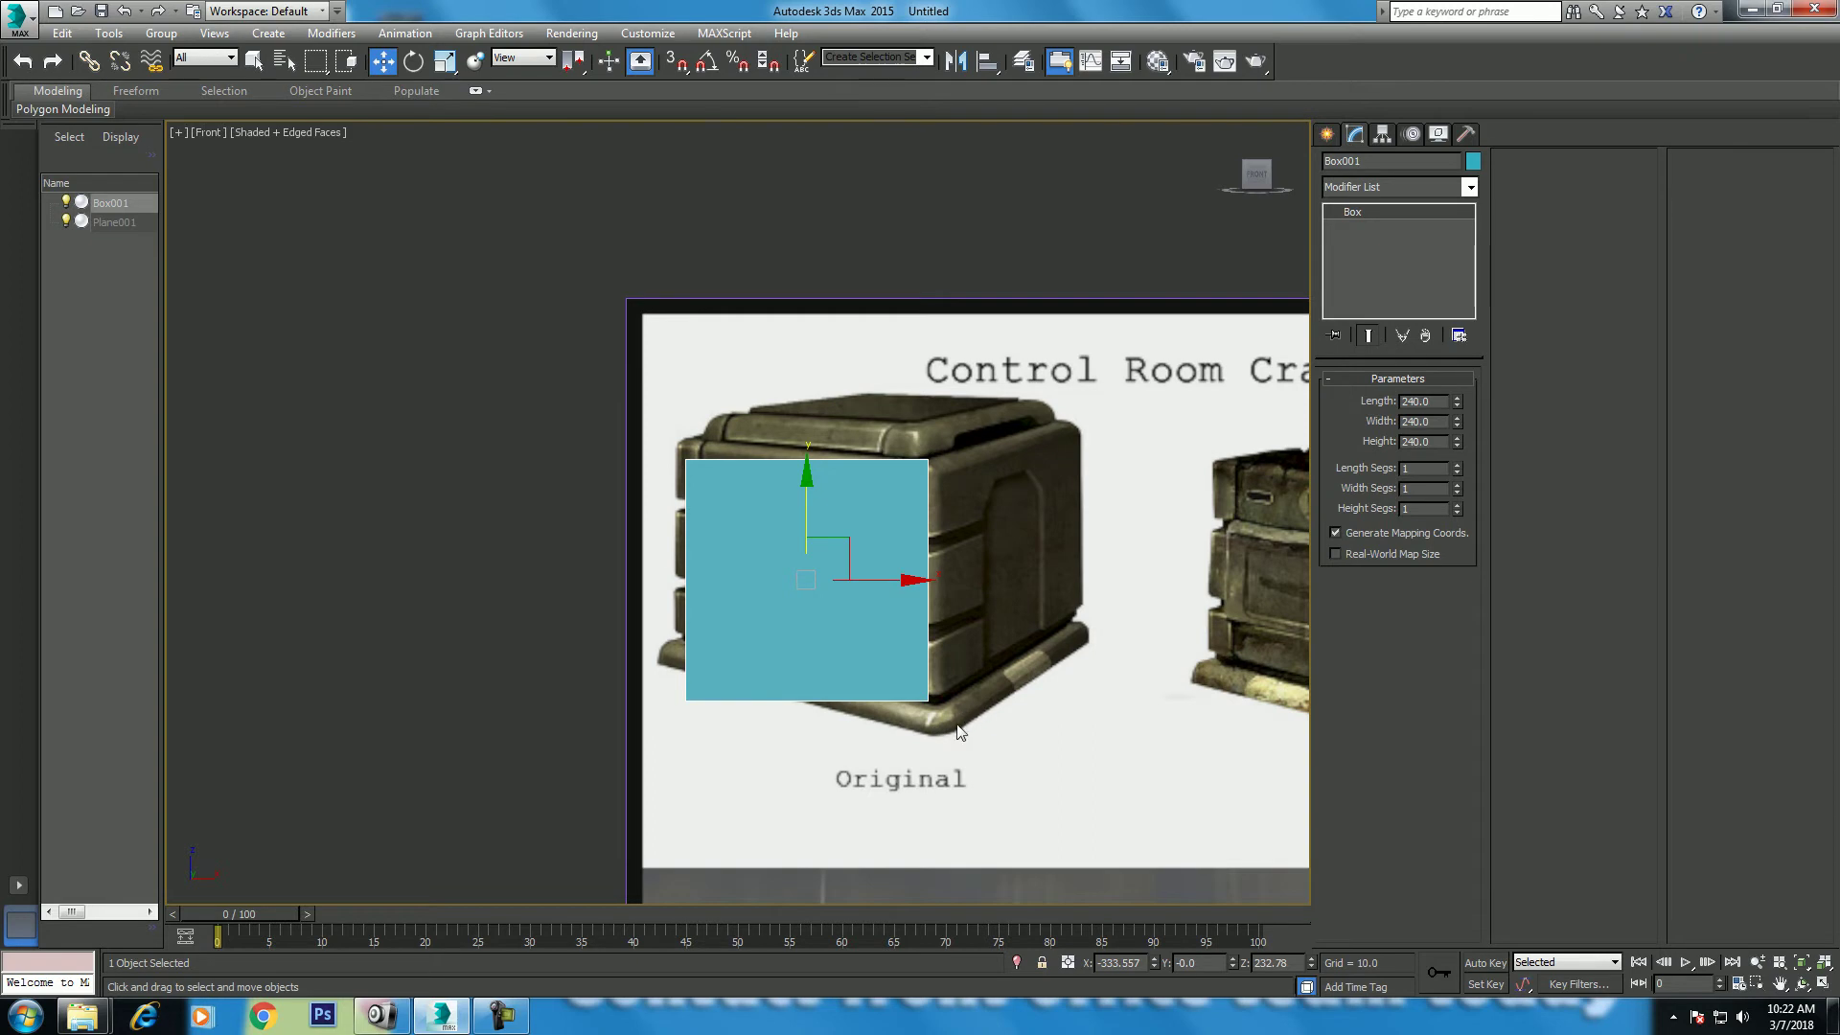
# Step: Toggle between four-view and maximized layouts, ending with a zoomed, enlarged Front view
pyautogui.hotkey('alt', 'w')
pyautogui.moveTo(1035, 760); pyautogui.dragTo(1066, 709, button='middle')
pyautogui.scroll(5, 1066, 709)
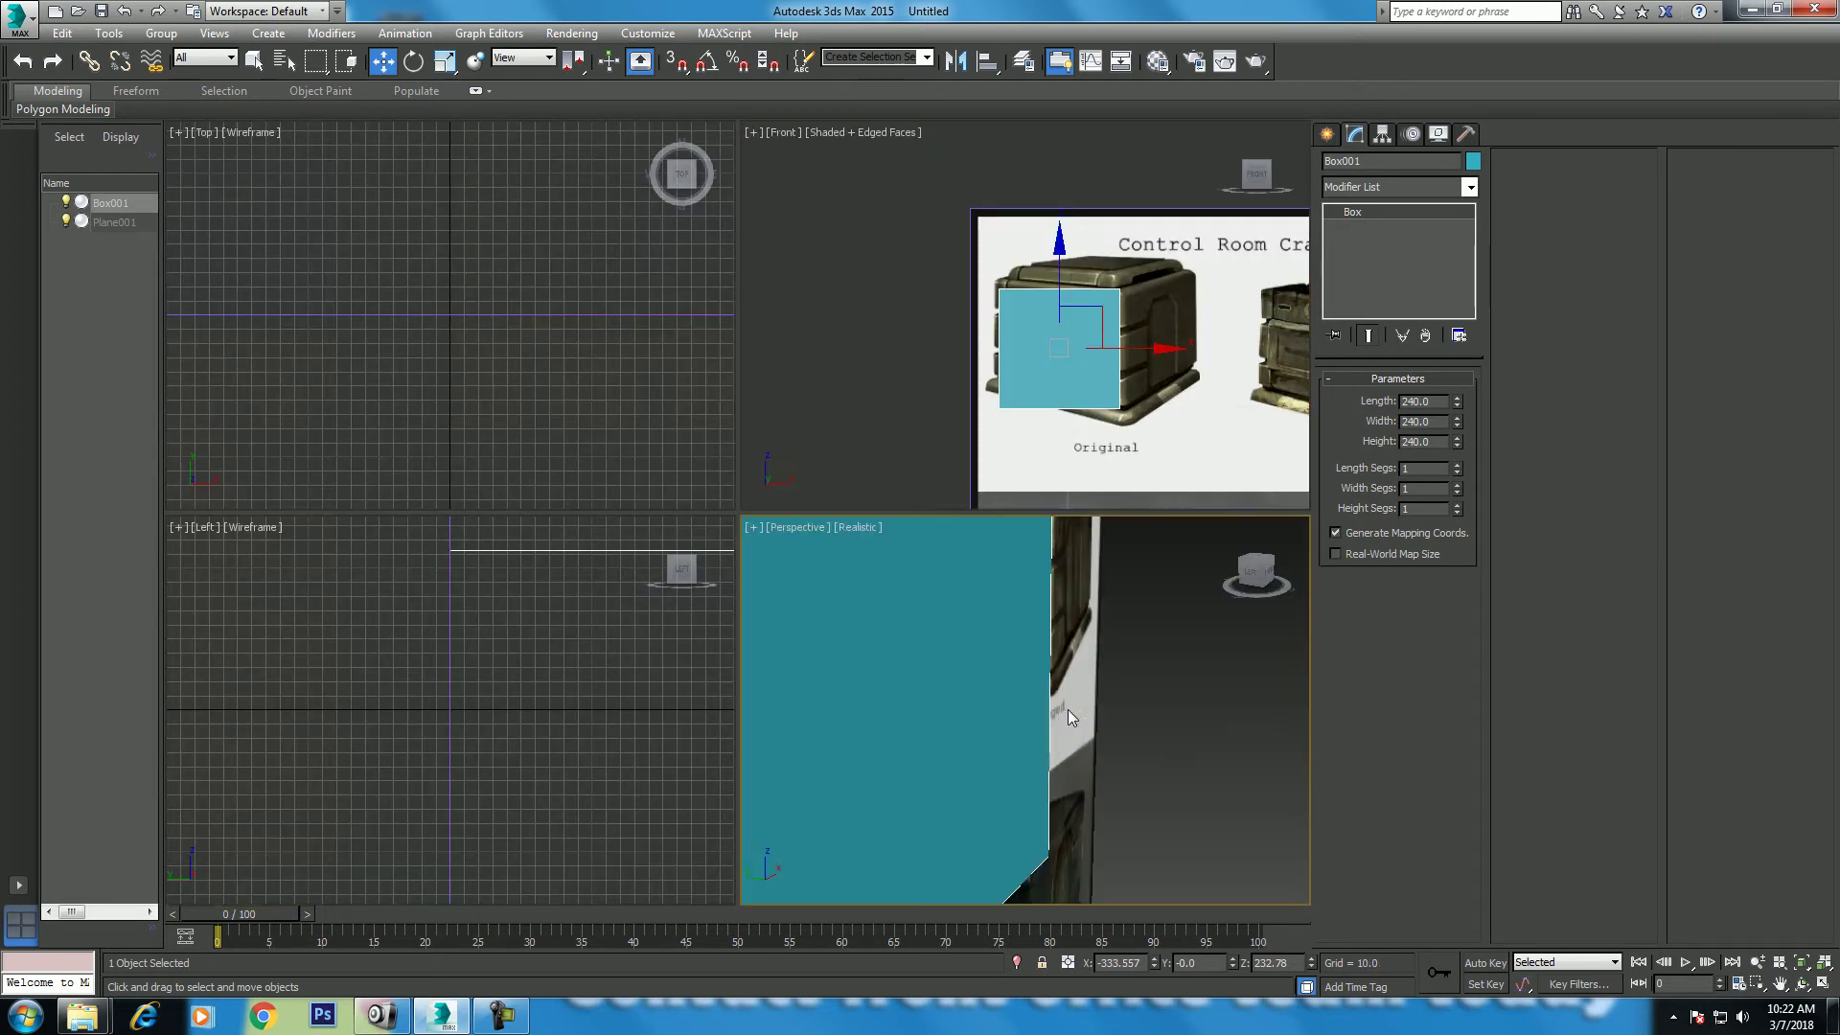
pyautogui.scroll(-3, 1071, 738)
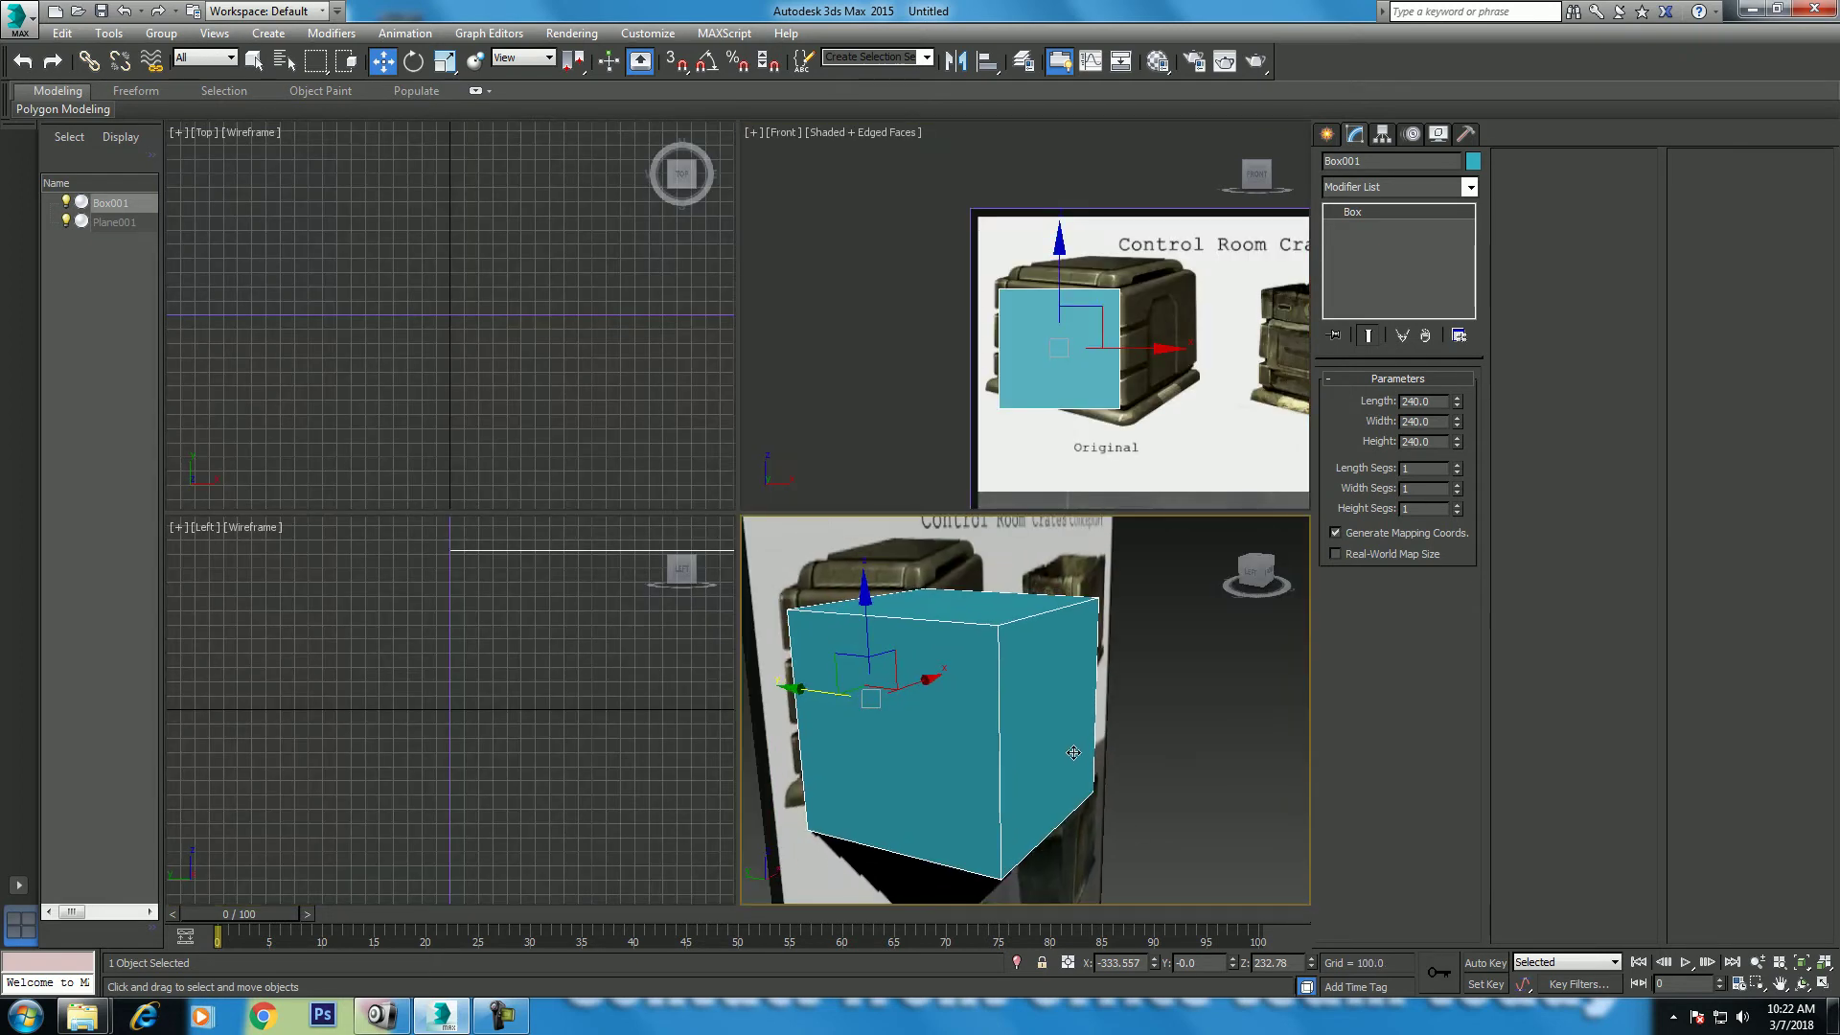
pyautogui.hotkey('alt', 'w')
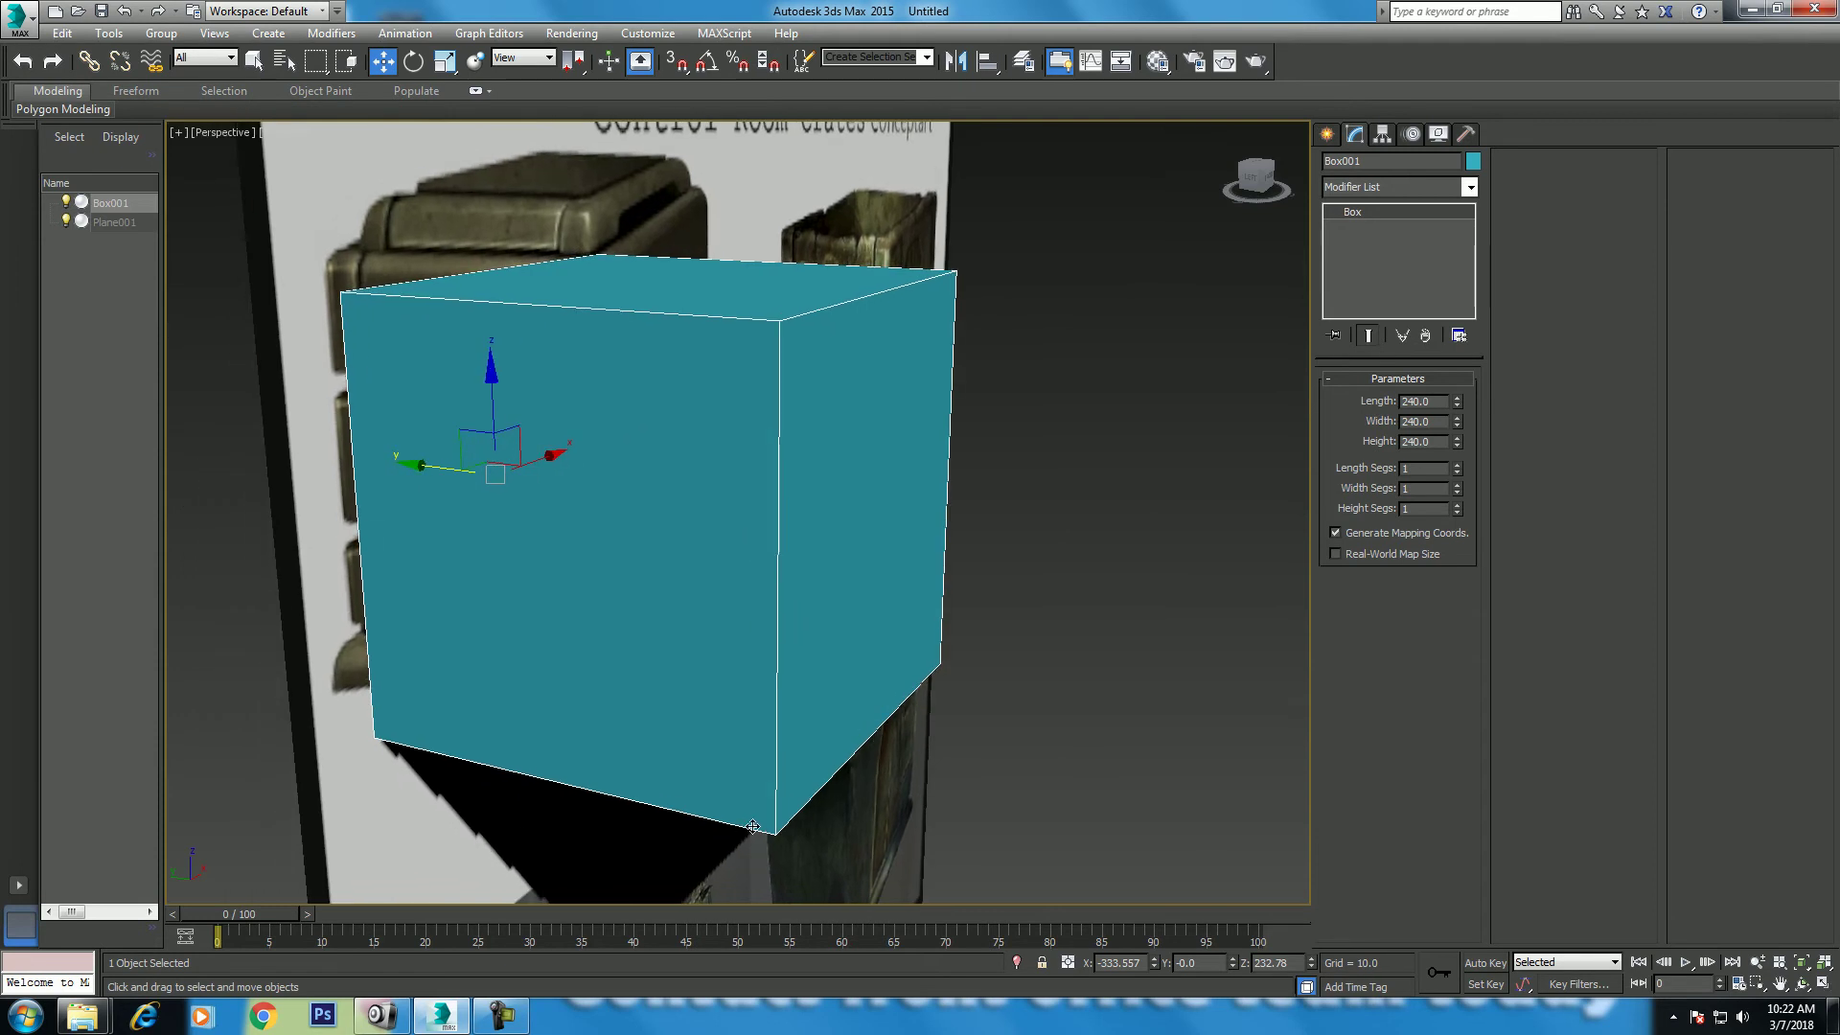
pyautogui.click(500, 1016)
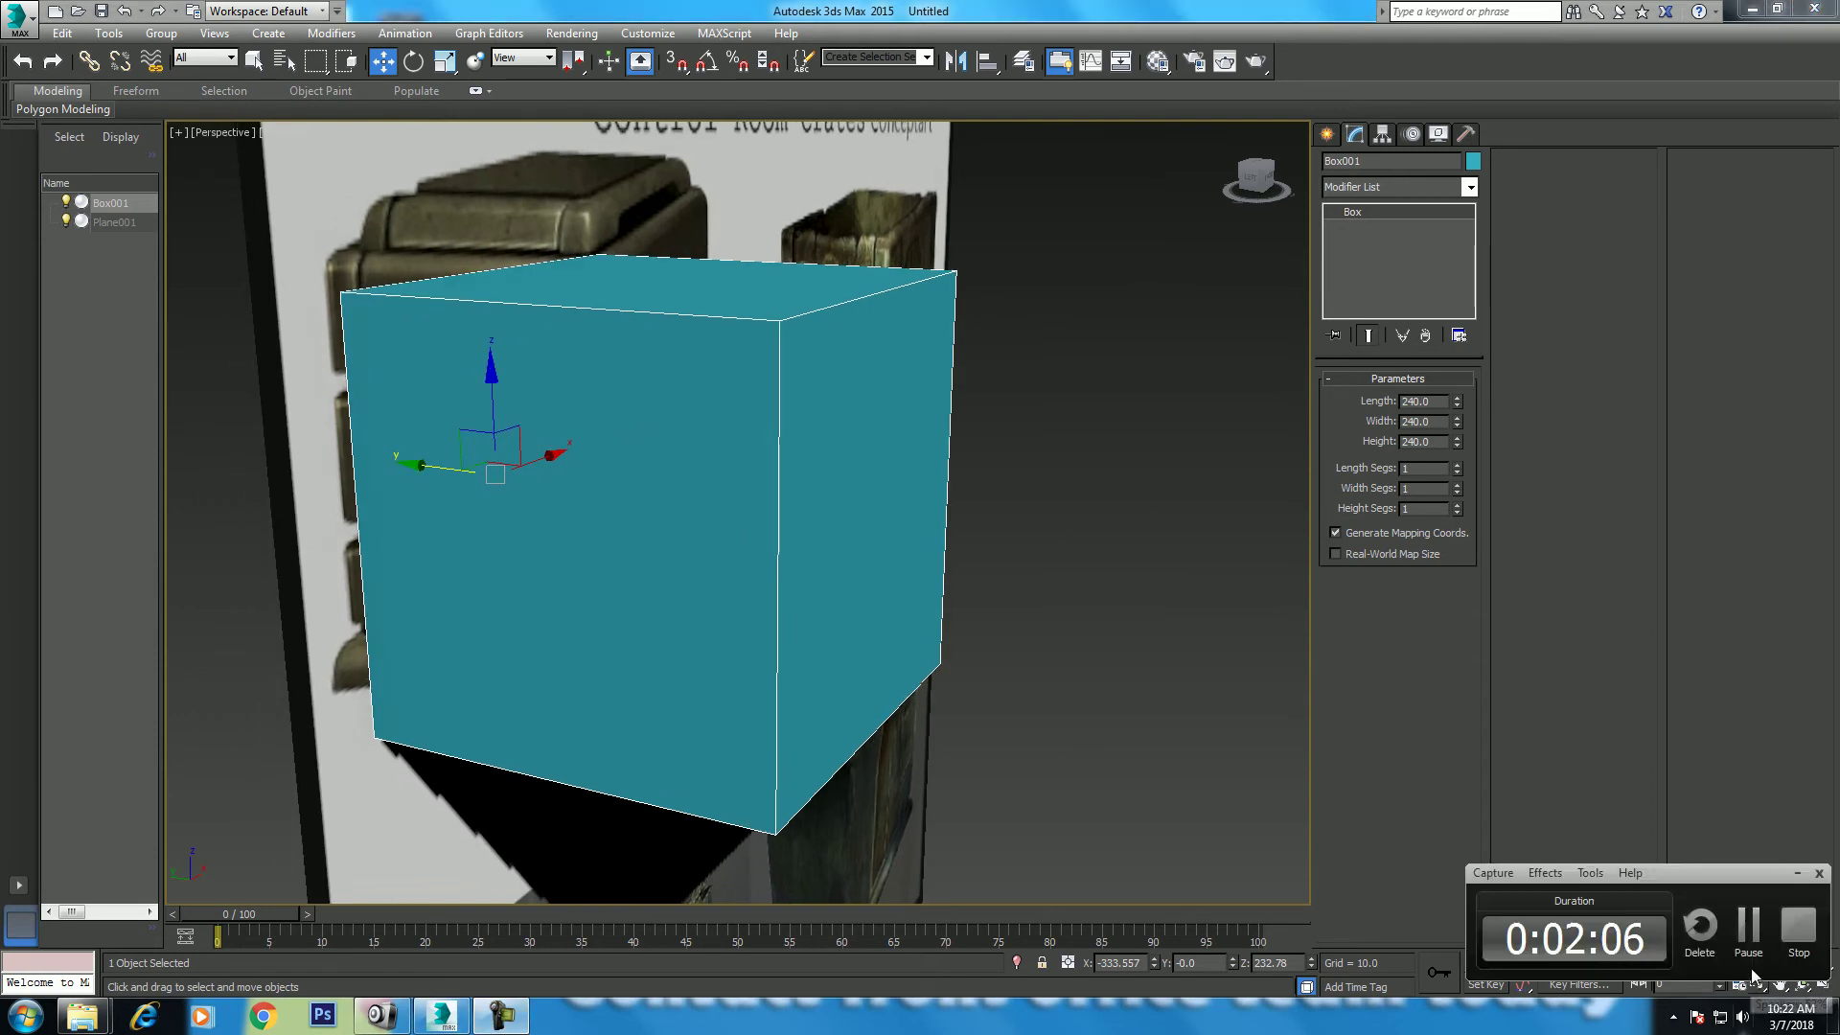
pyautogui.hotkey('alt', 'w')
pyautogui.scroll(2, 1083, 416)
pyautogui.scroll(2, 1083, 416)
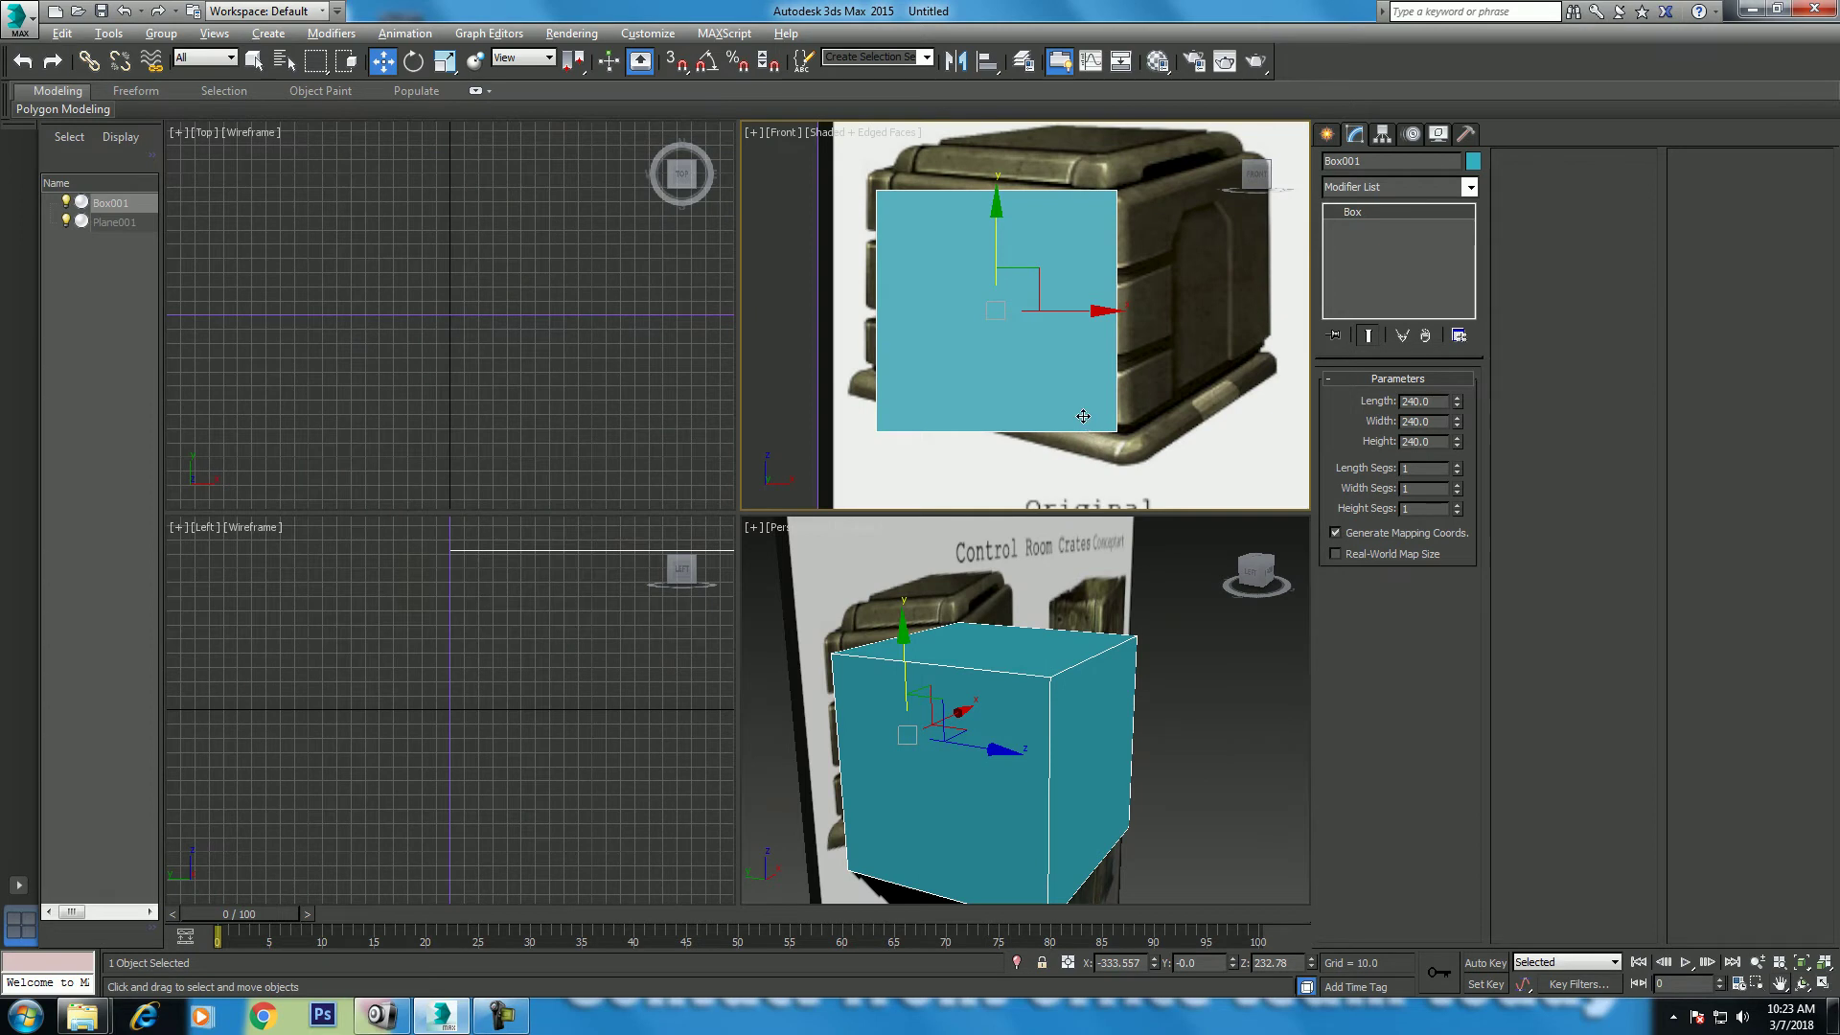
pyautogui.hotkey('alt', 'w')
pyautogui.scroll(-1, 1082, 416)
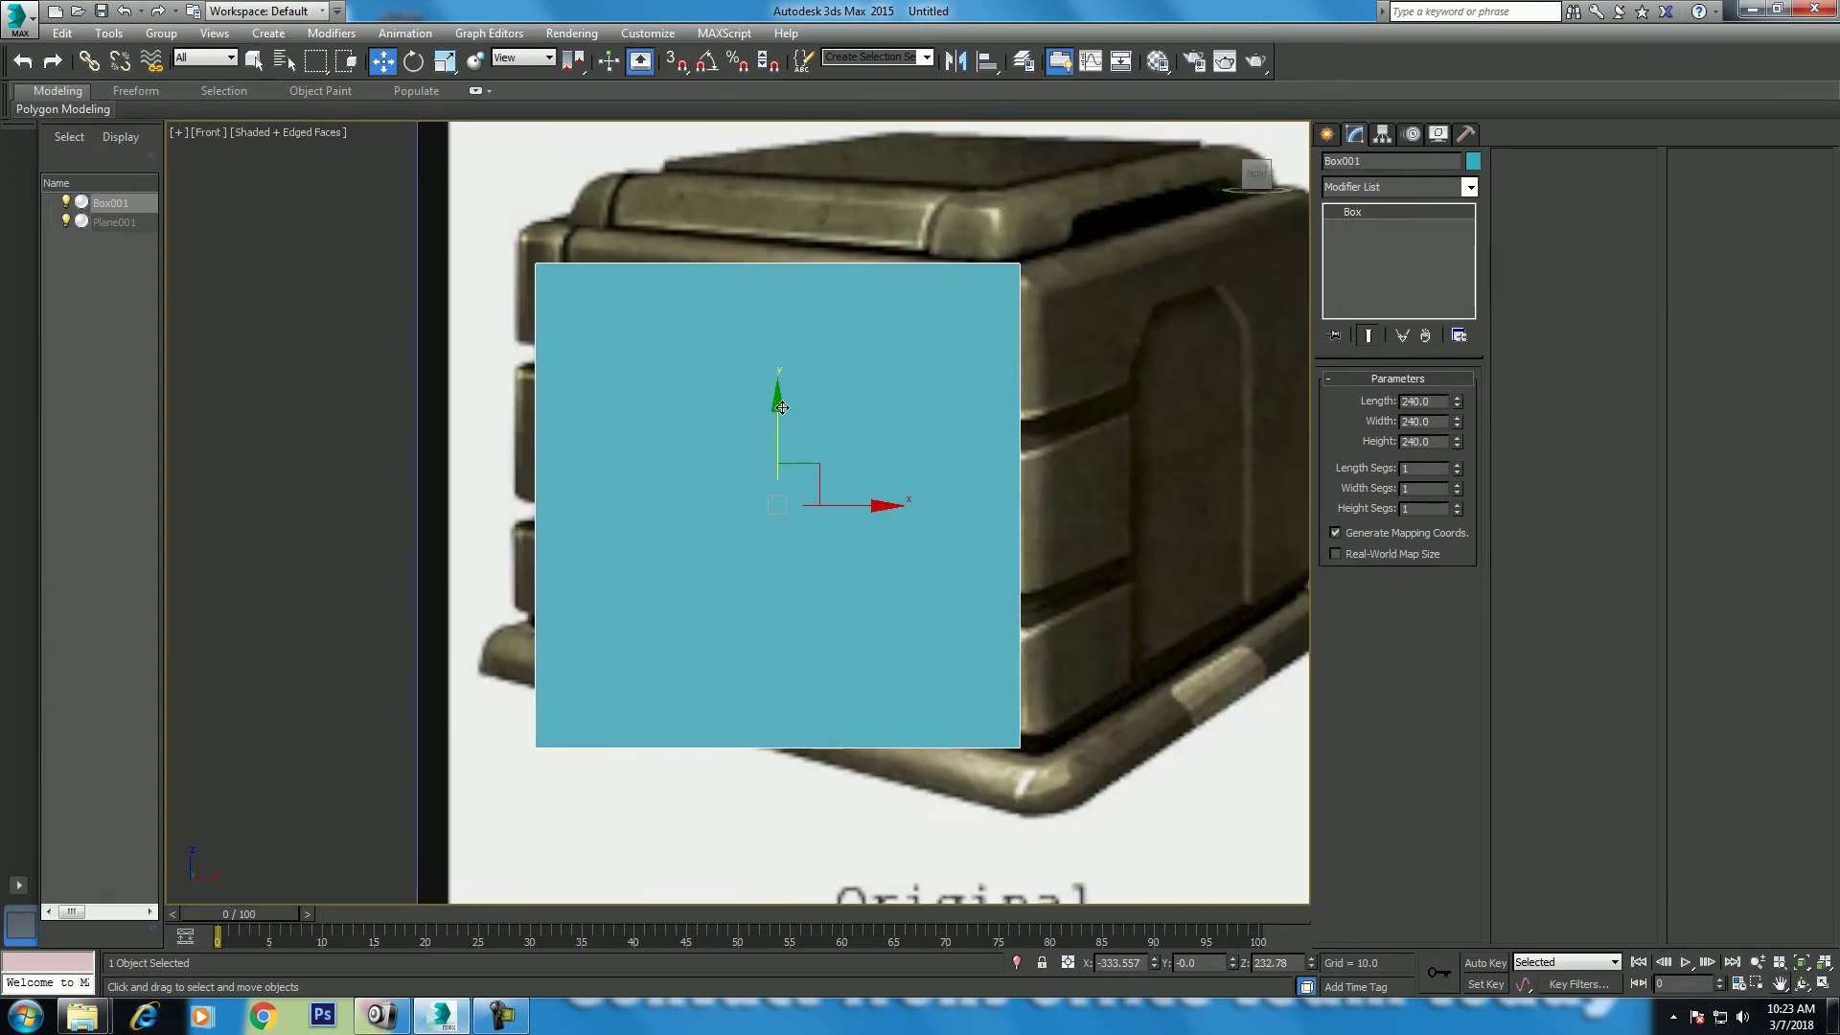
# Step: Shift-drag Box001 to clone it as Box002 and lower its height to 69.6
pyautogui.moveTo(777, 402); pyautogui.dragTo(762, 463)
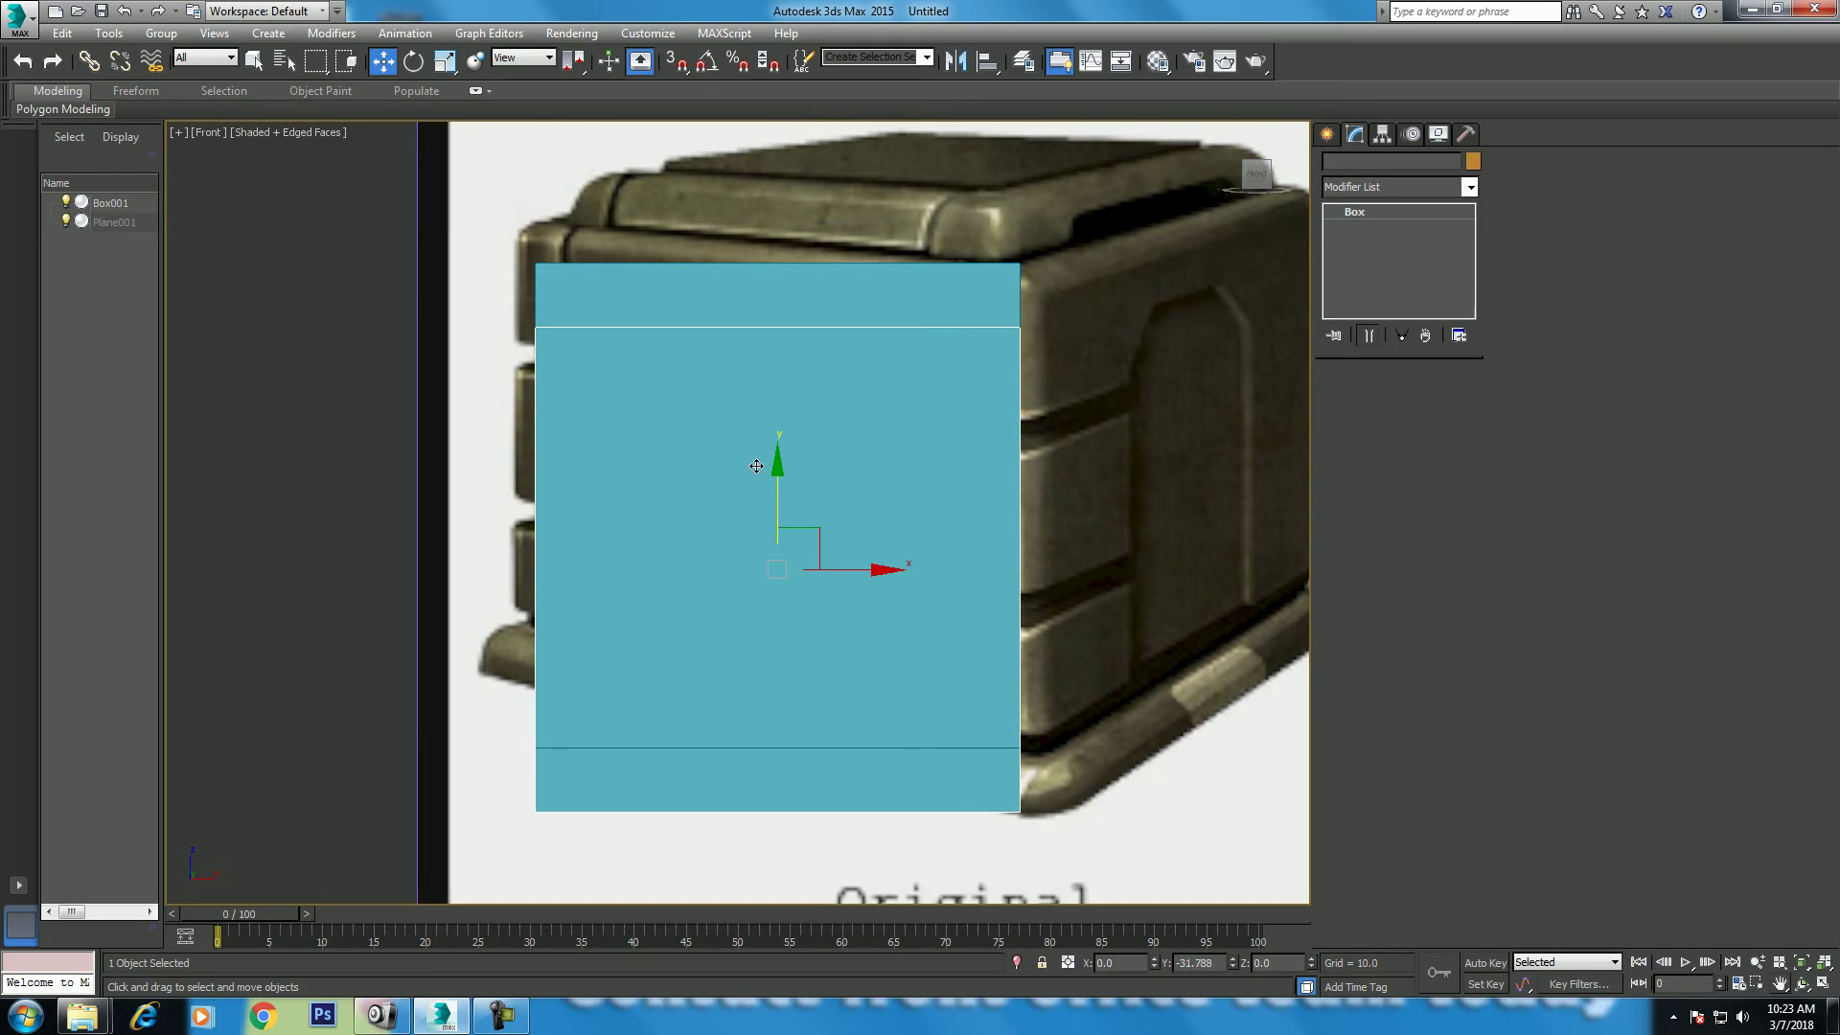
pyautogui.keyDown('shift'); pyautogui.moveTo(759, 464); pyautogui.dragTo(759, 466); pyautogui.keyUp('shift')
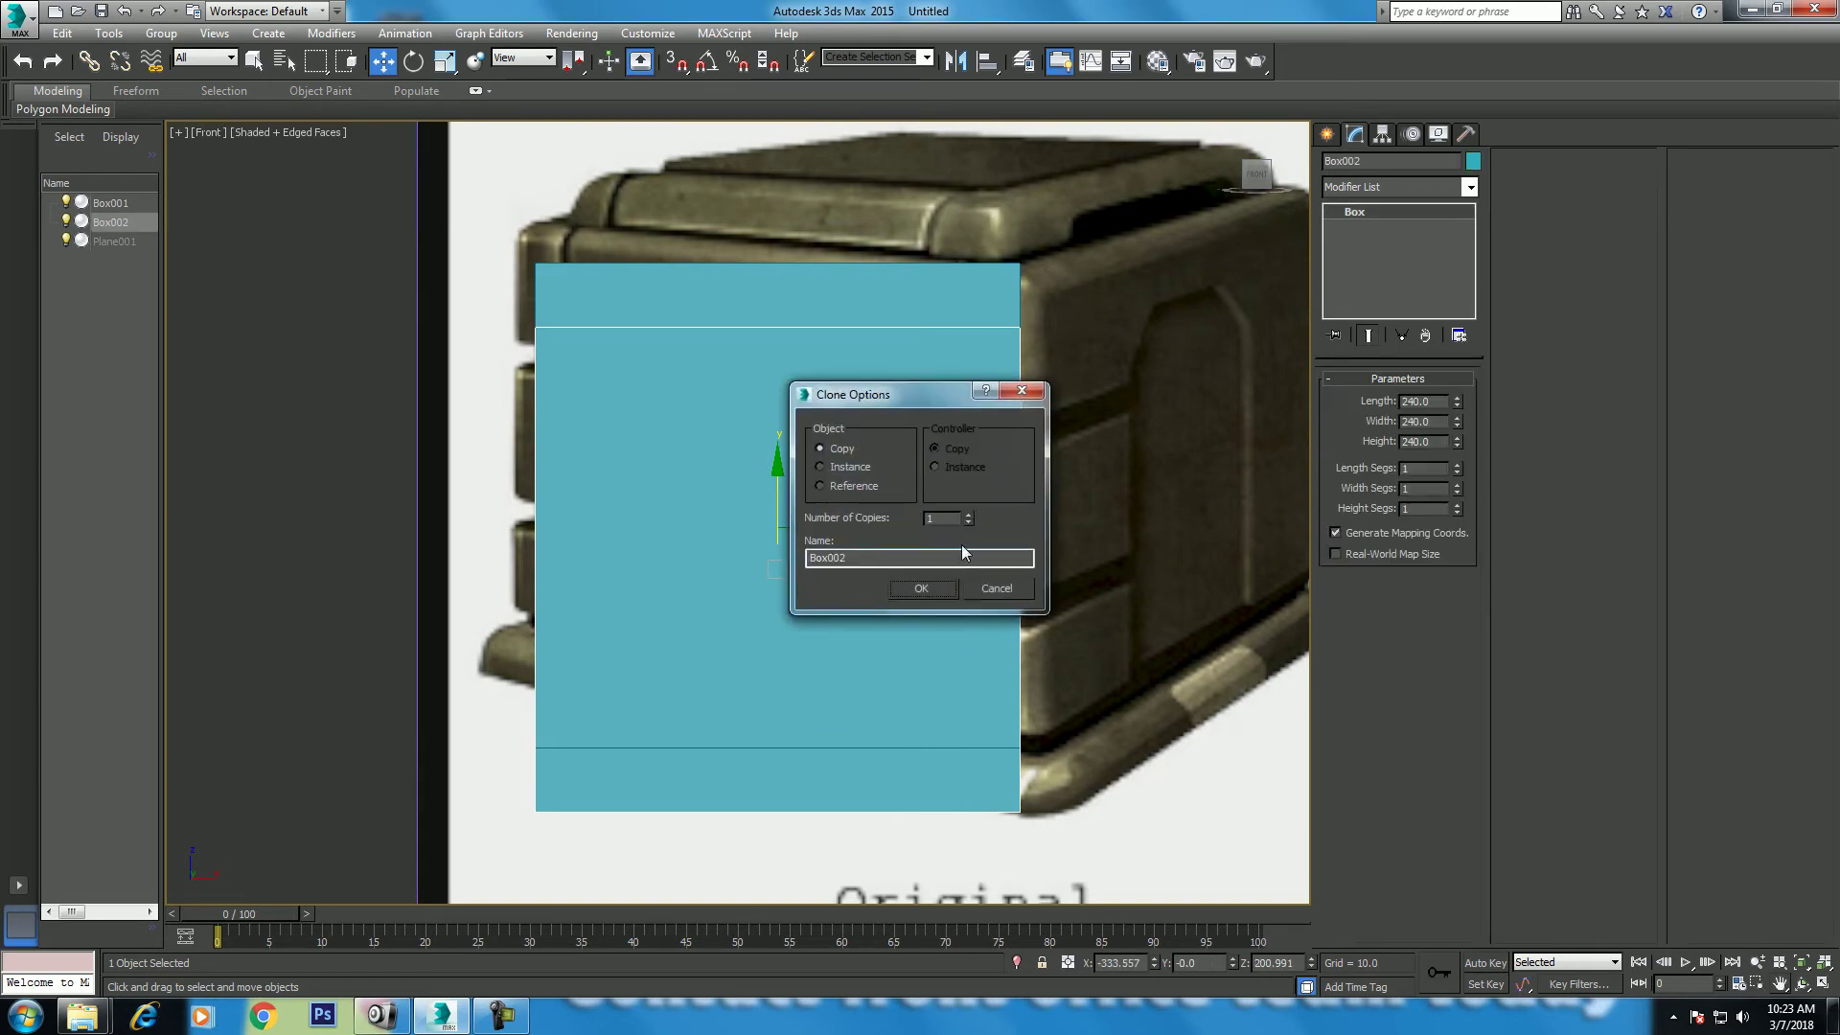
pyautogui.click(924, 588)
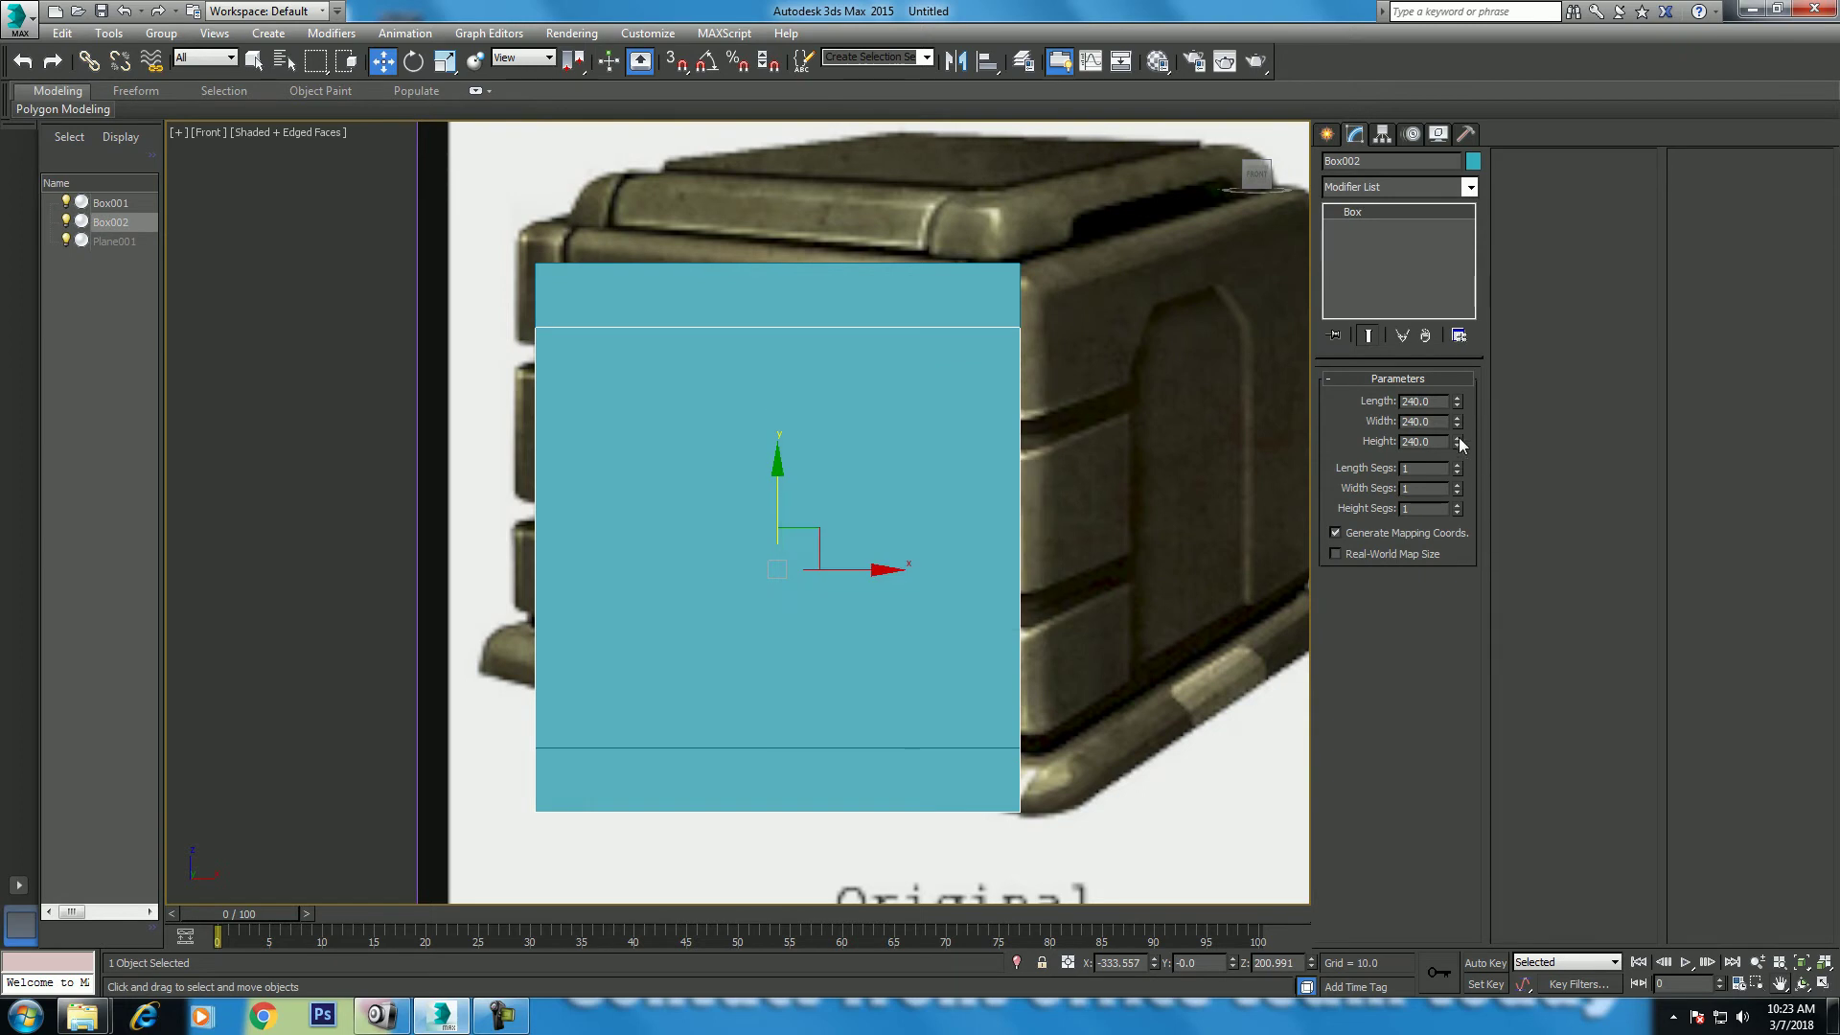
pyautogui.moveTo(1457, 442); pyautogui.dragTo(1458, 503)
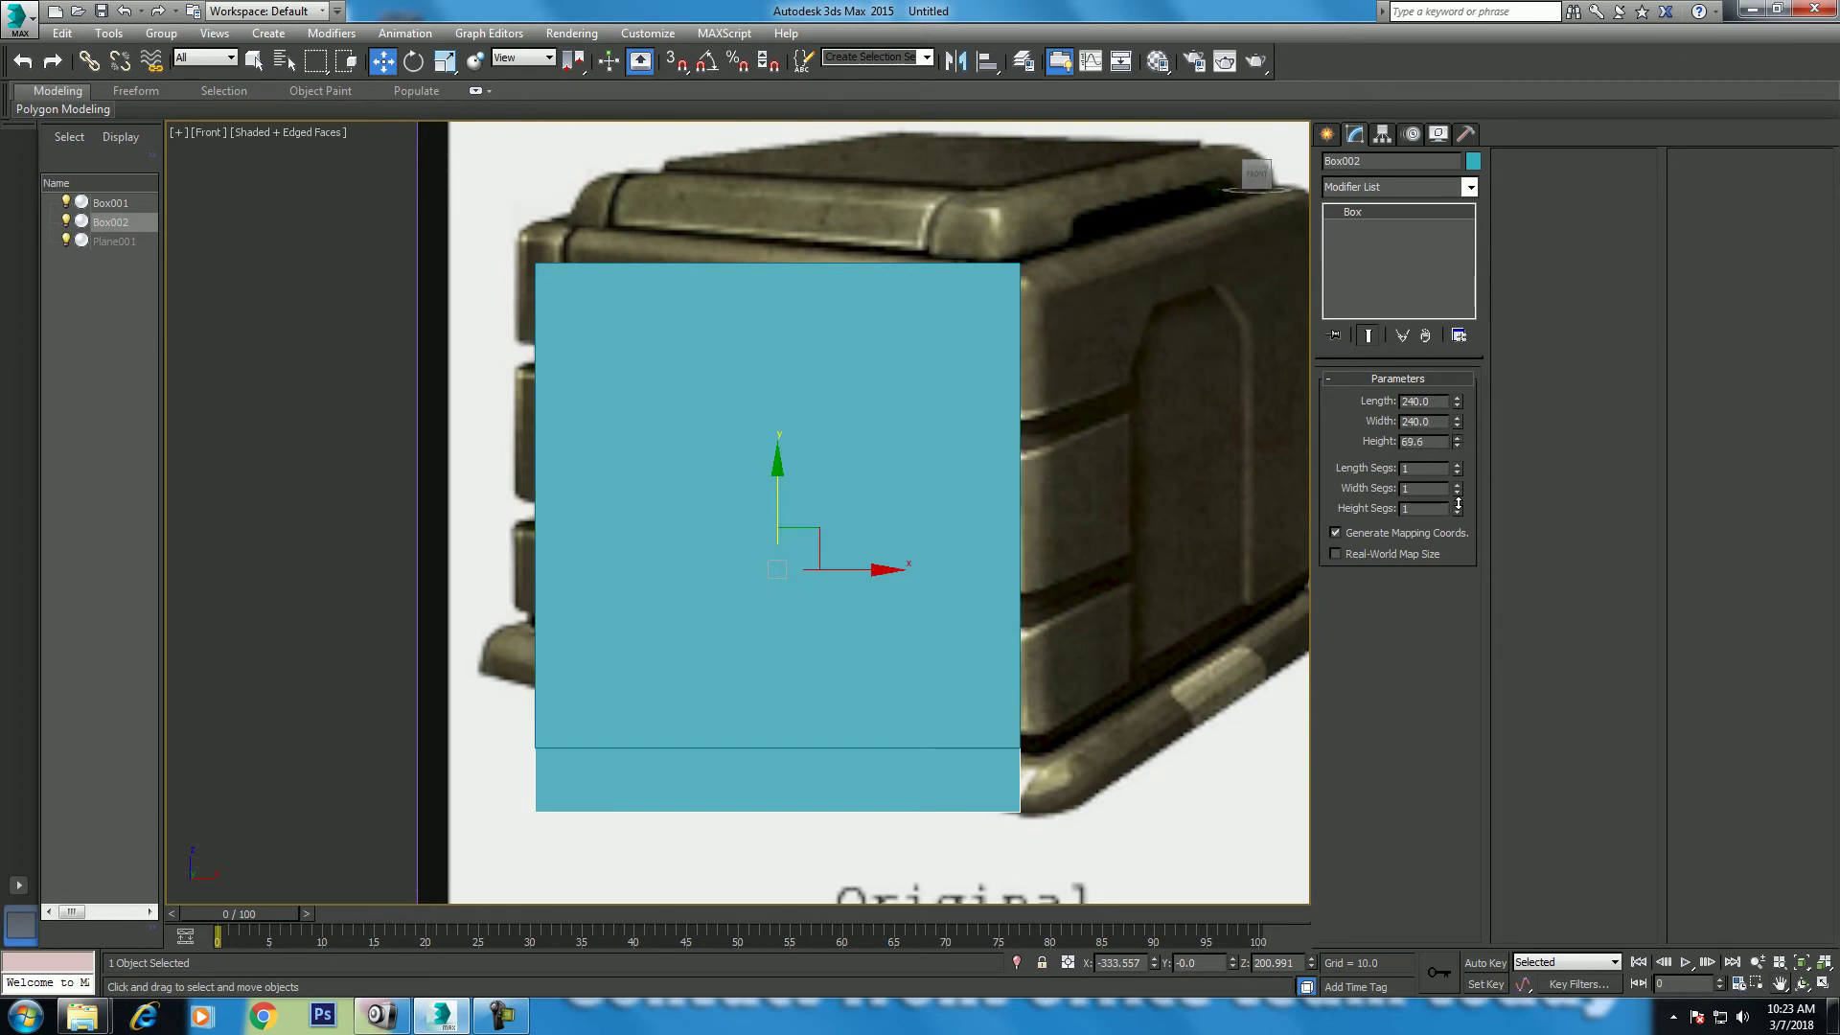
# Step: Shrink Box002's length to 34.123 and move it under the cube
pyautogui.hotkey('ctrl', 'z')
pyautogui.moveTo(1456, 401); pyautogui.dragTo(1456, 470)
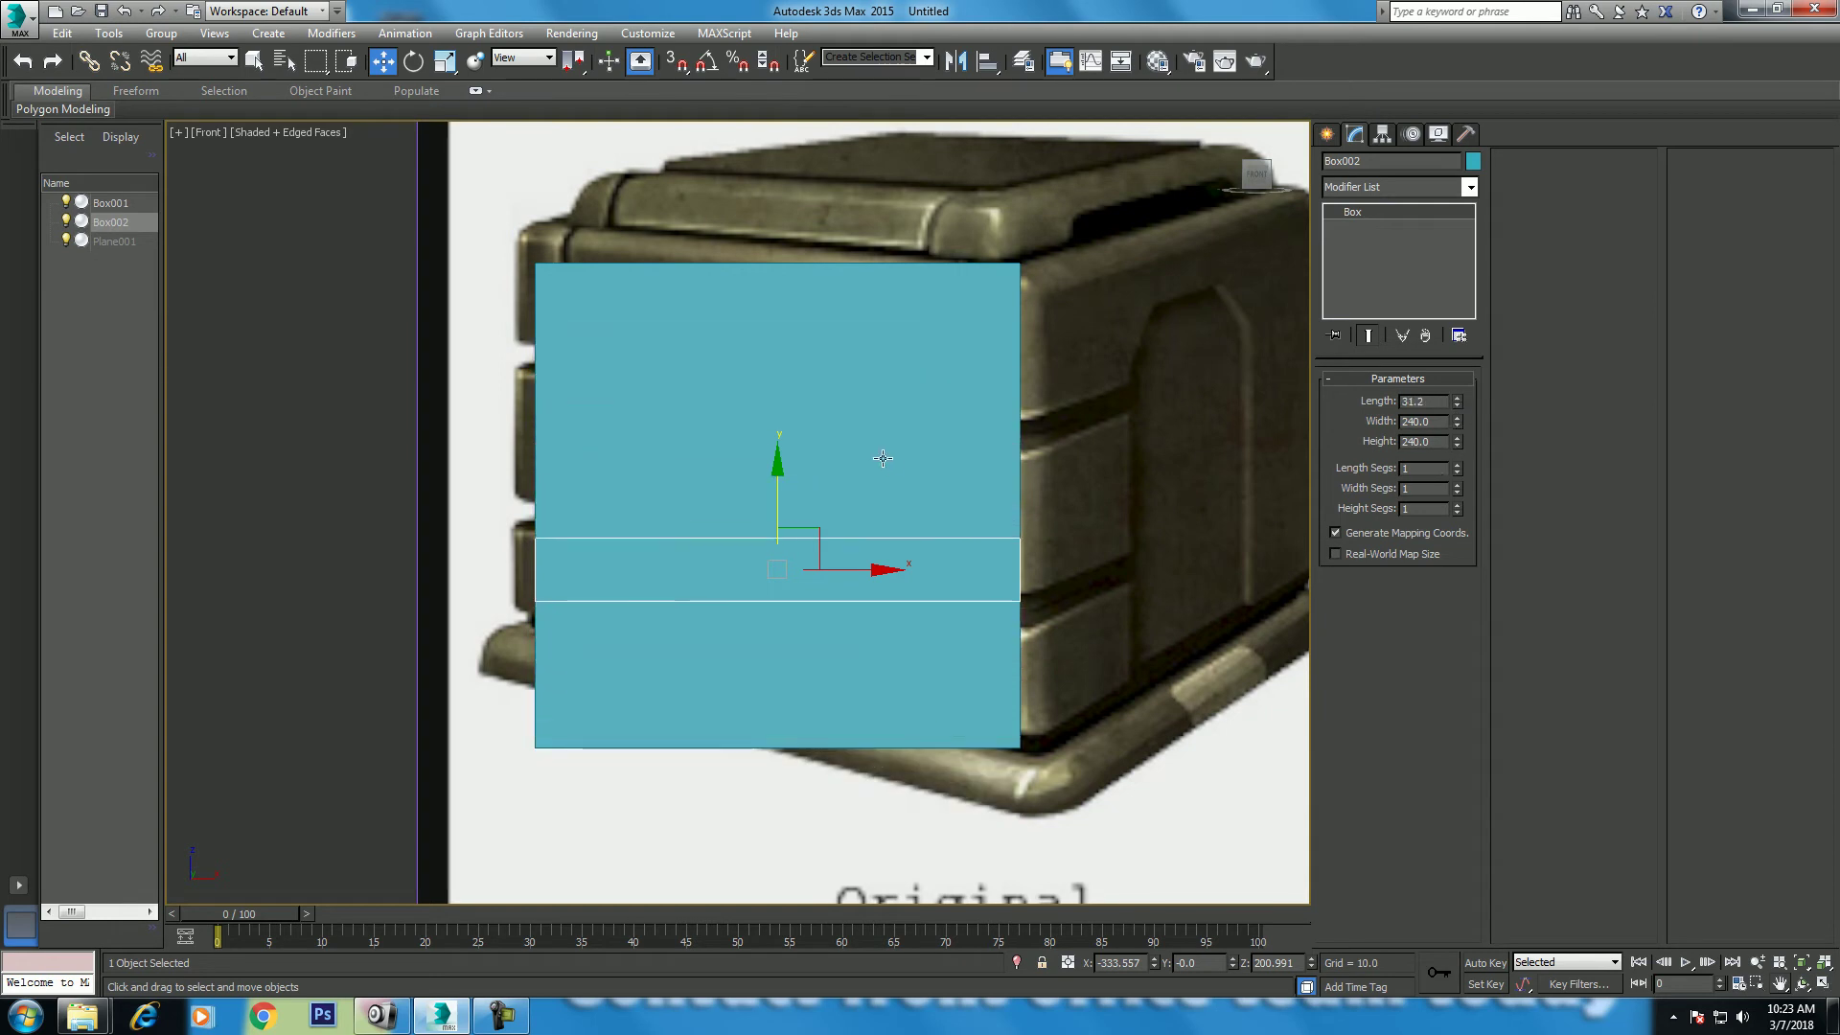
pyautogui.moveTo(784, 471); pyautogui.dragTo(787, 687)
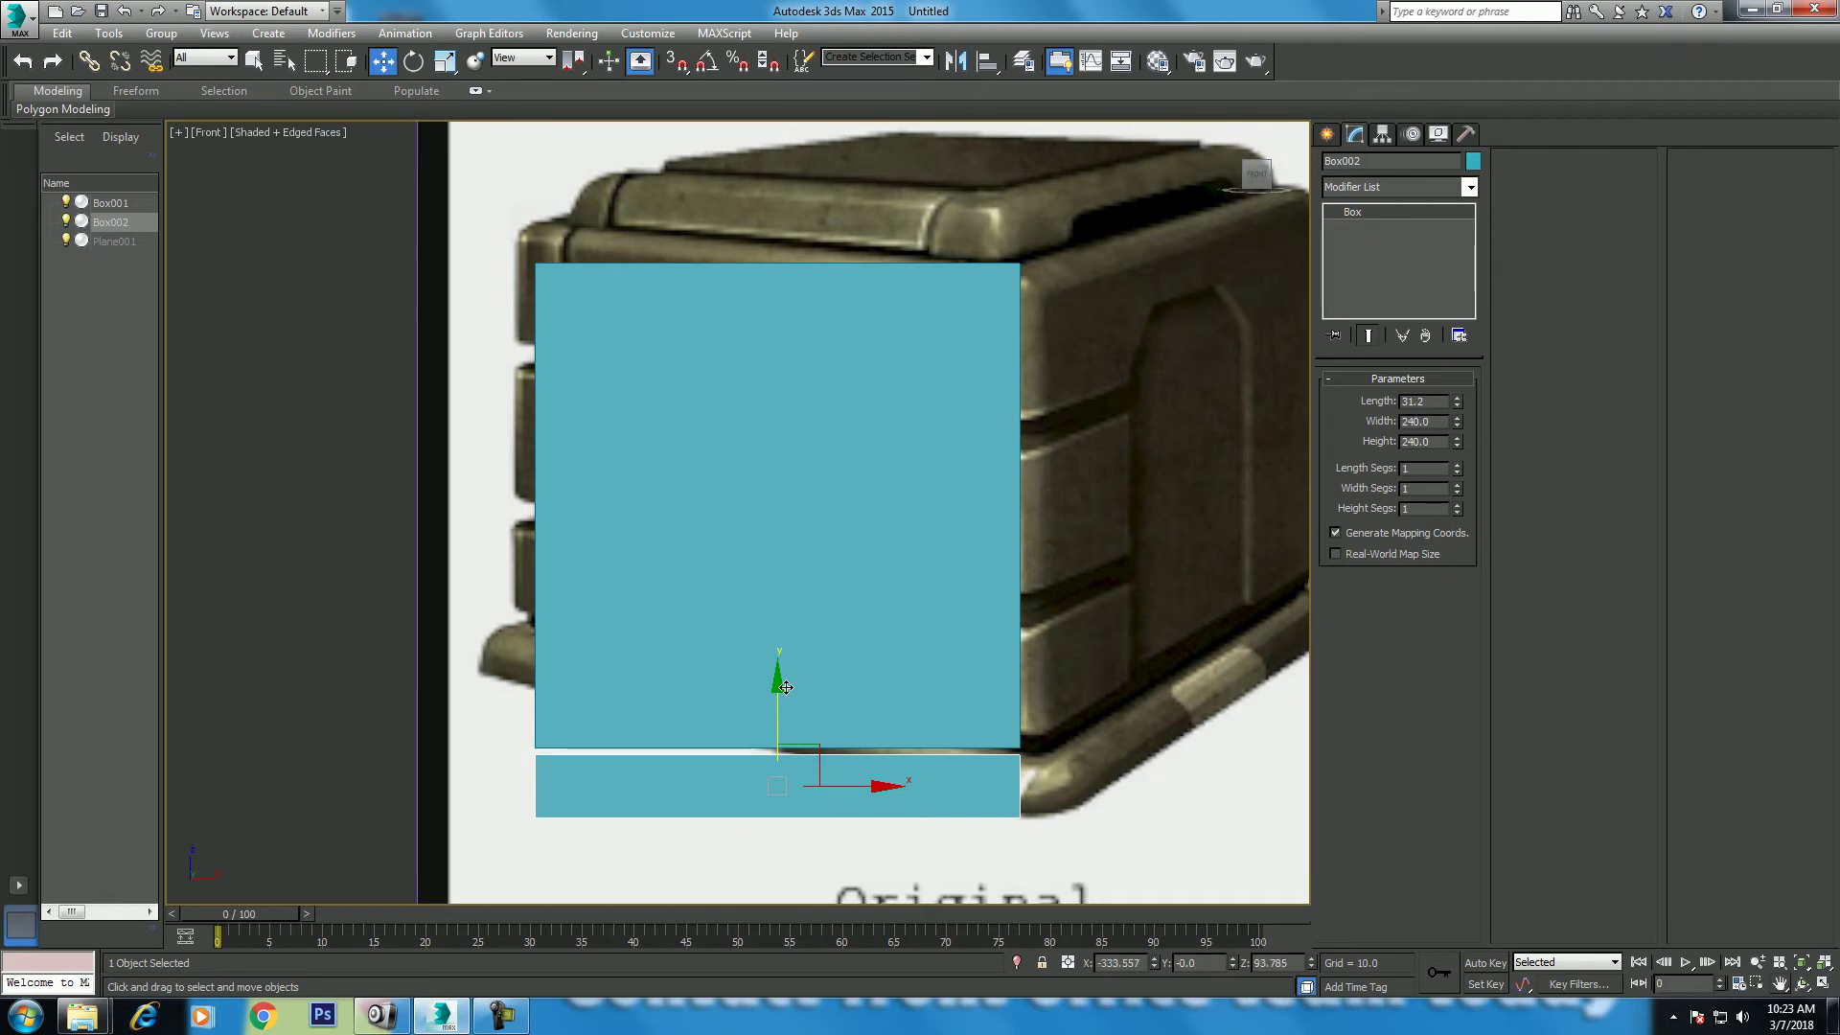
pyautogui.moveTo(1457, 400); pyautogui.dragTo(1457, 396)
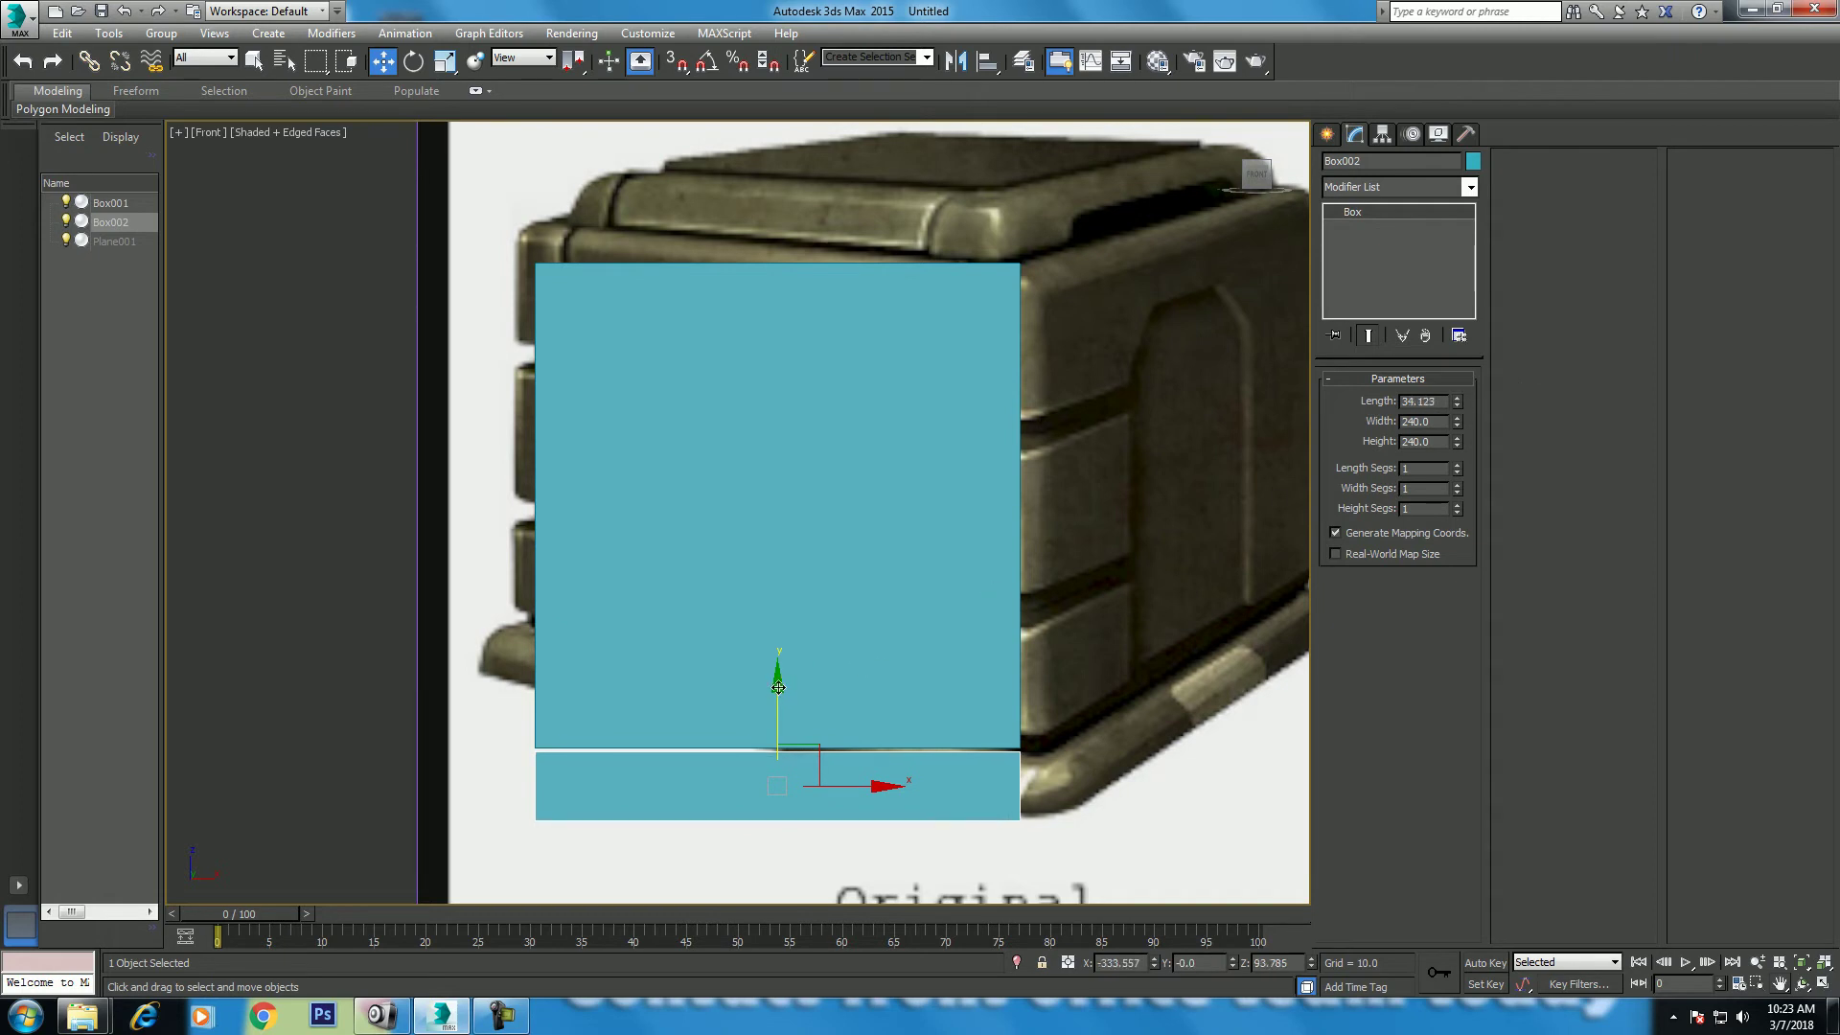
pyautogui.moveTo(777, 688); pyautogui.dragTo(792, 672)
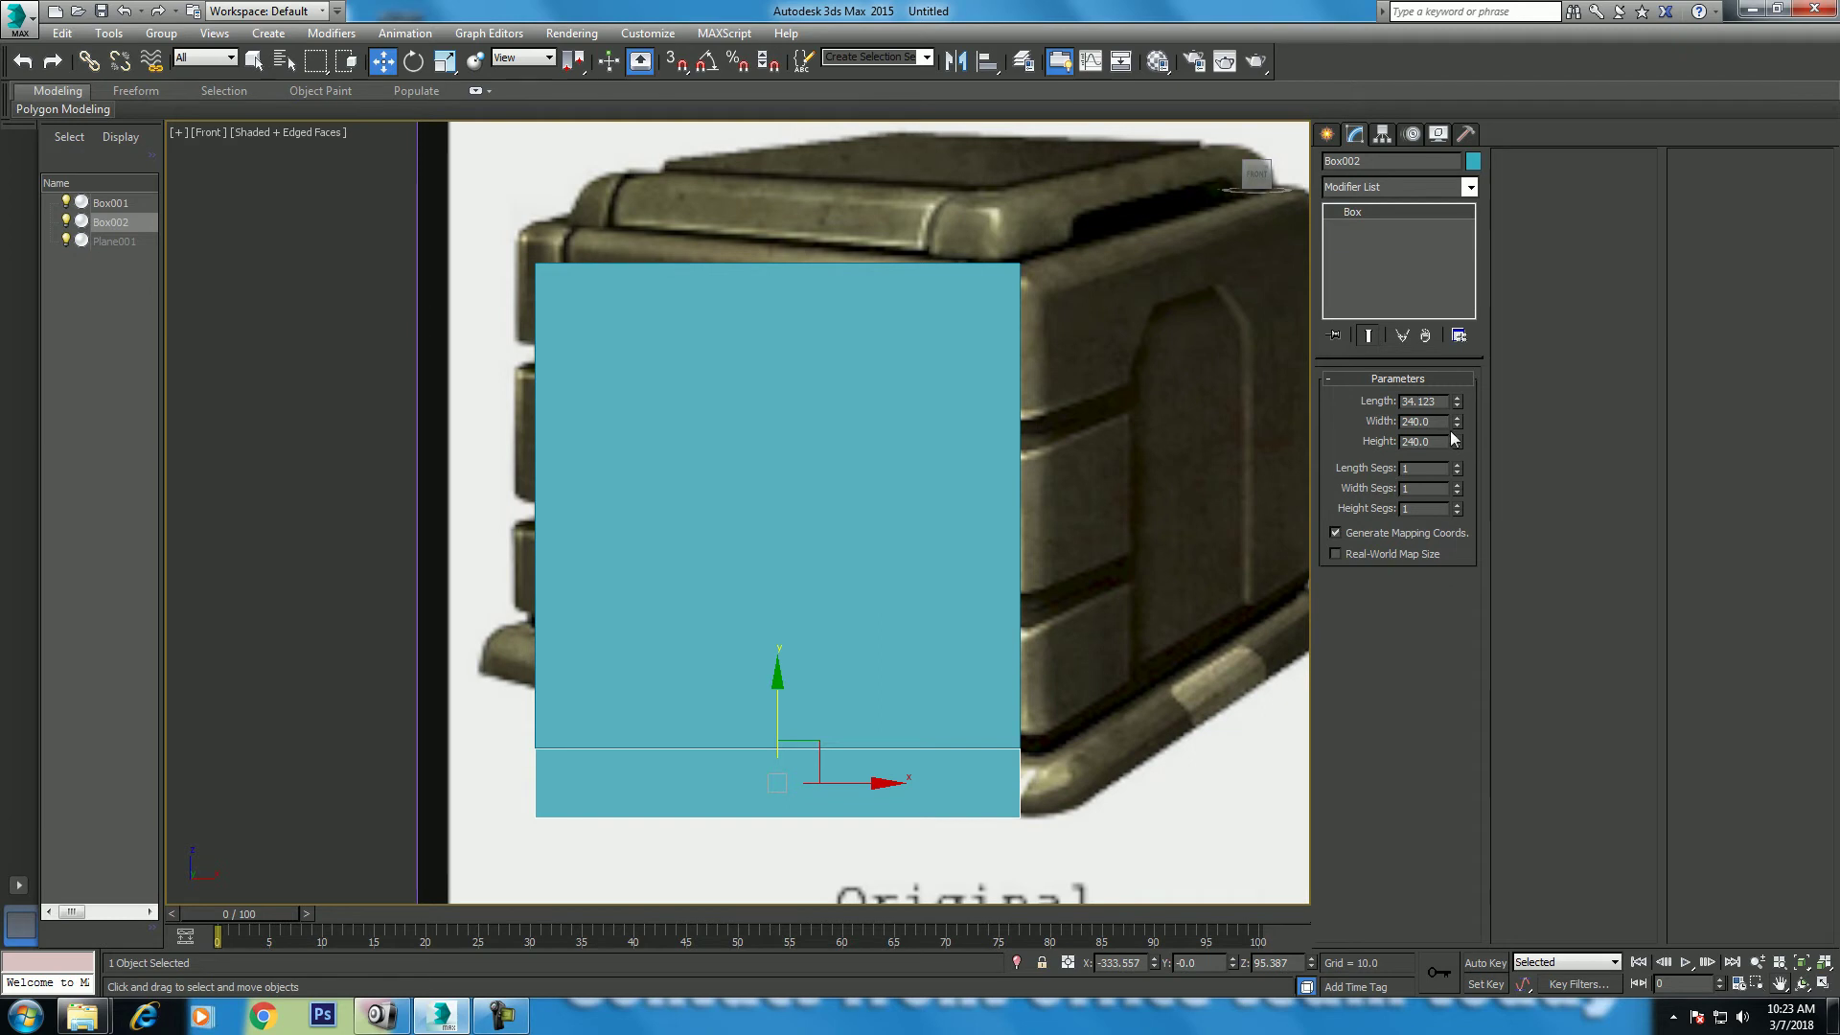
# Step: Set the slab's width and height to 280, after first trying 260
pyautogui.doubleClick(1418, 422)
pyautogui.write('260')
pyautogui.press('Tab')
pyautogui.write('260')
pyautogui.press('Return')
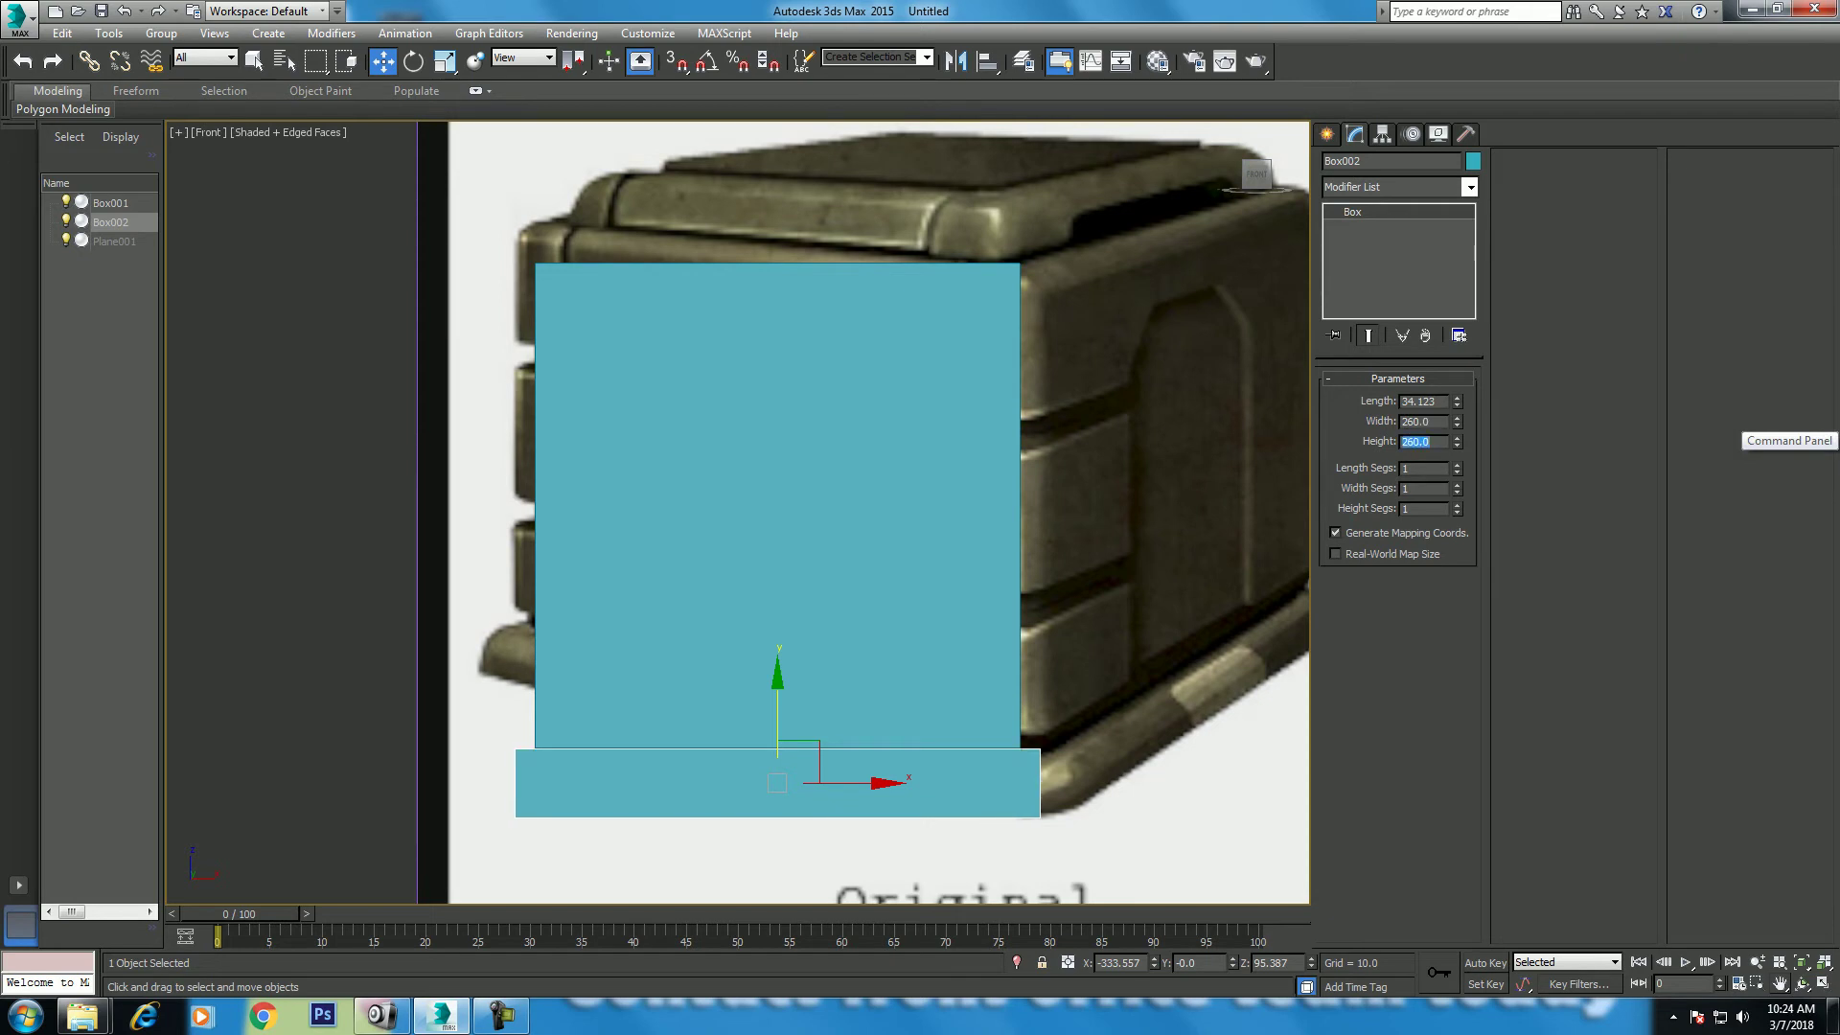
pyautogui.doubleClick(1422, 422)
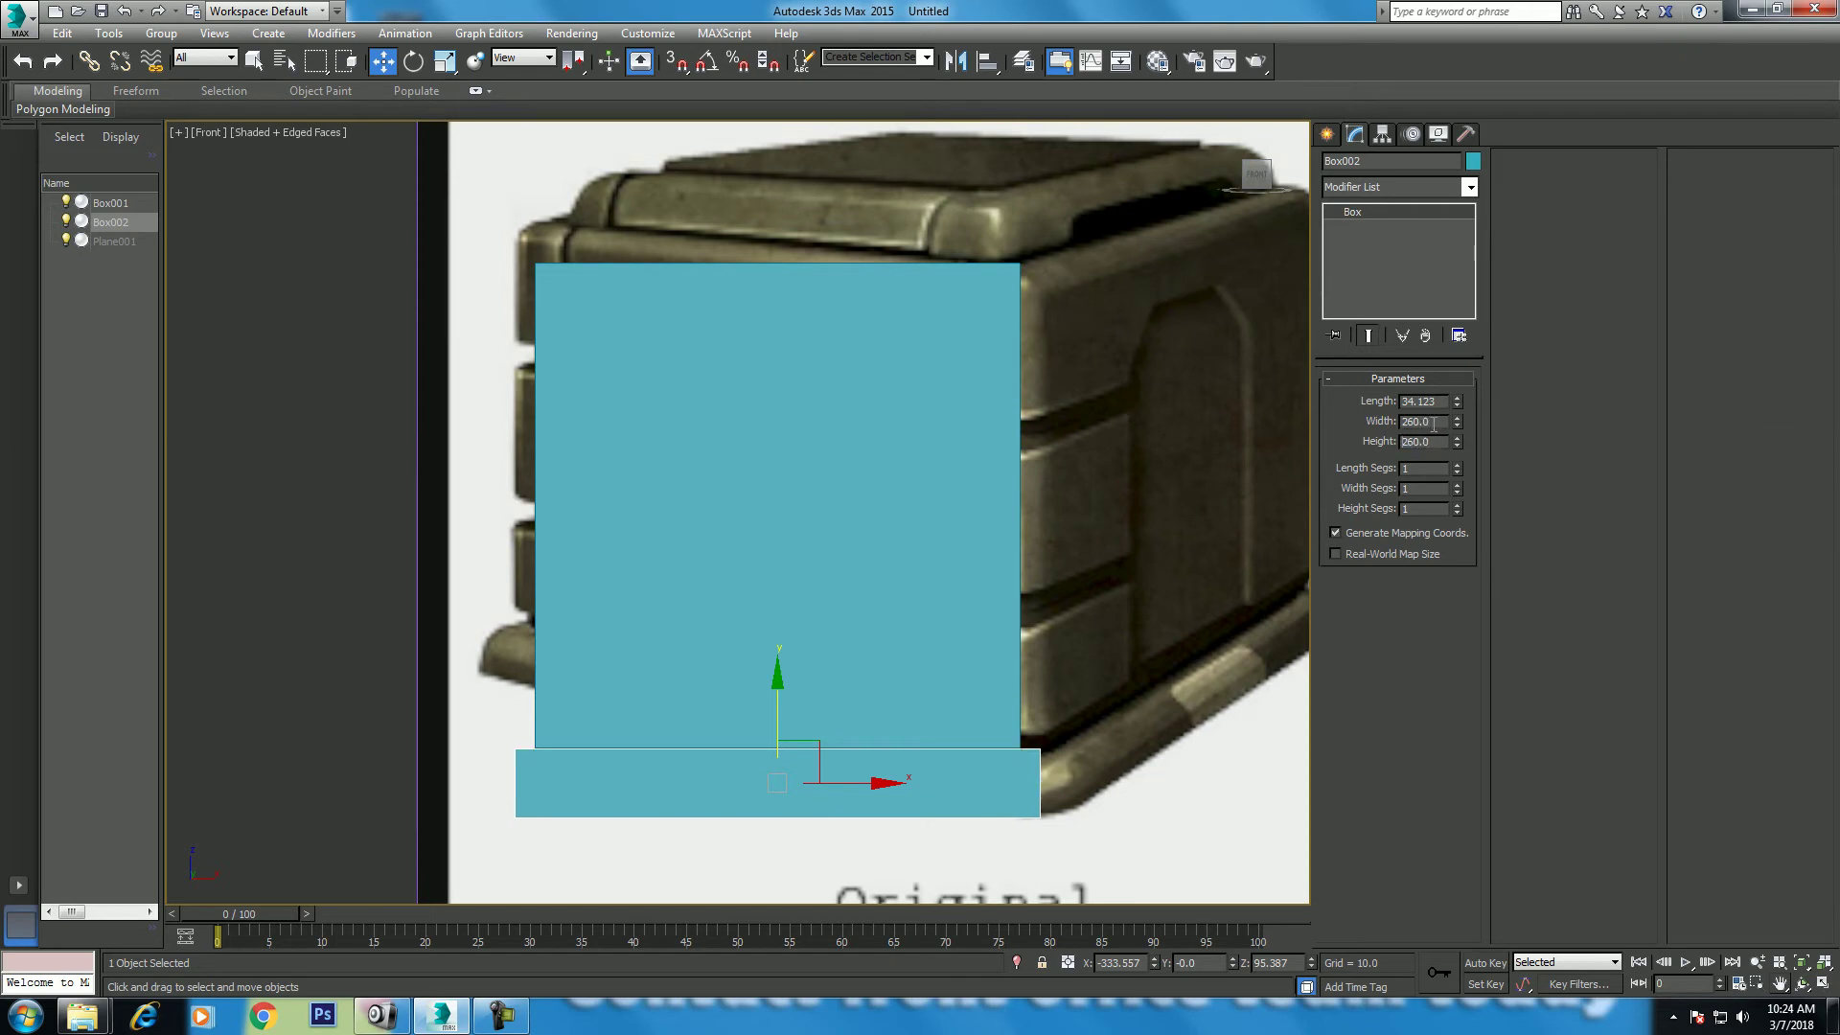
pyautogui.write('280')
pyautogui.press('Tab')
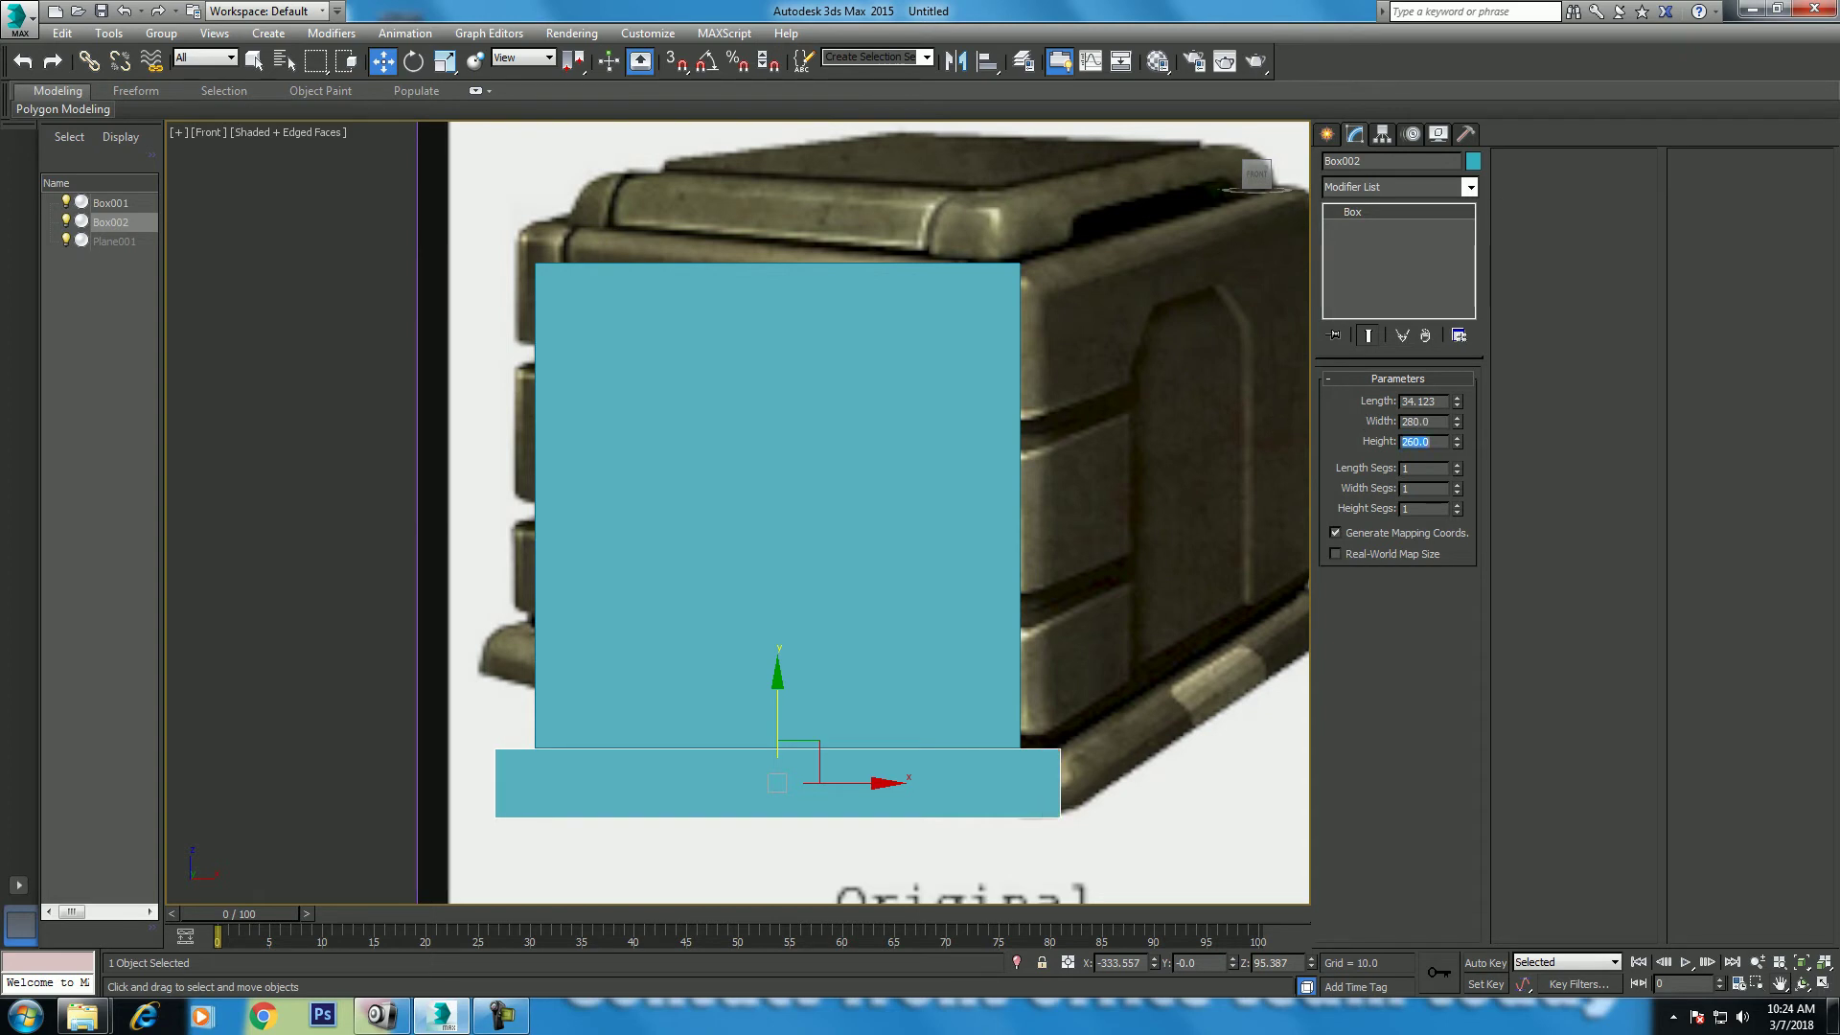
pyautogui.write('280')
pyautogui.press('Return')
# Step: Return to four views and orbit the Perspective view around the boxes and reference
pyautogui.moveTo(848, 584); pyautogui.dragTo(829, 624, button='middle')
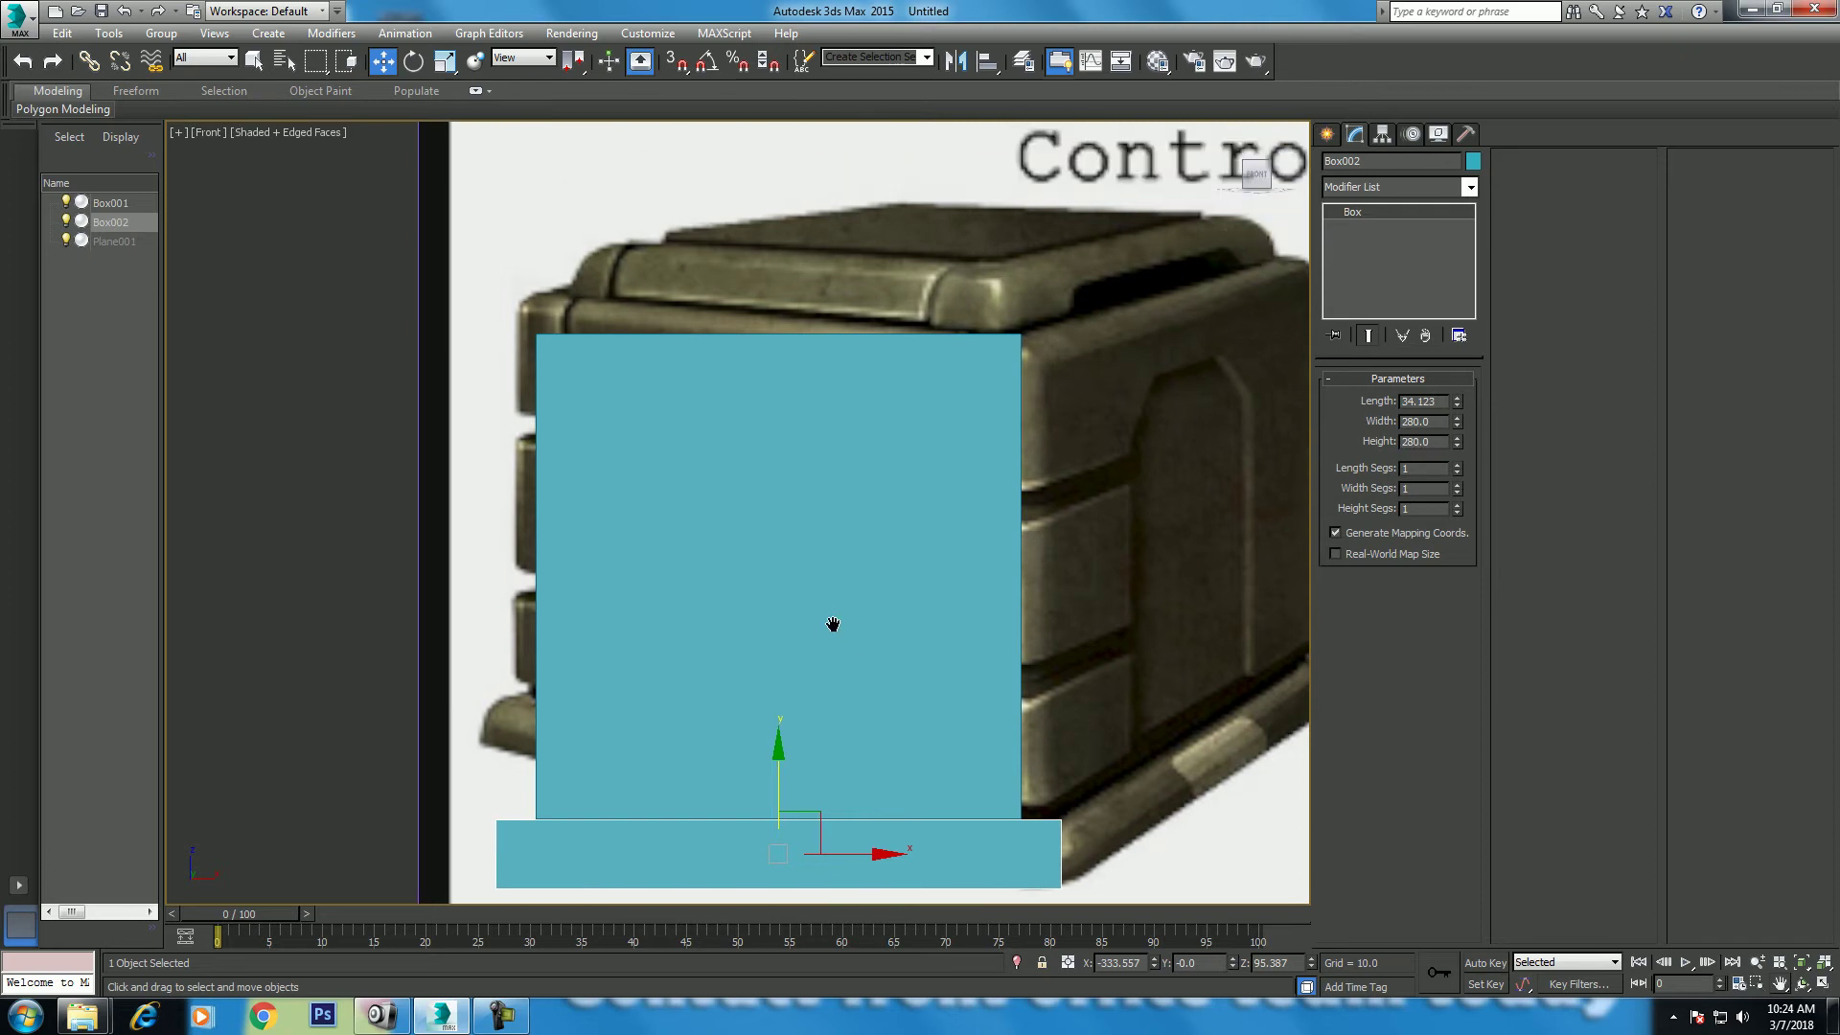
pyautogui.hotkey('alt', 'w')
pyautogui.hotkey('alt', 'w')
pyautogui.scroll(-5, 1100, 703)
pyautogui.keyDown('alt'); pyautogui.moveTo(1100, 703); pyautogui.dragTo(958, 670, button='middle'); pyautogui.keyUp('alt')
pyautogui.click(1802, 984)
pyautogui.moveTo(900, 583)
pyautogui.mouseDown()
pyautogui.moveTo(785, 505)
pyautogui.moveTo(707, 505)
pyautogui.mouseUp()
# Step: Select both boxes, isolate them and orbit around them
pyautogui.press('w')
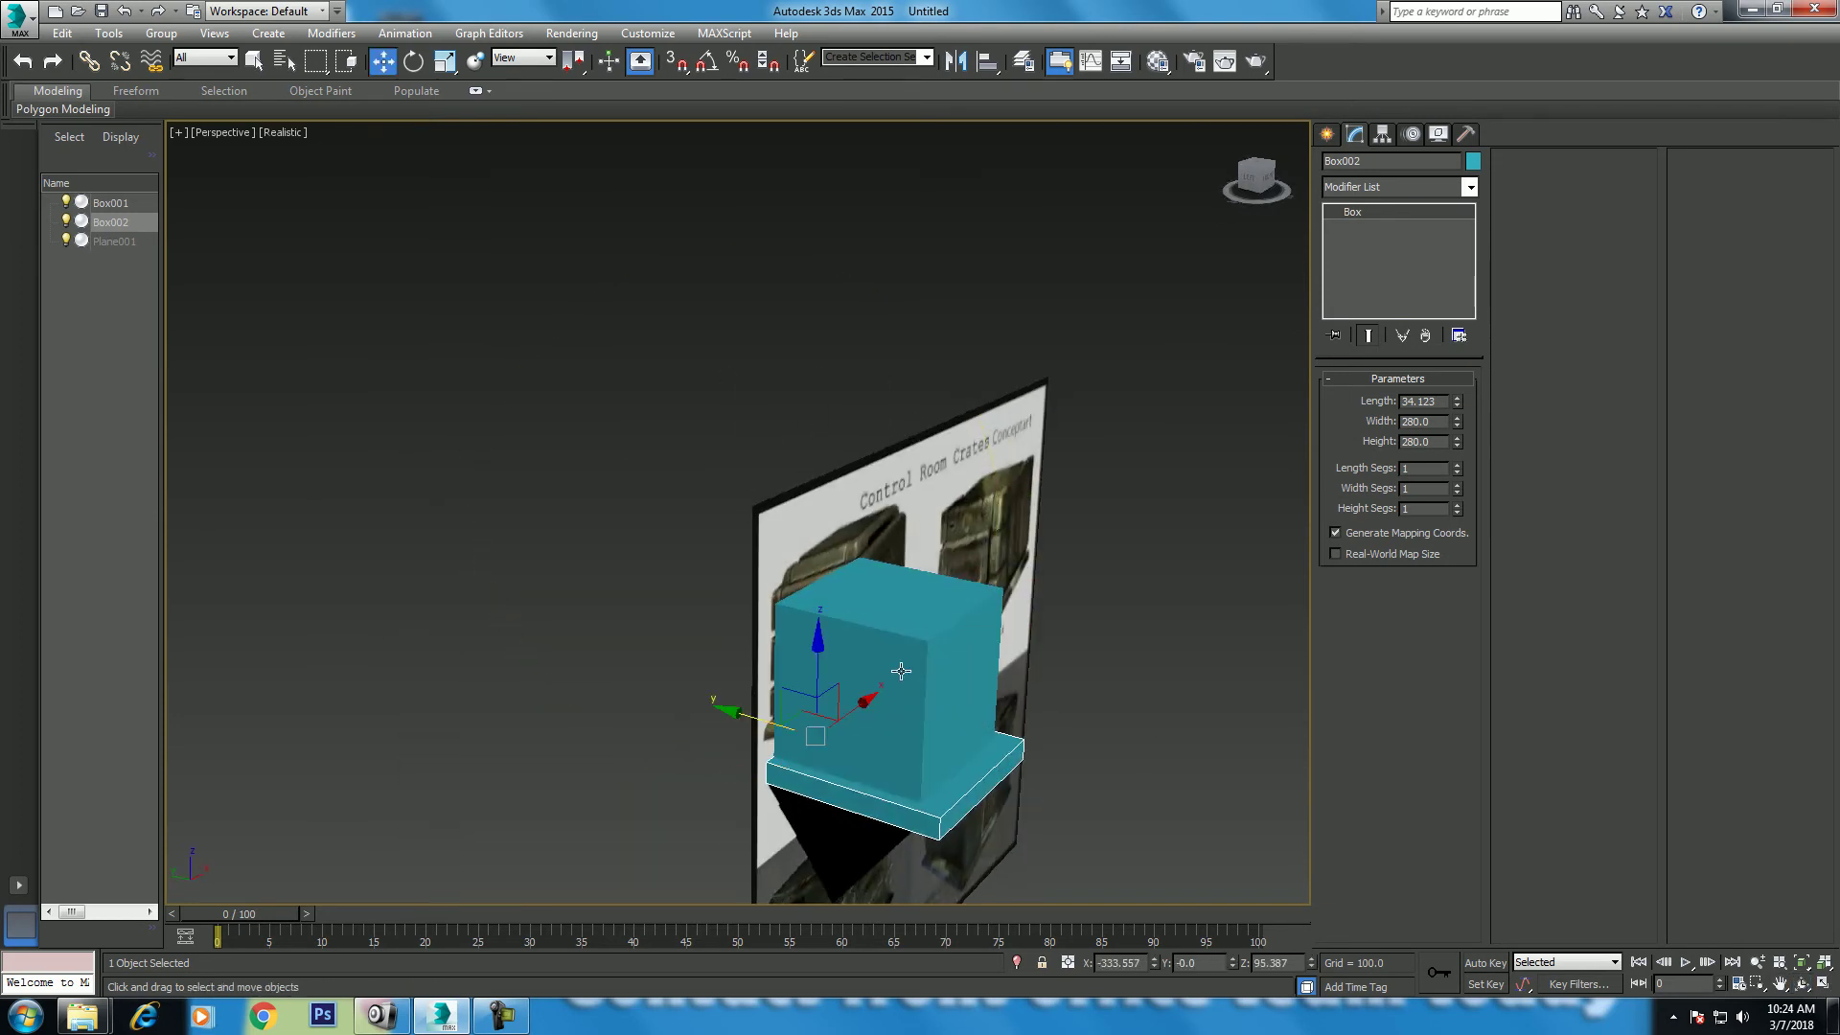
pyautogui.keyDown('ctrl'); pyautogui.click(932, 807); pyautogui.keyUp('ctrl')
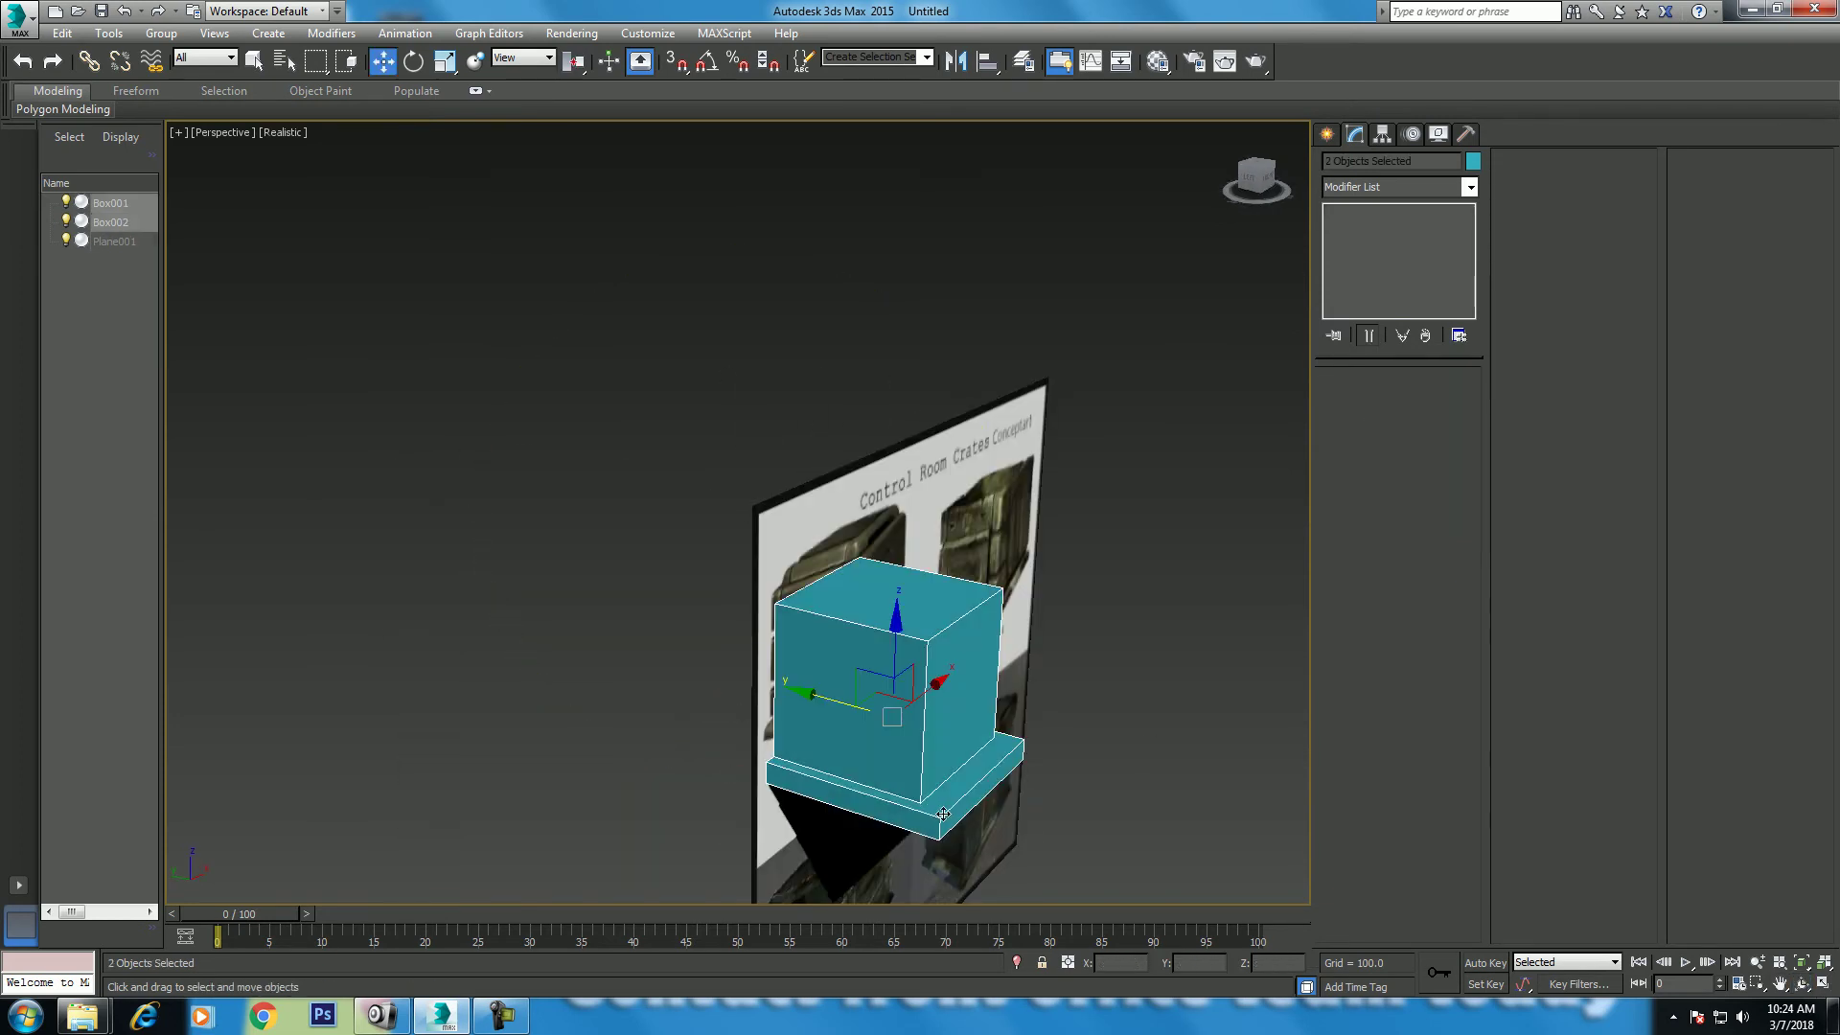
pyautogui.hotkey('alt', 'q')
pyautogui.click(1803, 986)
pyautogui.moveTo(802, 543)
pyautogui.mouseDown()
pyautogui.moveTo(856, 548)
pyautogui.moveTo(838, 562)
pyautogui.moveTo(710, 530)
pyautogui.moveTo(821, 522)
pyautogui.moveTo(738, 533)
pyautogui.mouseUp()
pyautogui.press('w')
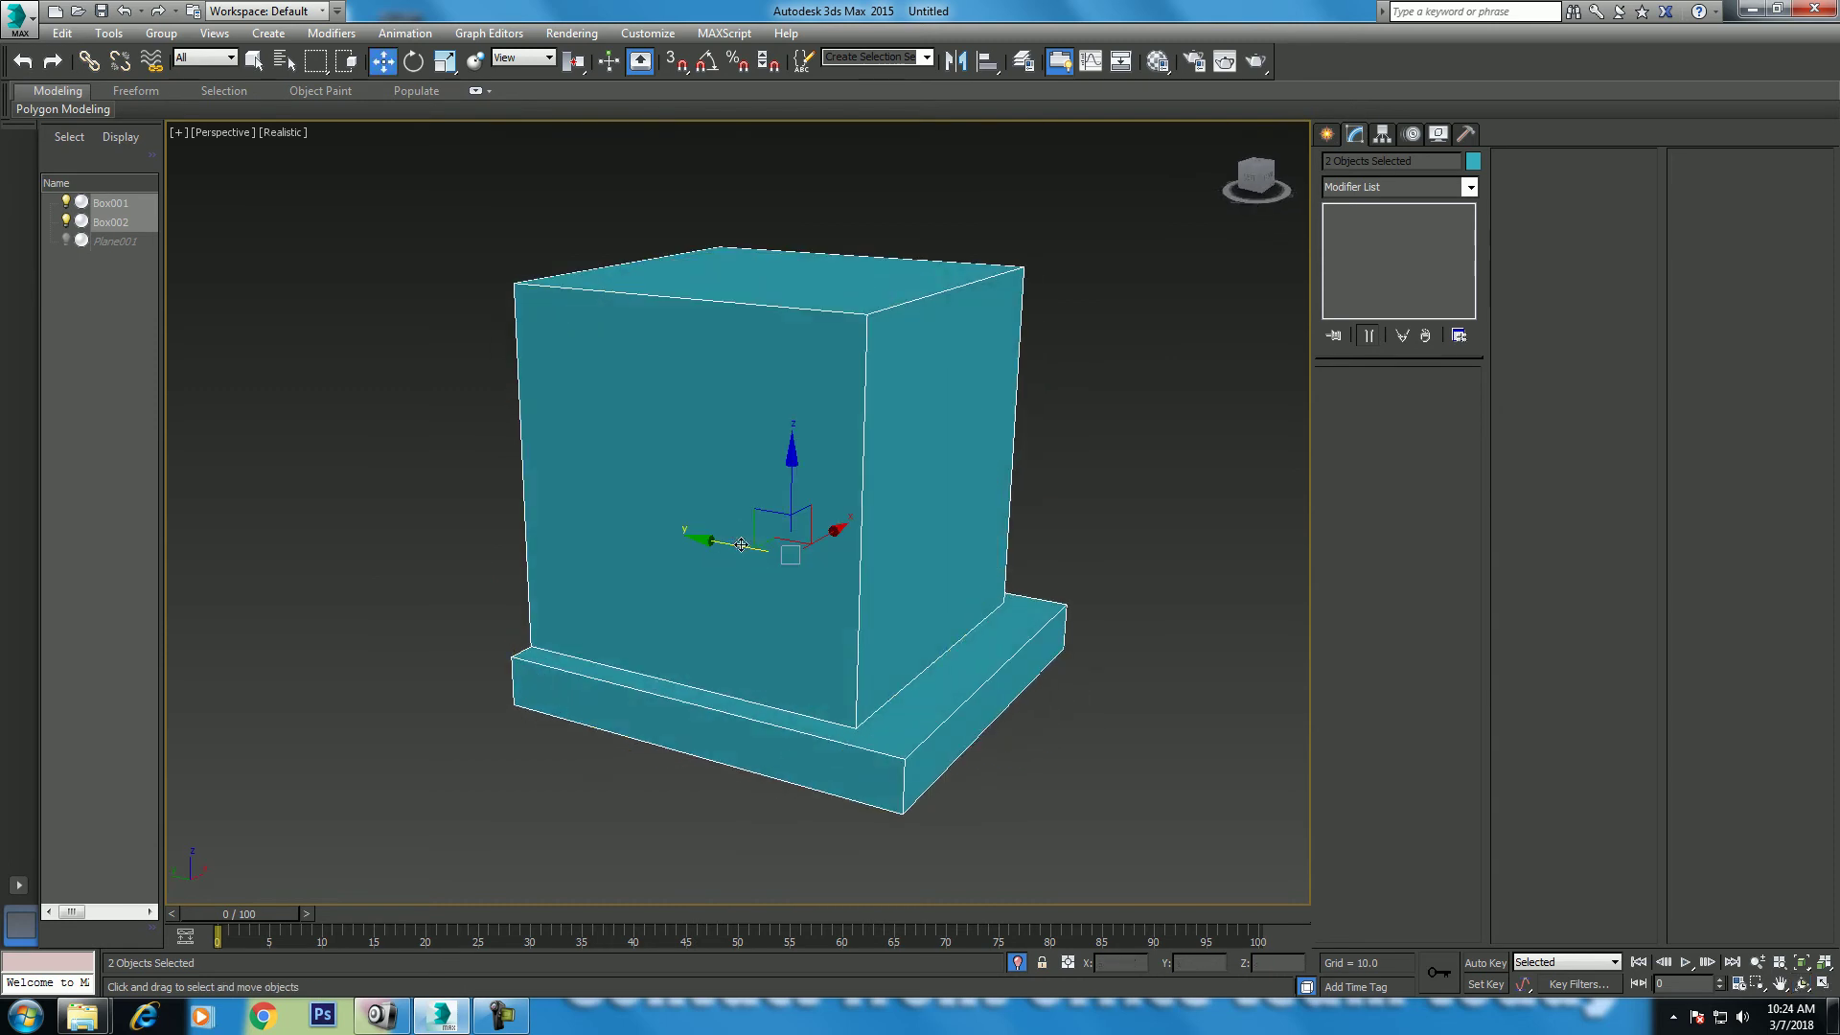
# Step: Start Align on the slab and pick the cube as the target
pyautogui.click(79, 34)
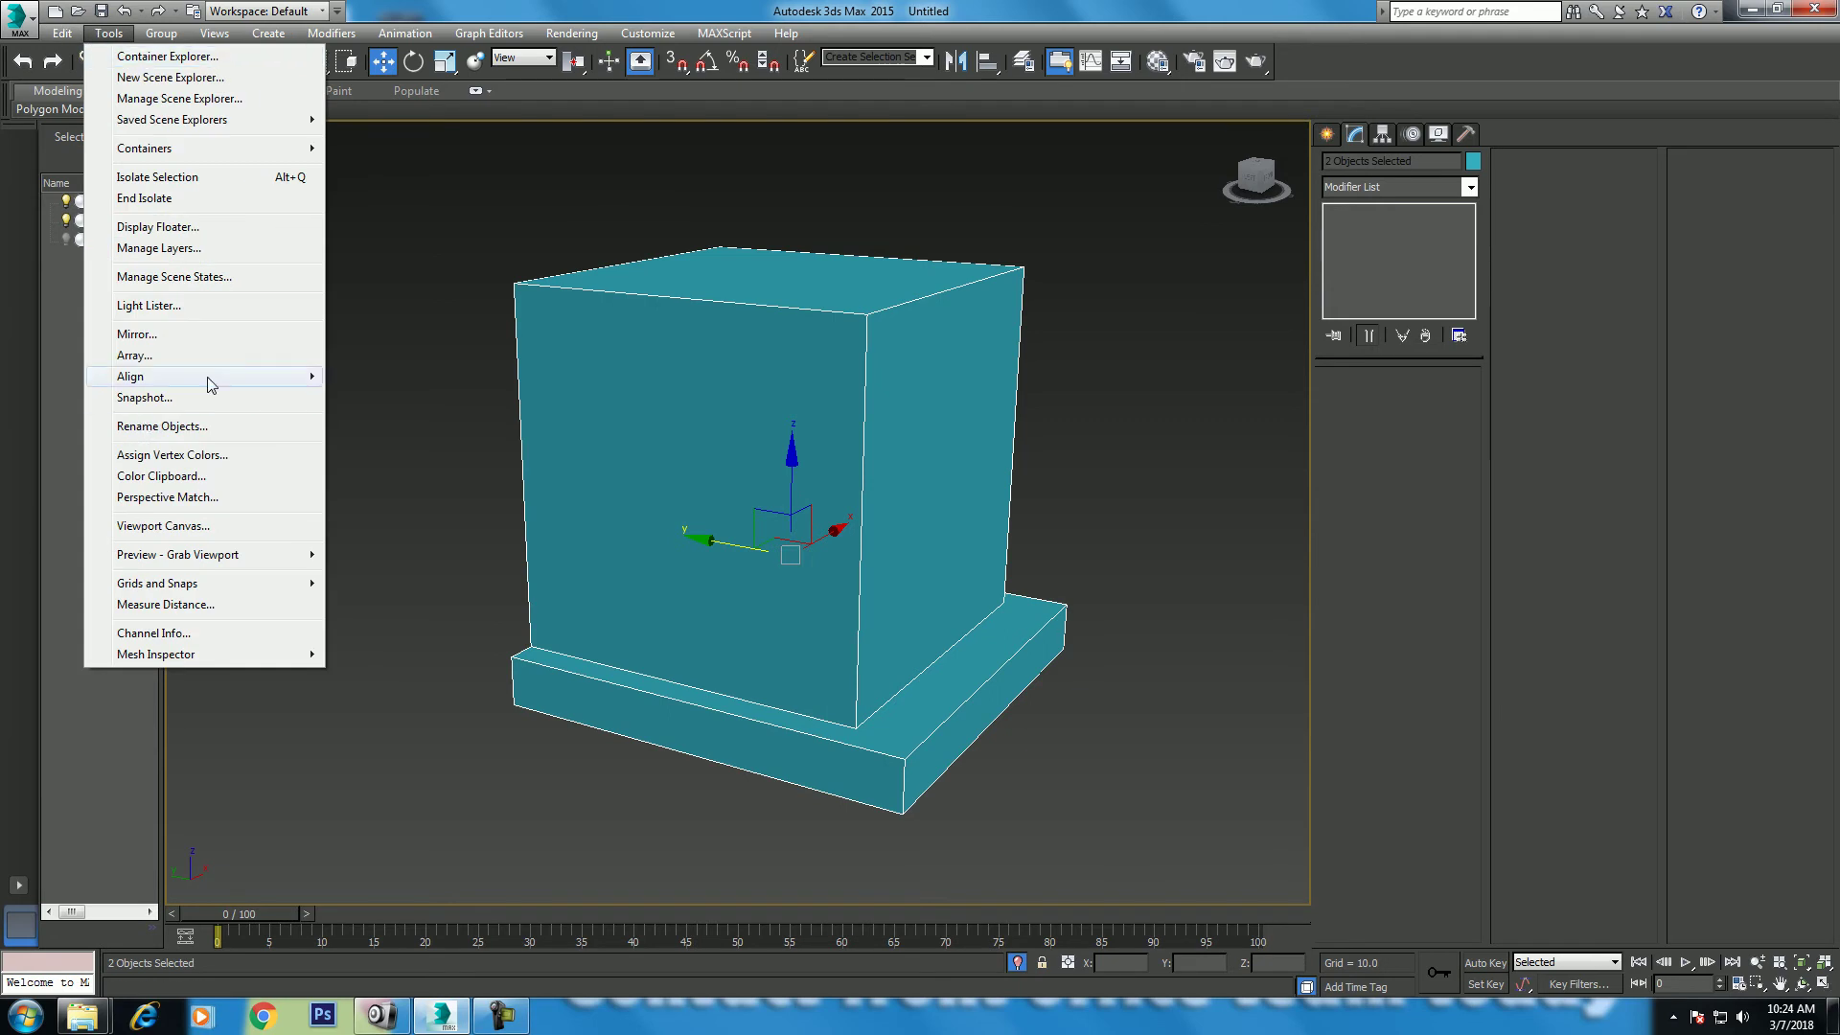
pyautogui.moveTo(132, 376)
pyautogui.click(458, 386)
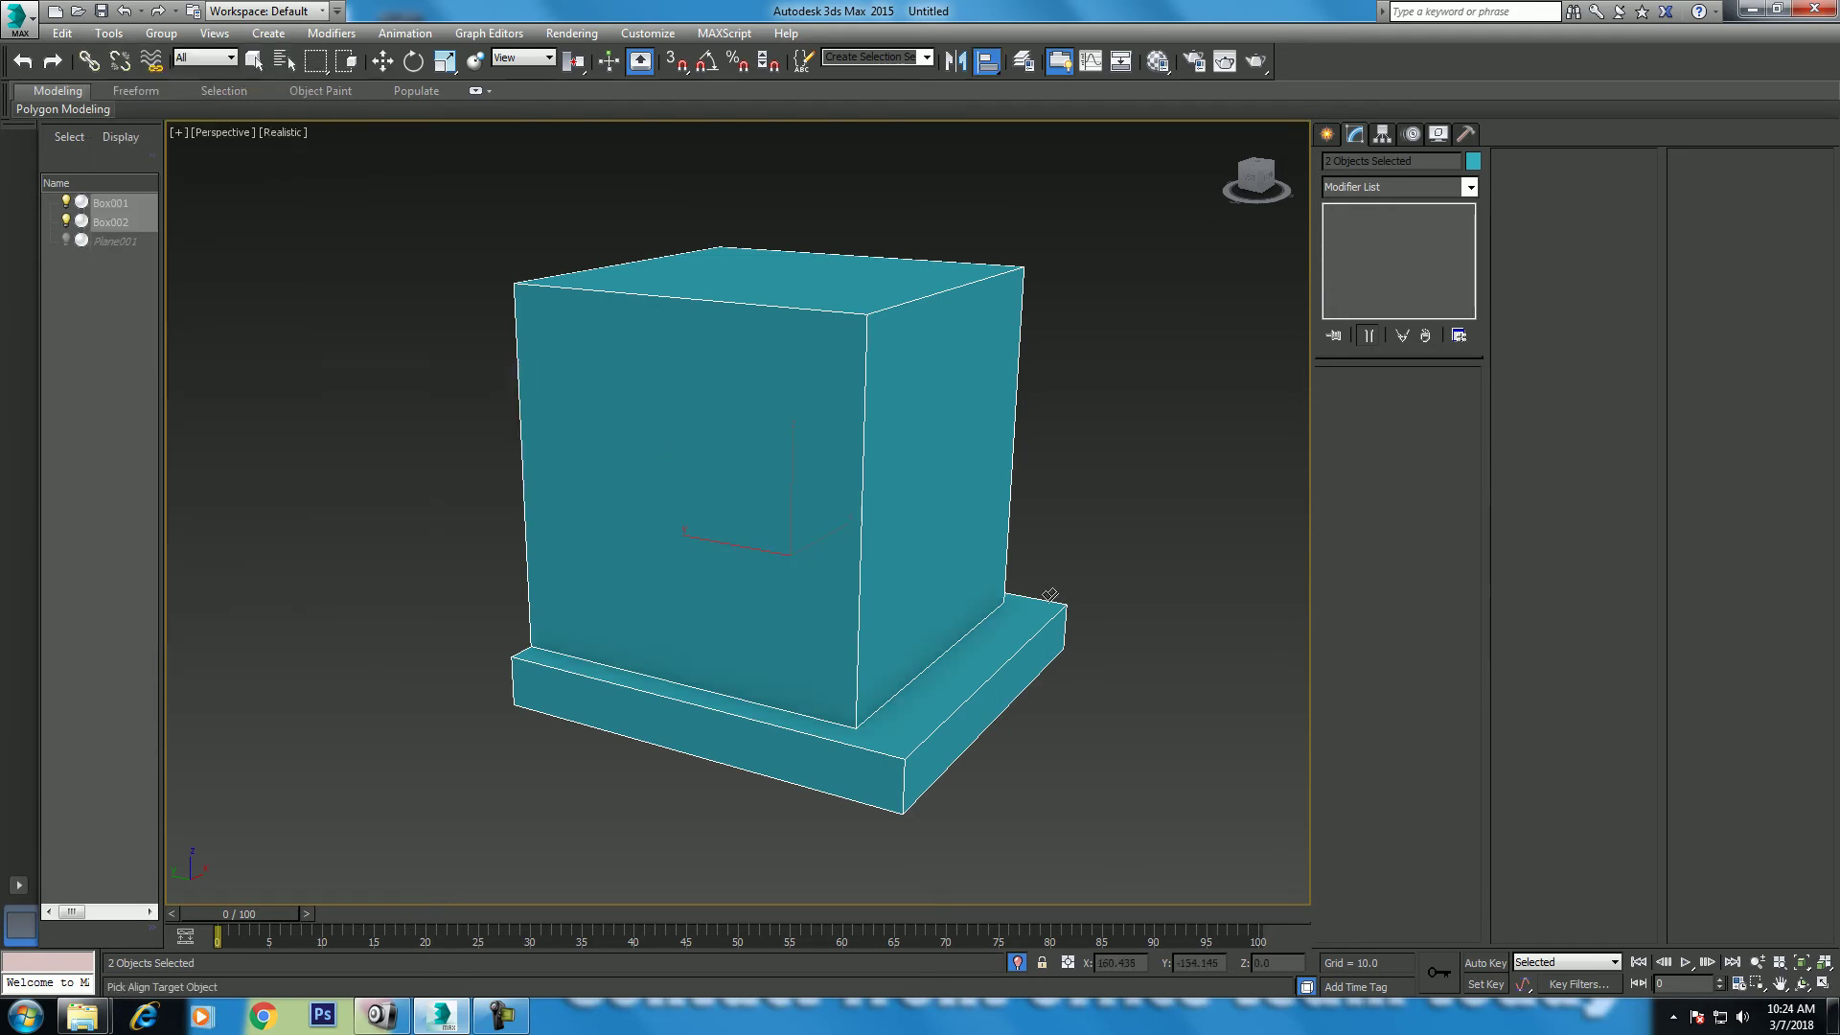
pyautogui.click(939, 761)
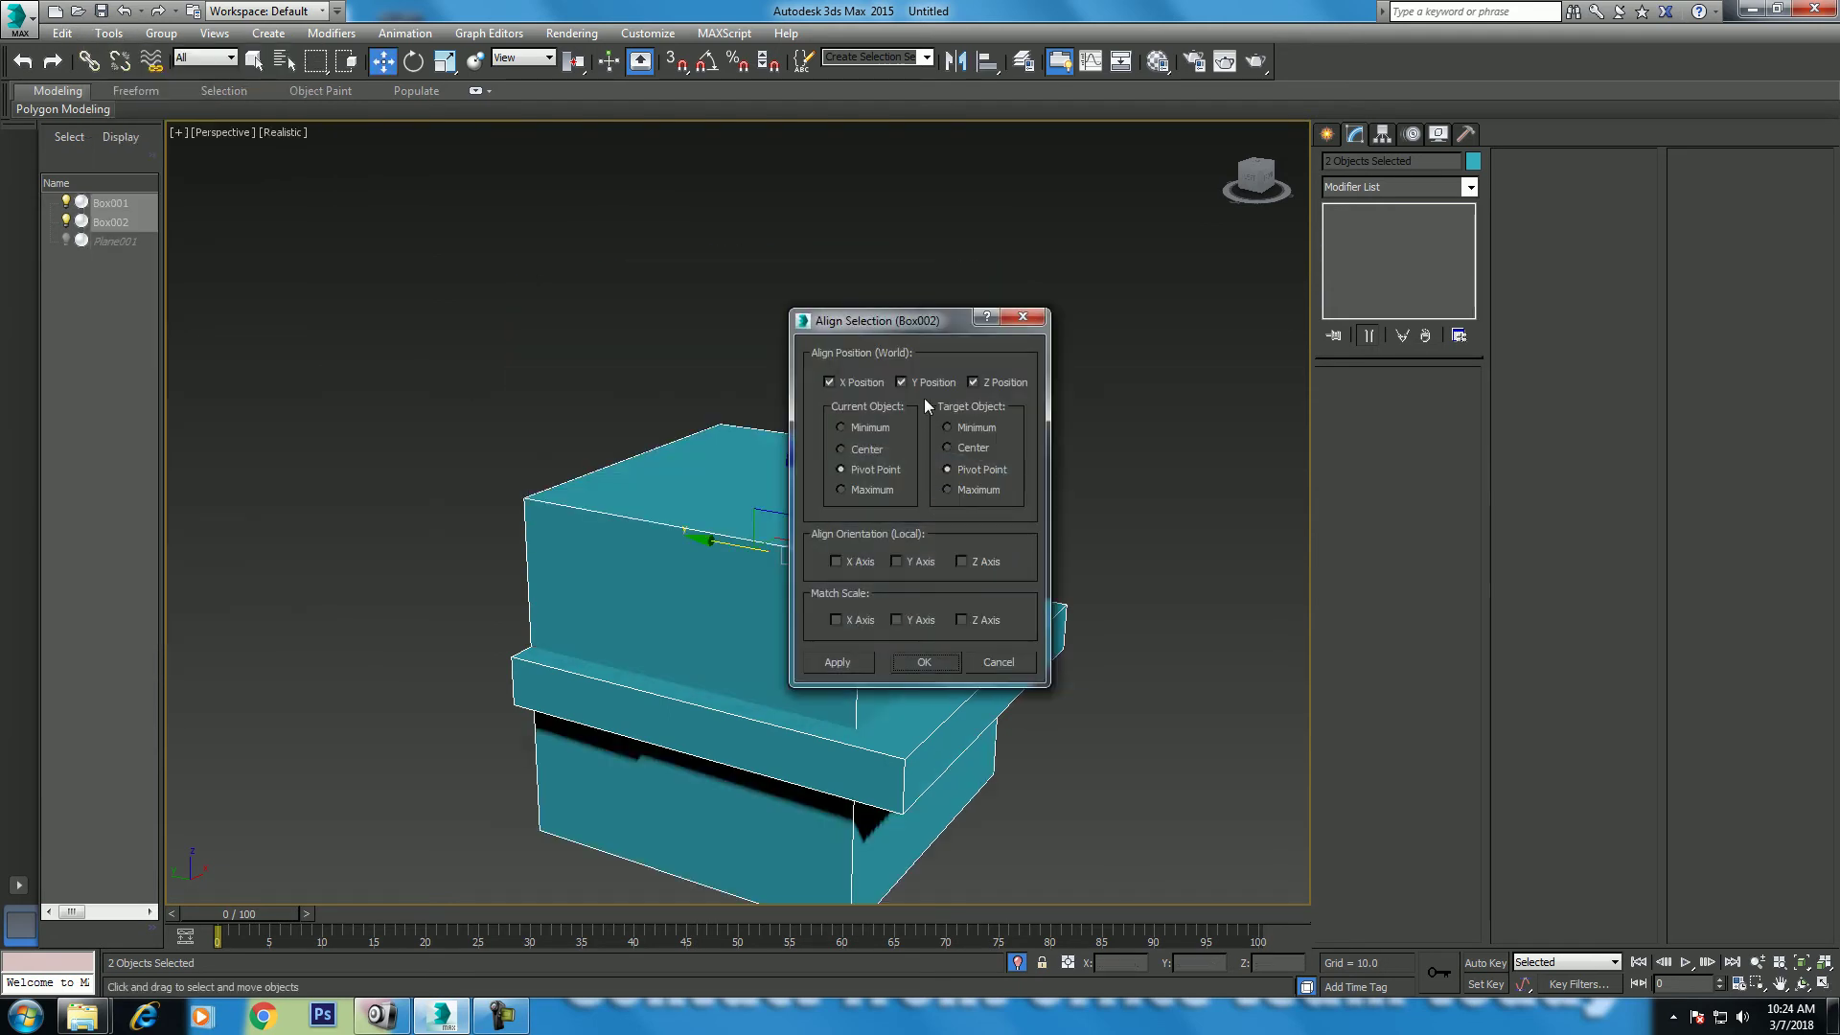
pyautogui.moveTo(914, 330); pyautogui.dragTo(1094, 297)
# Step: Align X and Y Position with Center for current and target objects, then confirm
pyautogui.click(1037, 359)
pyautogui.click(1159, 354)
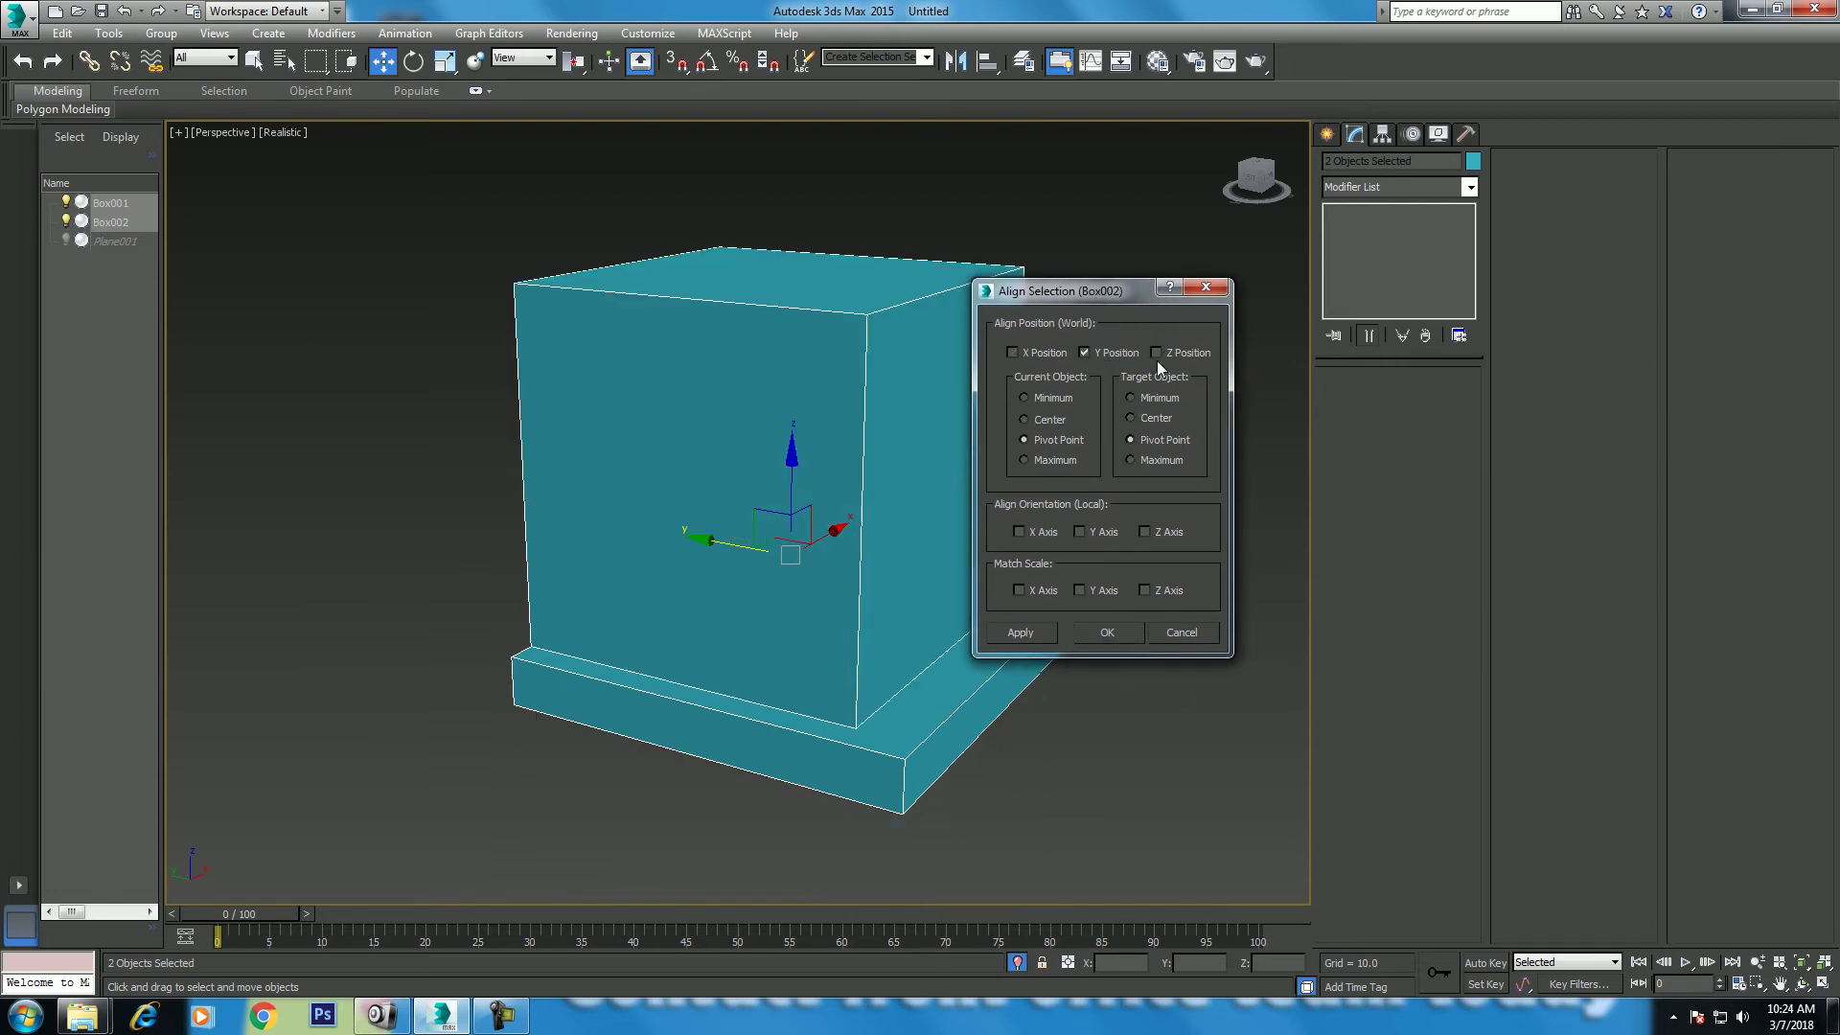
pyautogui.click(1111, 357)
pyautogui.click(1163, 351)
pyautogui.click(1084, 352)
pyautogui.click(1147, 422)
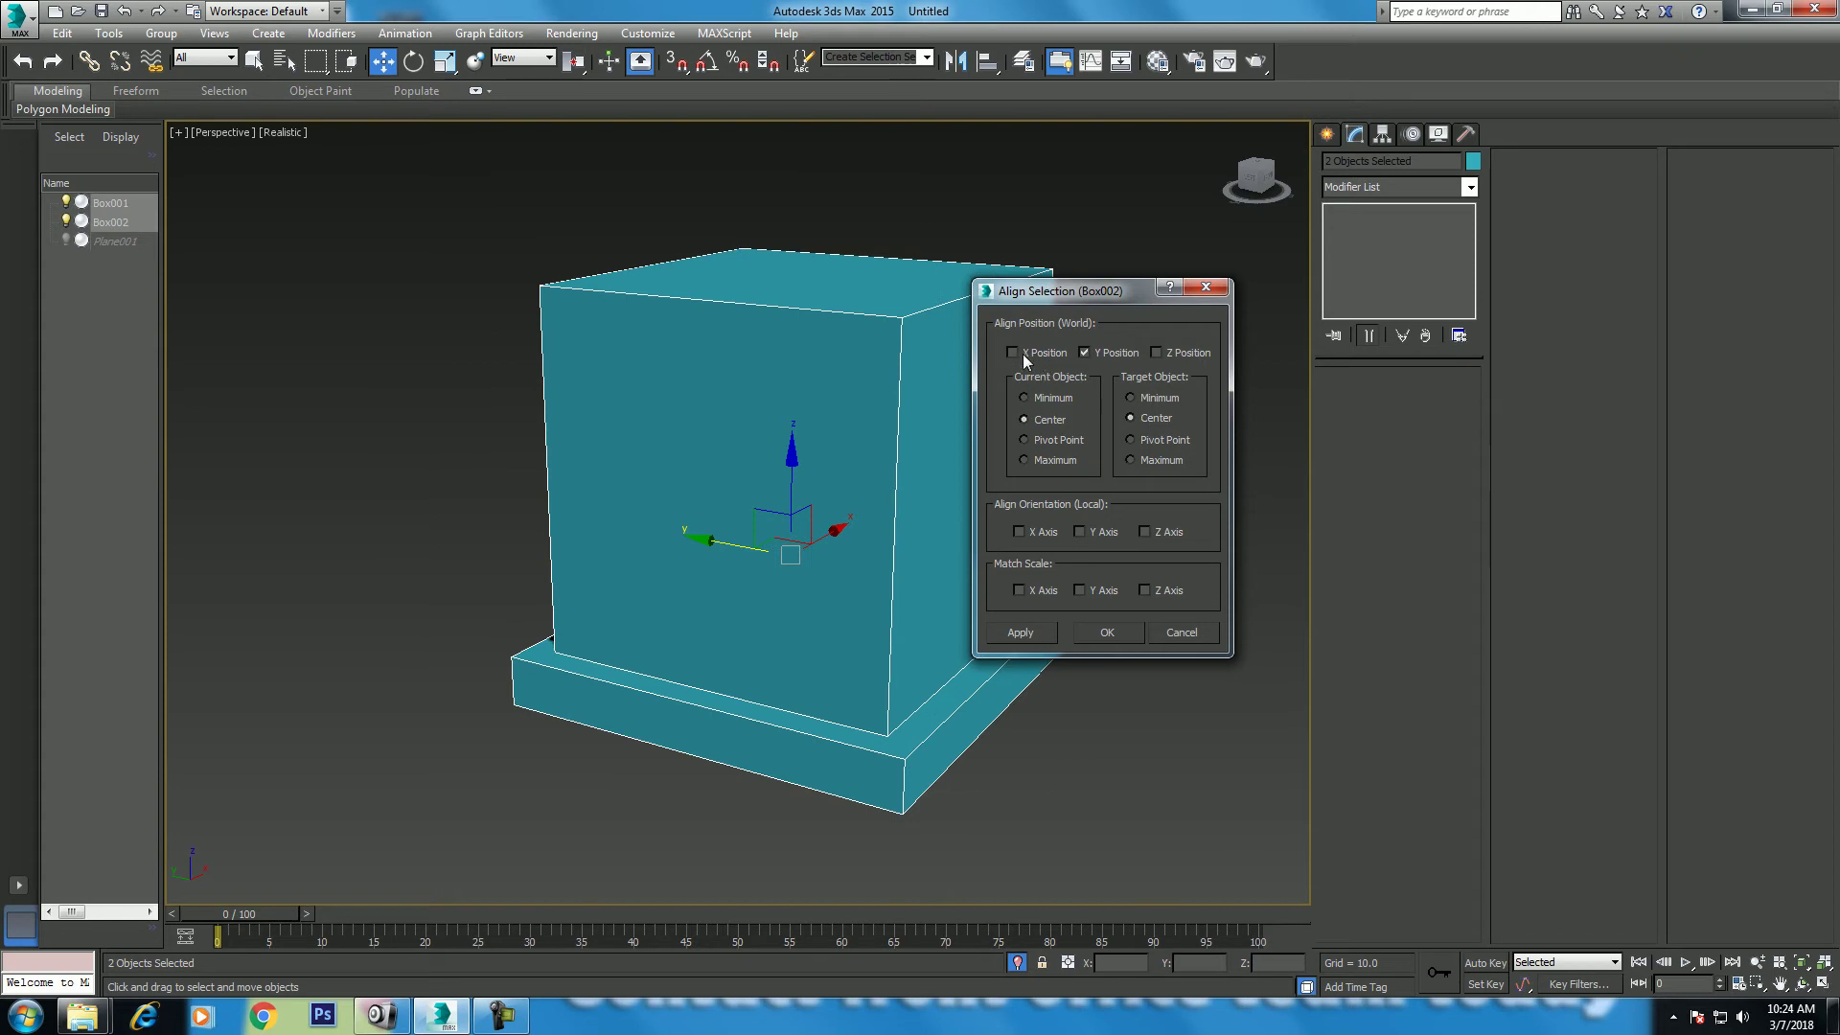
pyautogui.click(1157, 353)
pyautogui.click(1097, 353)
pyautogui.click(1102, 353)
pyautogui.click(1107, 633)
# Step: Zoom Extents All, orbit the Perspective view, and briefly view the crate concept-art reference
pyautogui.hotkey('alt', 'w')
pyautogui.middleClick(598, 406)
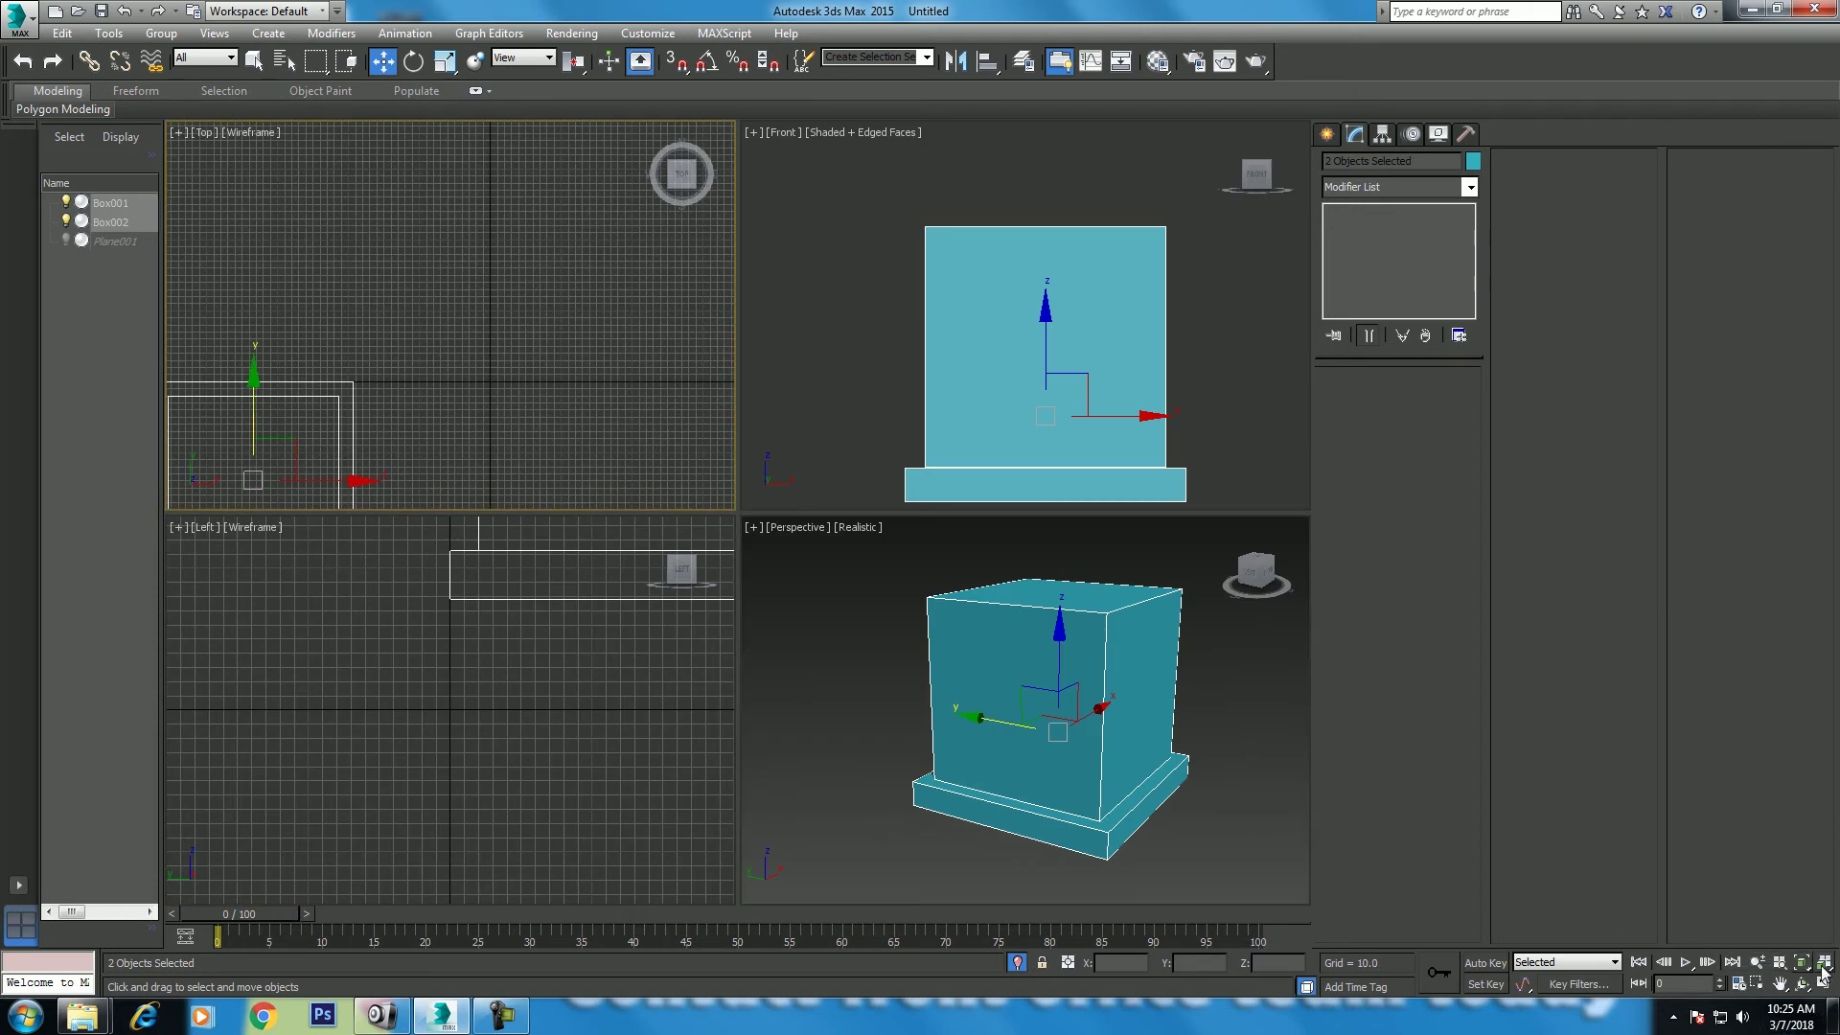
pyautogui.click(1823, 964)
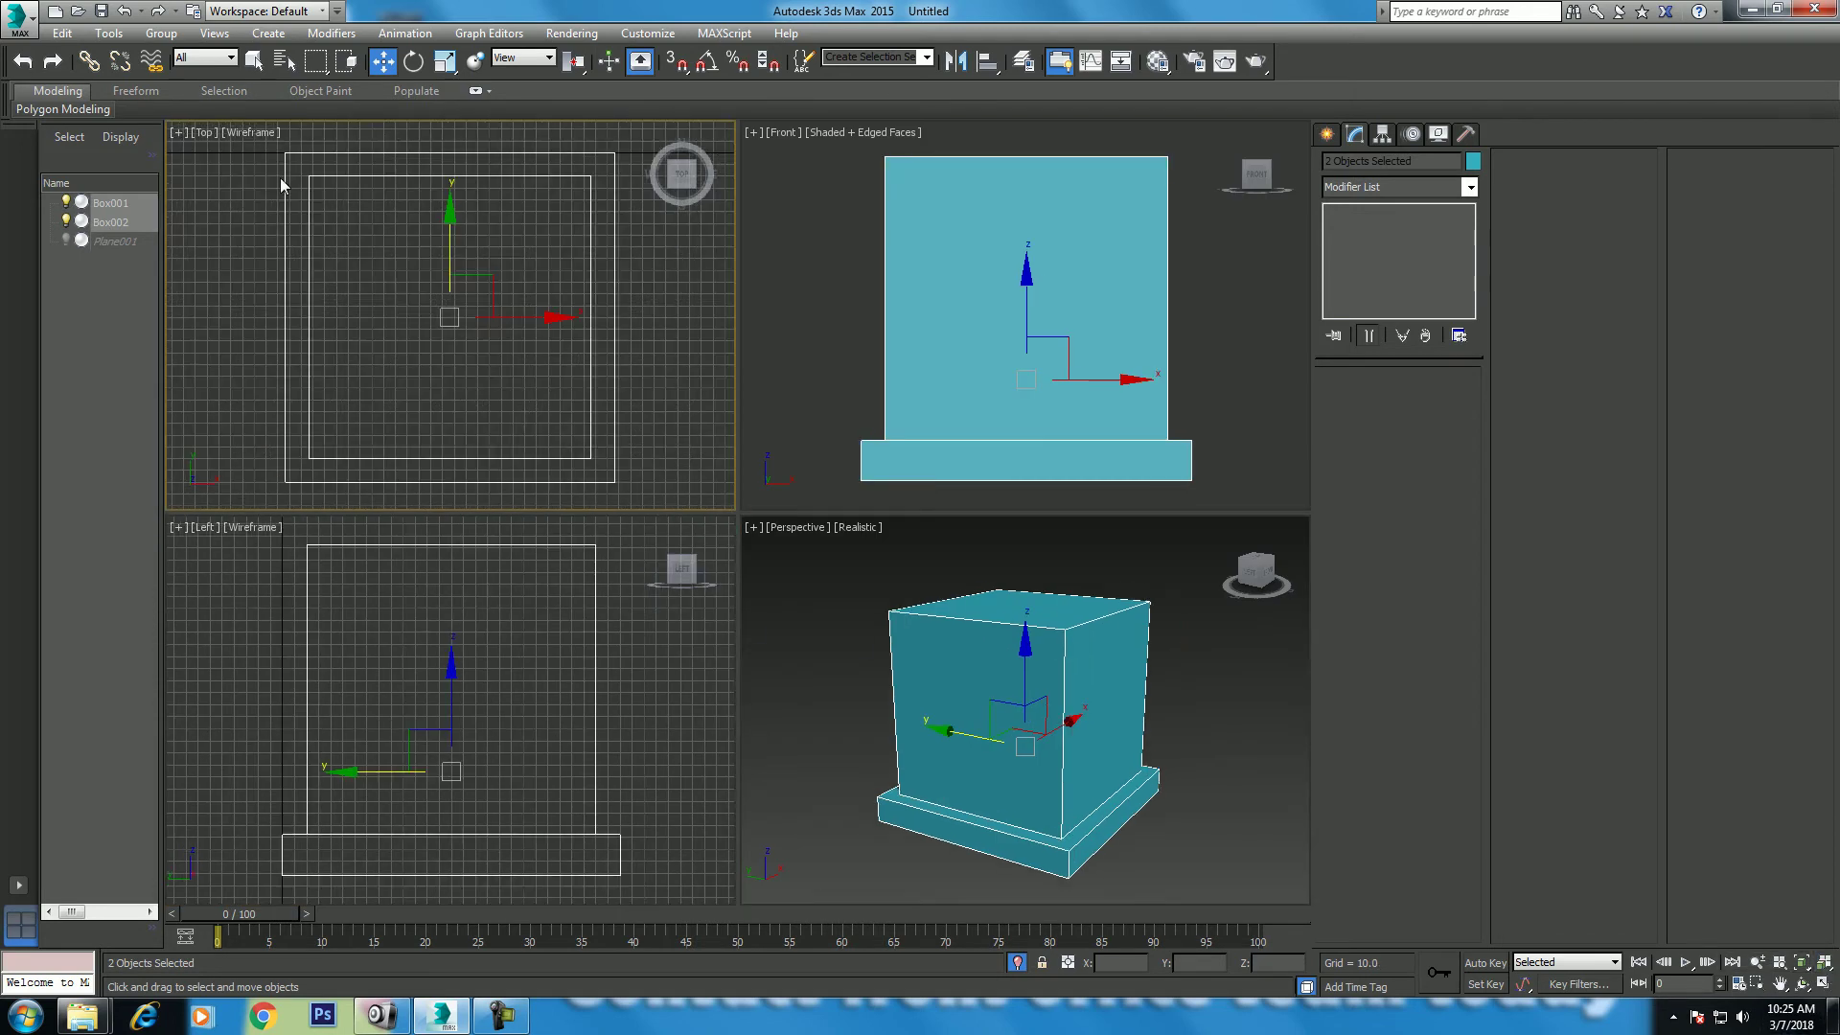
pyautogui.moveTo(558, 829); pyautogui.dragTo(536, 835, button='middle')
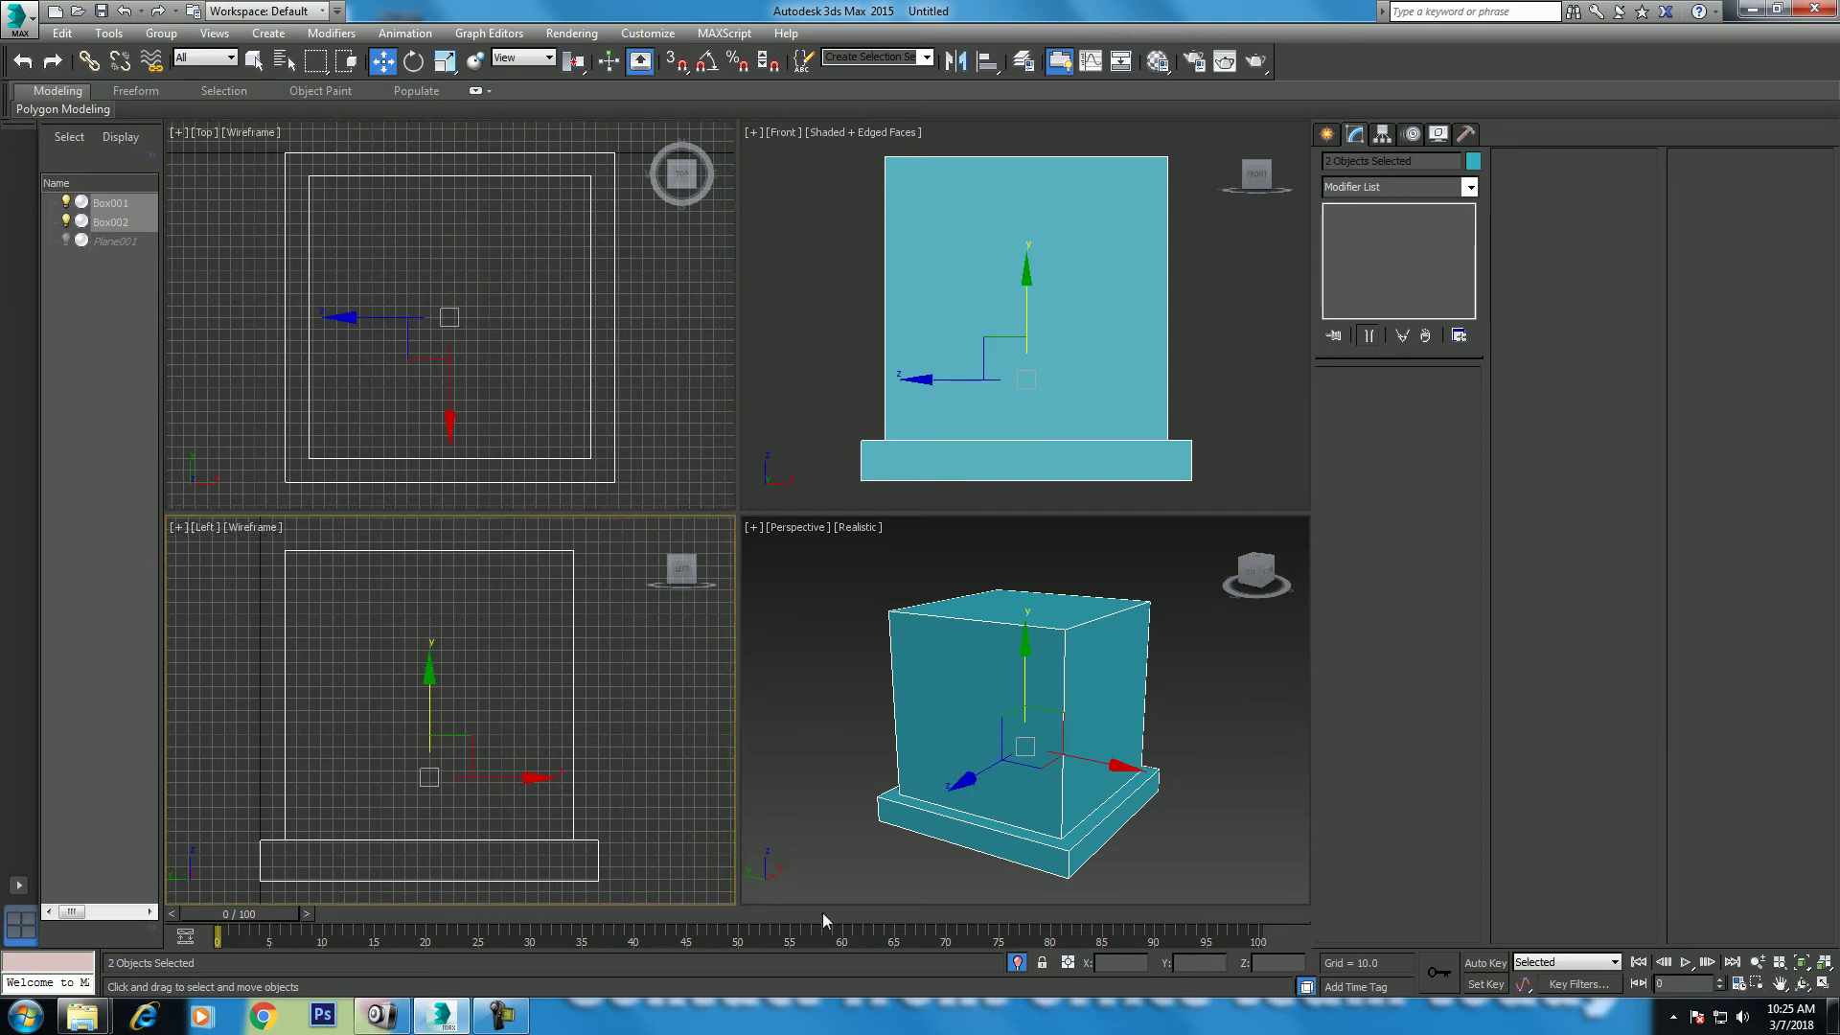
pyautogui.moveTo(1081, 805); pyautogui.dragTo(1092, 809, button='middle')
pyautogui.click(1801, 982)
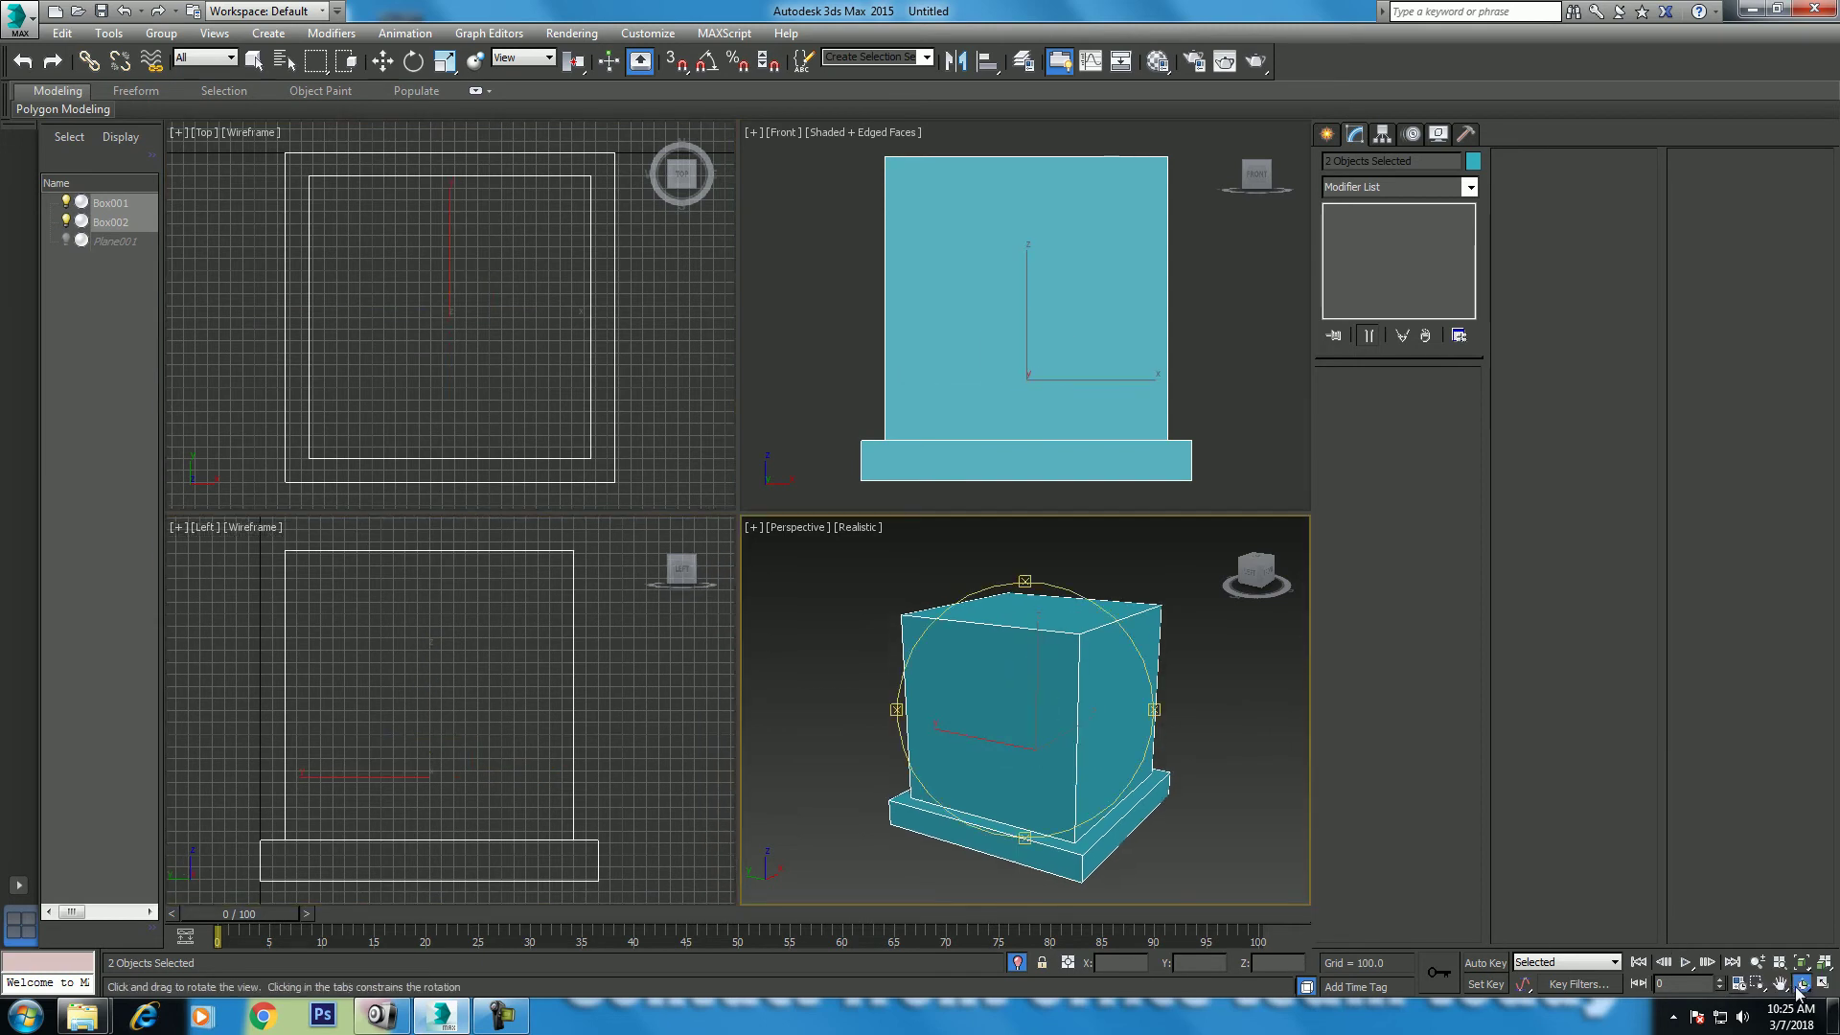
pyautogui.moveTo(906, 696); pyautogui.dragTo(958, 704)
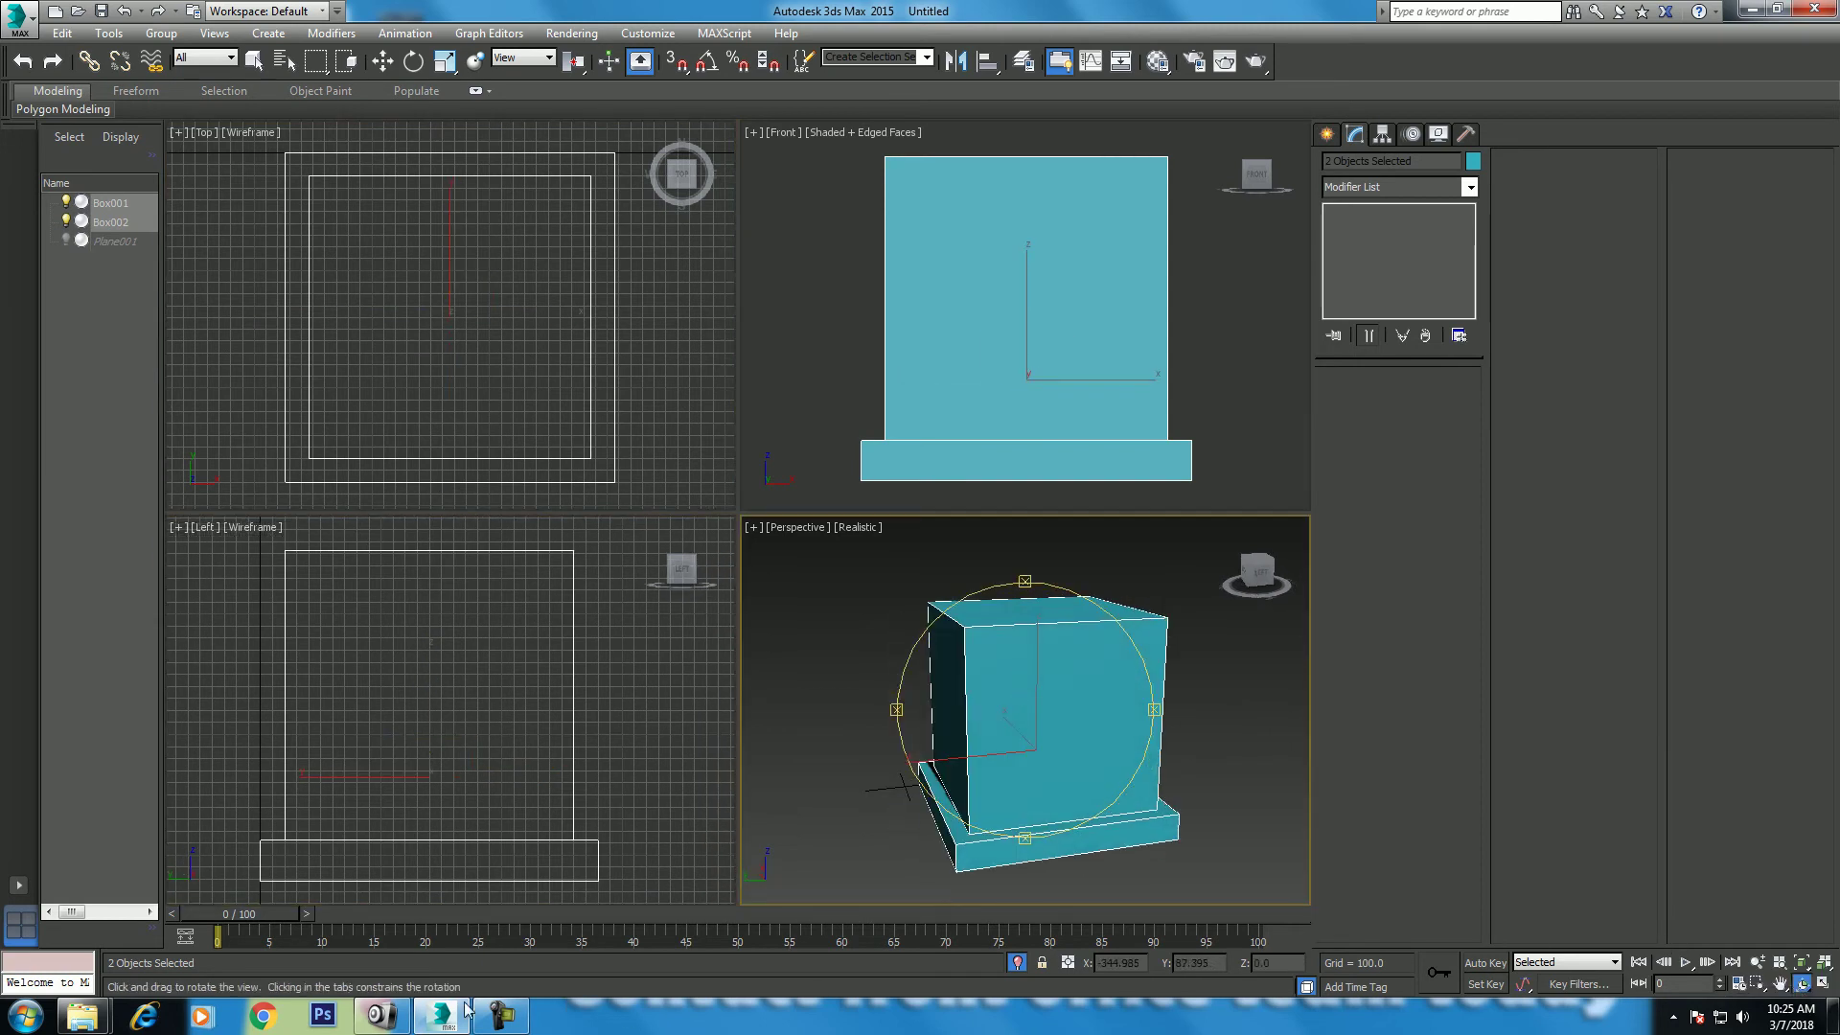
pyautogui.click(393, 1018)
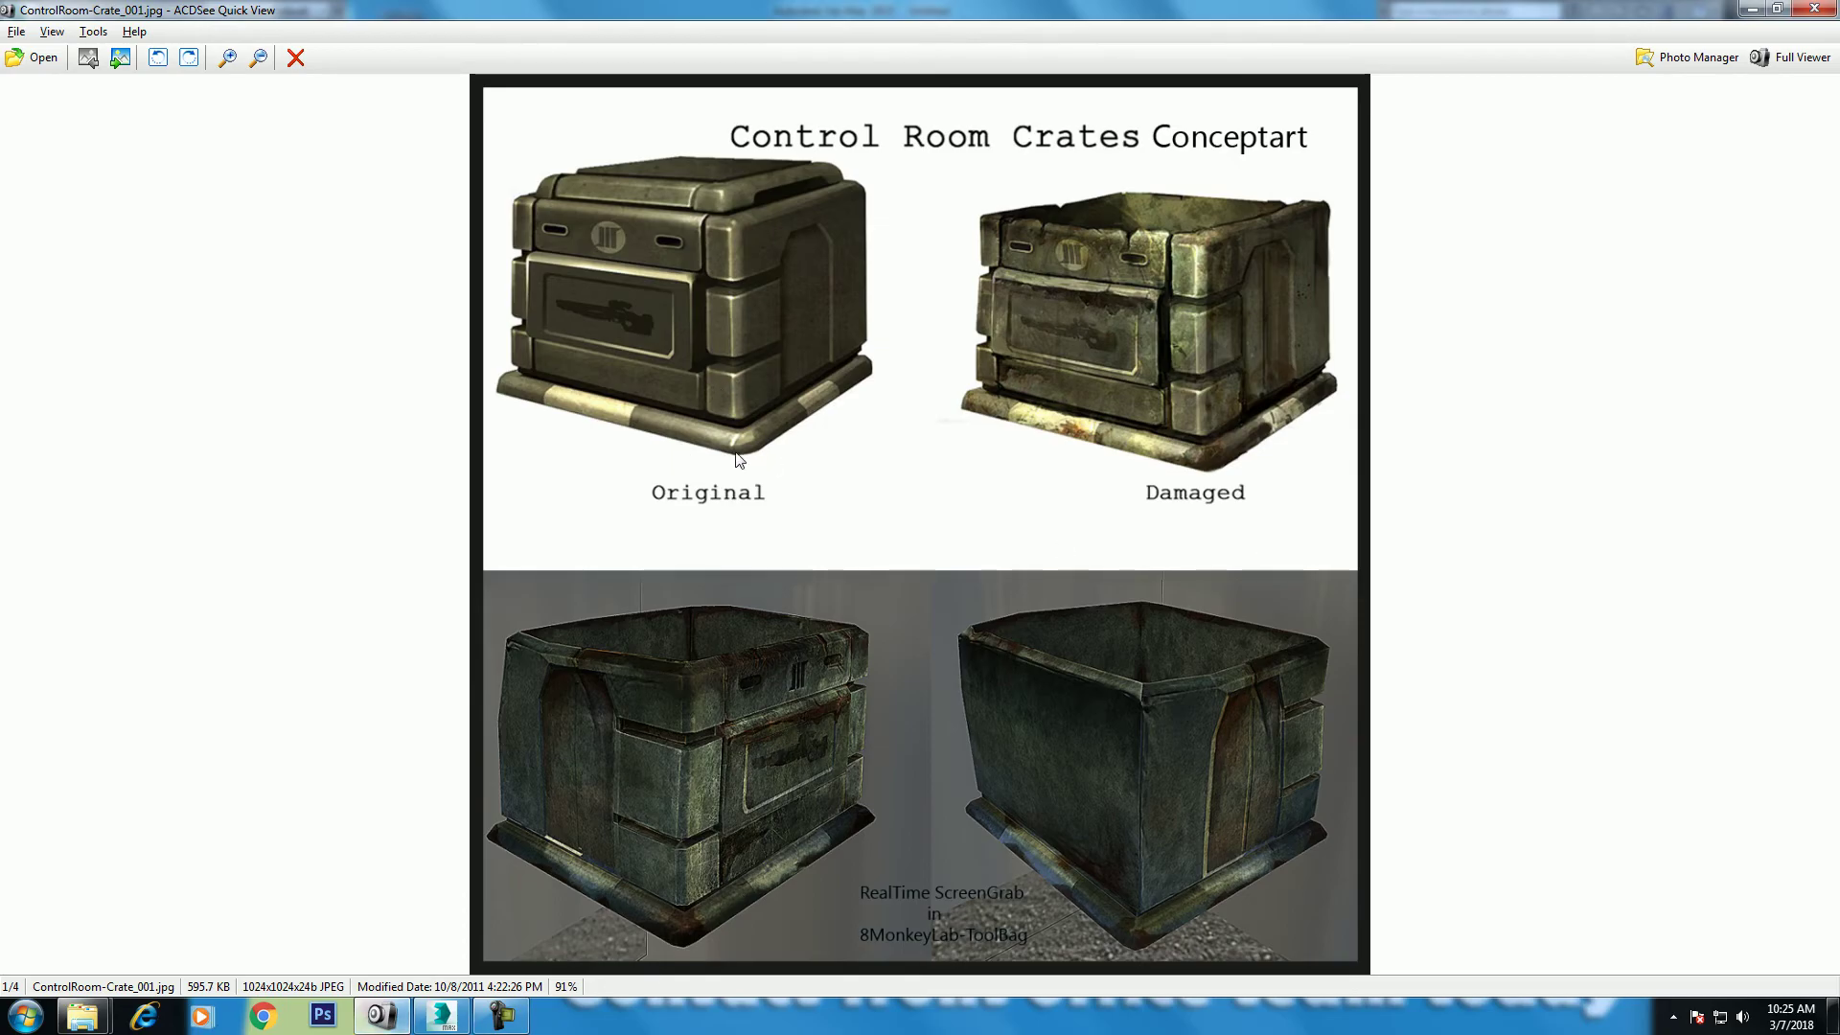
pyautogui.click(1753, 10)
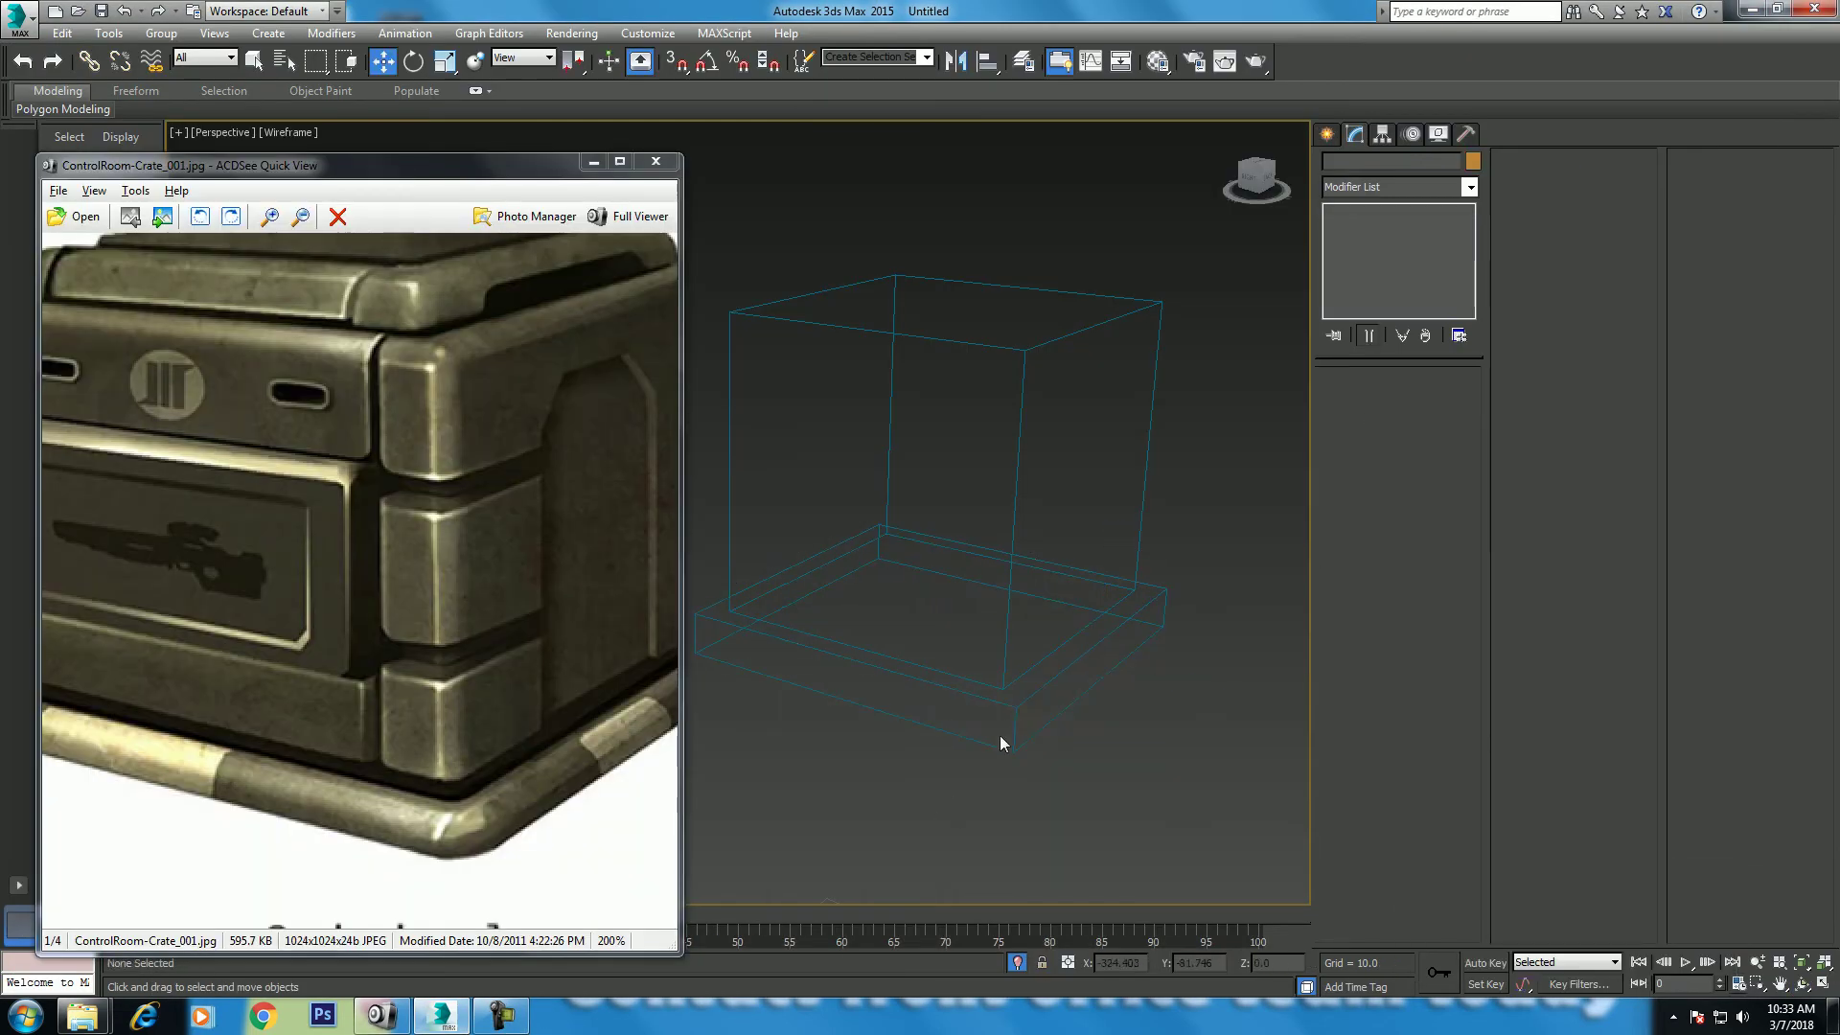
# Step: Select the flat base box in realistic shading and apply an Edit Poly modifier
pyautogui.click(1000, 744)
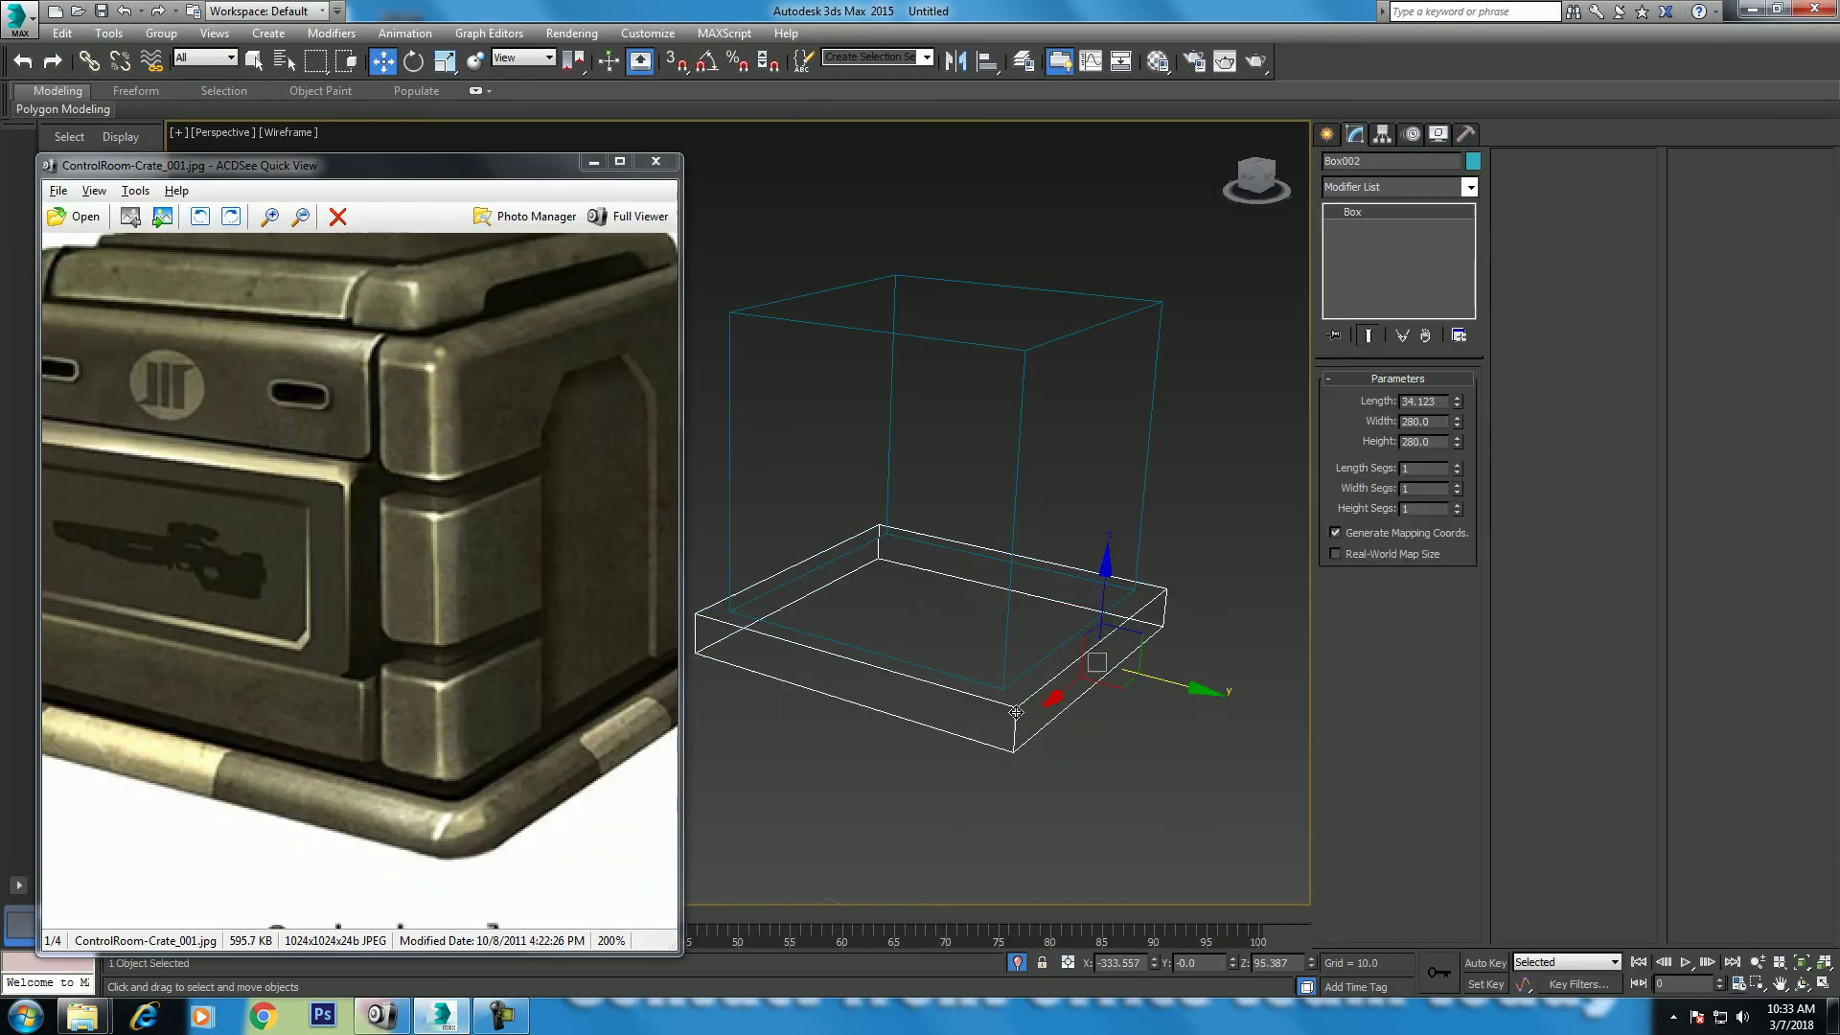
pyautogui.press('F3')
pyautogui.moveTo(1051, 749)
pyautogui.mouseDown(button='middle')
pyautogui.moveTo(1085, 676)
pyautogui.moveTo(1095, 721)
pyautogui.mouseUp(button='middle')
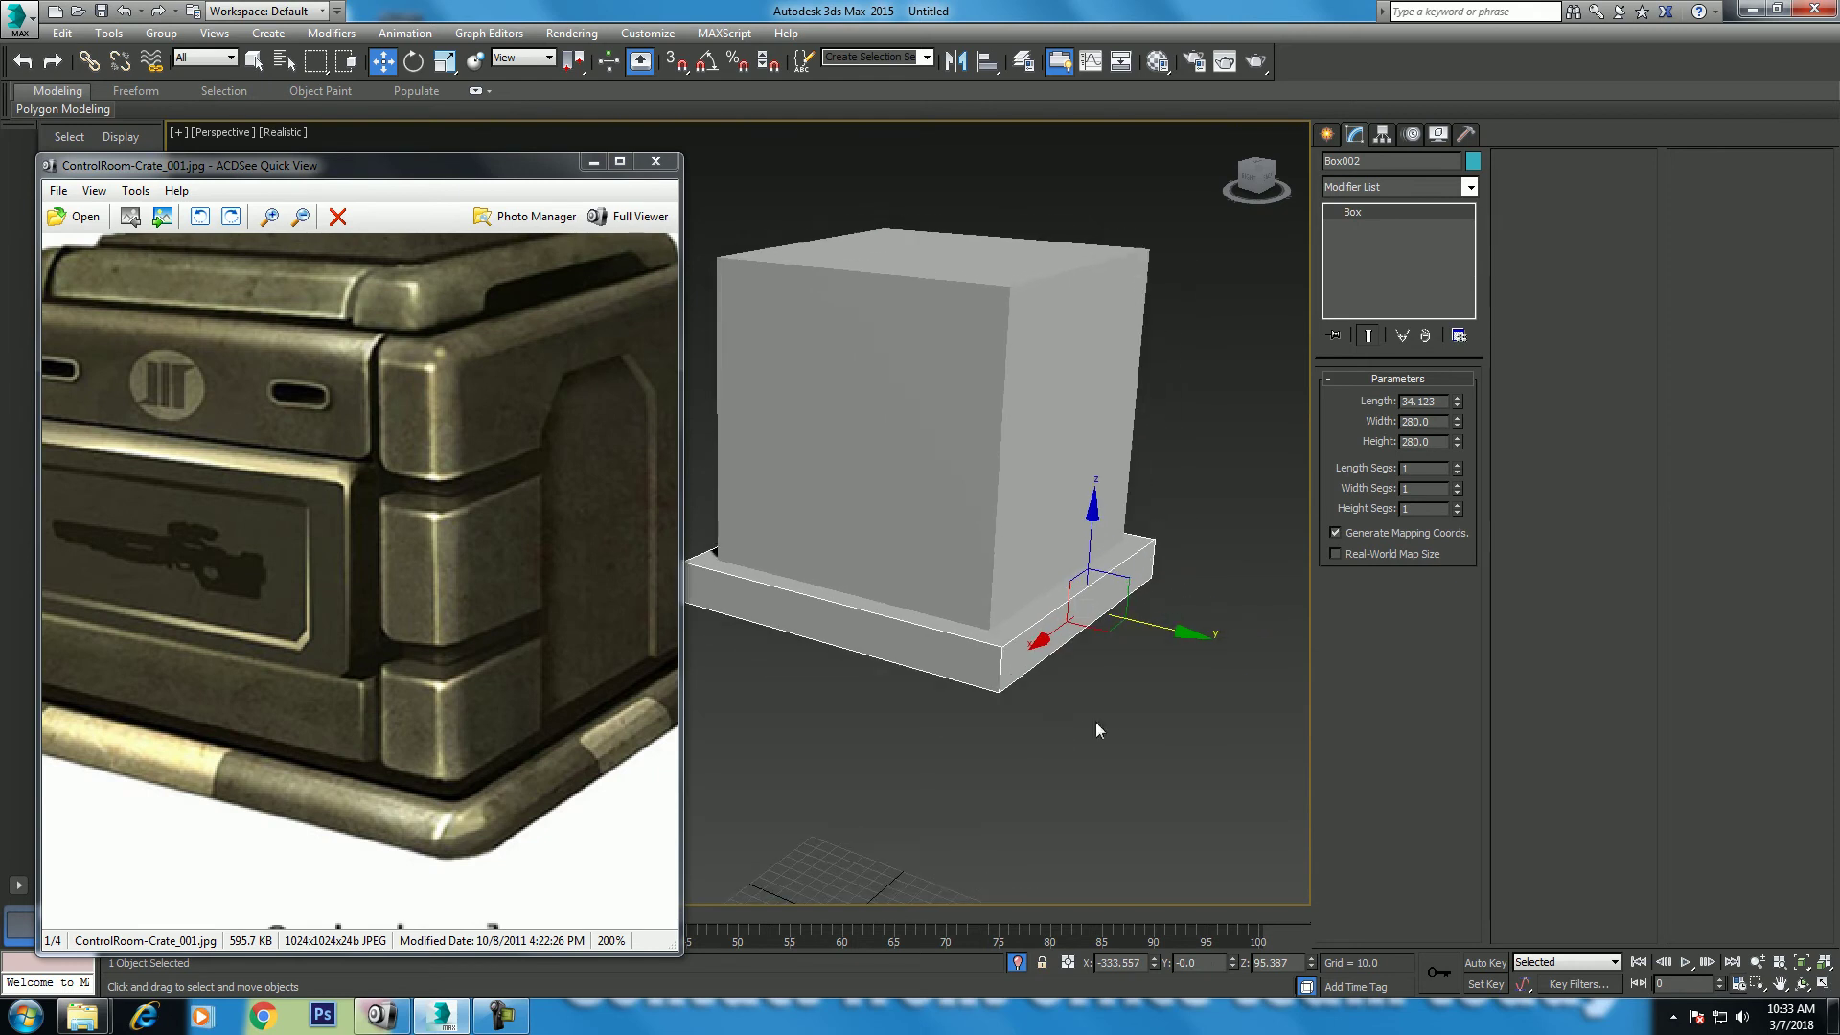
pyautogui.click(1388, 188)
pyautogui.press('r')
pyautogui.press('e')
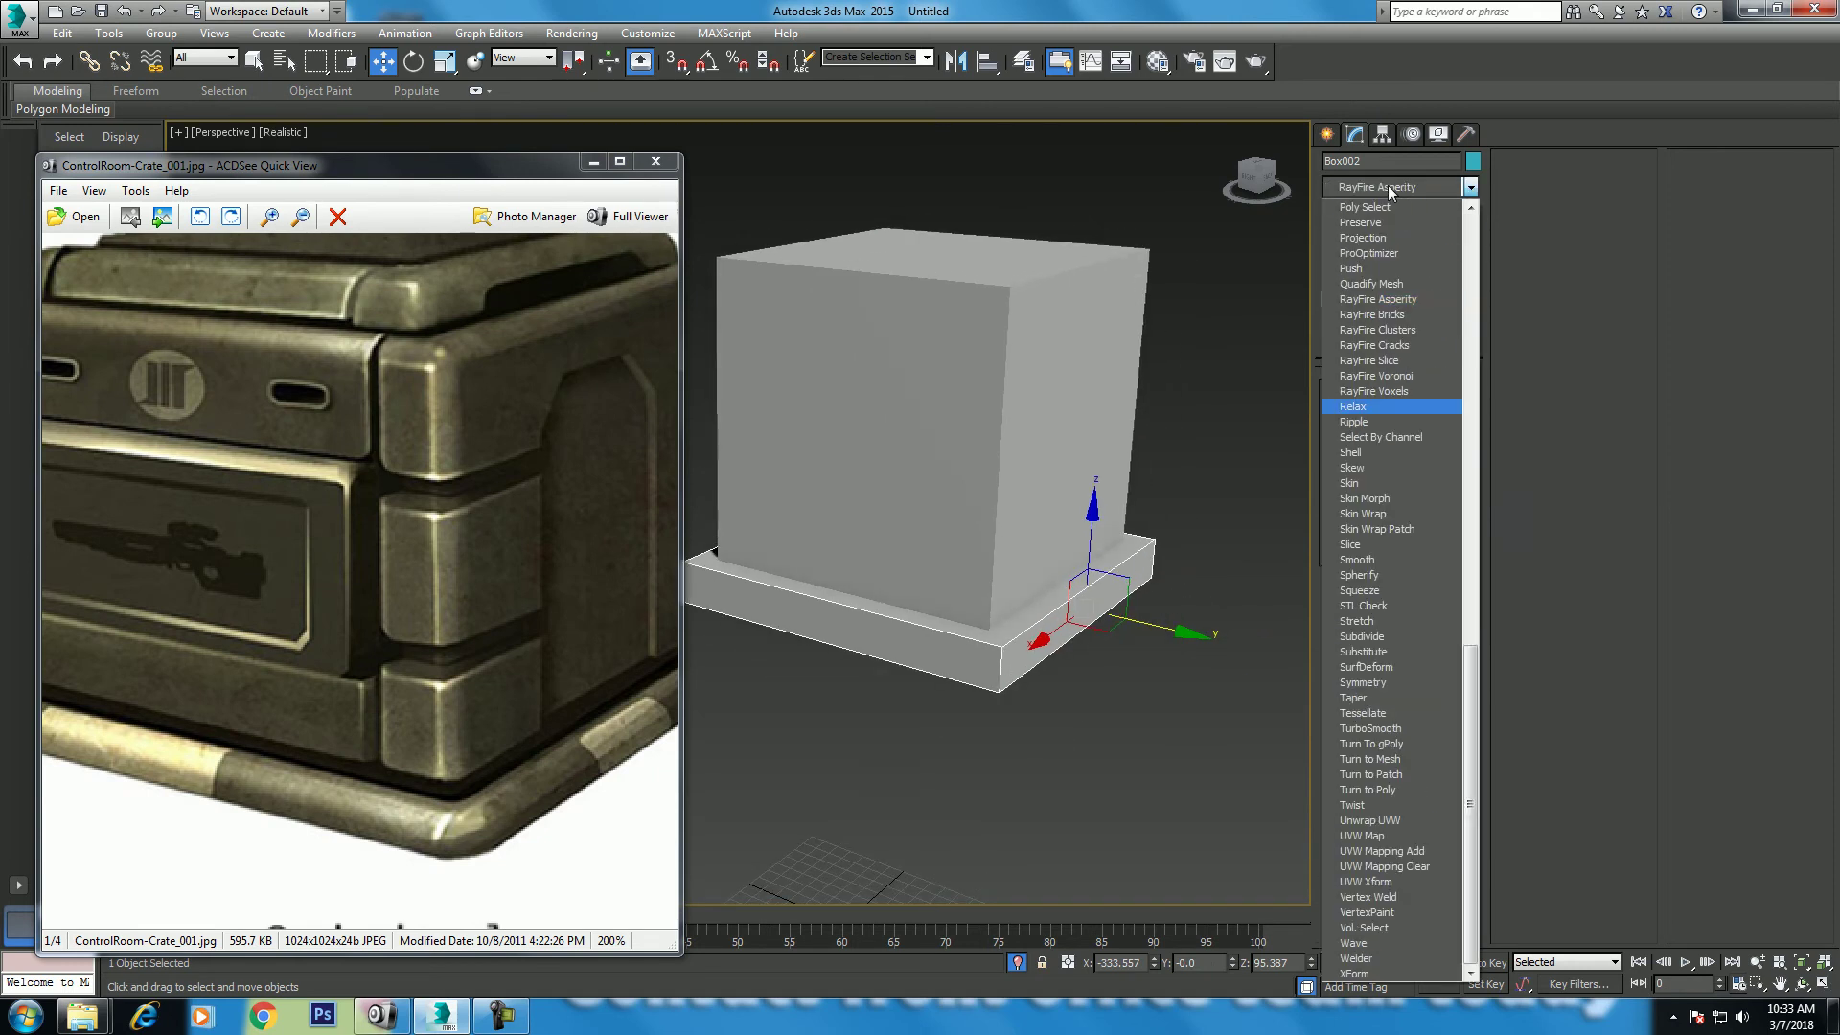
pyautogui.click(1387, 181)
pyautogui.press('e')
pyautogui.press('e')
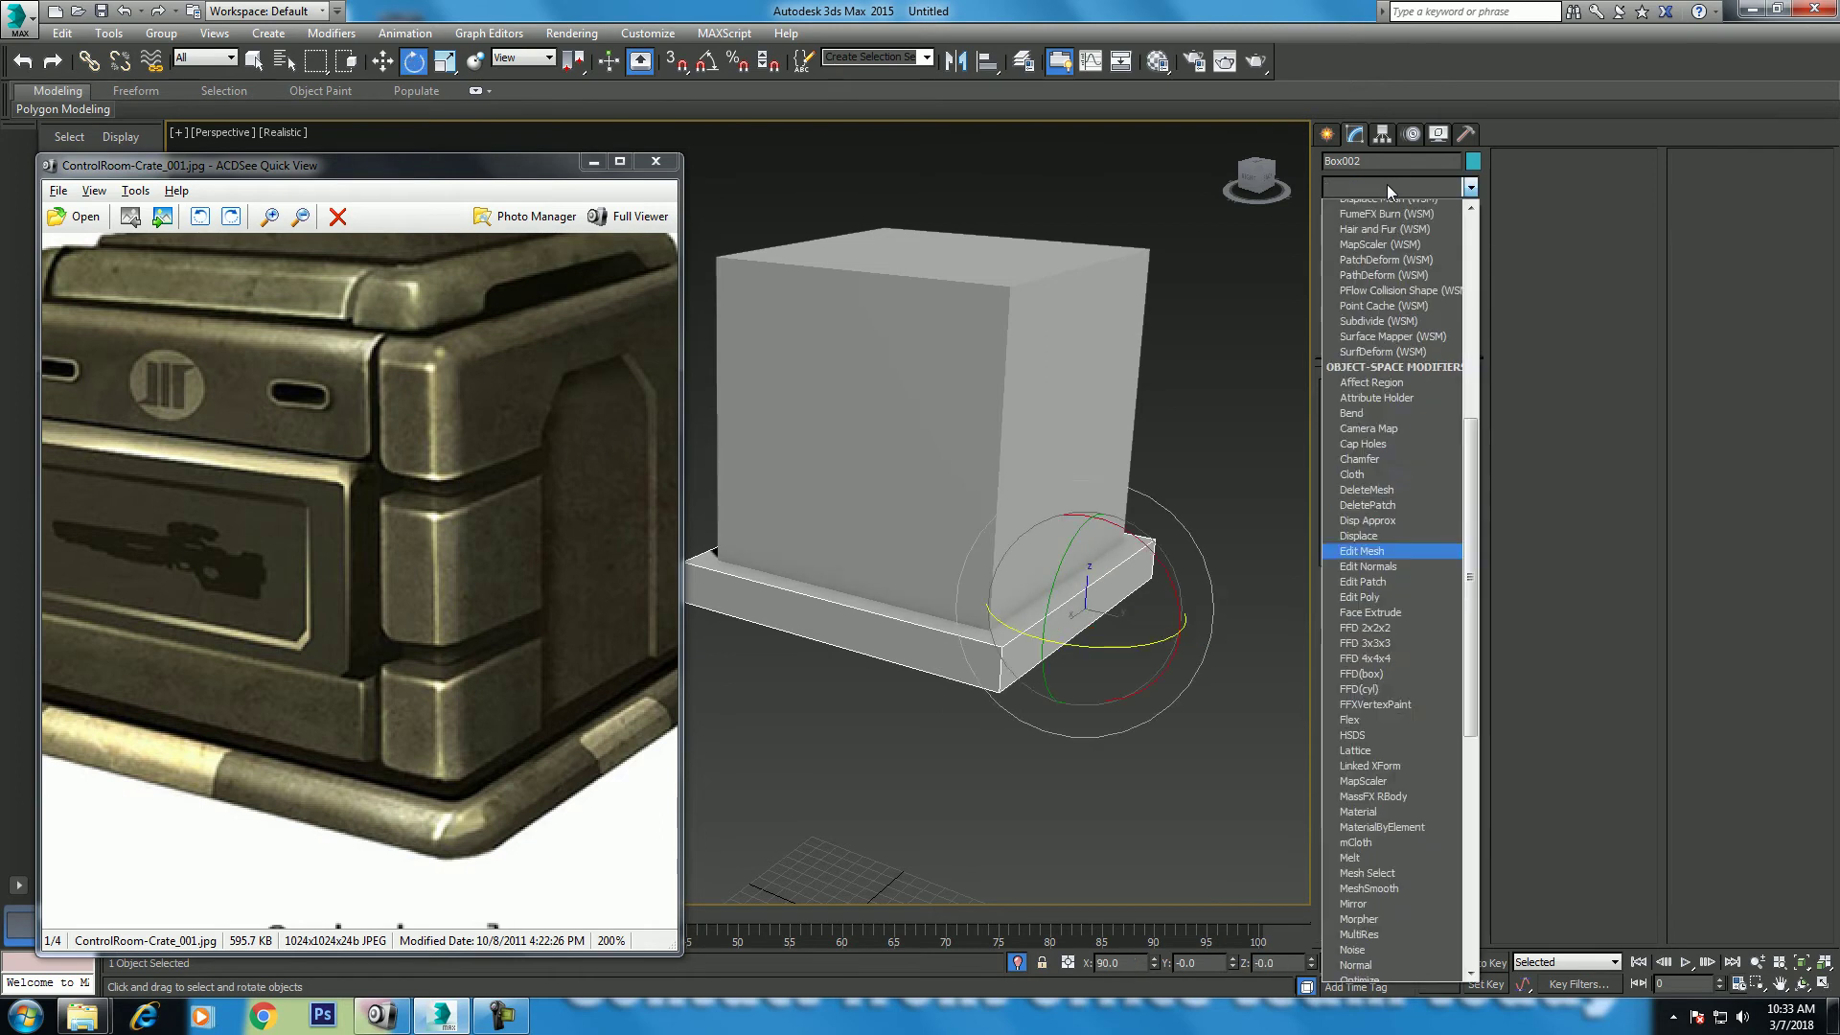
pyautogui.click(1379, 245)
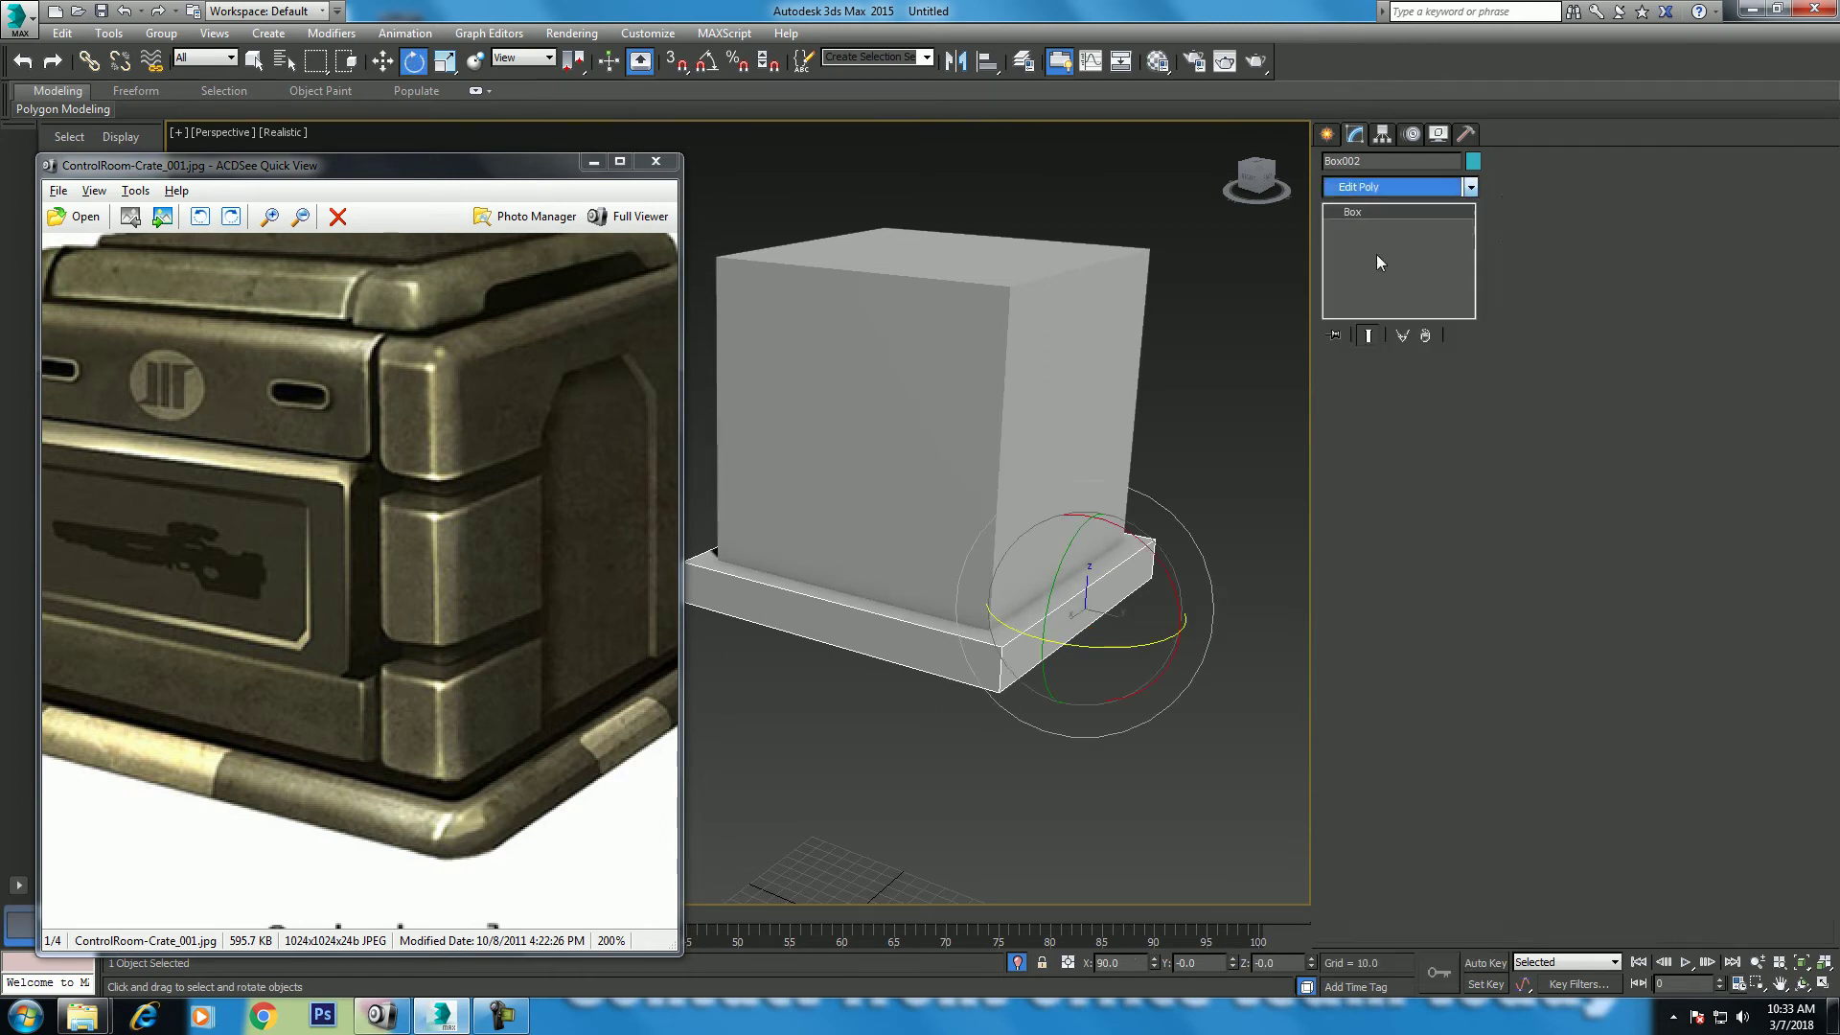
# Step: Select the base's top polygon and convert it to its border edges
pyautogui.scroll(2, 1044, 843)
pyautogui.scroll(2, 1054, 795)
pyautogui.scroll(2, 1126, 852)
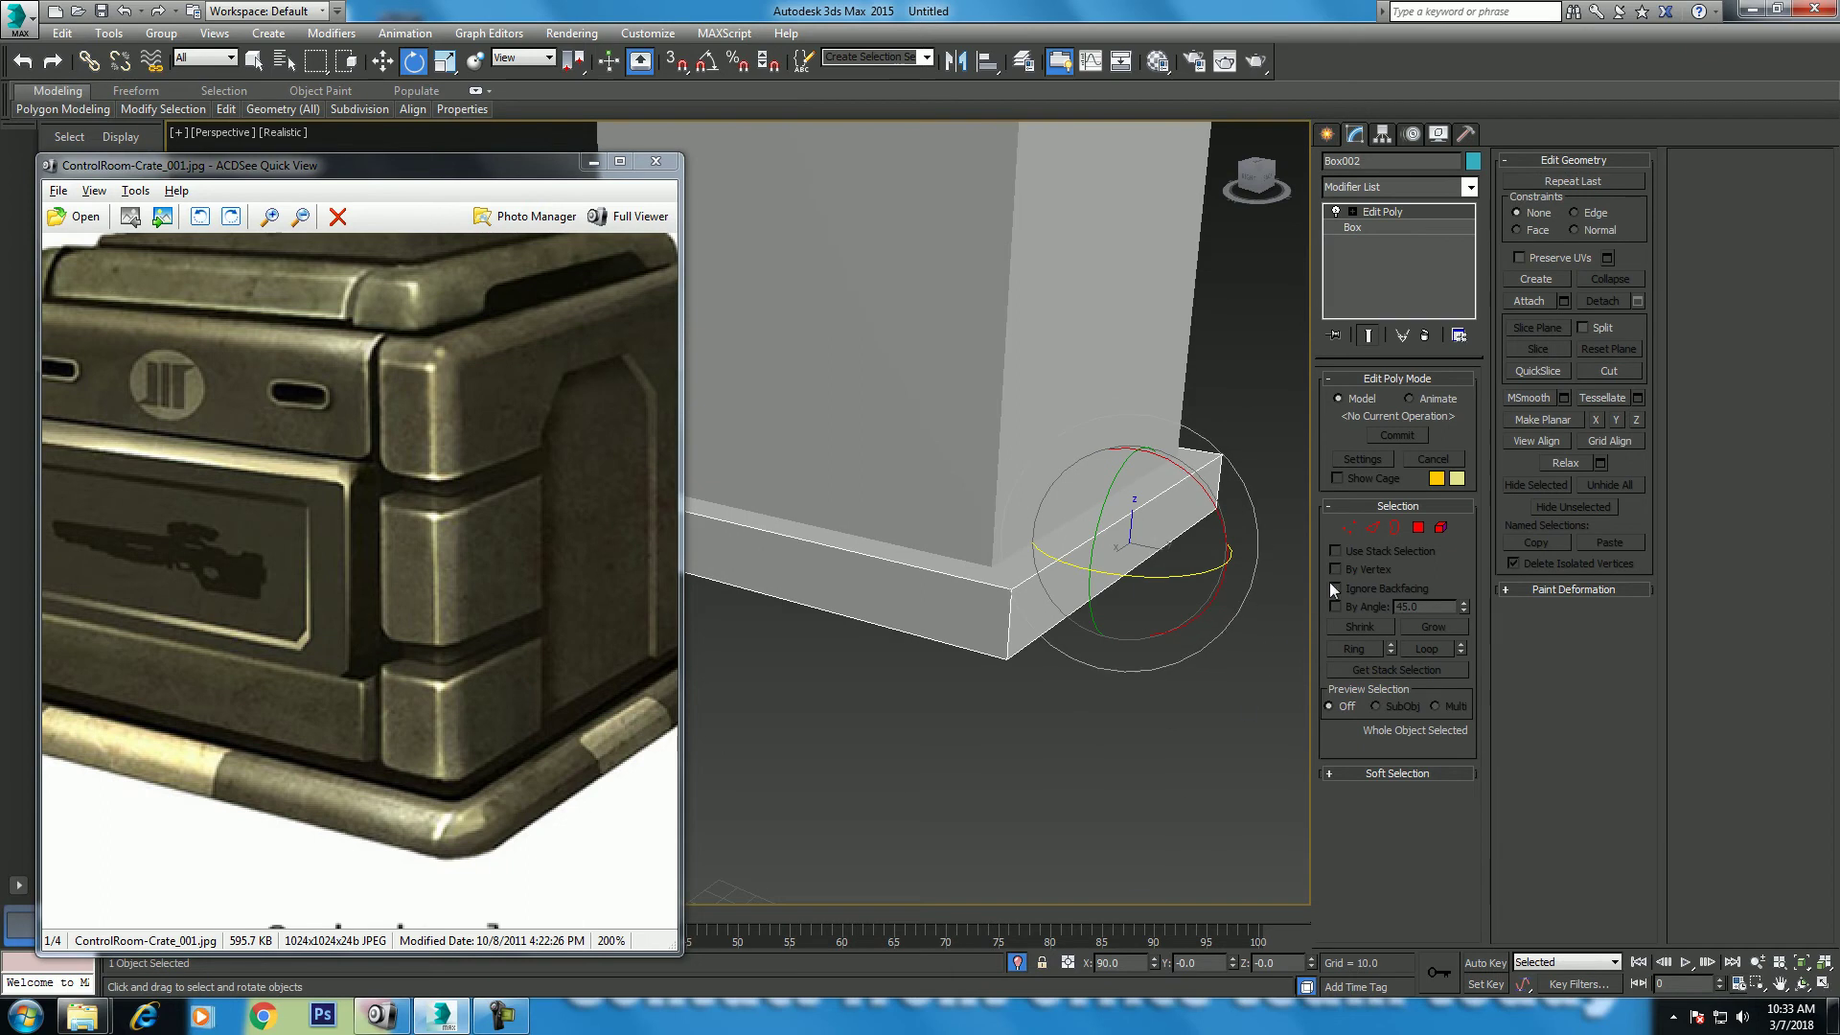
pyautogui.click(1418, 527)
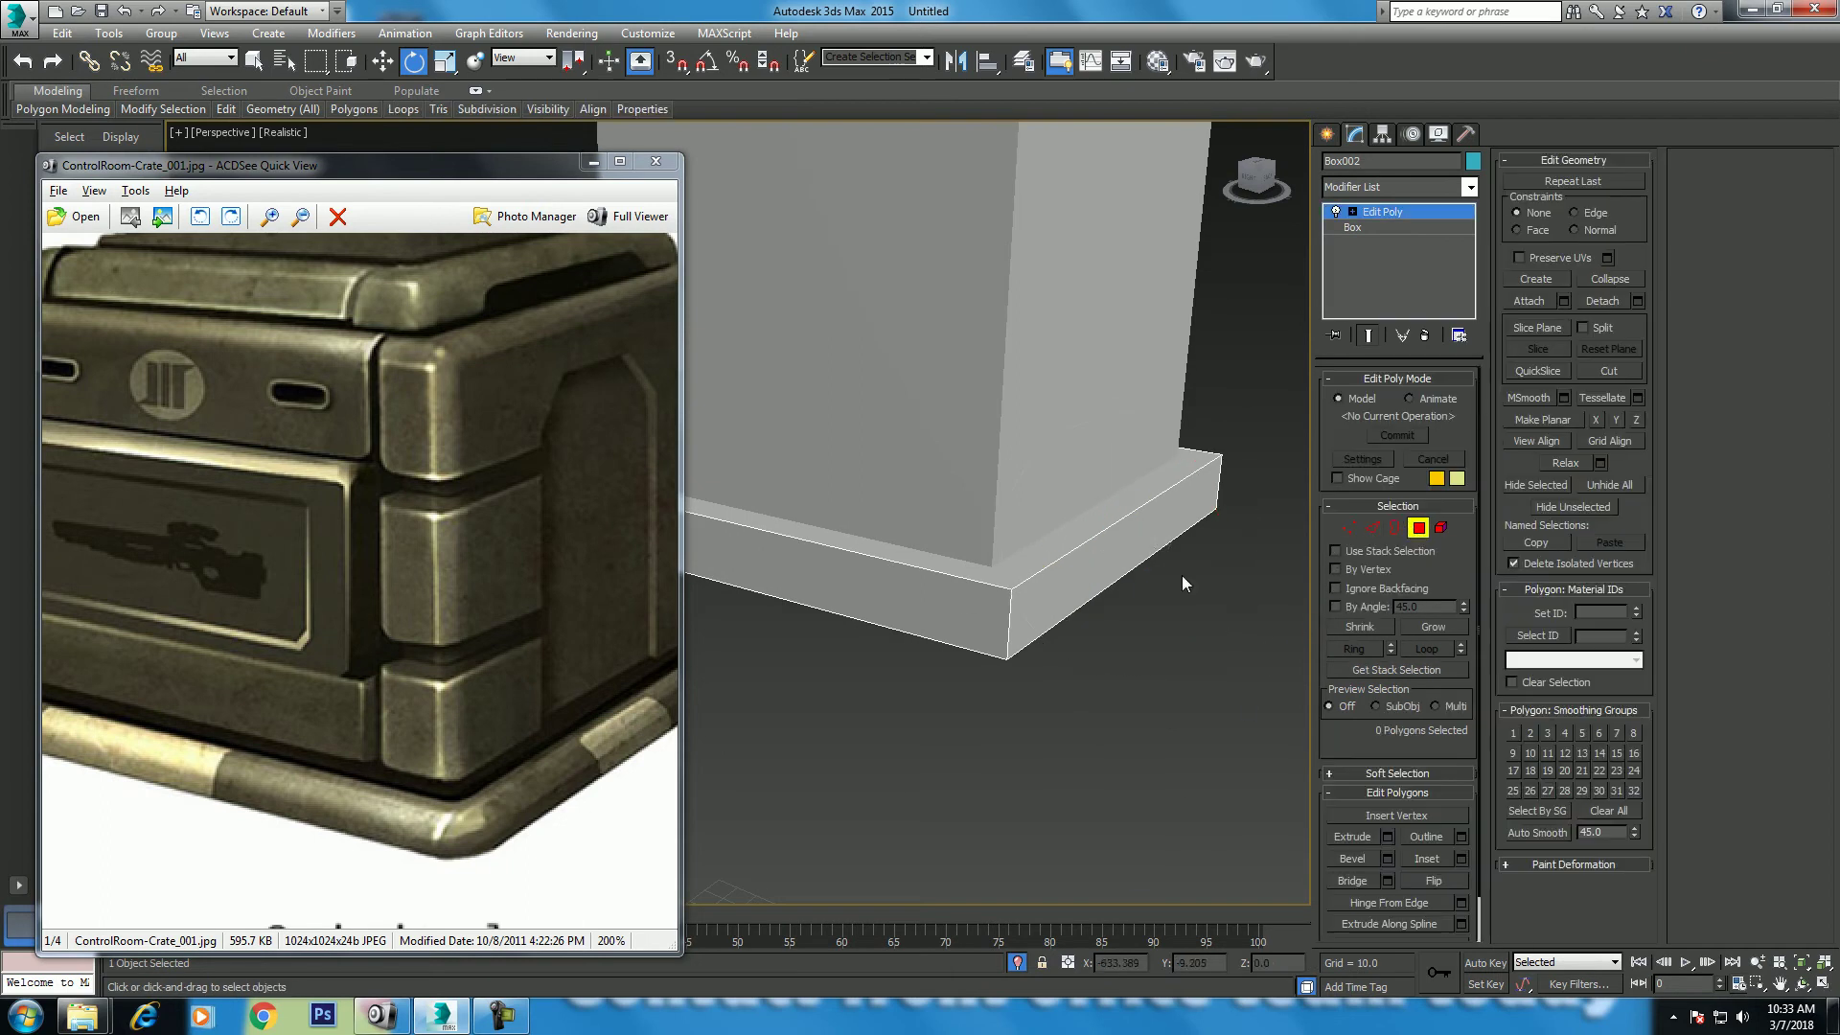
pyautogui.click(966, 583)
pyautogui.moveTo(987, 570)
pyautogui.mouseDown(button='middle')
pyautogui.moveTo(1063, 600)
pyautogui.moveTo(1047, 548)
pyautogui.mouseUp(button='middle')
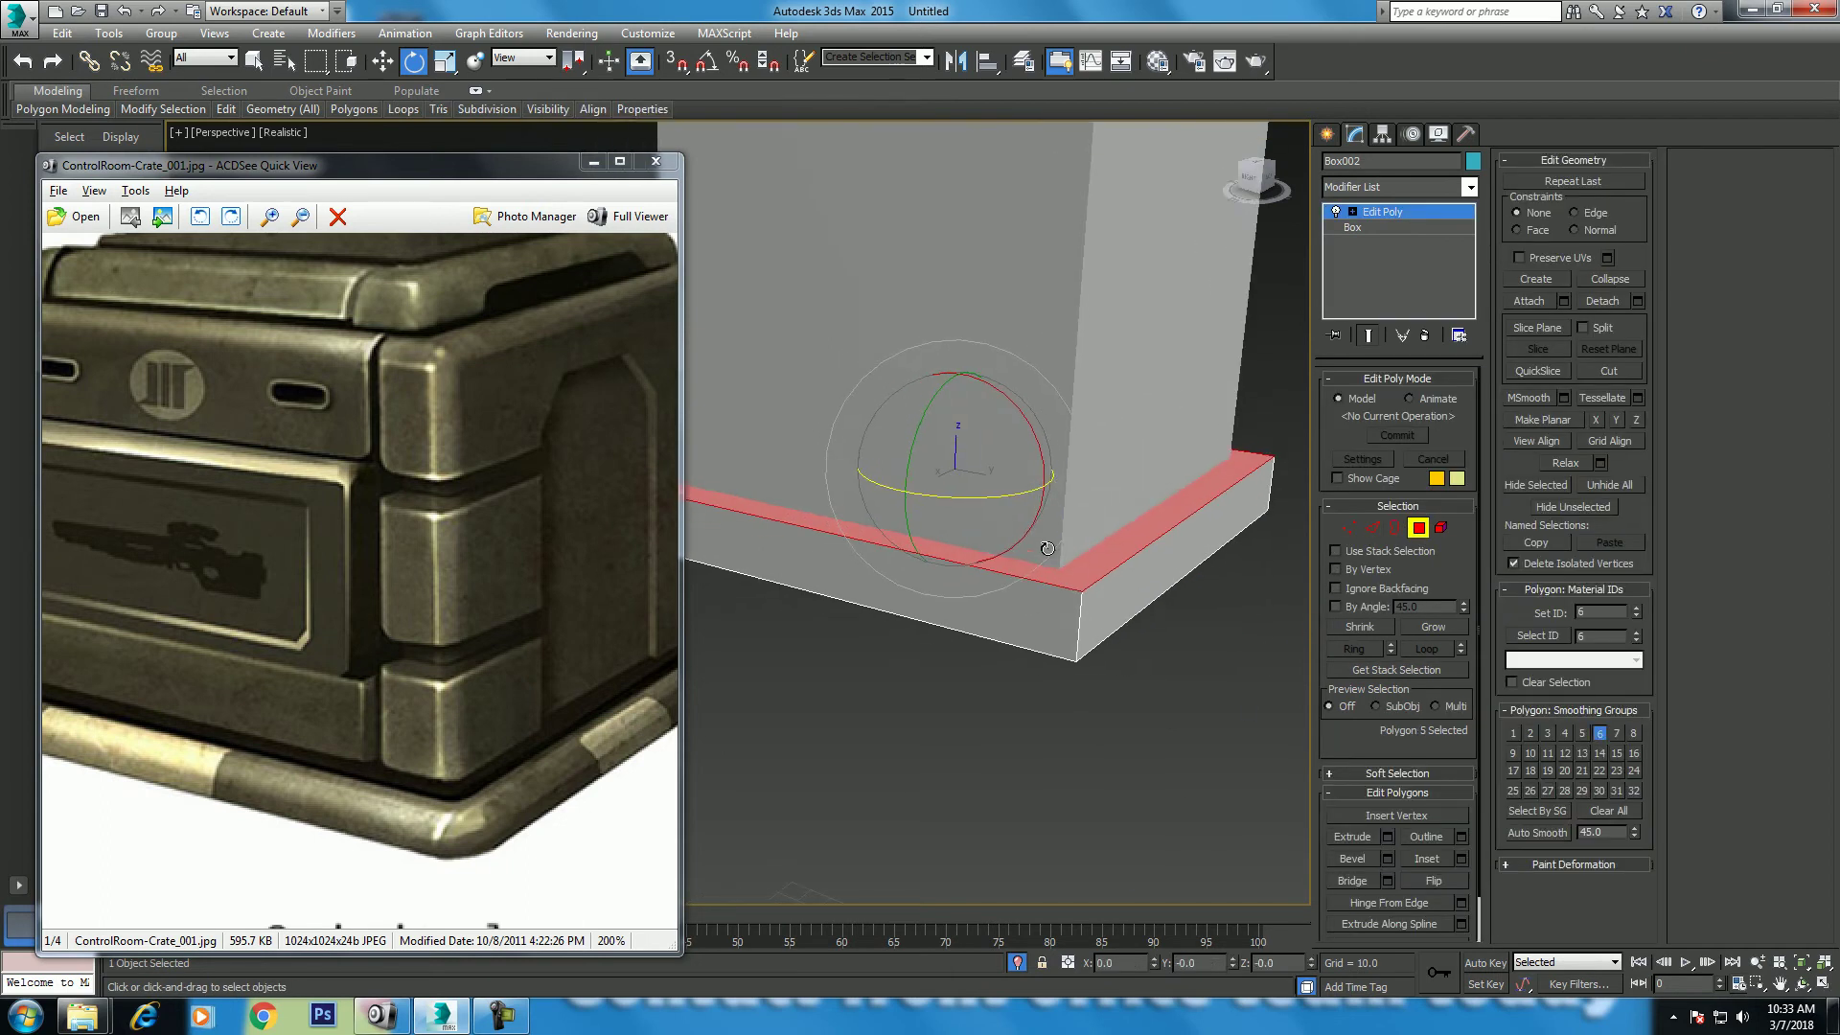
pyautogui.rightClick(1048, 527)
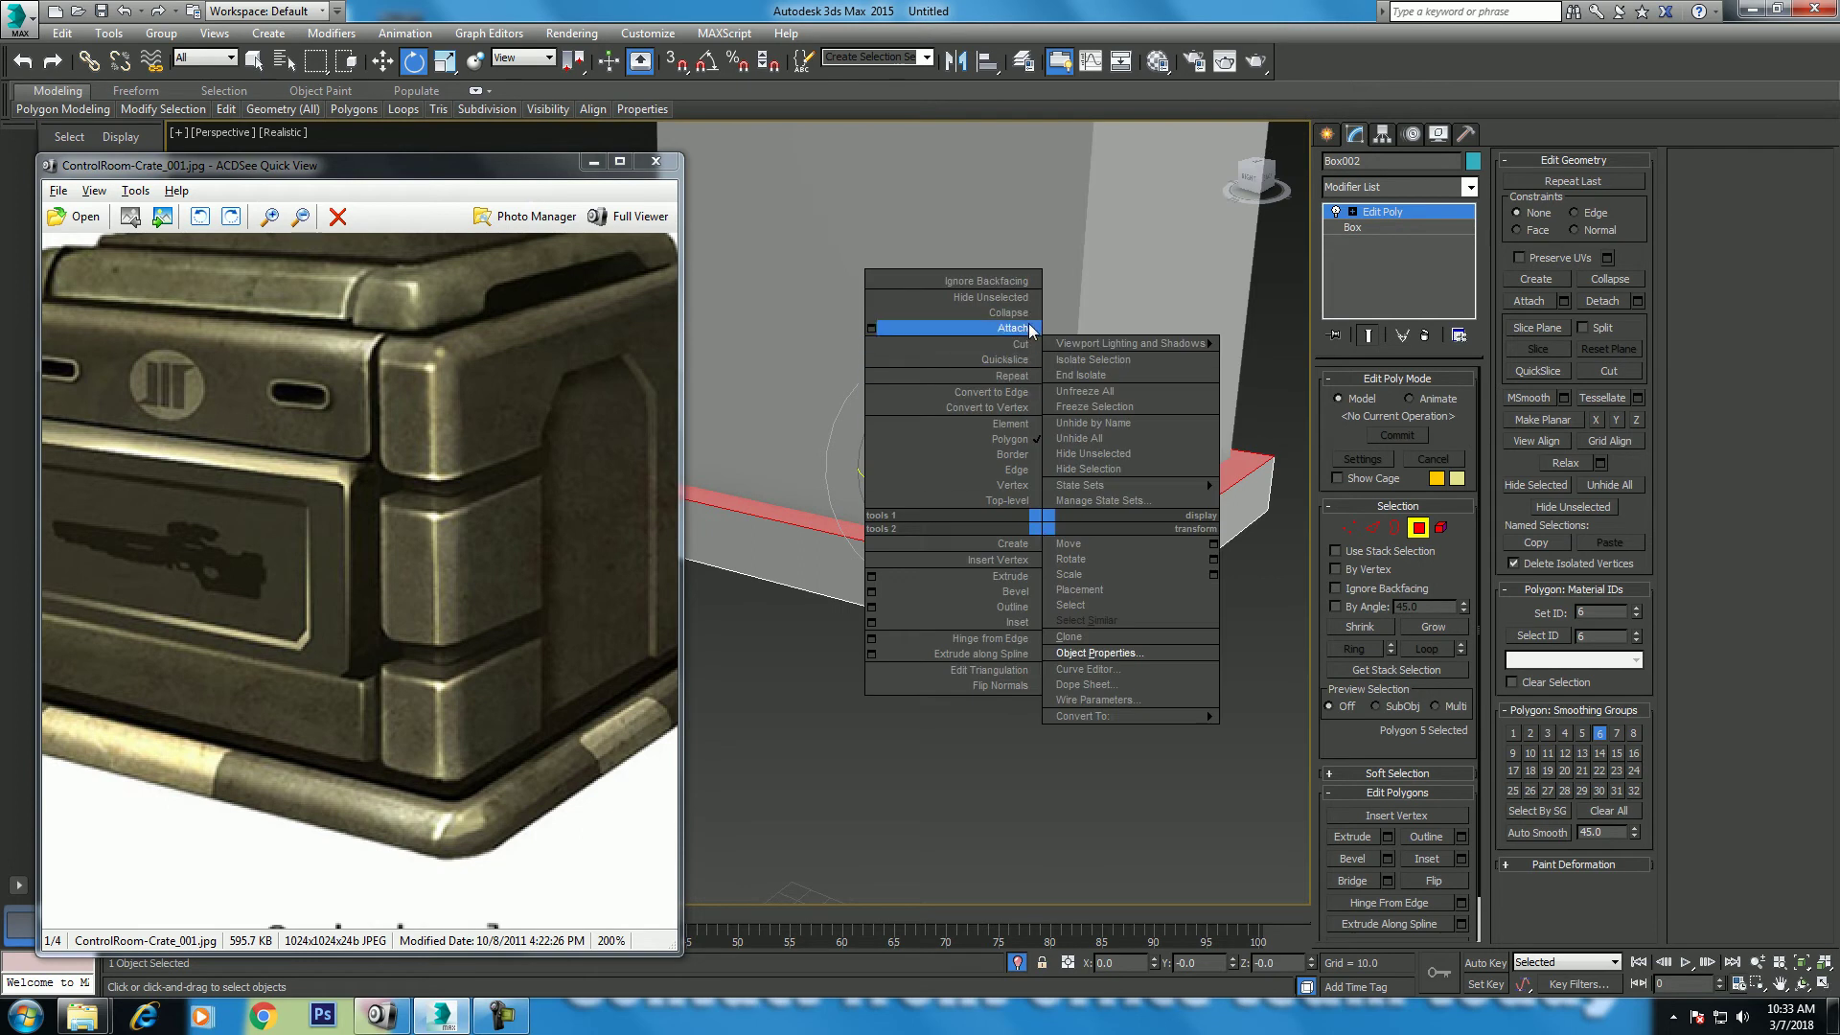
pyautogui.click(1023, 399)
pyautogui.press('w')
pyautogui.scroll(2, 1054, 618)
# Step: Chamfer the base's top border edges by 13.371 with 5 segments and commit
pyautogui.rightClick(1070, 597)
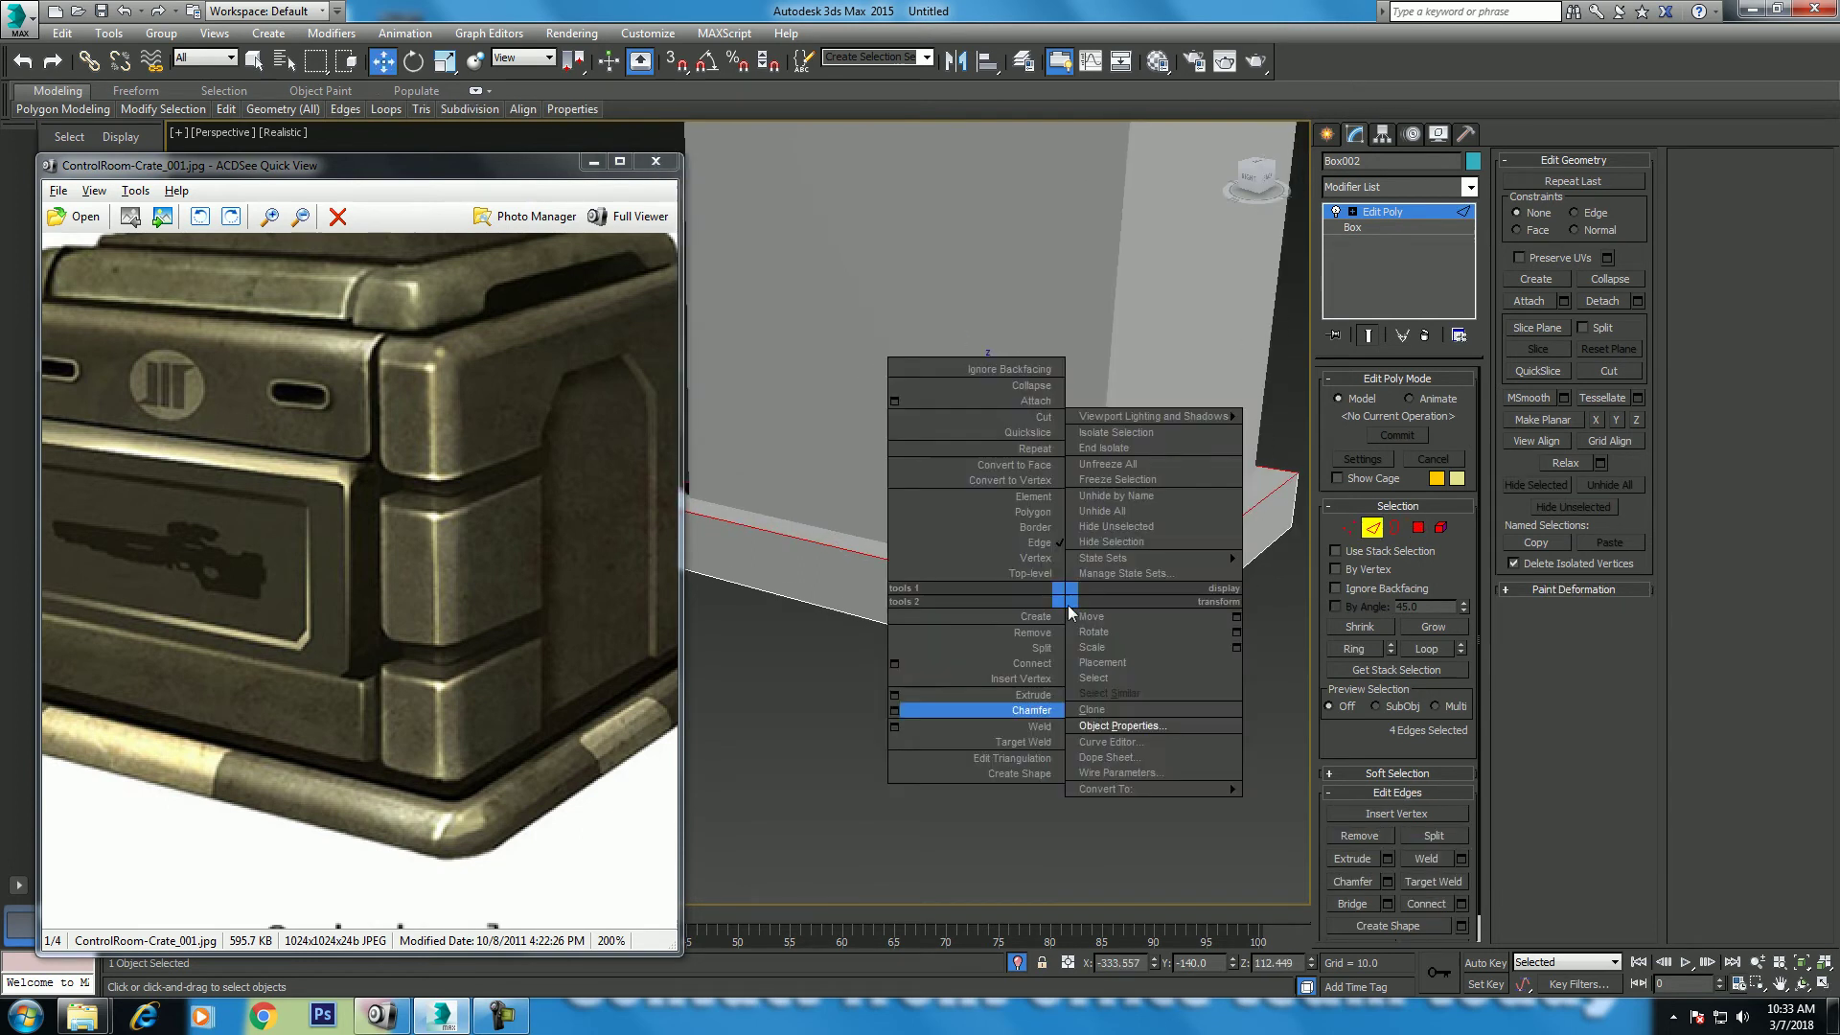
pyautogui.click(894, 710)
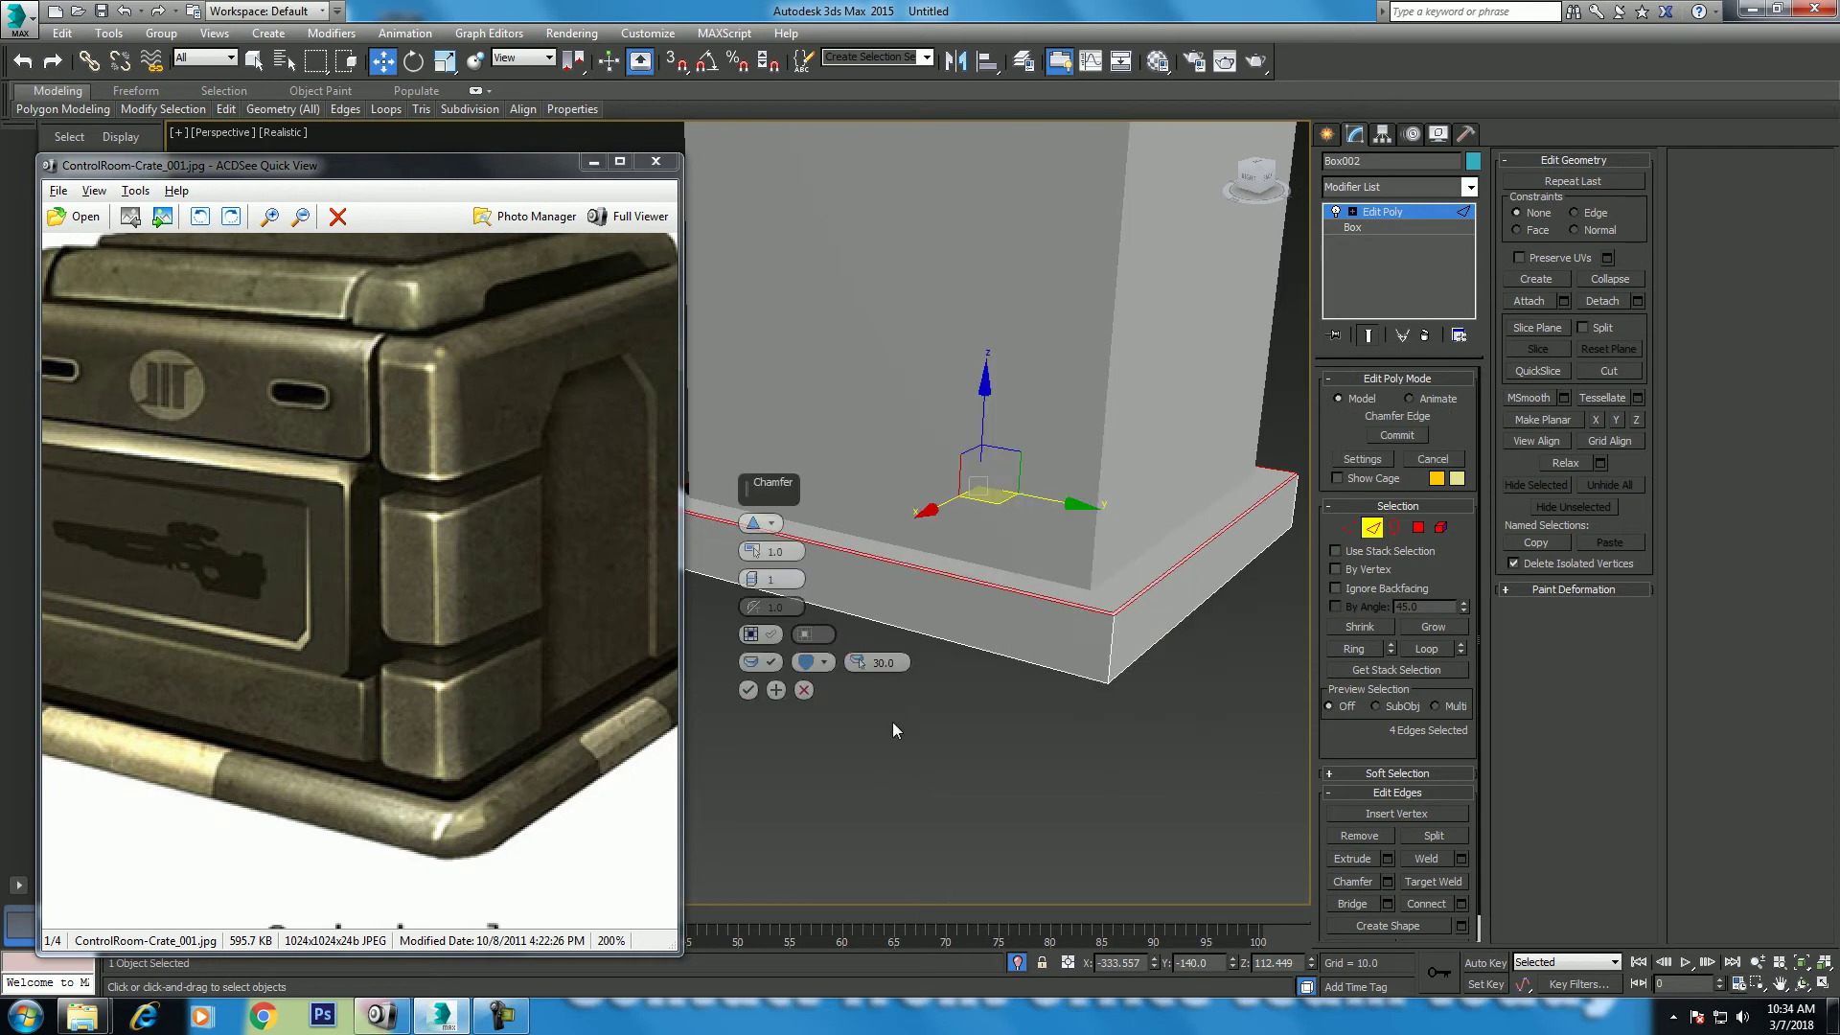
pyautogui.moveTo(763, 556); pyautogui.dragTo(757, 475)
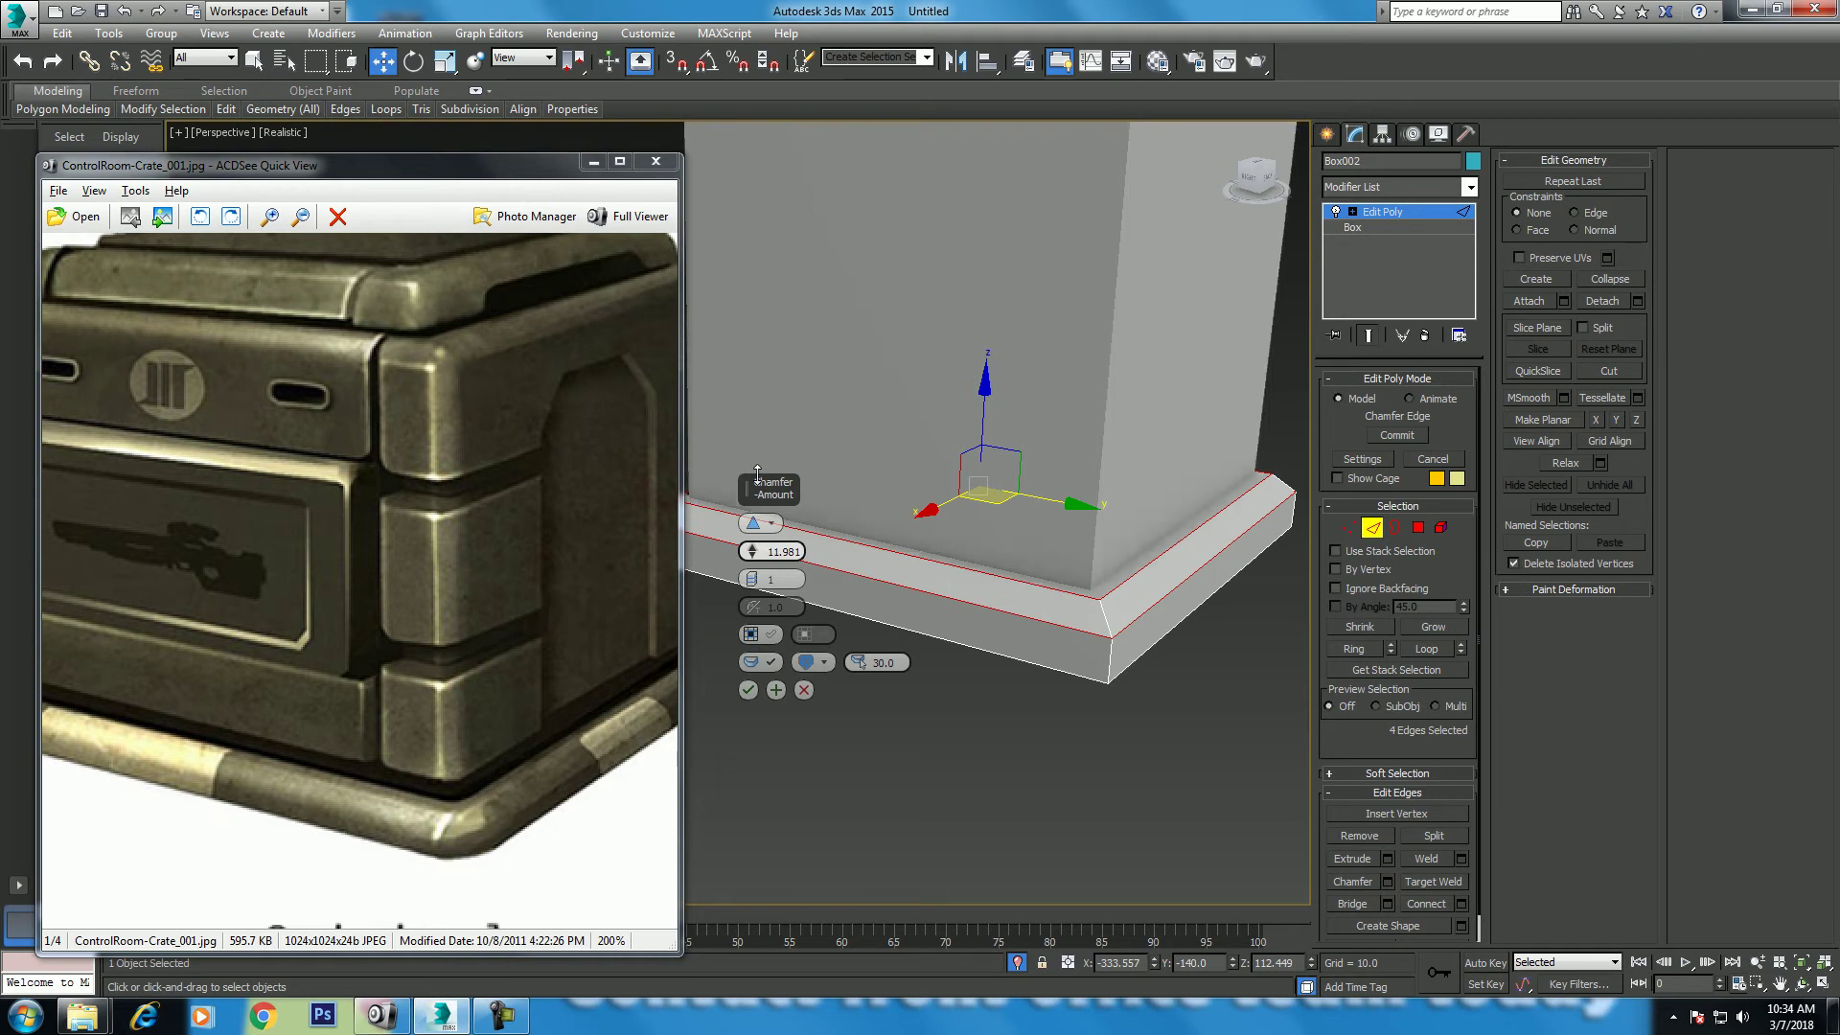
pyautogui.moveTo(754, 472); pyautogui.dragTo(754, 463)
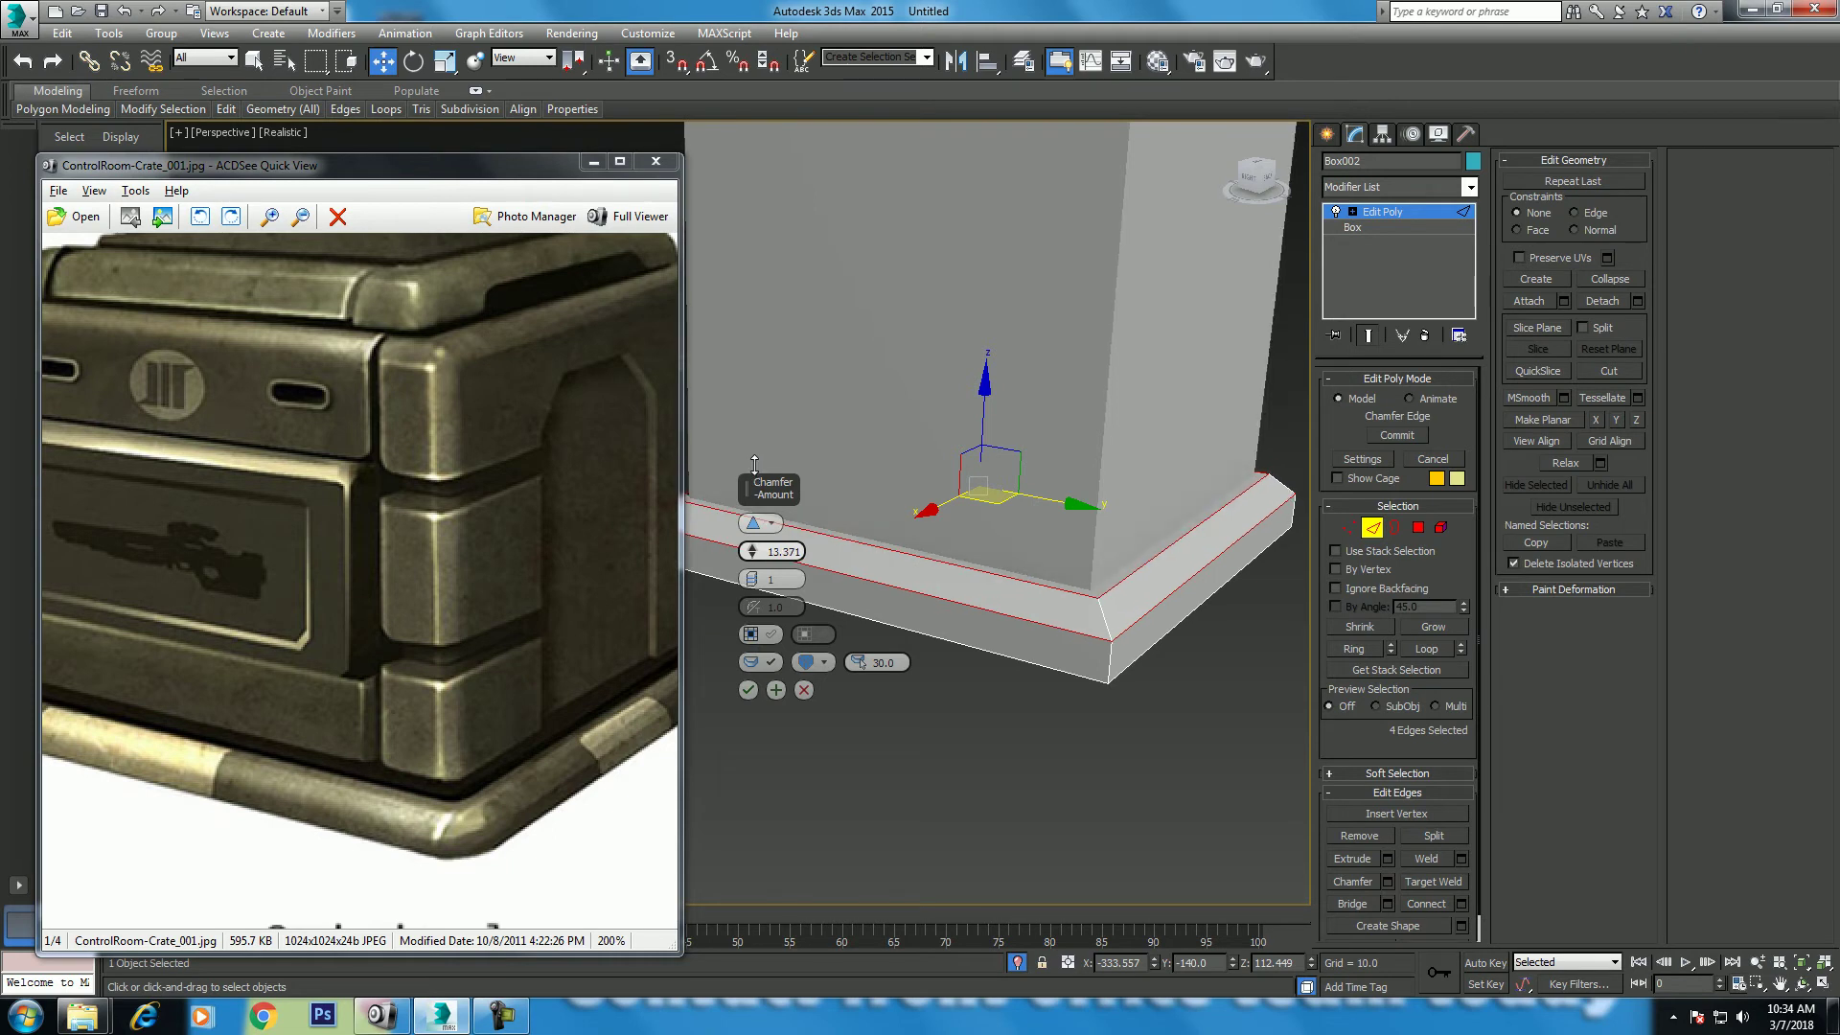
pyautogui.moveTo(754, 586); pyautogui.dragTo(754, 576)
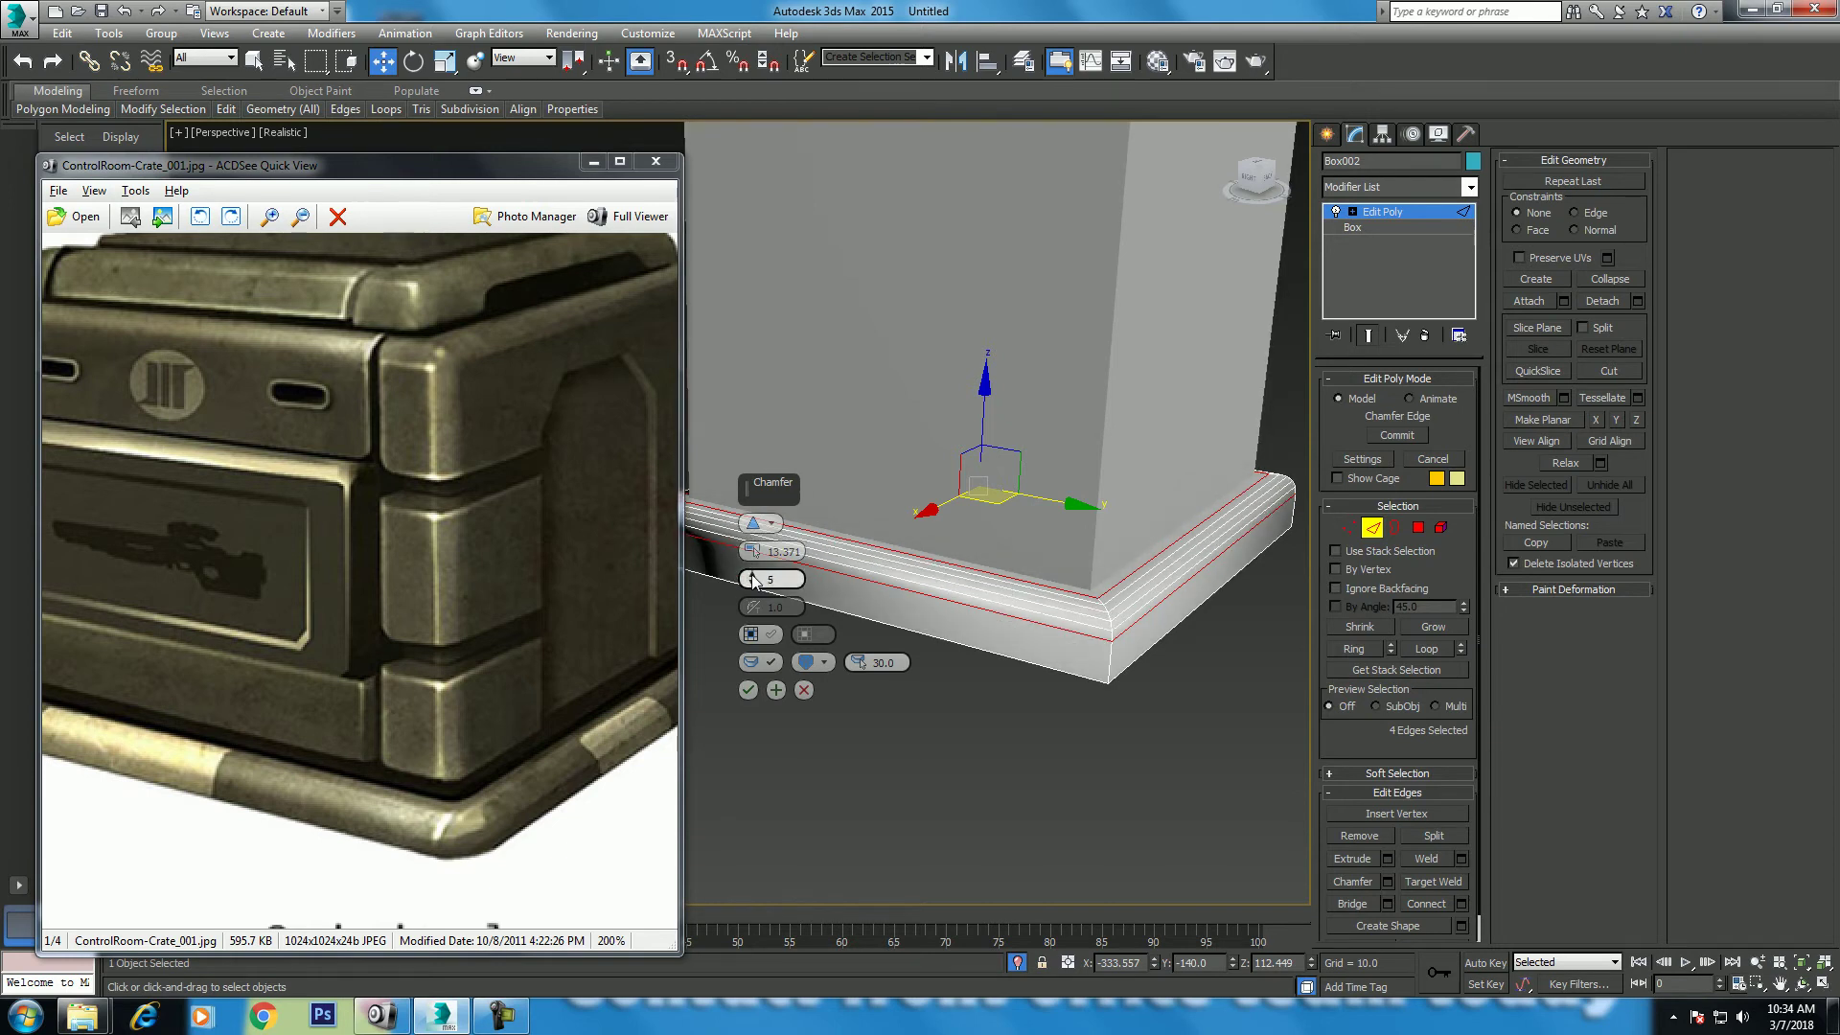
pyautogui.click(748, 689)
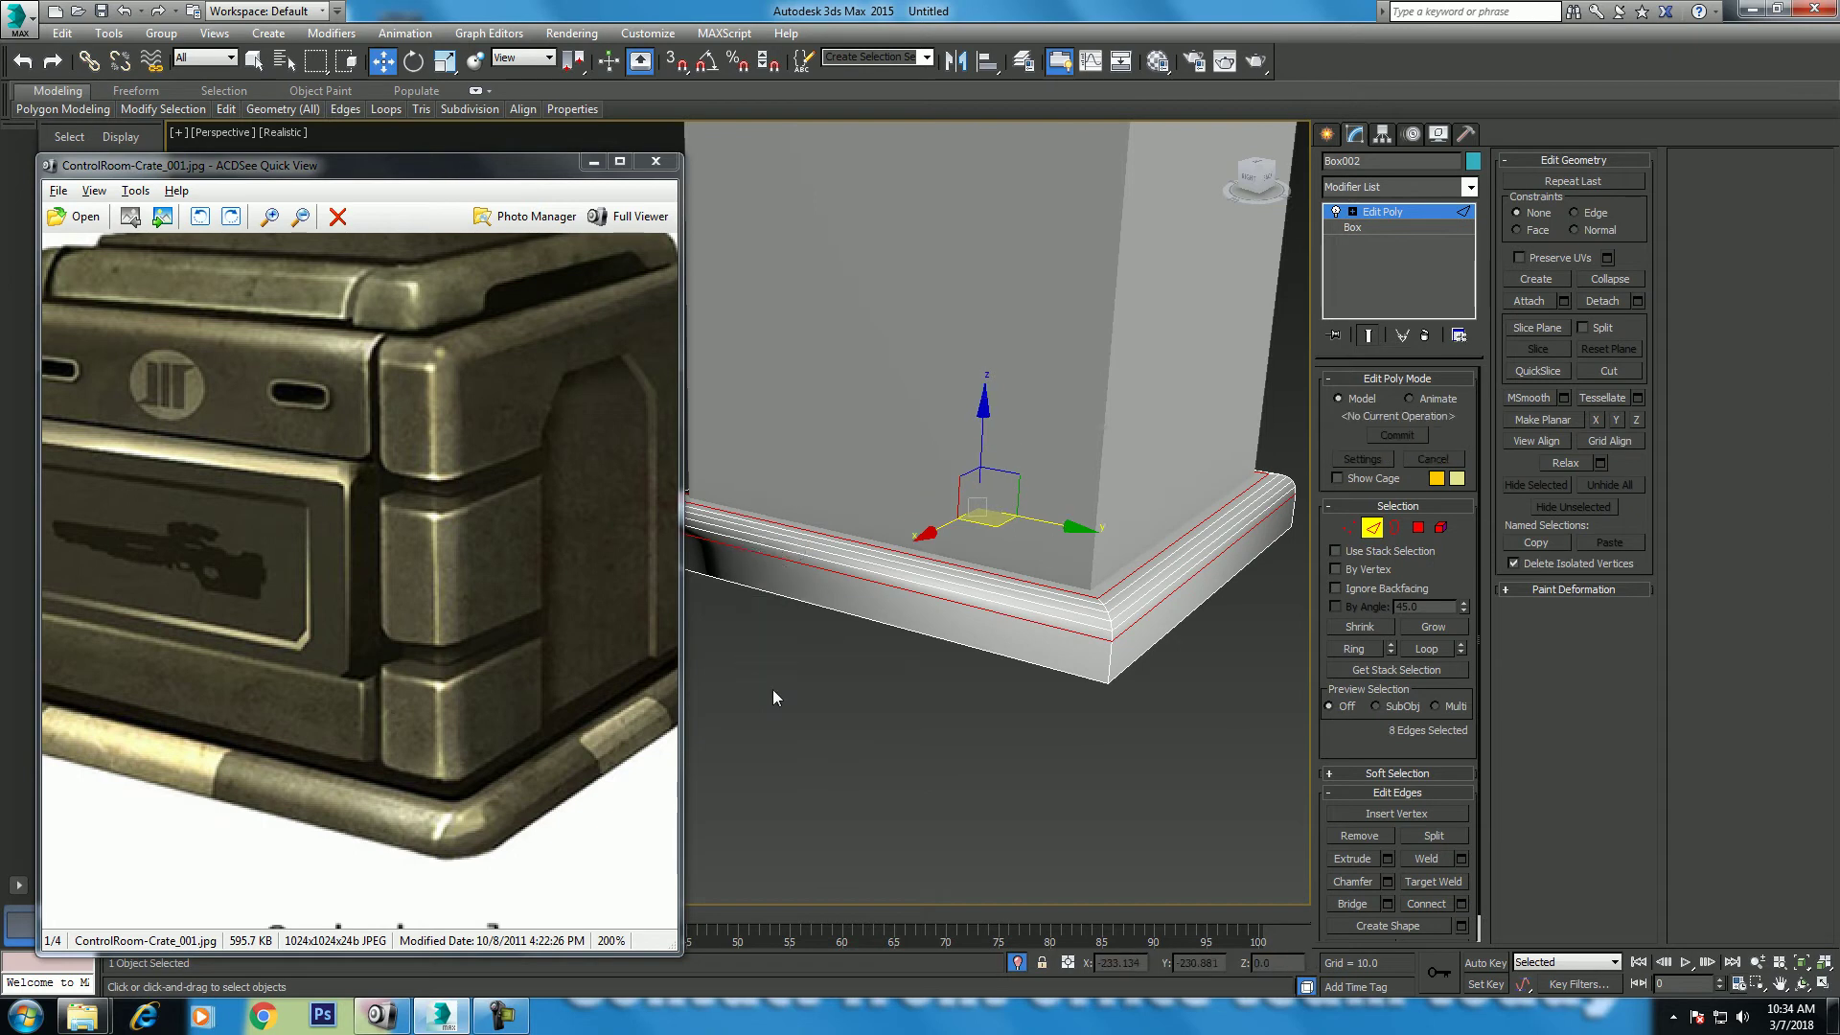
# Step: Select a vertical corner edge of the base and extend it to the ring of corner edges
pyautogui.click(1114, 670)
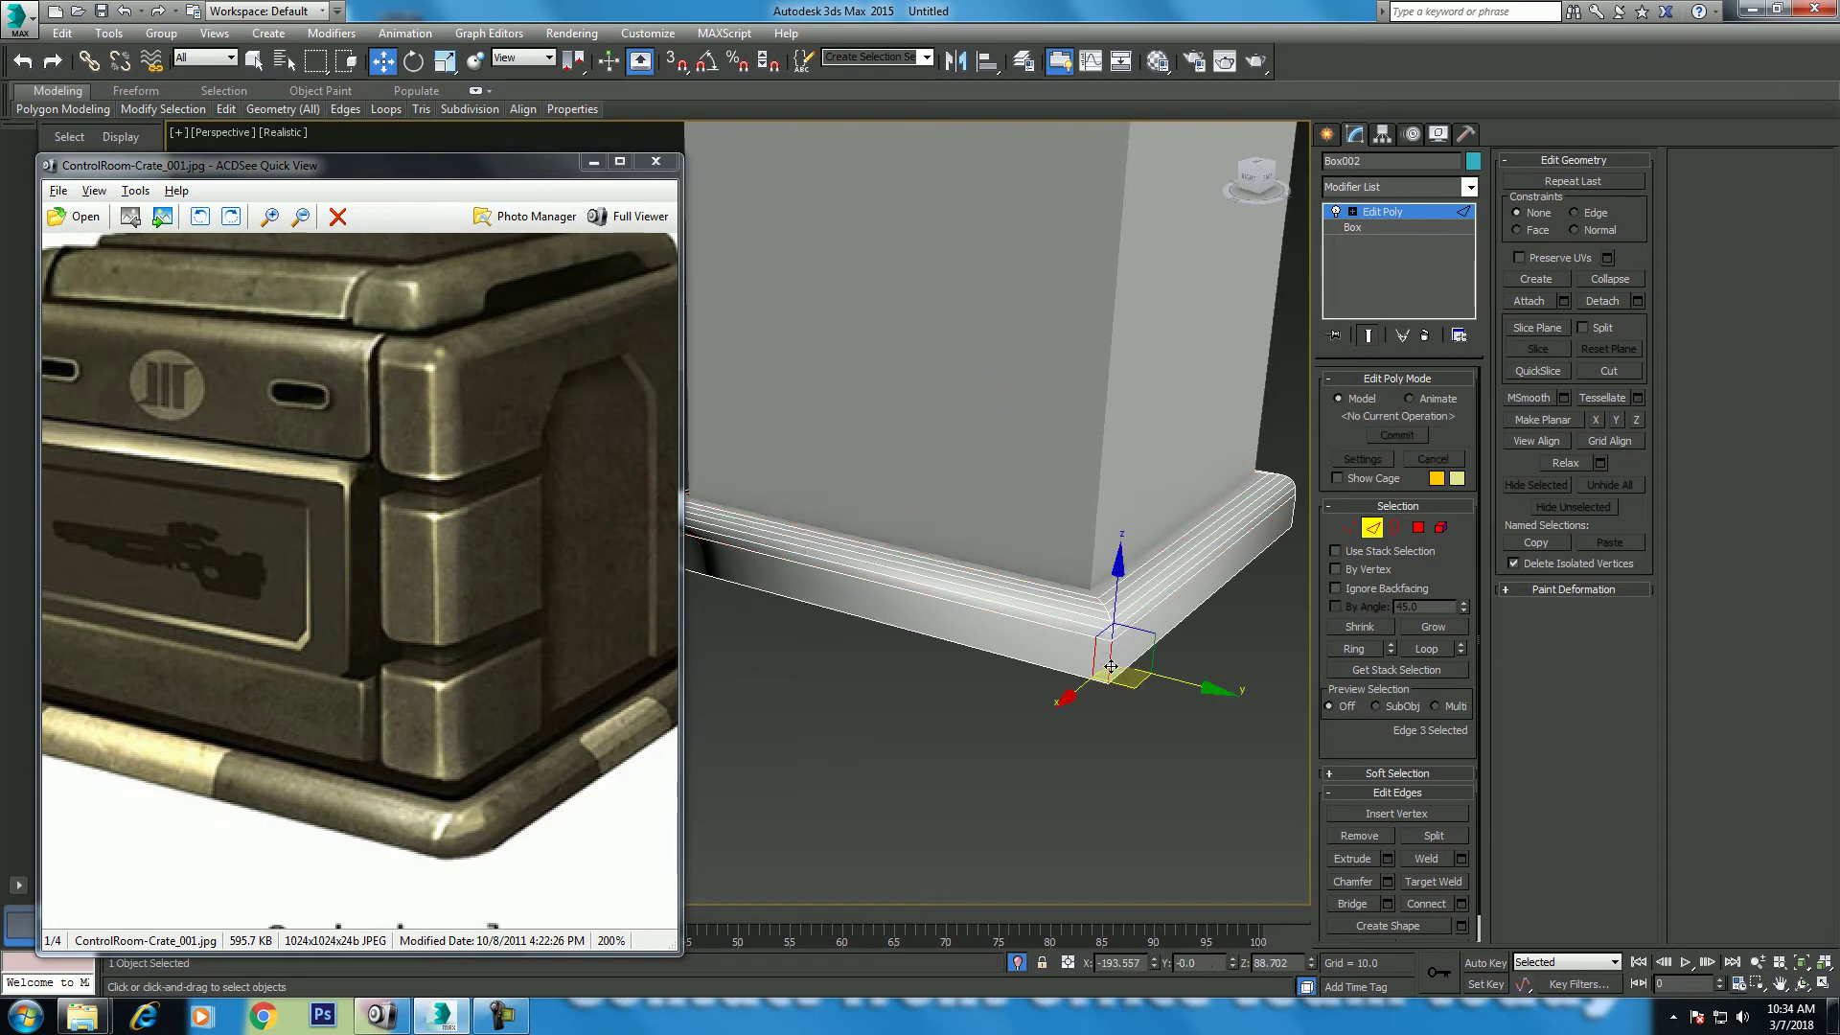
pyautogui.click(1366, 649)
pyautogui.keyDown('alt'); pyautogui.moveTo(1006, 766); pyautogui.dragTo(1102, 757, button='middle'); pyautogui.keyUp('alt')
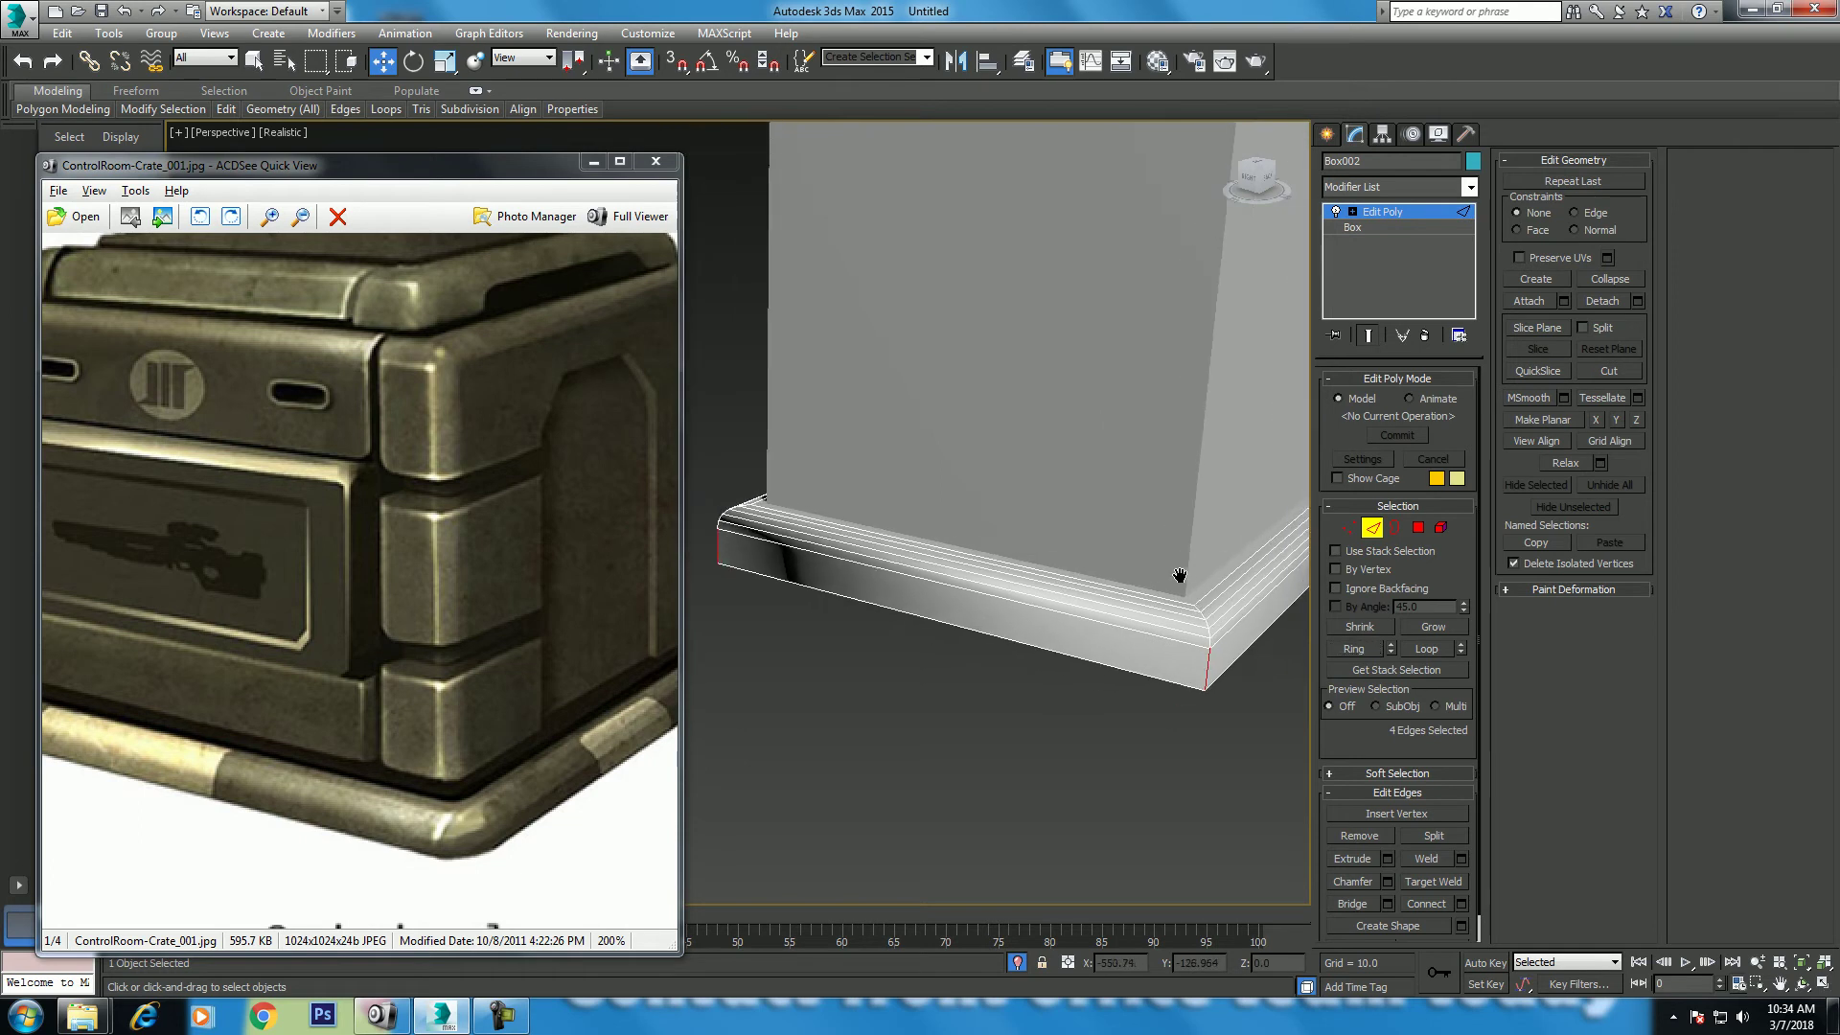
# Step: Chamfer all vertical corner edges of the base, widening the amount from 14 toward 20.7
pyautogui.click(1428, 648)
pyautogui.moveTo(1136, 660); pyautogui.dragTo(1026, 659, button='middle')
pyautogui.rightClick(1096, 634)
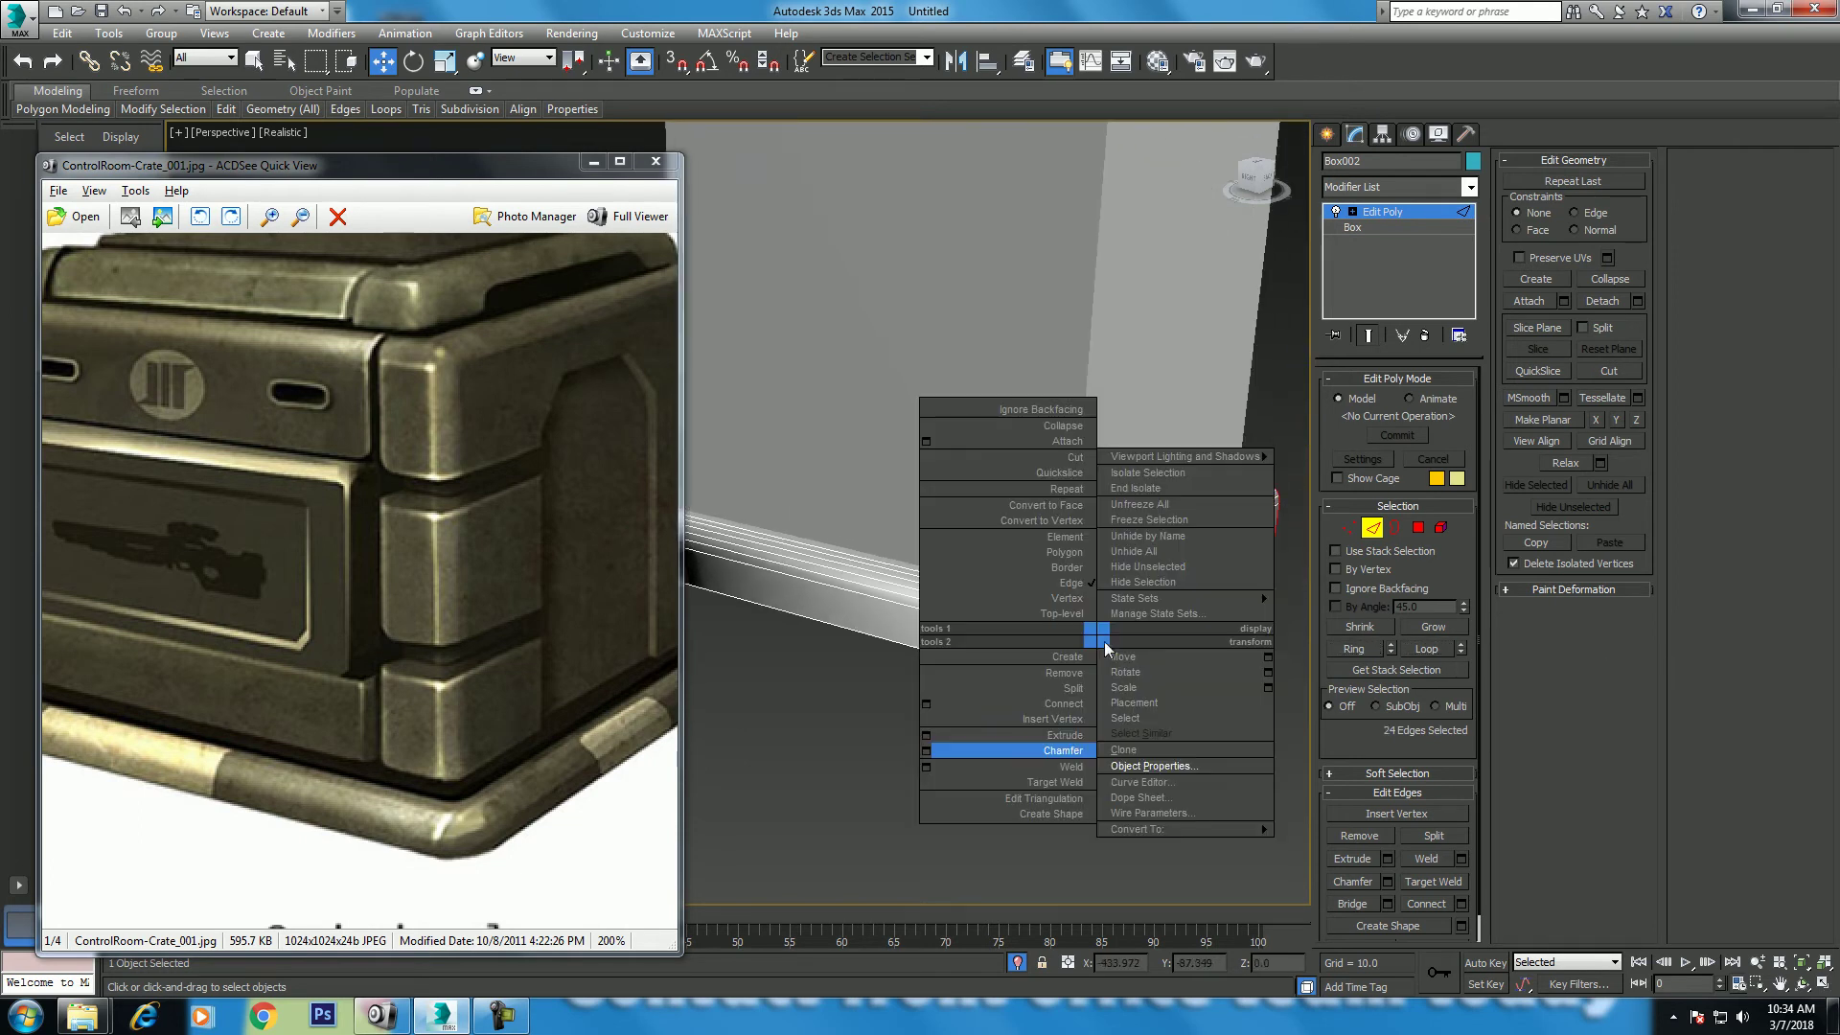
pyautogui.click(1053, 751)
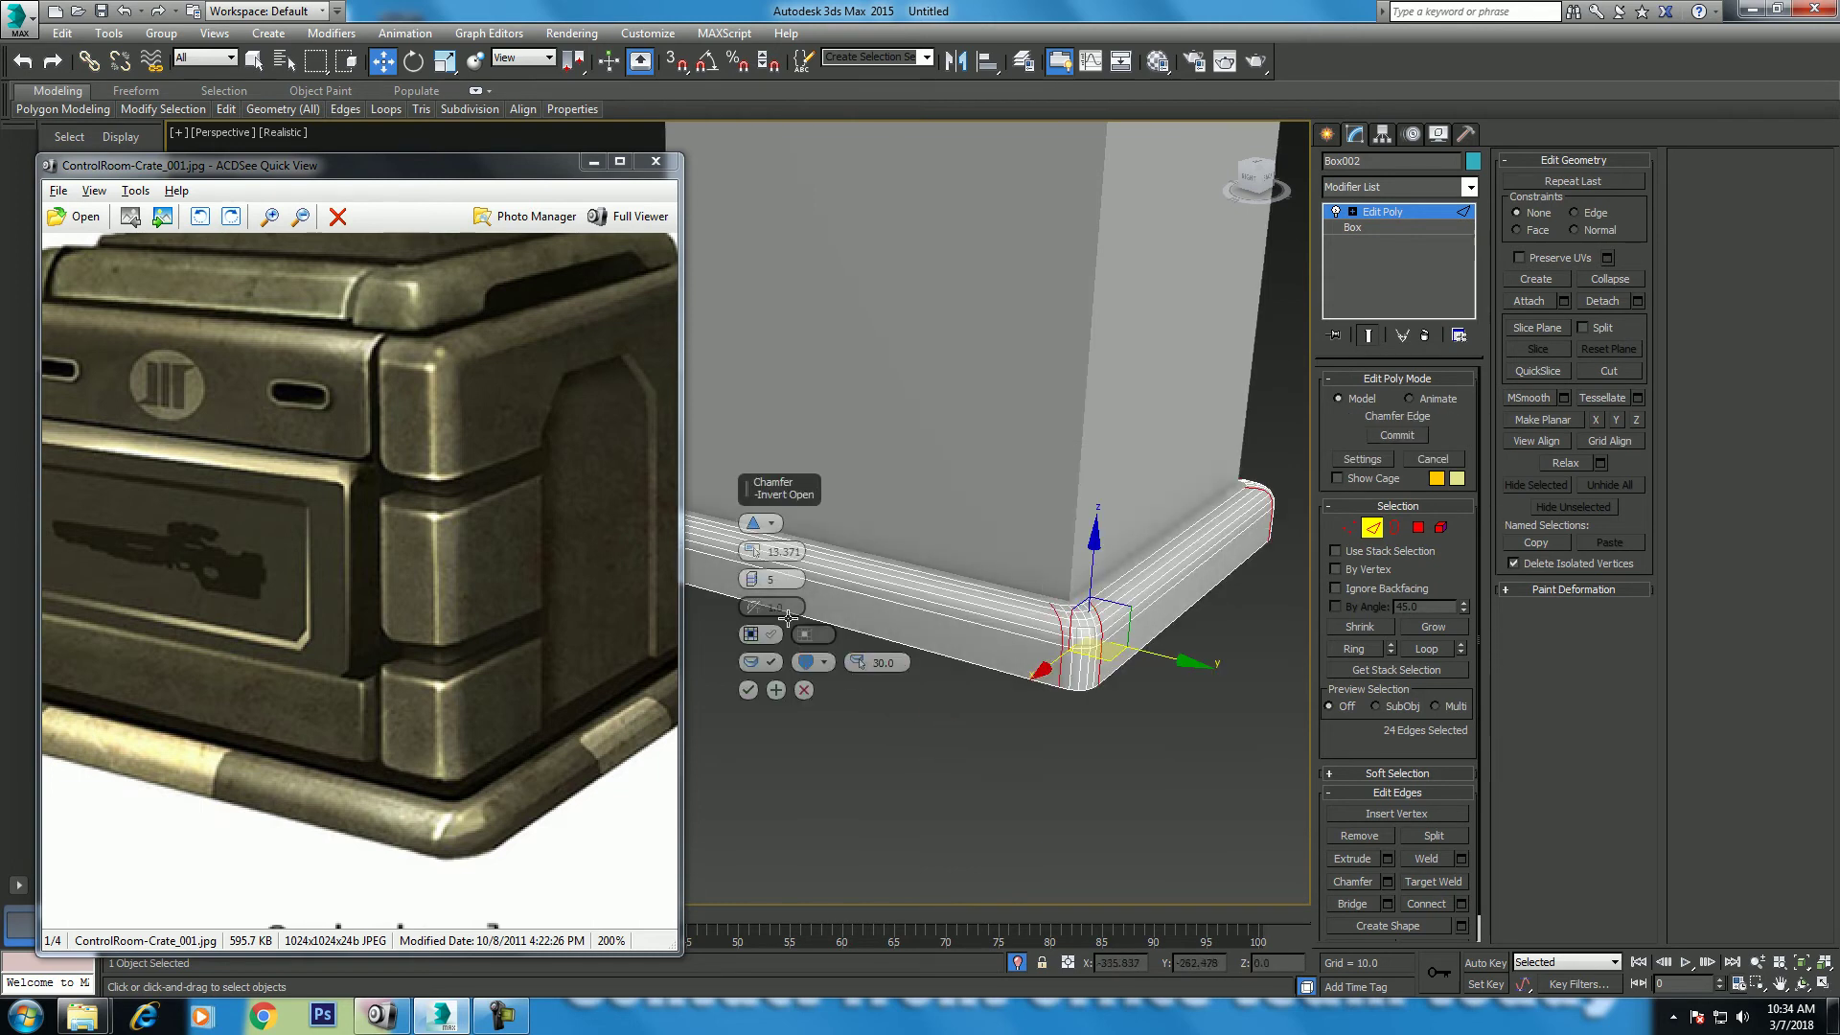
pyautogui.write('14')
pyautogui.press('Return')
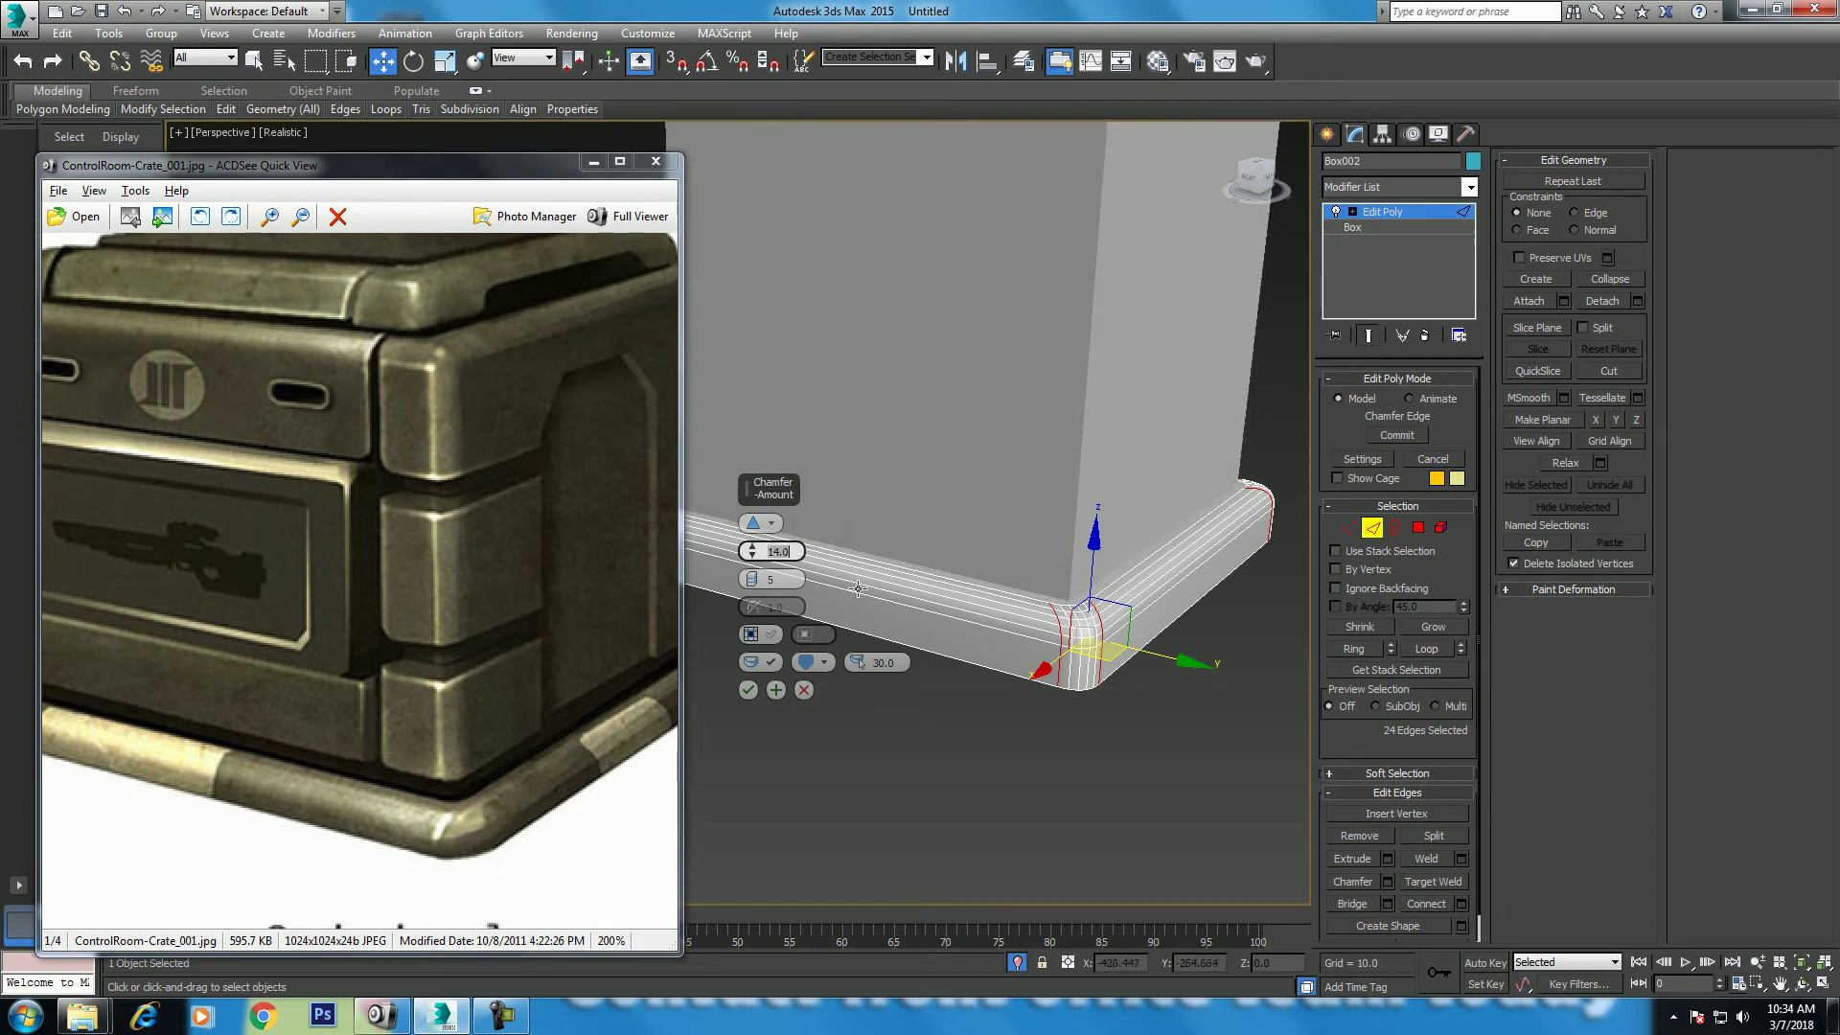
pyautogui.moveTo(753, 555)
pyautogui.mouseDown()
pyautogui.moveTo(741, 513)
pyautogui.moveTo(758, 497)
pyautogui.mouseUp()
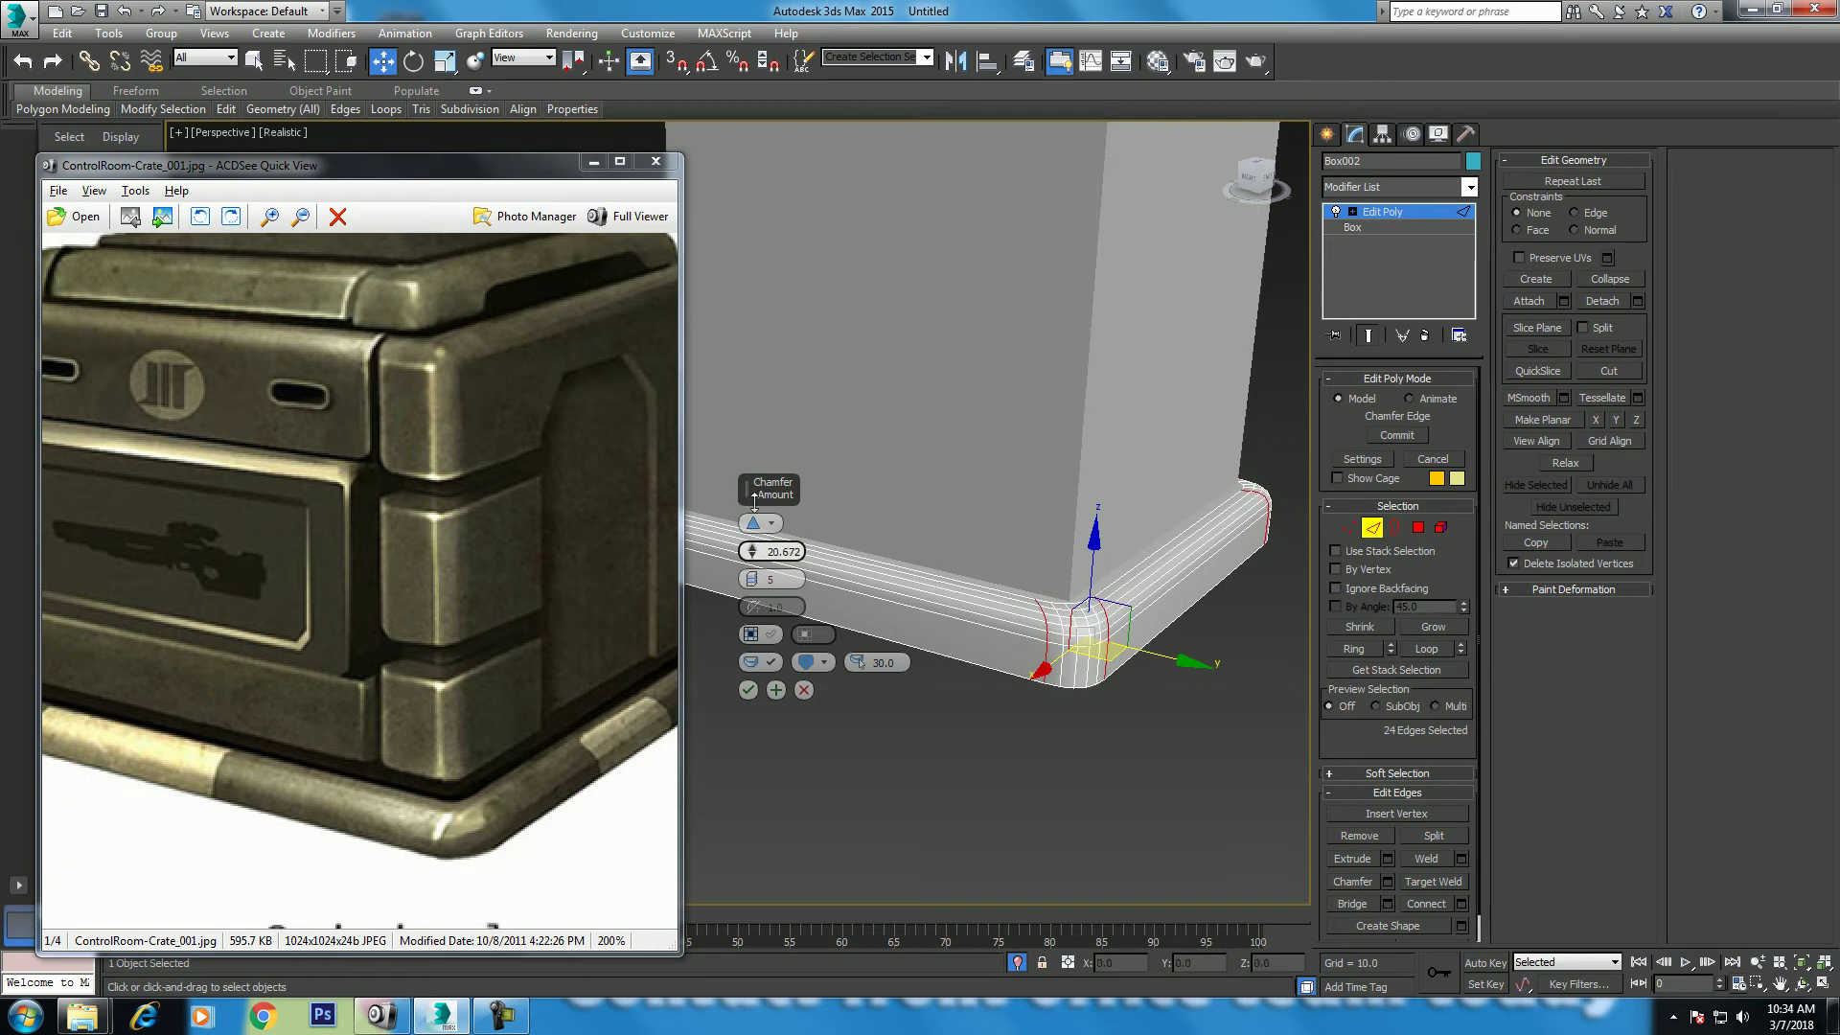
# Step: Commit the corner chamfer at about 20.4 and select the base's bottom polygon
pyautogui.moveTo(758, 497); pyautogui.dragTo(759, 517)
pyautogui.click(759, 686)
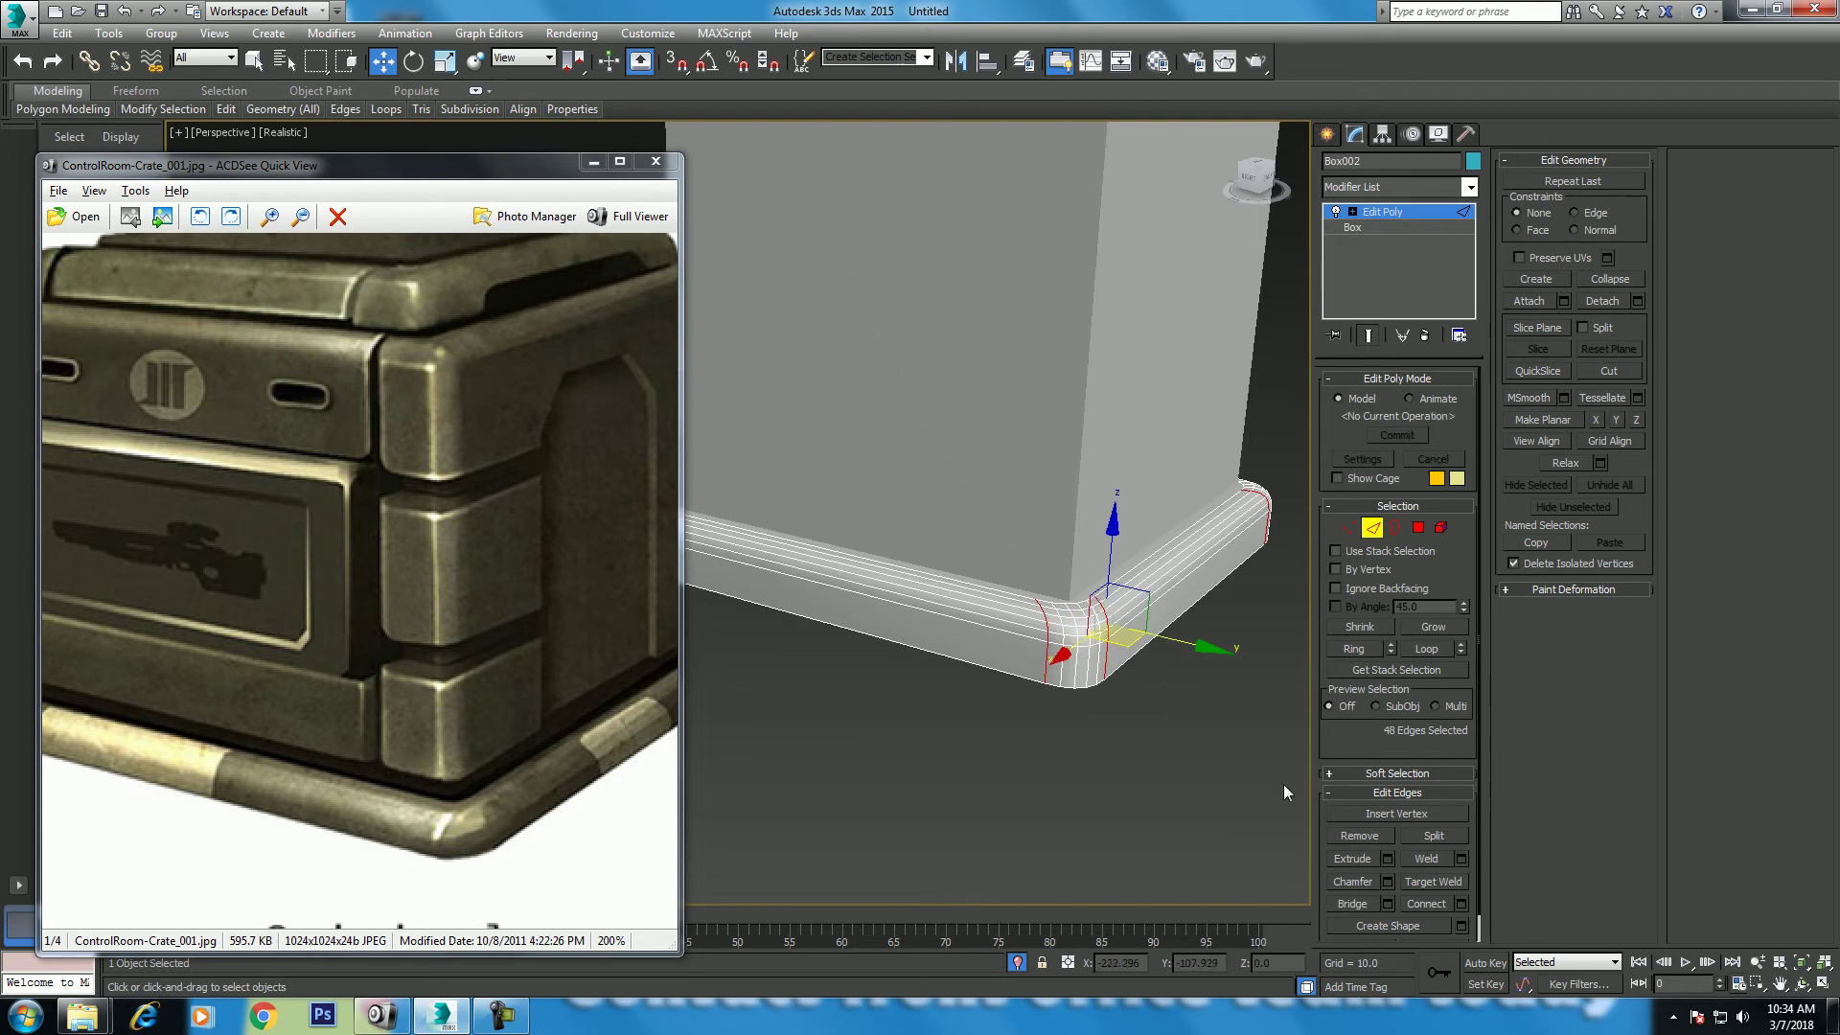
pyautogui.click(1801, 984)
pyautogui.moveTo(876, 436); pyautogui.dragTo(869, 394)
pyautogui.rightClick(869, 394)
pyautogui.click(1418, 527)
pyautogui.click(1004, 530)
# Step: Raise the bottom polygon in Front view to thin the base, then return to object level and deselect
pyautogui.keyDown('alt'); pyautogui.moveTo(1004, 530); pyautogui.dragTo(1072, 542, button='middle'); pyautogui.keyUp('alt')
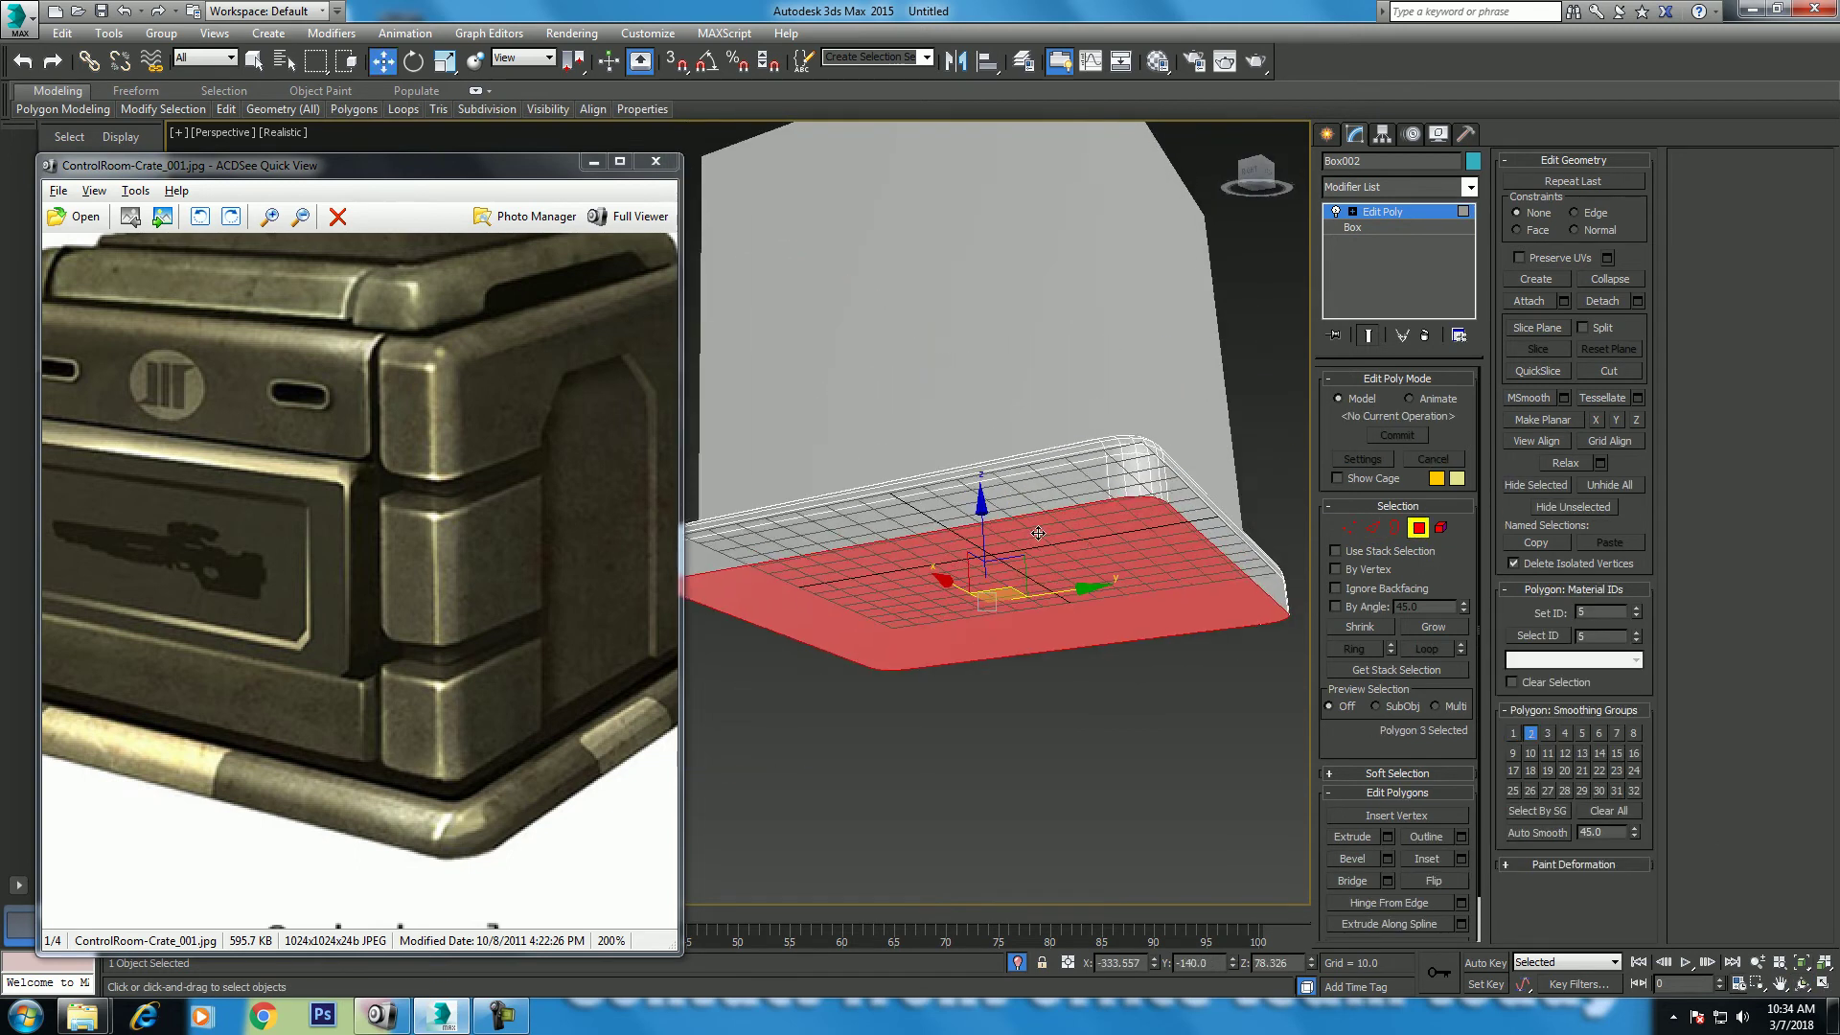
pyautogui.press('f')
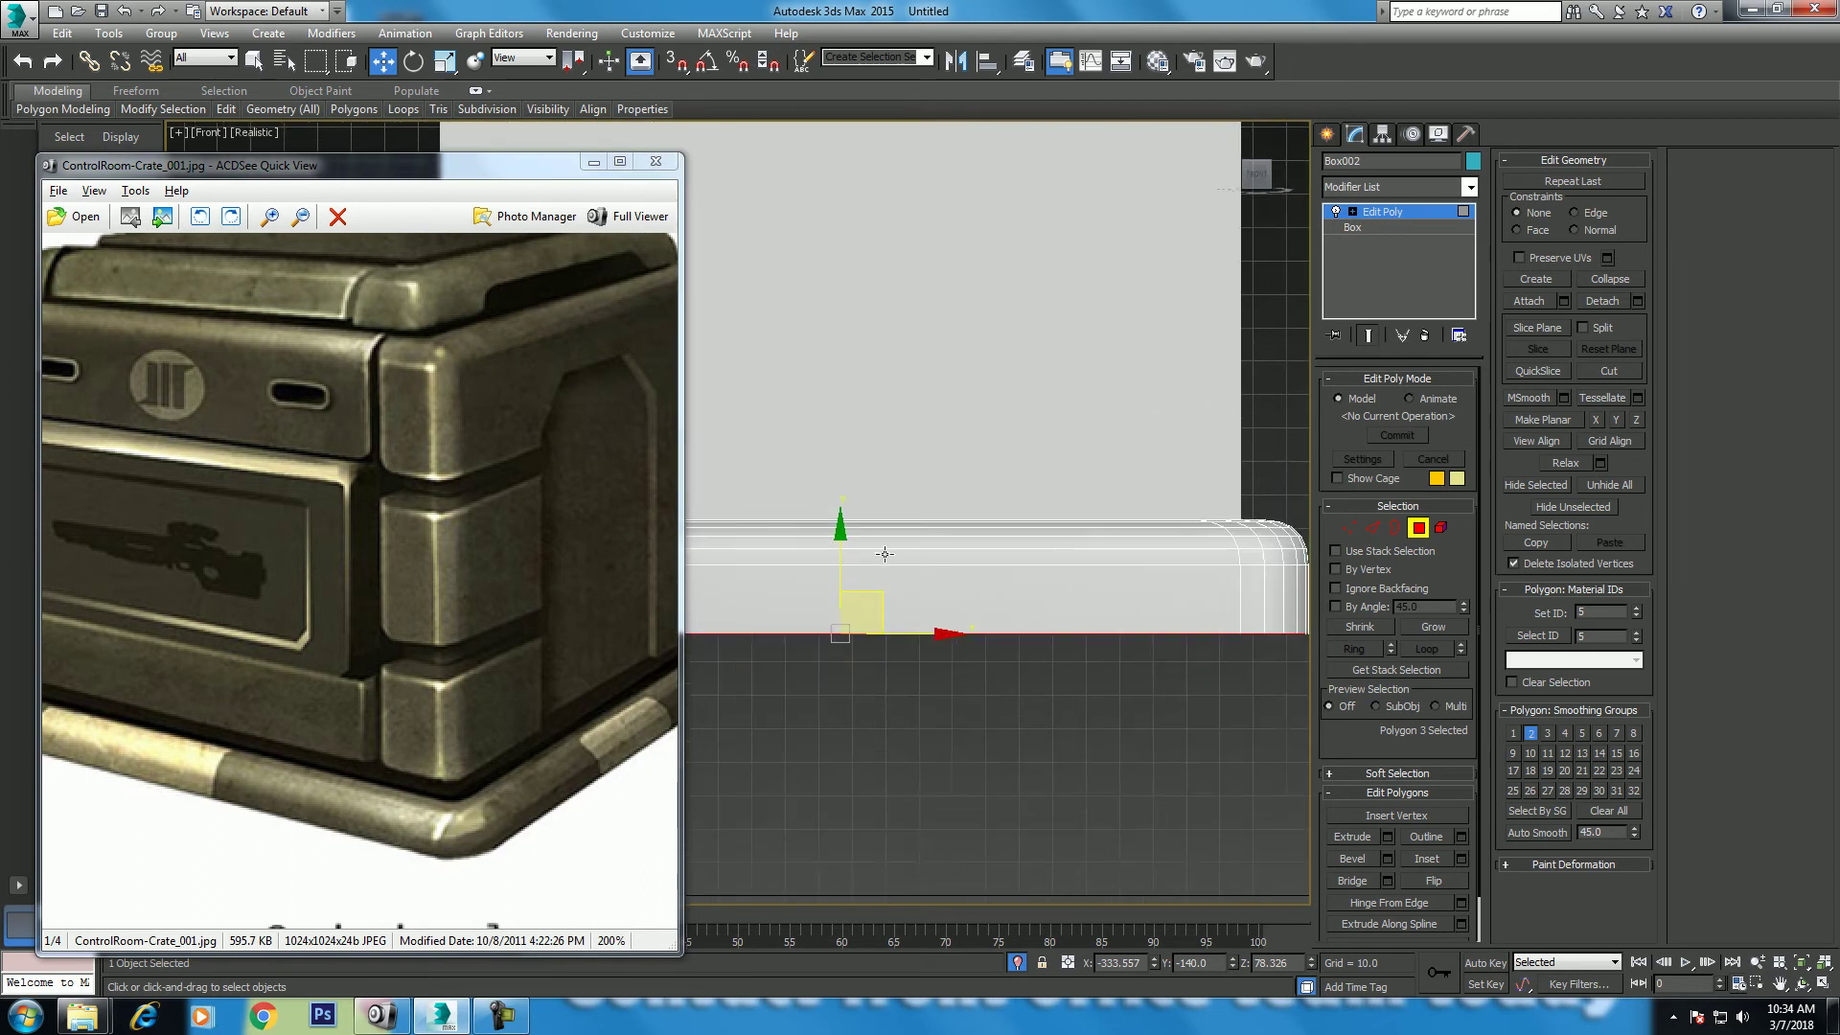
pyautogui.moveTo(842, 533); pyautogui.dragTo(837, 511)
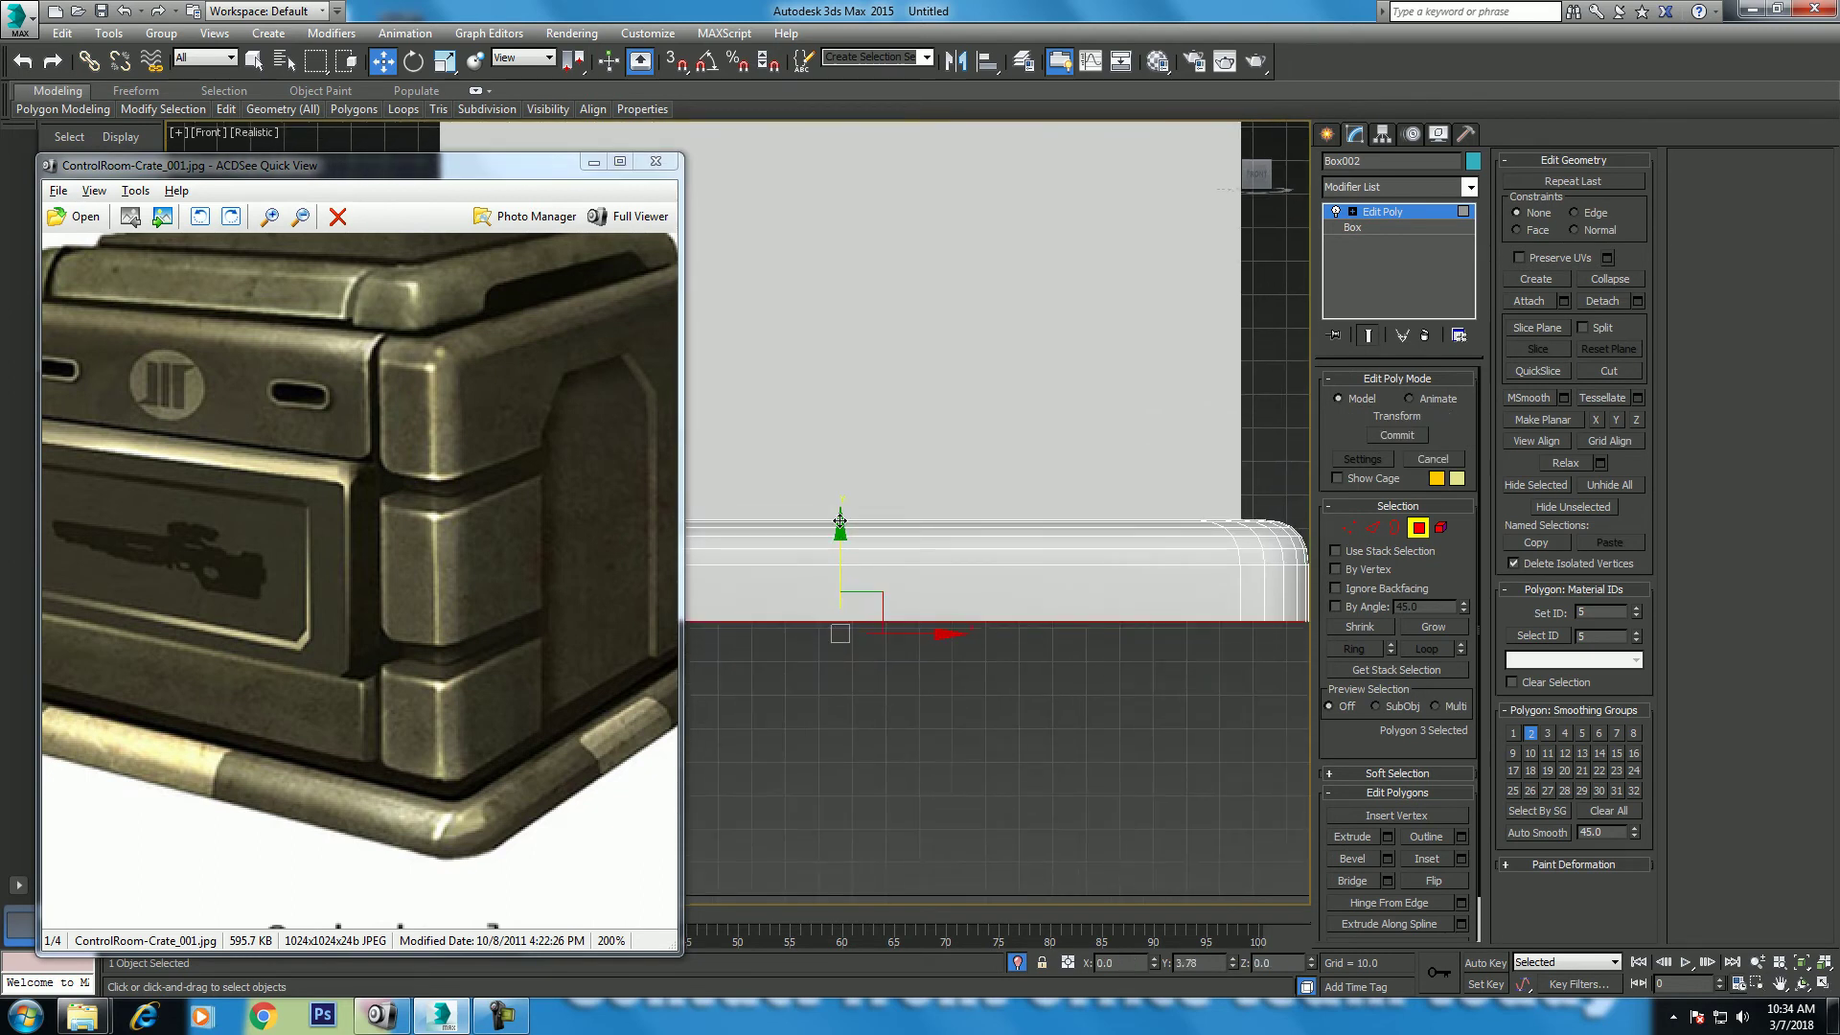
pyautogui.scroll(-3, 969, 733)
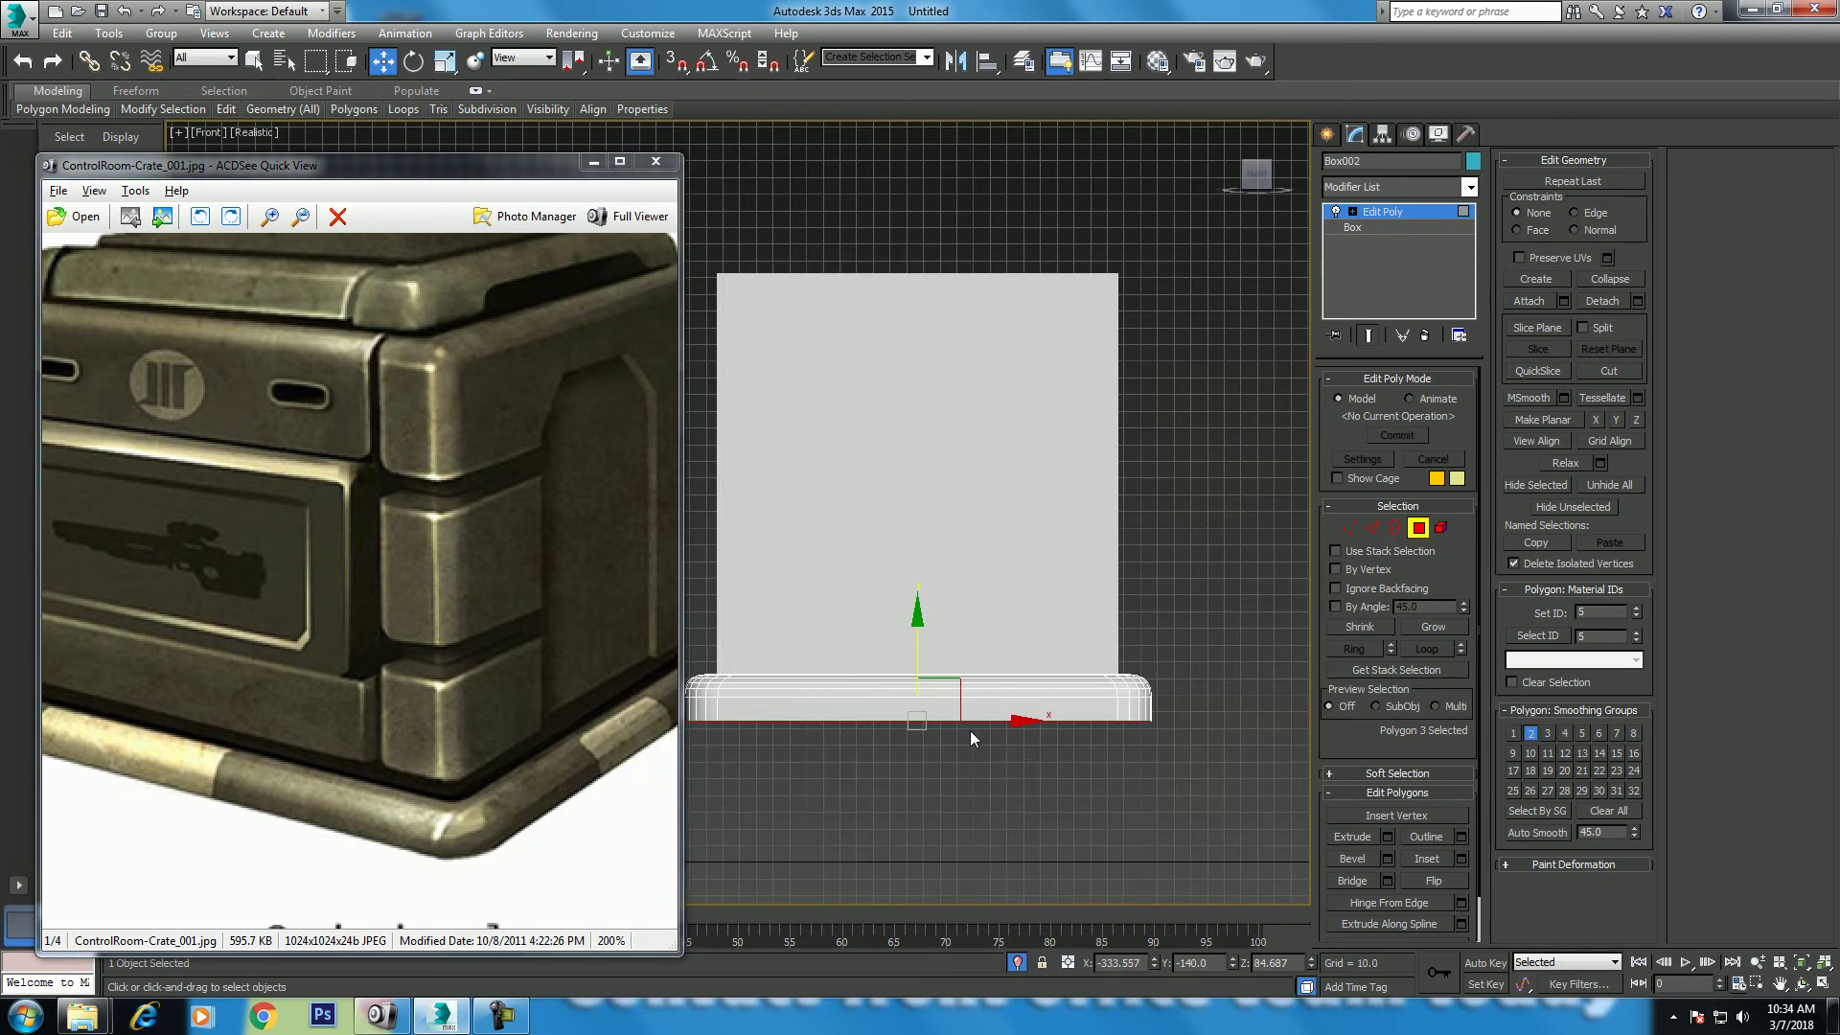
pyautogui.press('p')
pyautogui.click(1801, 982)
pyautogui.moveTo(937, 592)
pyautogui.mouseDown()
pyautogui.moveTo(983, 572)
pyautogui.moveTo(941, 551)
pyautogui.mouseUp()
pyautogui.rightClick(941, 552)
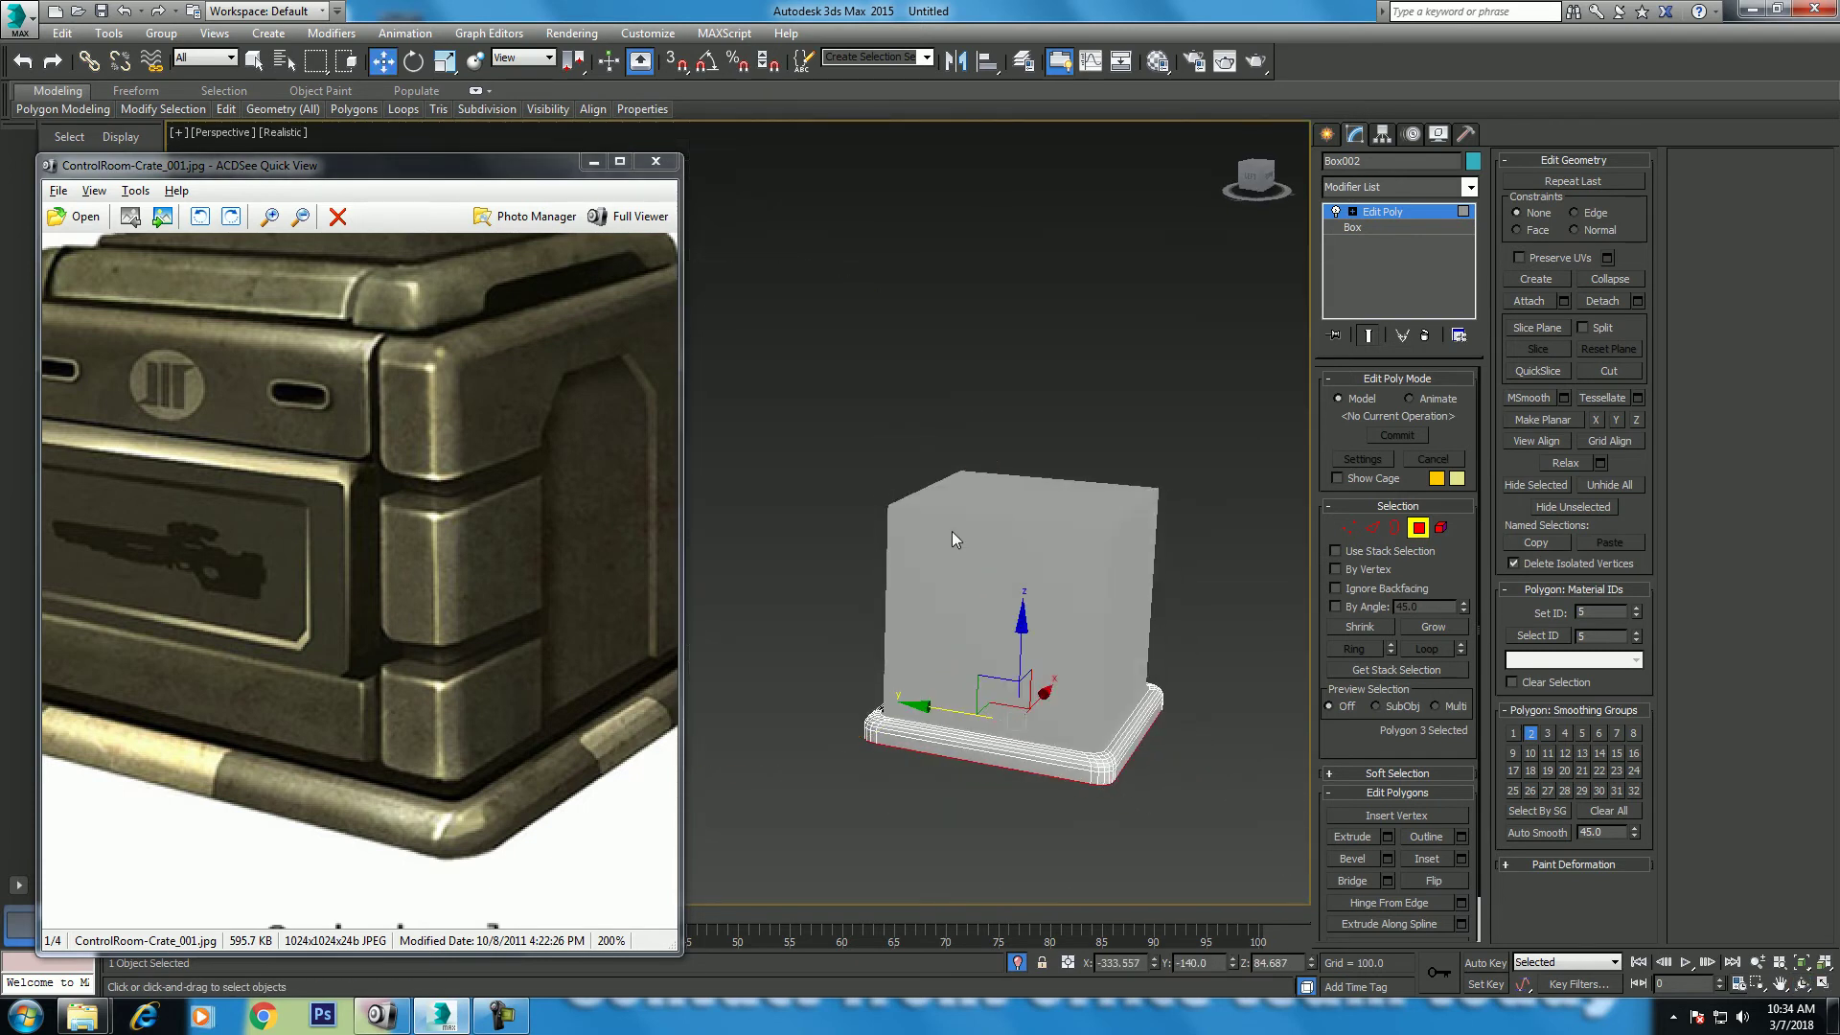
pyautogui.click(922, 506)
pyautogui.click(1194, 710)
# Step: Give the 14 - Default material a Specular Level of 56 in the Material Editor
pyautogui.moveTo(1194, 710); pyautogui.dragTo(1141, 707, button='middle')
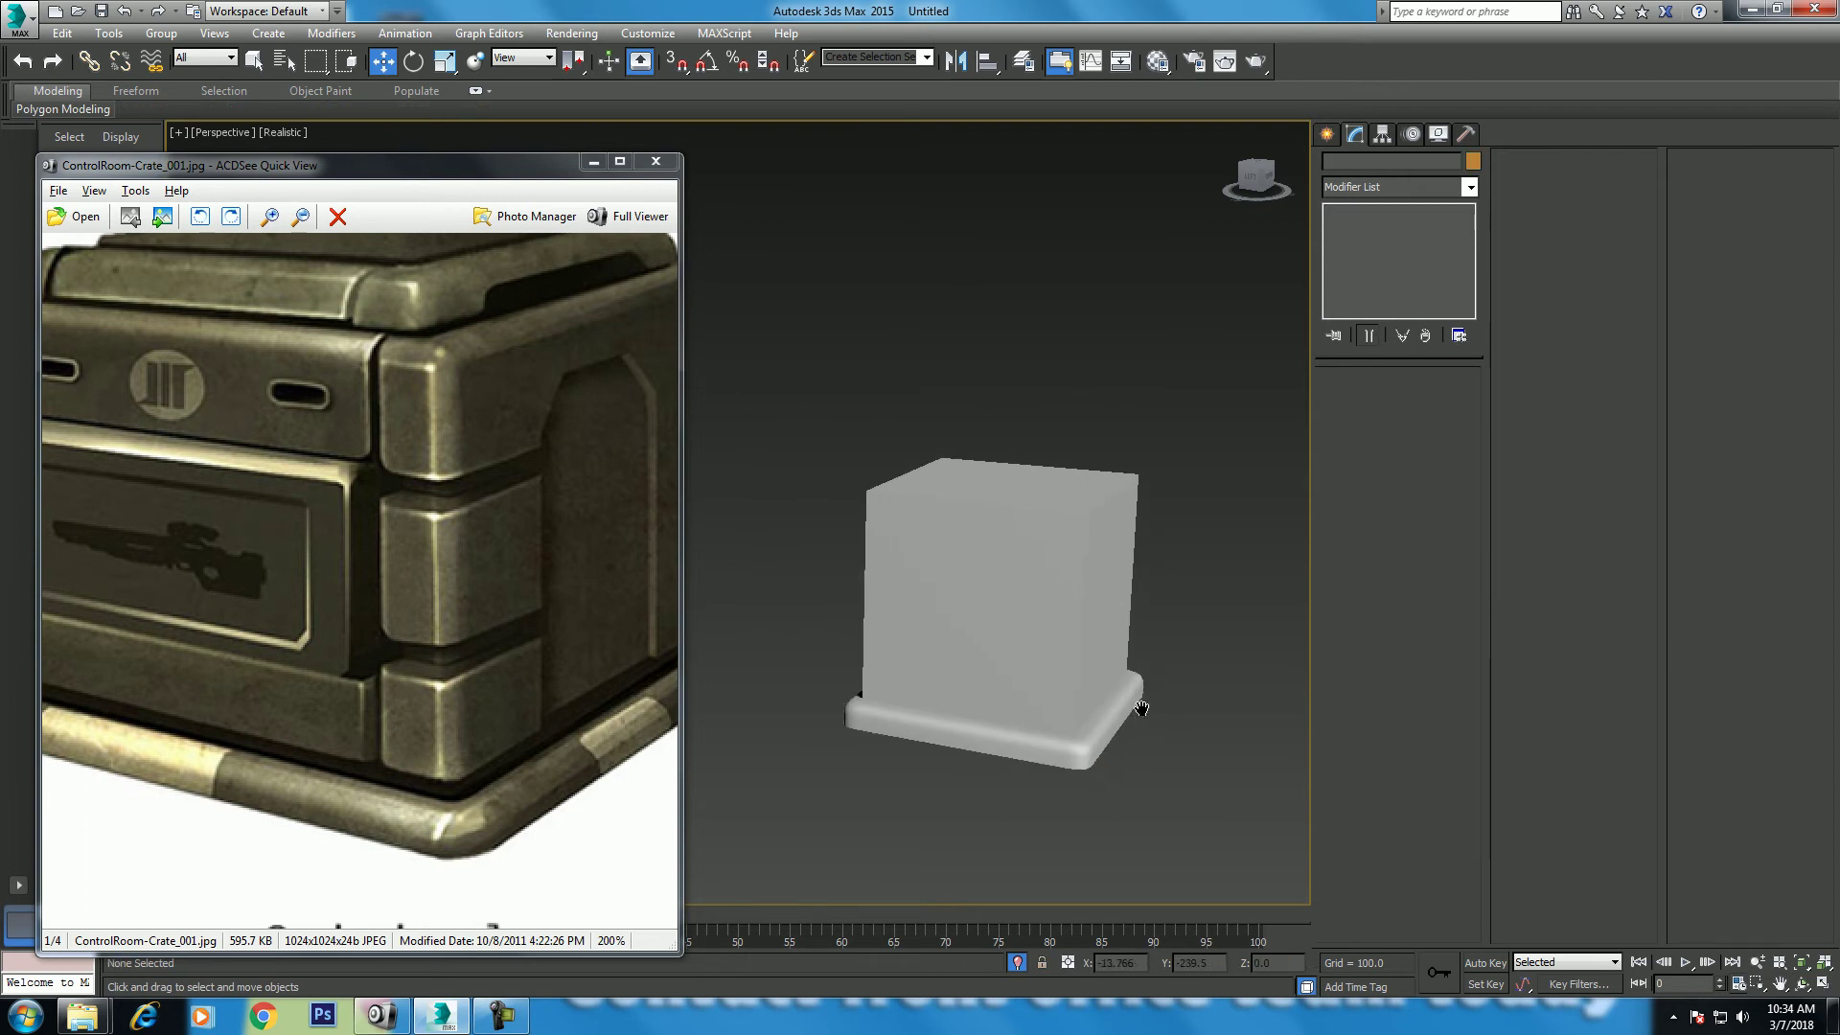
pyautogui.press('m')
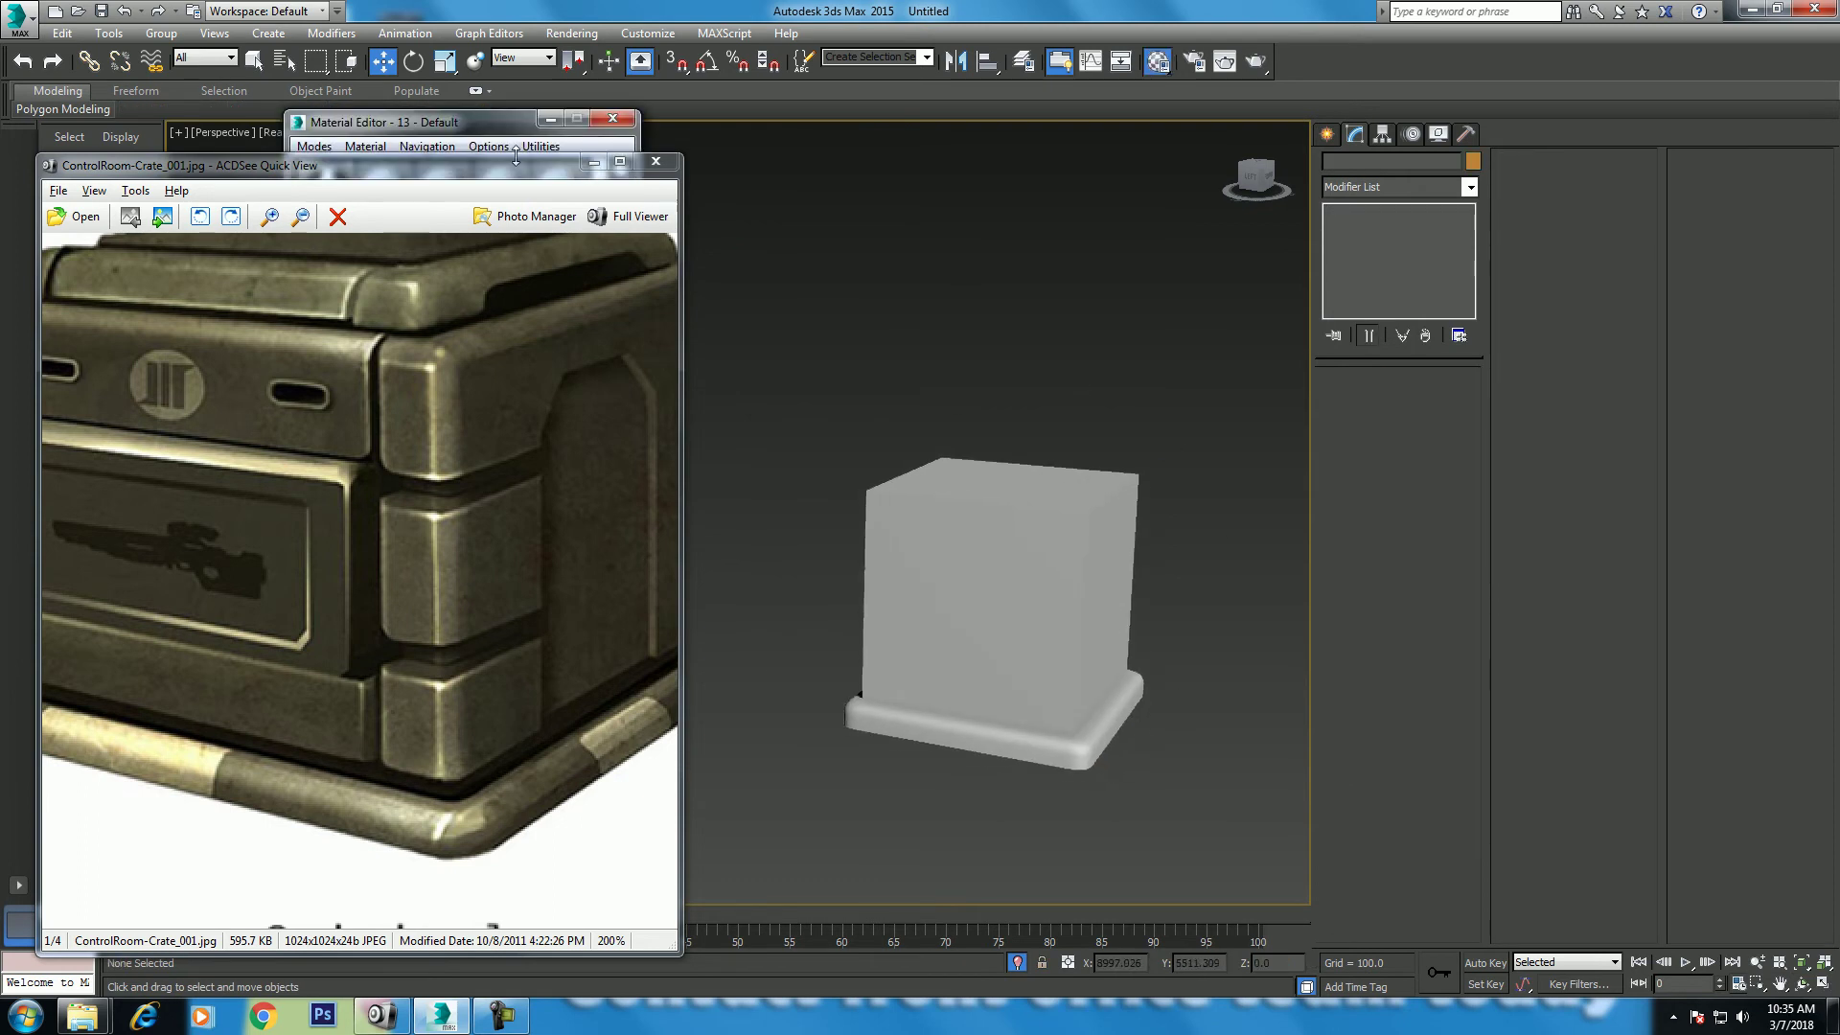
pyautogui.moveTo(467, 132); pyautogui.dragTo(1276, 134)
pyautogui.click(1198, 330)
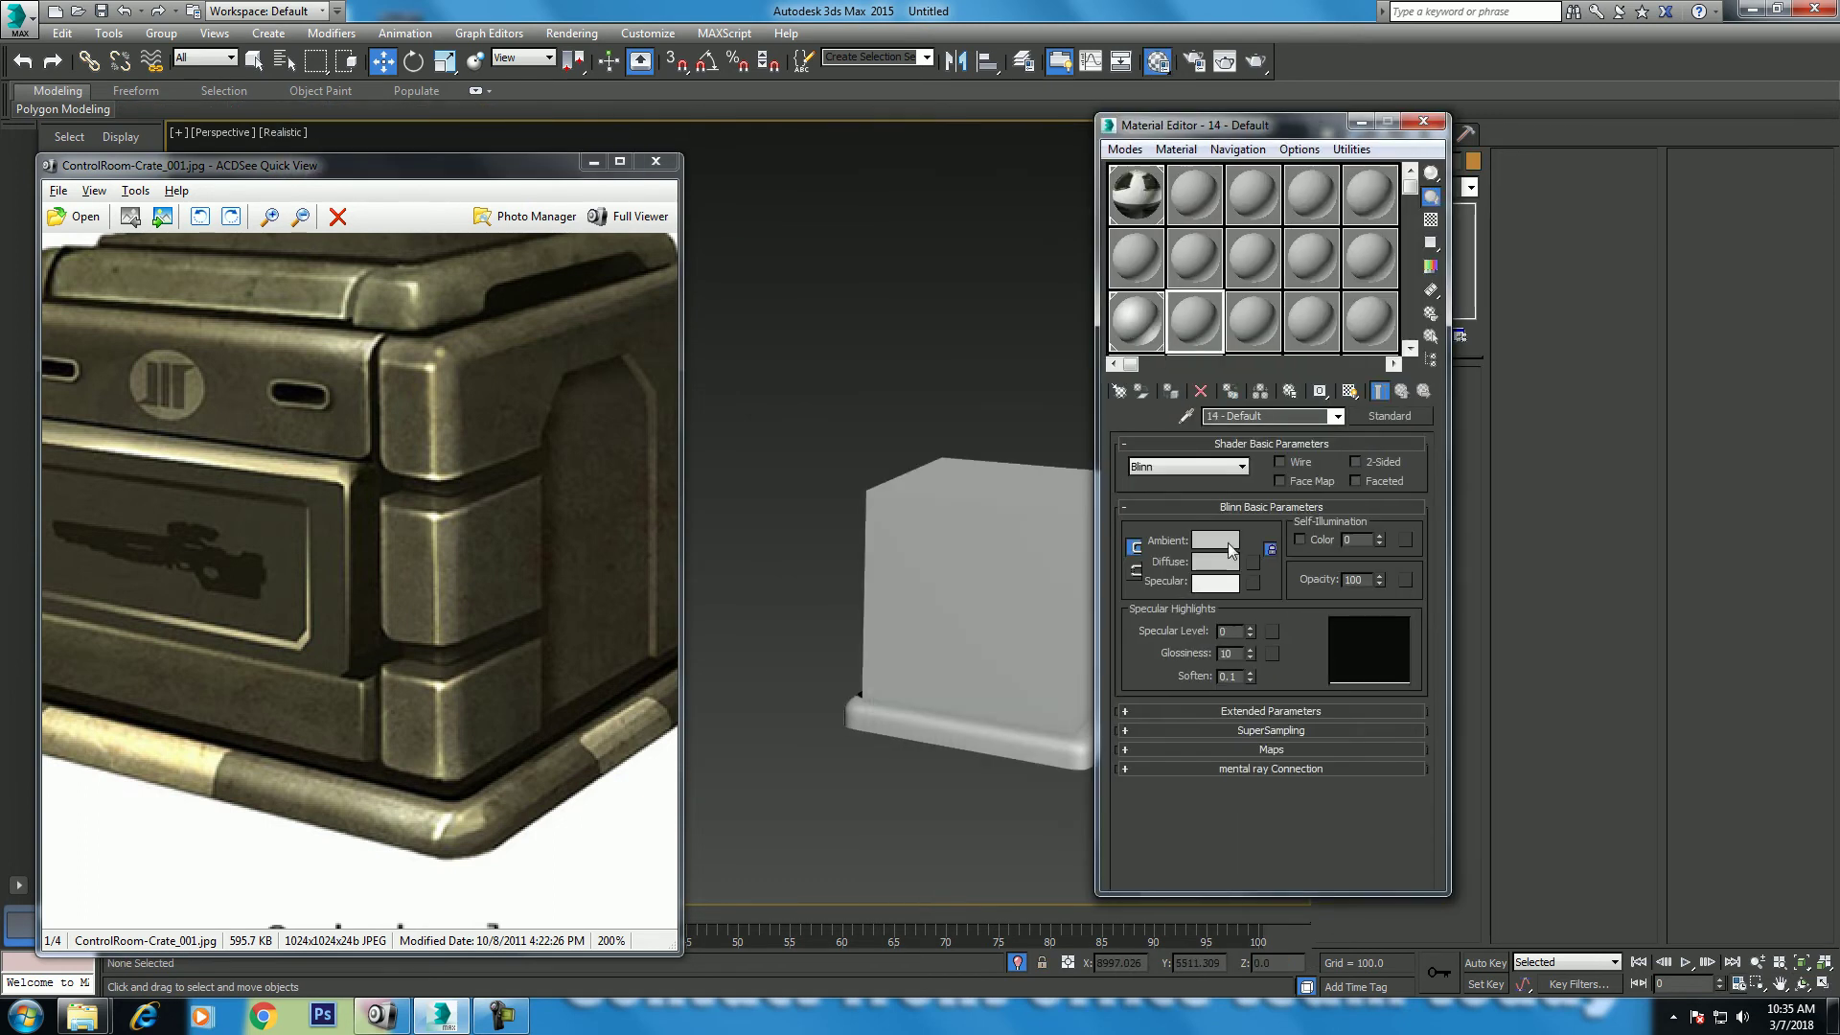
pyautogui.click(1077, 741)
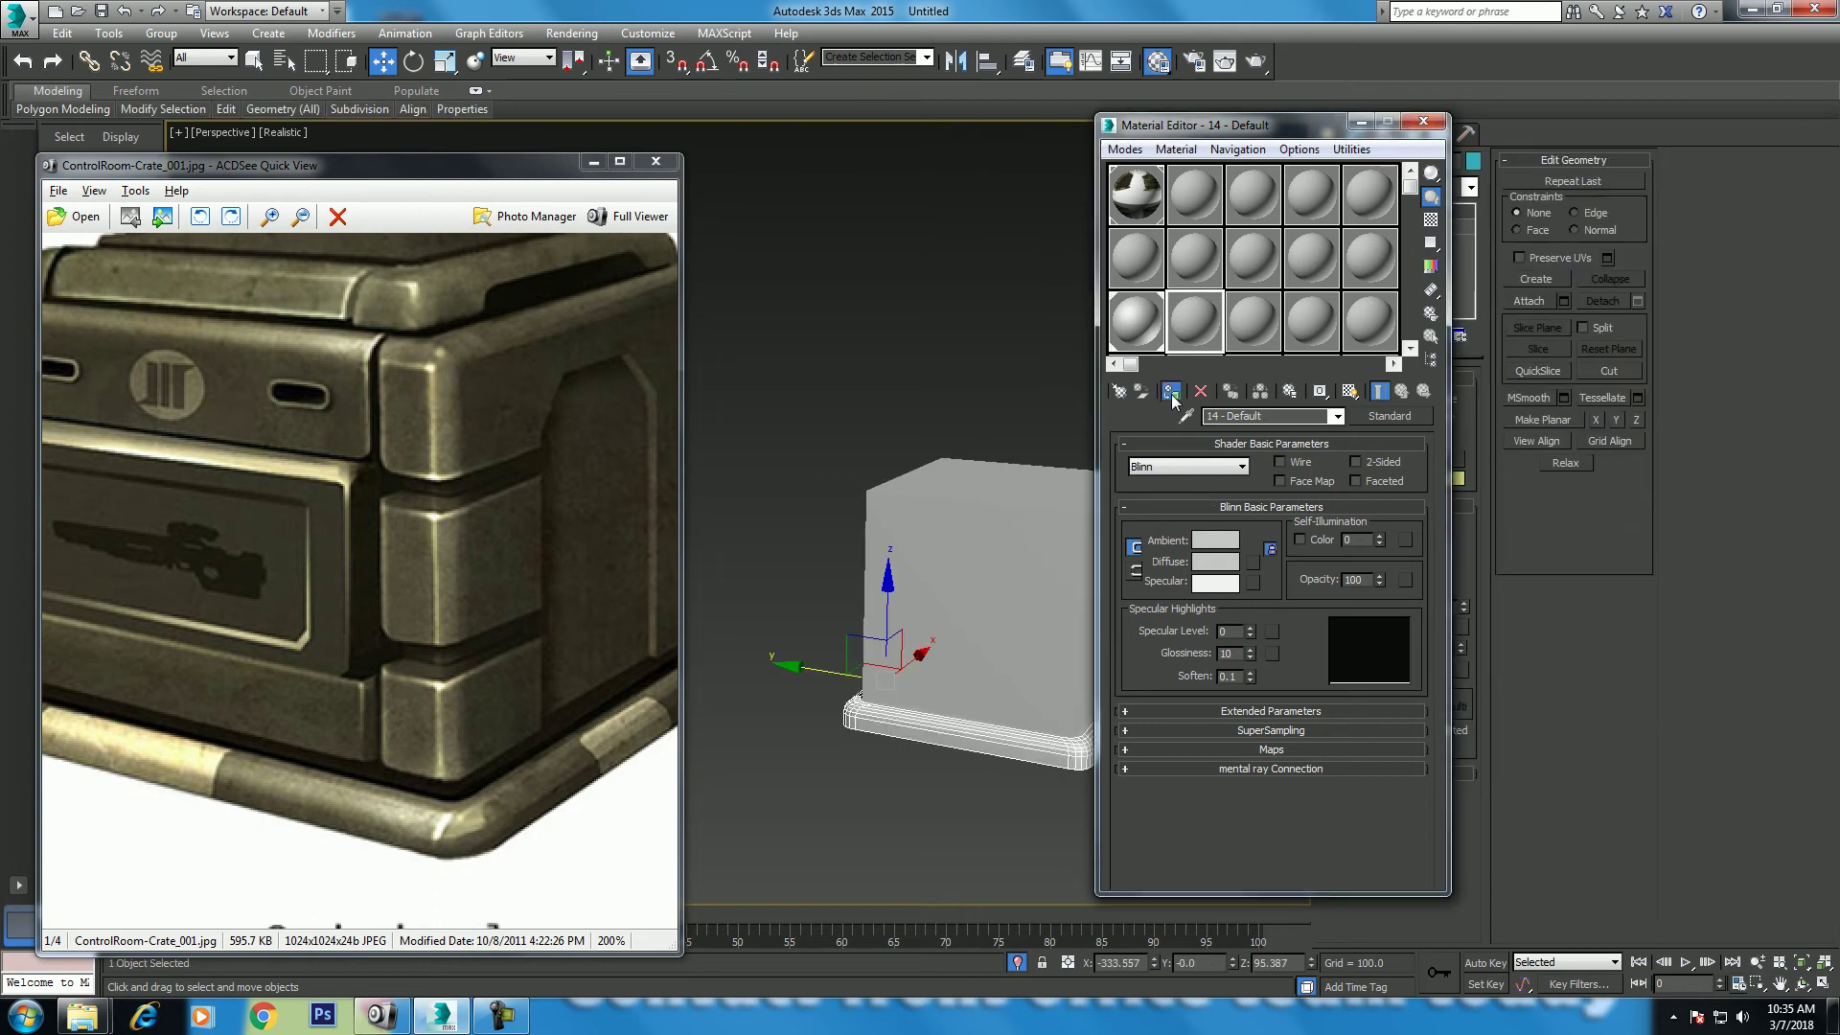
pyautogui.moveTo(1251, 636); pyautogui.dragTo(1219, 619)
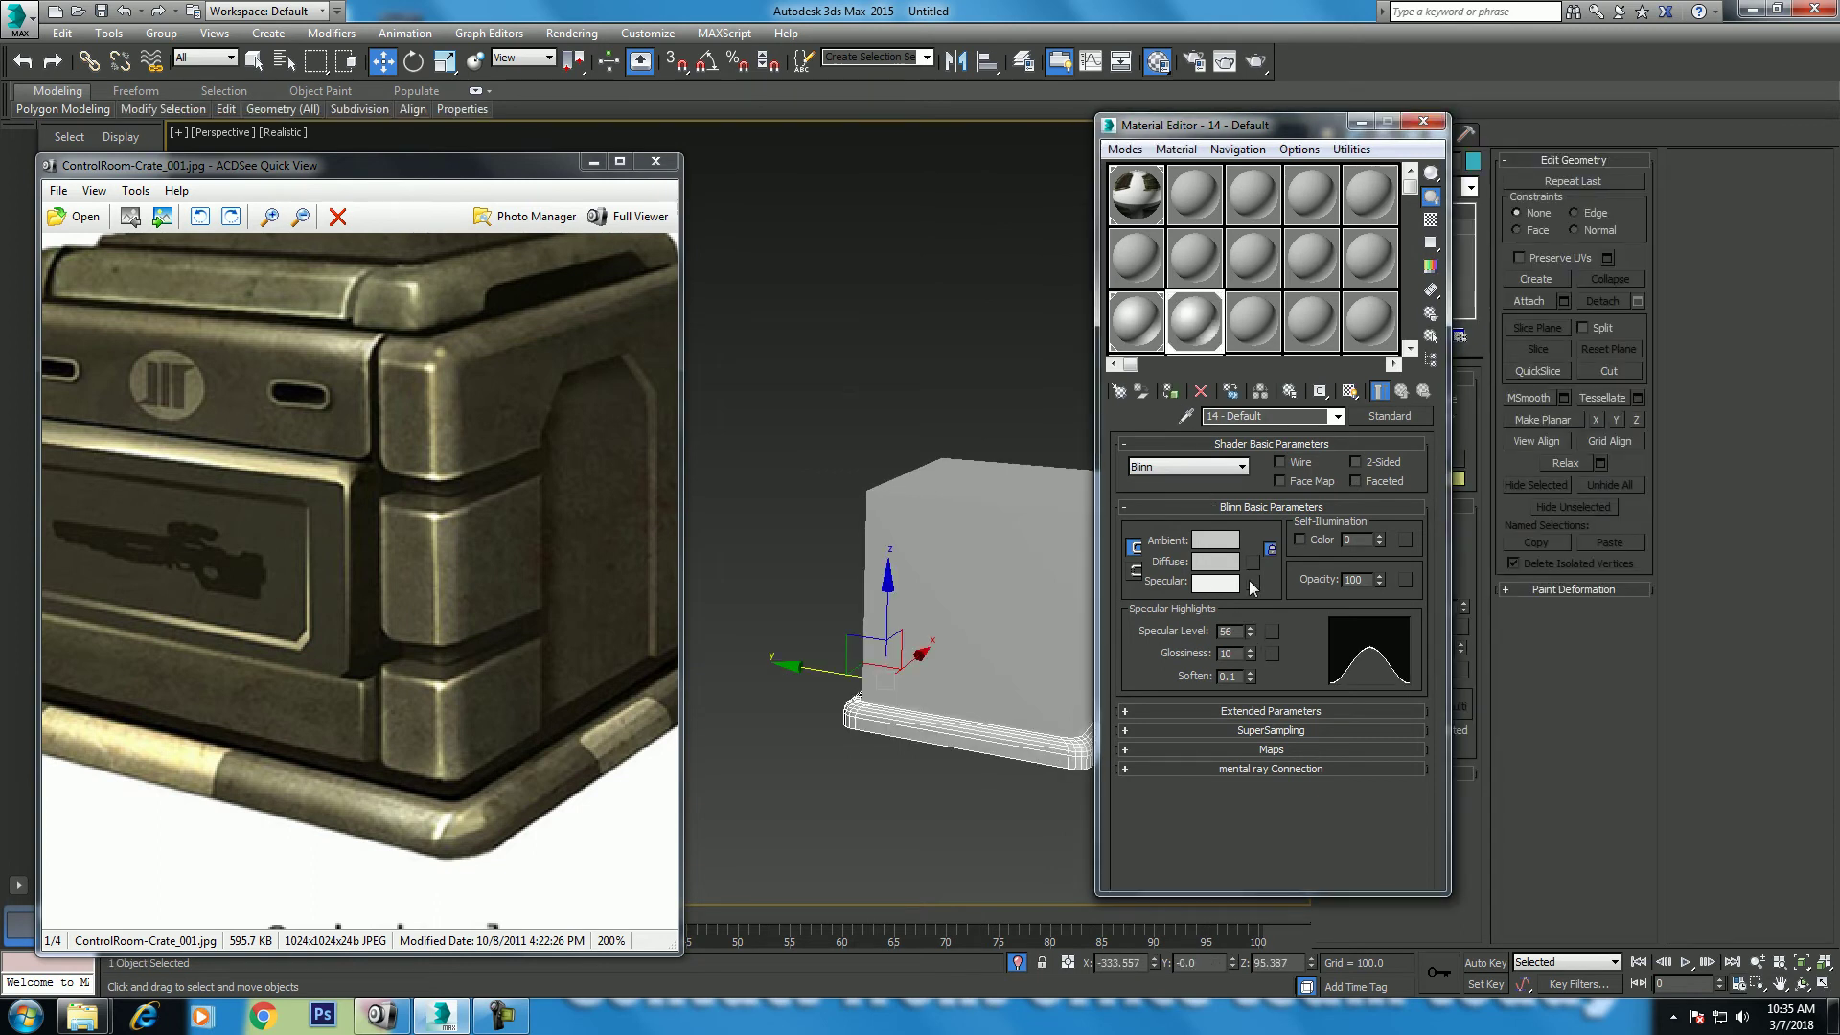
pyautogui.click(929, 820)
# Step: Zoom the reference photo out to show the whole crate, close the Material Editor, and select the tall box
pyautogui.moveTo(930, 820)
pyautogui.mouseDown(button='middle')
pyautogui.moveTo(882, 756)
pyautogui.moveTo(870, 791)
pyautogui.mouseUp(button='middle')
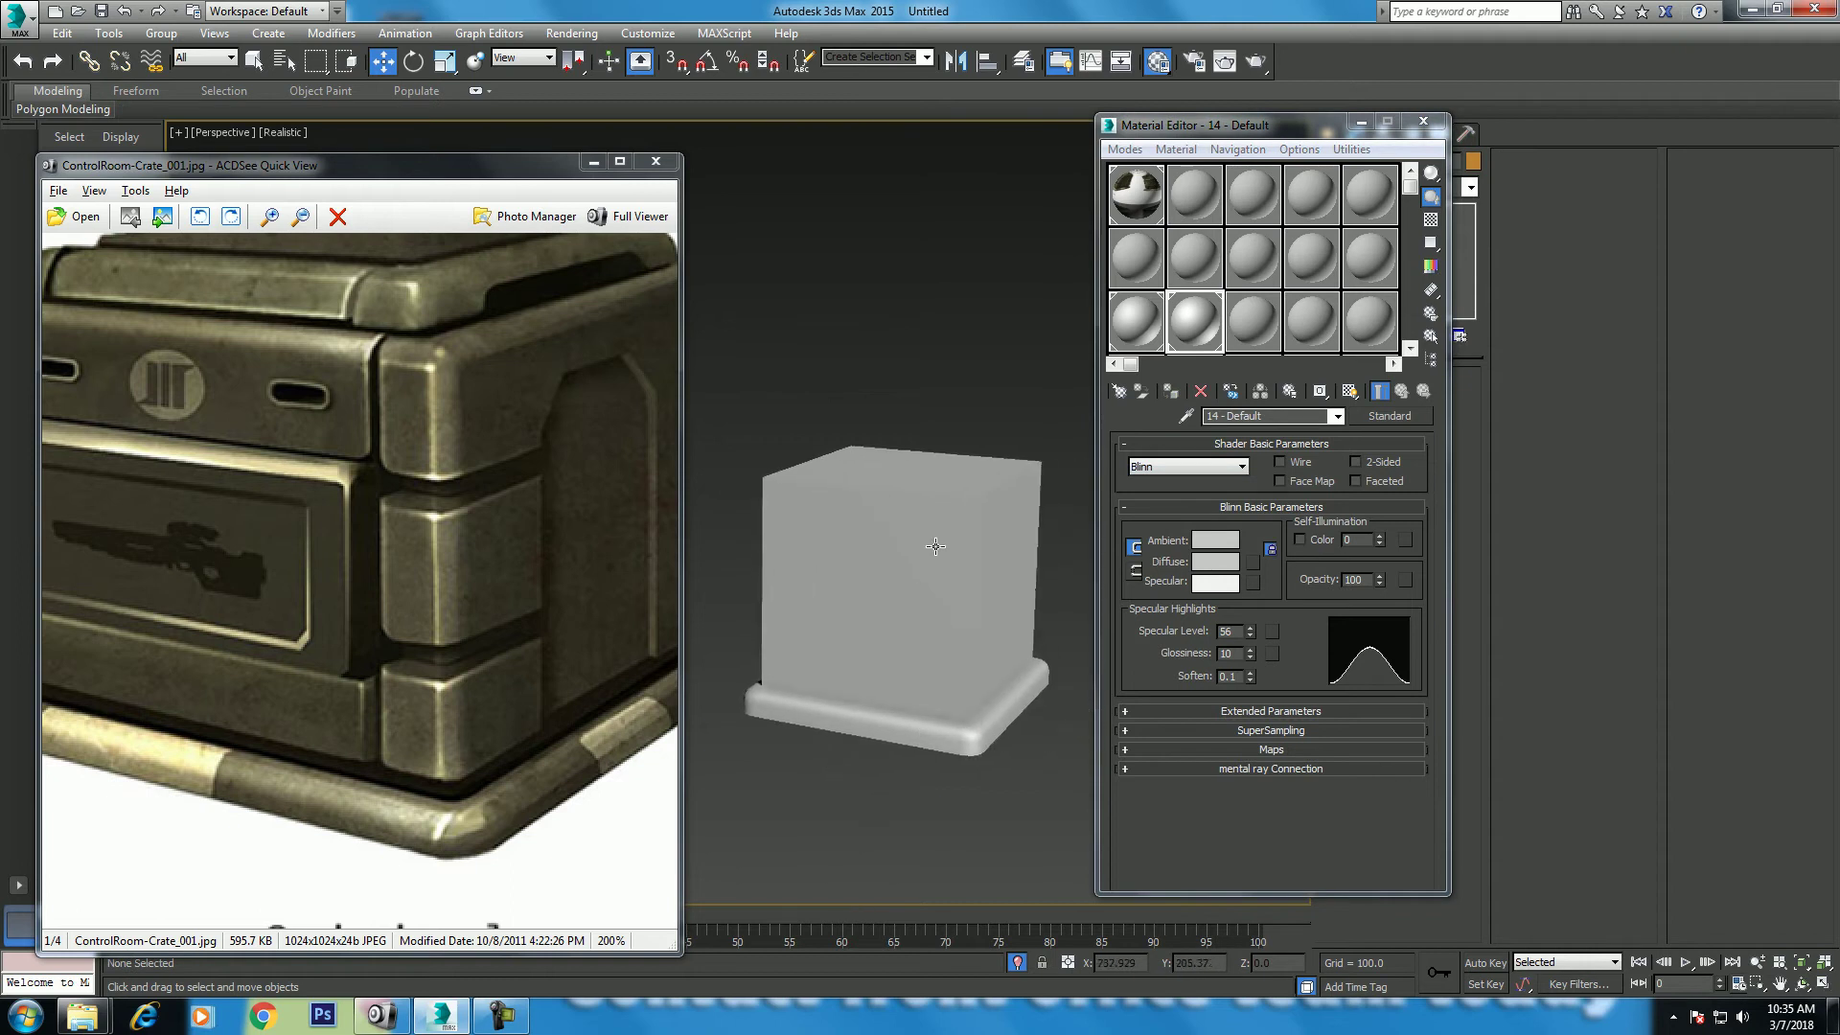
pyautogui.scroll(-2, 449, 604)
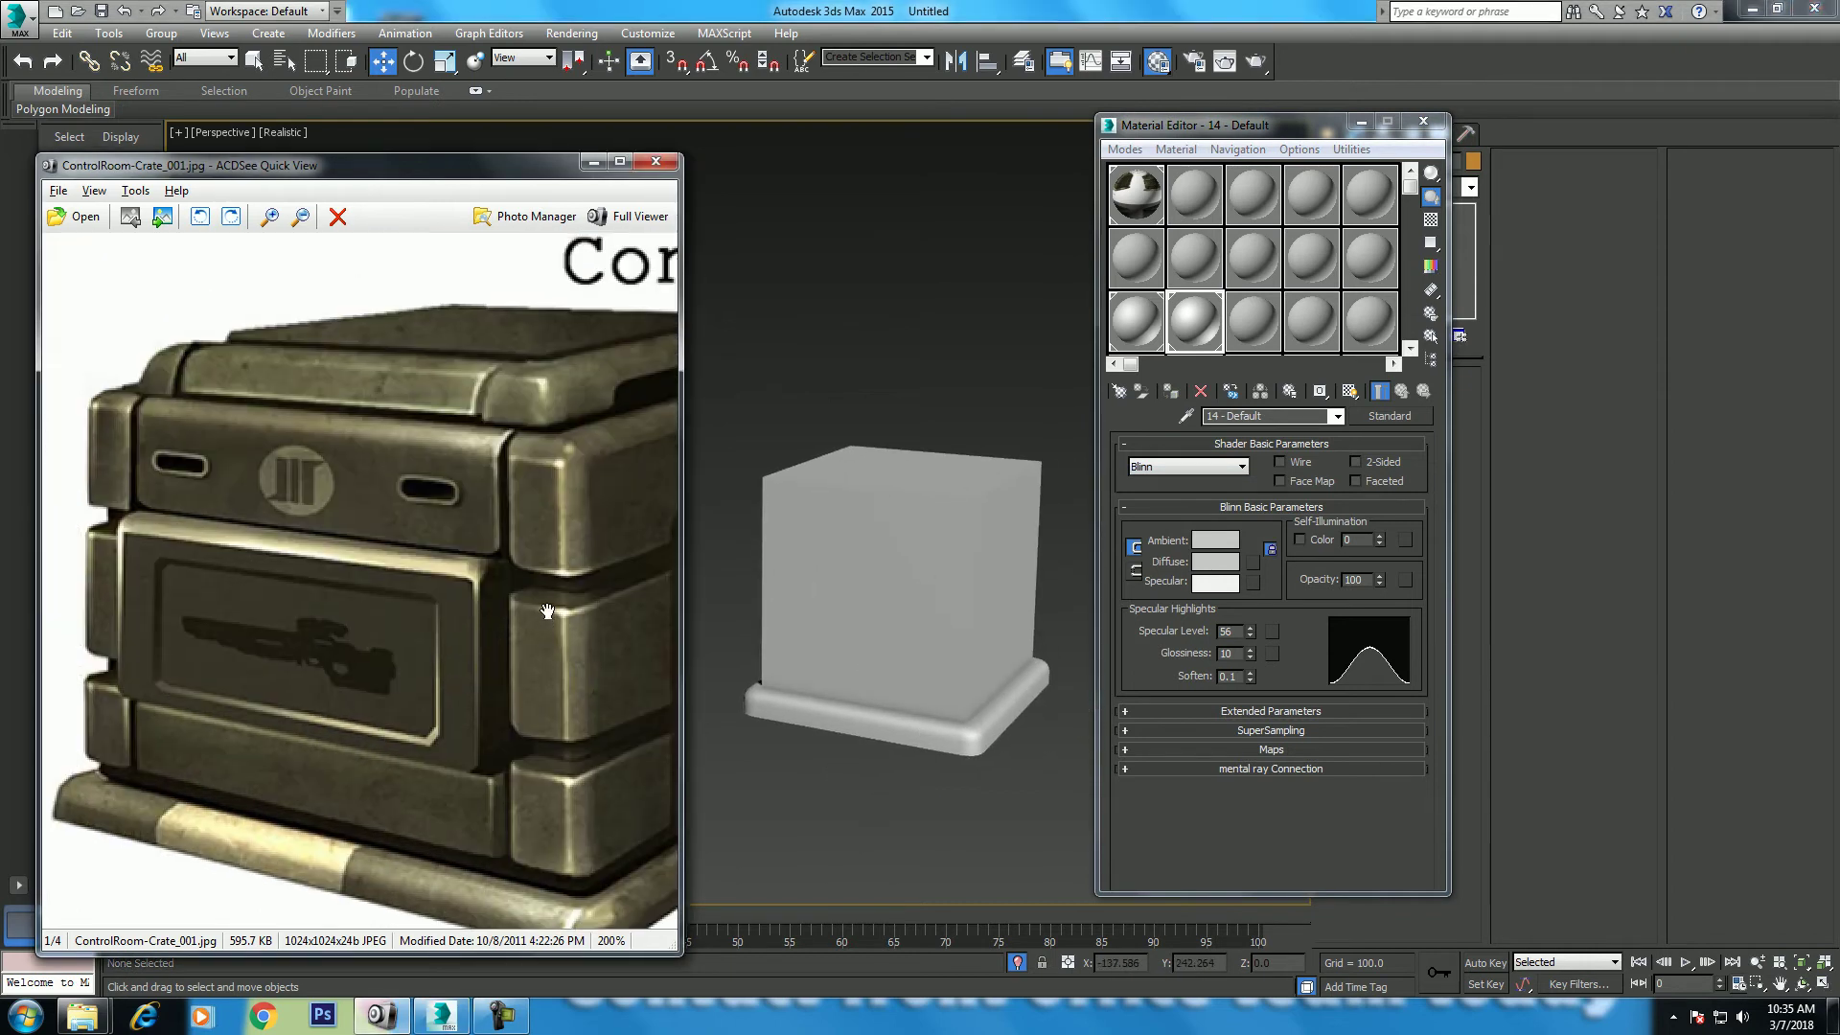
pyautogui.scroll(-1, 614, 611)
pyautogui.click(1423, 121)
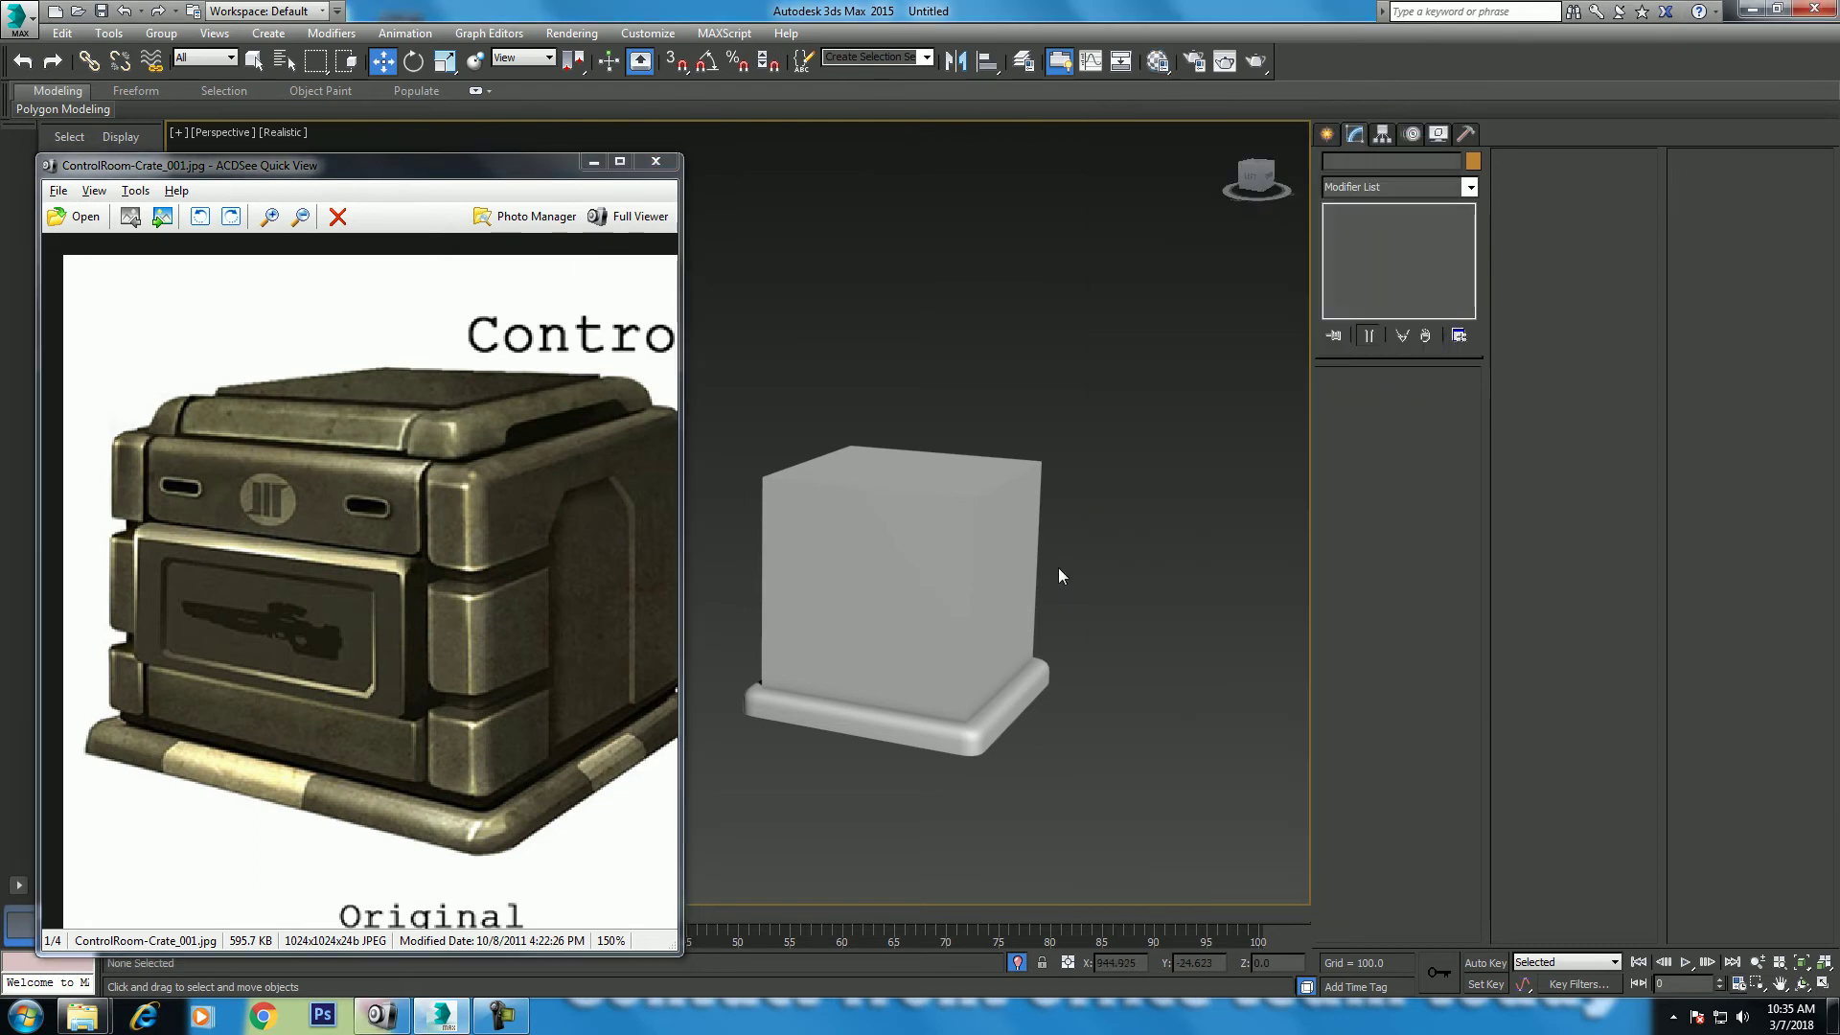
pyautogui.click(963, 583)
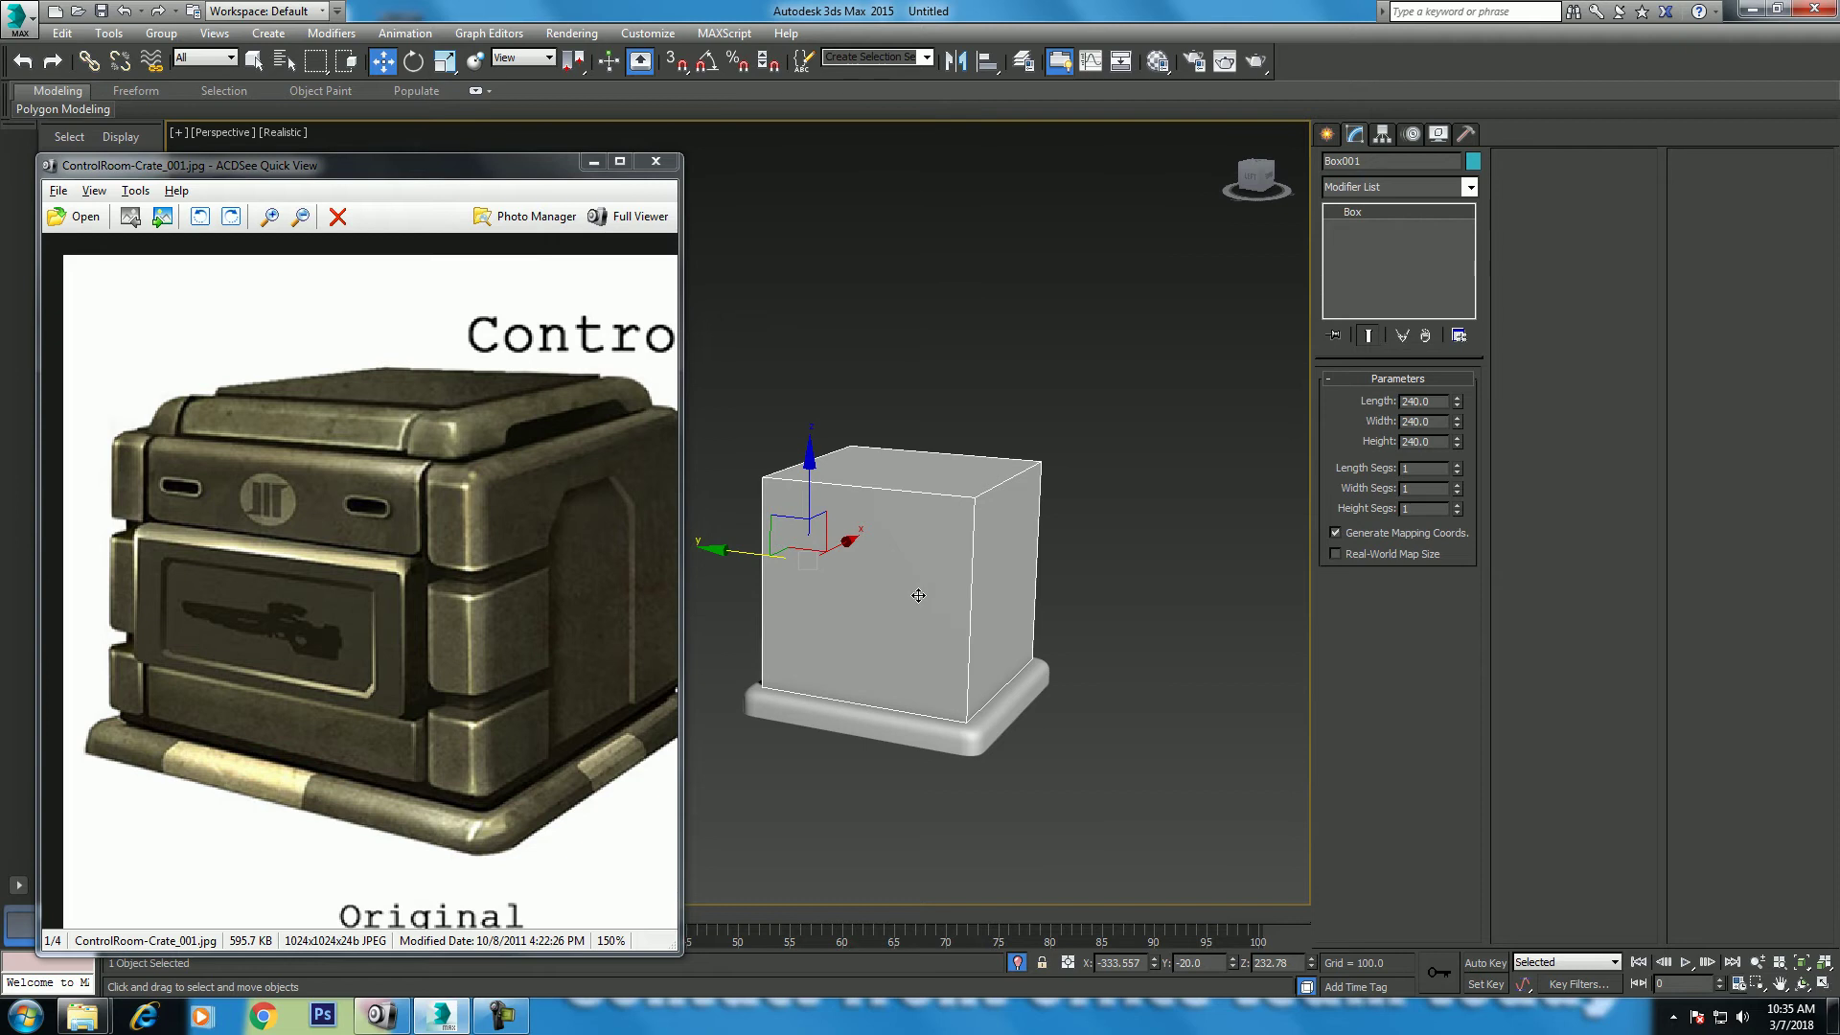
# Step: Switch to the four-viewport layout and unhide the textured crate reference plane
pyautogui.click(594, 162)
pyautogui.hotkey('alt', 'w')
pyautogui.rightClick(1035, 321)
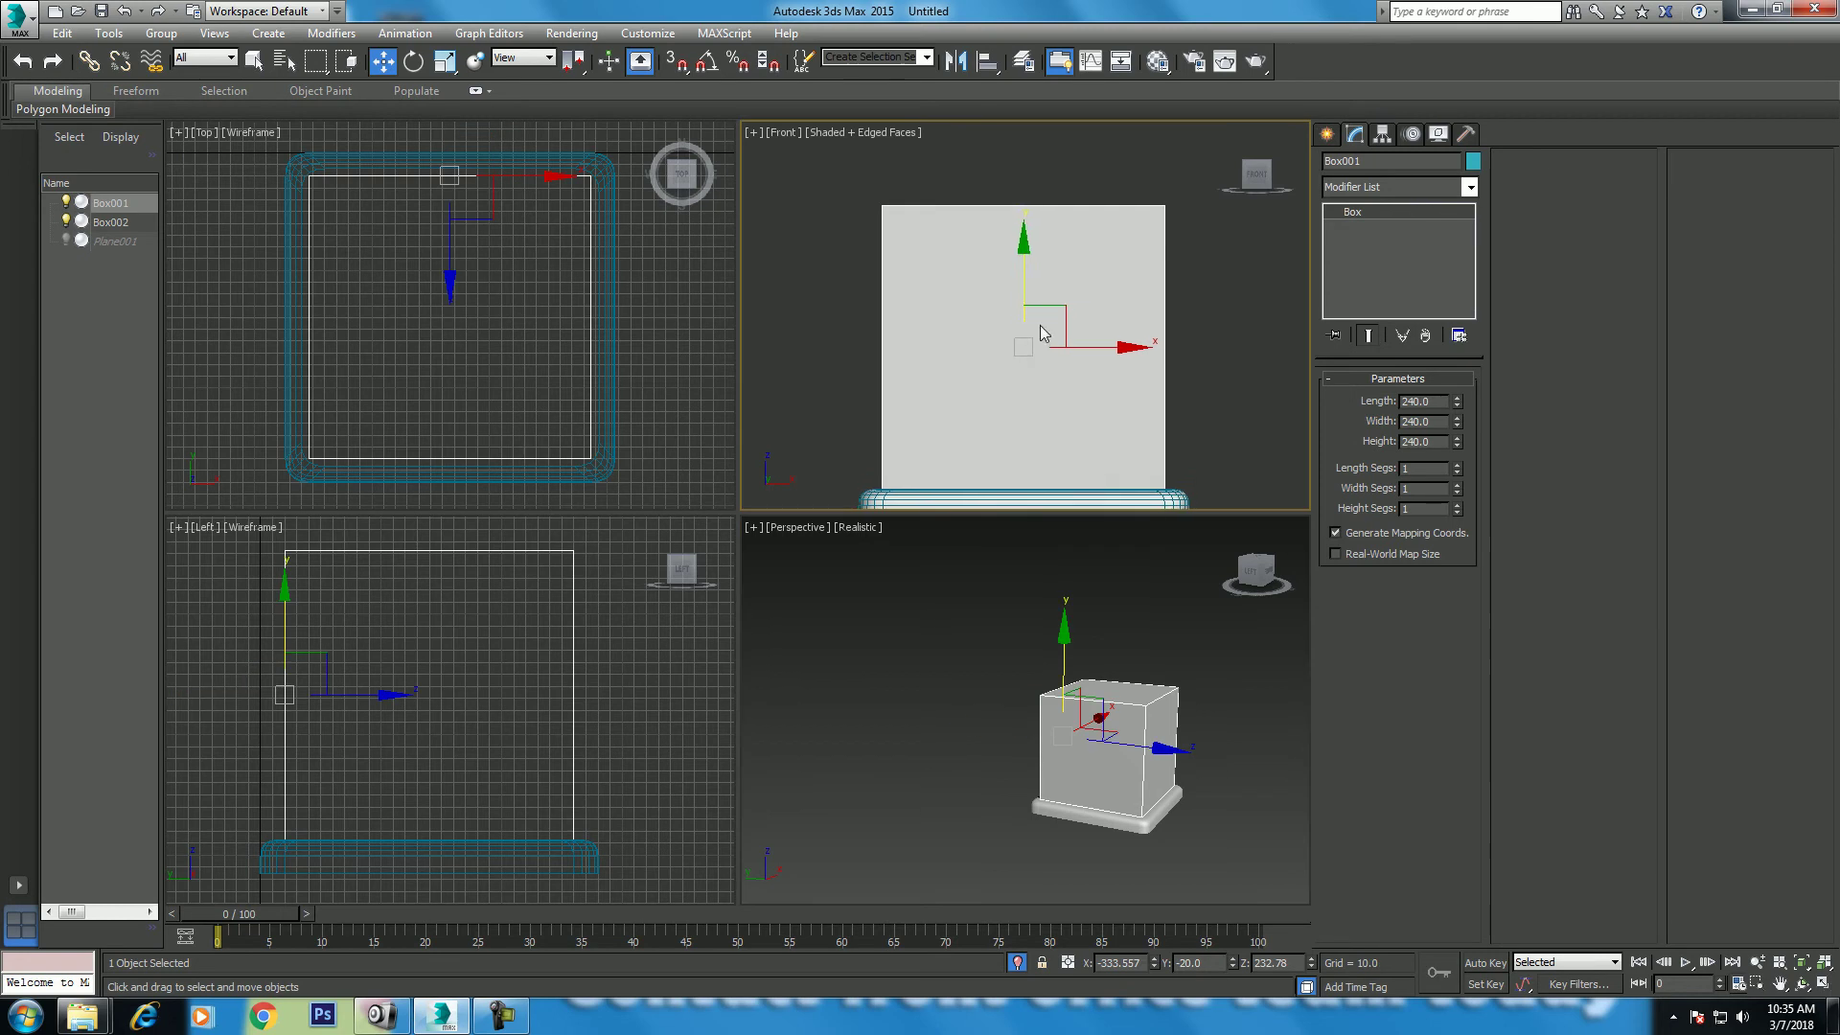
pyautogui.click(1082, 236)
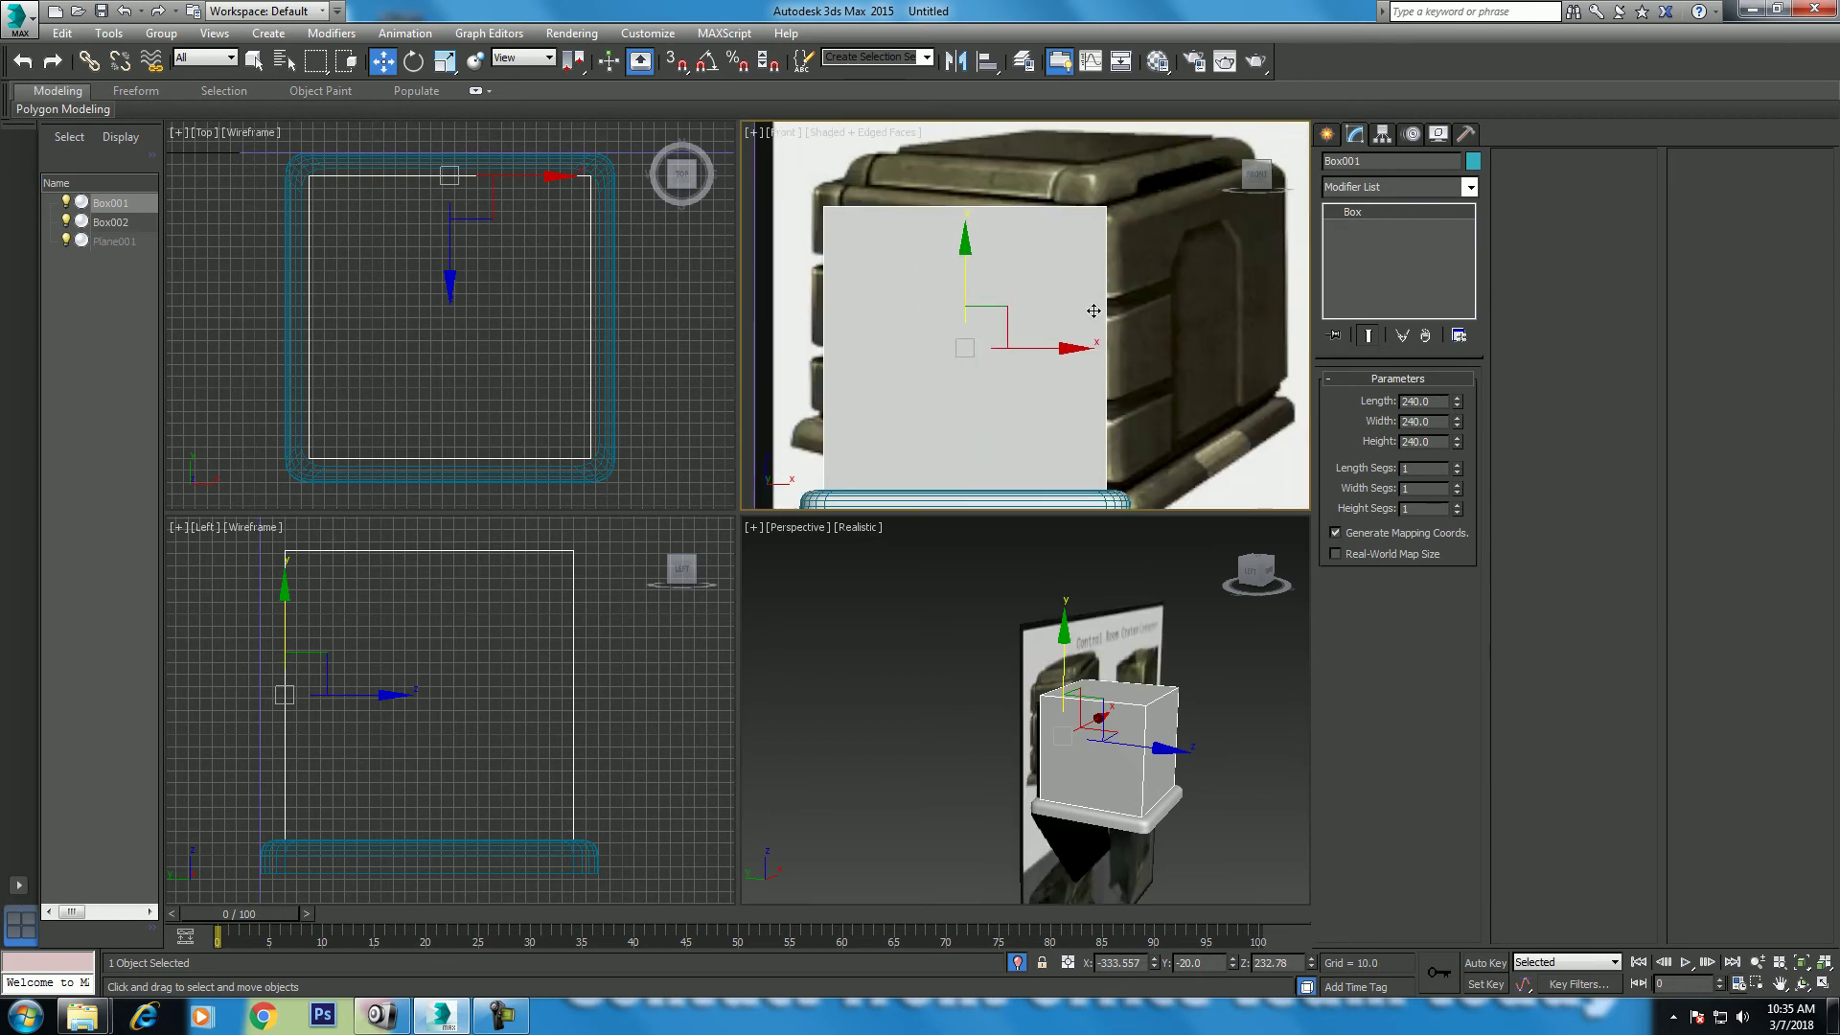
pyautogui.moveTo(1189, 287); pyautogui.dragTo(1183, 298, button='middle')
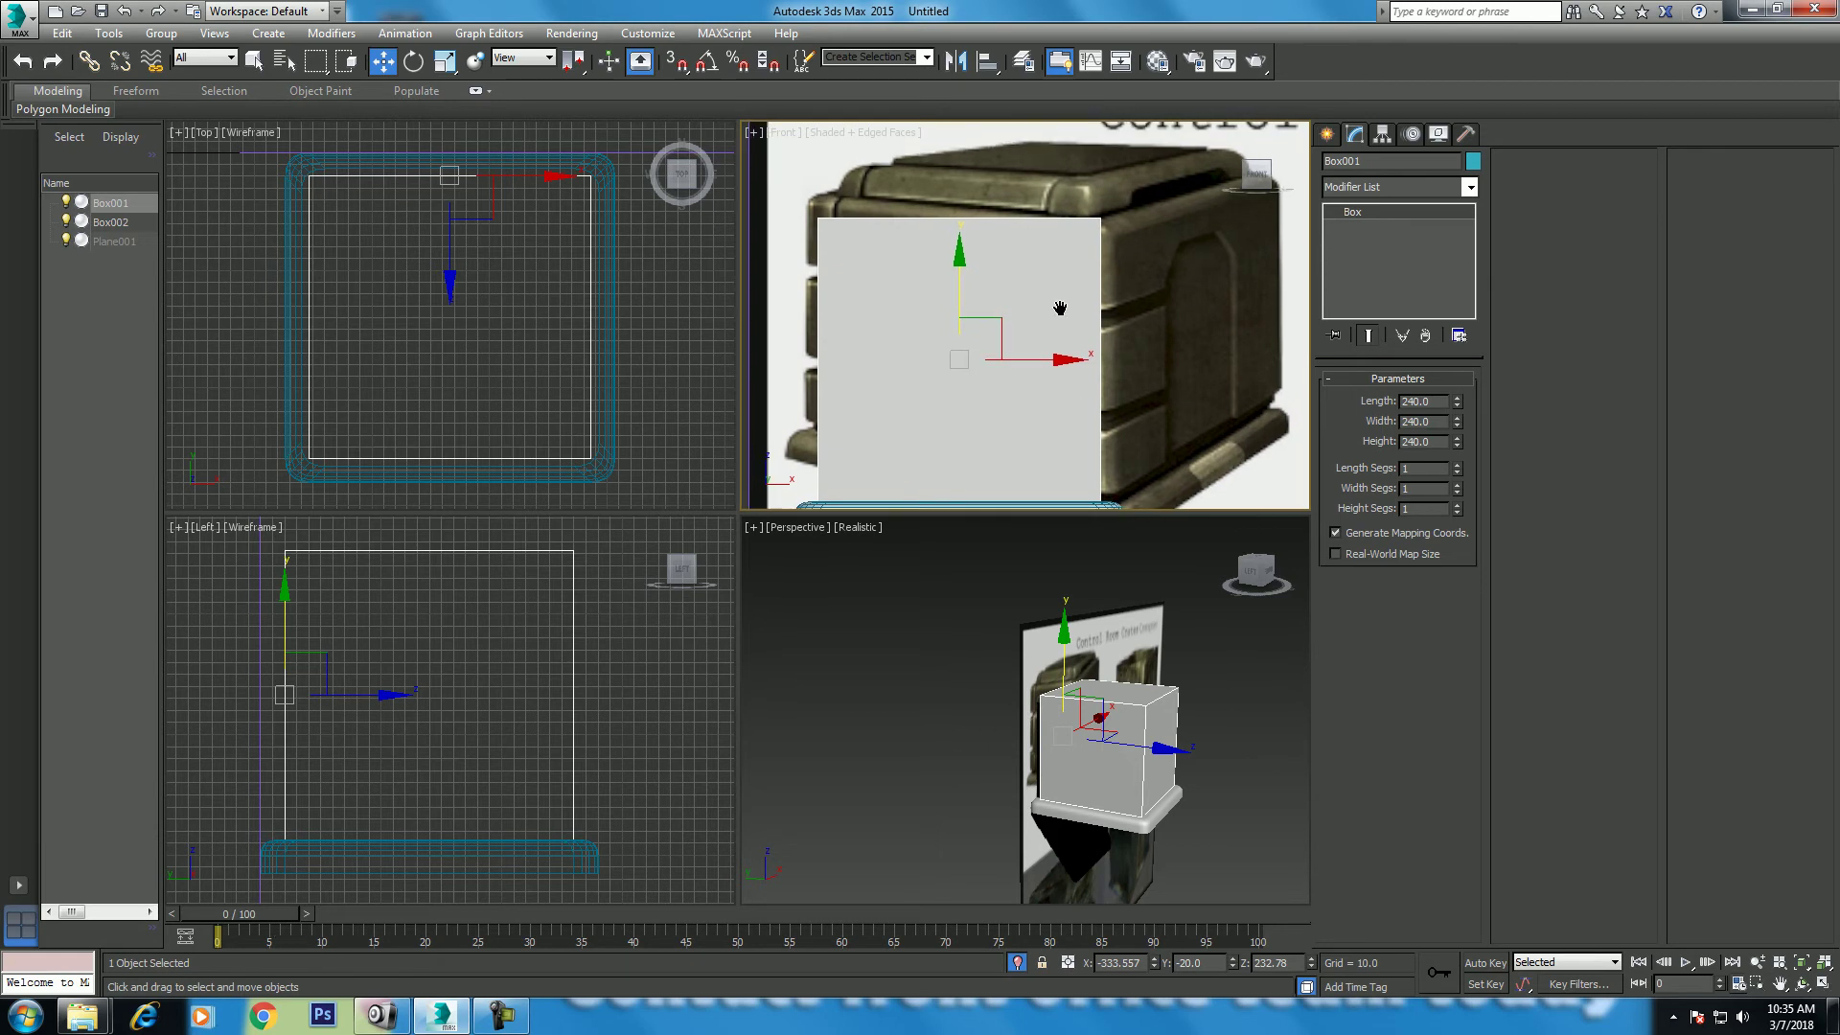
pyautogui.moveTo(1068, 312); pyautogui.dragTo(1055, 326, button='middle')
# Step: Reselect the tall box Box001 in Perspective and browse the Modifier List for Edit Poly
pyautogui.click(1213, 772)
pyautogui.click(1160, 745)
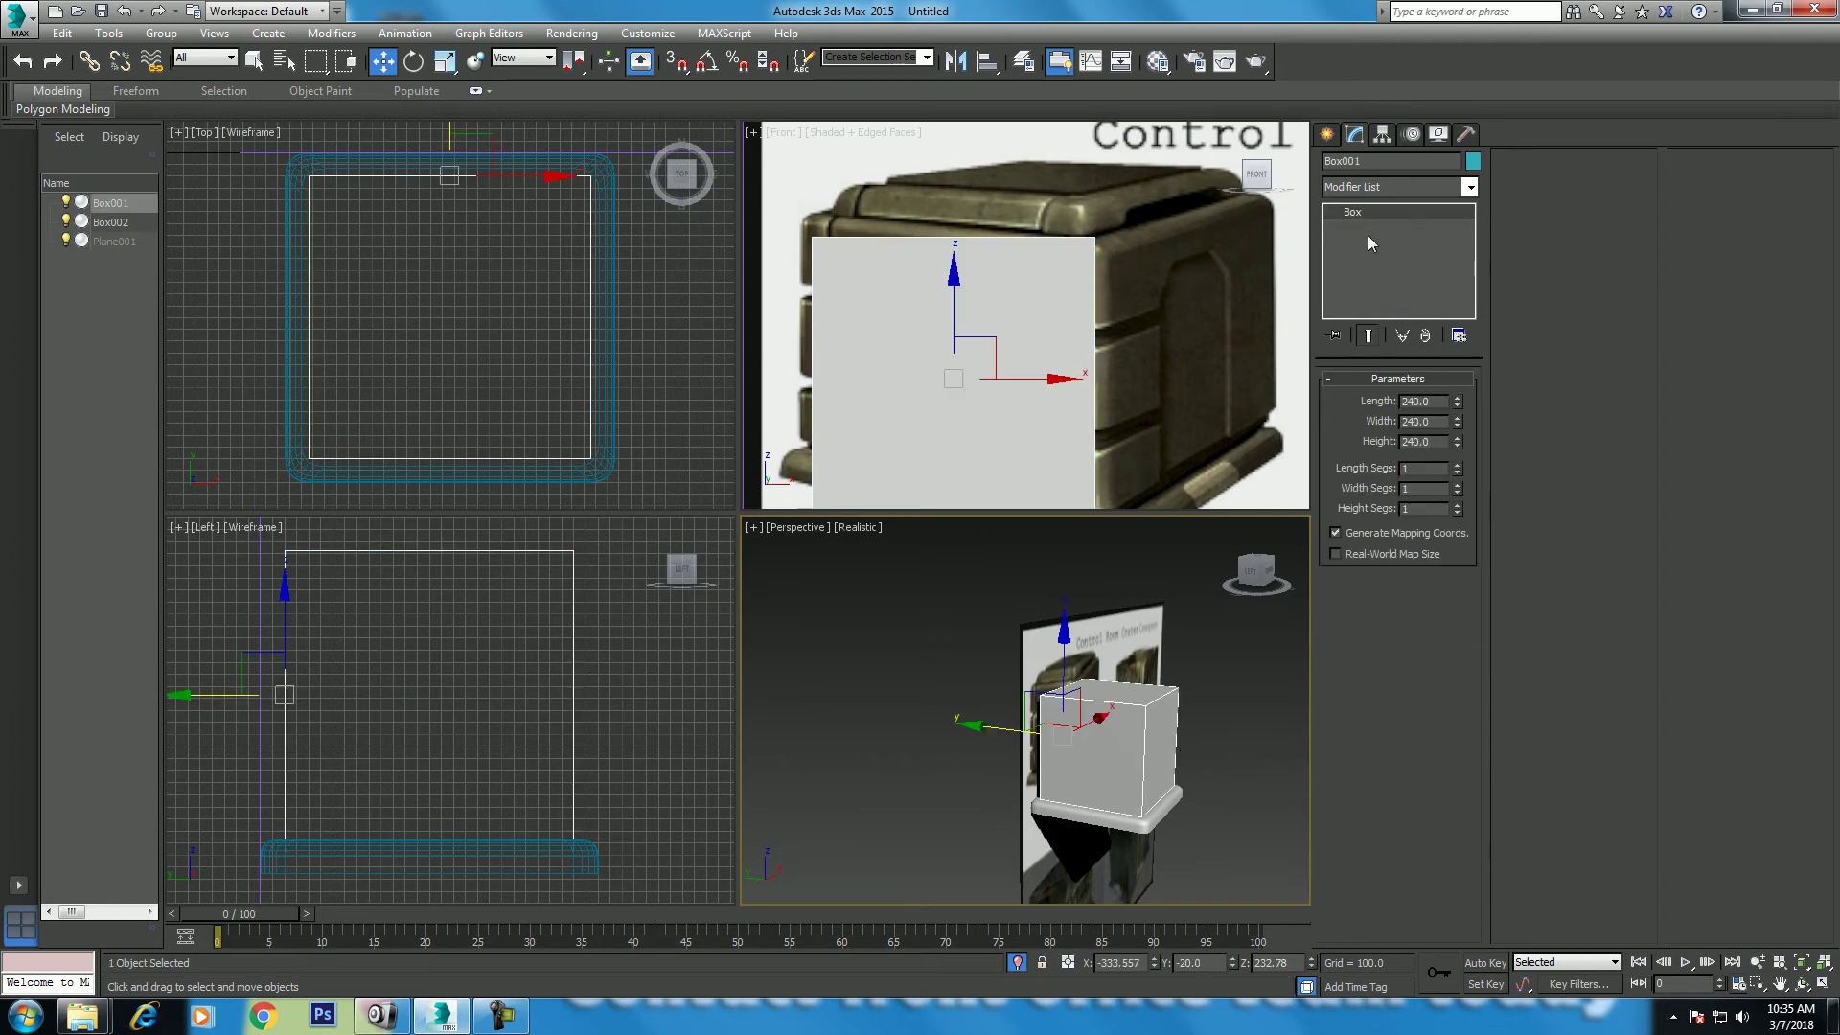
pyautogui.click(1383, 188)
pyautogui.press('e')
pyautogui.scroll(-6, 1389, 250)
# Step: Add Edit Poly to the tall box and clone its side face out as Object001
pyautogui.click(1394, 262)
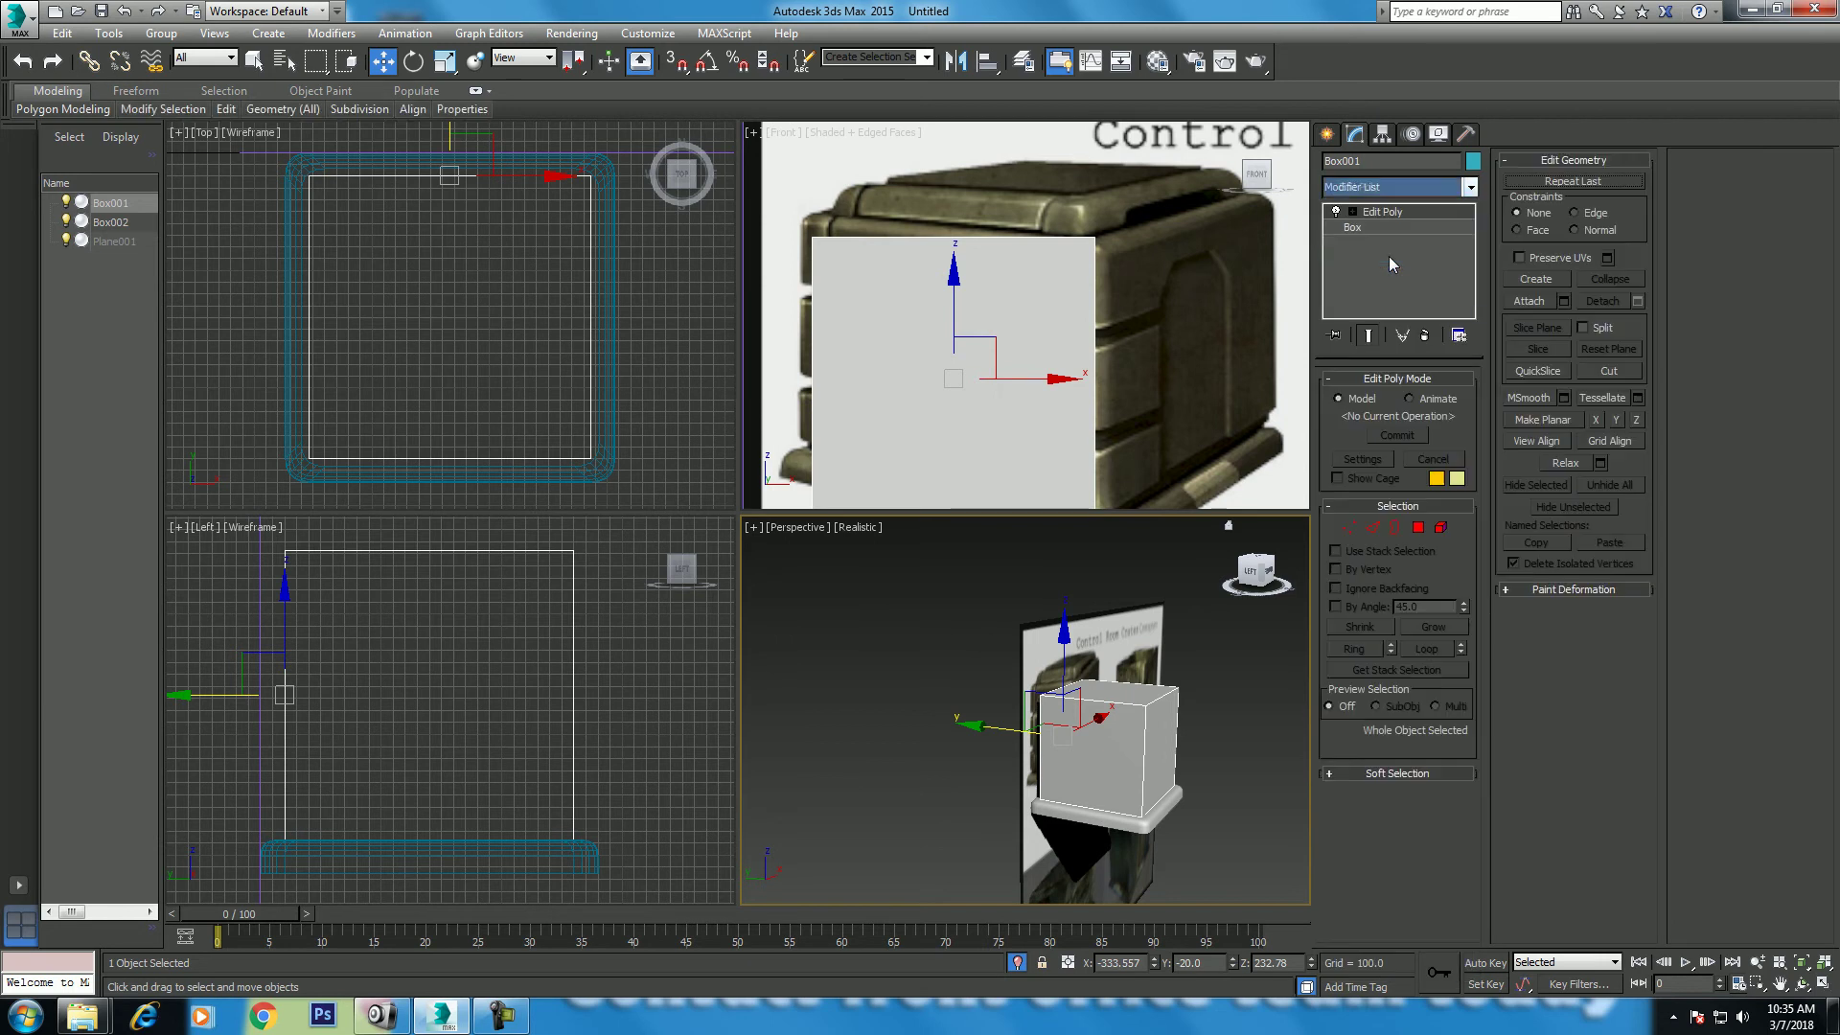
pyautogui.click(1418, 526)
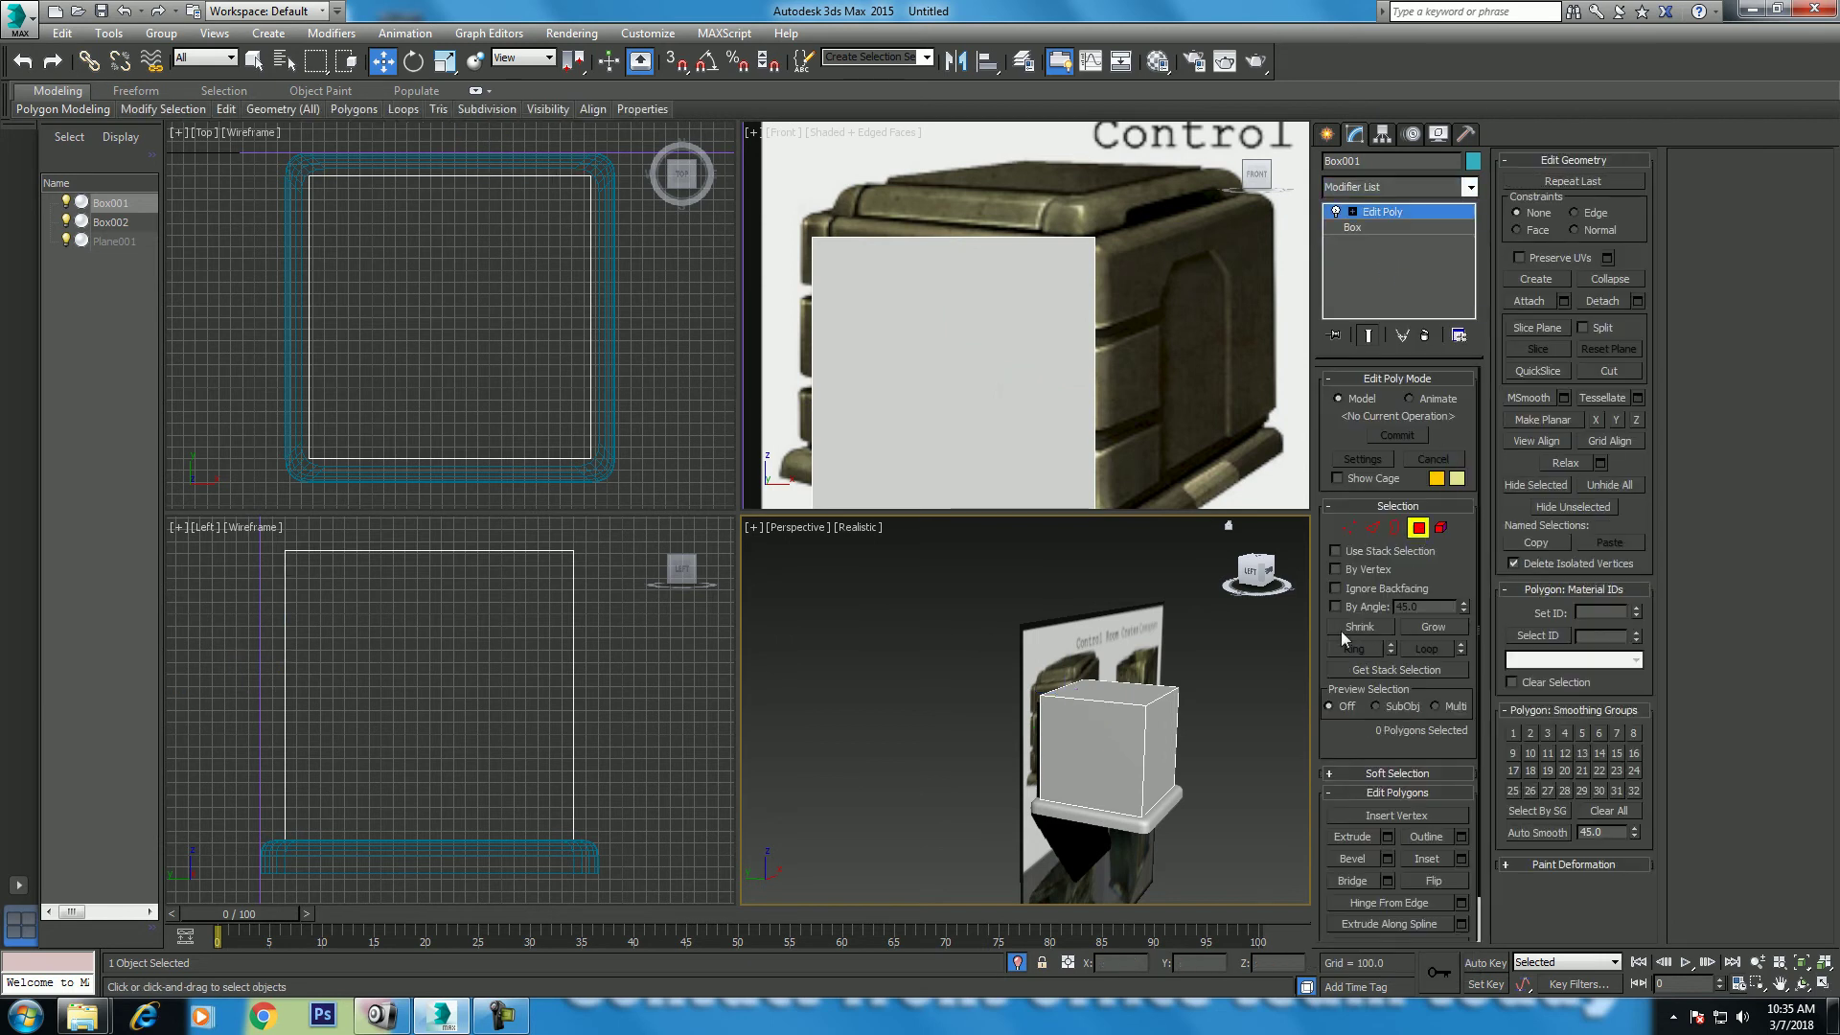
pyautogui.click(1165, 726)
pyautogui.moveTo(476, 732); pyautogui.dragTo(427, 748, button='middle')
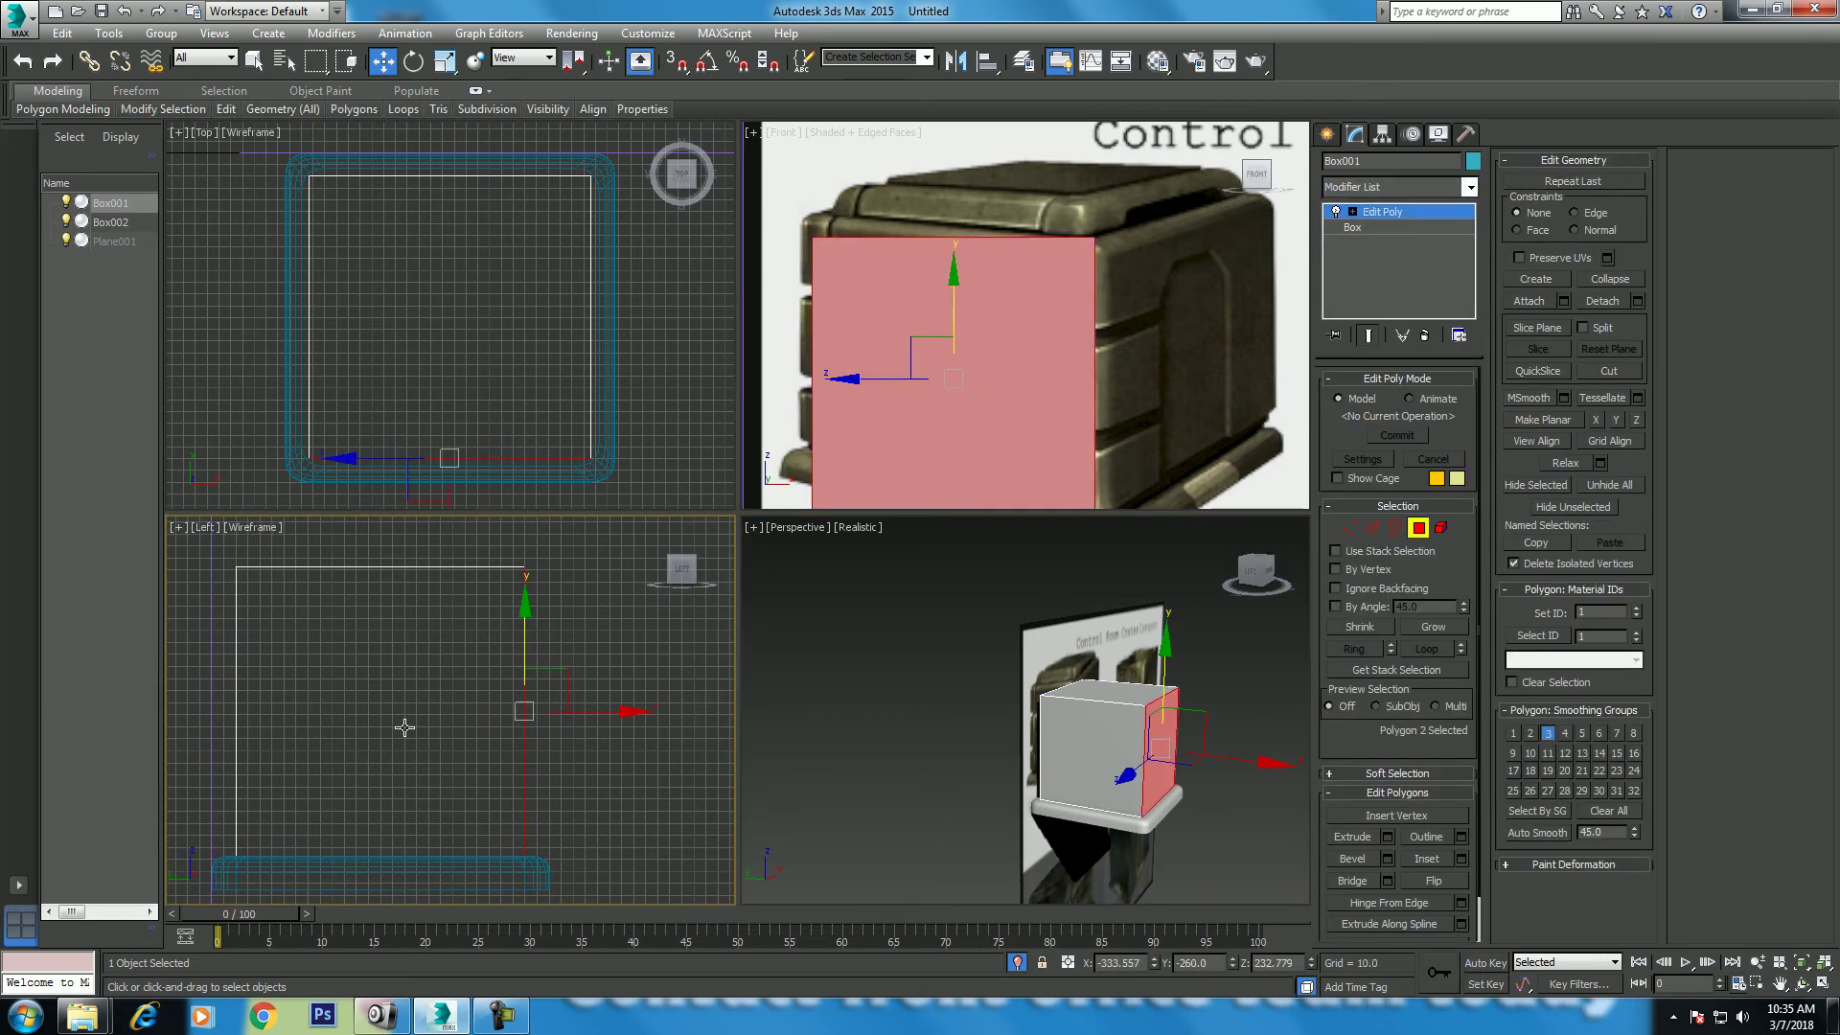
pyautogui.keyDown('shift'); pyautogui.moveTo(621, 713); pyautogui.dragTo(634, 711); pyautogui.keyUp('shift')
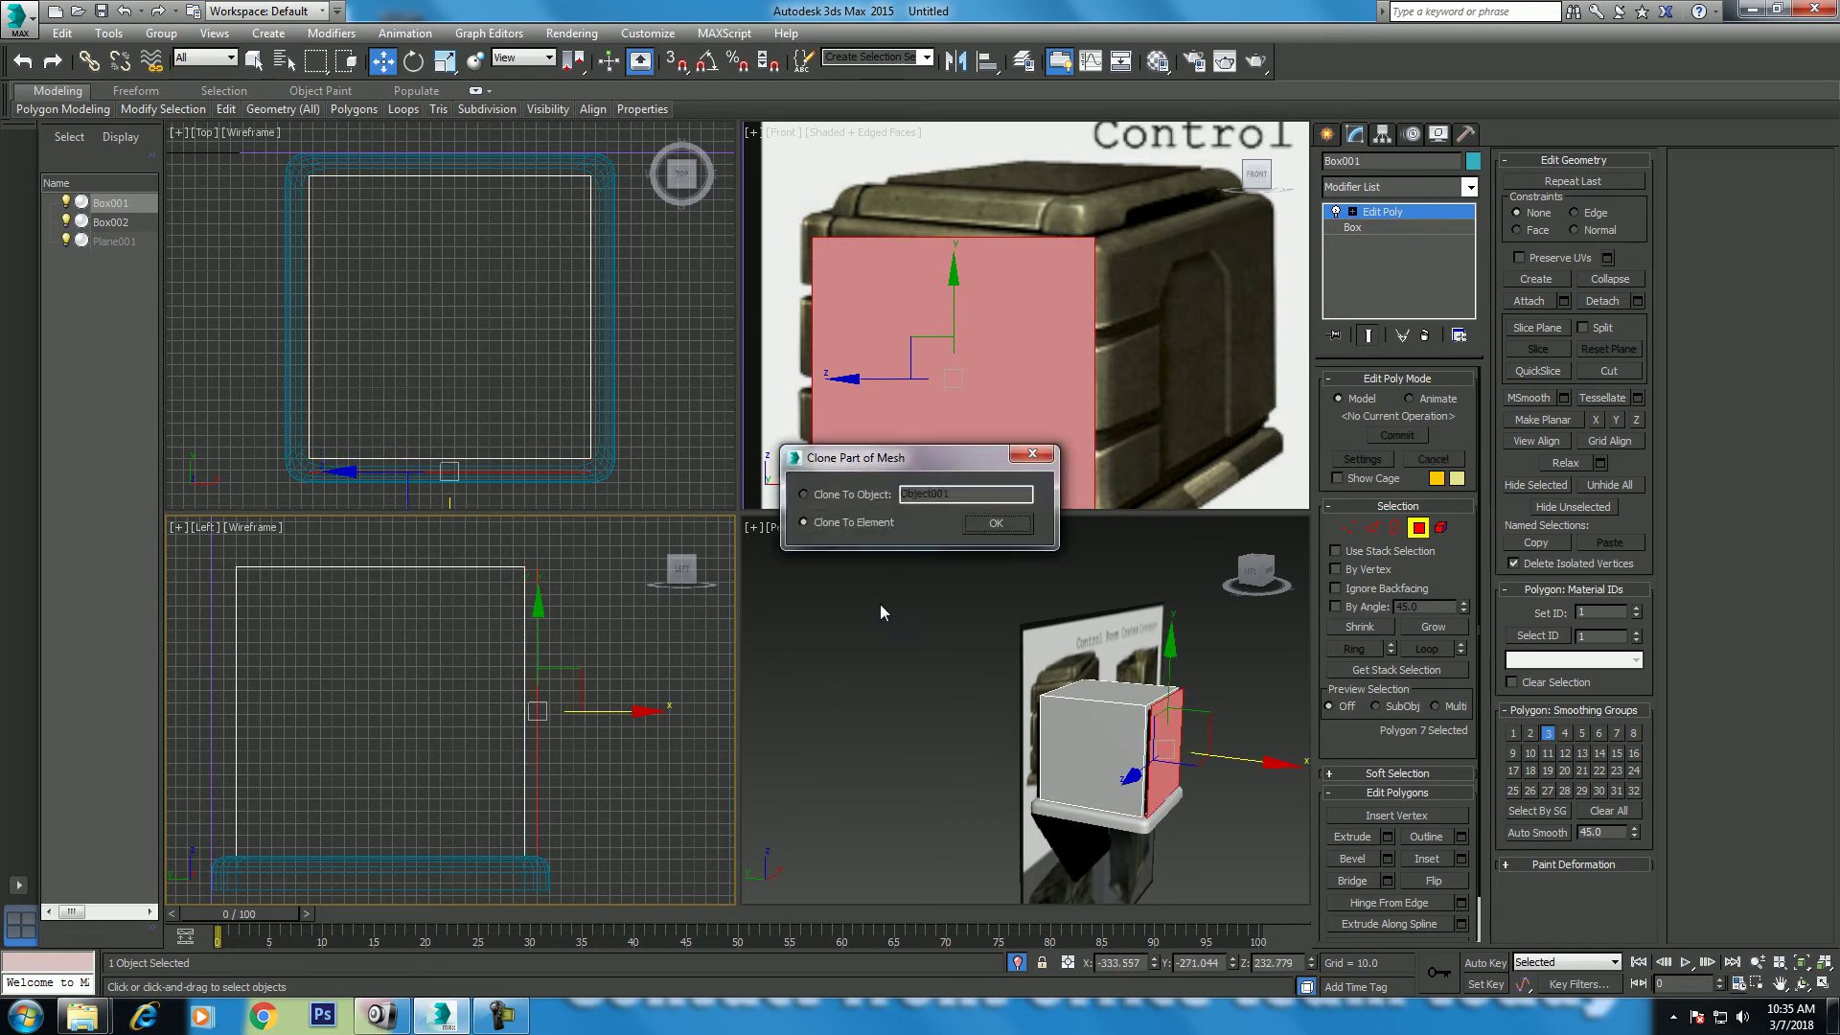
pyautogui.click(867, 495)
pyautogui.click(976, 523)
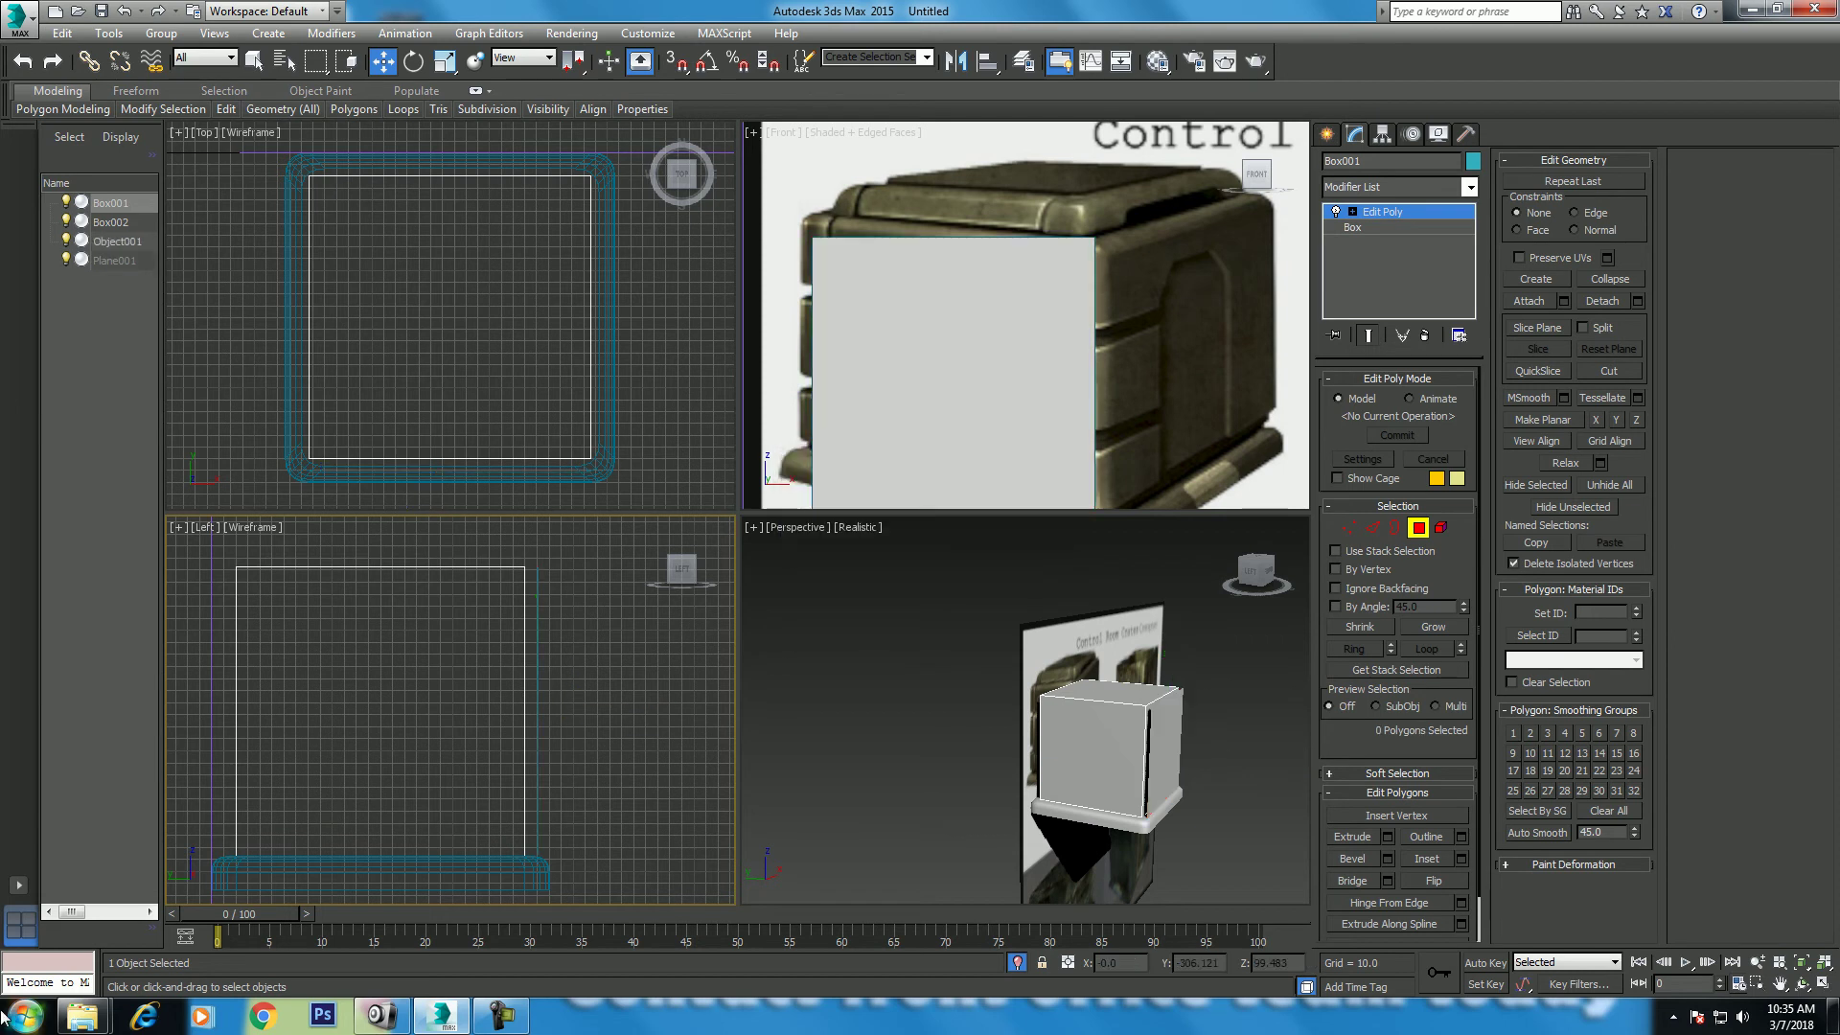
# Step: Open a desktop sticky note, then select Object001 and hide every other object
pyautogui.click(24, 1016)
pyautogui.click(81, 750)
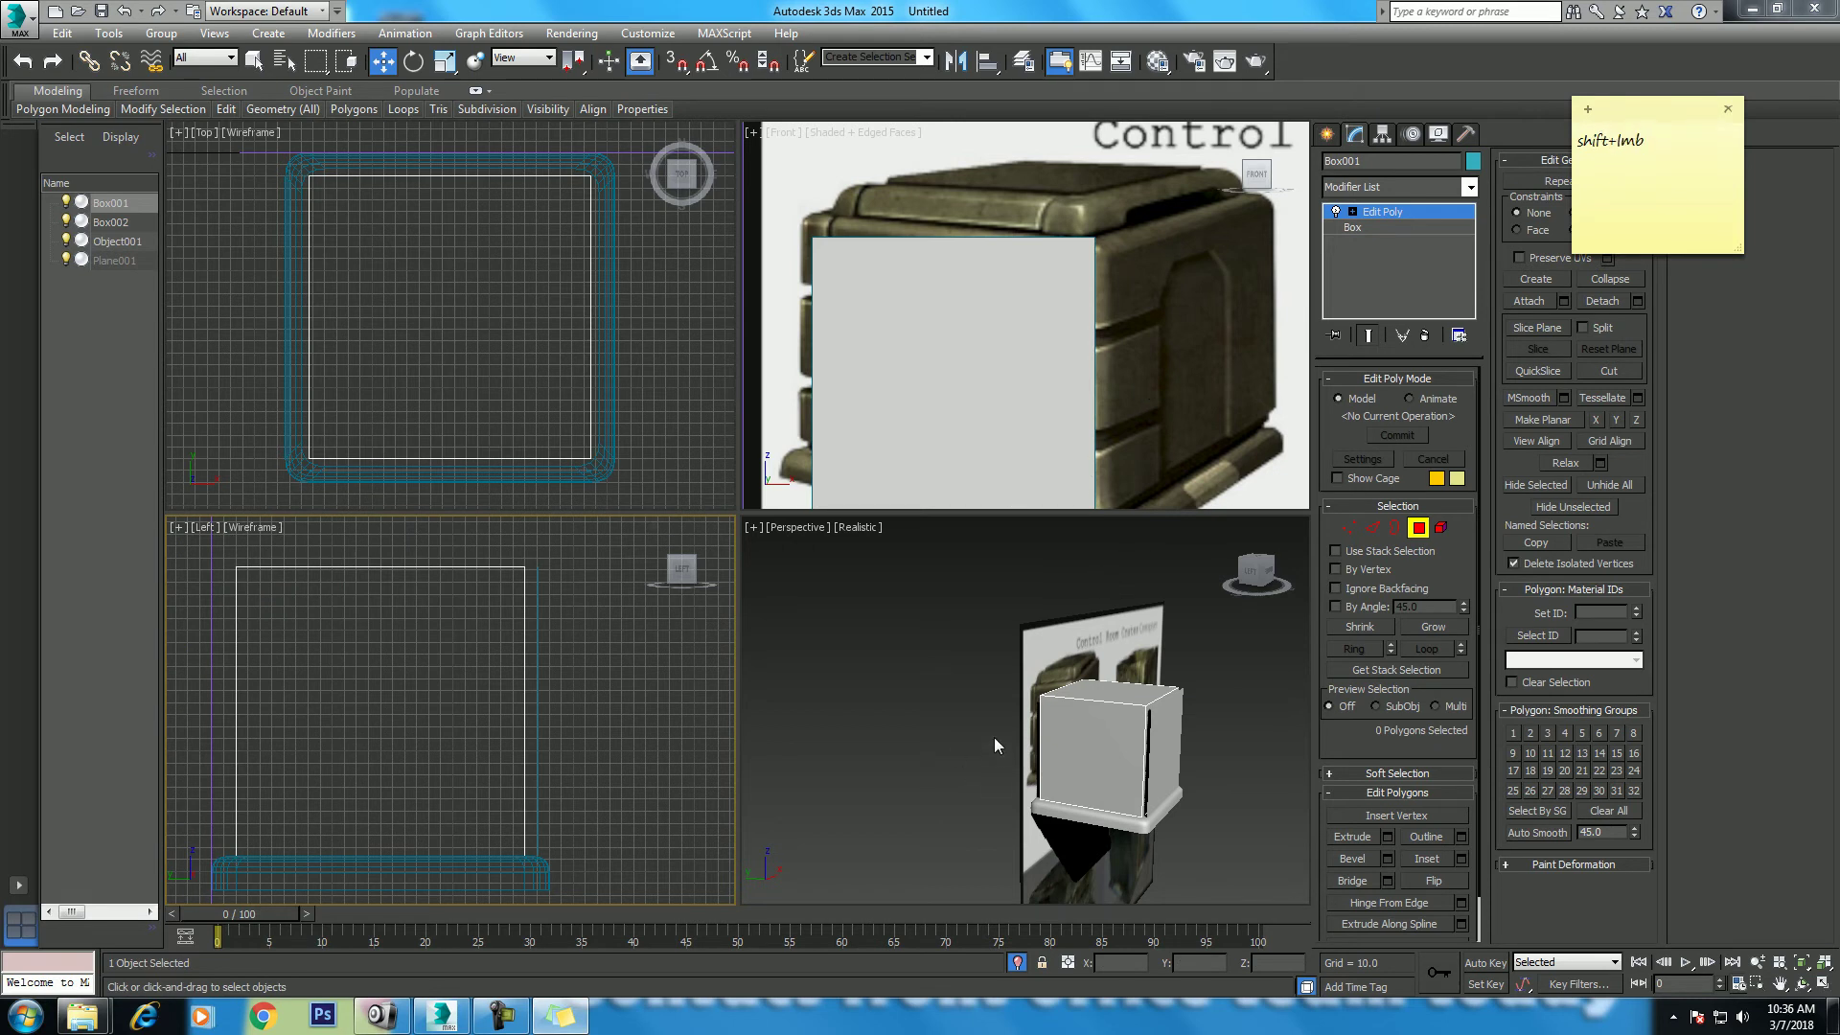
pyautogui.click(1022, 739)
pyautogui.keyDown('alt'); pyautogui.moveTo(1022, 739); pyautogui.dragTo(1127, 695, button='middle'); pyautogui.keyUp('alt')
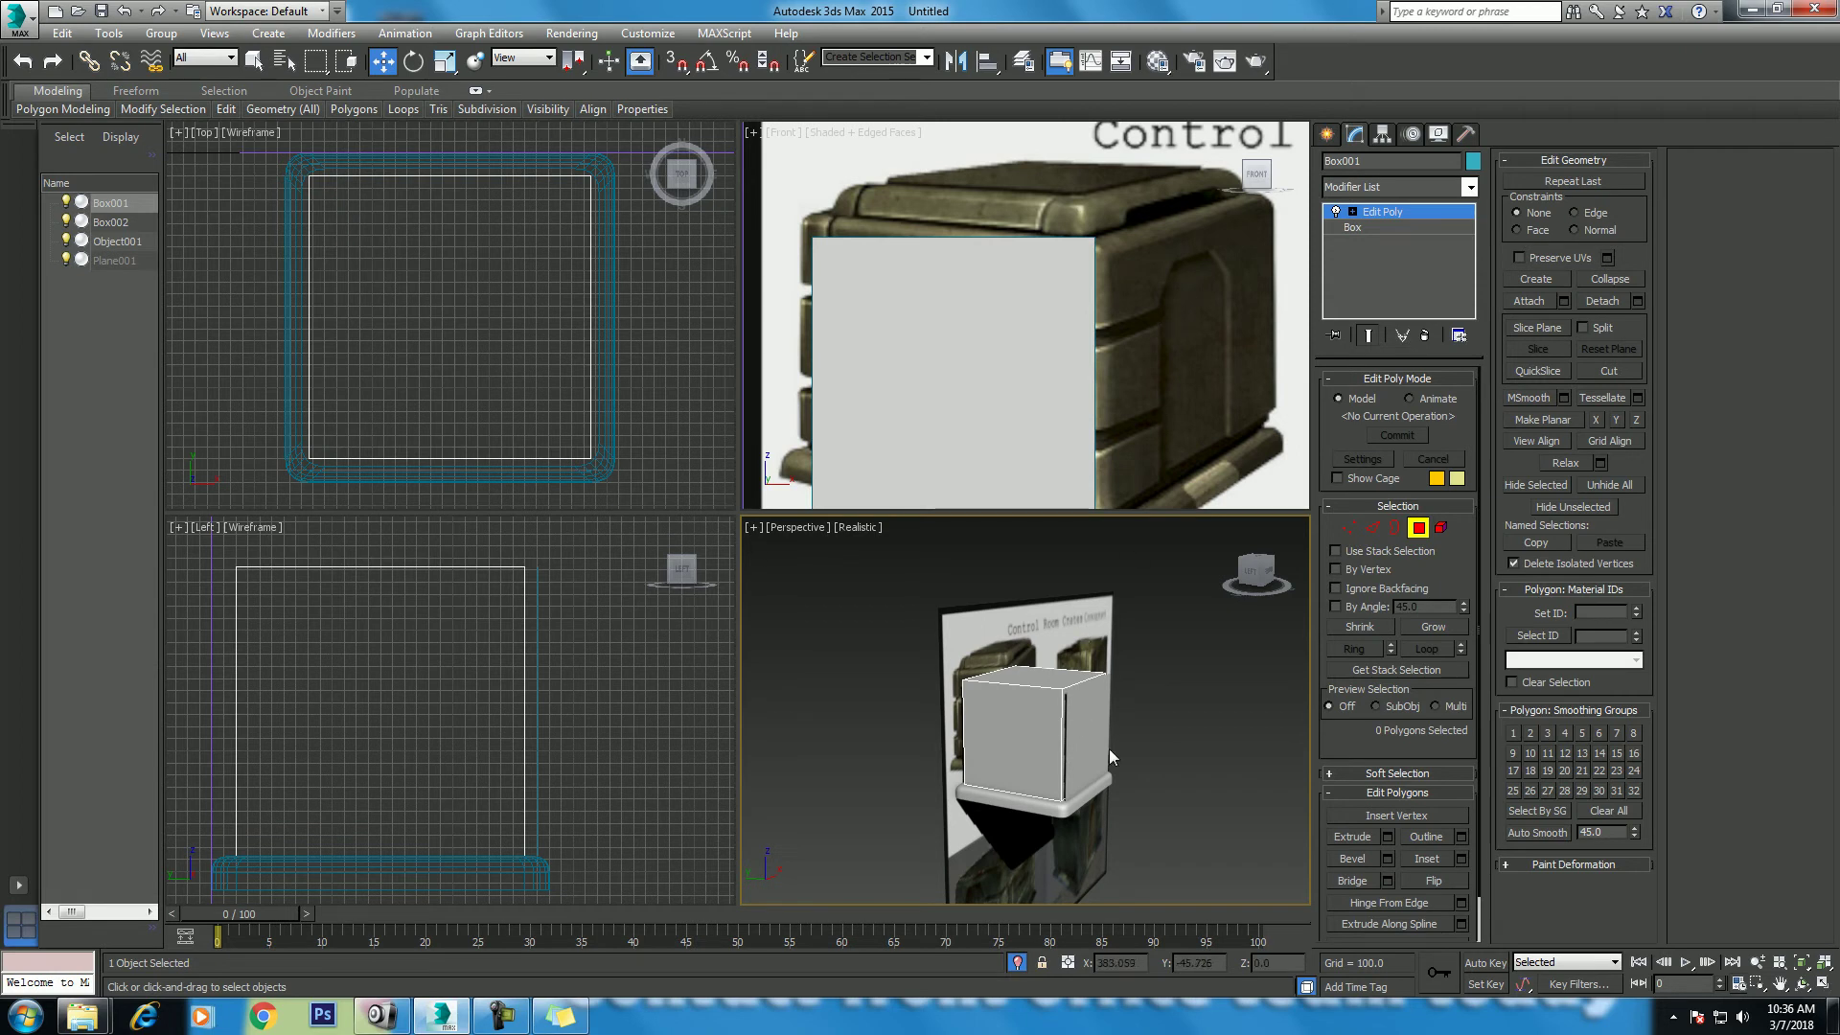
pyautogui.scroll(6, 1102, 754)
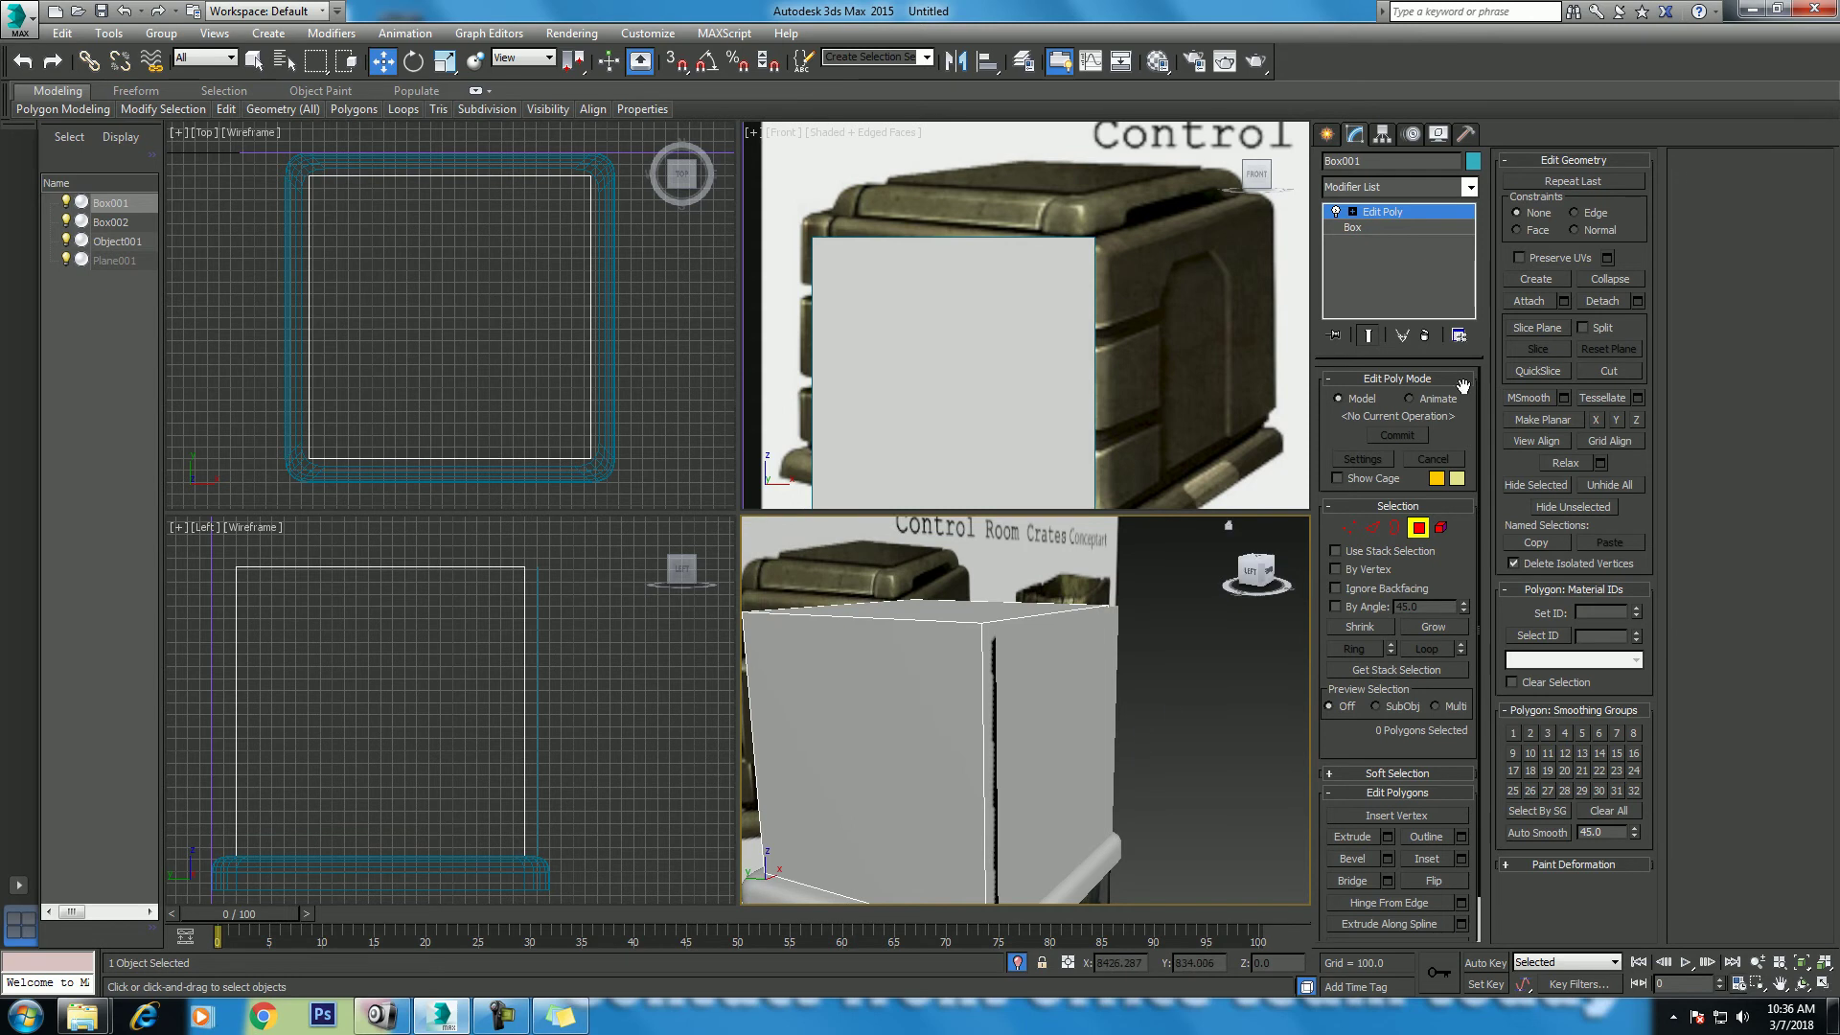
pyautogui.click(1372, 527)
pyautogui.rightClick(1033, 699)
pyautogui.click(1006, 667)
pyautogui.hotkey('alt', 'q')
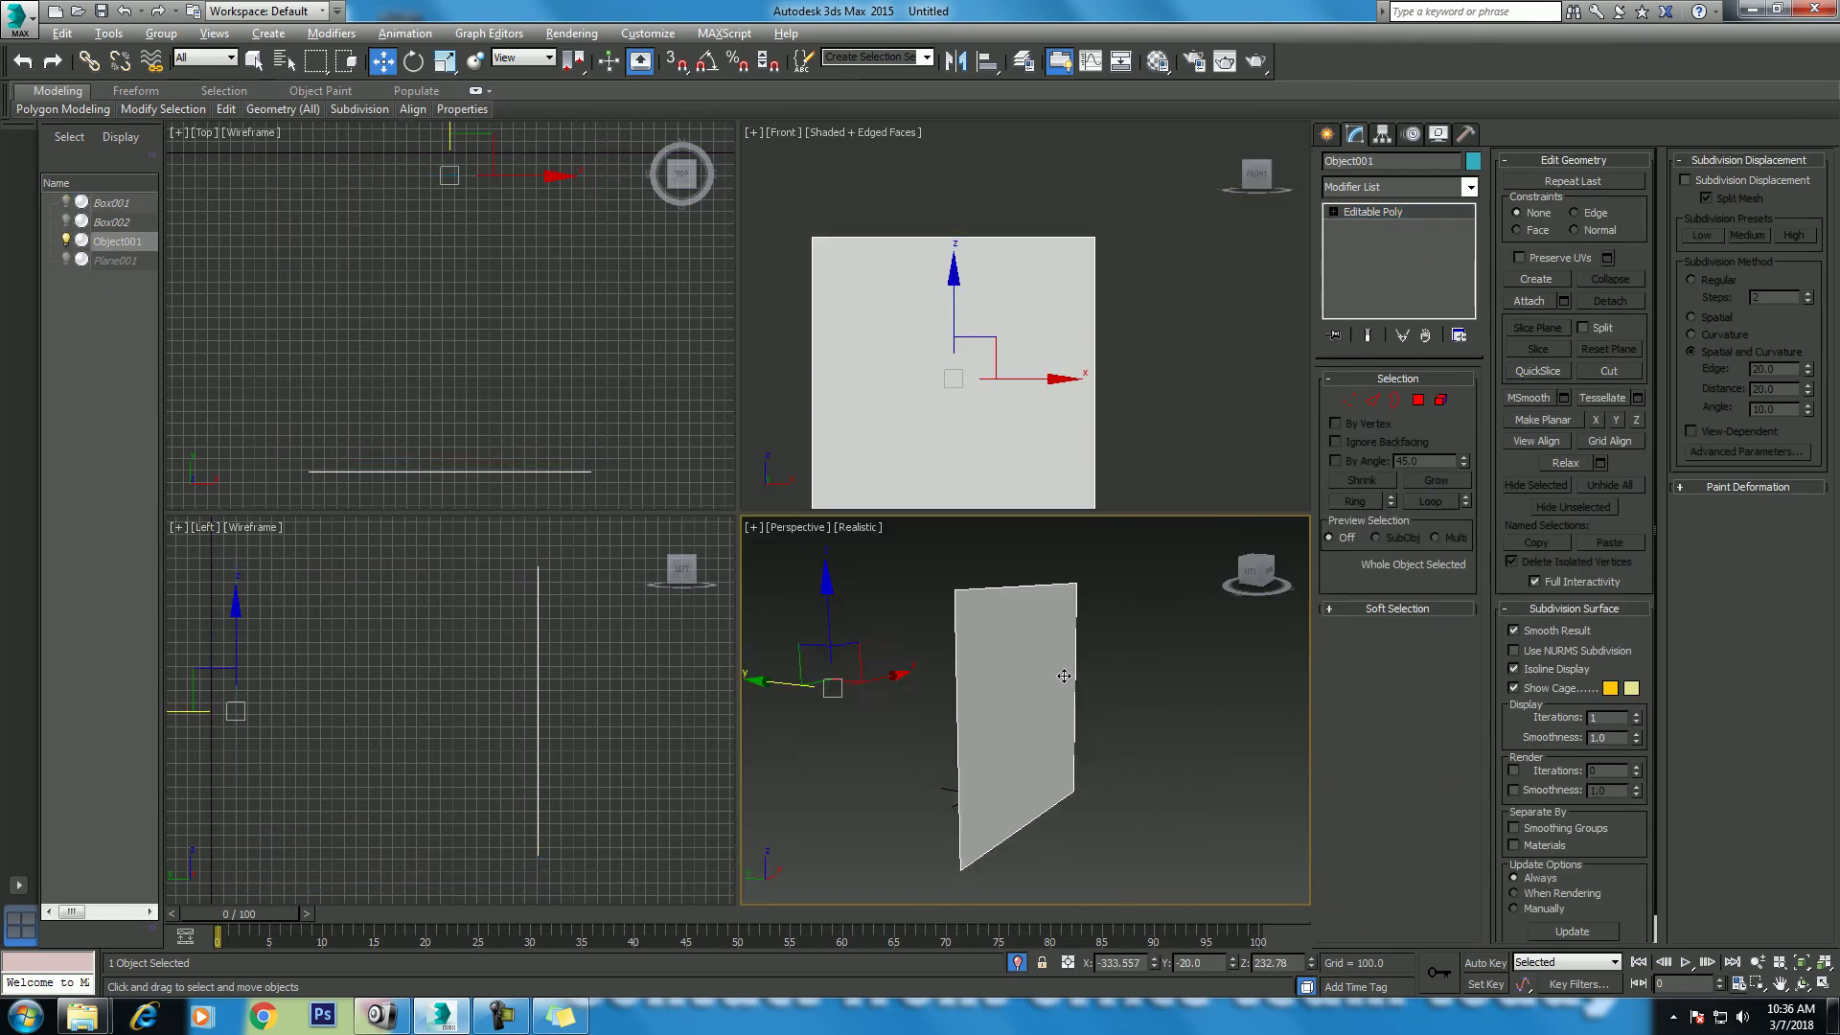
# Step: Connect the panel's top and bottom edge ring with 2 vertical edges
pyautogui.click(383, 1016)
pyautogui.moveTo(1059, 835); pyautogui.dragTo(1088, 826)
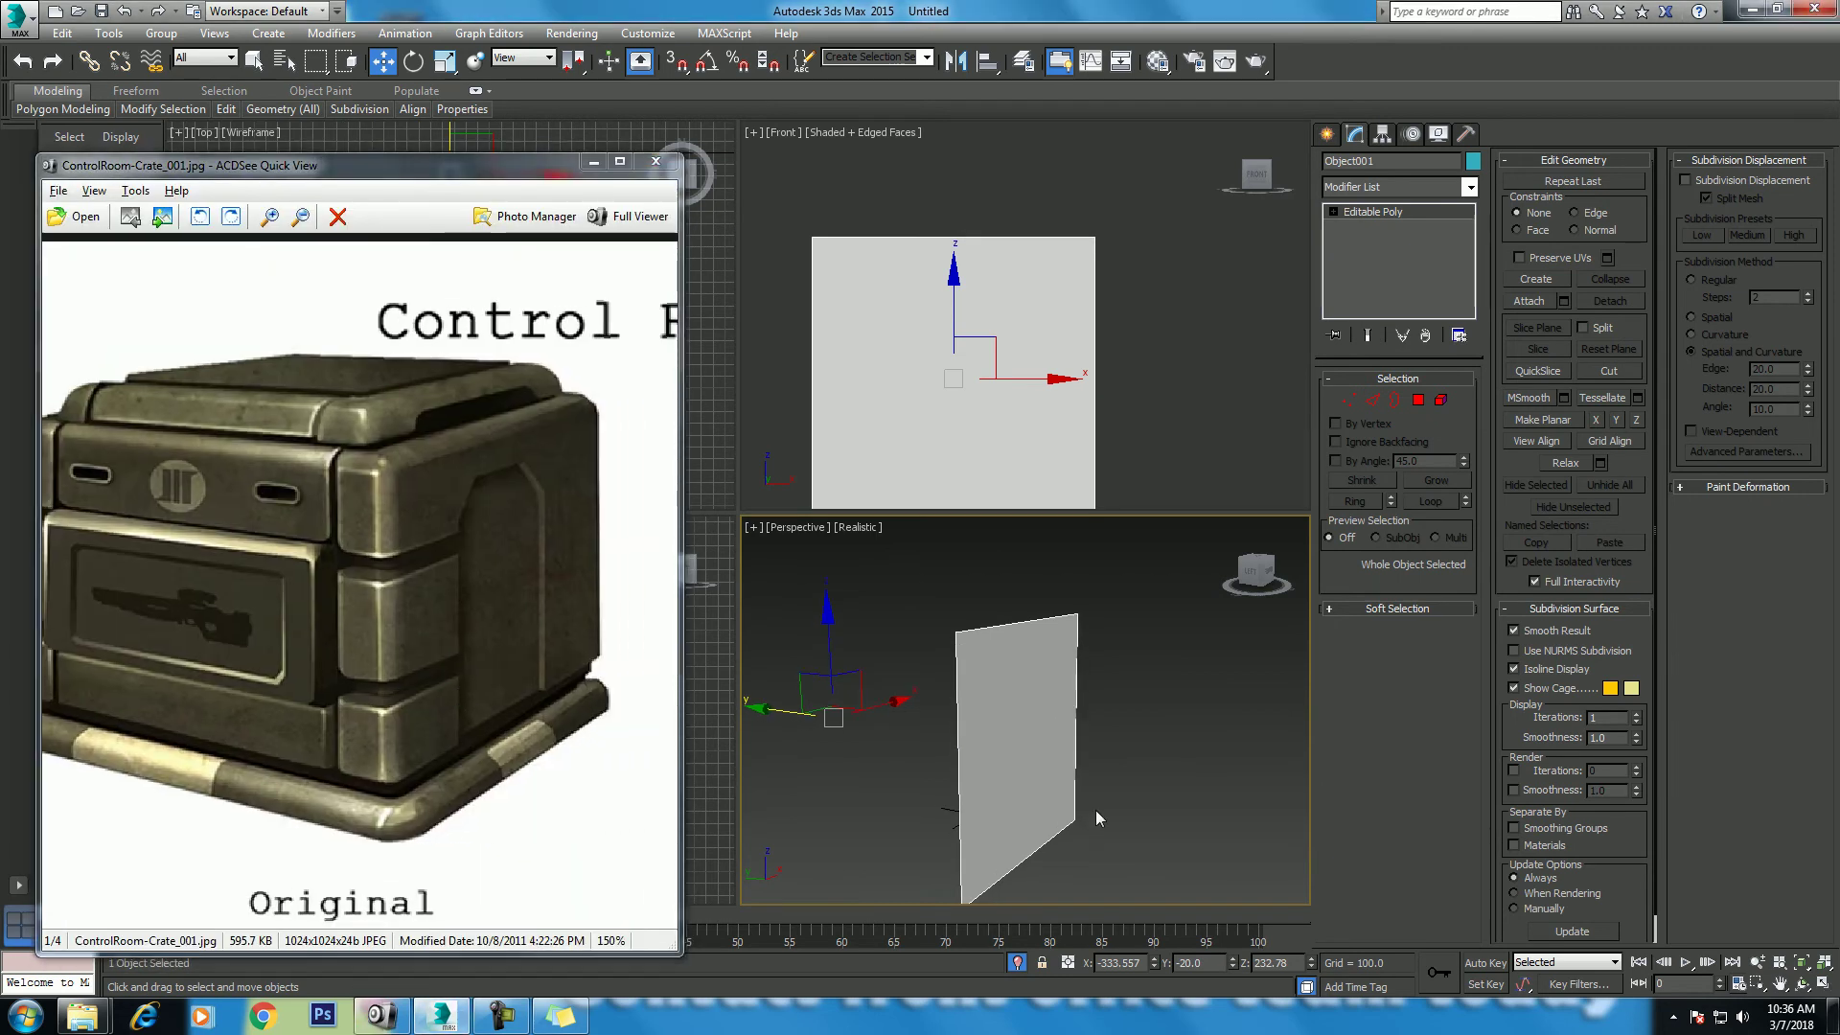
pyautogui.click(1368, 403)
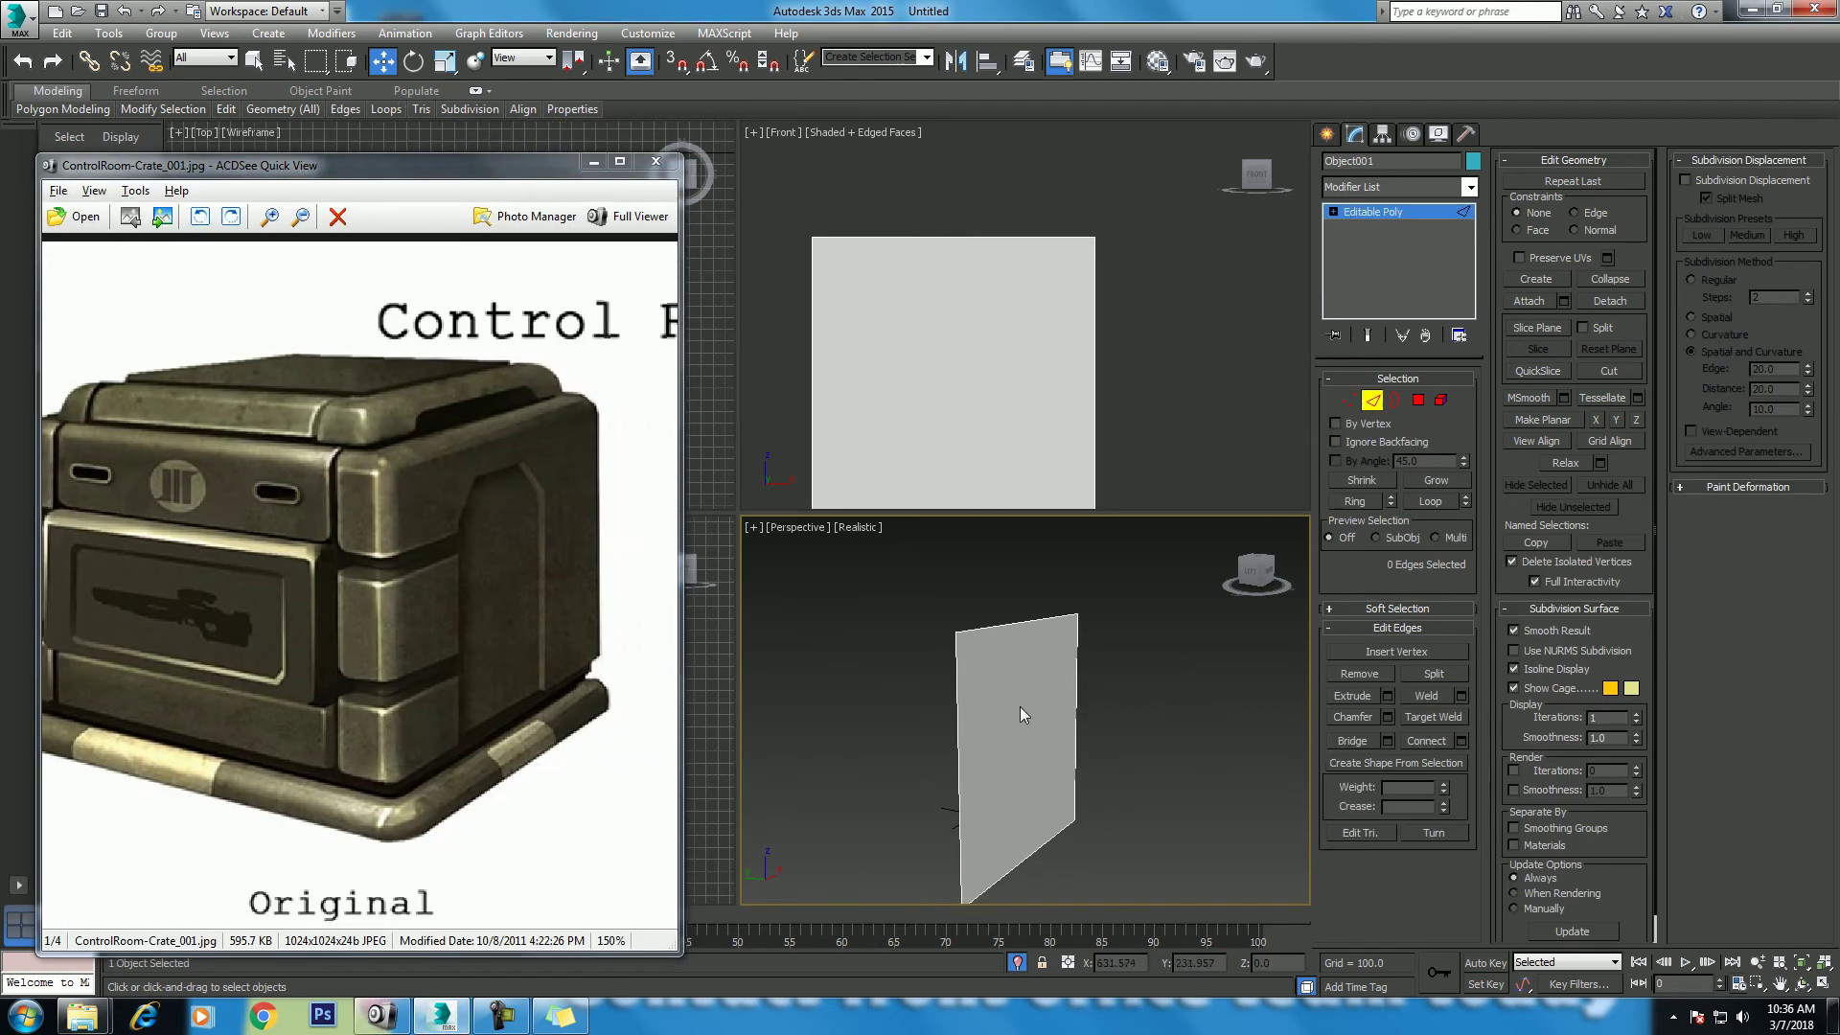
pyautogui.click(997, 632)
pyautogui.hotkey('alt', 'r')
pyautogui.rightClick(990, 629)
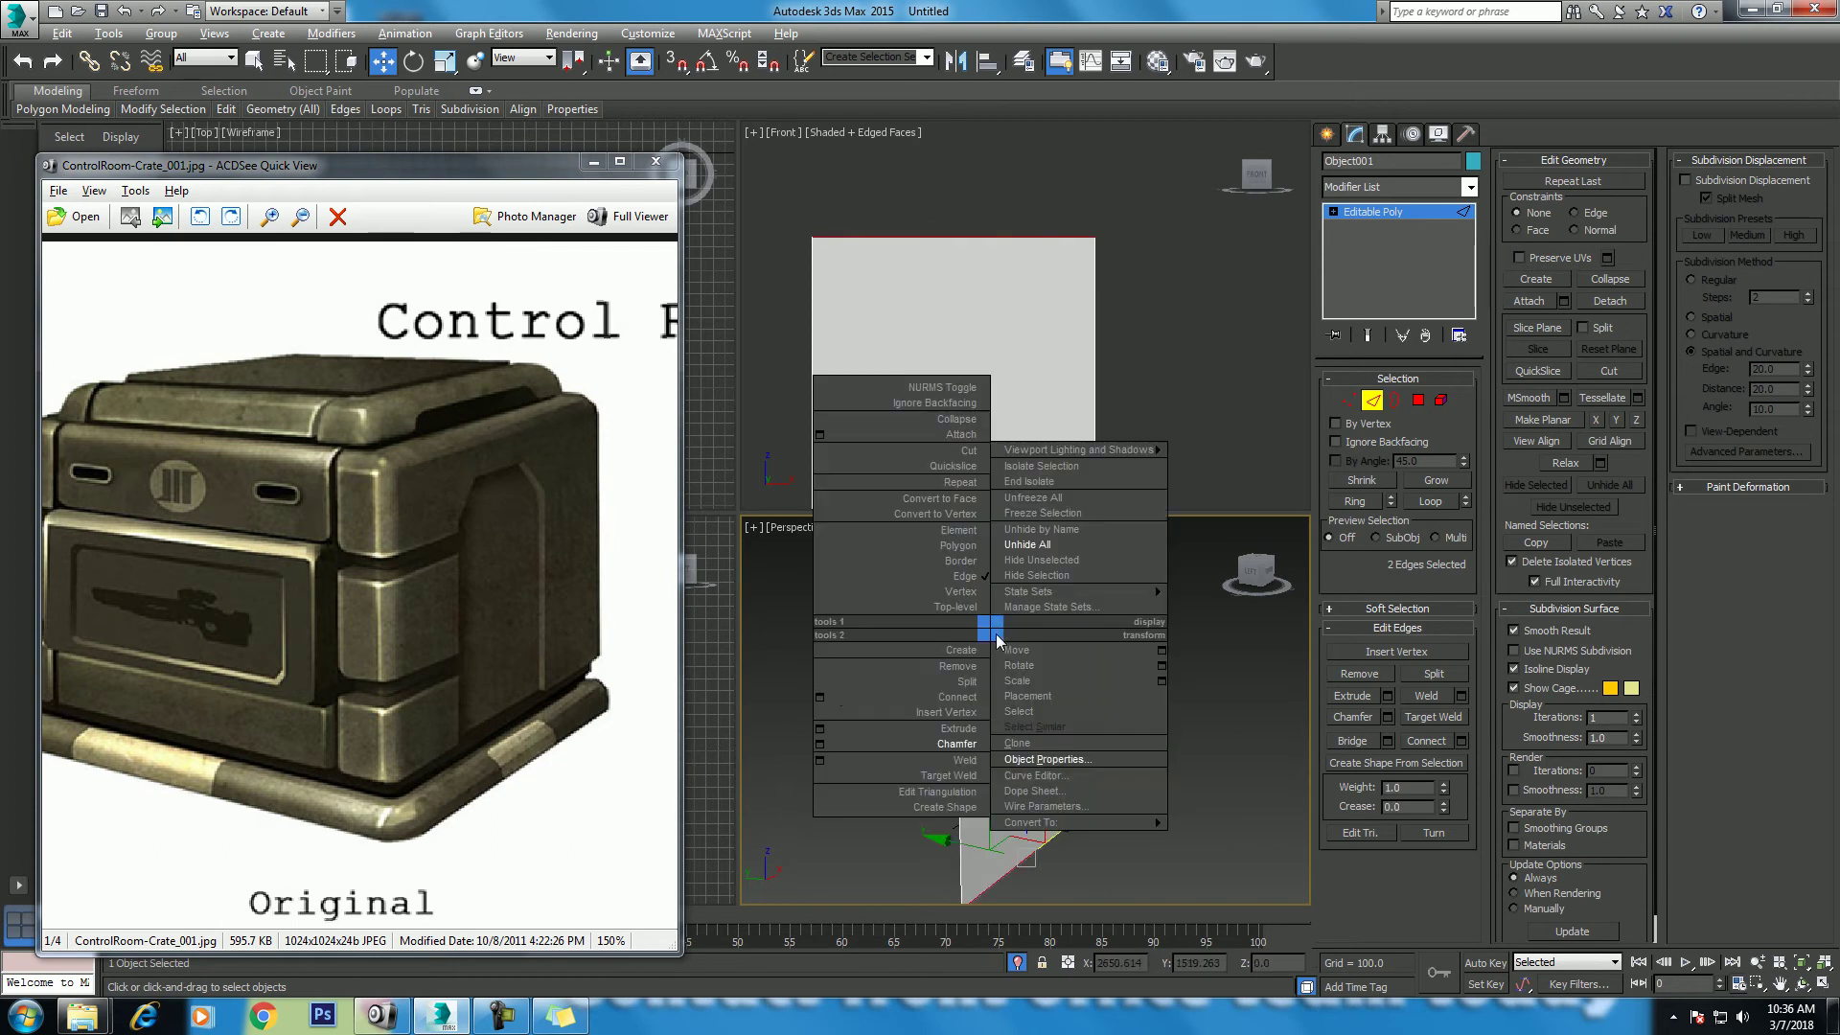
pyautogui.click(821, 699)
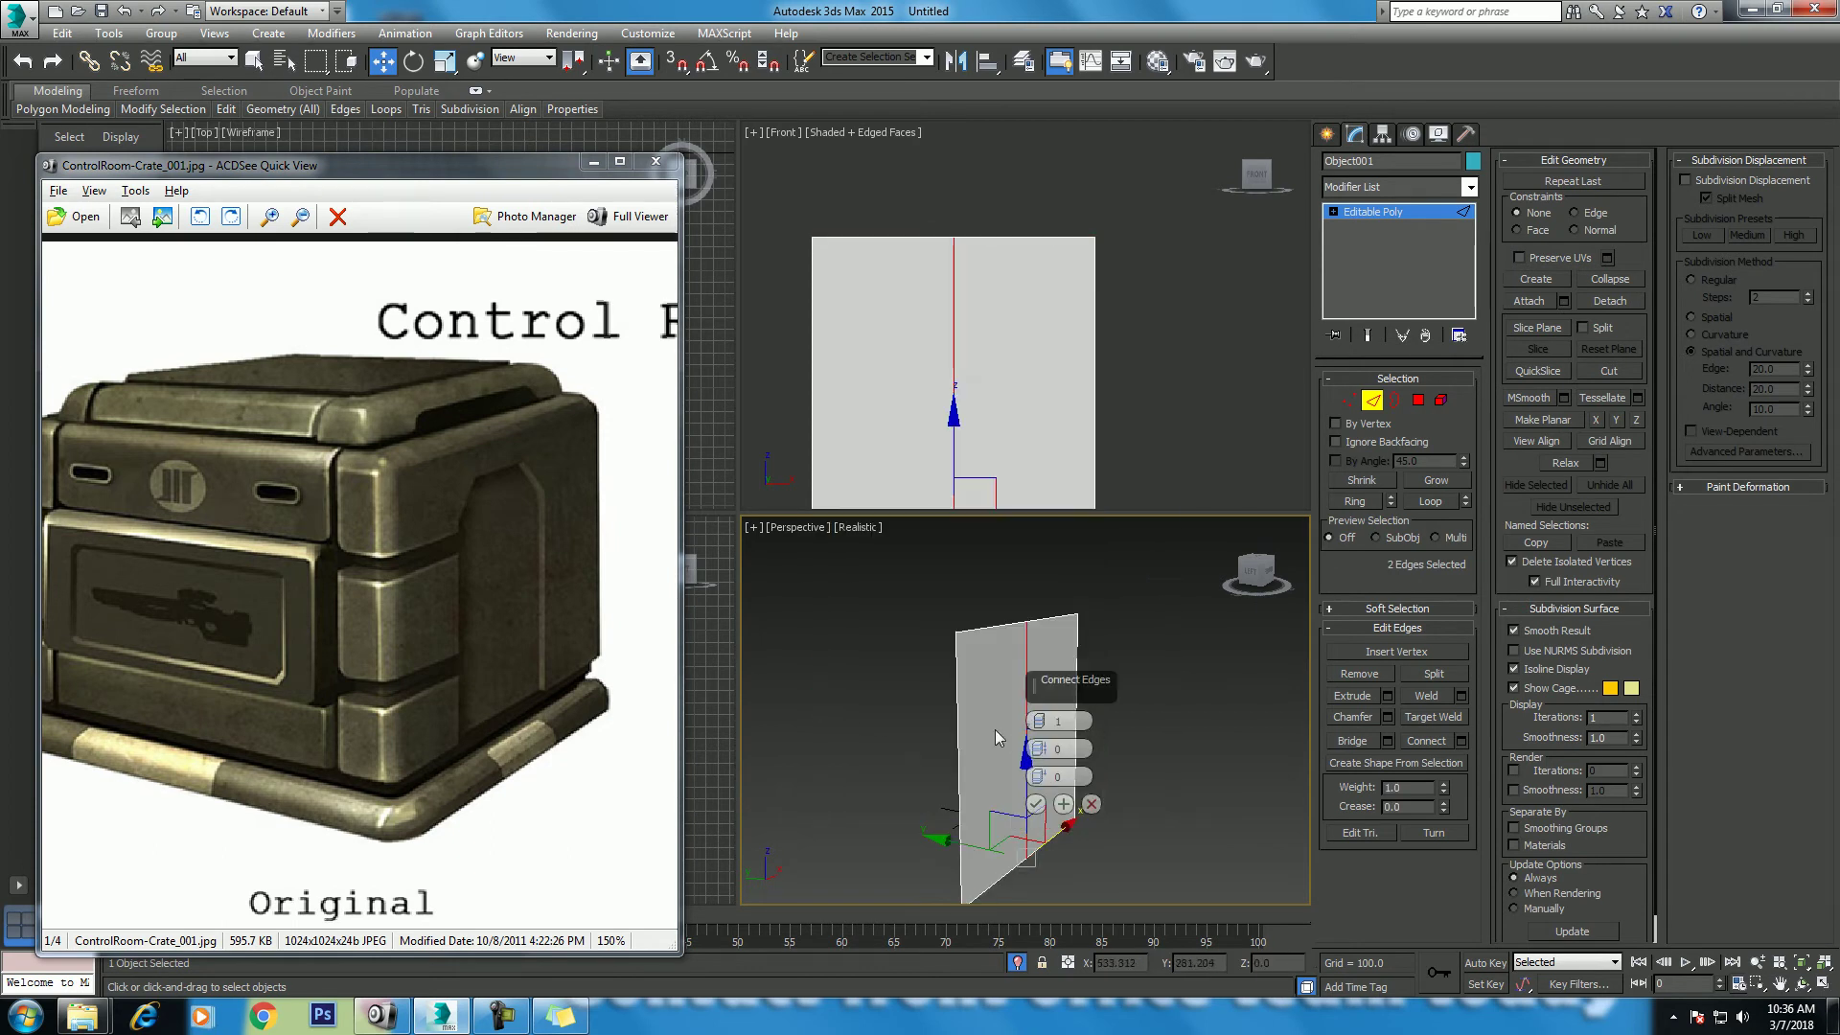
pyautogui.moveTo(1039, 720); pyautogui.dragTo(1043, 709)
pyautogui.click(1035, 803)
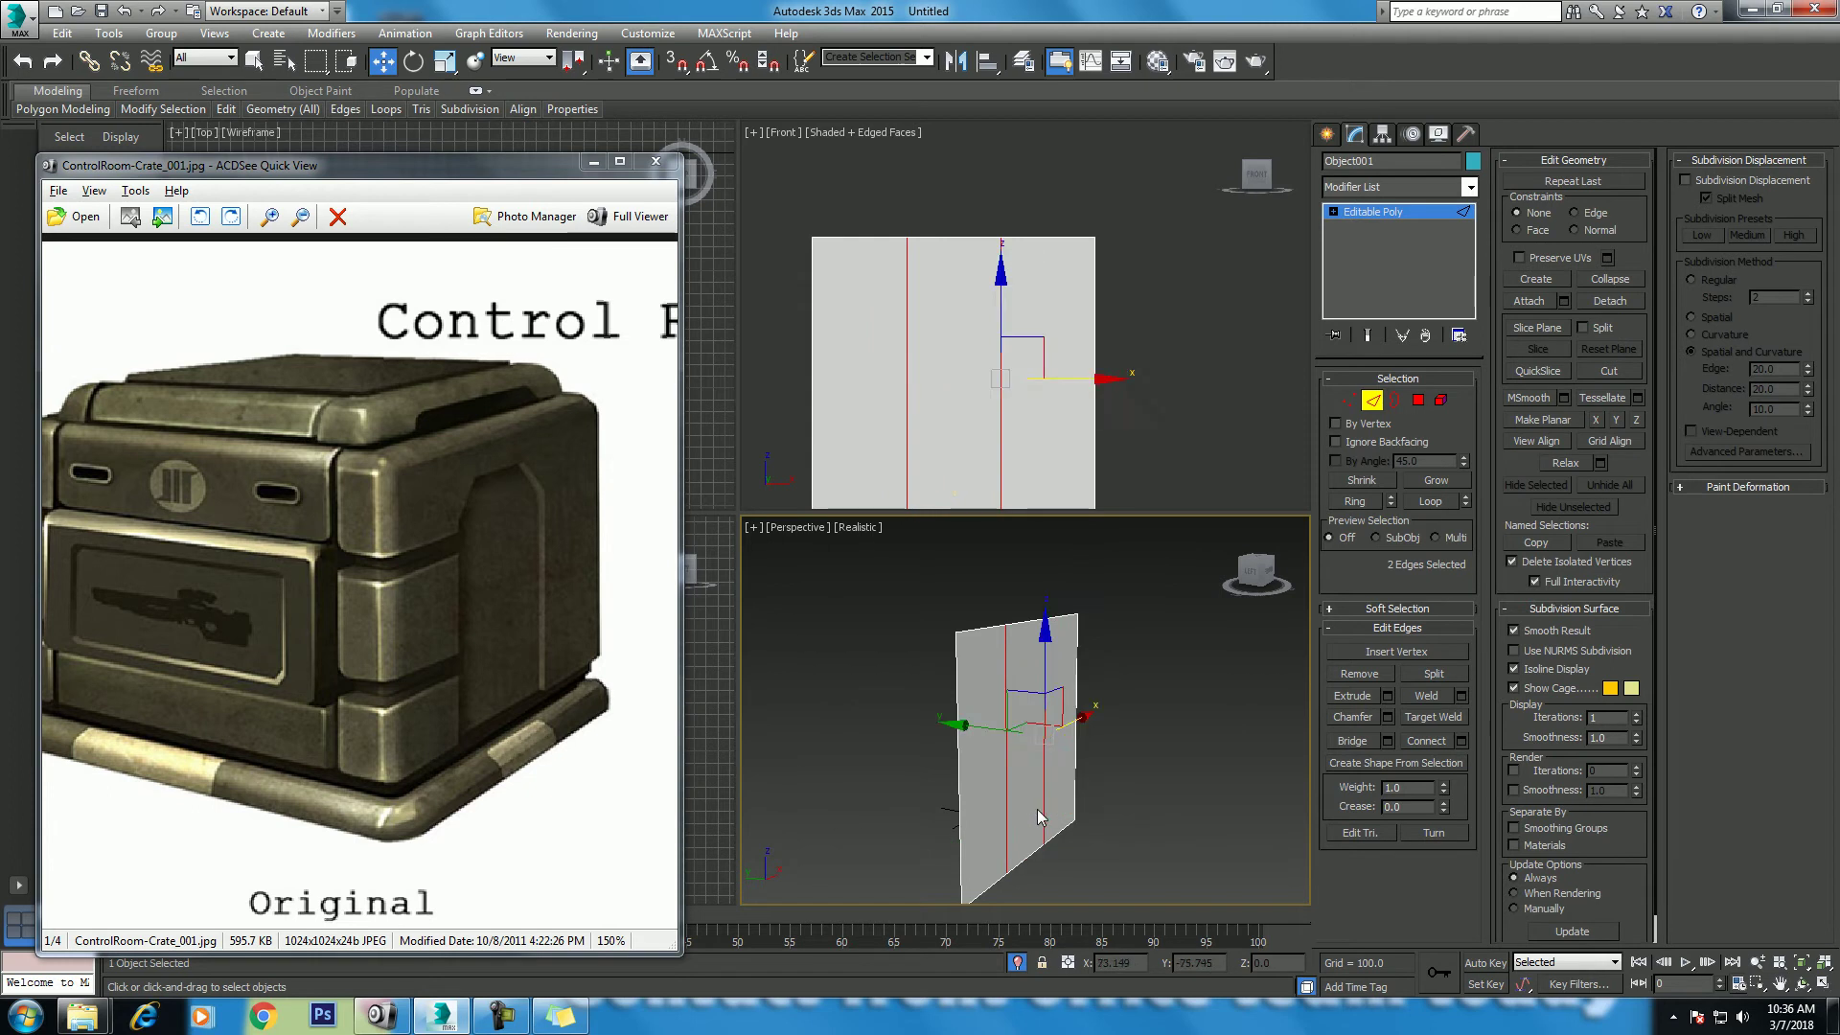
# Step: Connect the ring of vertical edges with 4 horizontal cuts, forming a three-by-five grid
pyautogui.hotkey('alt', 'r')
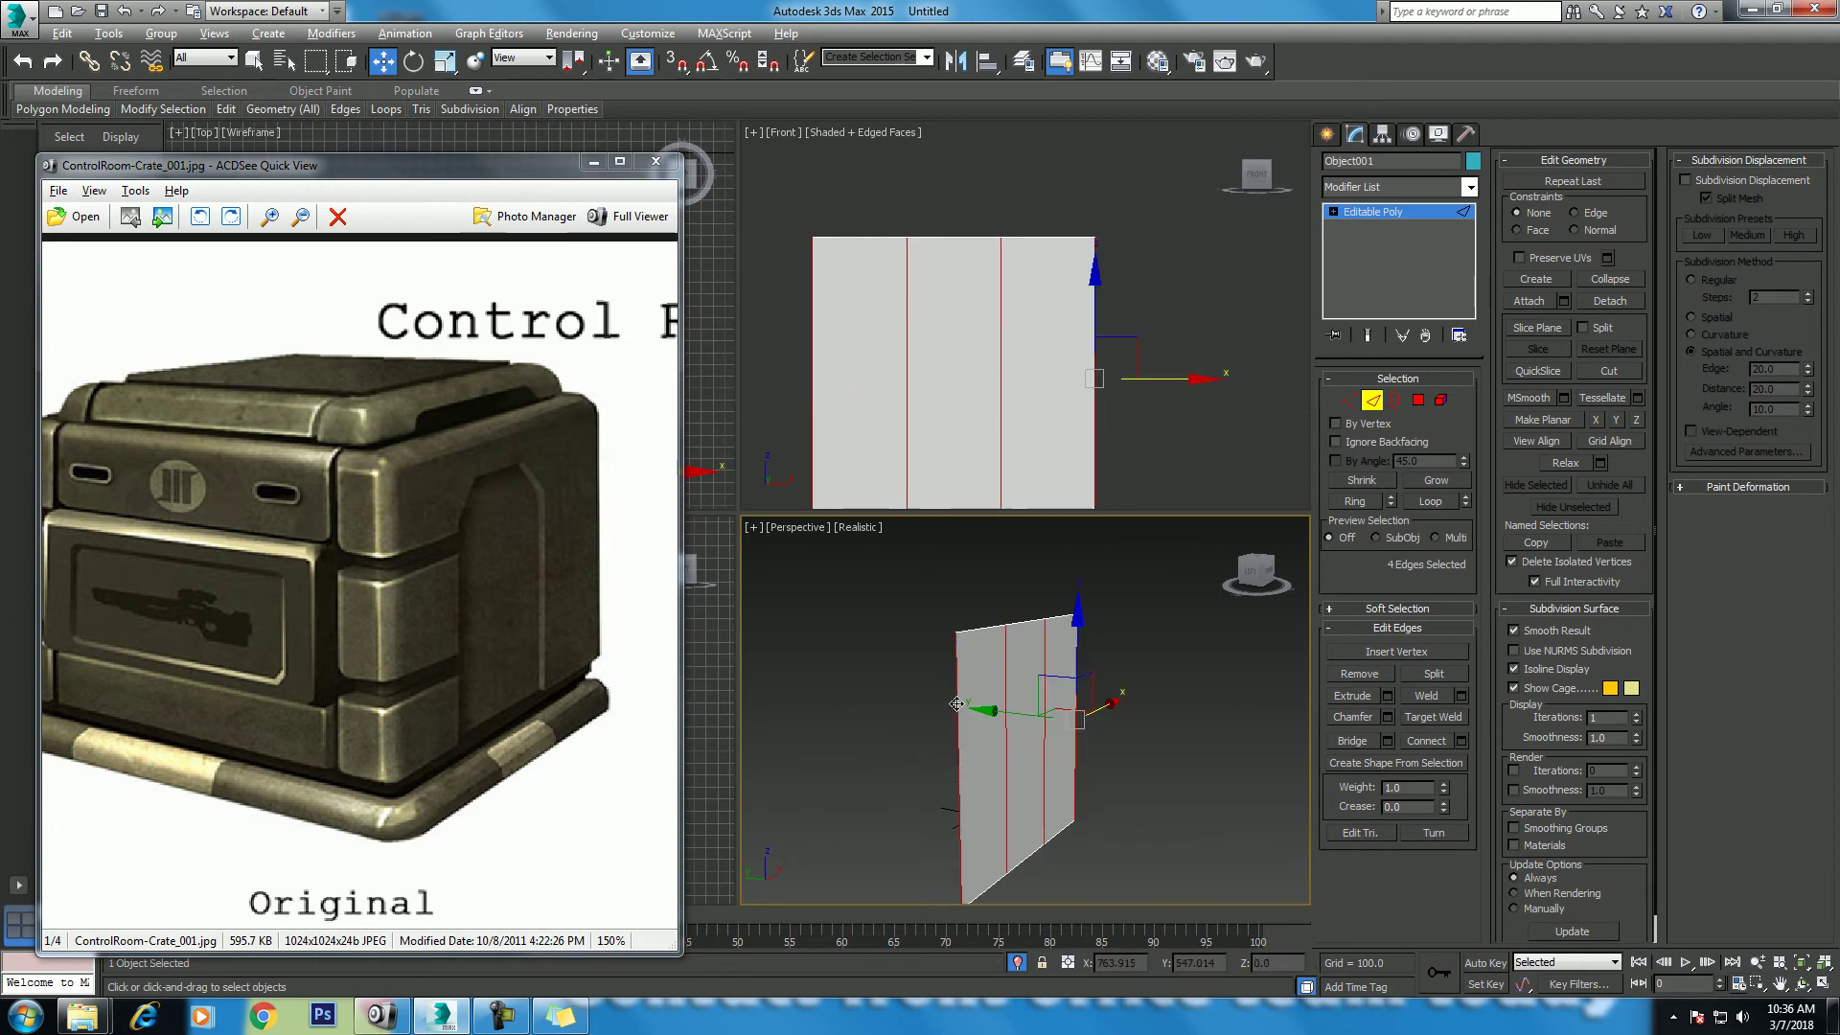
pyautogui.rightClick(957, 704)
pyautogui.click(781, 763)
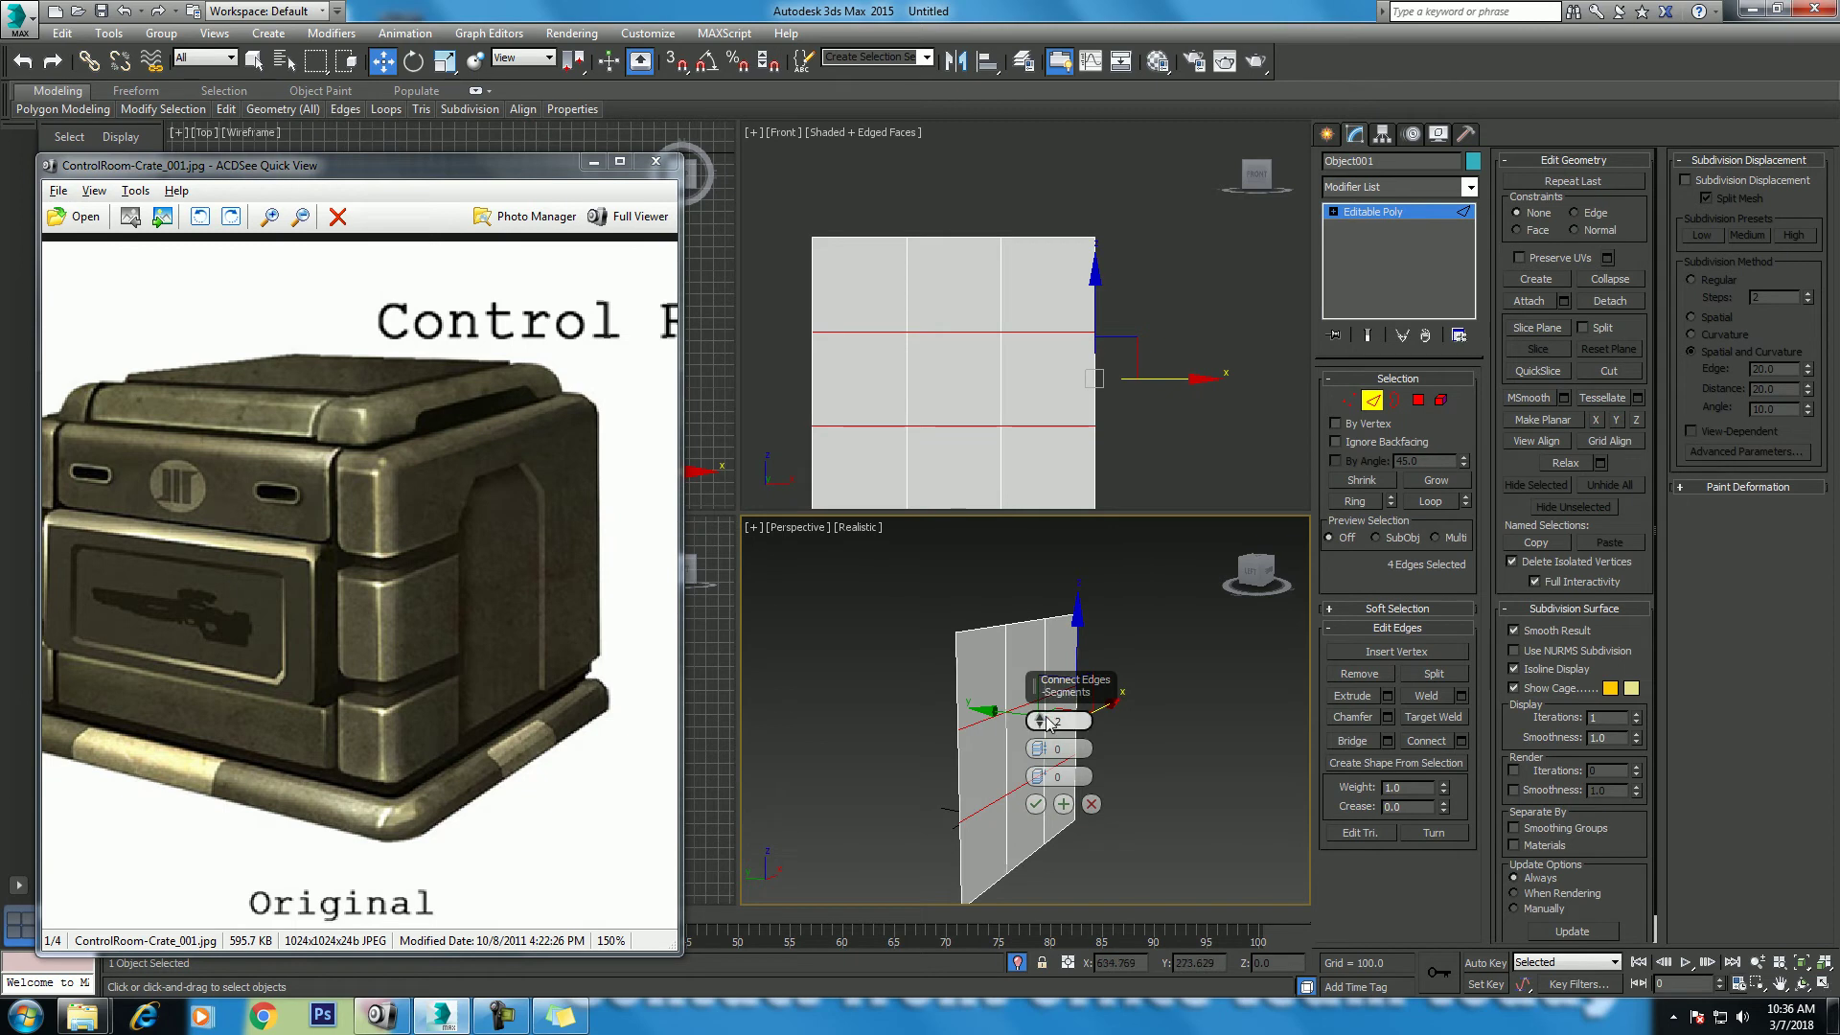
pyautogui.click(1040, 719)
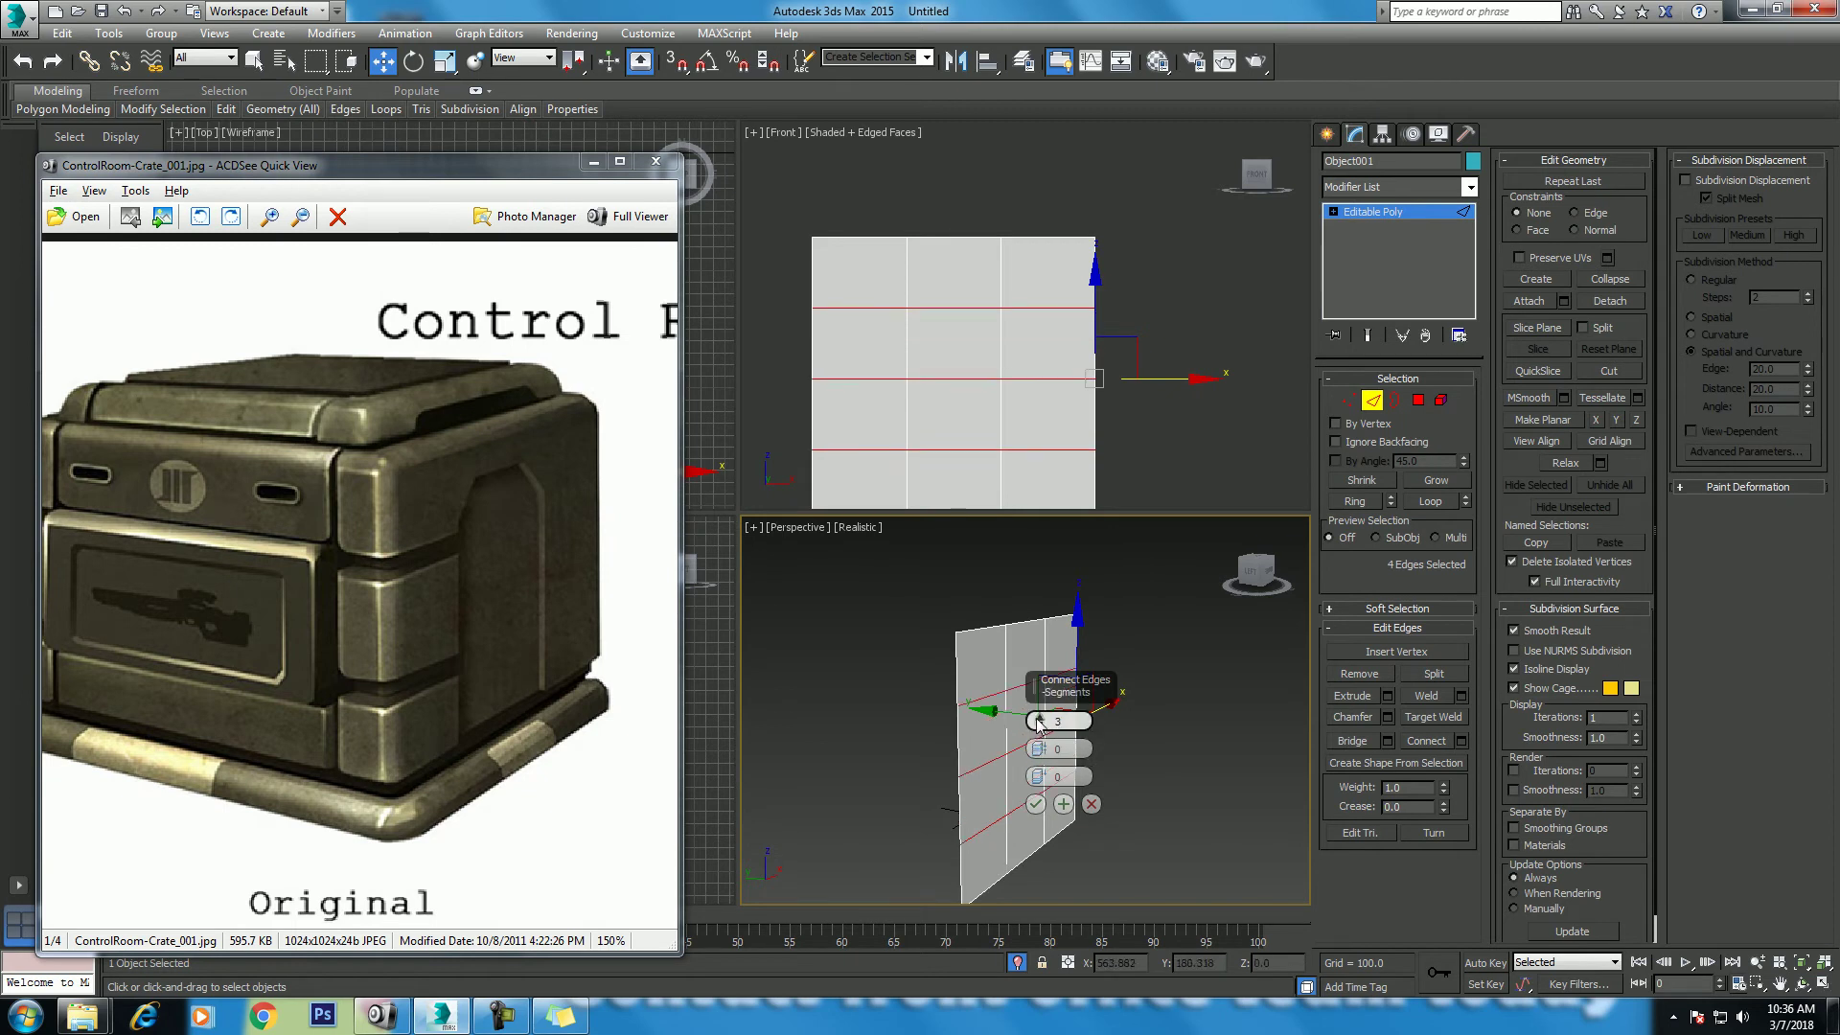
pyautogui.click(1040, 722)
pyautogui.click(1035, 804)
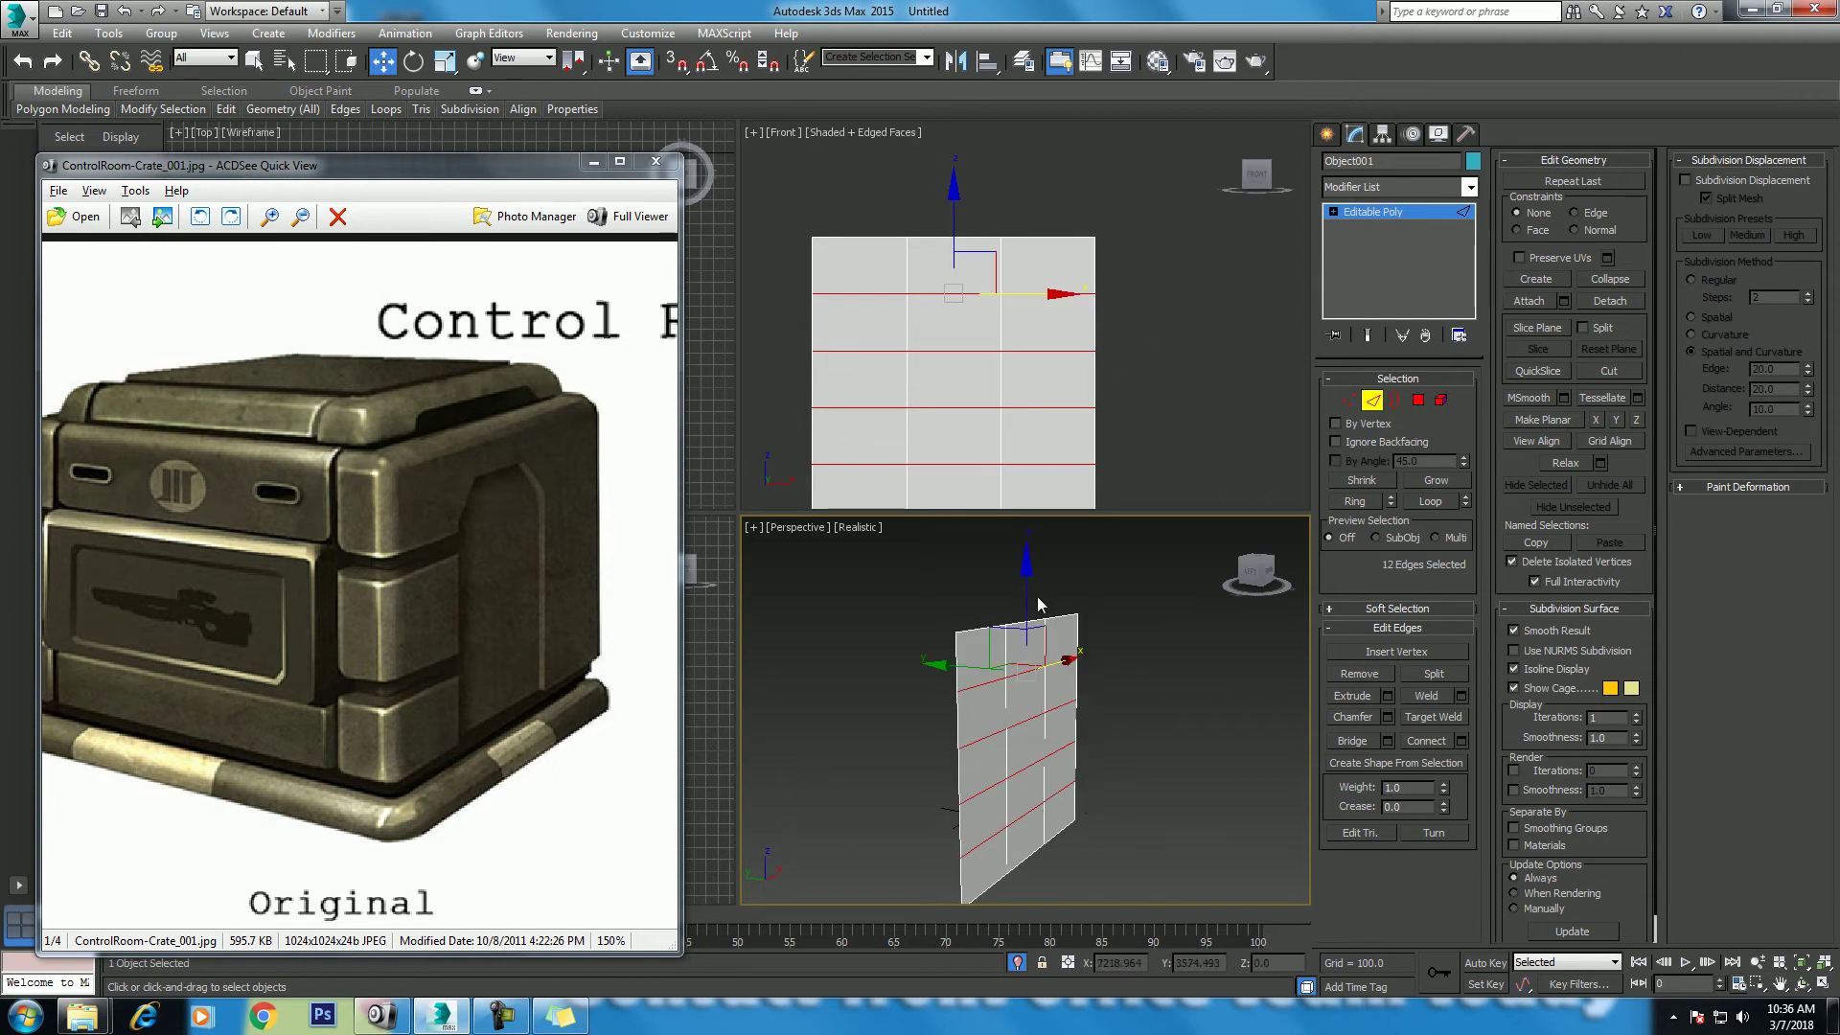
# Step: Switch to vertex level and box-select the centre column's vertices in Front view
pyautogui.moveTo(958, 366); pyautogui.dragTo(981, 345, button='middle')
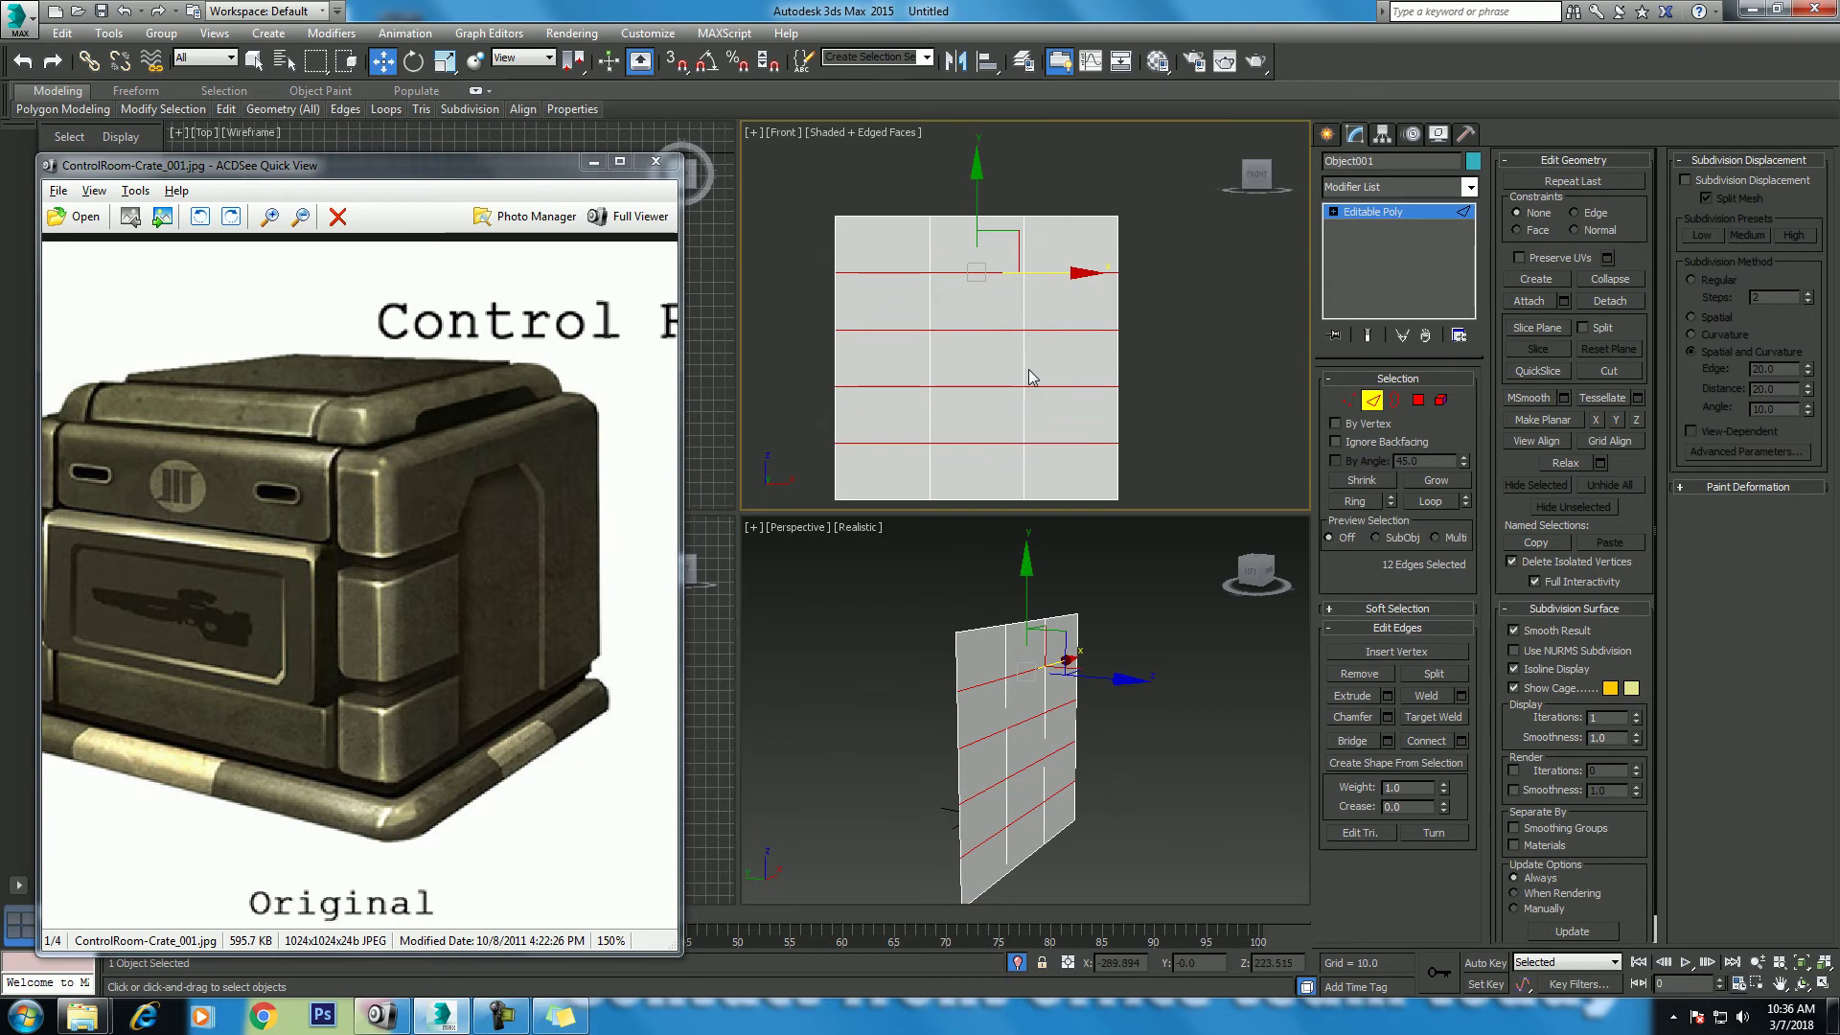
pyautogui.click(963, 327)
pyautogui.moveTo(1027, 359); pyautogui.dragTo(1023, 342, button='middle')
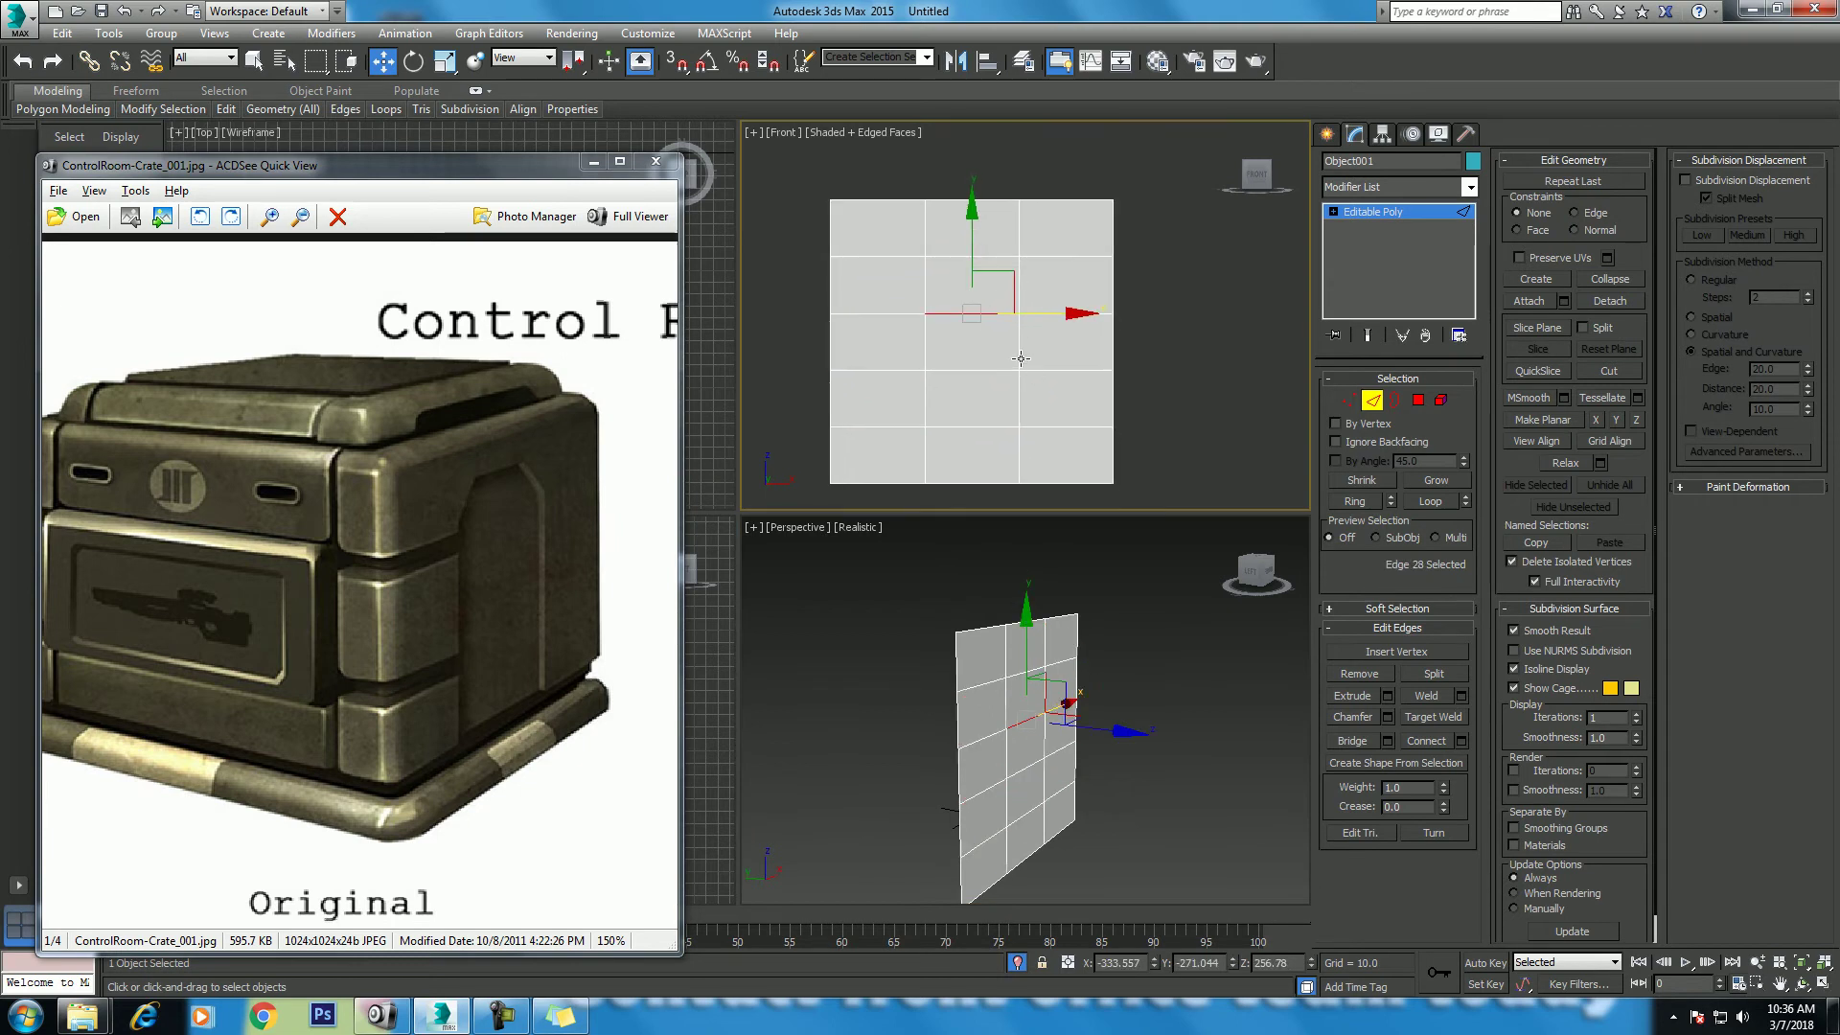
pyautogui.press('1')
pyautogui.moveTo(904, 302); pyautogui.dragTo(1044, 524)
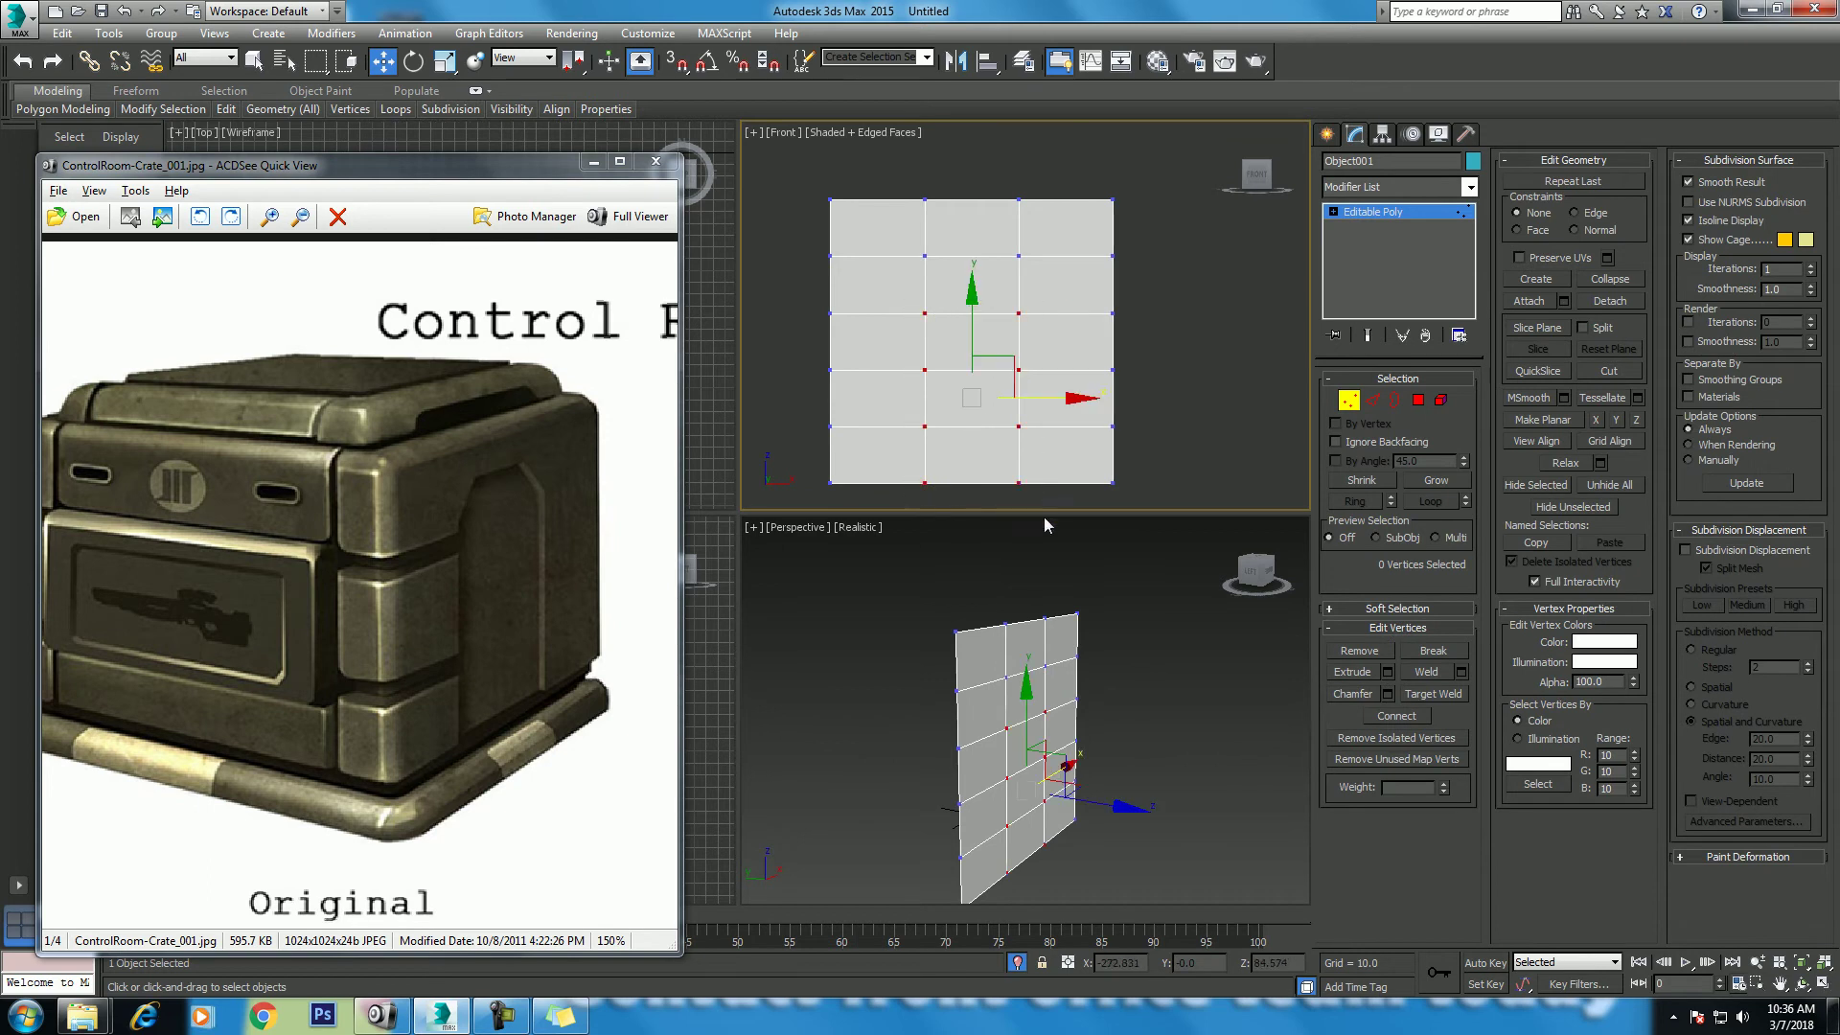
# Step: Scale the centre column vertices inward along X to about 86%, narrowing the centre strip
pyautogui.press('r')
pyautogui.moveTo(1045, 399); pyautogui.dragTo(1138, 402)
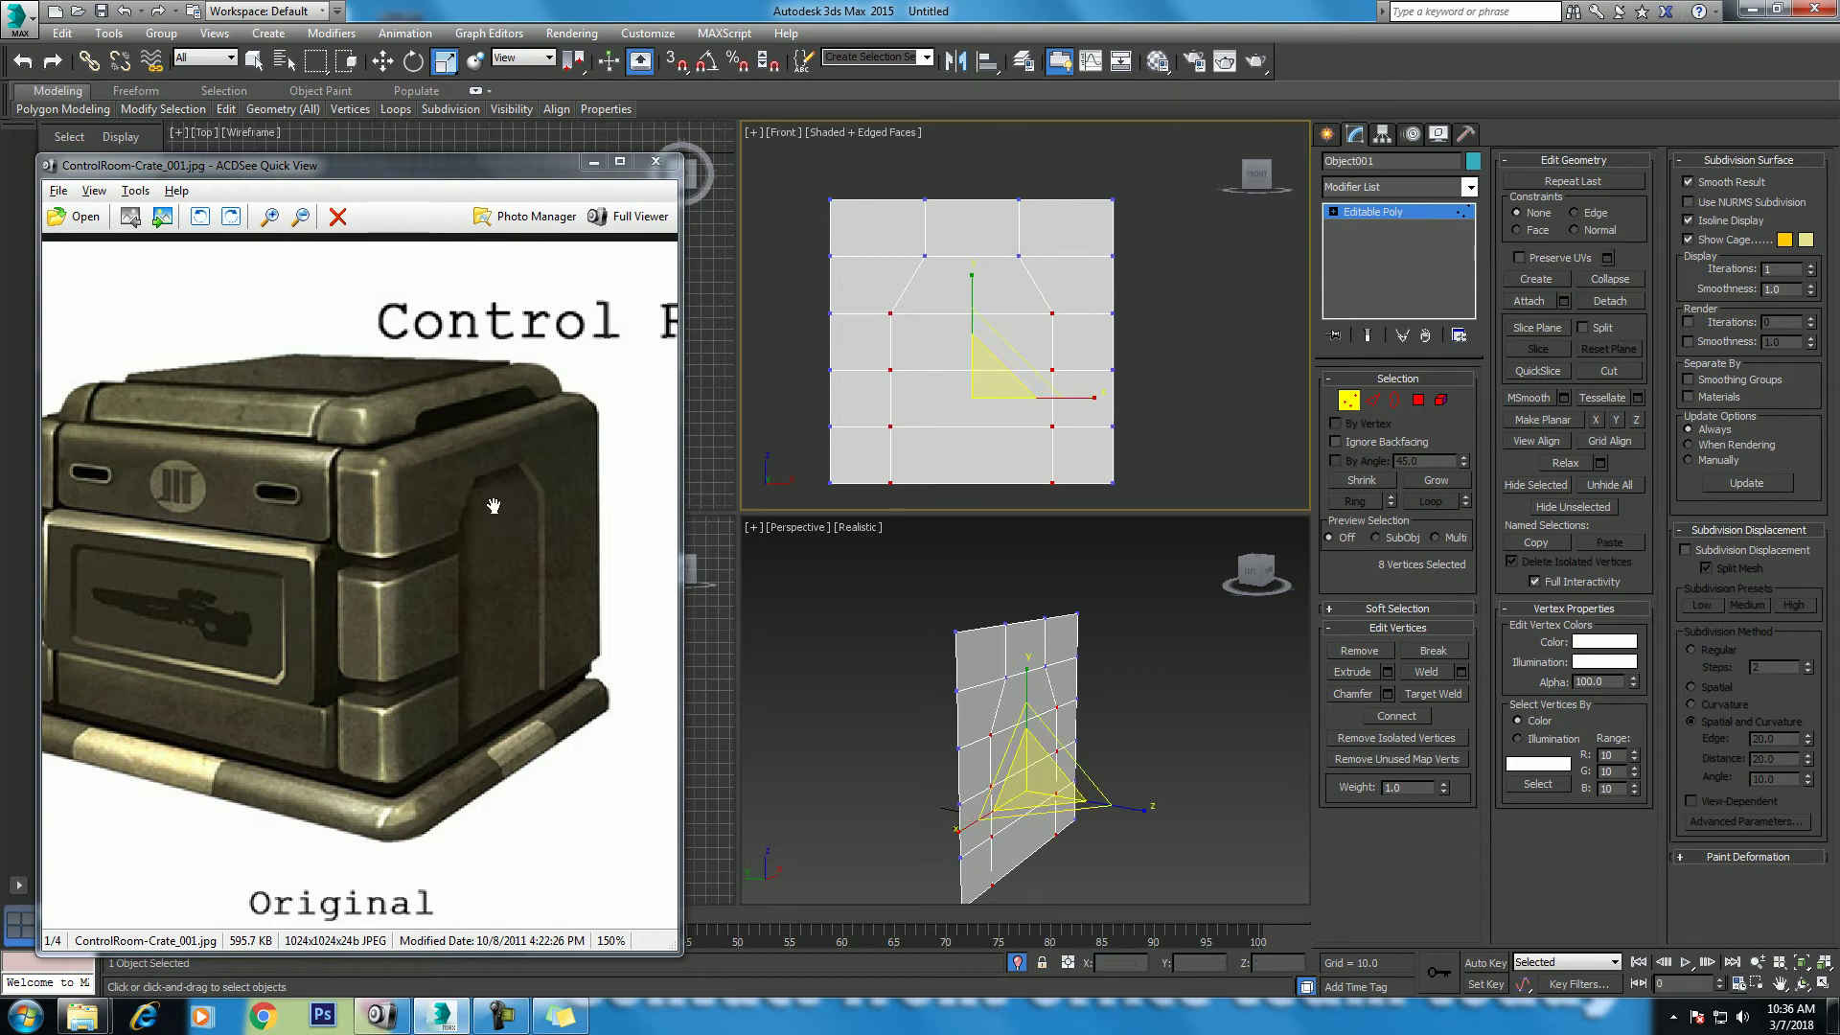
pyautogui.moveTo(1135, 301); pyautogui.dragTo(817, 345)
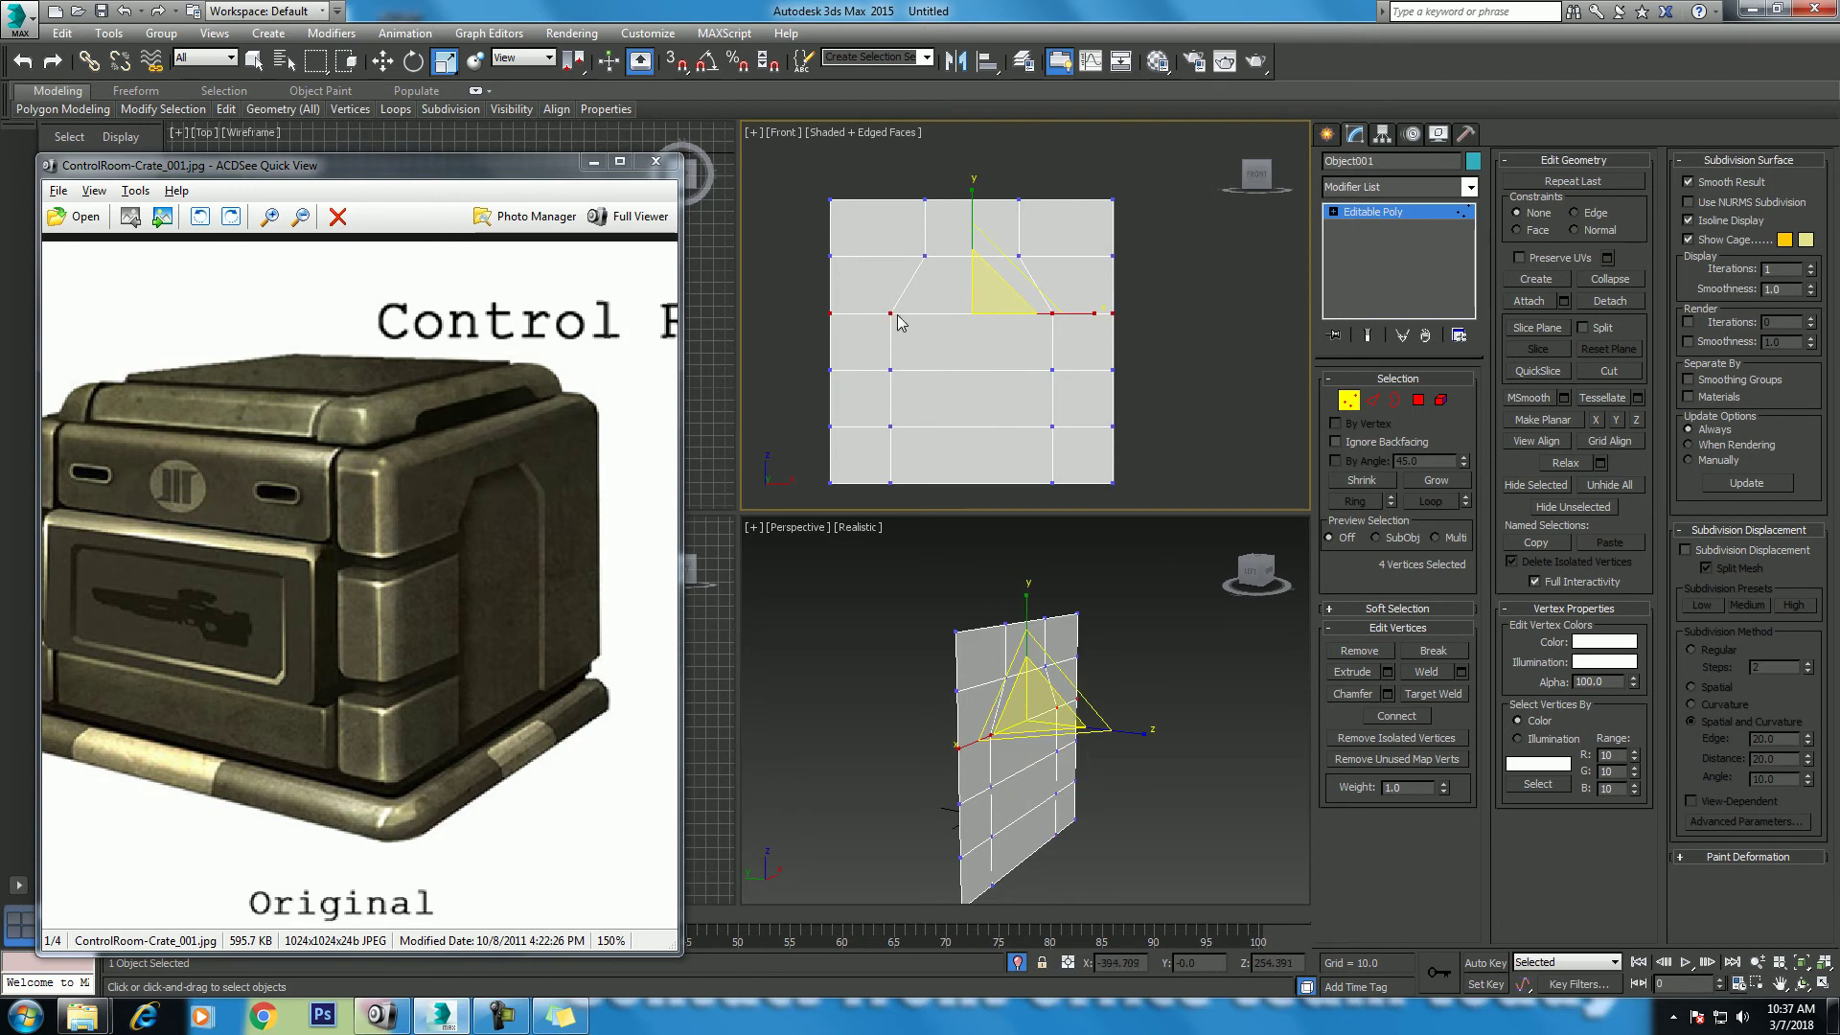
pyautogui.moveTo(881, 302); pyautogui.dragTo(1064, 490)
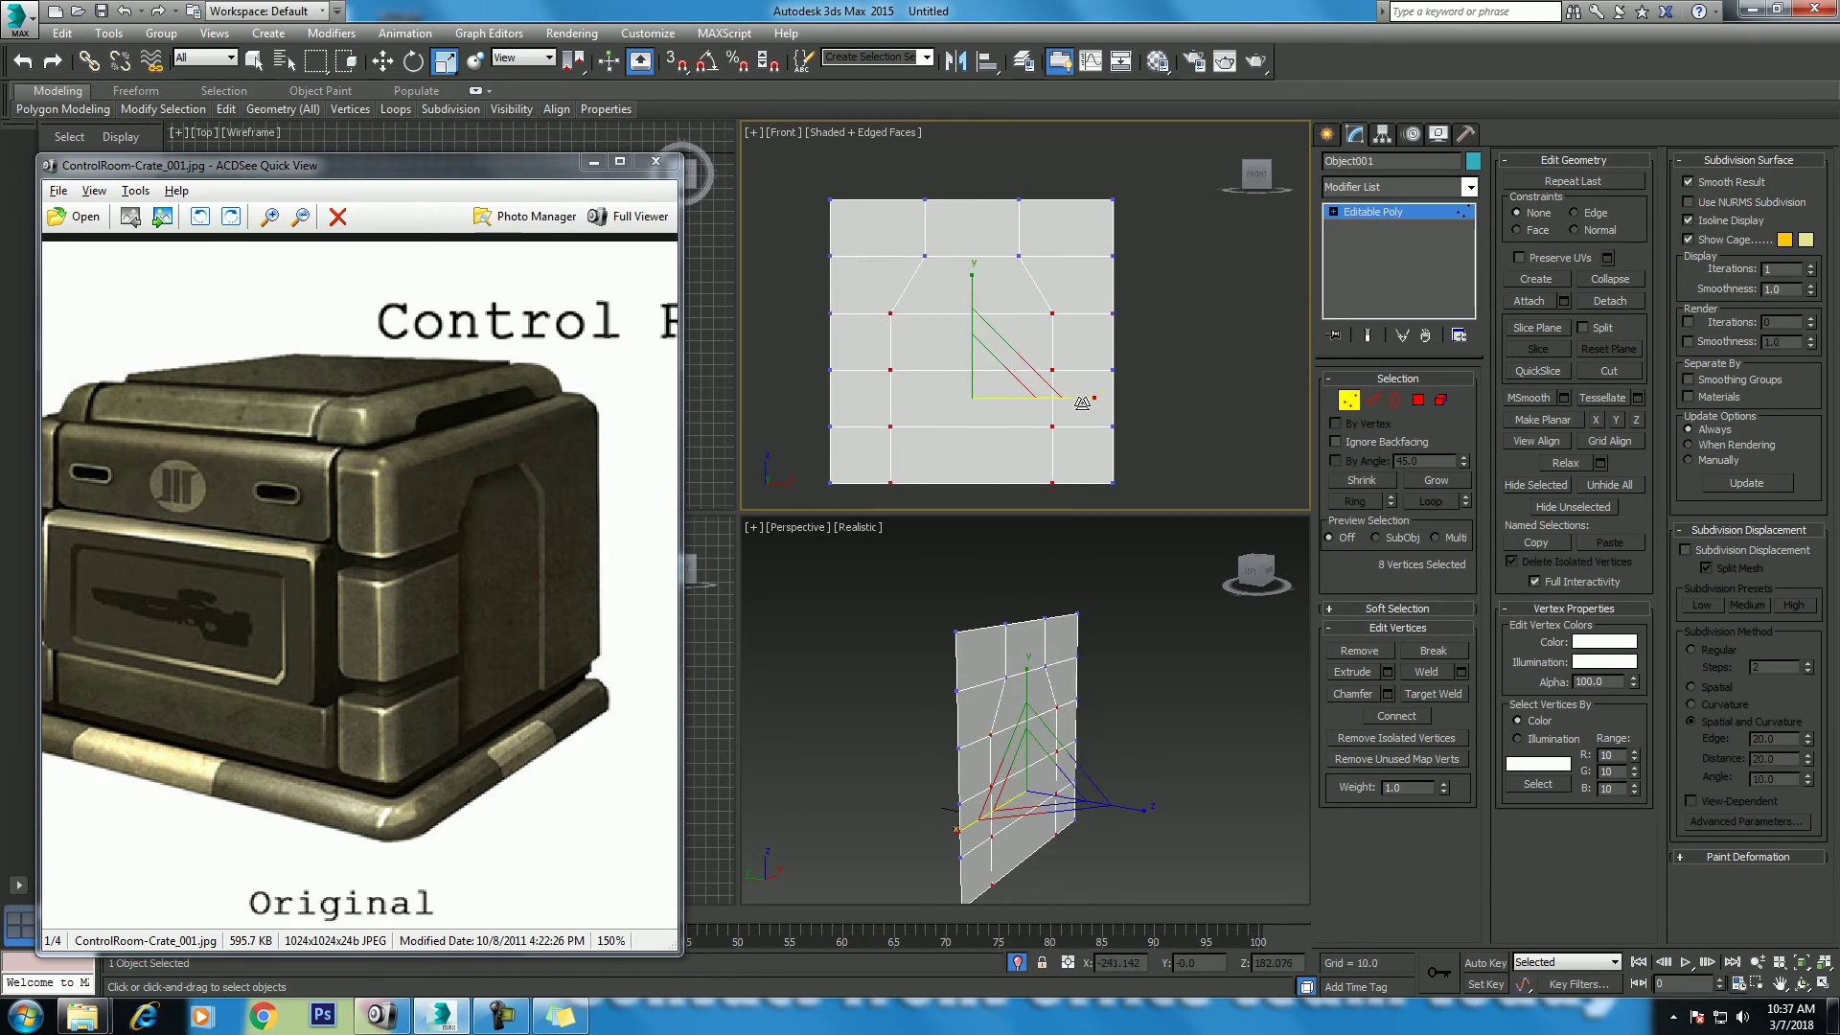
pyautogui.moveTo(1091, 403); pyautogui.dragTo(1071, 388)
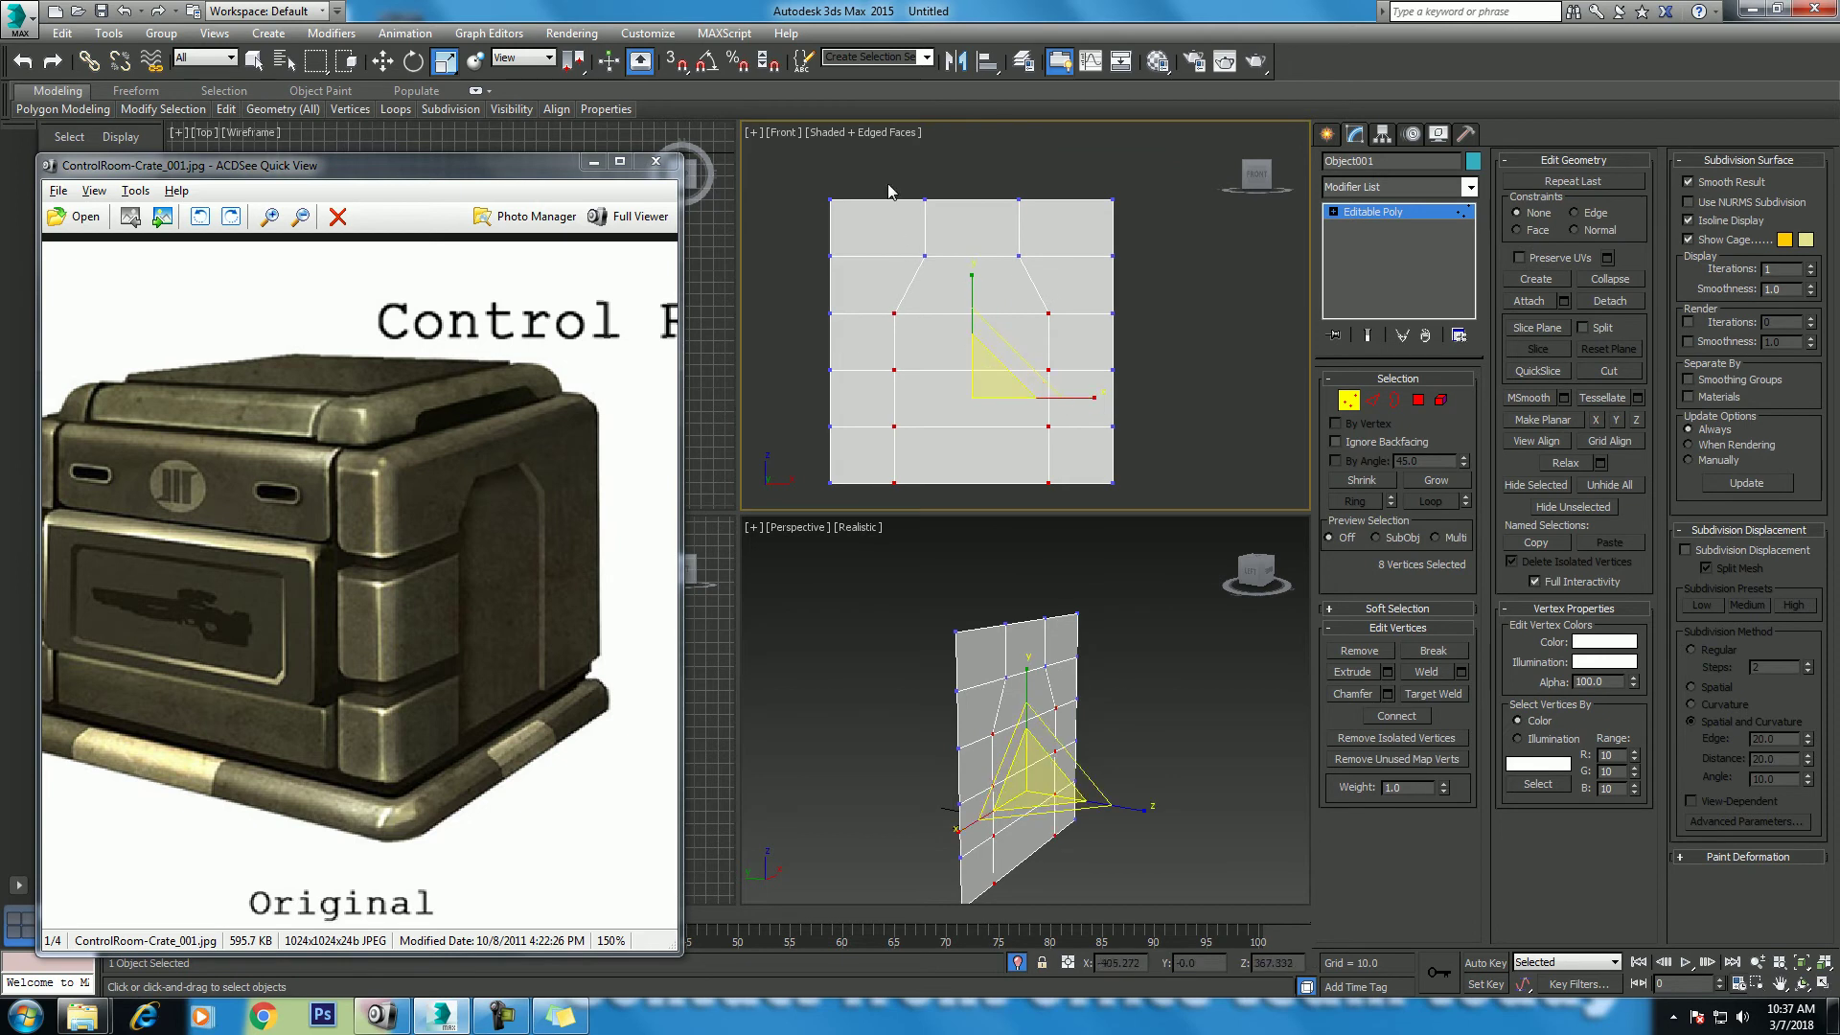
pyautogui.moveTo(1006, 452); pyautogui.dragTo(1063, 517)
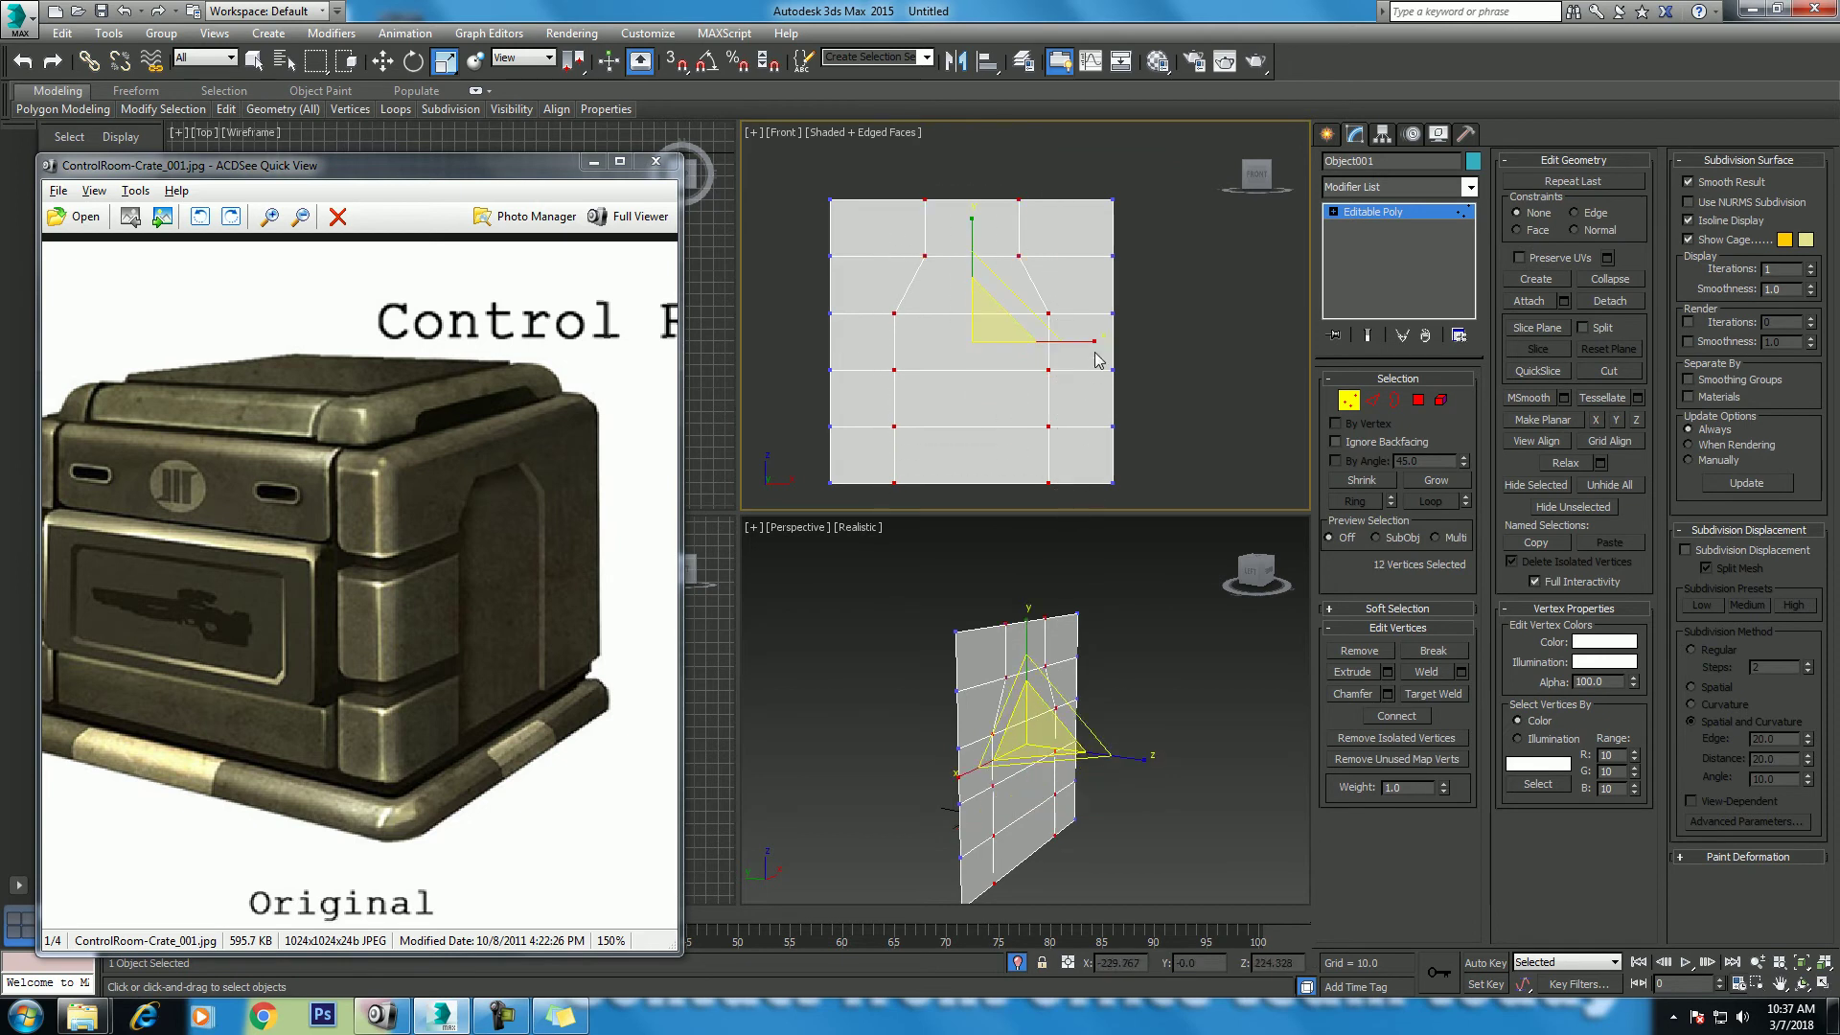
pyautogui.moveTo(1095, 347); pyautogui.dragTo(1080, 344)
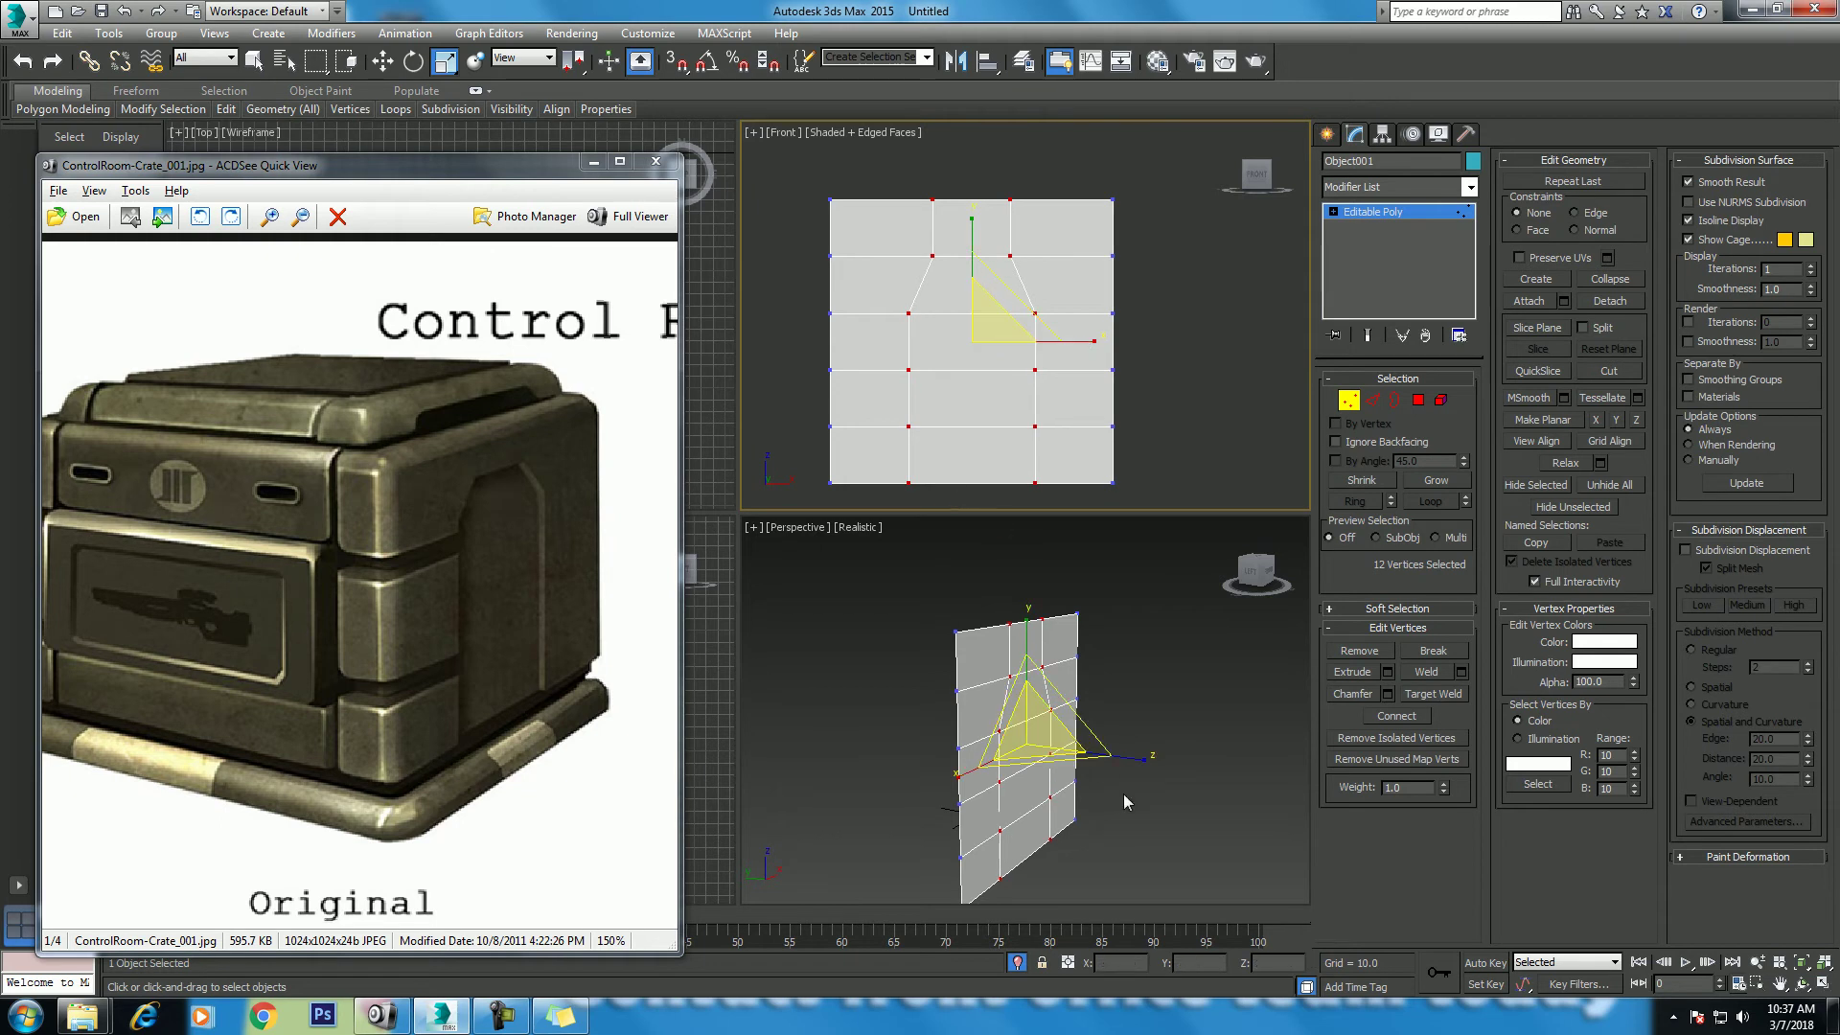
pyautogui.moveTo(1117, 793); pyautogui.dragTo(1130, 781, button='middle')
# Step: Return to Move, select the four centre strip polygons, then deselect them
pyautogui.rightClick(1061, 683)
pyautogui.click(1088, 701)
pyautogui.click(1221, 722)
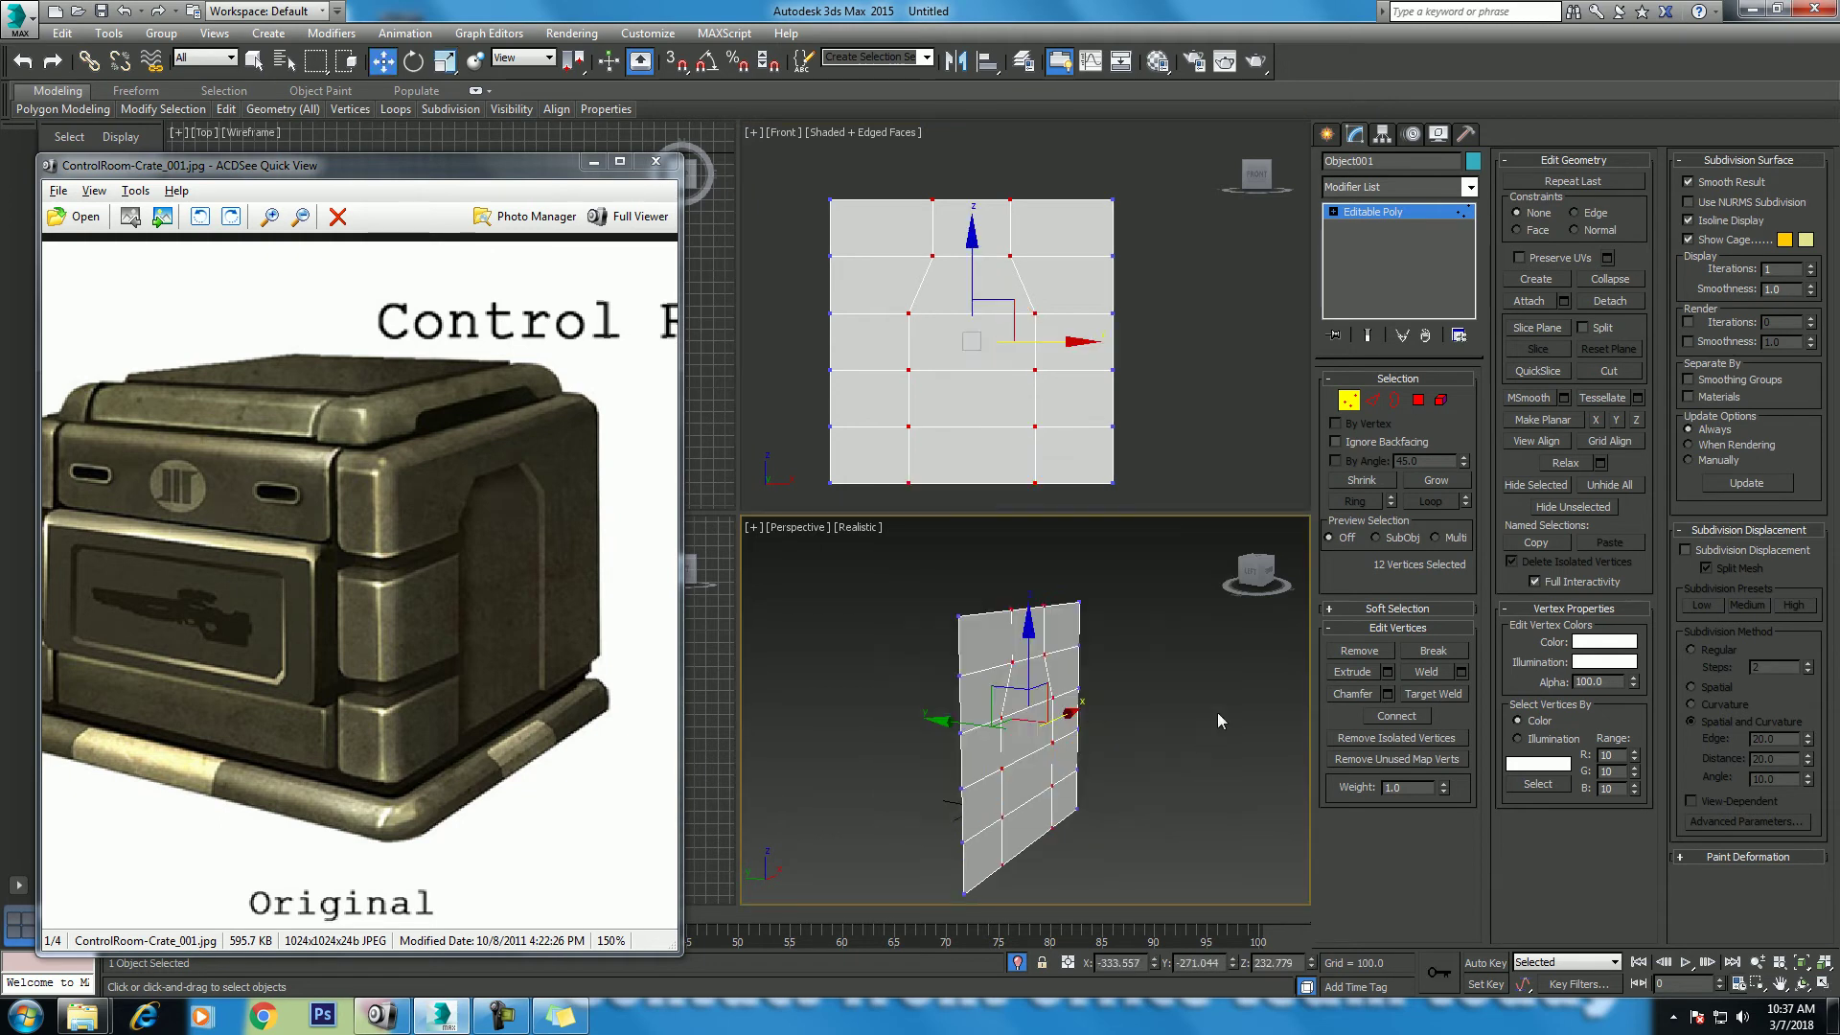
pyautogui.click(1418, 399)
pyautogui.hotkey('ctrl', 'a')
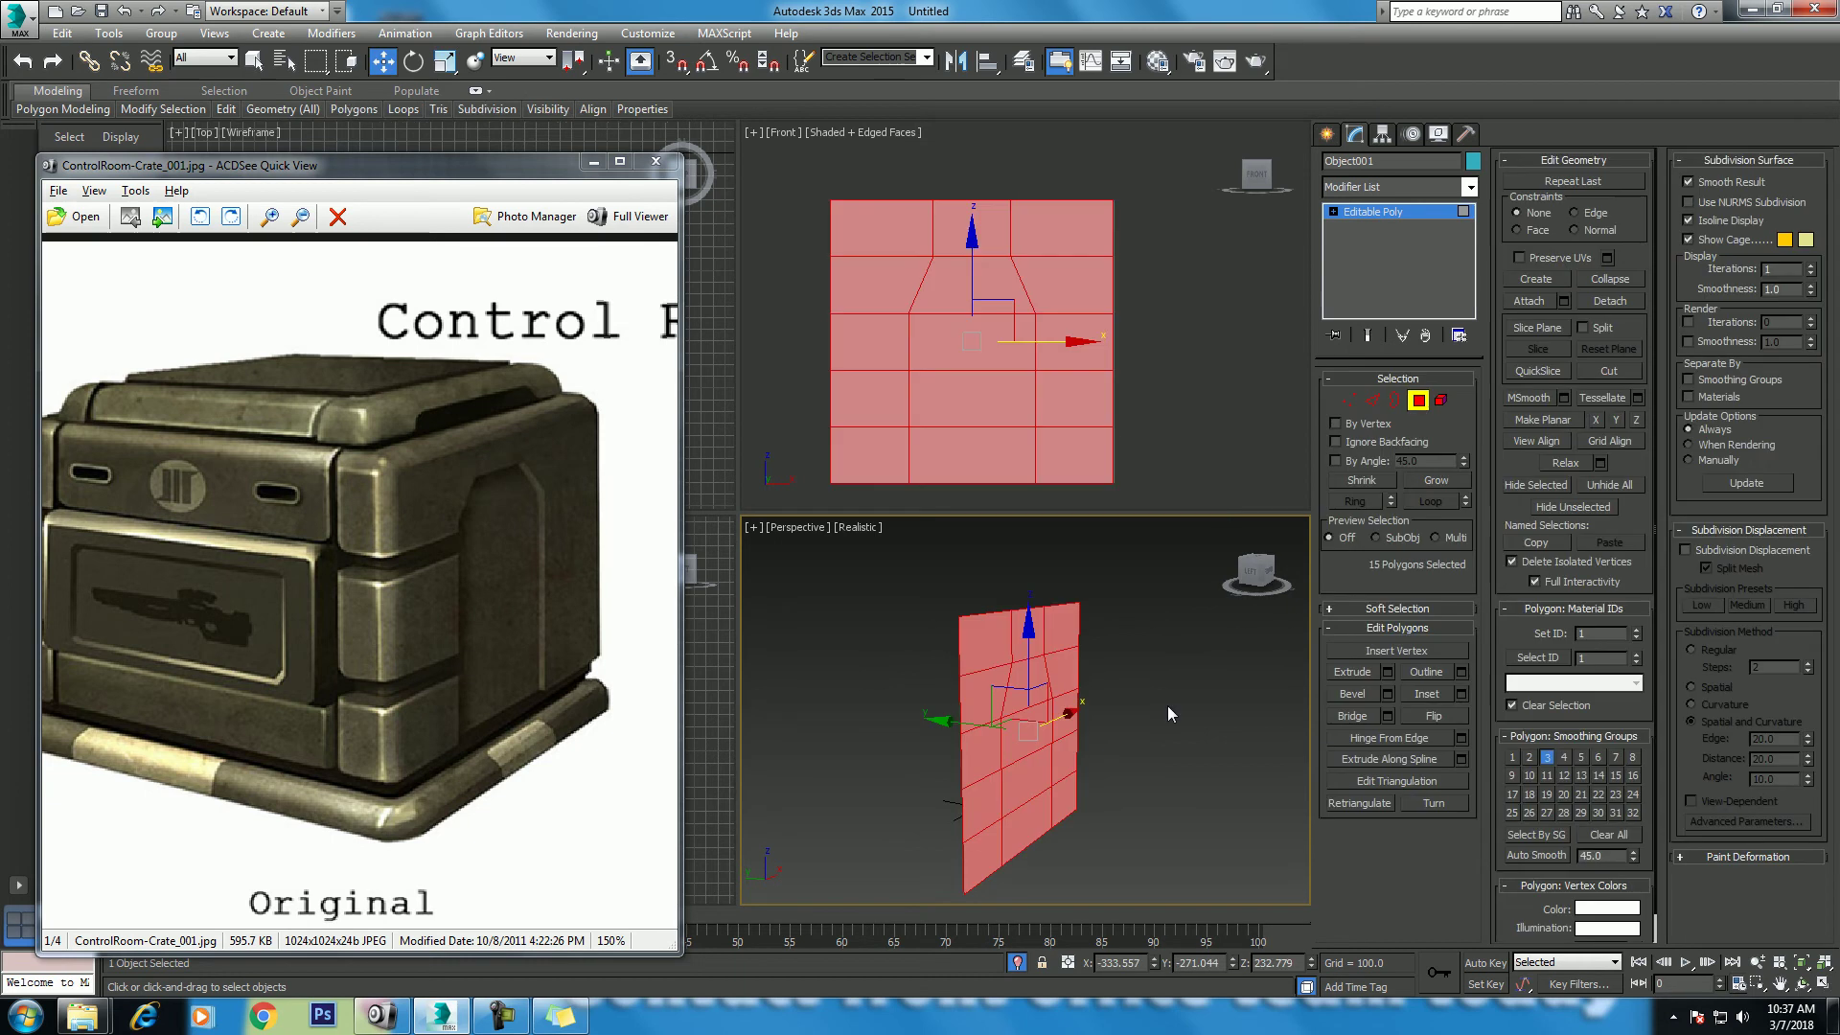
pyautogui.click(1187, 677)
pyautogui.click(1030, 684)
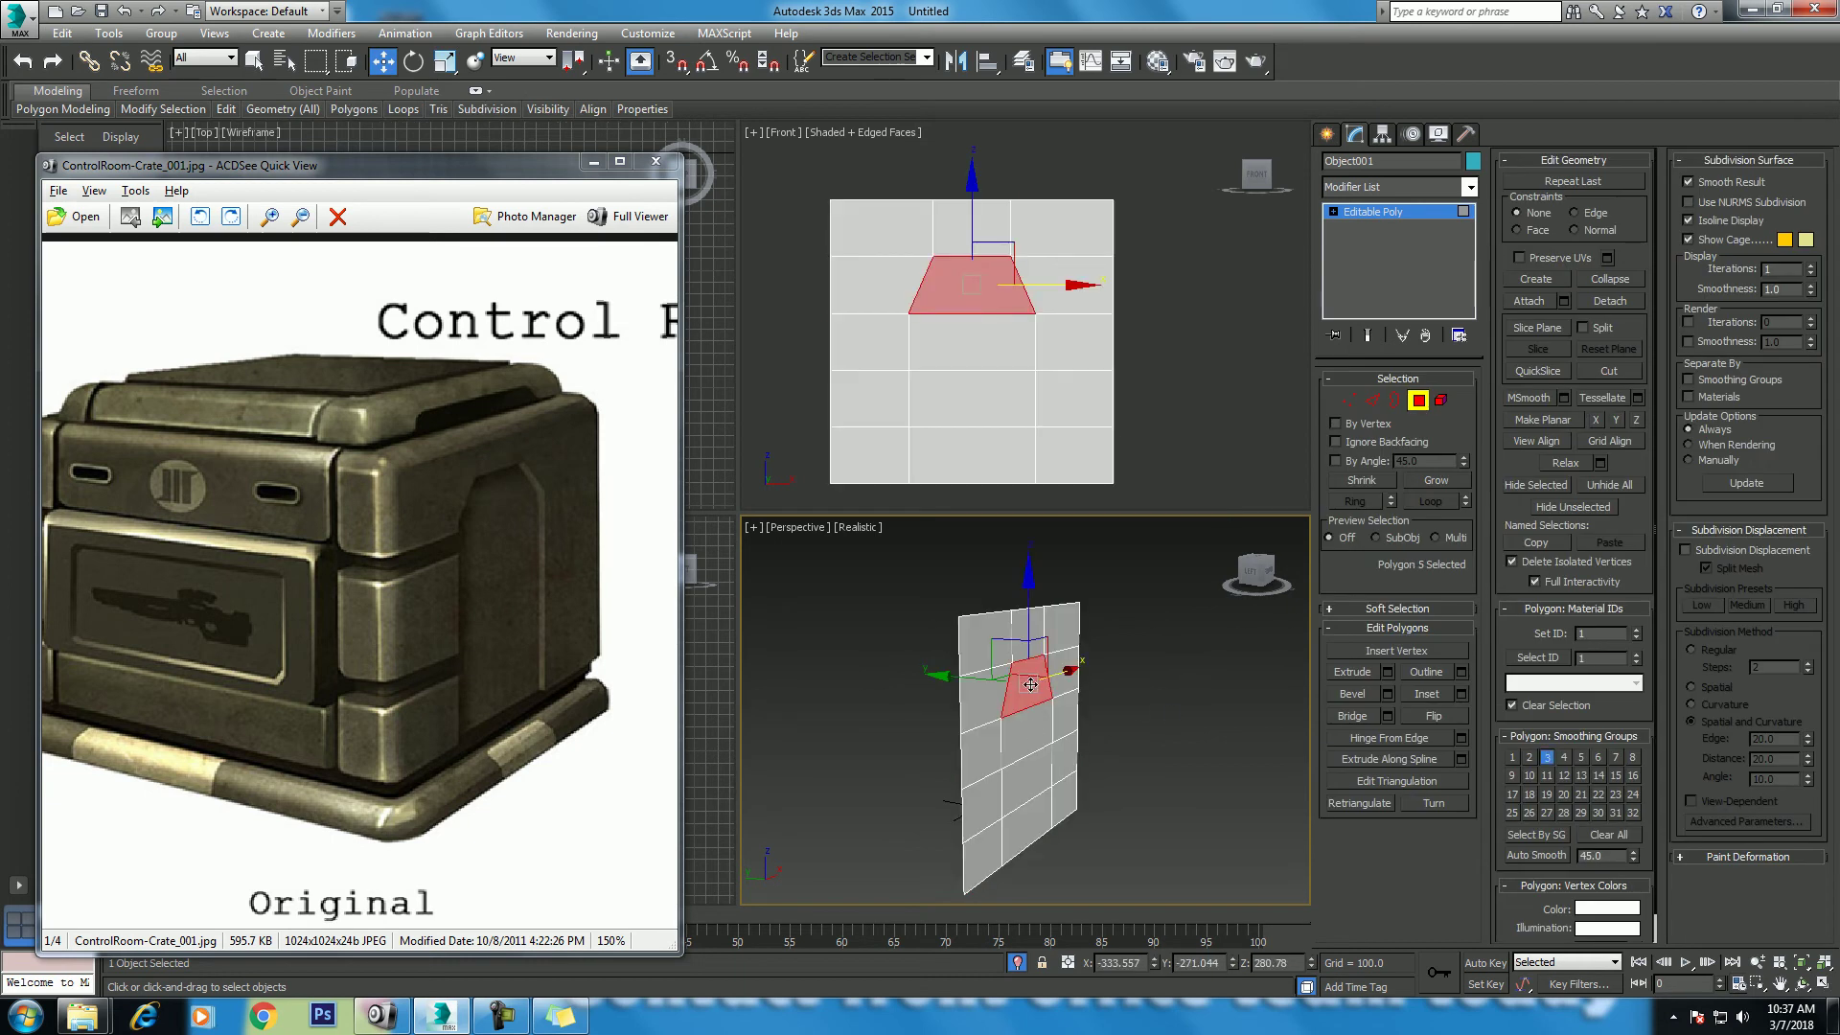
pyautogui.keyDown('ctrl'); pyautogui.click(1031, 739); pyautogui.keyUp('ctrl')
pyautogui.keyDown('ctrl'); pyautogui.click(1029, 778); pyautogui.keyUp('ctrl')
pyautogui.keyDown('ctrl'); pyautogui.click(1027, 820); pyautogui.keyUp('ctrl')
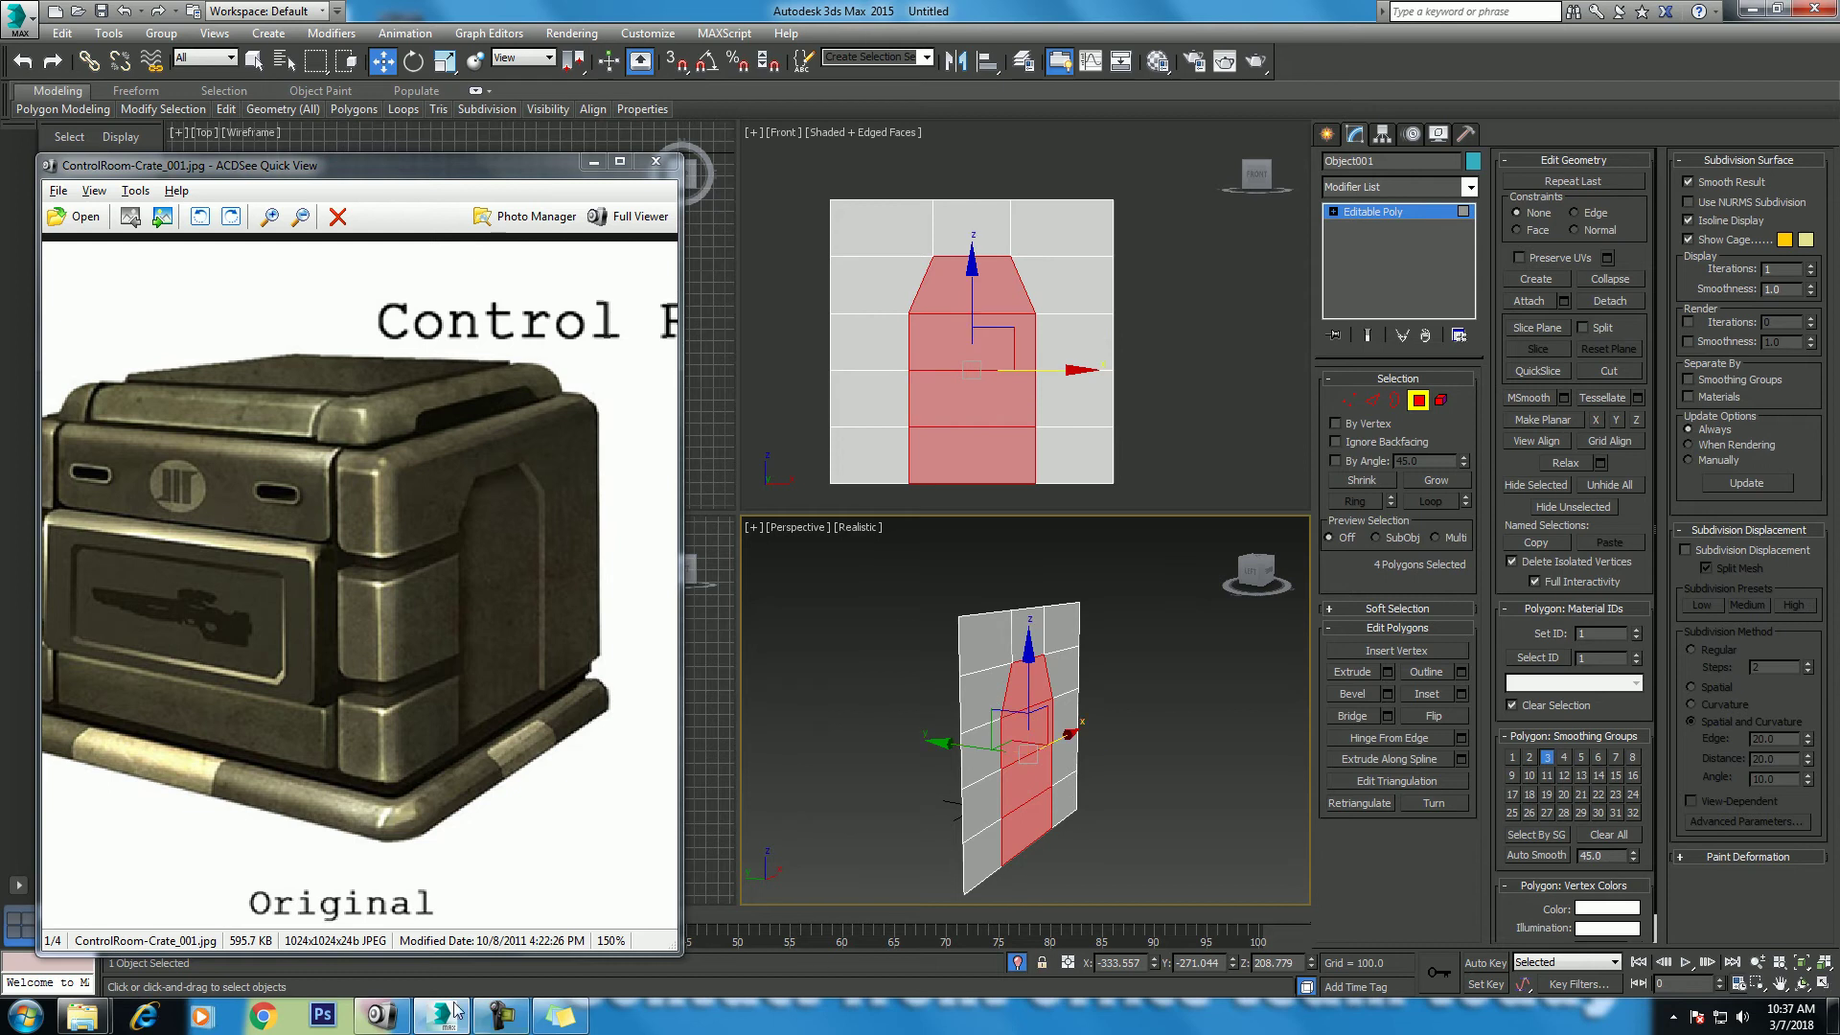
pyautogui.click(500, 1016)
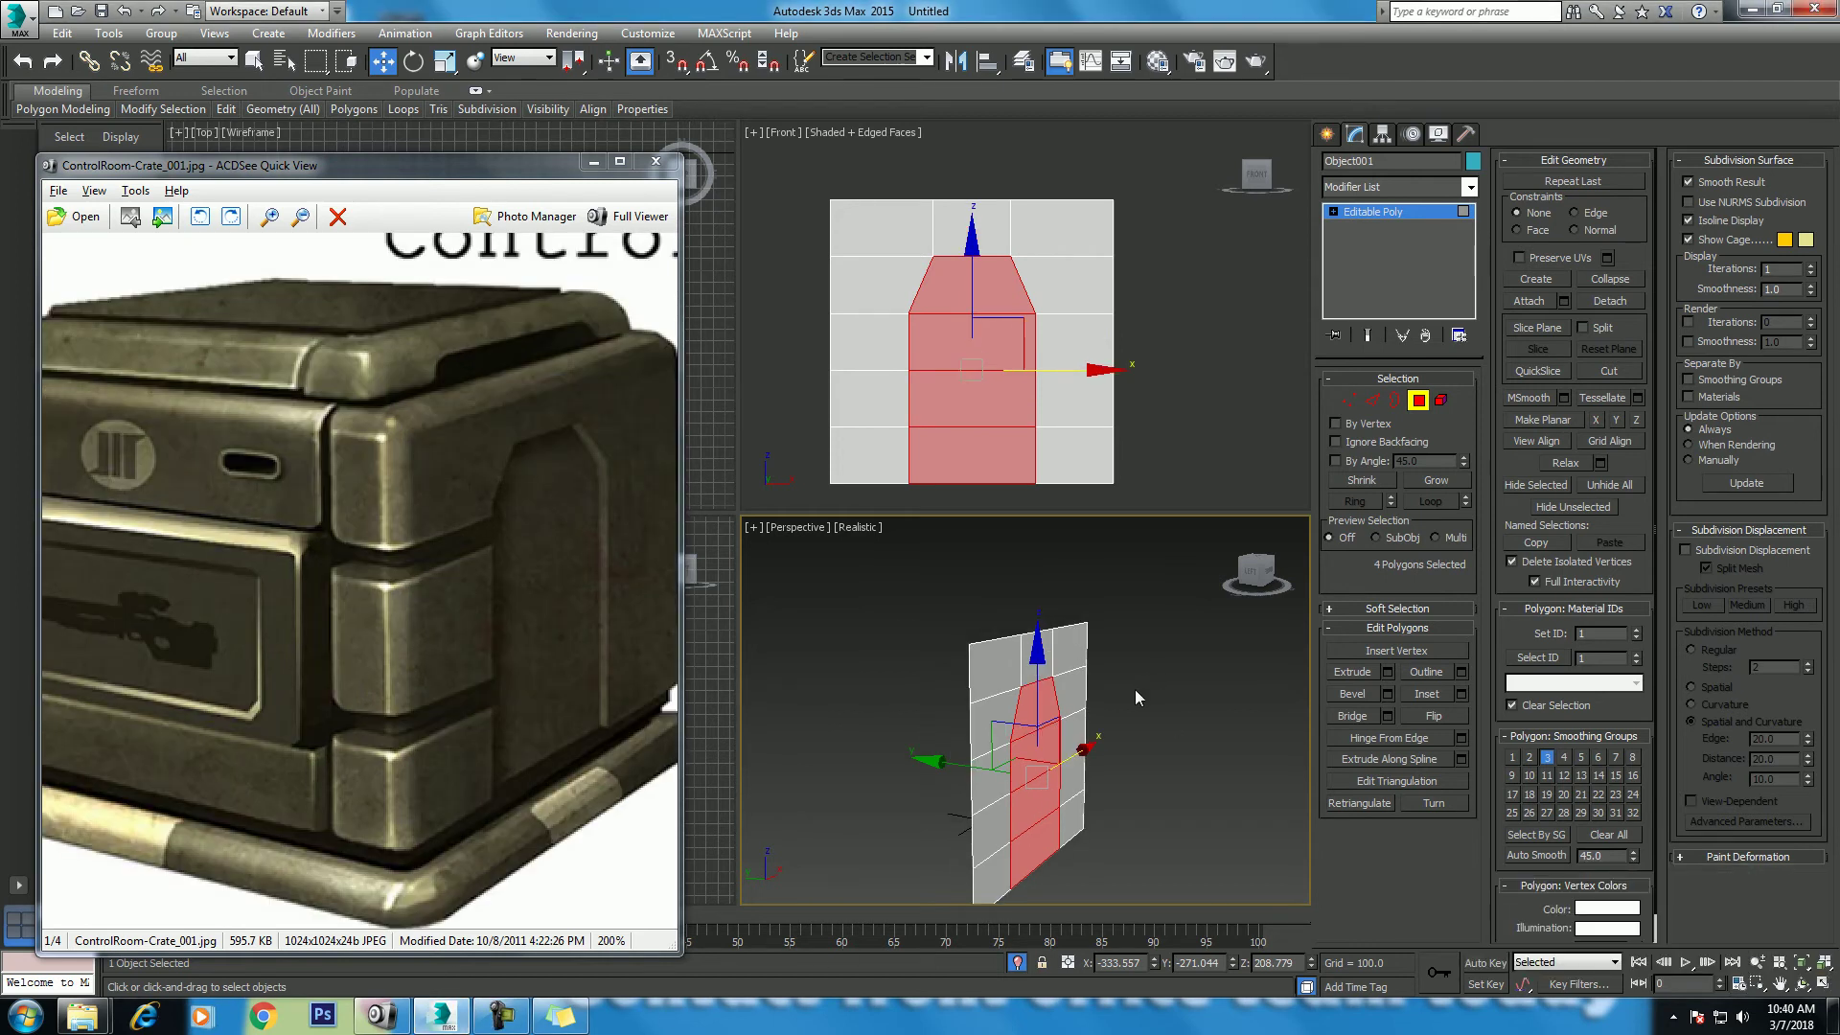
pyautogui.click(1134, 688)
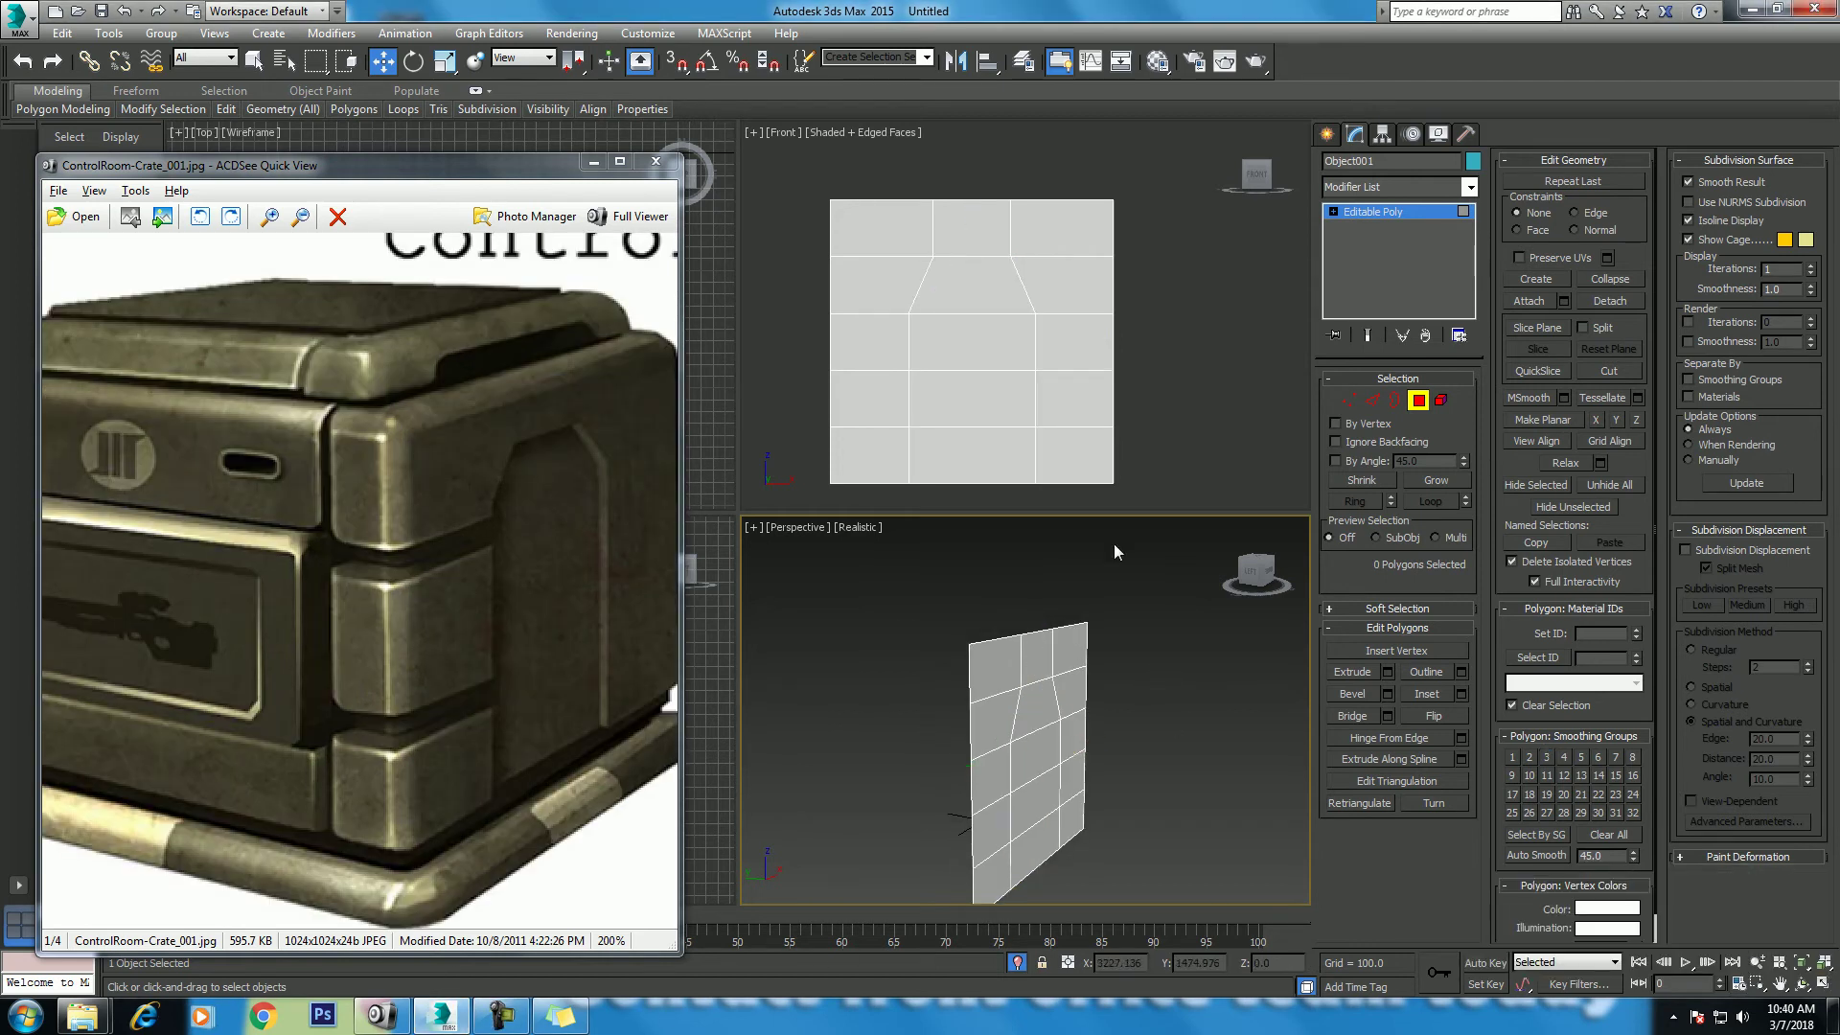
# Step: Add a Shell modifier to the panel with an Outer Amount of 3.31
pyautogui.click(1392, 189)
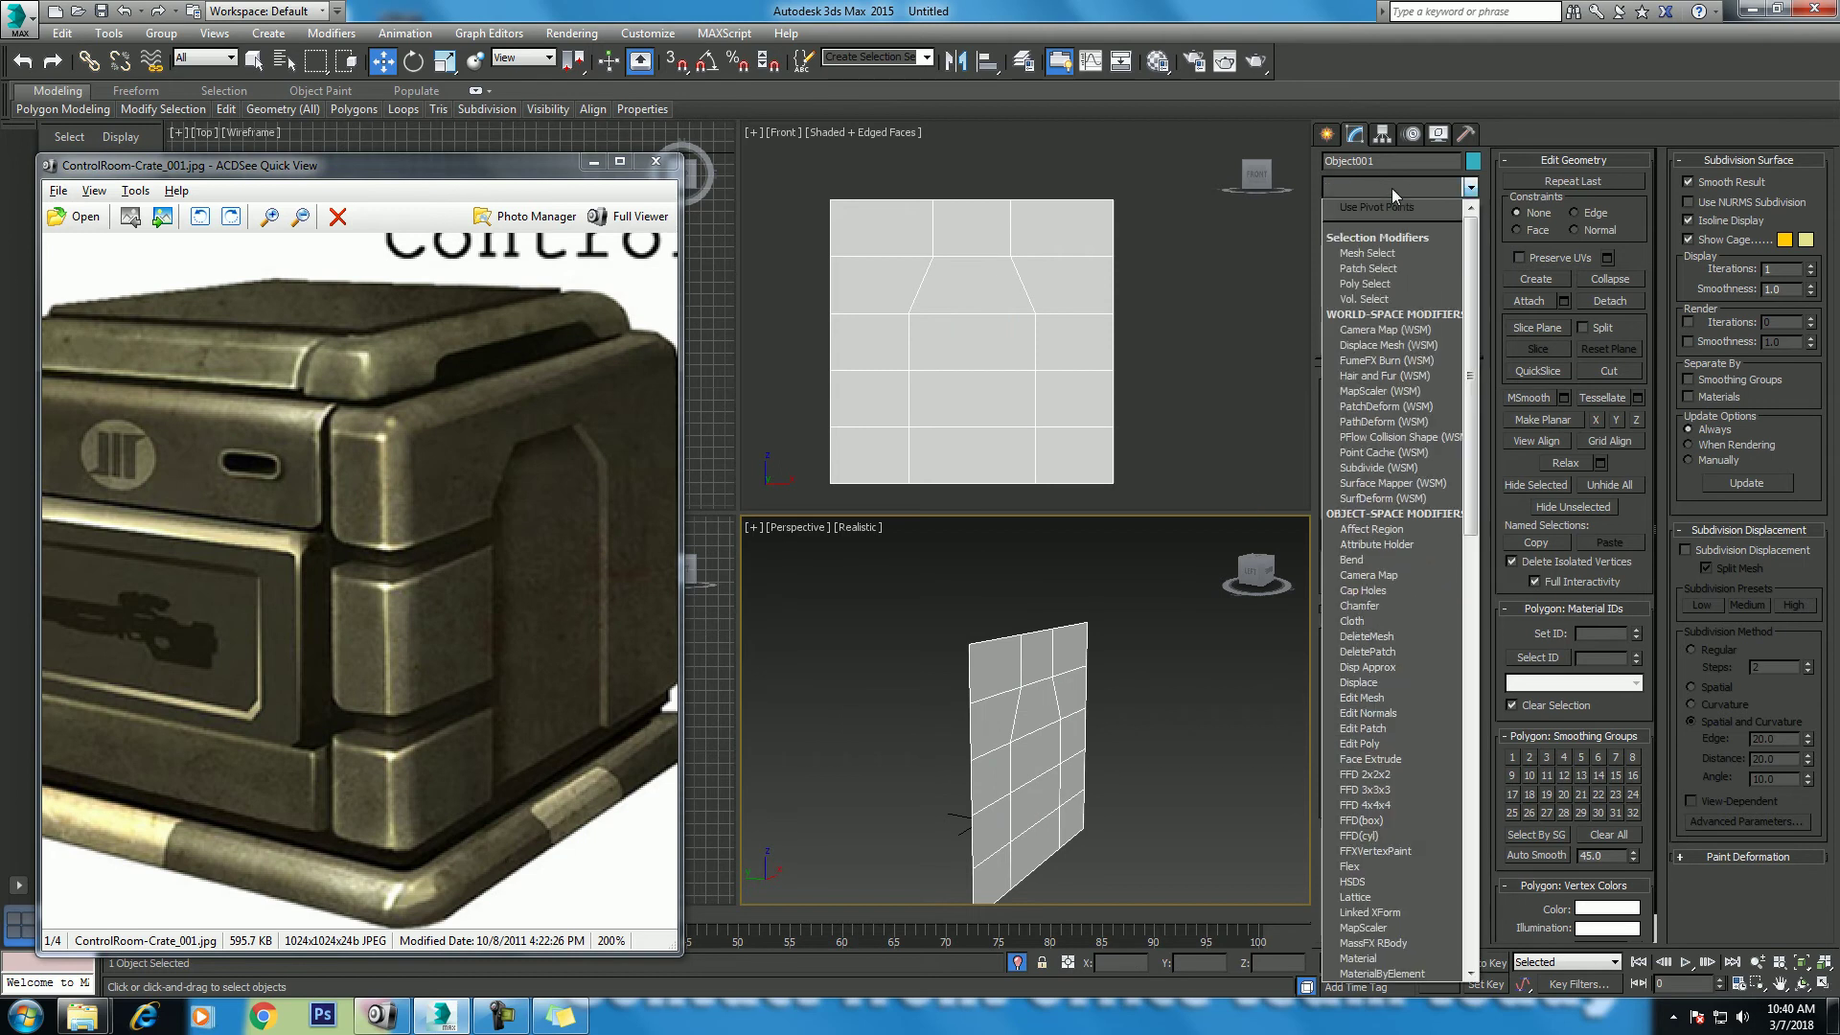
pyautogui.write('sh')
pyautogui.press('Return')
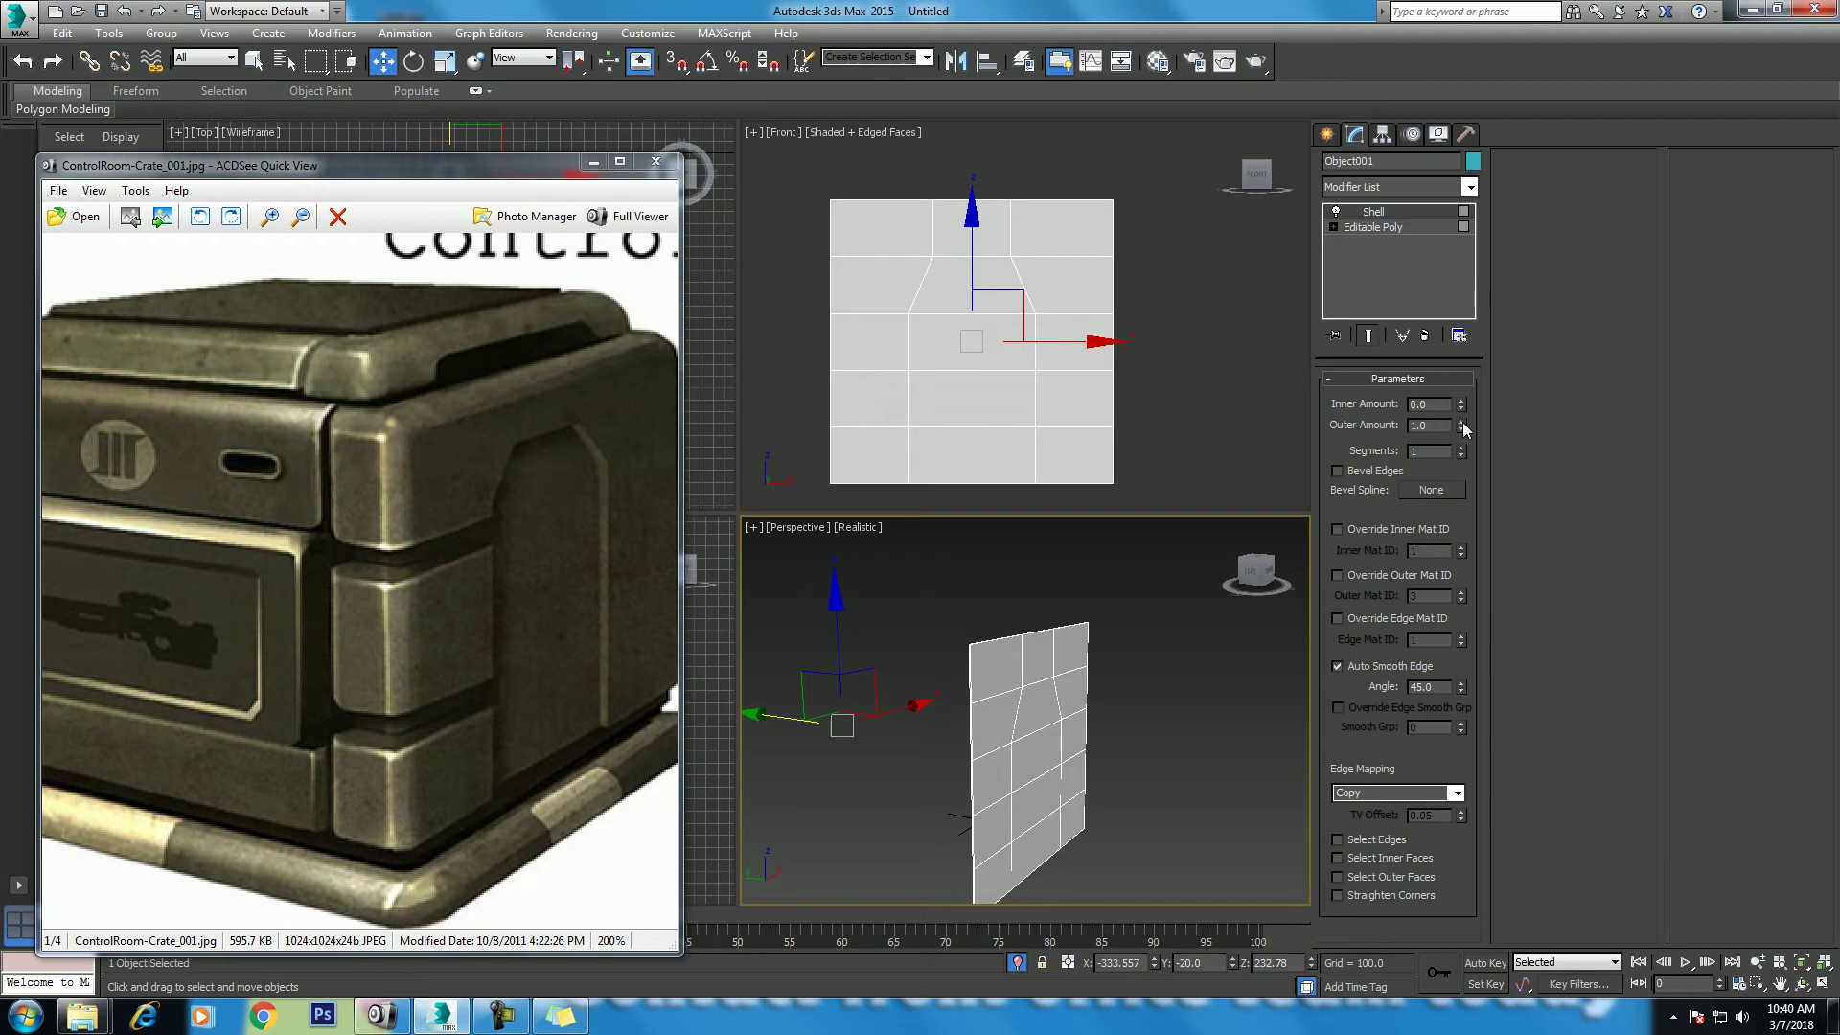
pyautogui.moveTo(1461, 405); pyautogui.dragTo(1461, 379)
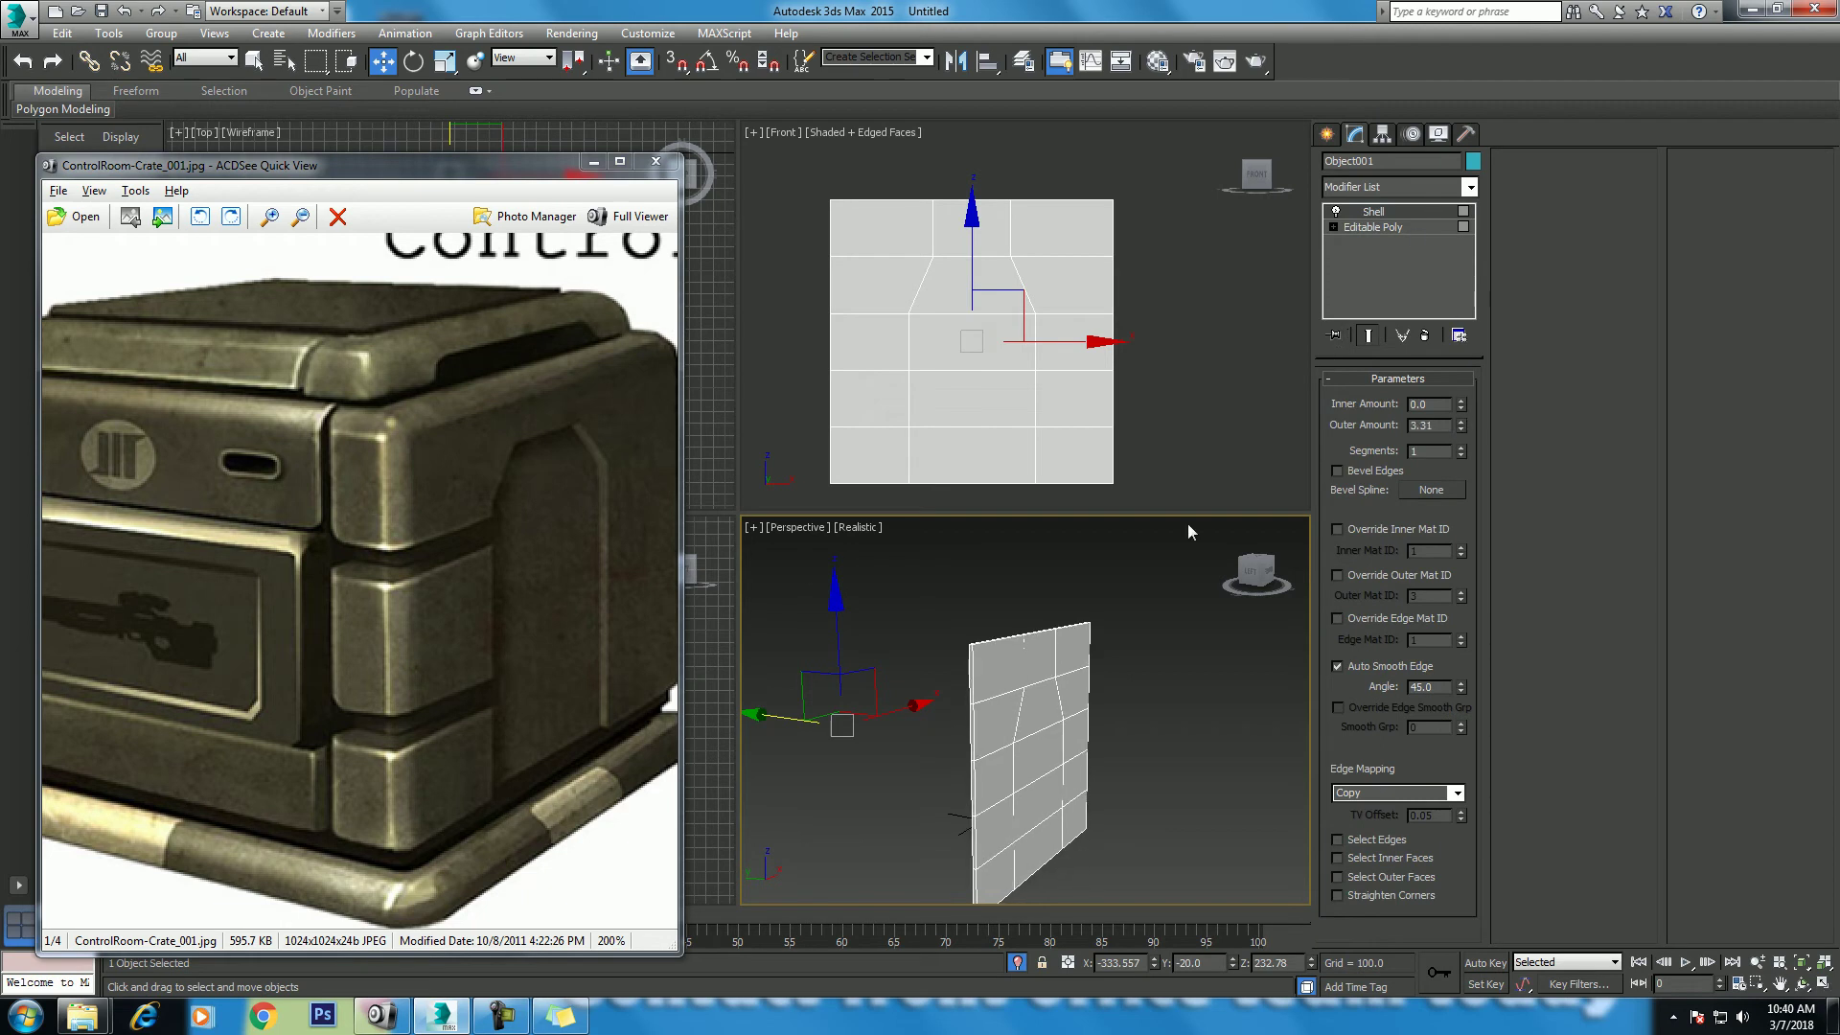
# Step: Unhide the crate reference objects and bring the Perspective view closer to the crate
pyautogui.rightClick(1090, 647)
pyautogui.click(1140, 558)
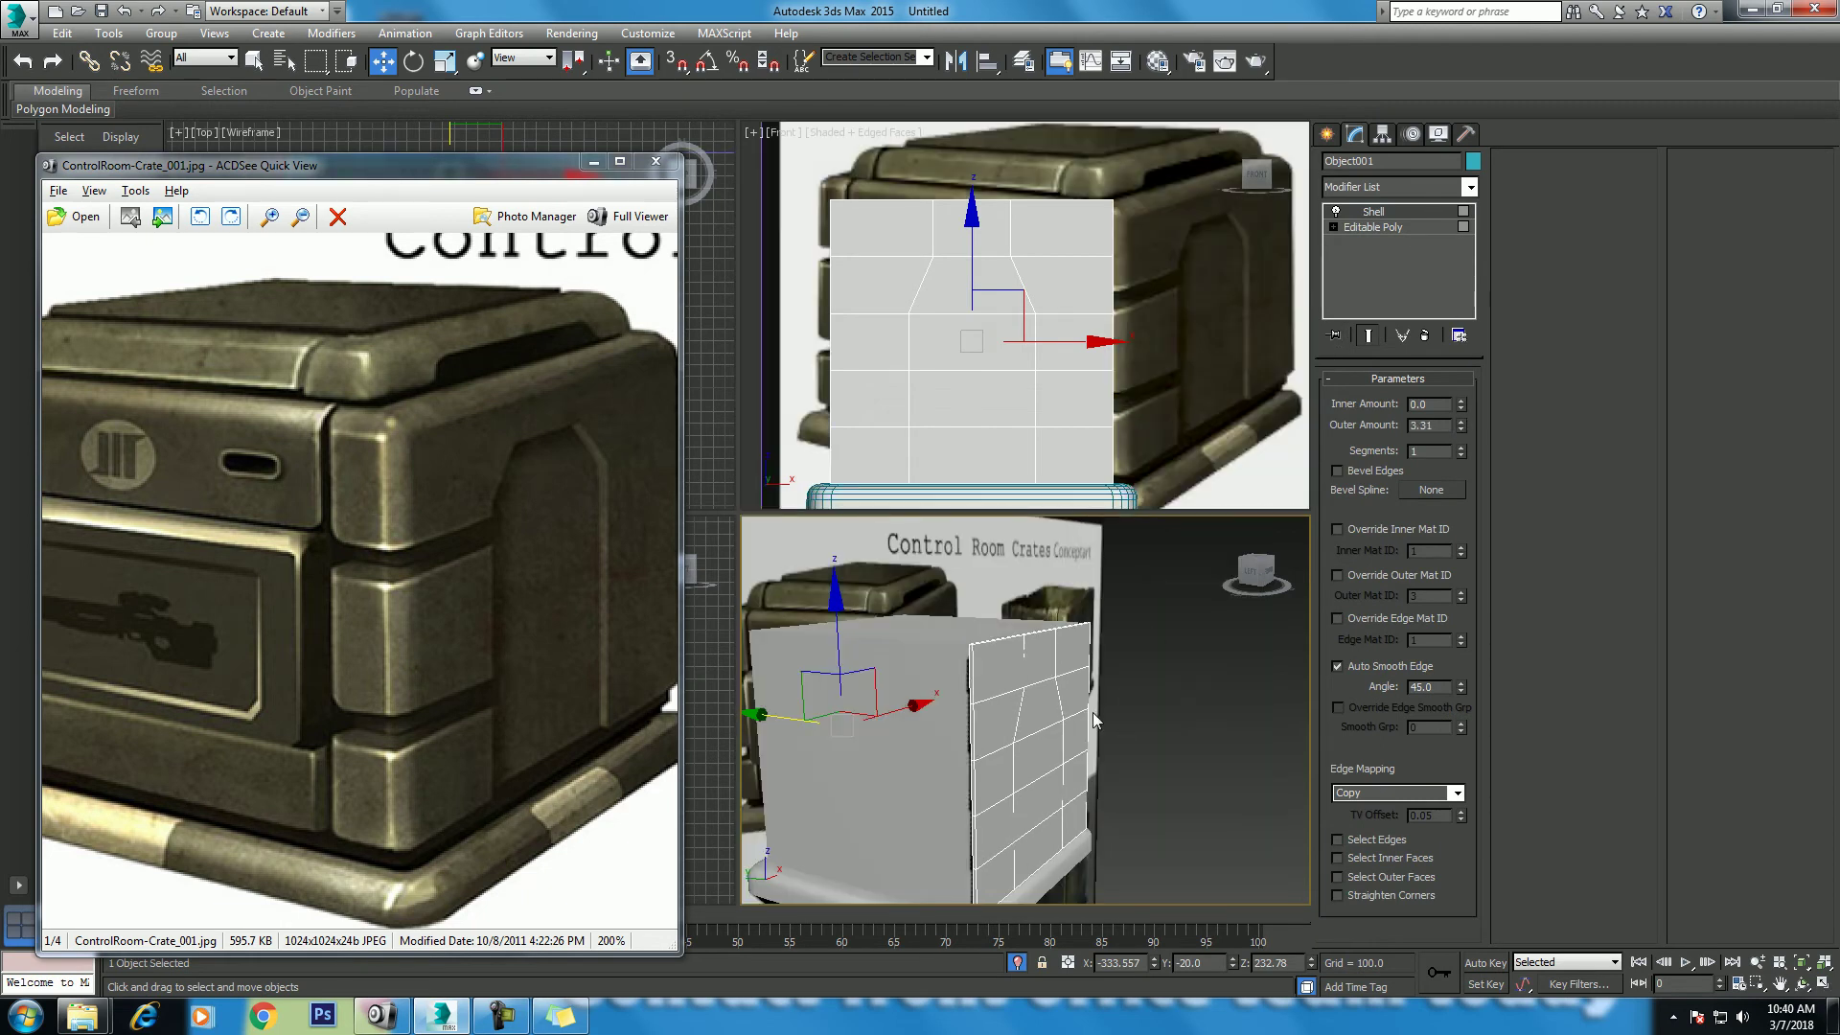
pyautogui.moveTo(1092, 711); pyautogui.dragTo(1143, 627, button='middle')
pyautogui.moveTo(1256, 573)
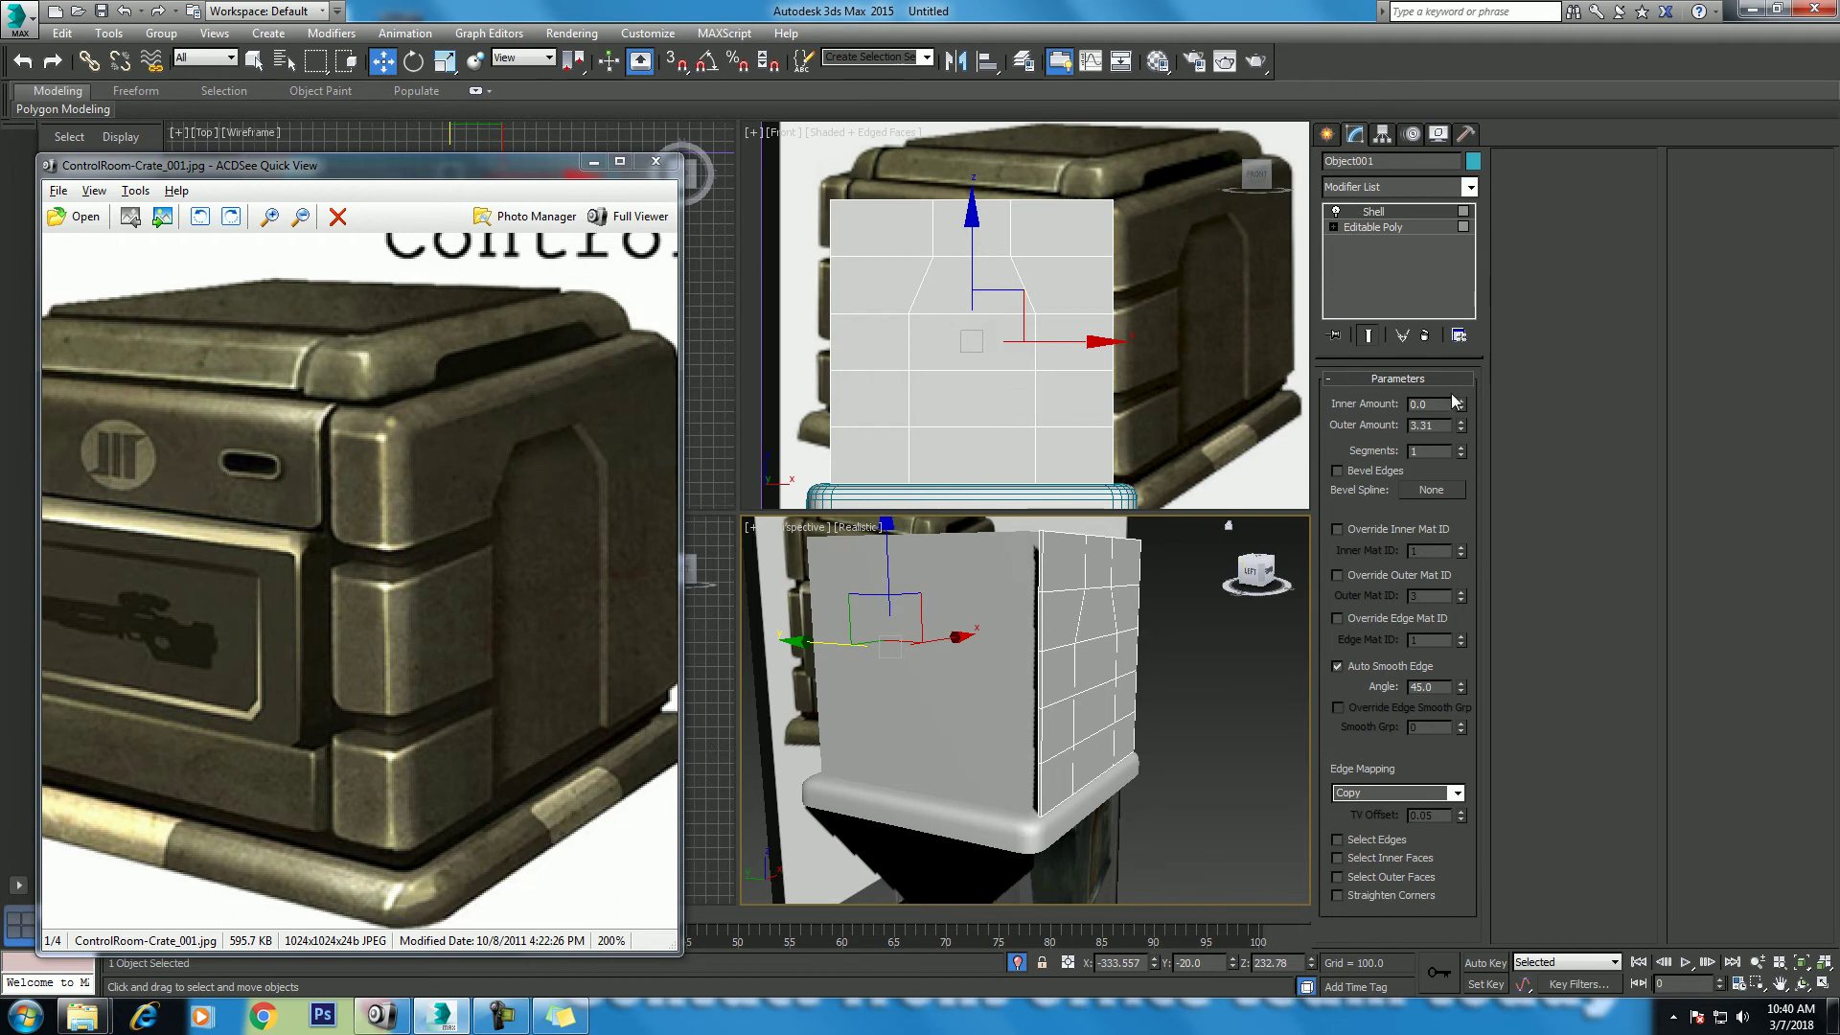
# Step: Raise the Shell's Inner Amount through 10 and 20 to 40
pyautogui.moveTo(1462, 404); pyautogui.dragTo(1462, 288)
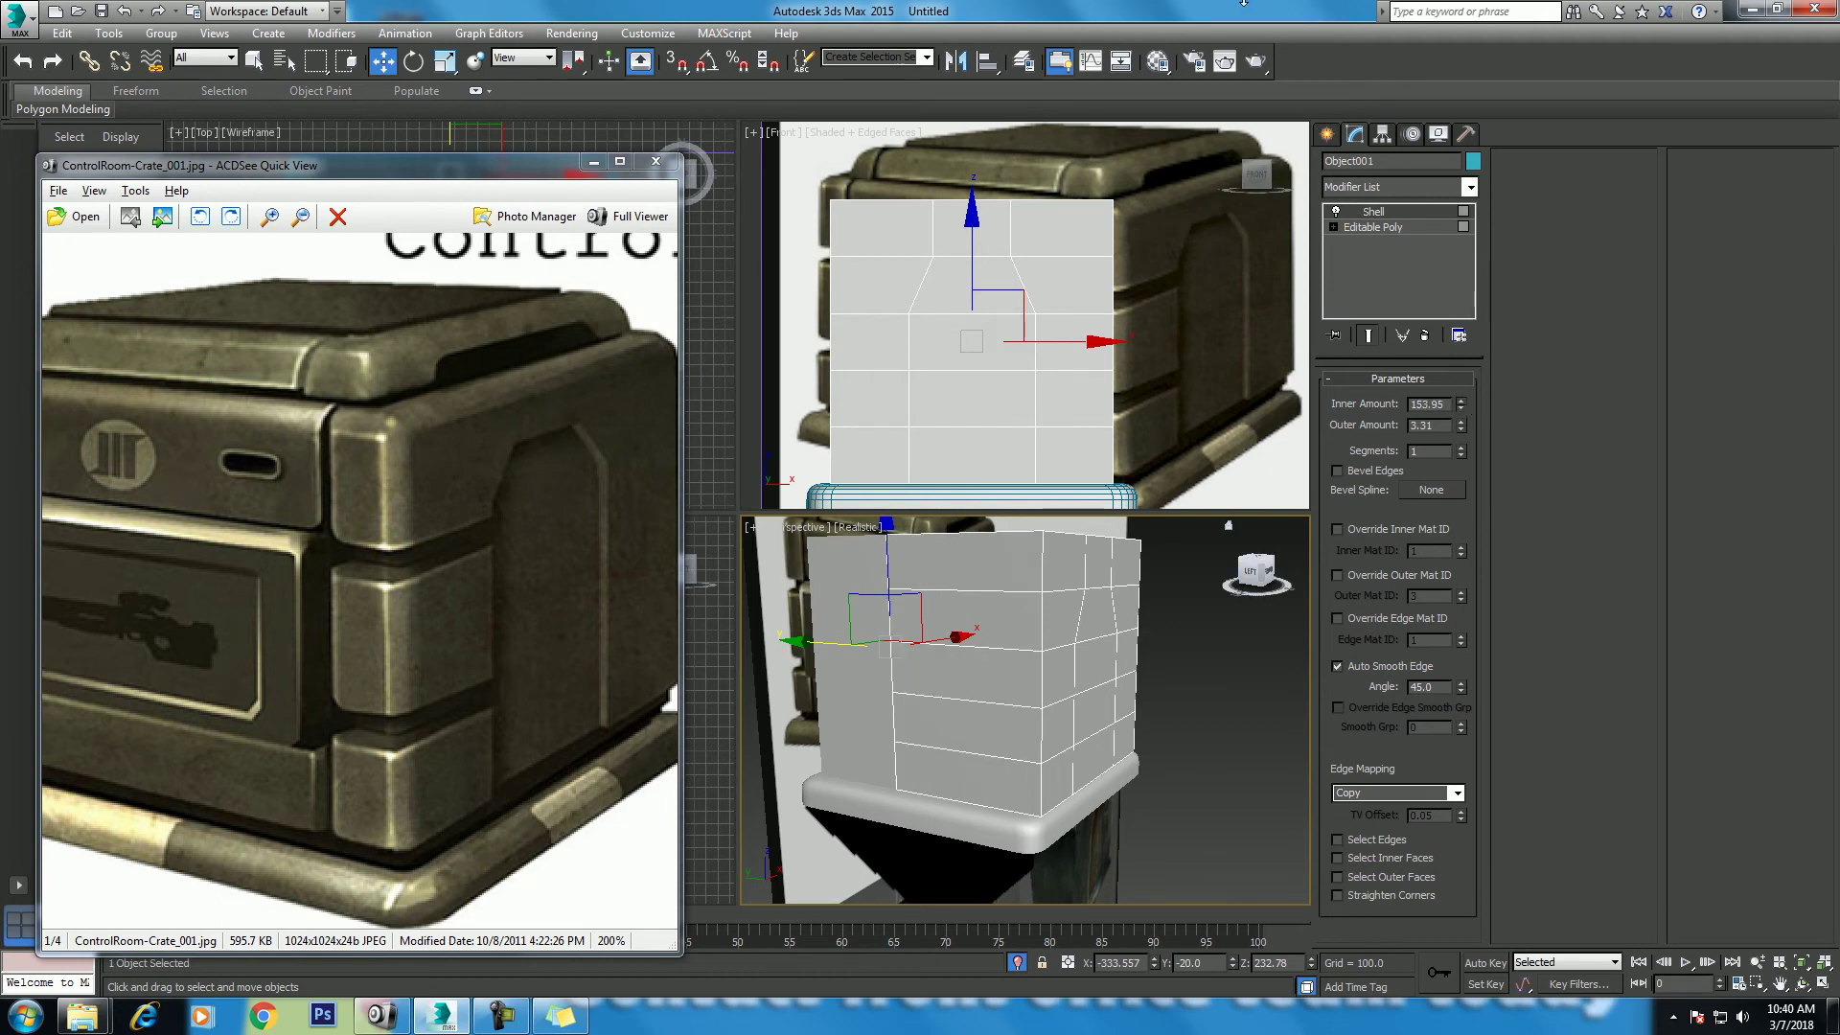
pyautogui.doubleClick(1445, 404)
pyautogui.write('10')
pyautogui.press('Return')
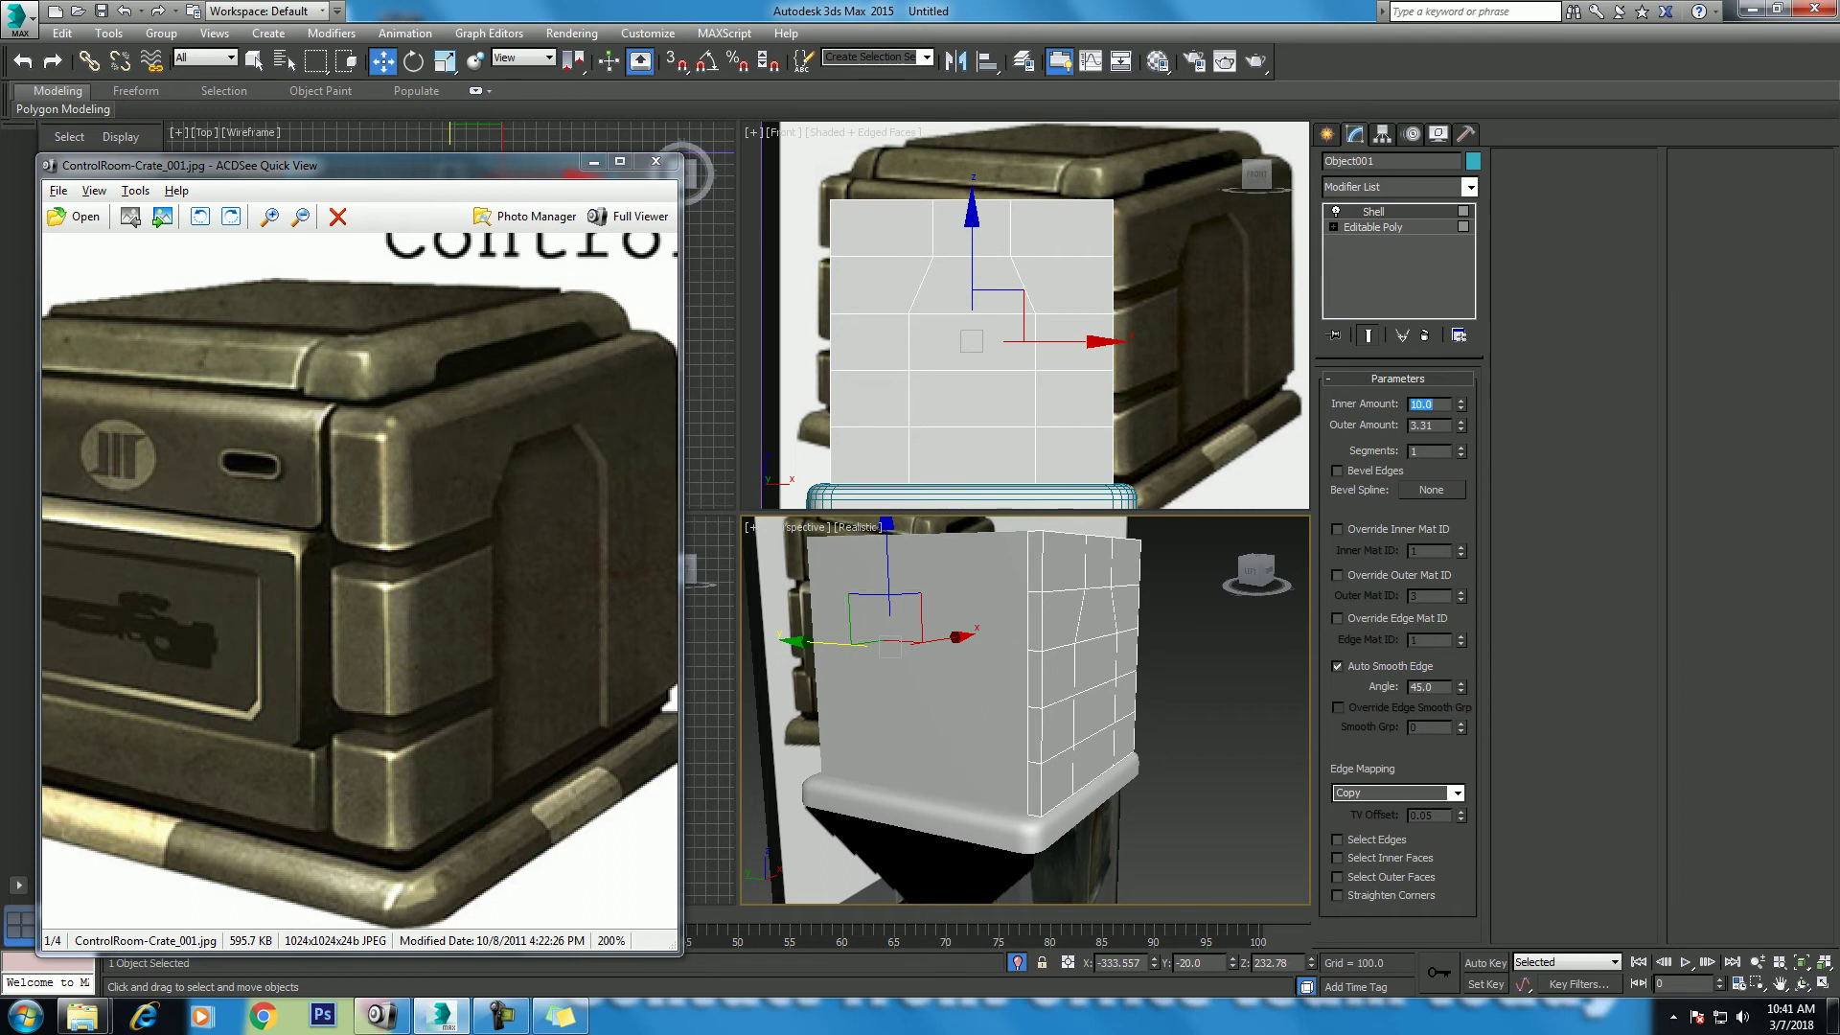
pyautogui.write('20')
pyautogui.press('Return')
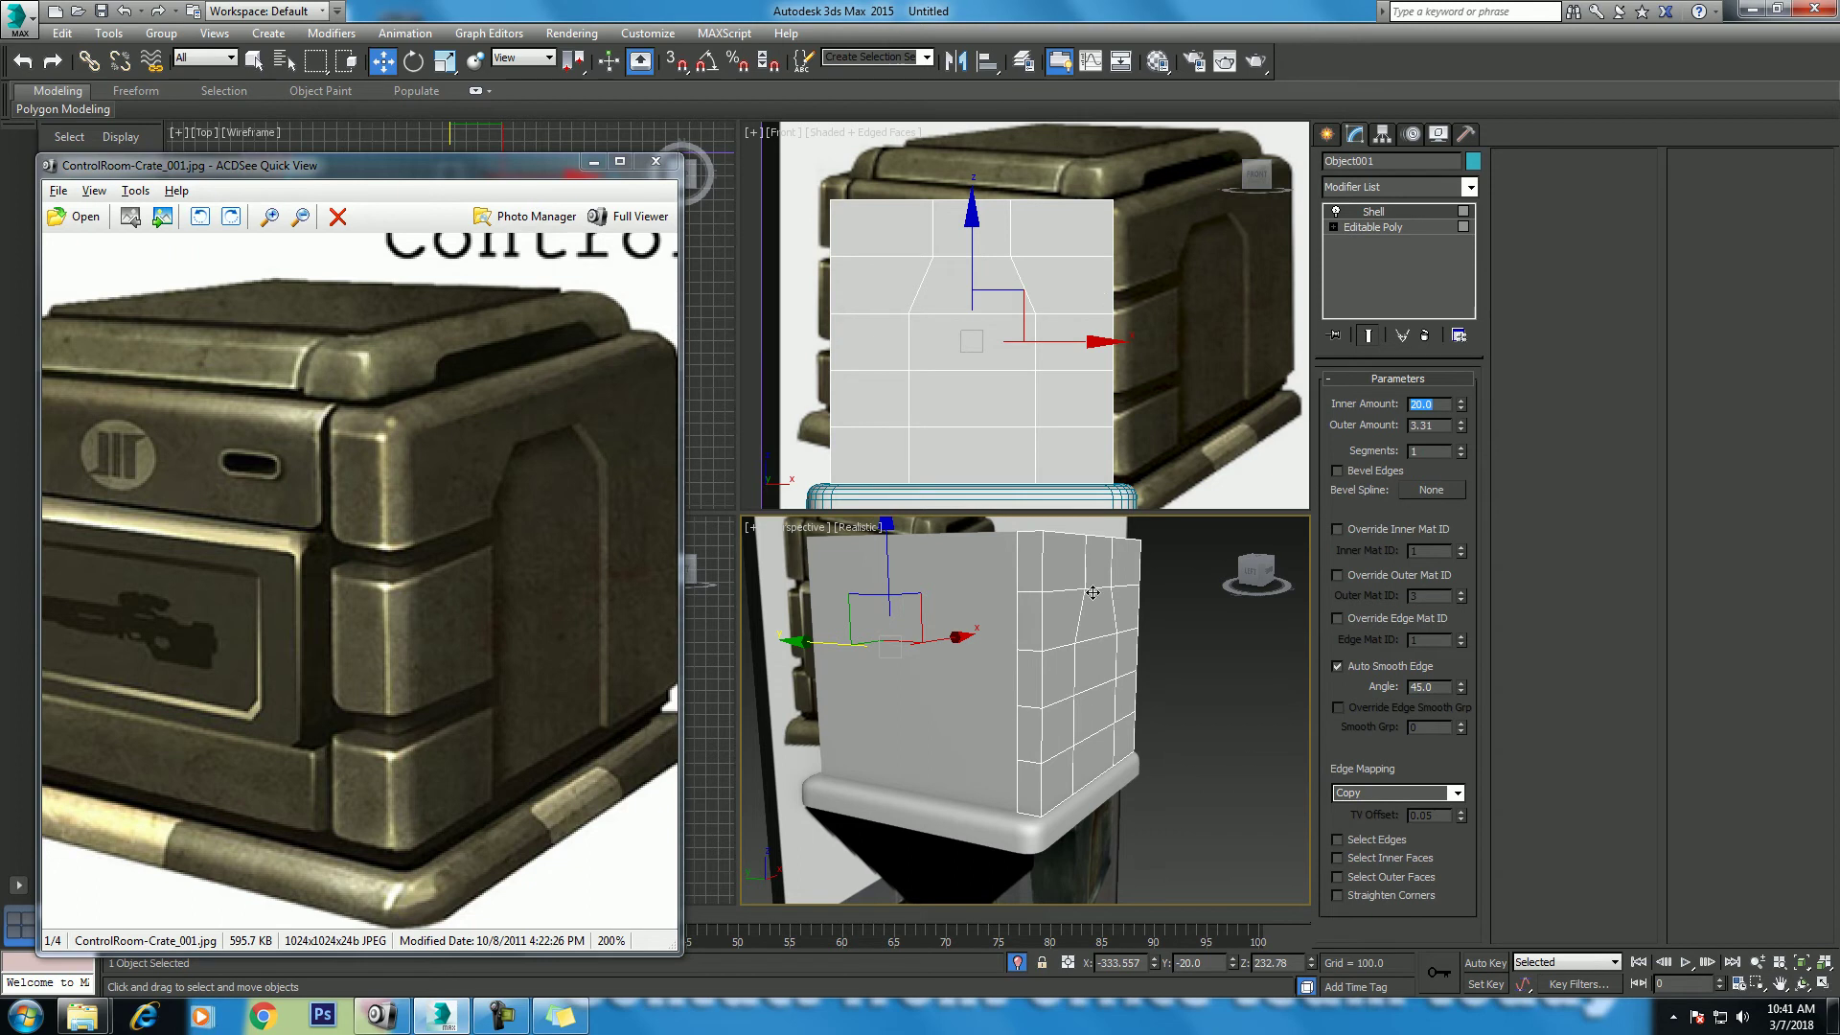
pyautogui.moveTo(1092, 592); pyautogui.dragTo(1095, 609, button='middle')
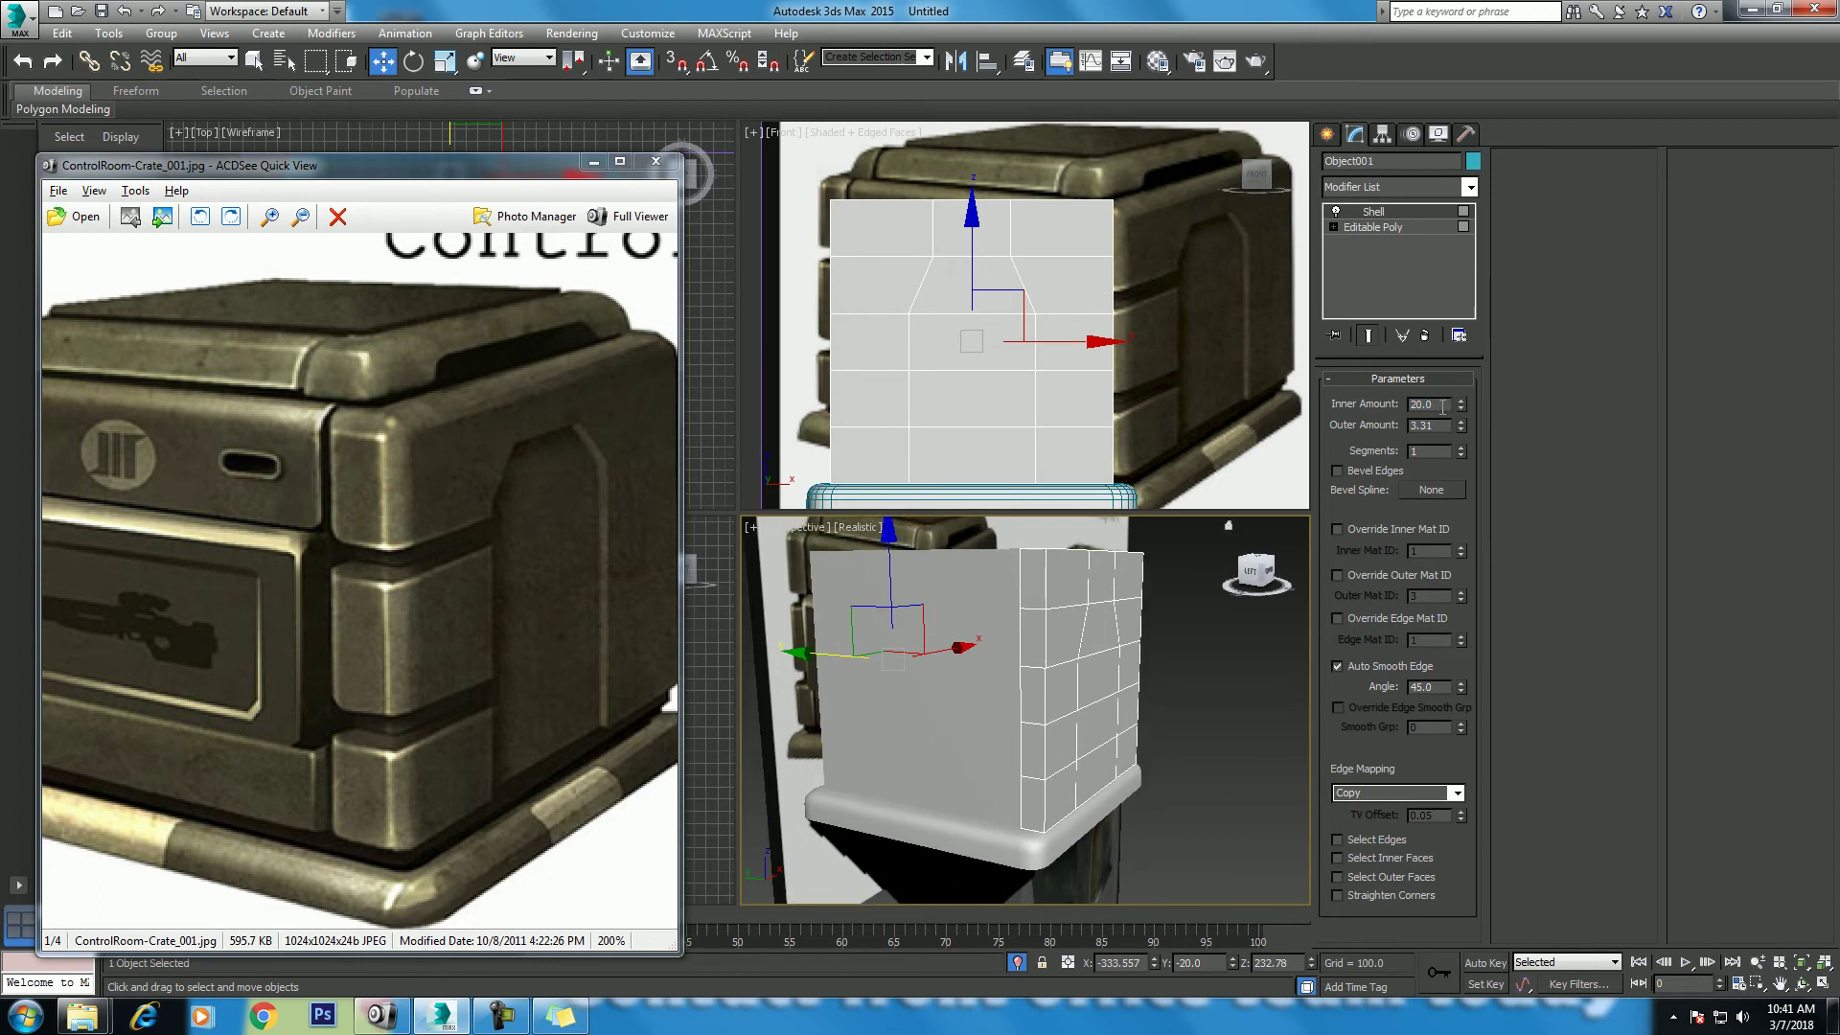
pyautogui.write('40')
pyautogui.press('Return')
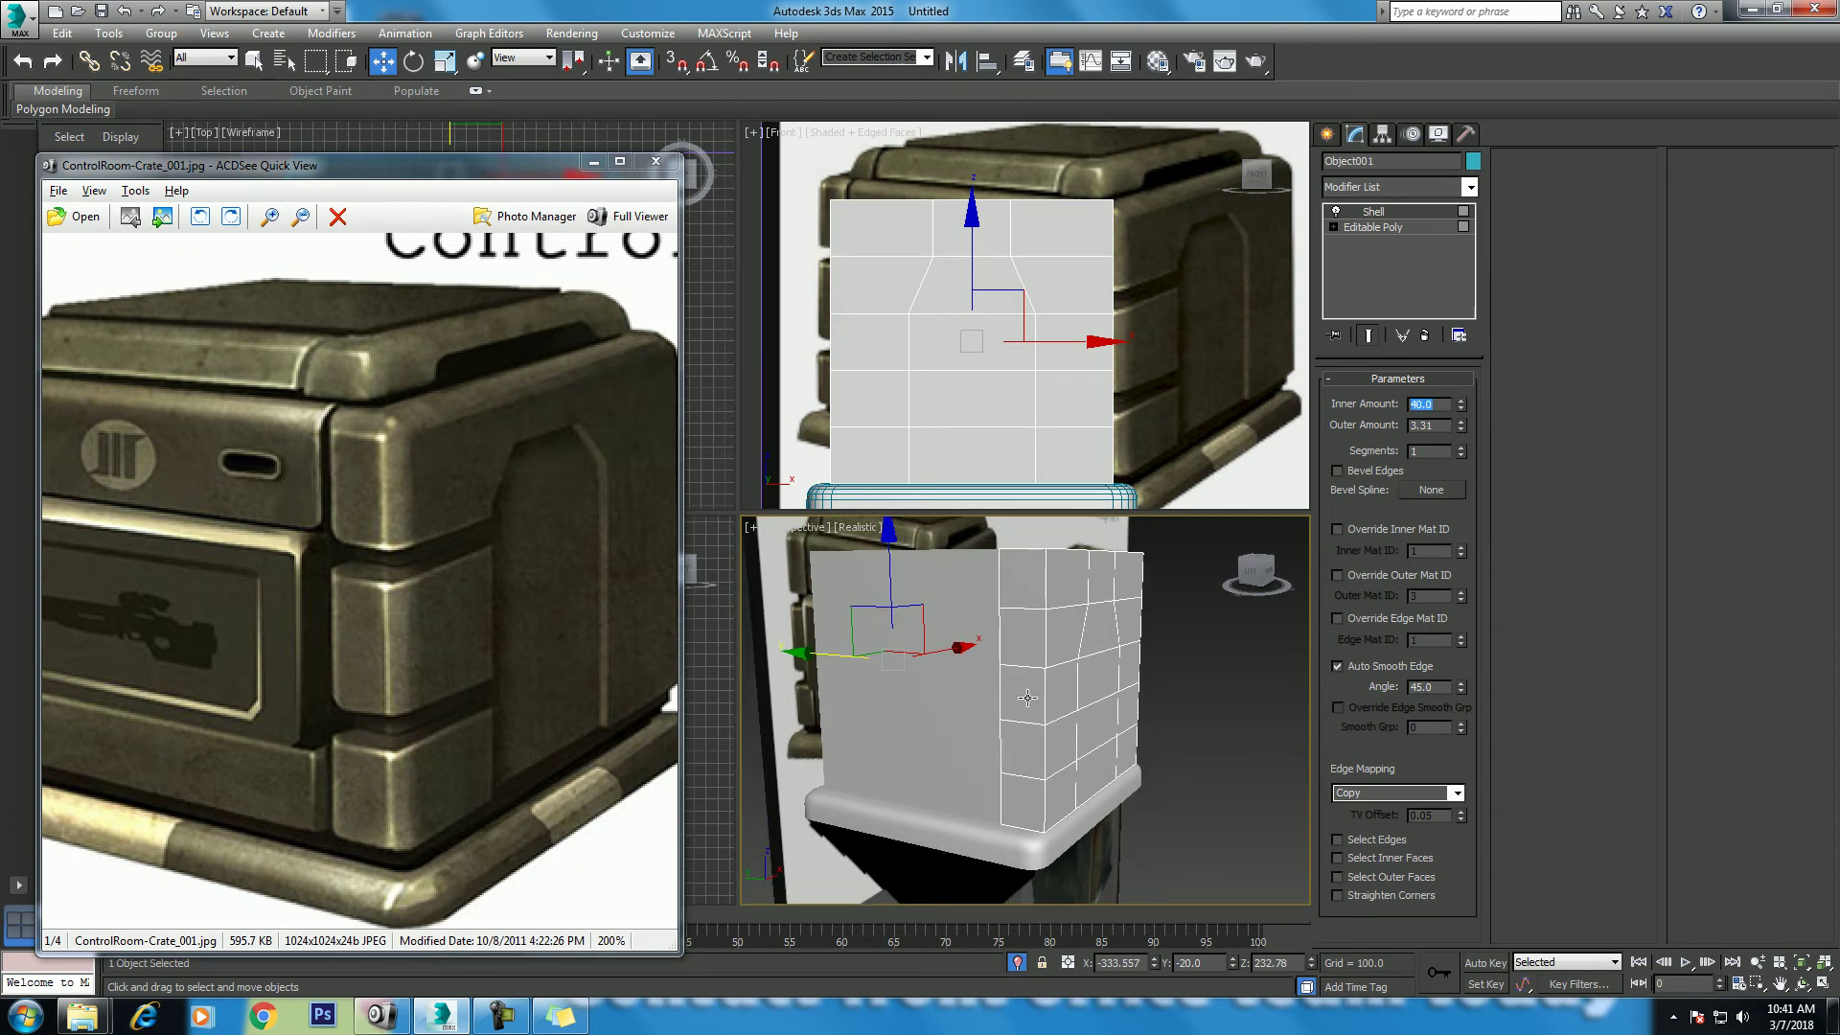
# Step: Pan the Perspective view to frame the panel and maximize it with Alt+W
pyautogui.moveTo(1072, 682); pyautogui.dragTo(1006, 692, button='middle')
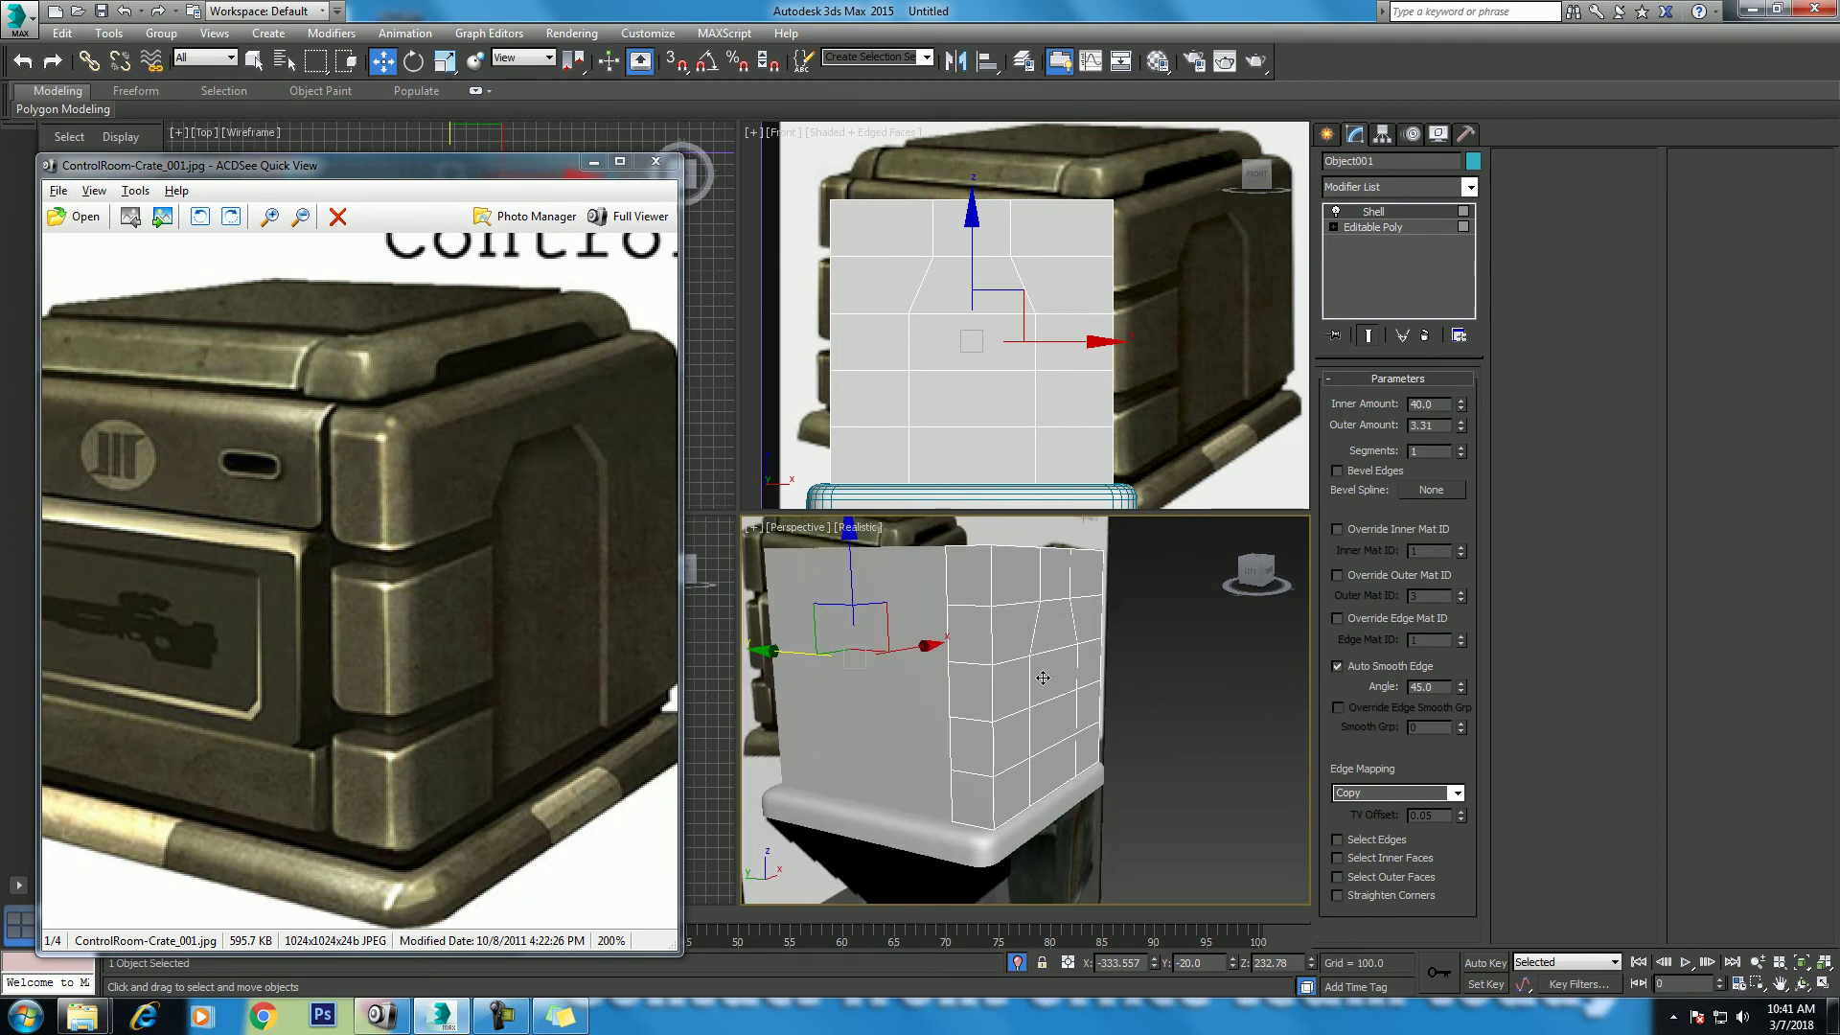
pyautogui.moveTo(1044, 676); pyautogui.dragTo(1048, 689, button='middle')
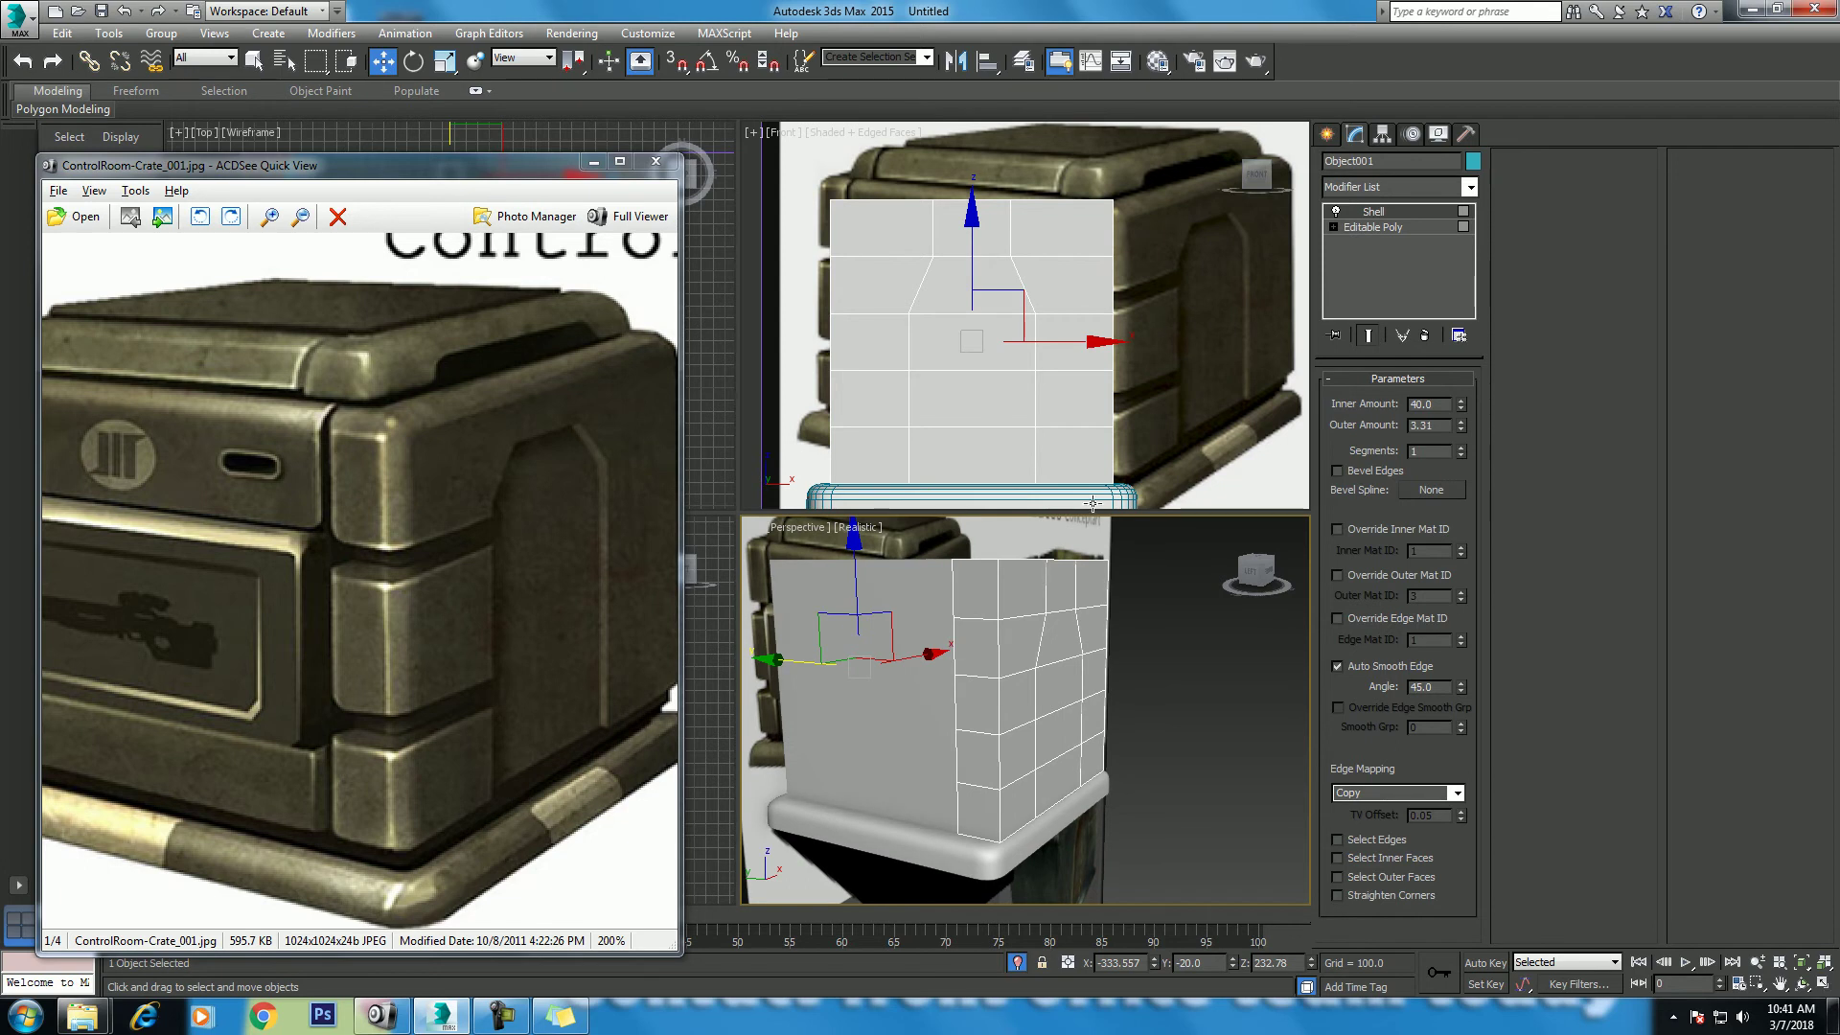
pyautogui.moveTo(1084, 673); pyautogui.dragTo(1017, 655, button='middle')
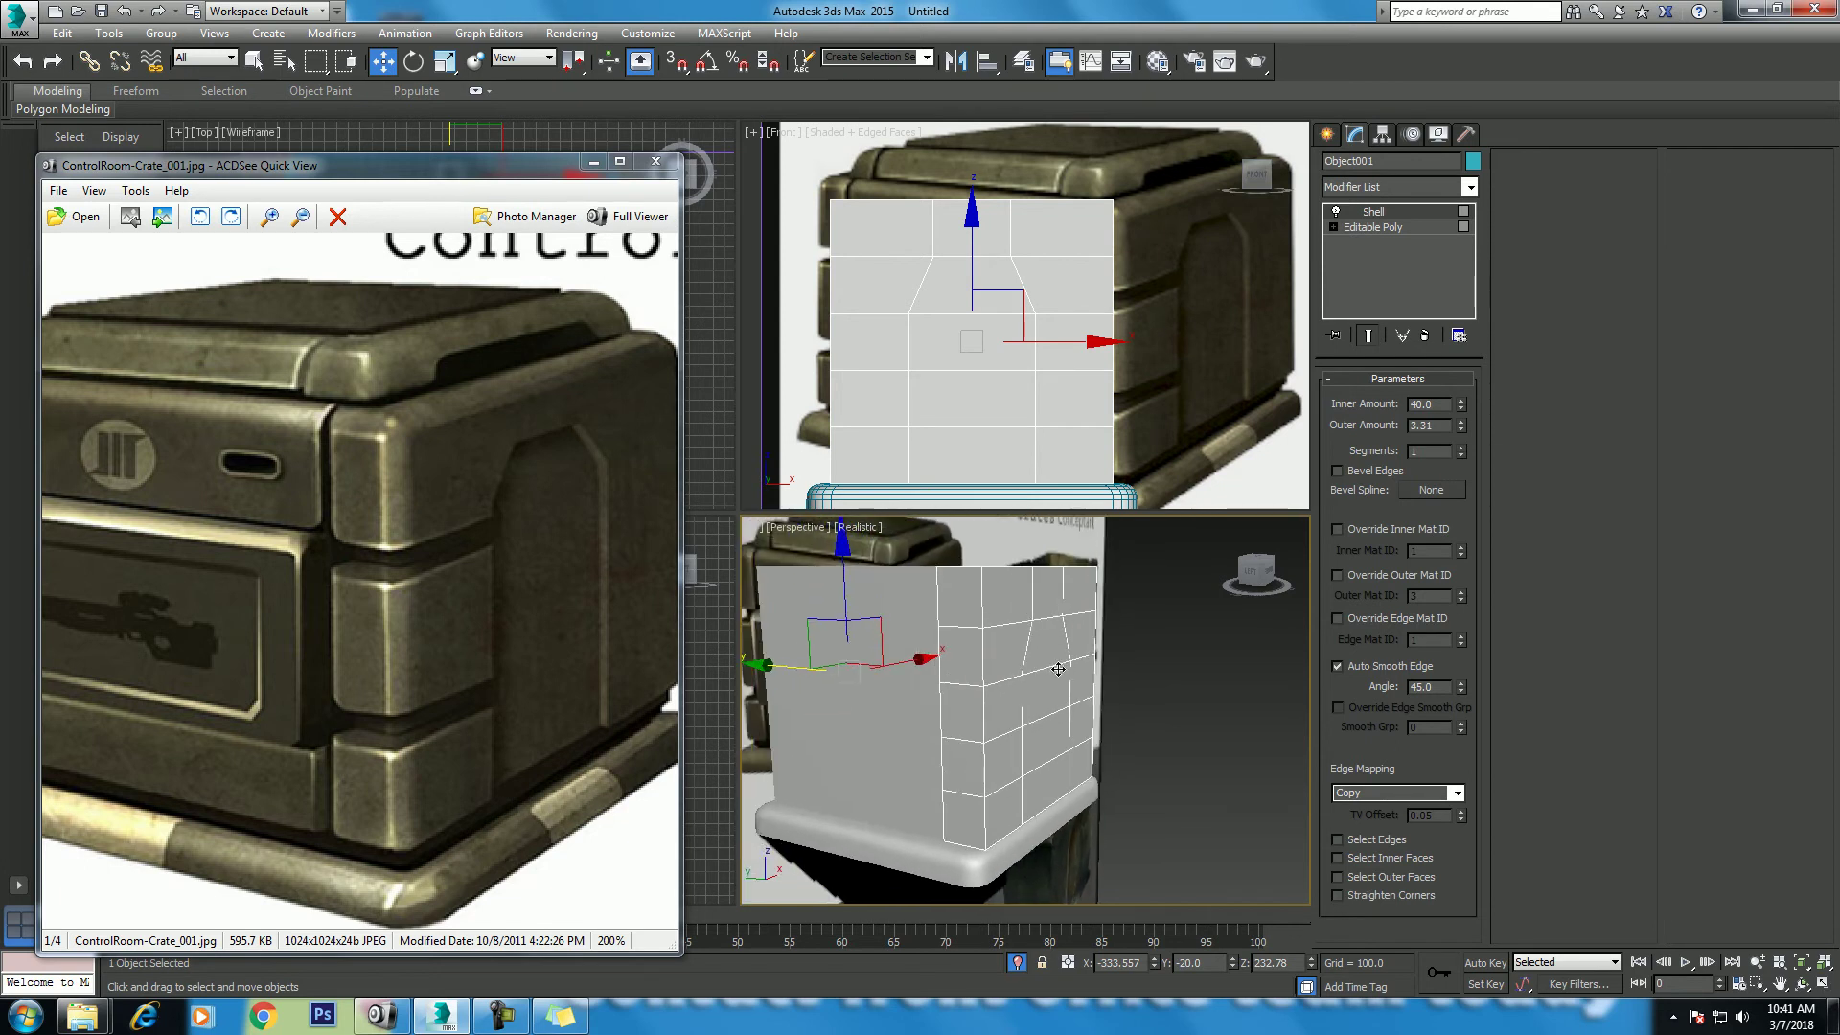
pyautogui.hotkey('alt', 'w')
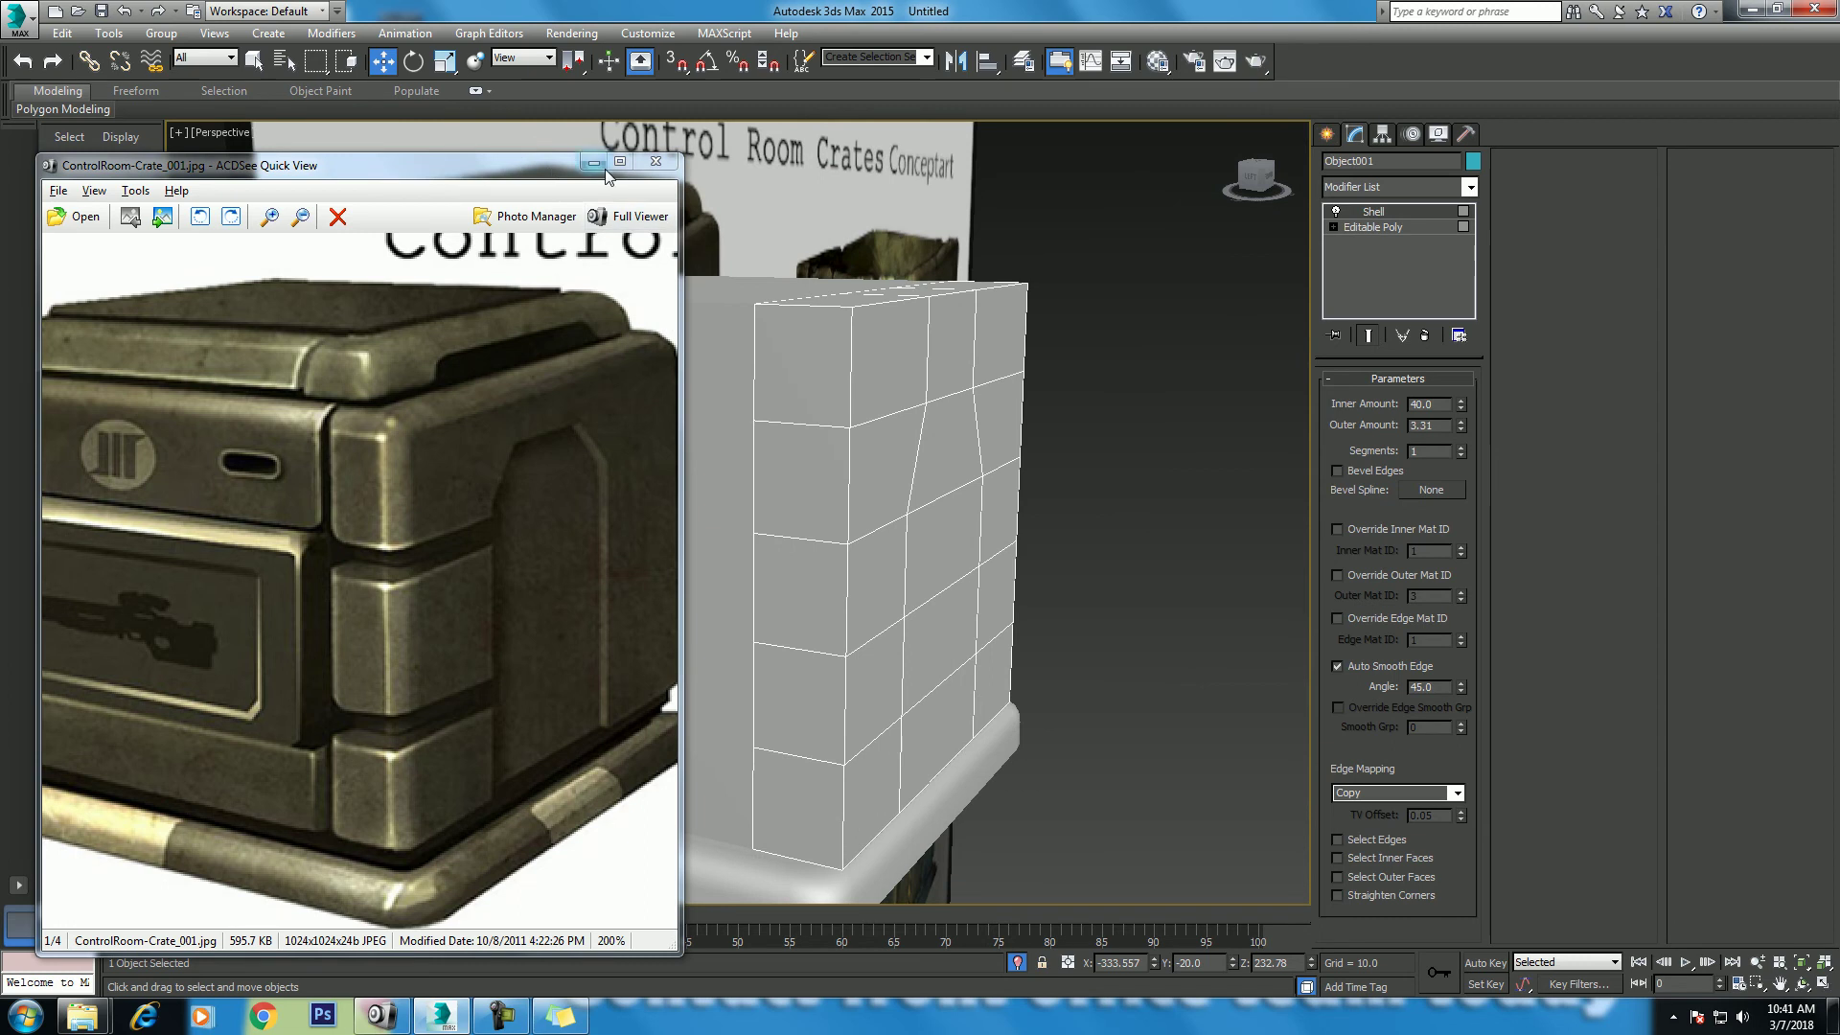
# Step: Minimize the crate reference photo and orbit the Perspective view to face the panel
pyautogui.click(593, 162)
pyautogui.click(1802, 983)
pyautogui.moveTo(834, 512); pyautogui.dragTo(751, 484)
pyautogui.press('w')
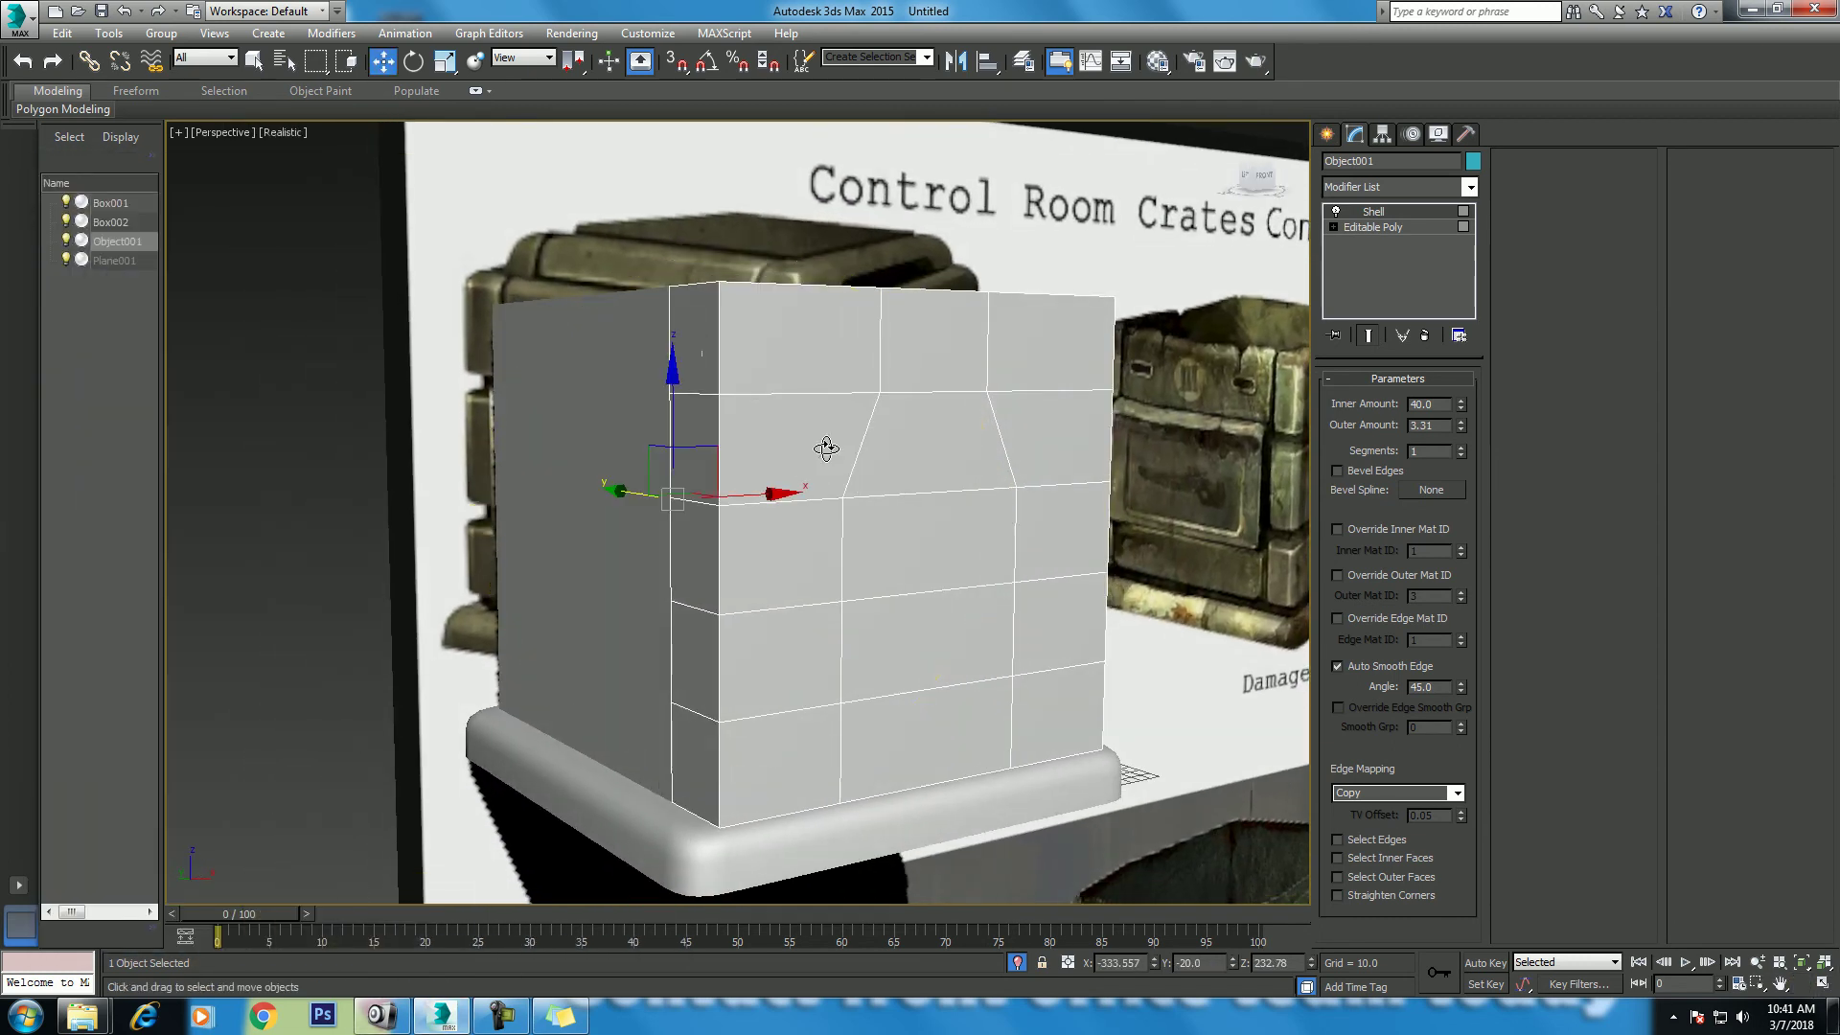
# Step: Animate the material's opacity to 0 at frame 100 using Auto Key
pyautogui.press('m')
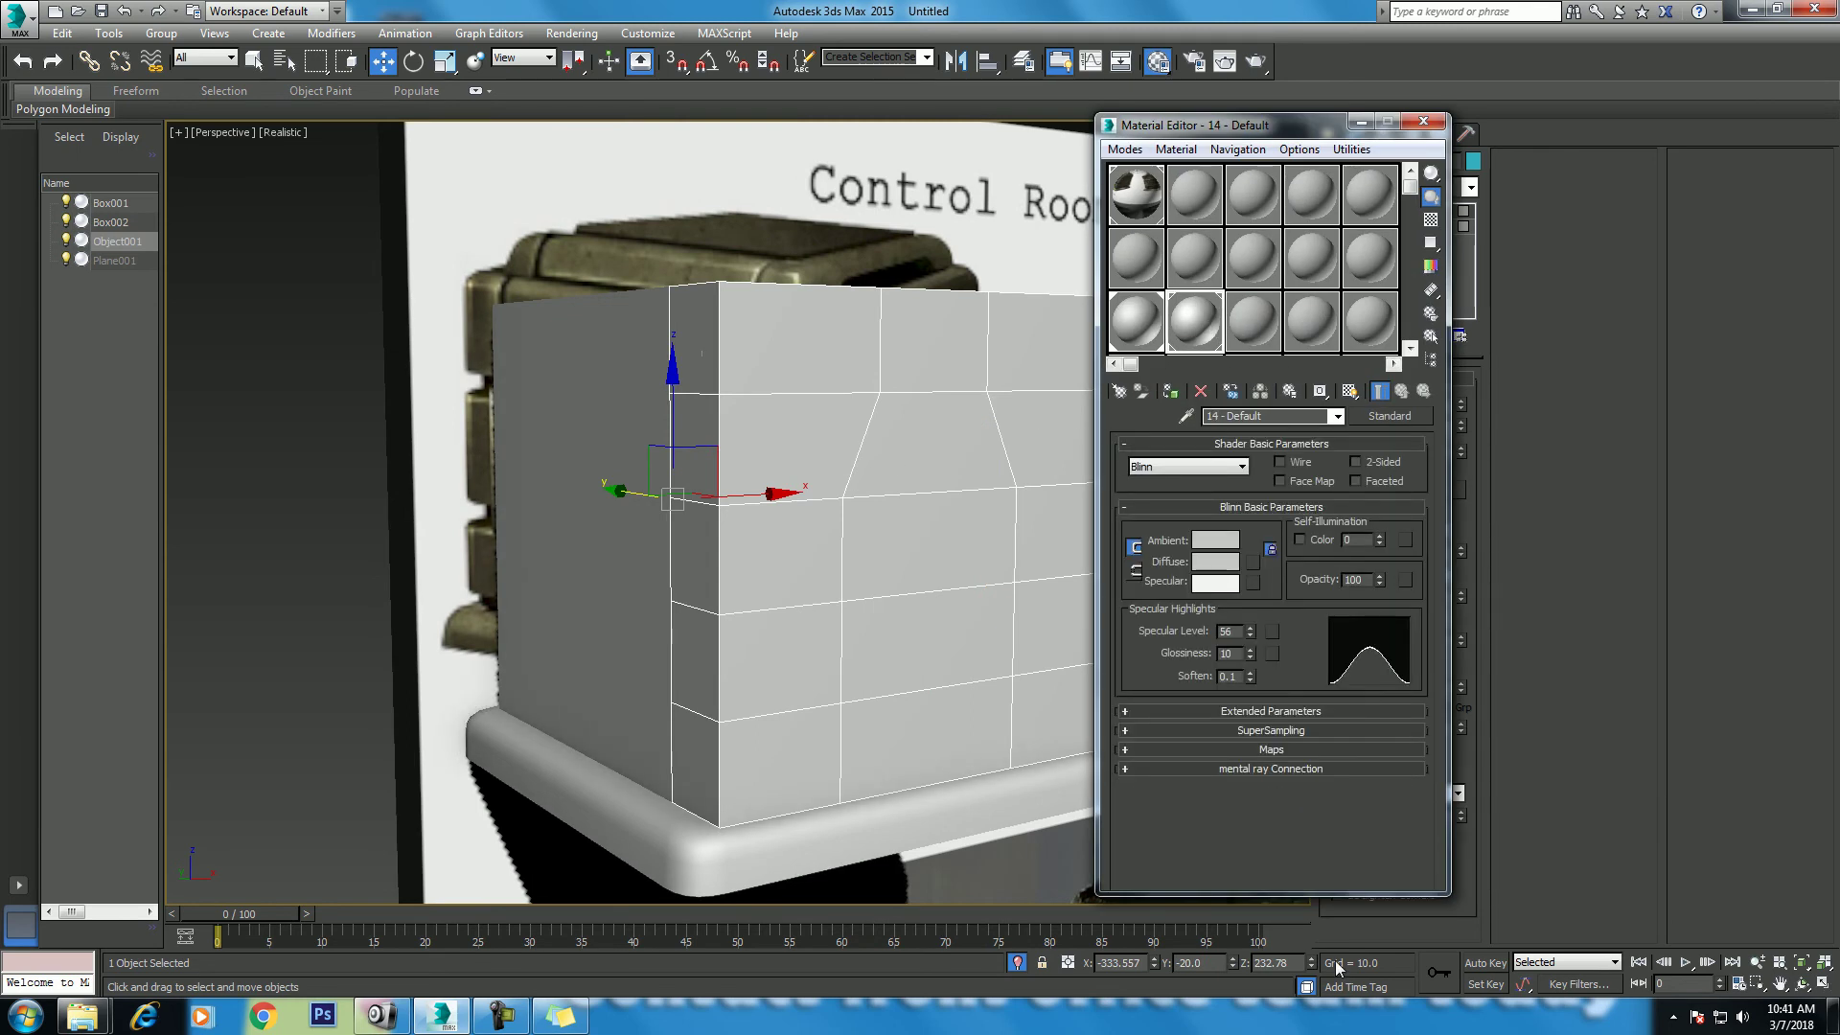
pyautogui.click(1484, 963)
pyautogui.click(1278, 921)
pyautogui.rightClick(1381, 580)
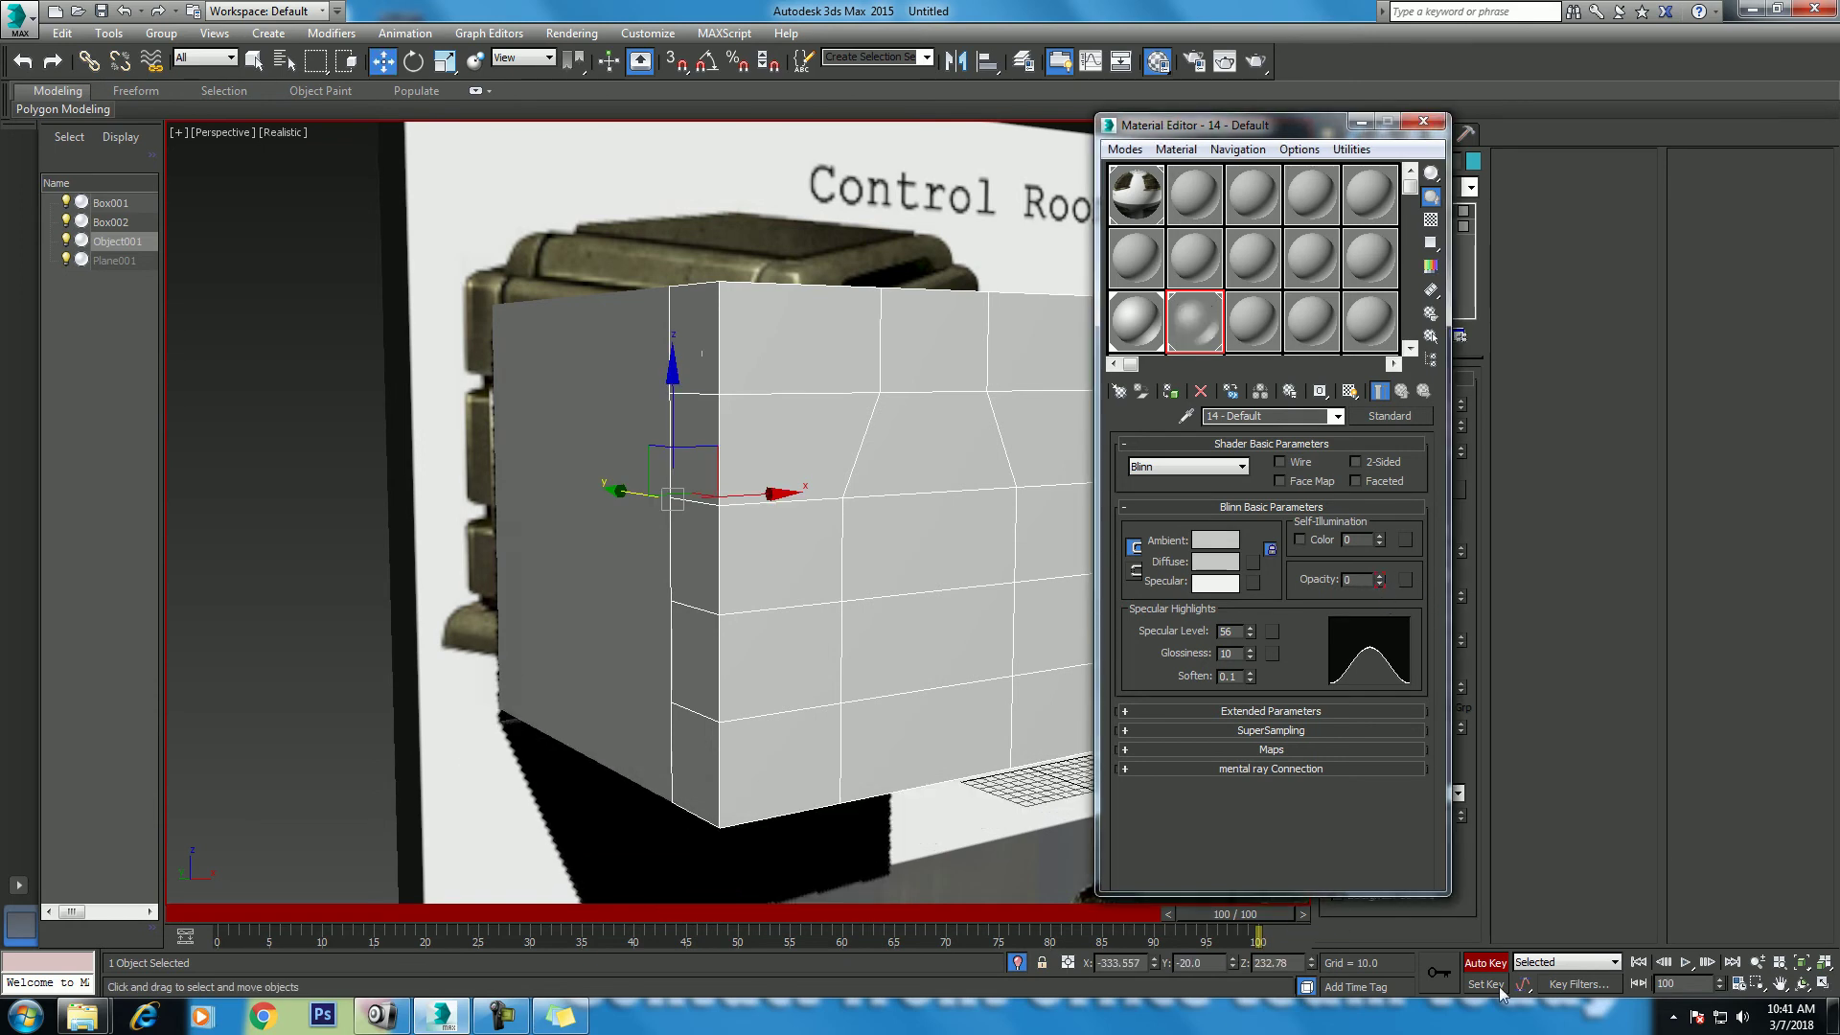
pyautogui.click(1484, 963)
pyautogui.press('Home')
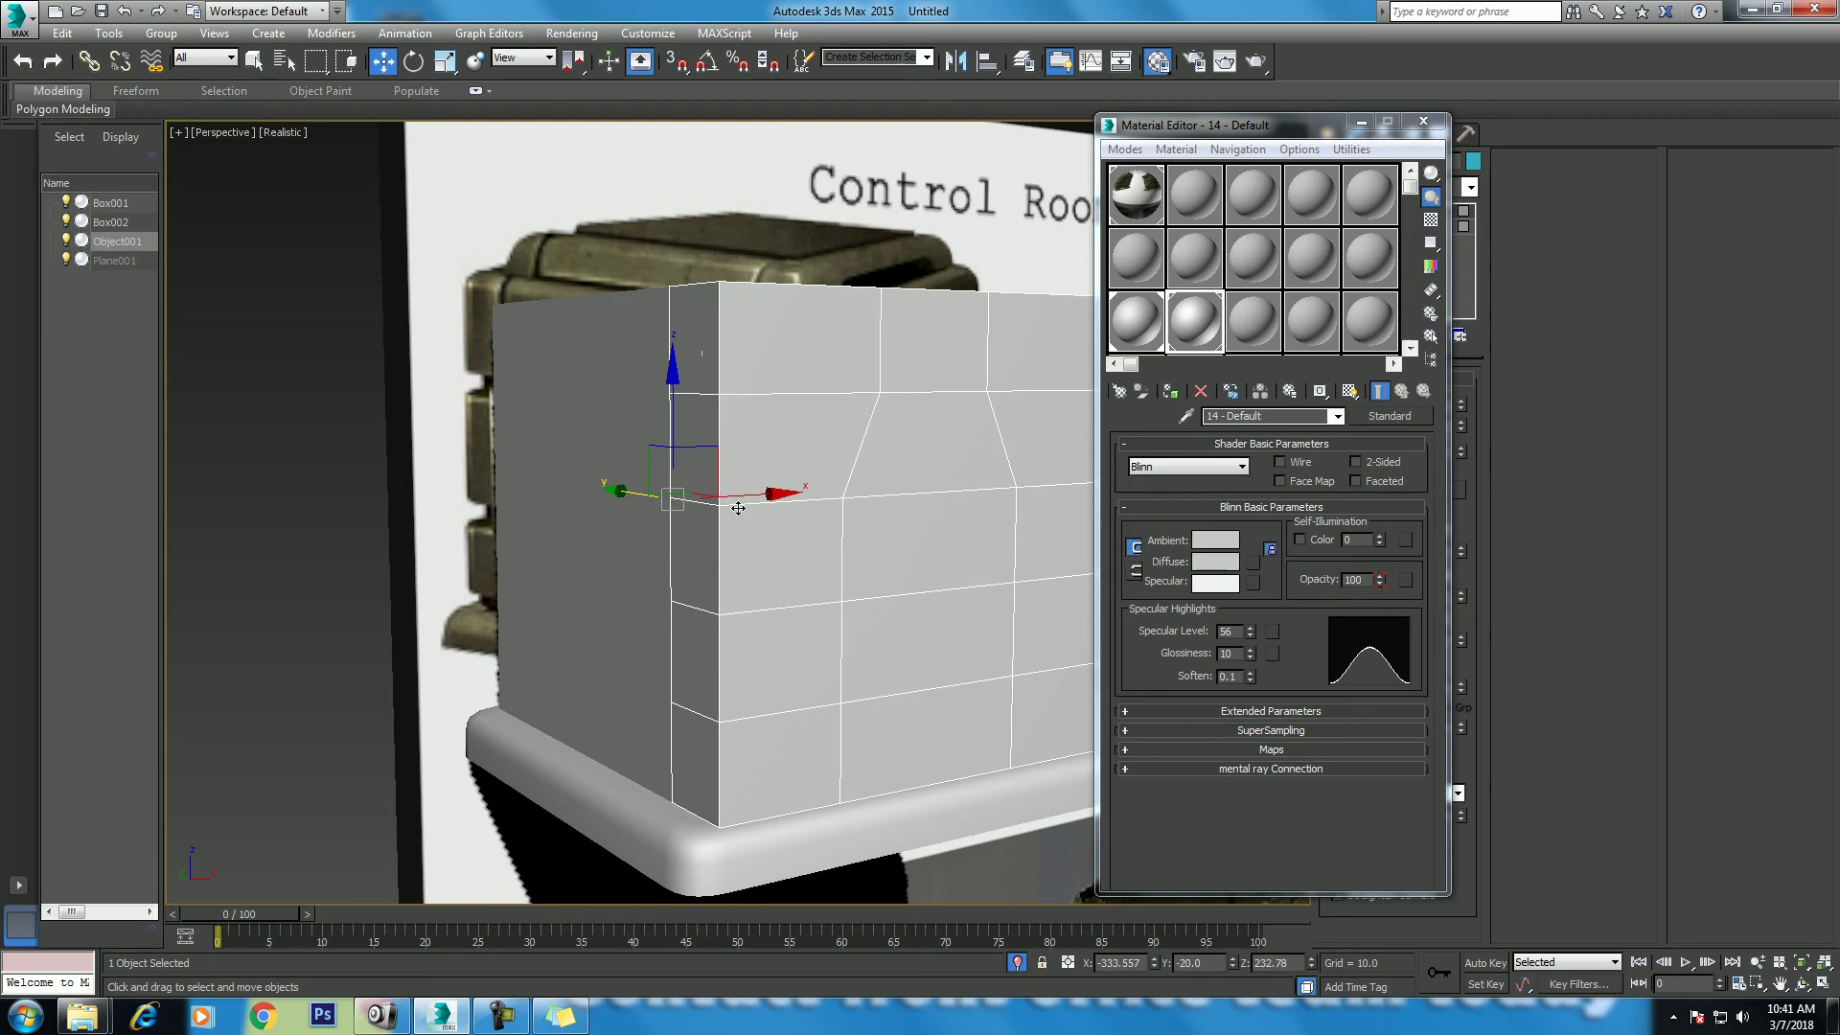
# Step: Assign the fading slot 14 material to Box001
pyautogui.click(1171, 394)
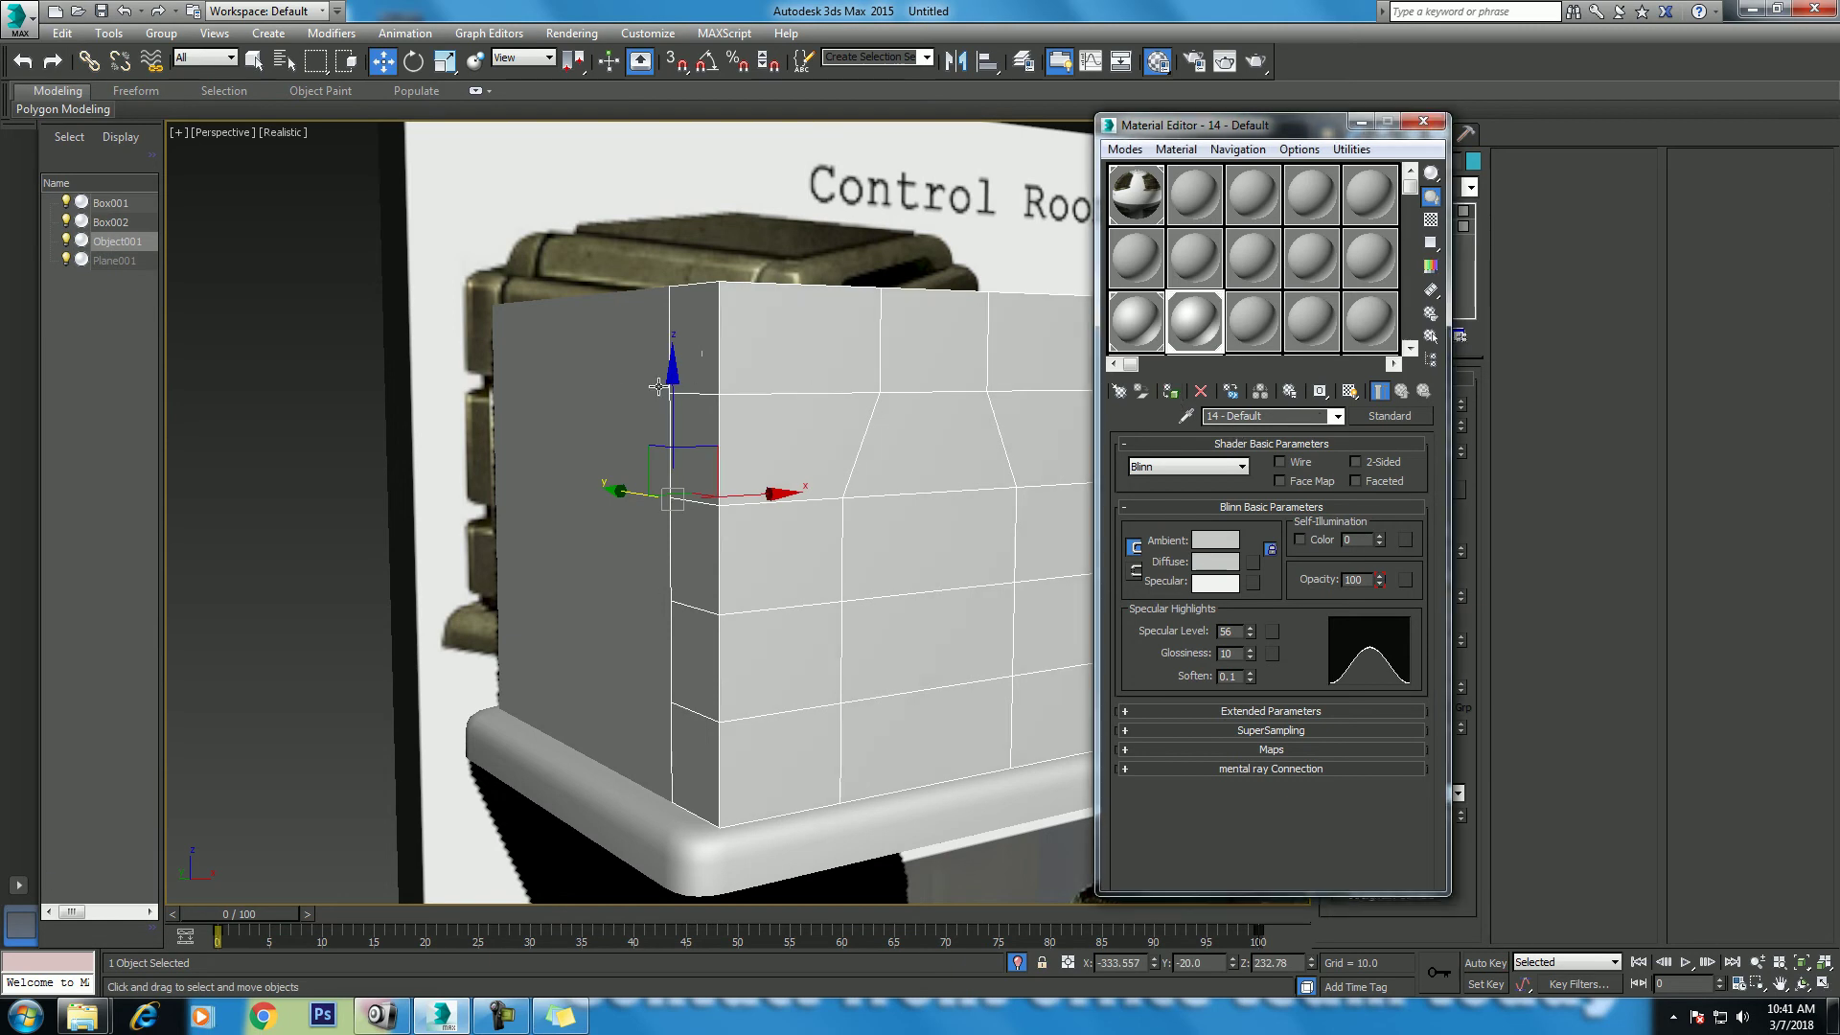
pyautogui.click(657, 386)
pyautogui.click(1180, 392)
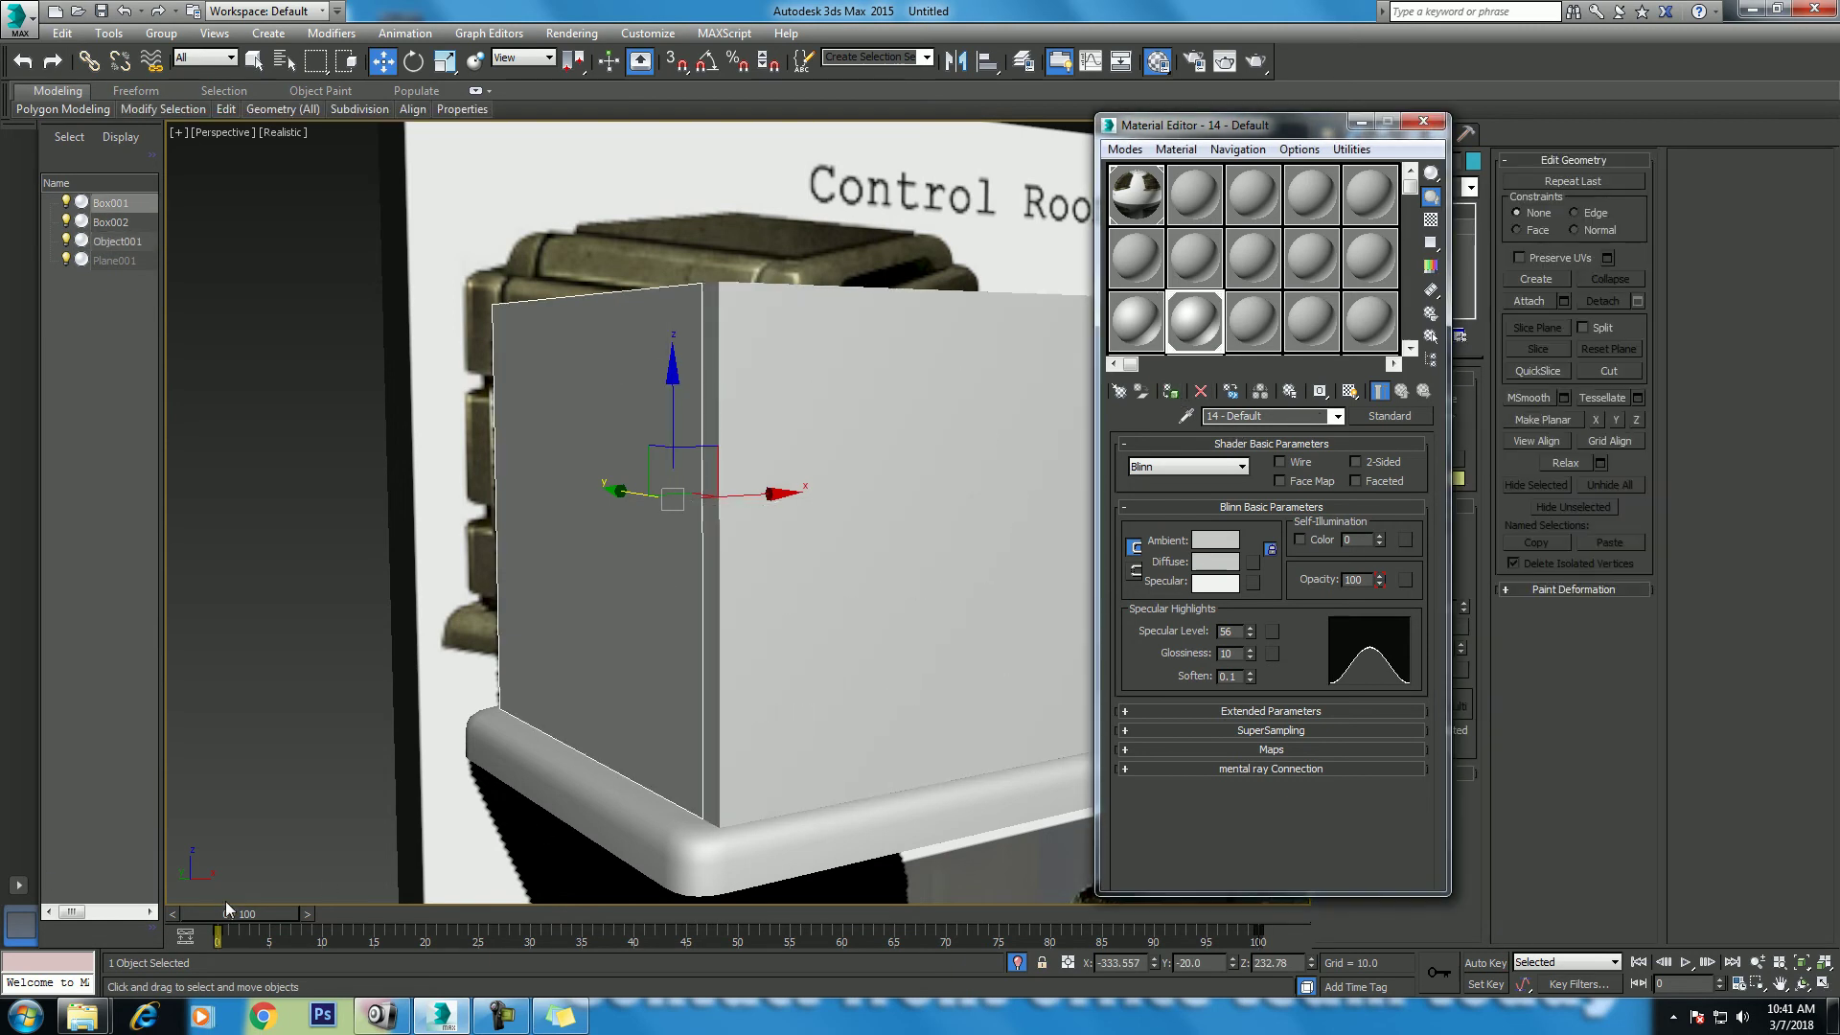
# Step: Scrub to frame 73, set the Perspective view to Shaded, and reselect Object001
pyautogui.moveTo(226, 908); pyautogui.dragTo(958, 913)
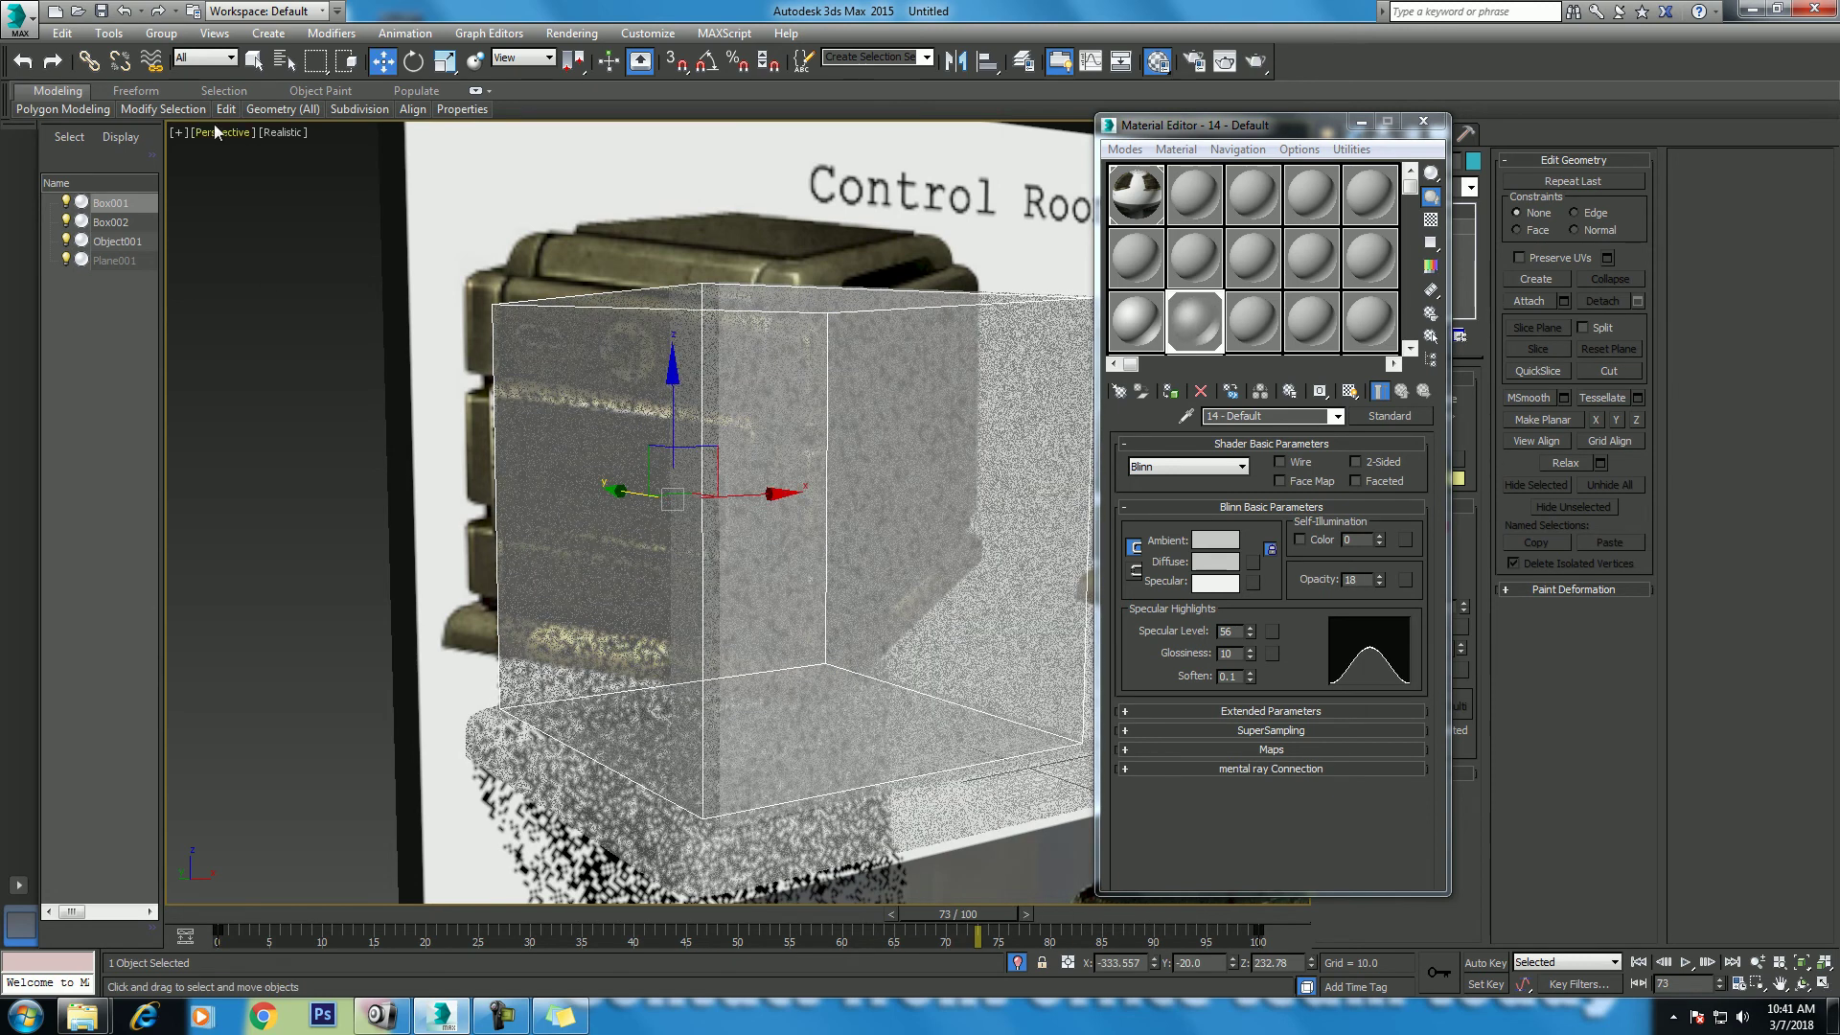
pyautogui.click(283, 134)
pyautogui.click(321, 172)
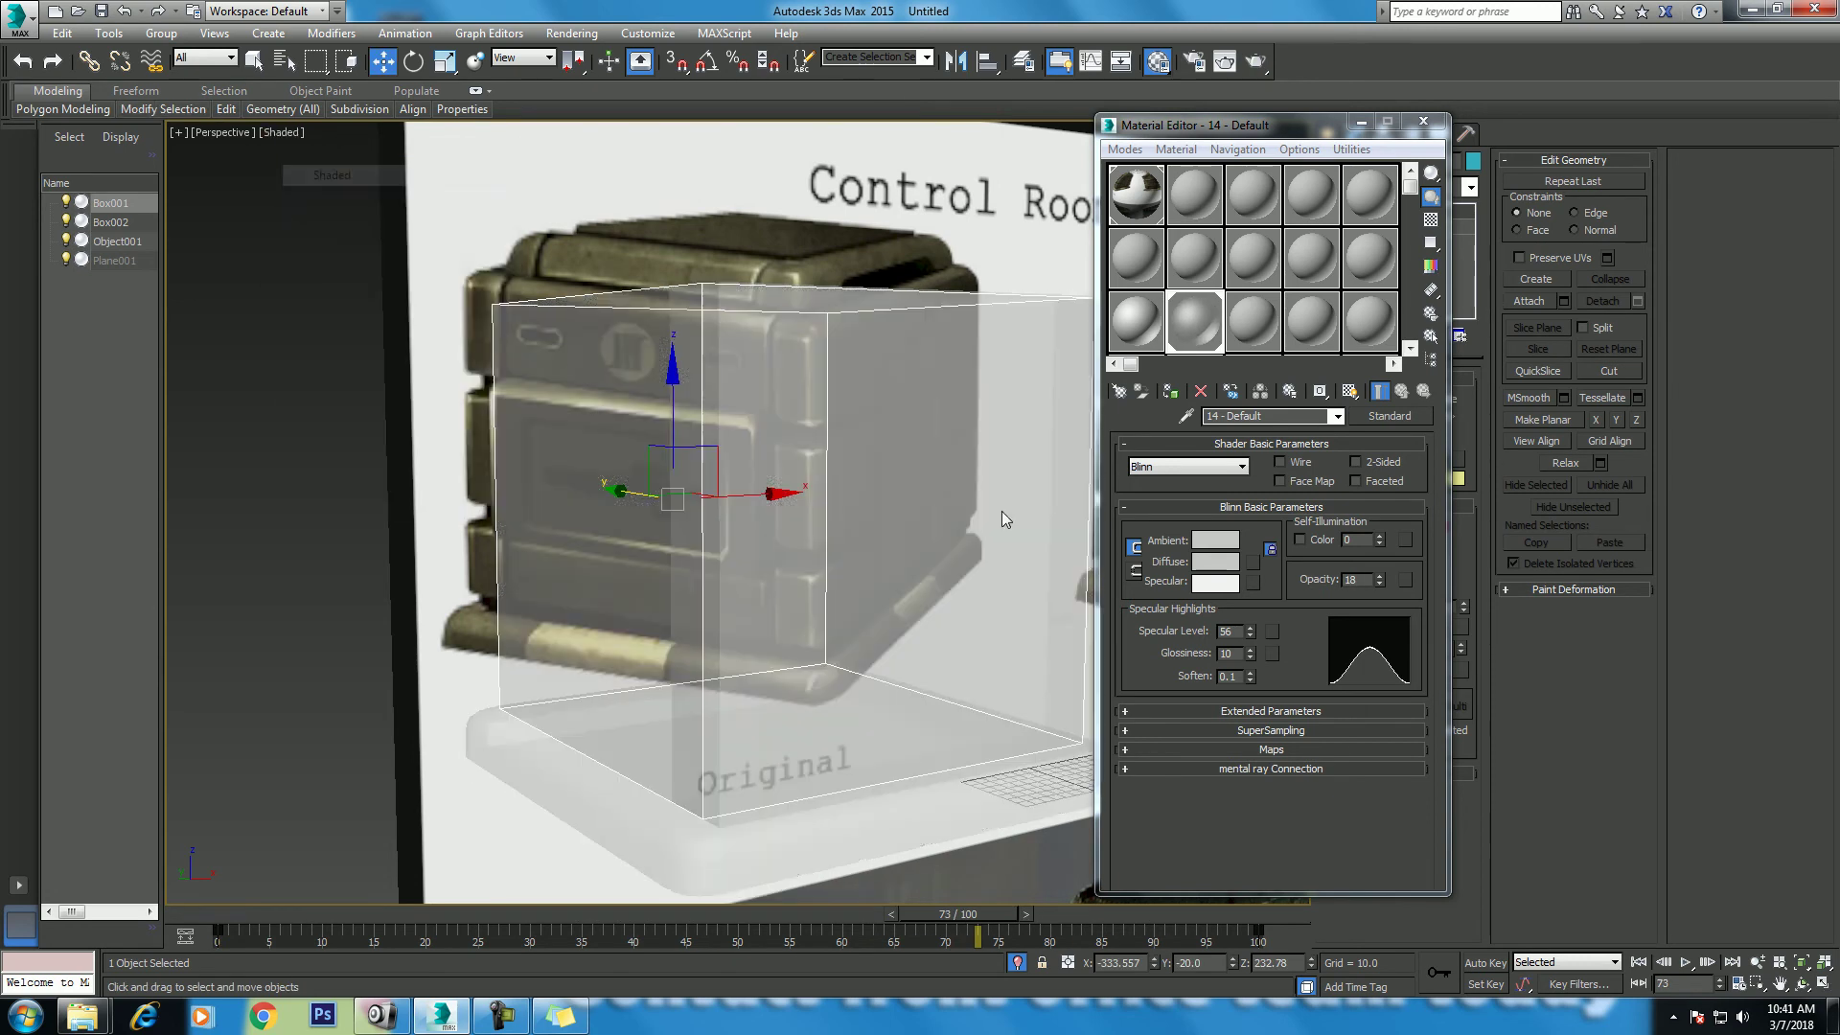
pyautogui.click(900, 454)
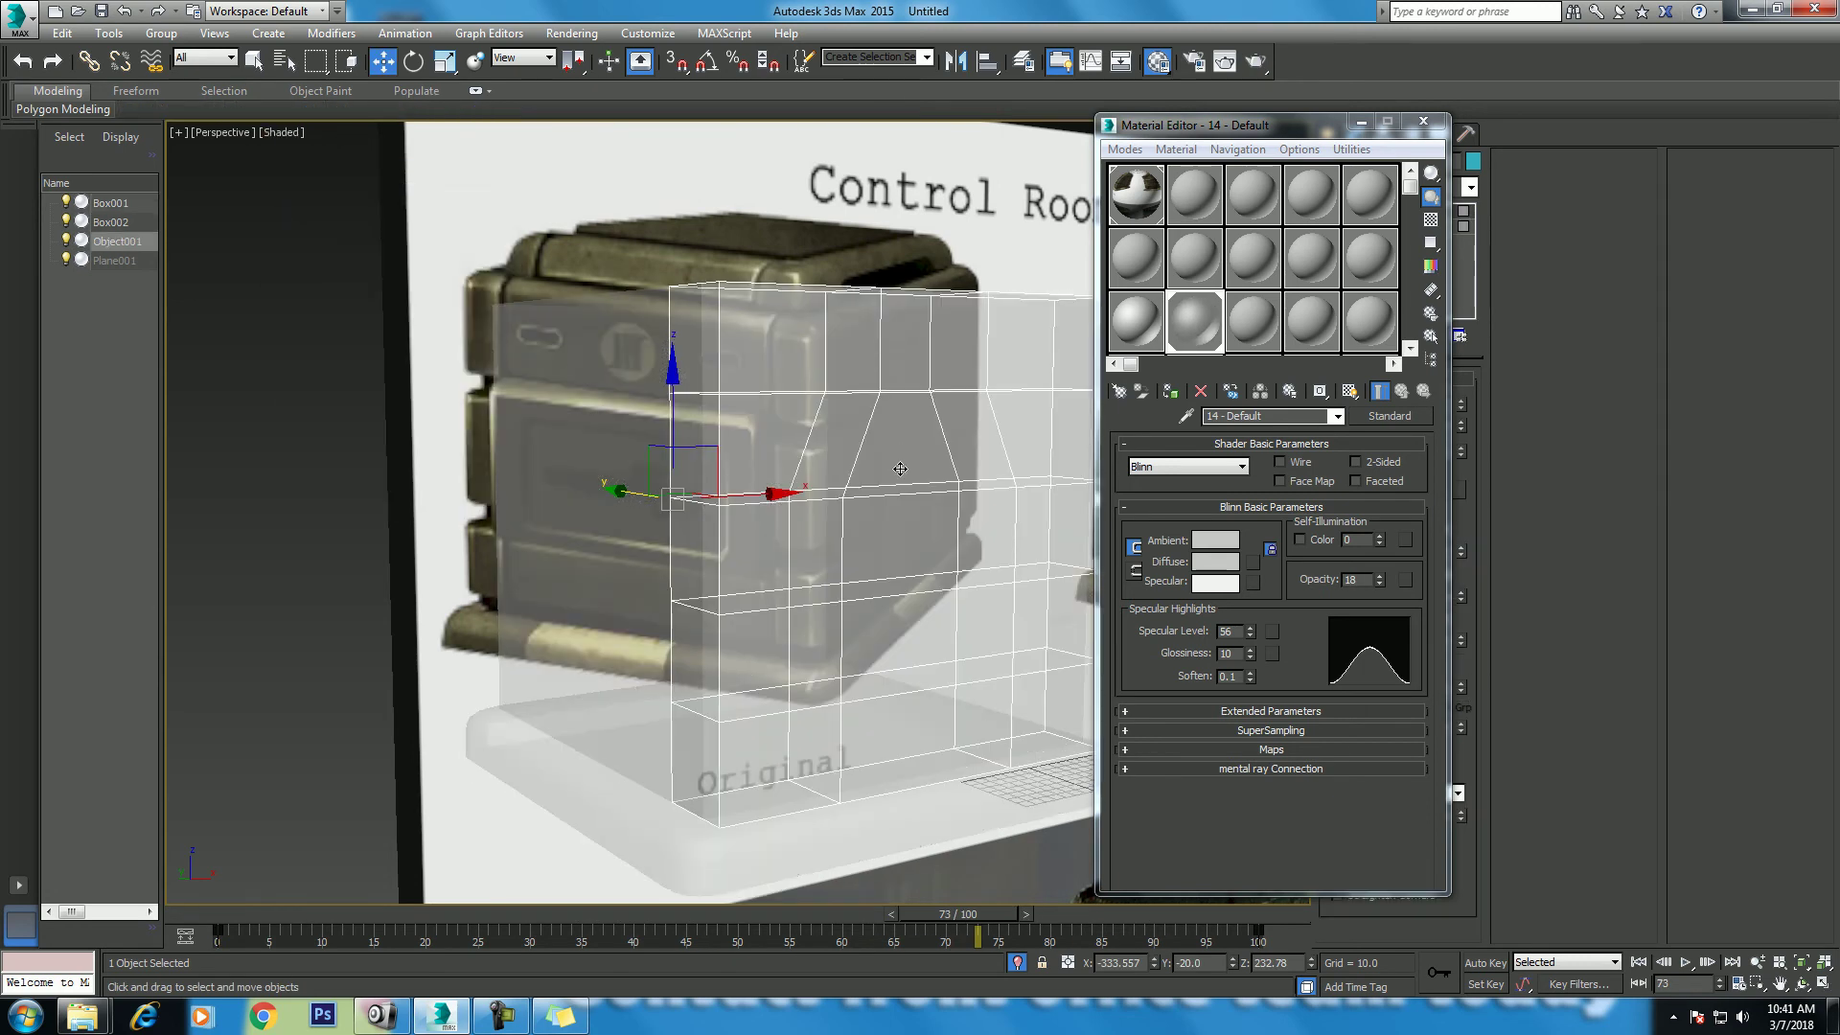
pyautogui.click(1423, 122)
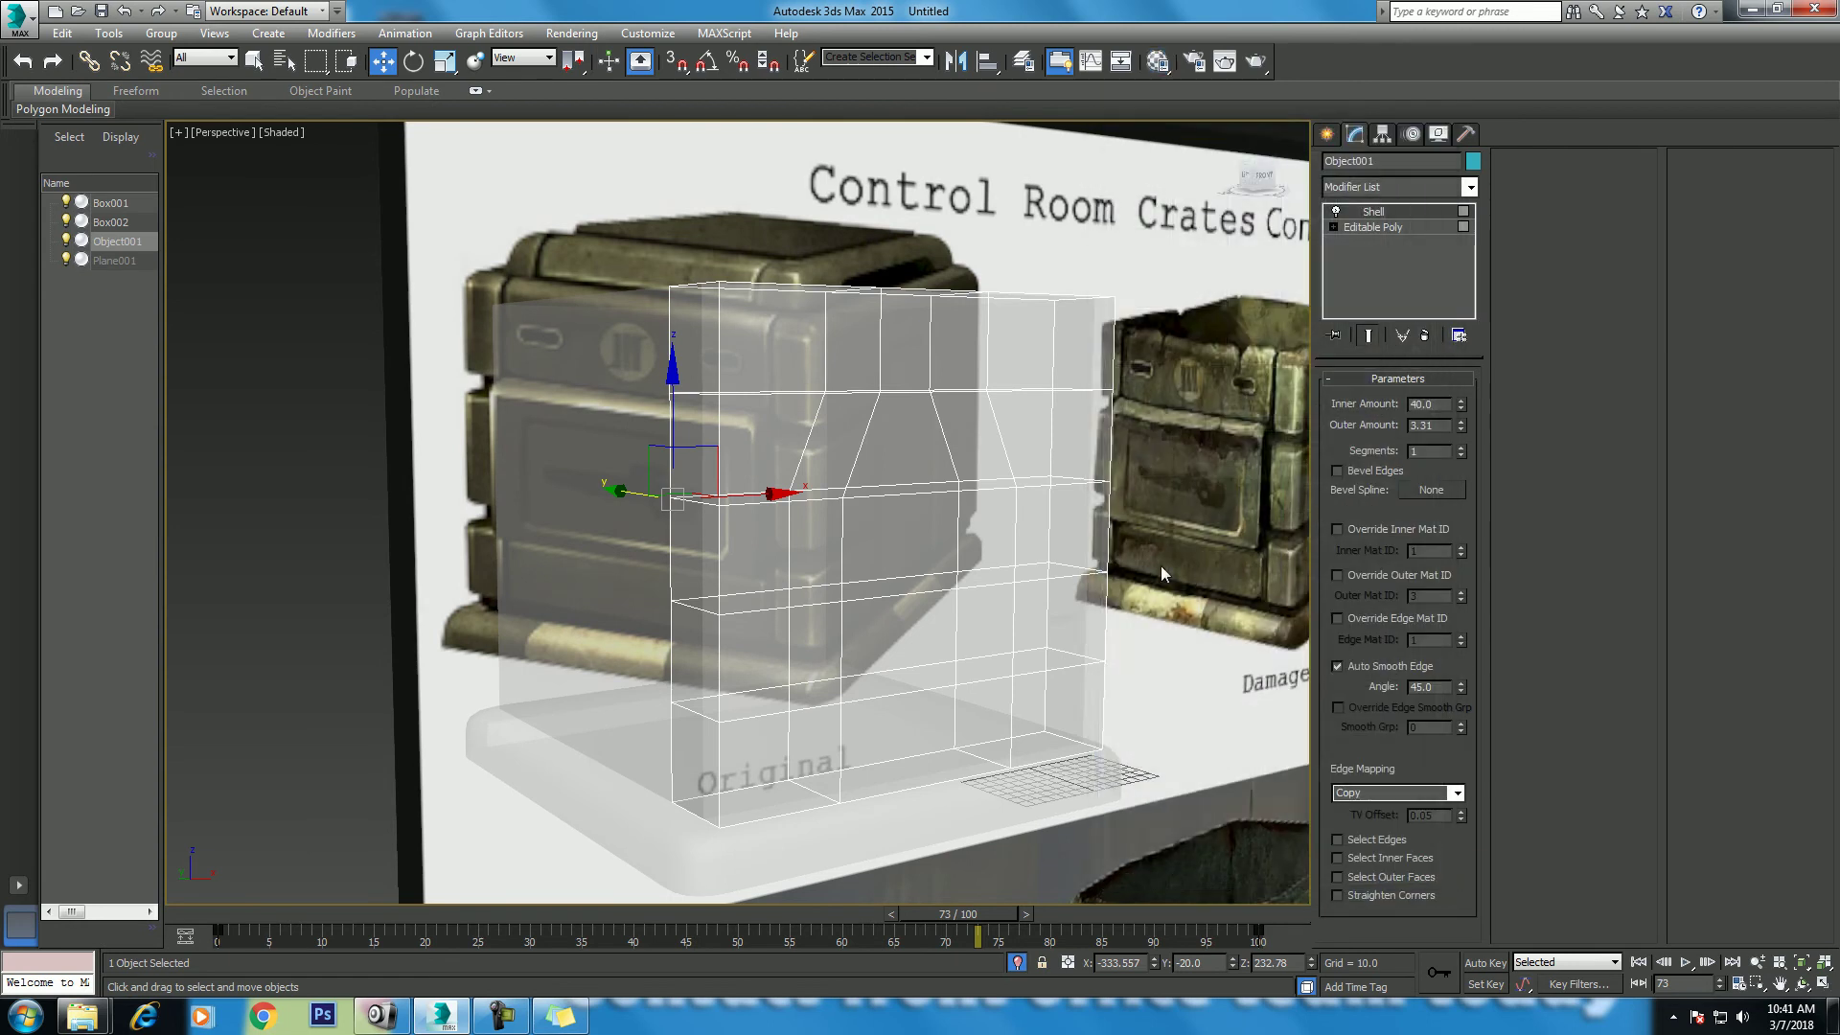
pyautogui.scroll(-2, 1101, 476)
# Step: Restore four viewports, isolate Object001 with Alt+Q, and reopen the crate reference photo
pyautogui.hotkey('alt', 'w')
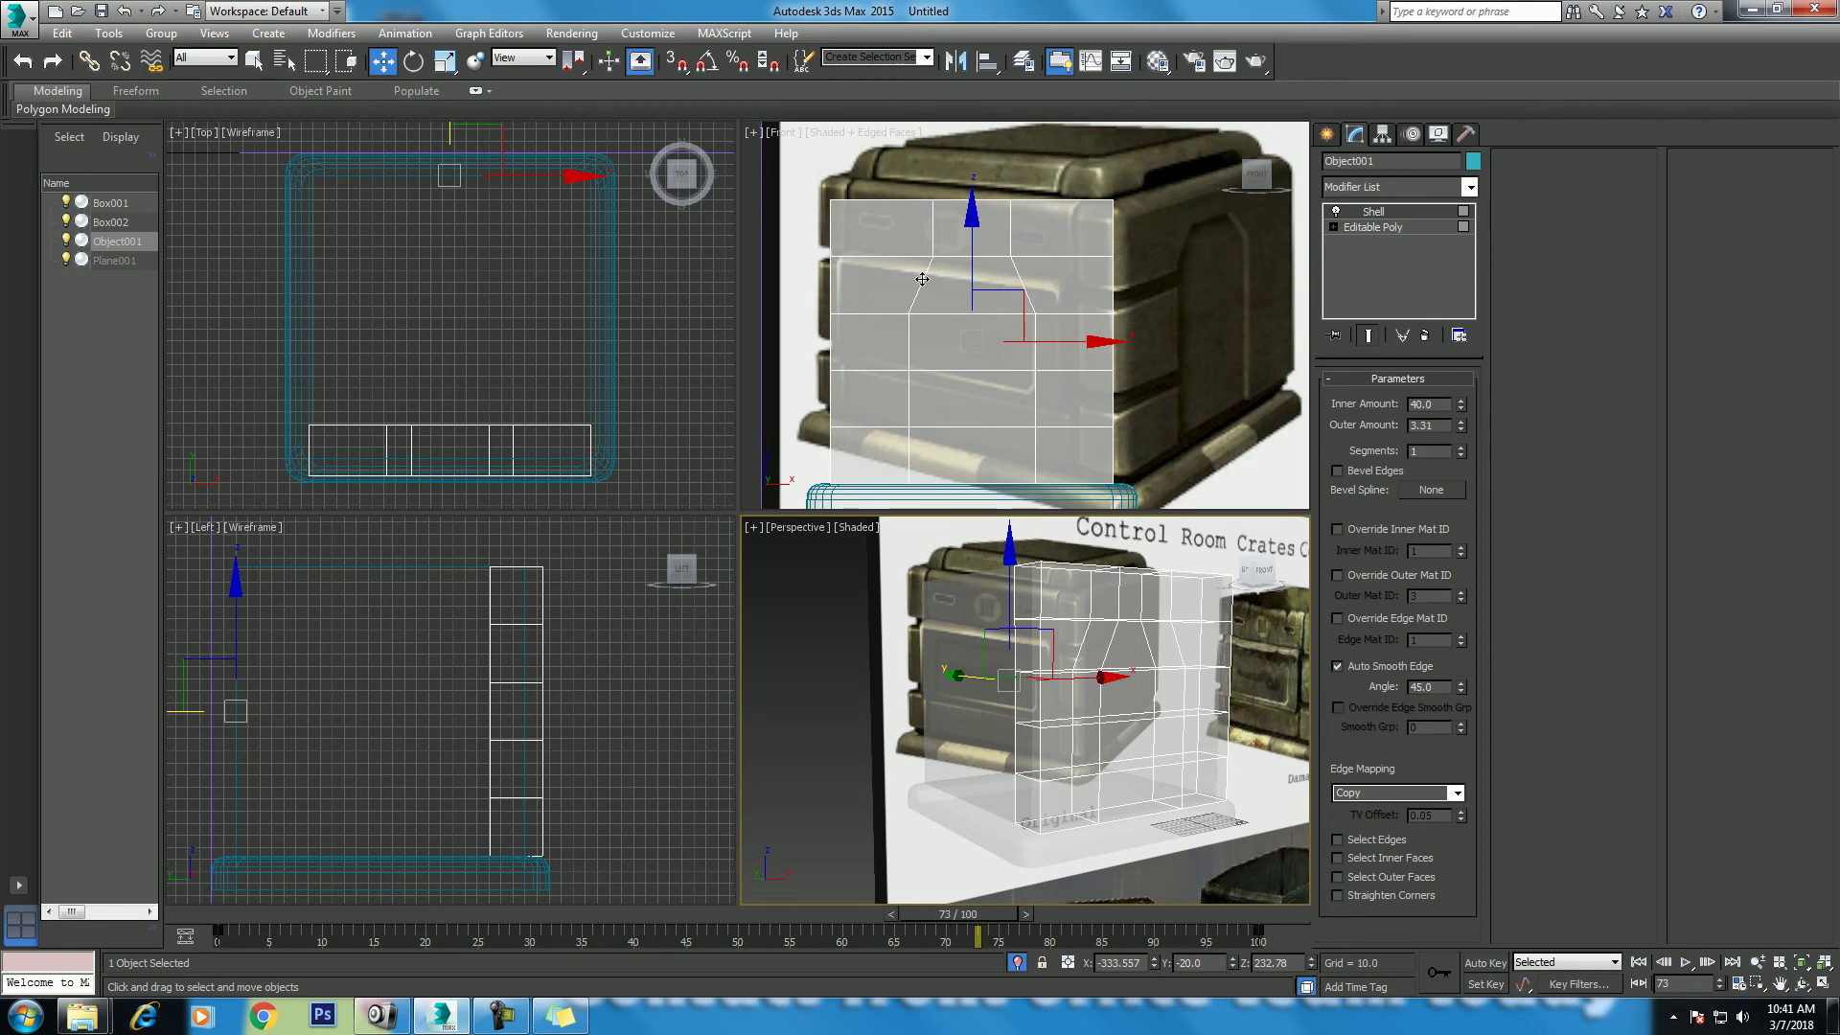
pyautogui.keyDown('alt'); pyautogui.moveTo(1135, 841); pyautogui.dragTo(1144, 803, button='middle'); pyautogui.keyUp('alt')
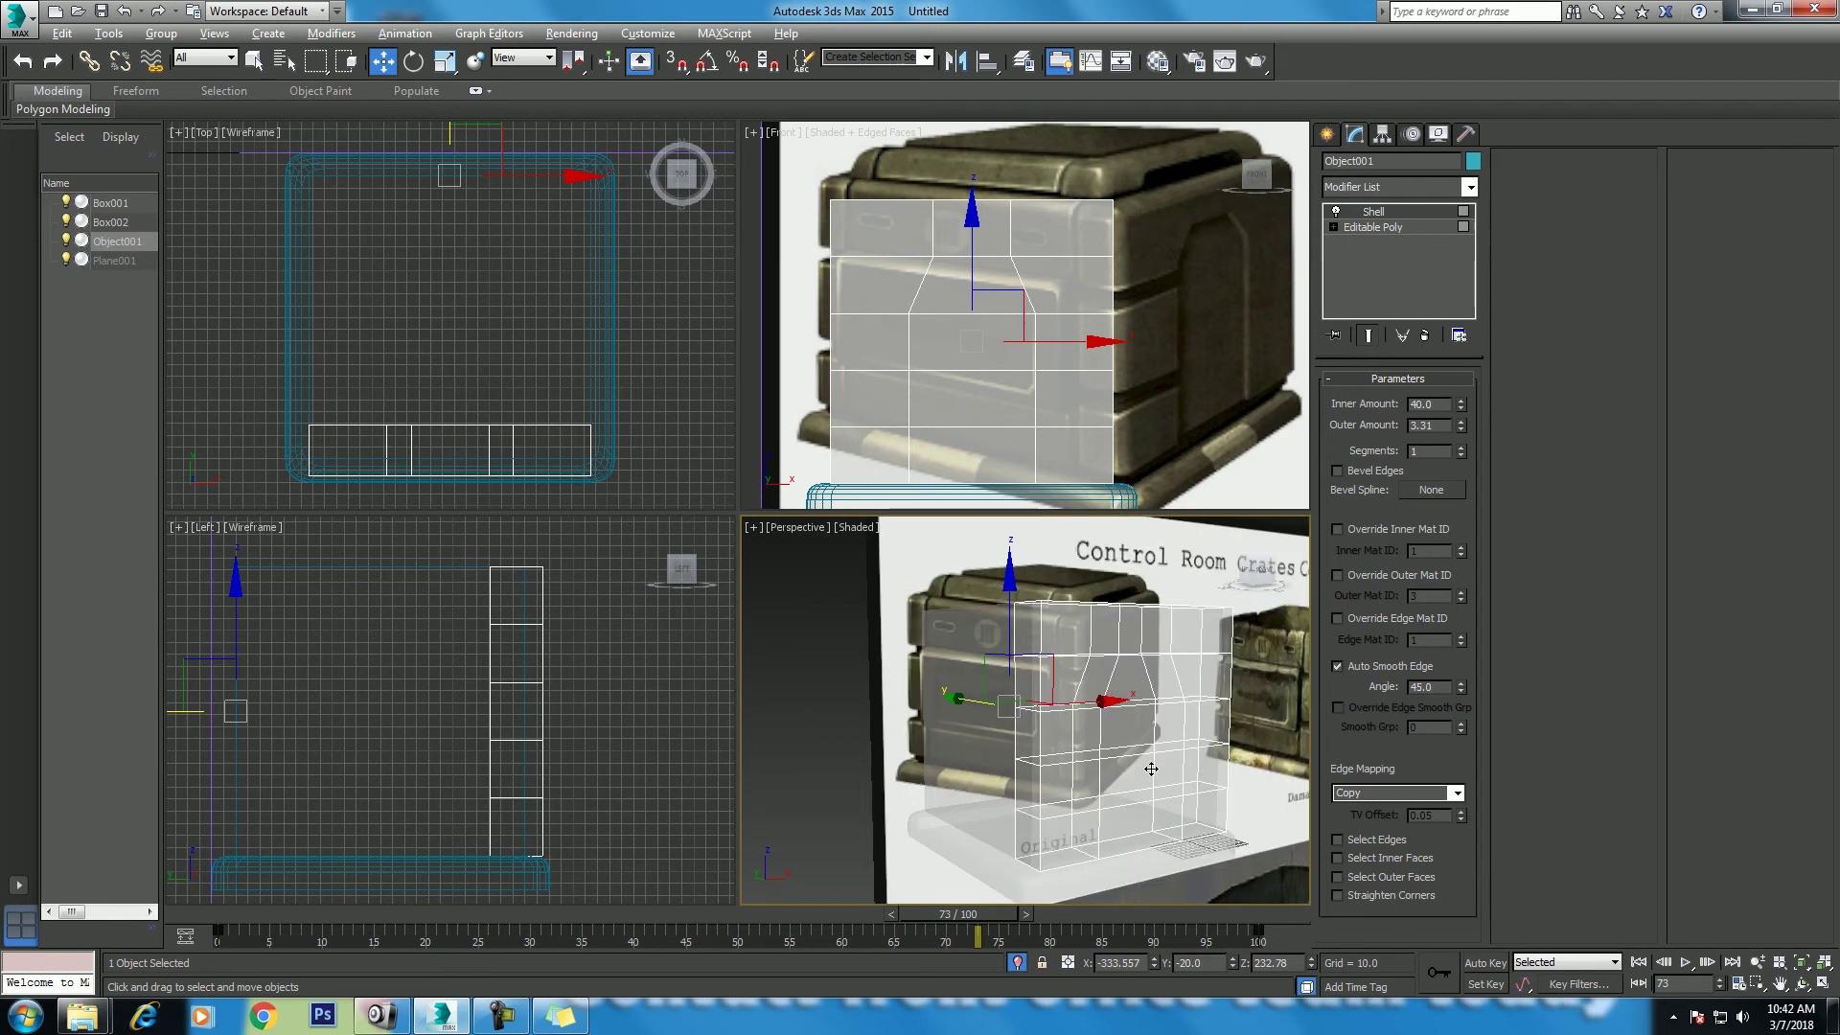
pyautogui.hotkey('alt', 'q')
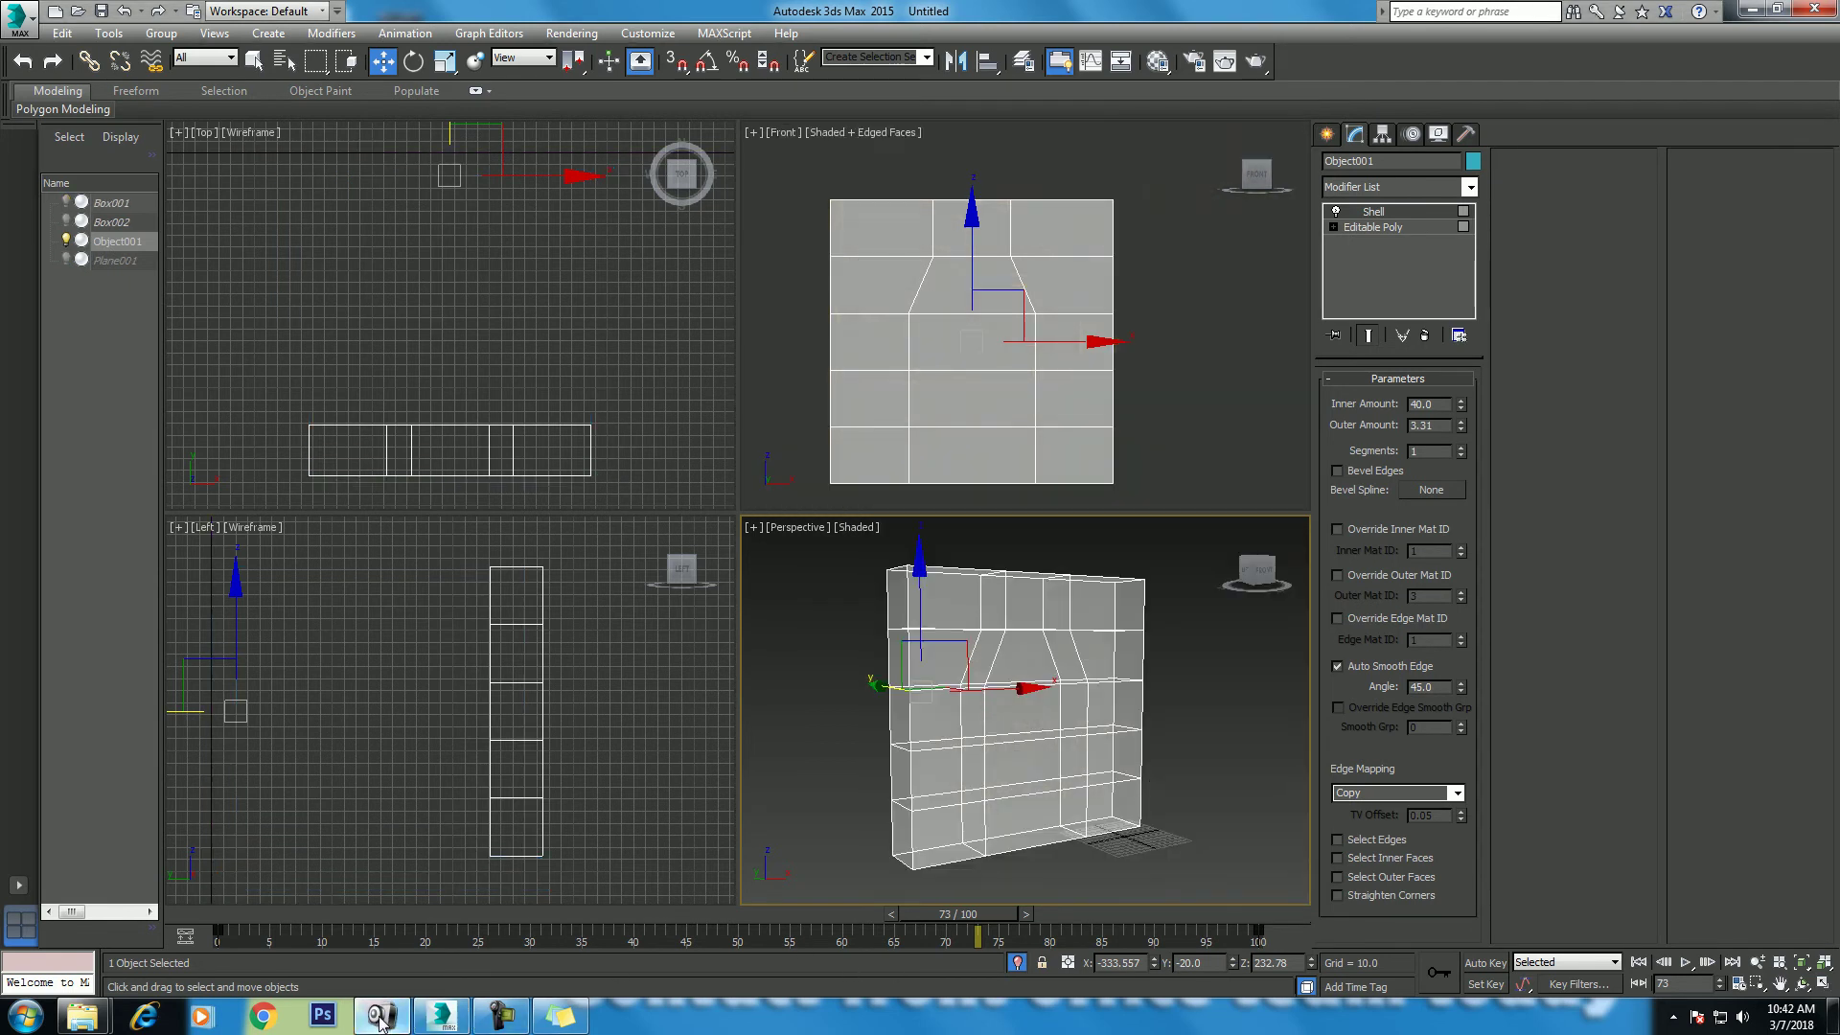
pyautogui.click(382, 1016)
# Step: Orbit the Perspective view, show the panel shaded with edges, and reset to frame 0
pyautogui.moveTo(1179, 717); pyautogui.dragTo(1190, 727, button='middle')
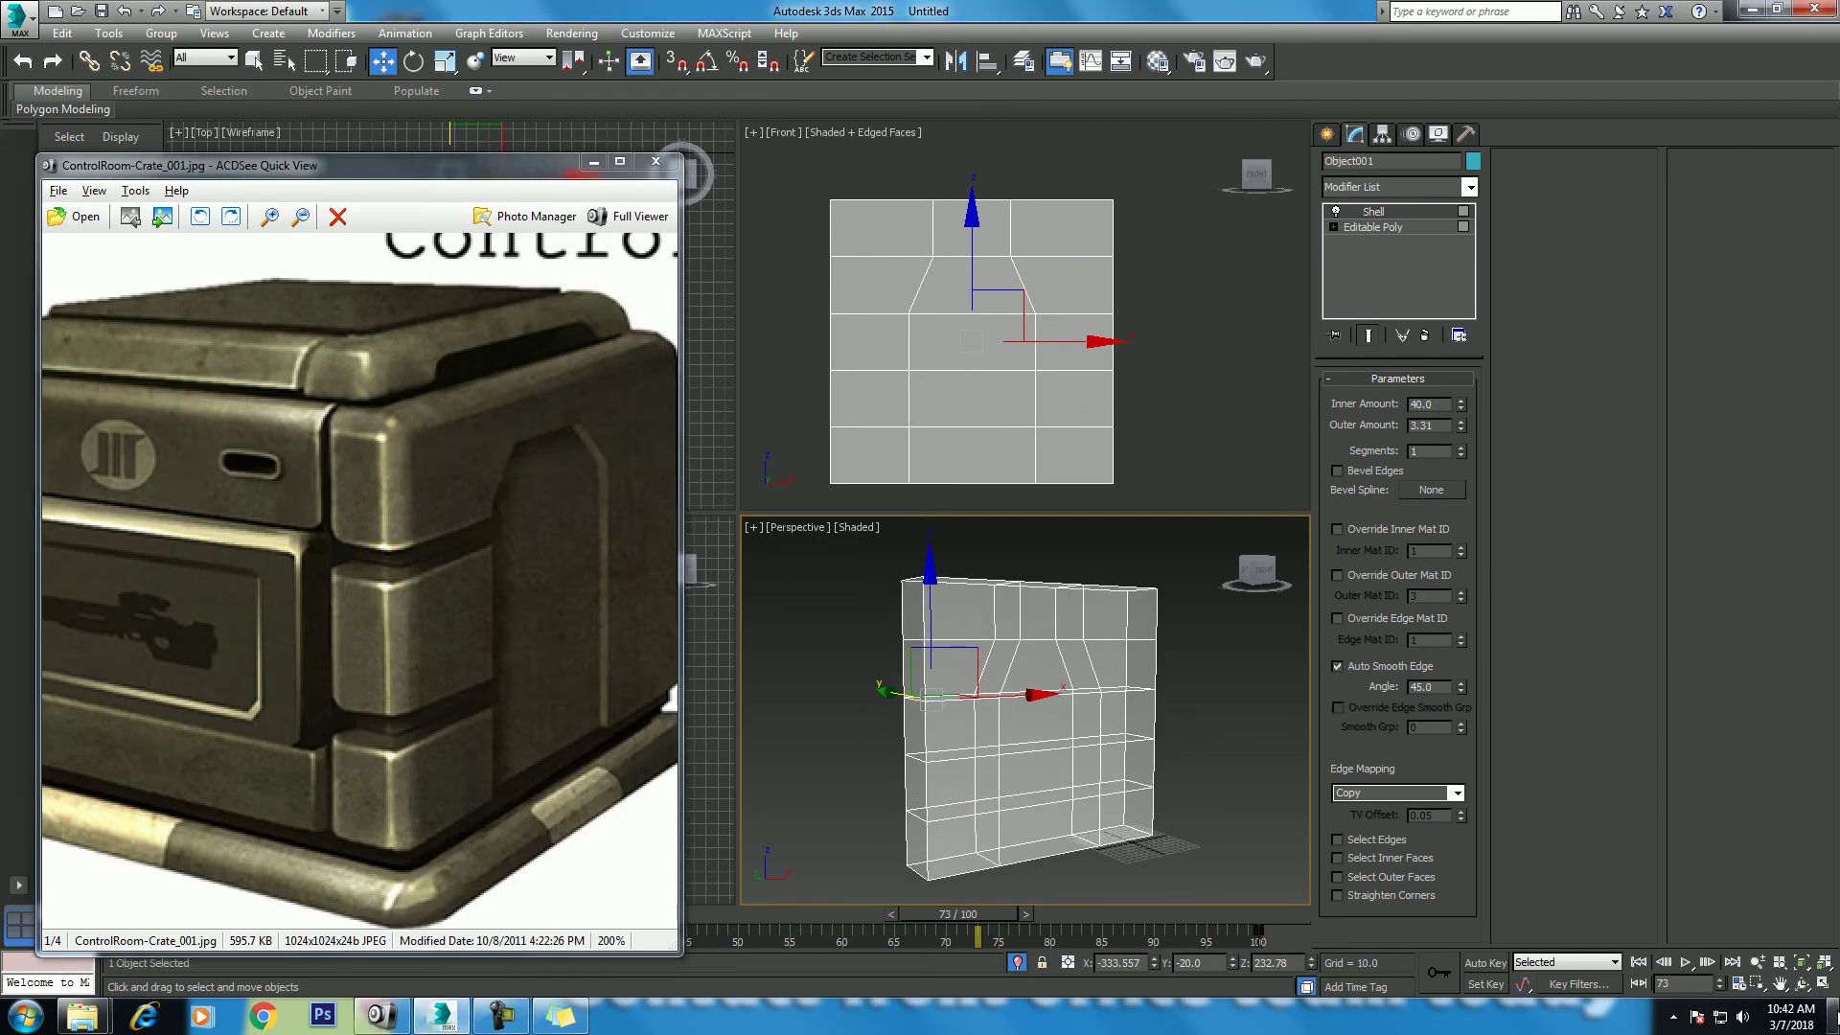
pyautogui.click(1801, 984)
pyautogui.moveTo(1059, 671); pyautogui.dragTo(1048, 700)
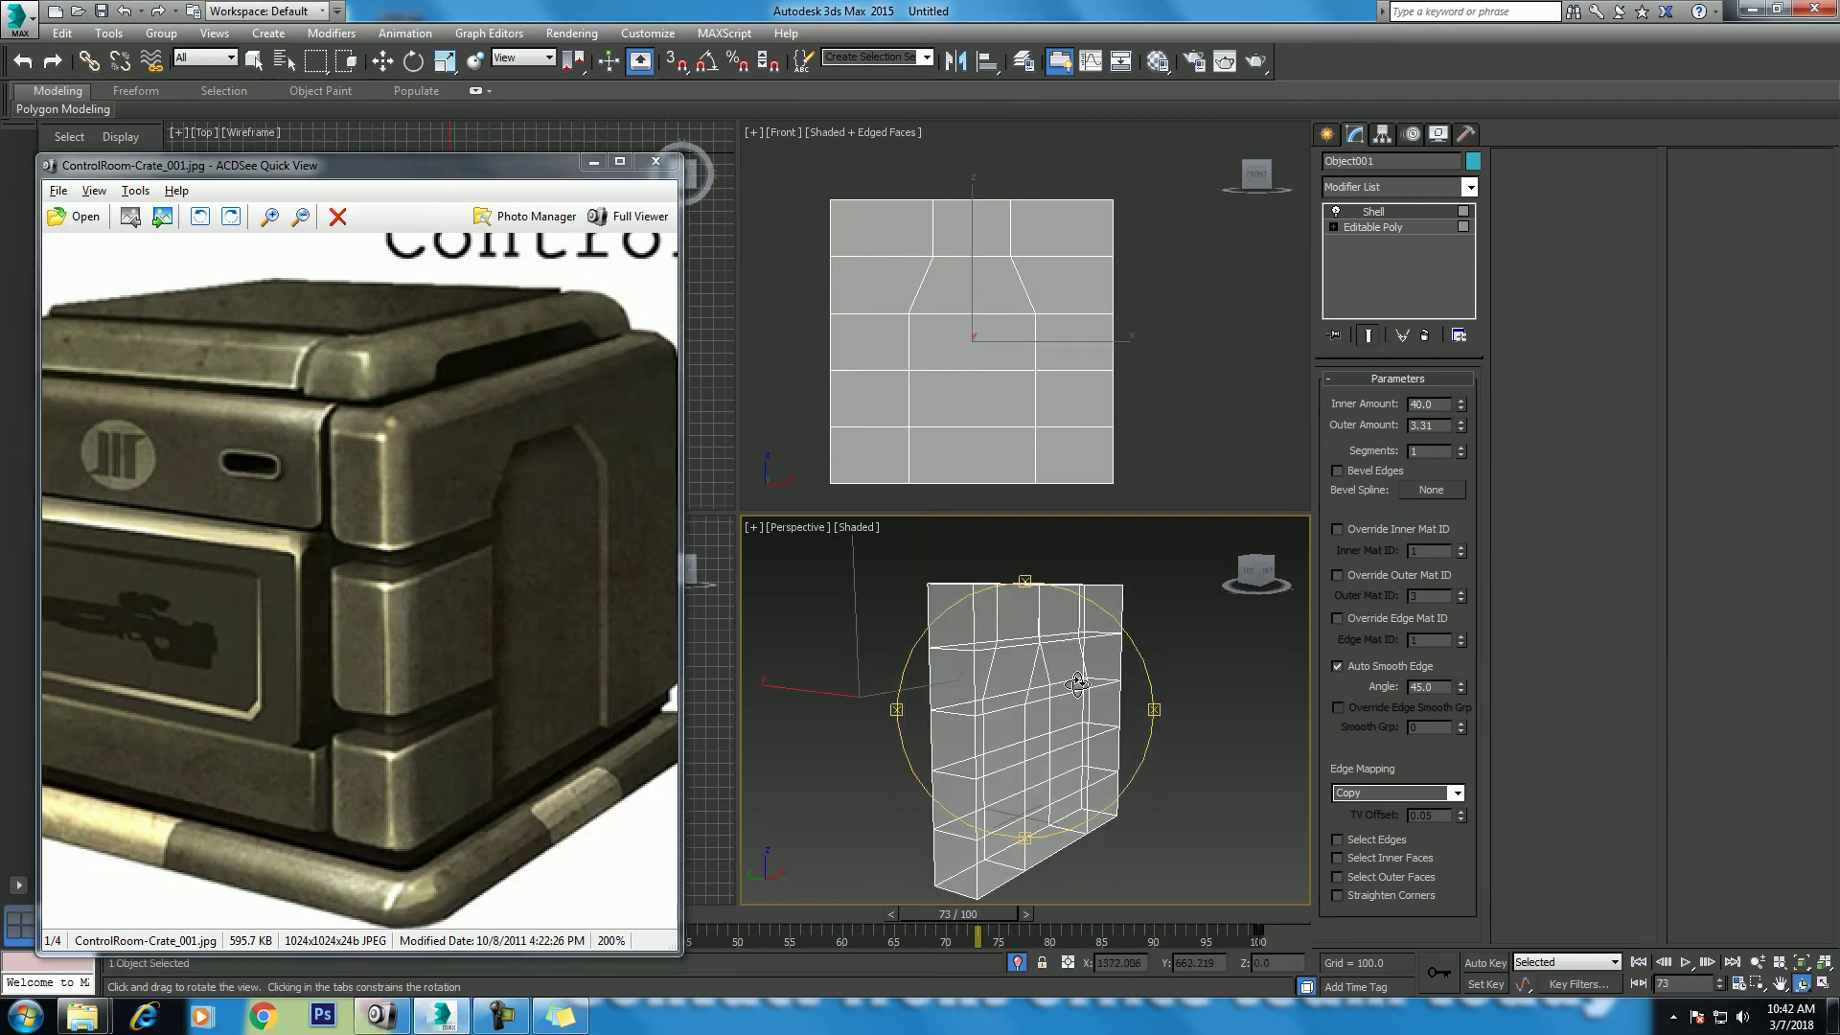
pyautogui.press('F3')
pyautogui.press('F4')
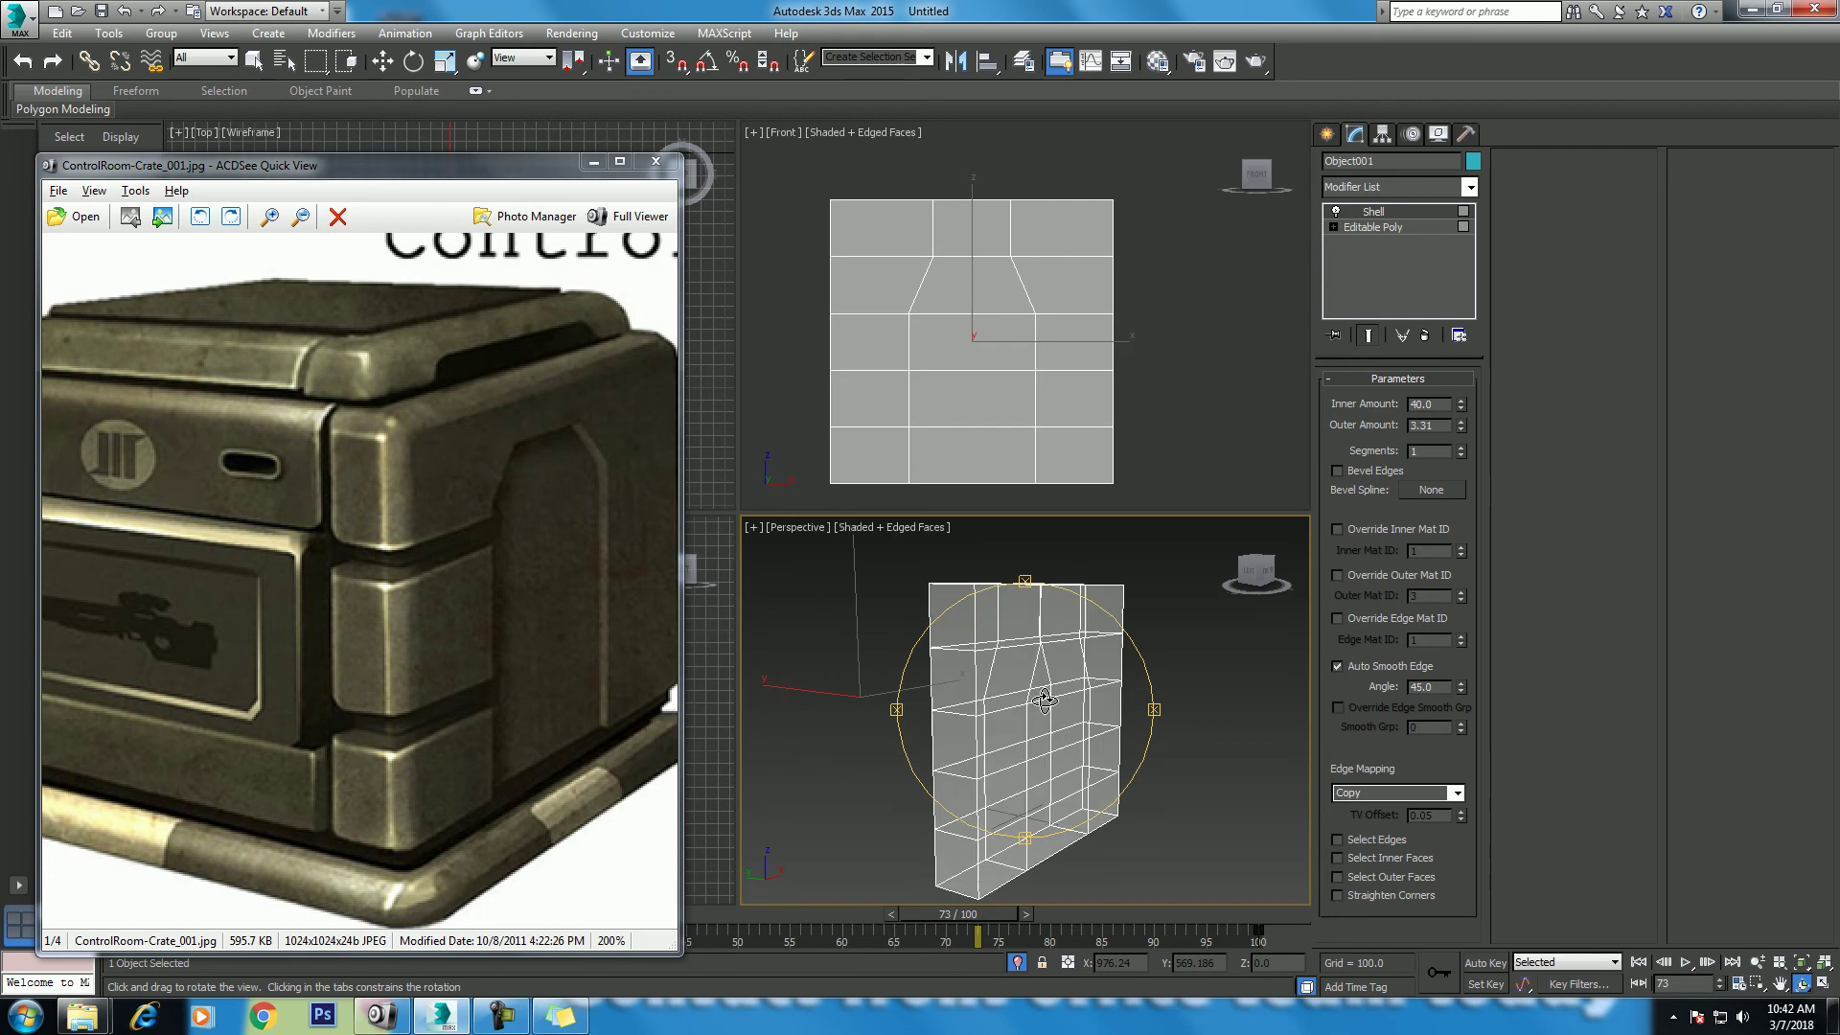
pyautogui.click(1638, 963)
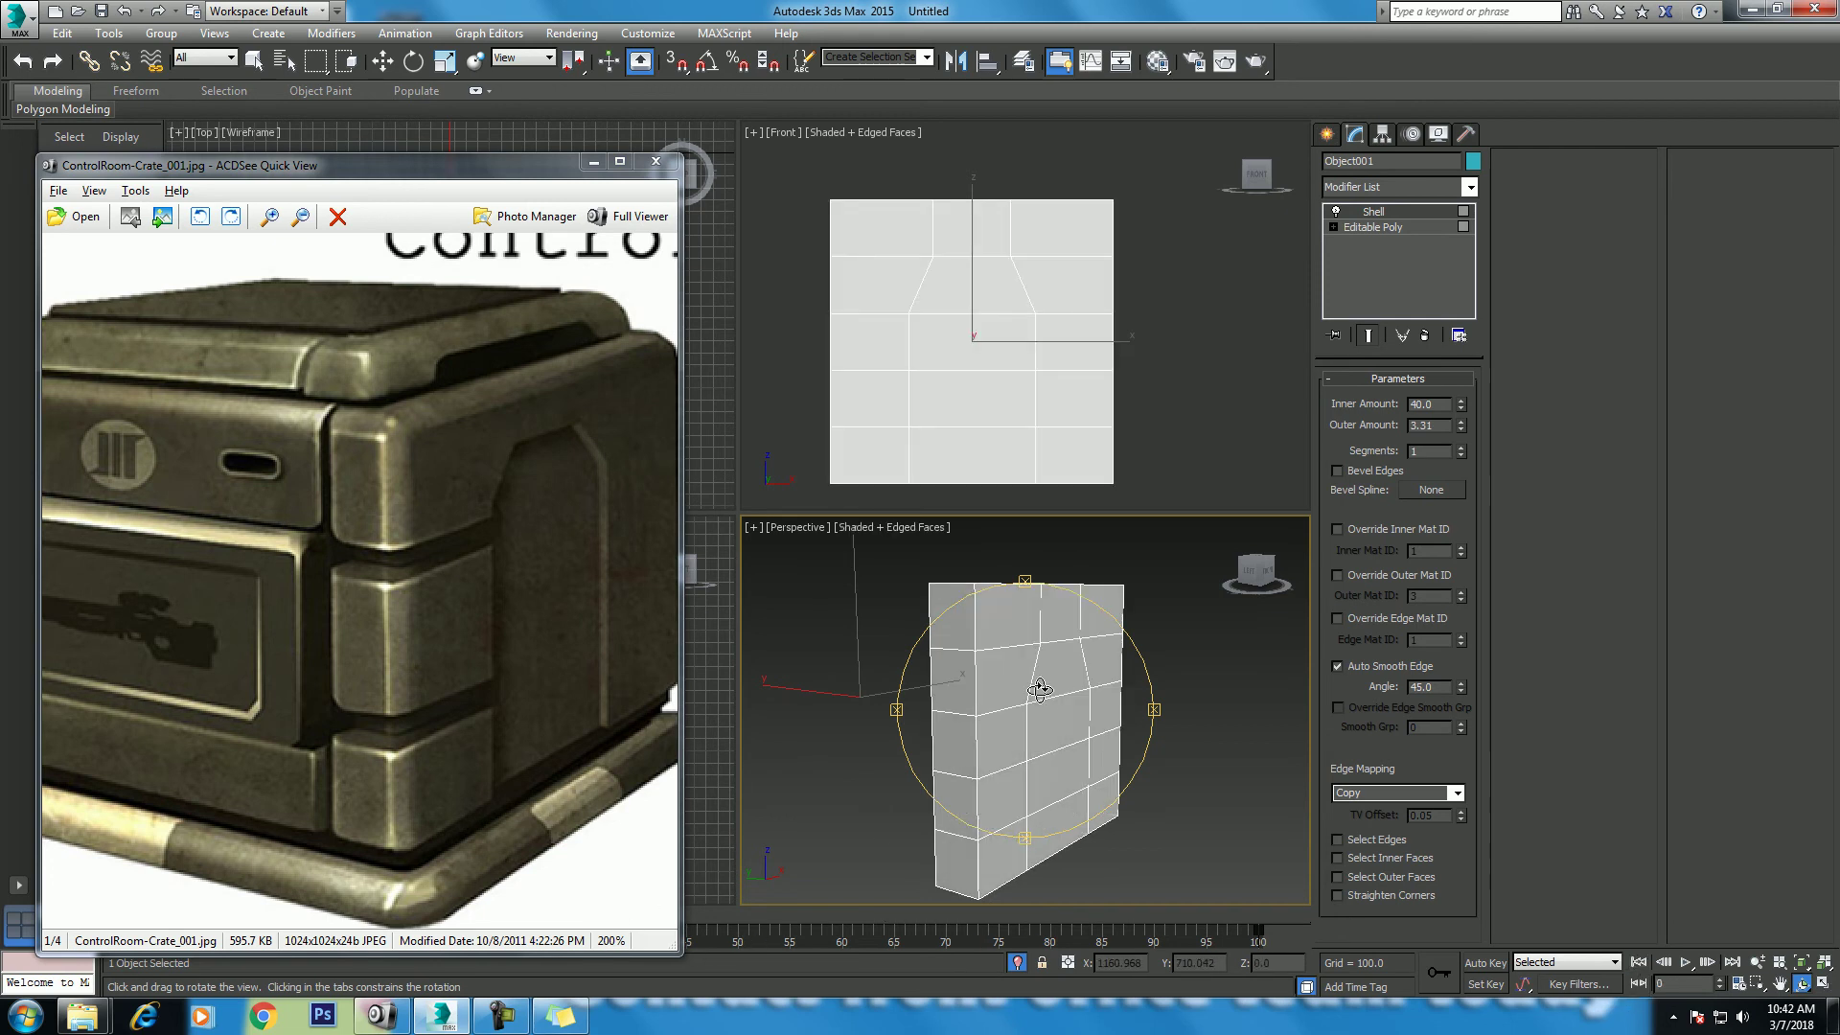
pyautogui.press('w')
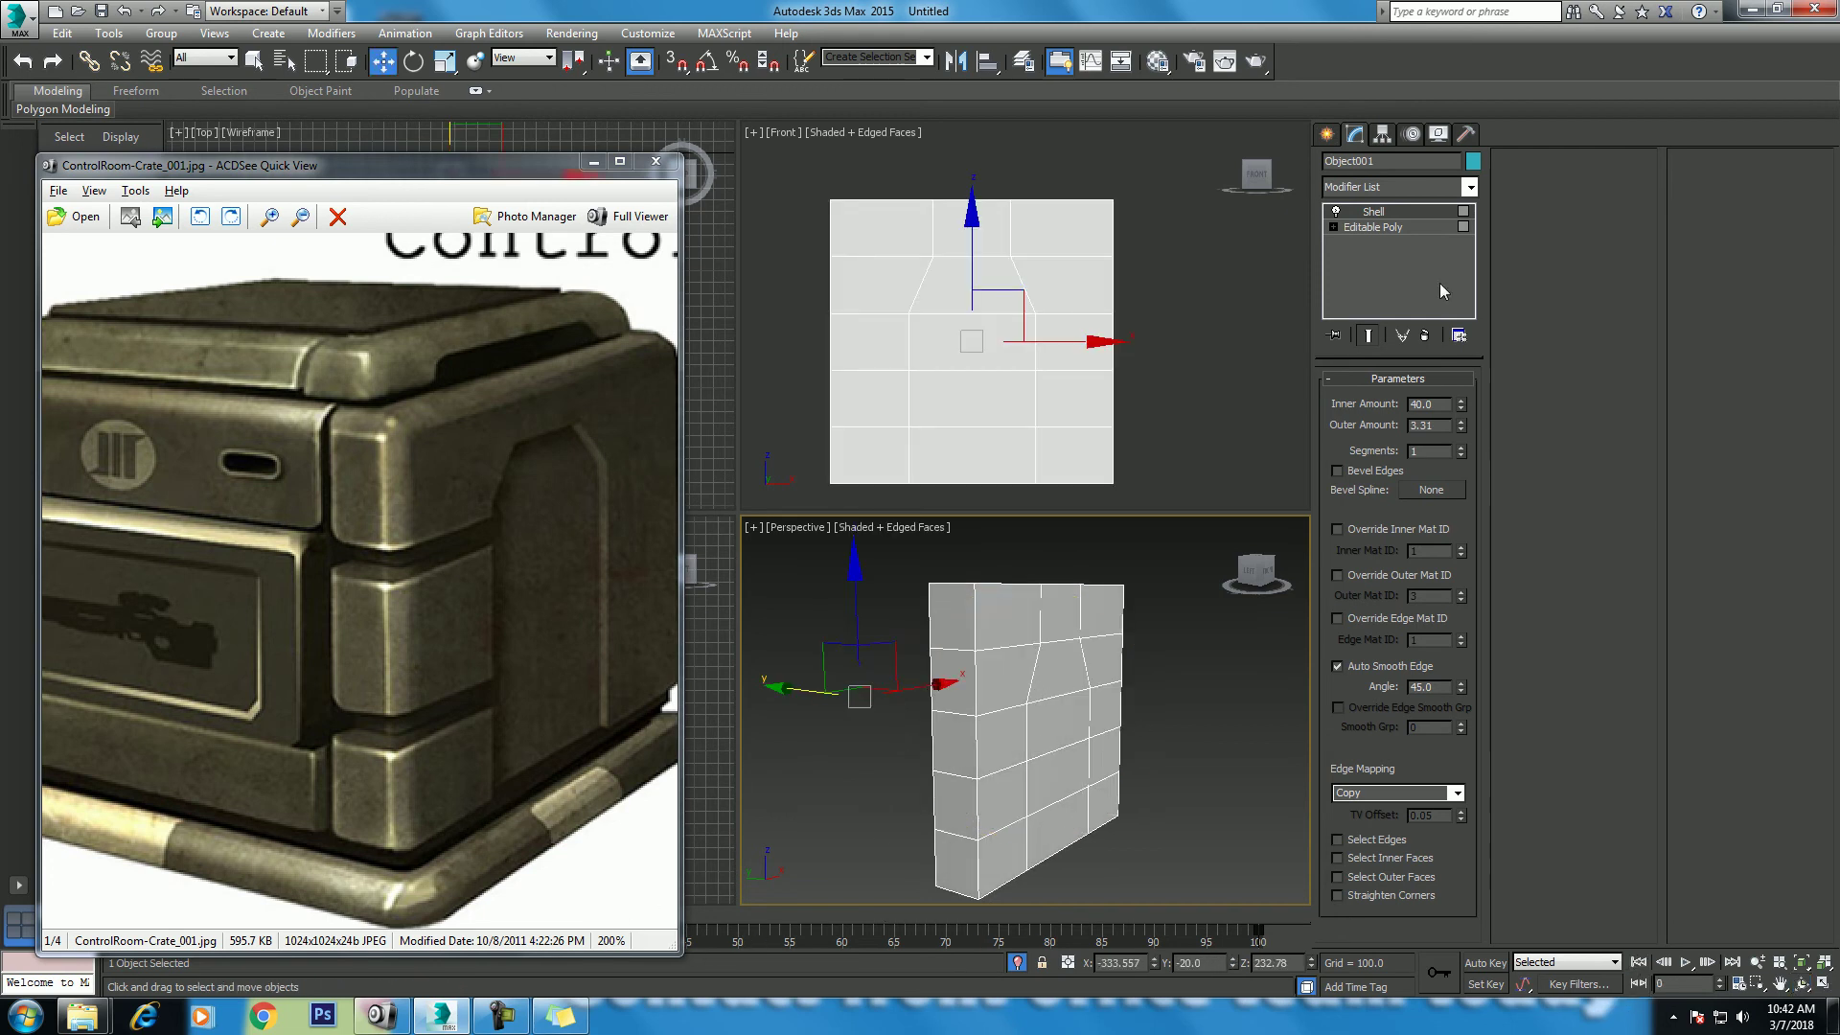
# Step: Add an Edit Poly modifier above the Shell and enter Edge sub-object mode
pyautogui.click(1405, 187)
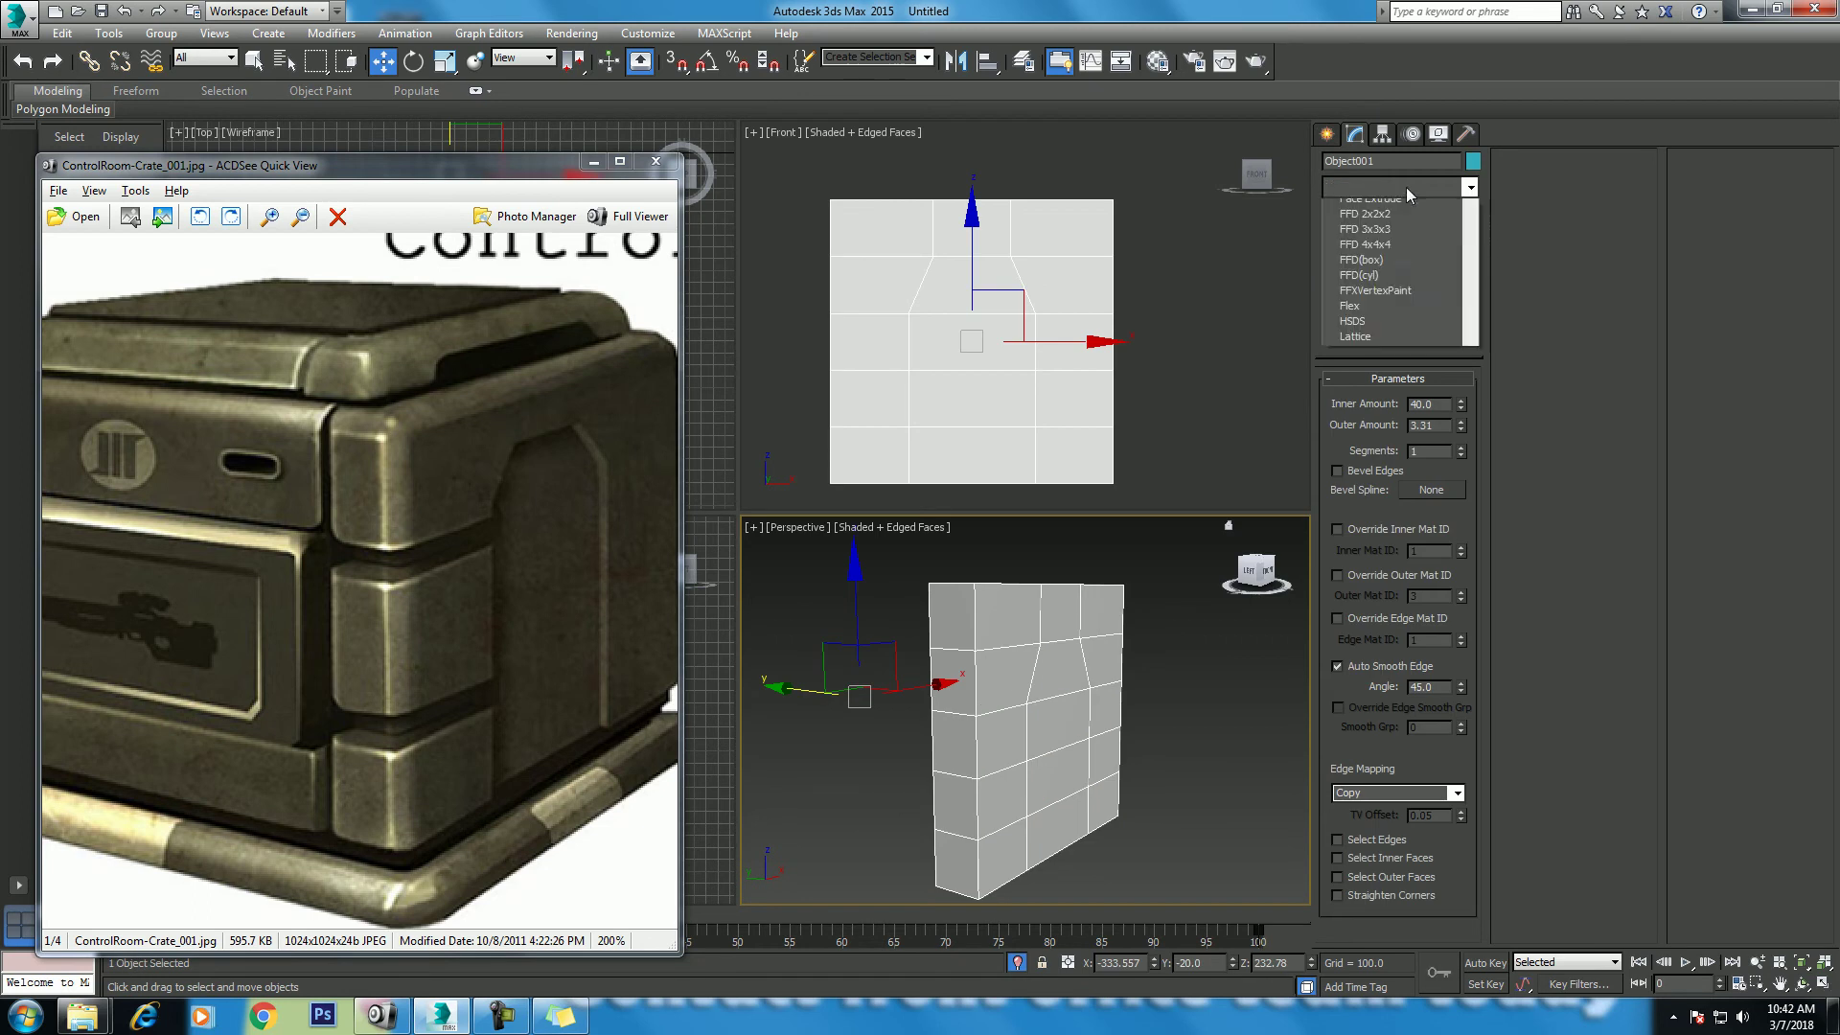
pyautogui.press('e')
pyautogui.click(1399, 253)
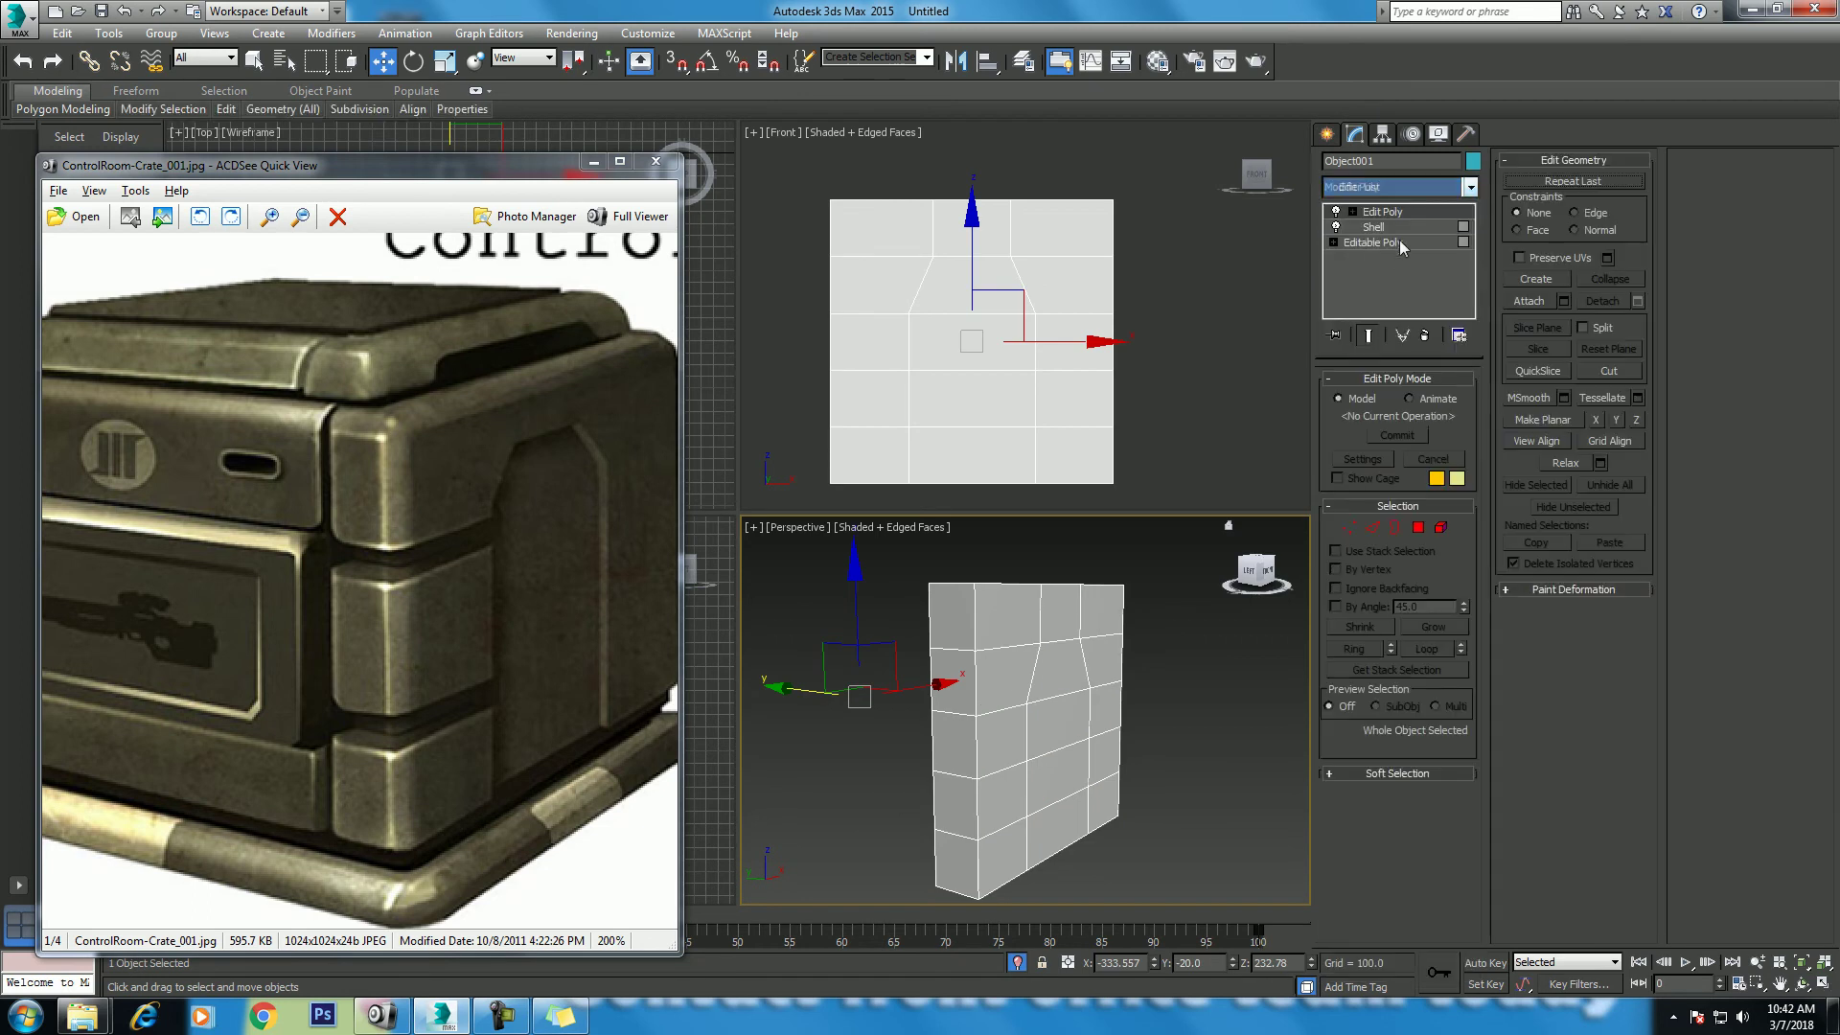
pyautogui.click(1372, 527)
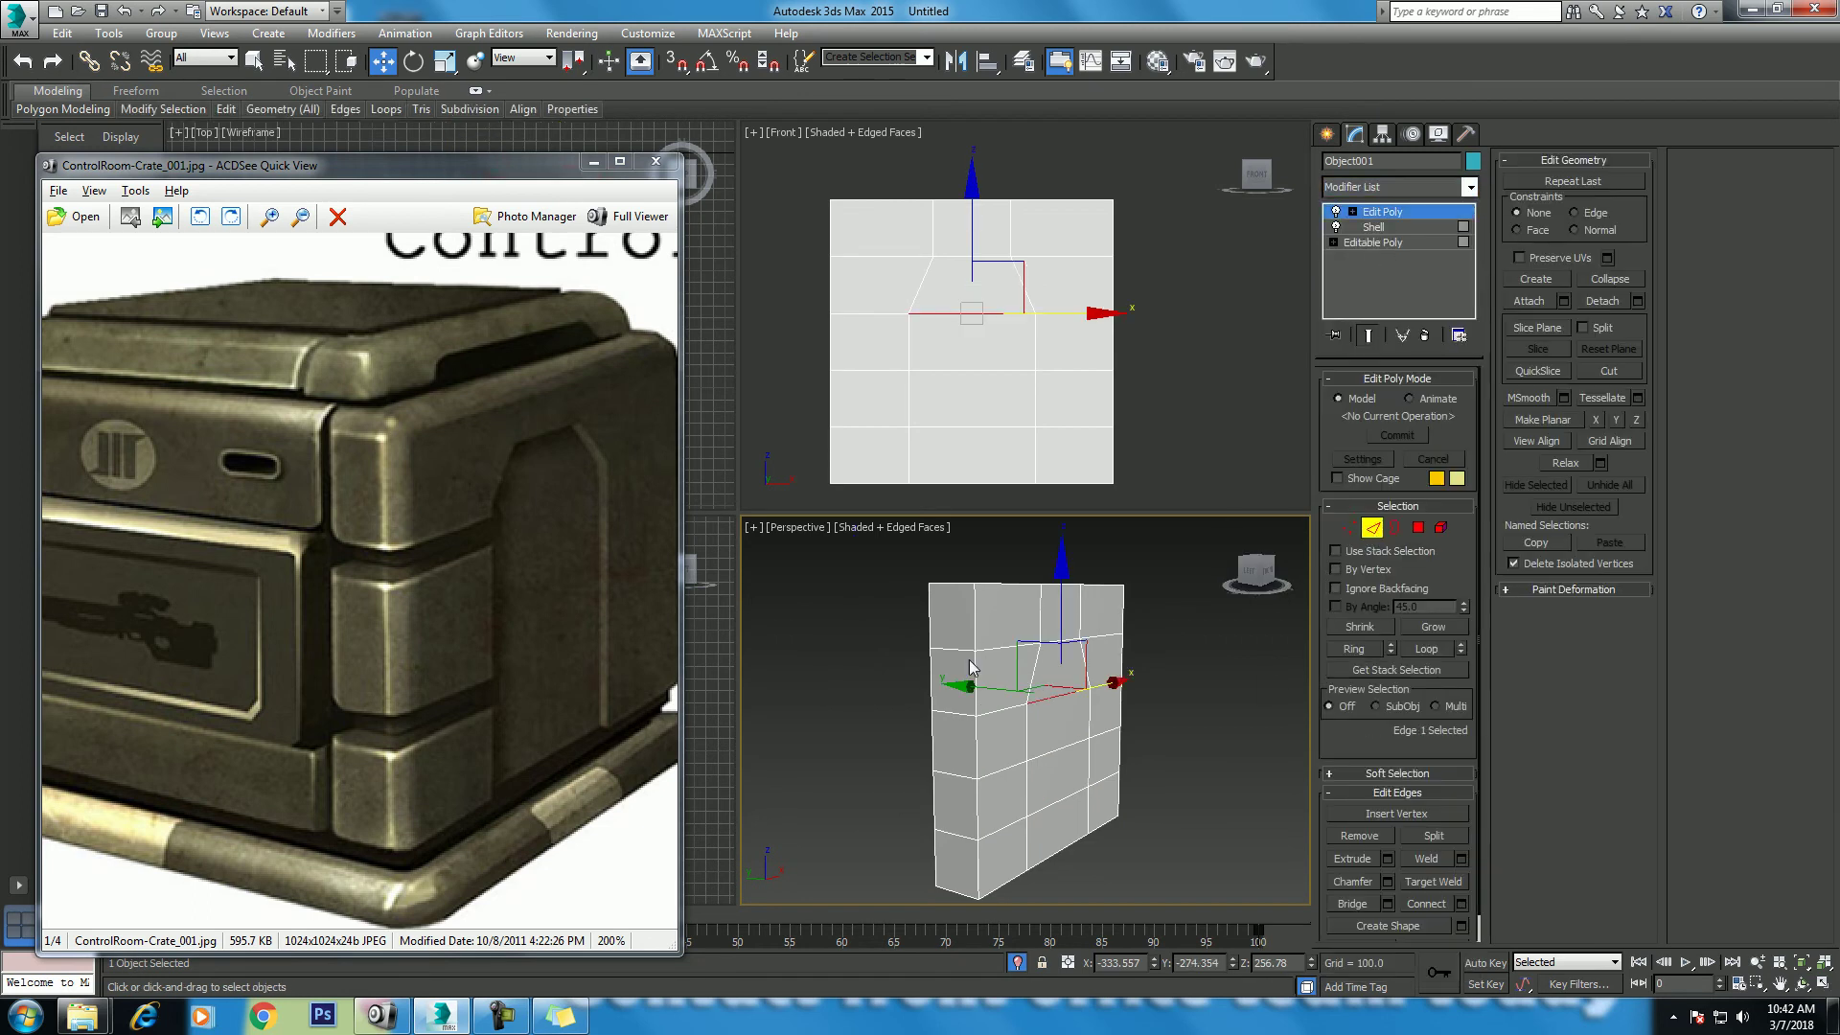
# Step: Select the top and top-left border edges and extend them with Loop
pyautogui.click(952, 604)
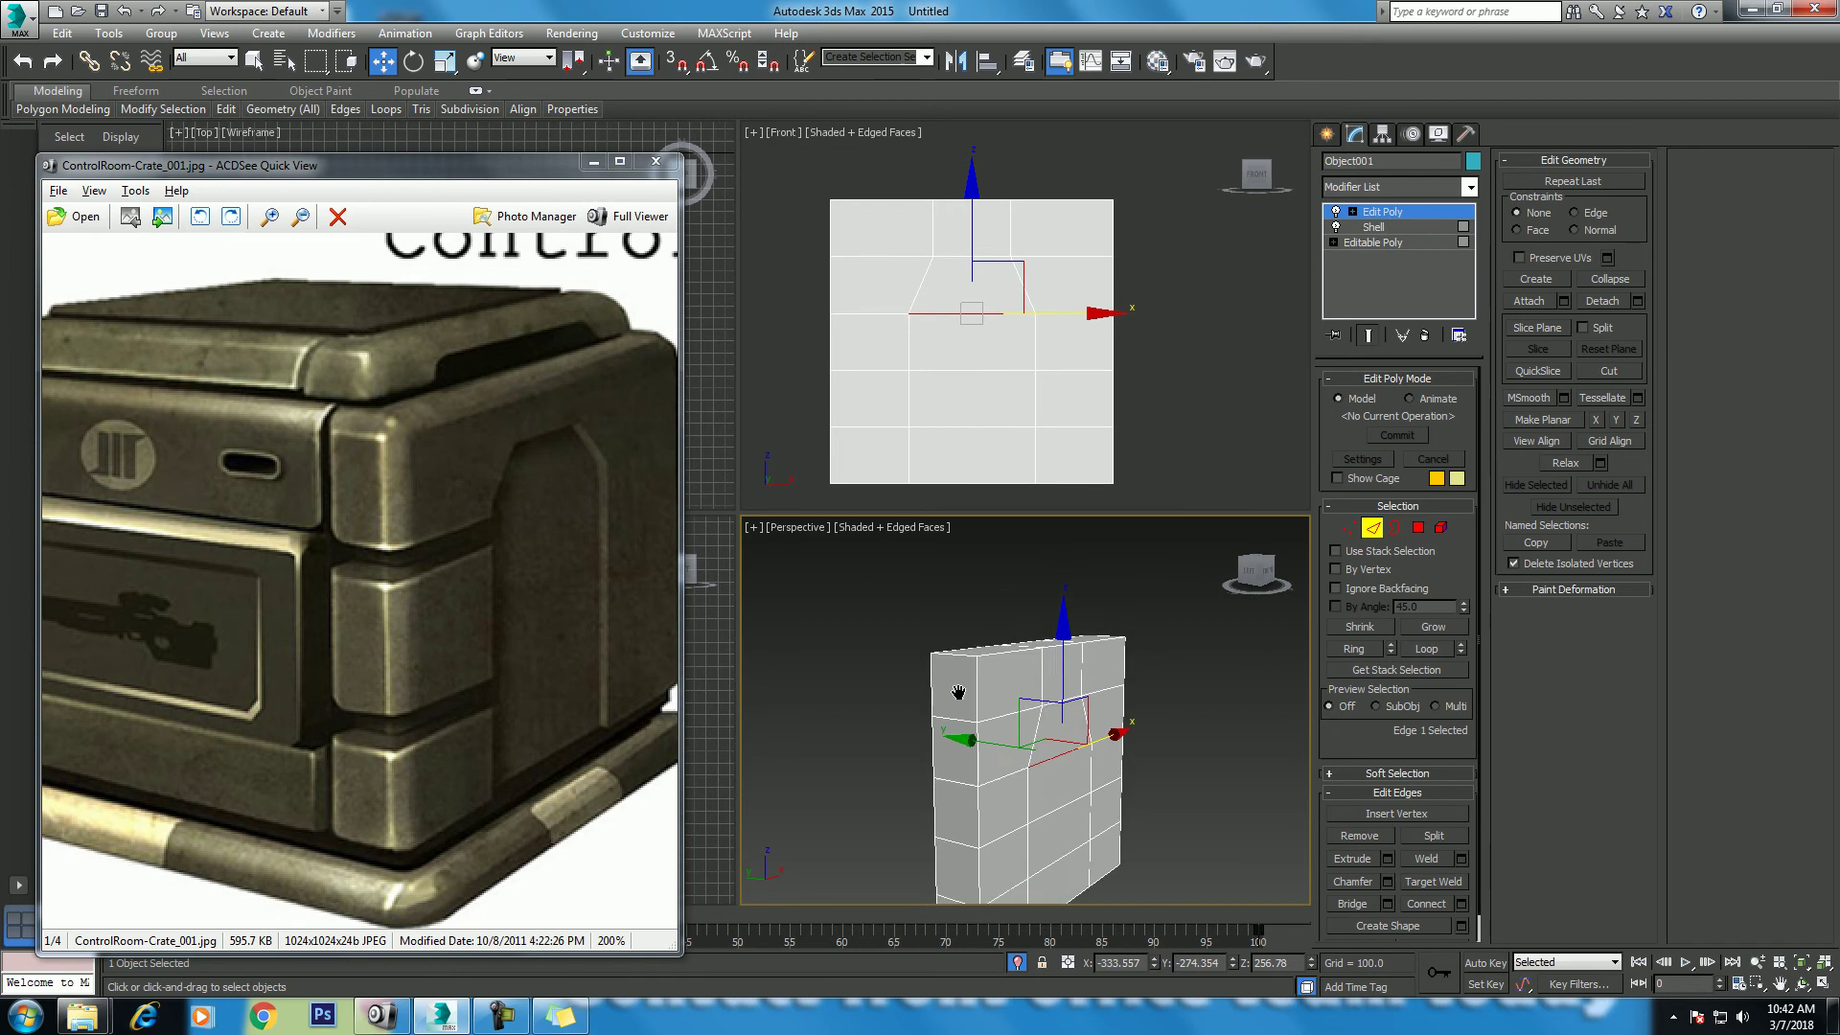
pyautogui.click(1007, 663)
pyautogui.keyDown('alt'); pyautogui.moveTo(994, 677); pyautogui.dragTo(999, 686, button='middle'); pyautogui.keyUp('alt')
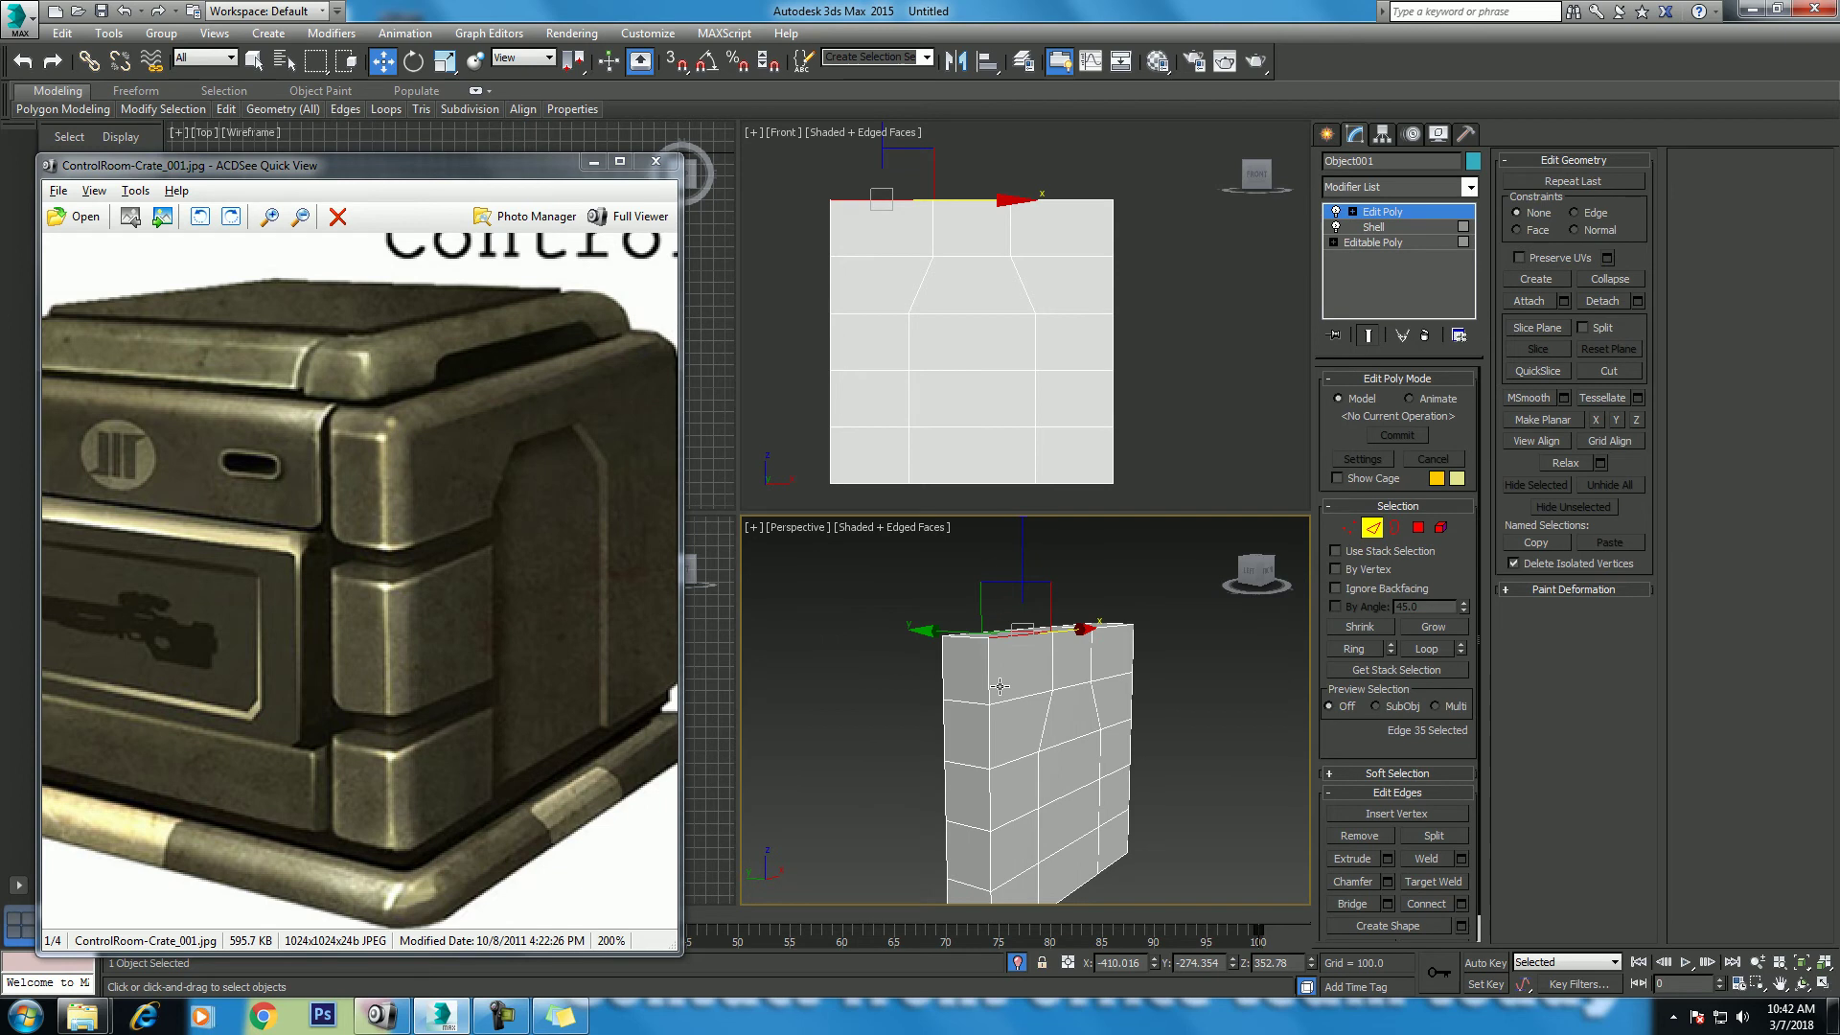
pyautogui.keyDown('ctrl'); pyautogui.click(989, 680); pyautogui.keyUp('ctrl')
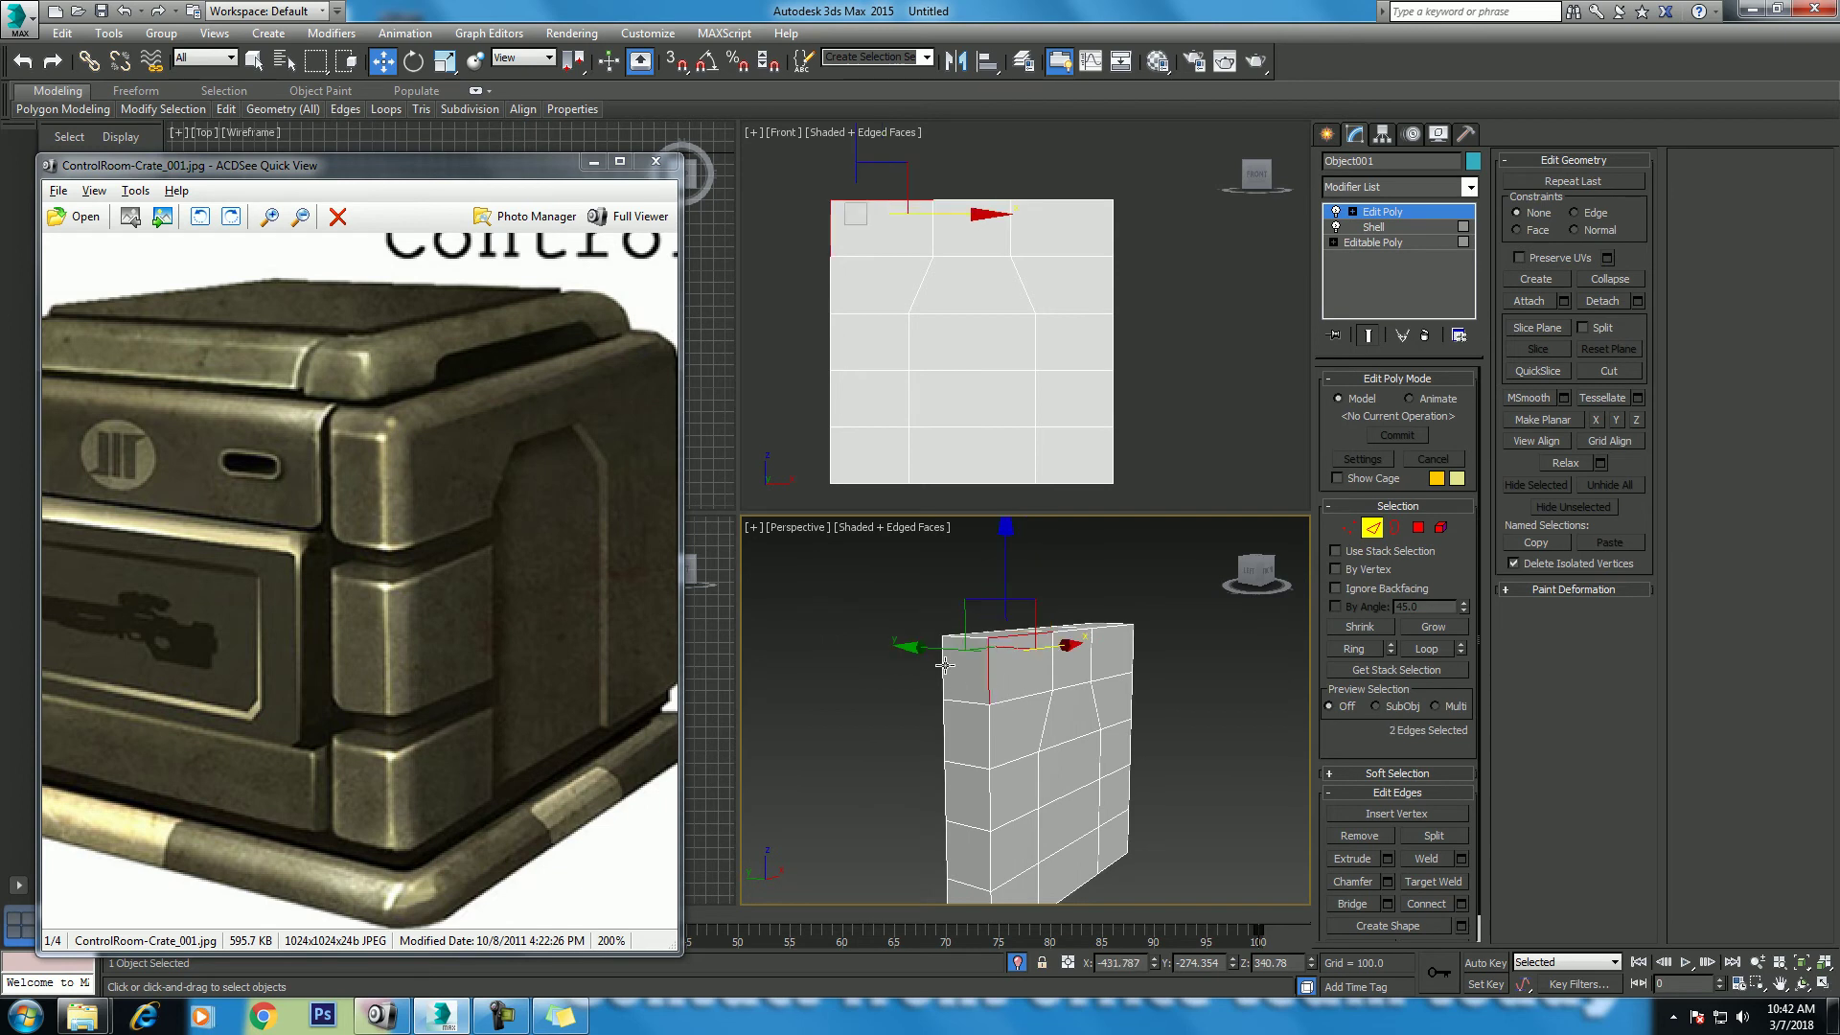
pyautogui.keyDown('ctrl'); pyautogui.click(946, 666); pyautogui.keyUp('ctrl')
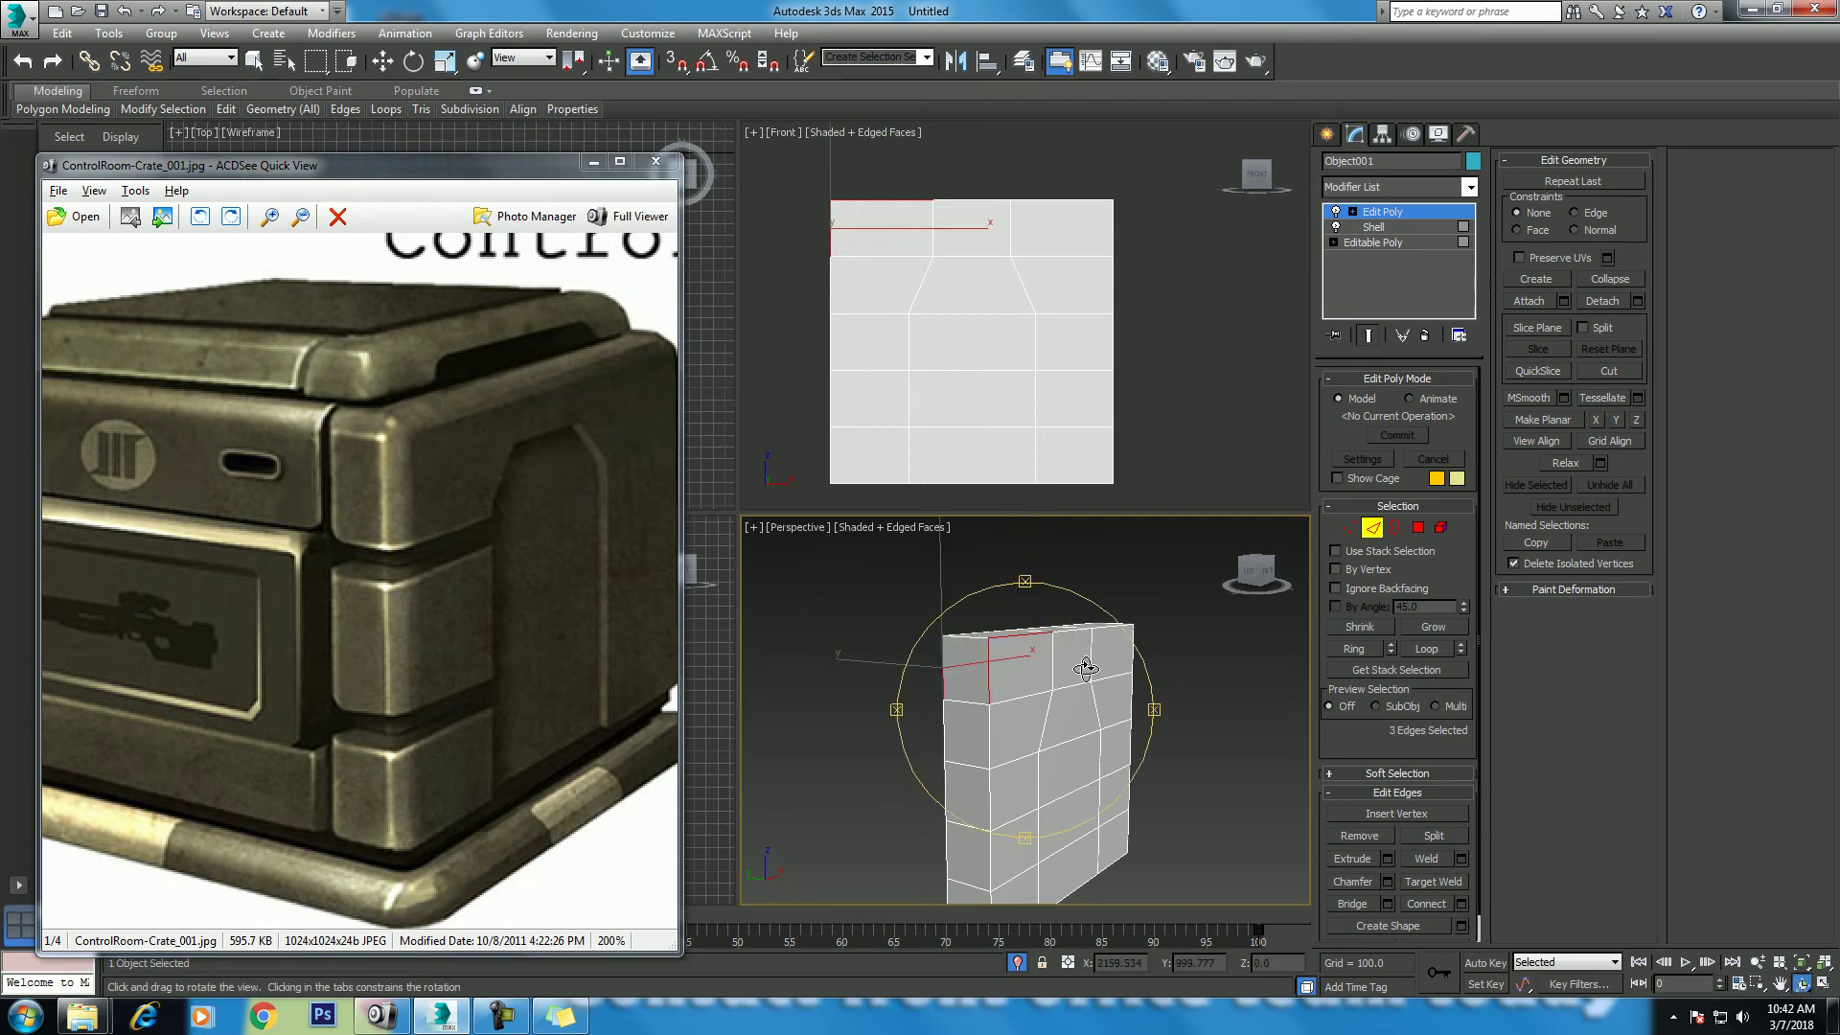
pyautogui.keyDown('alt'); pyautogui.moveTo(997, 675); pyautogui.dragTo(985, 642, button='middle'); pyautogui.keyUp('alt')
pyautogui.keyDown('ctrl'); pyautogui.click(965, 630); pyautogui.keyUp('ctrl')
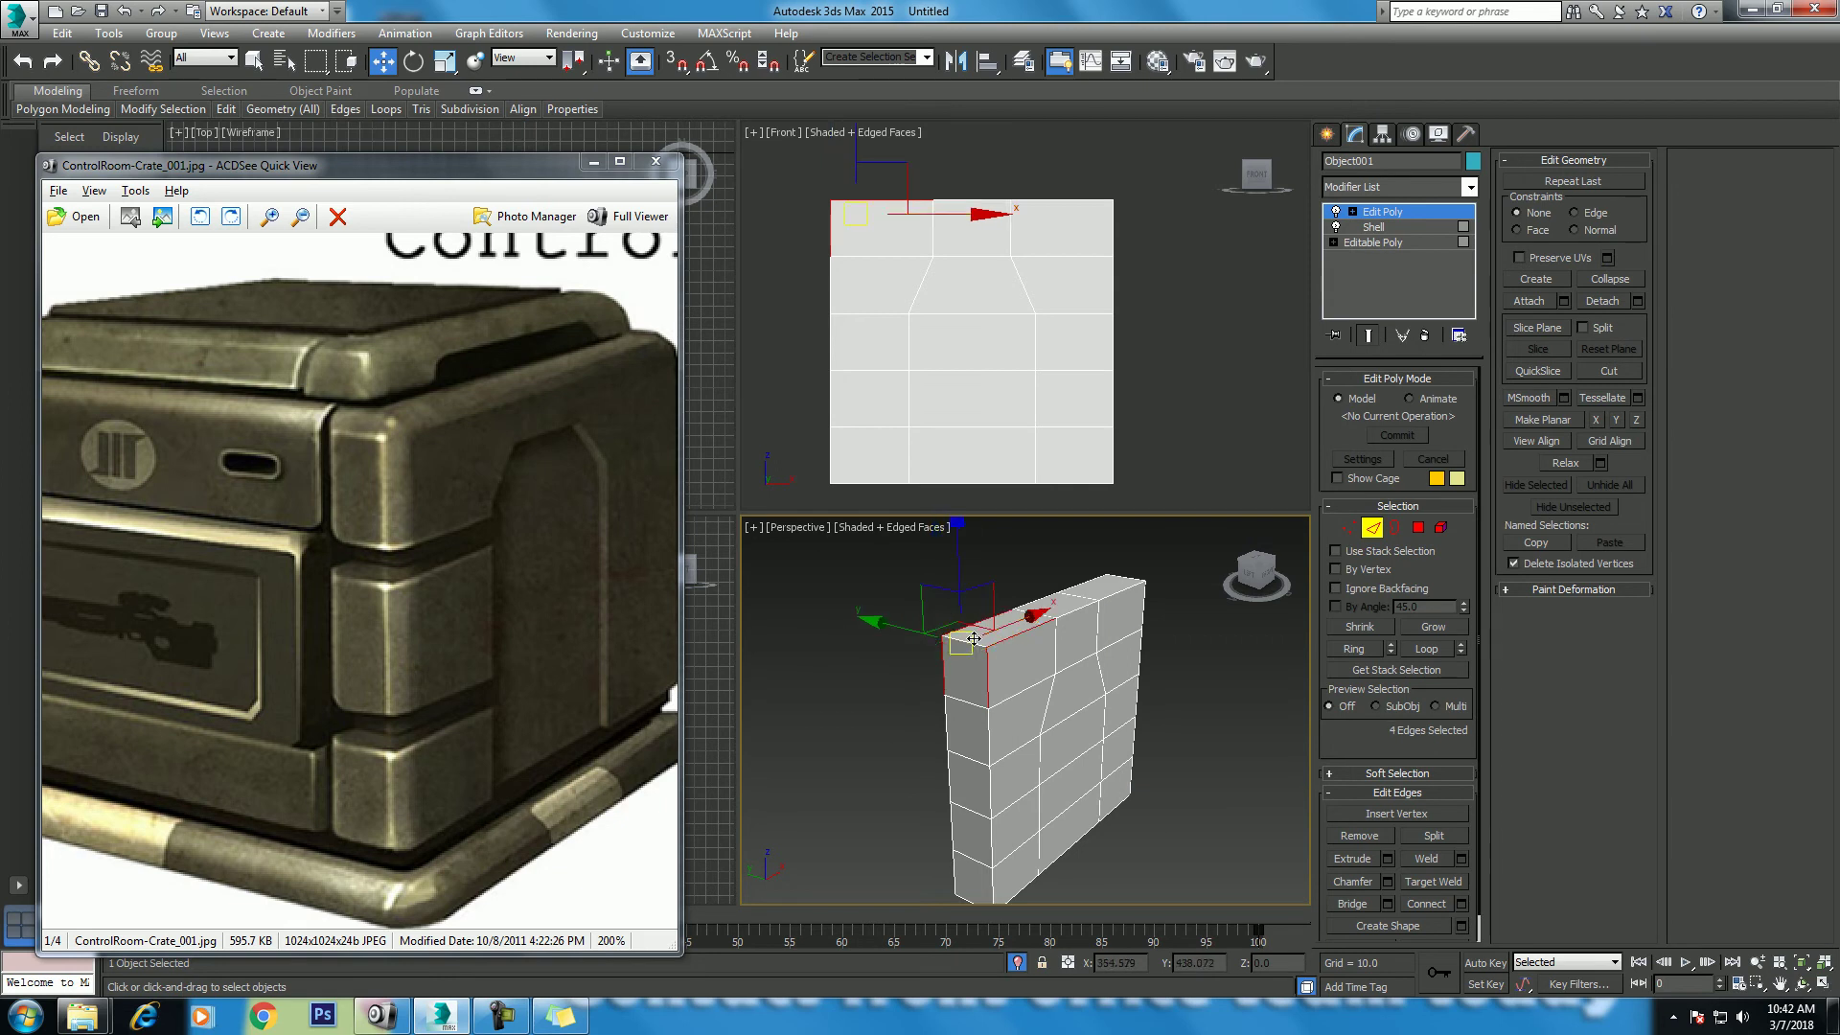
pyautogui.keyDown('ctrl'); pyautogui.click(1131, 579); pyautogui.keyUp('ctrl')
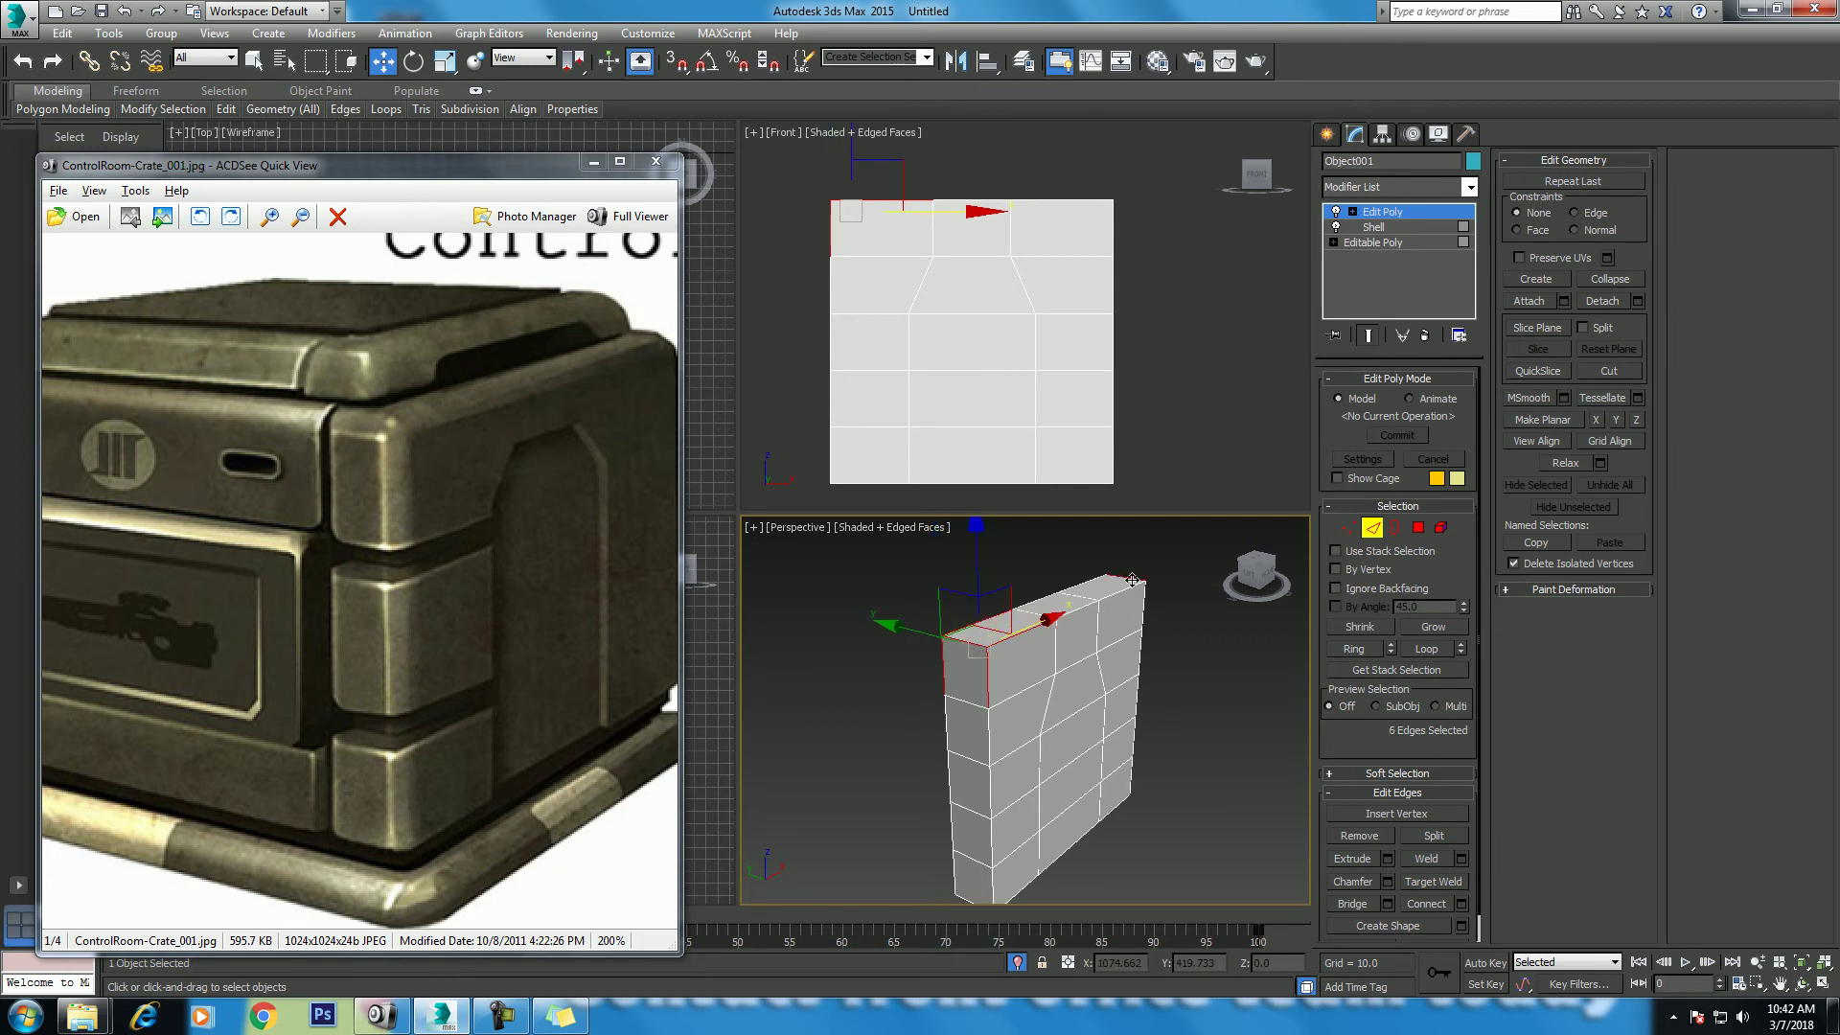
pyautogui.keyDown('ctrl'); pyautogui.click(1143, 613); pyautogui.keyUp('ctrl')
pyautogui.click(1428, 649)
# Step: Add the remaining border edges for 28 selected, and orbit to check them
pyautogui.click(1801, 983)
pyautogui.moveTo(1021, 648)
pyautogui.mouseDown()
pyautogui.moveTo(886, 641)
pyautogui.moveTo(951, 670)
pyautogui.mouseUp()
pyautogui.press('w')
pyautogui.keyDown('ctrl'); pyautogui.click(1213, 668); pyautogui.keyUp('ctrl')
pyautogui.click(1424, 657)
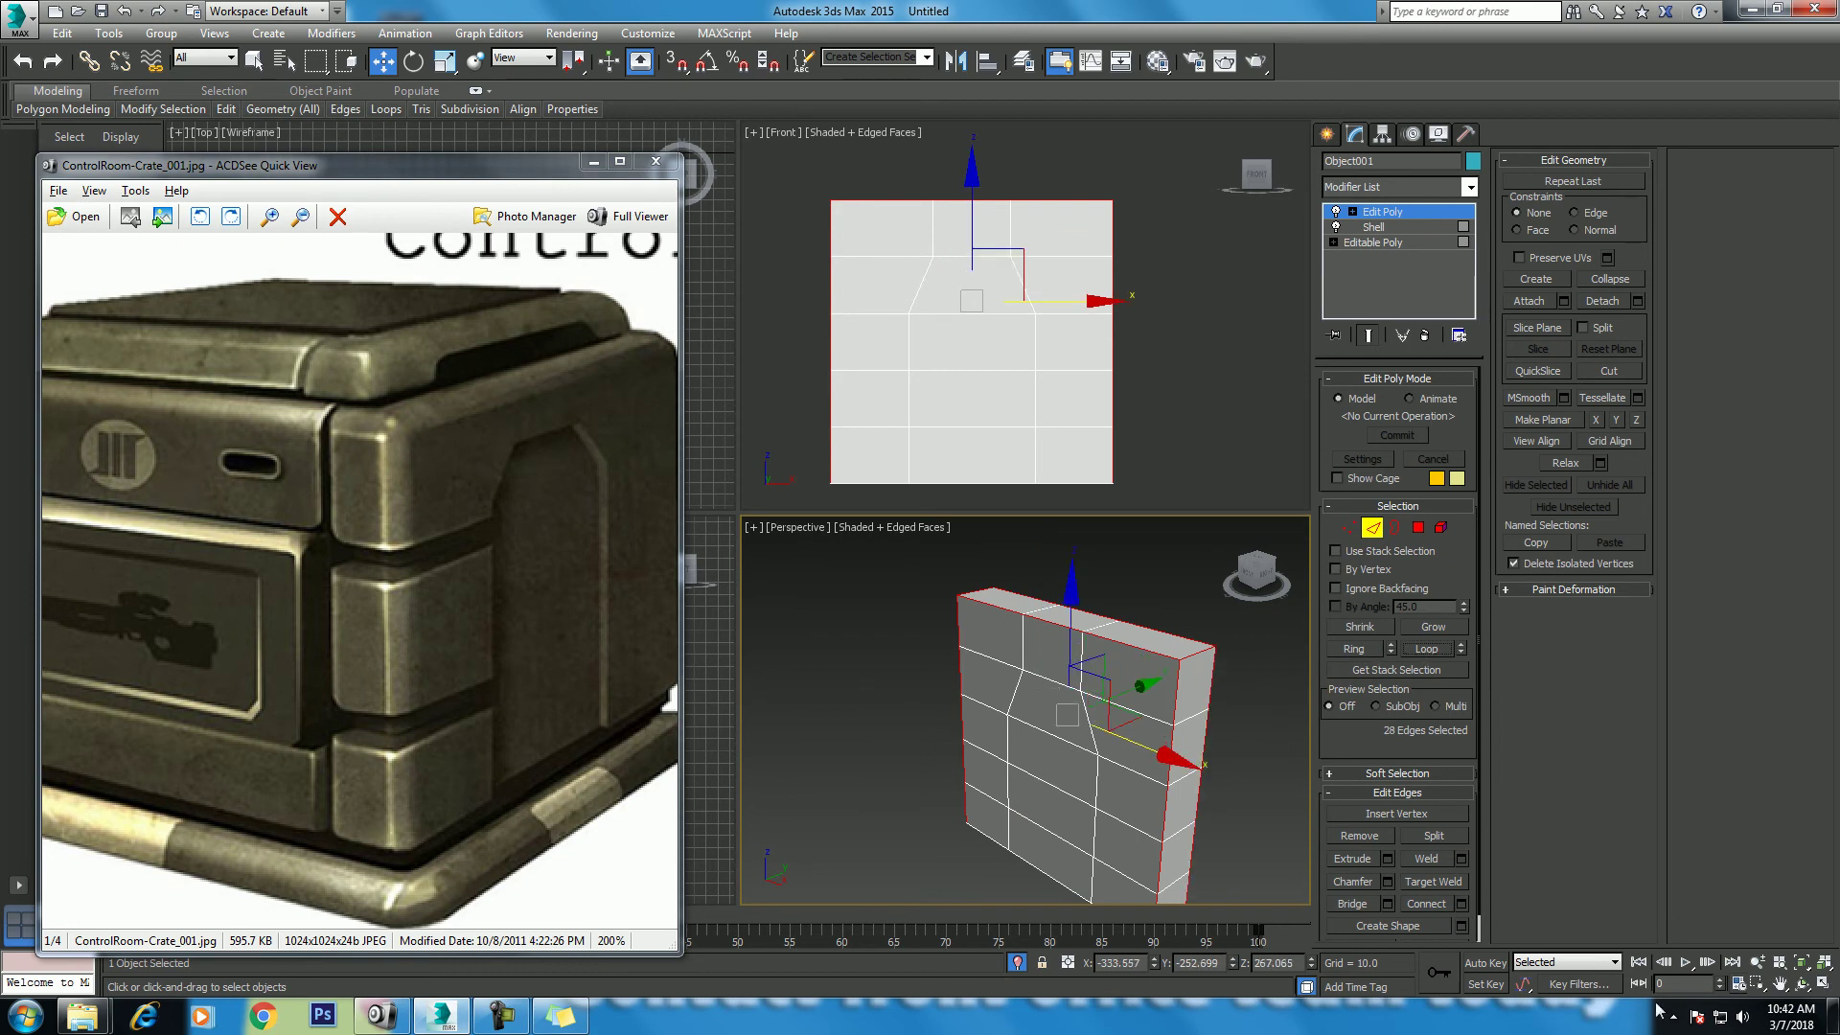
pyautogui.click(1801, 983)
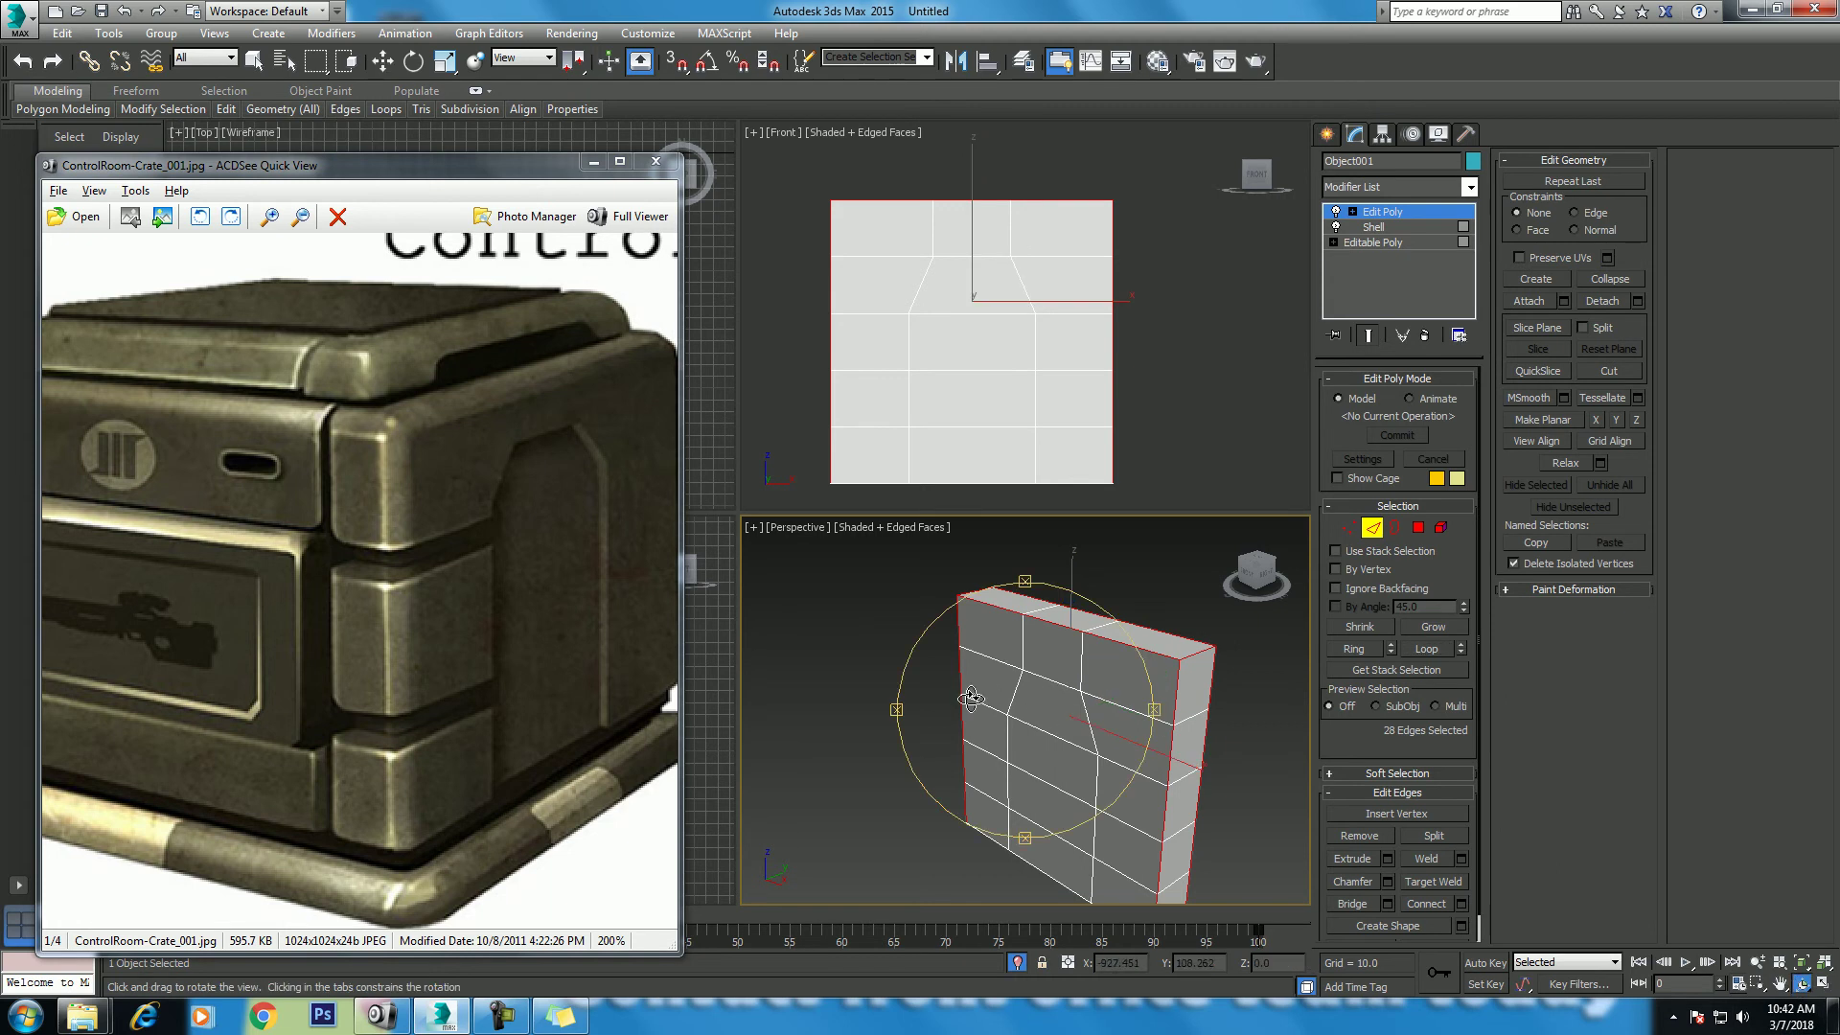
pyautogui.moveTo(971, 699); pyautogui.dragTo(1029, 755)
pyautogui.moveTo(1026, 724)
pyautogui.mouseDown()
pyautogui.moveTo(1042, 708)
pyautogui.moveTo(1023, 699)
pyautogui.moveTo(1035, 739)
pyautogui.mouseUp()
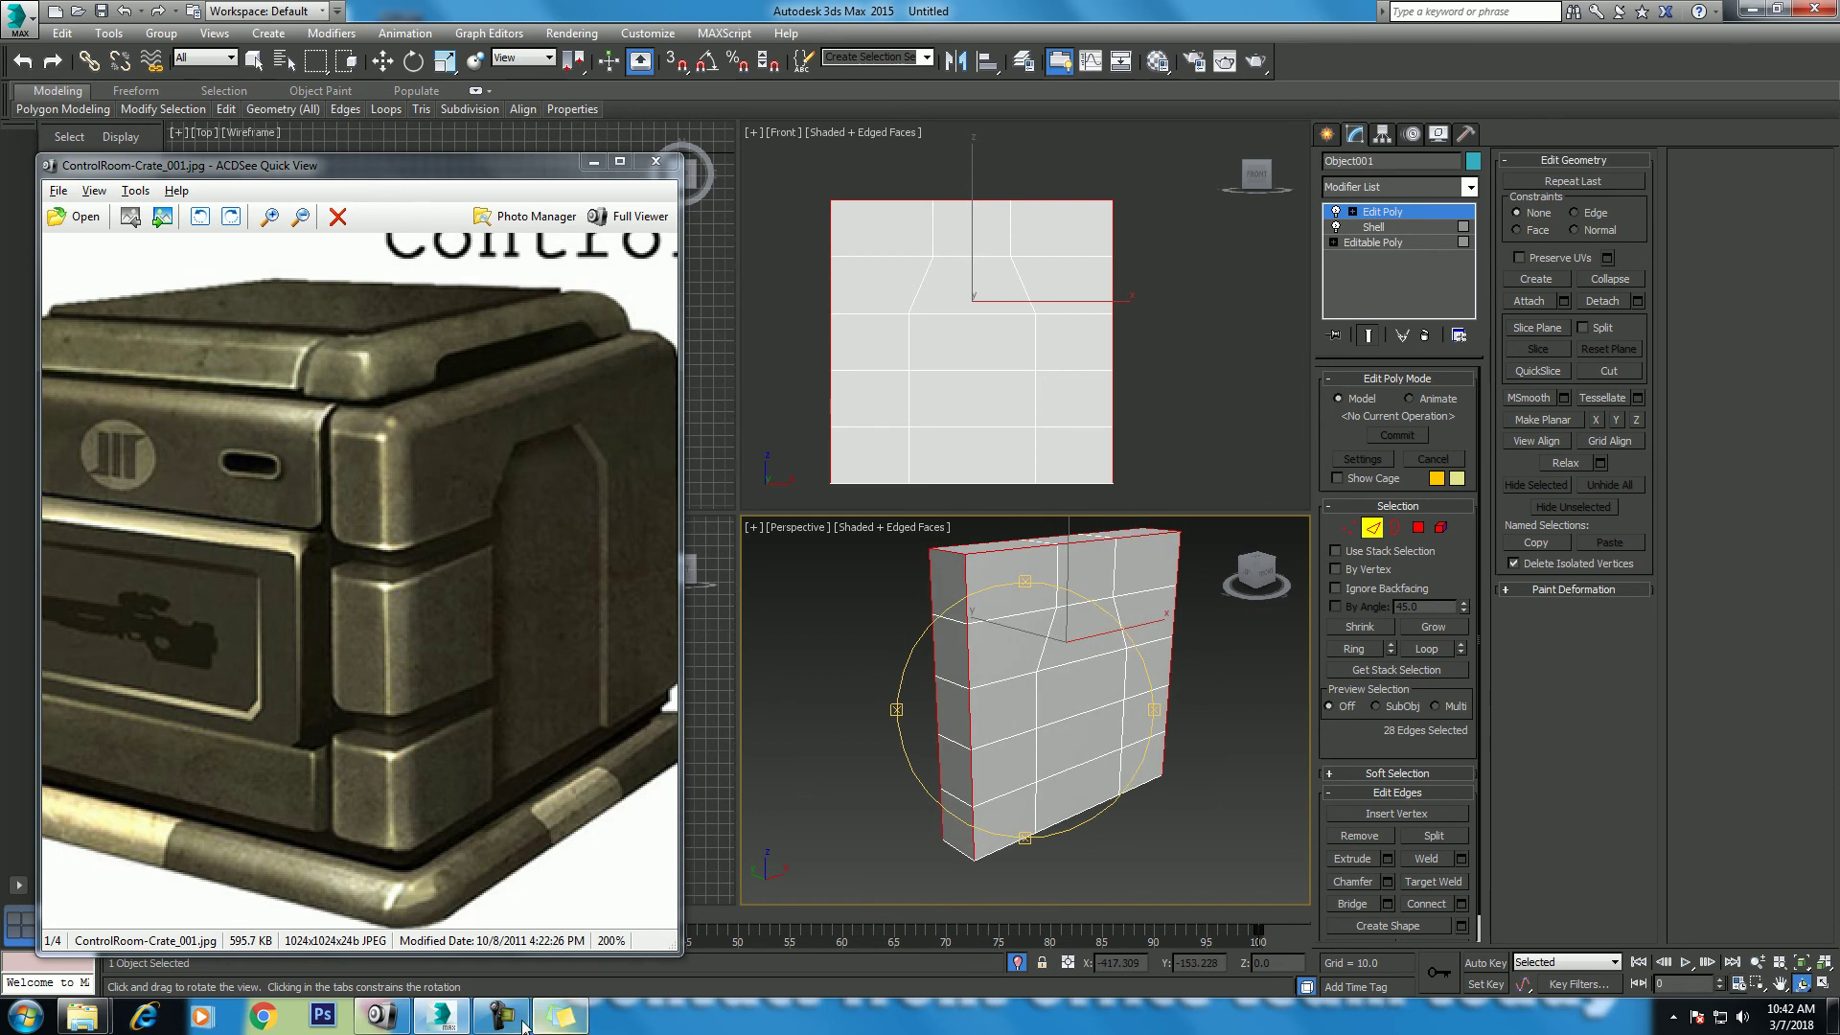
# Step: Chamfer the selected border edges, widening the chamfer and setting 3 segments
pyautogui.press('w')
pyautogui.rightClick(1164, 645)
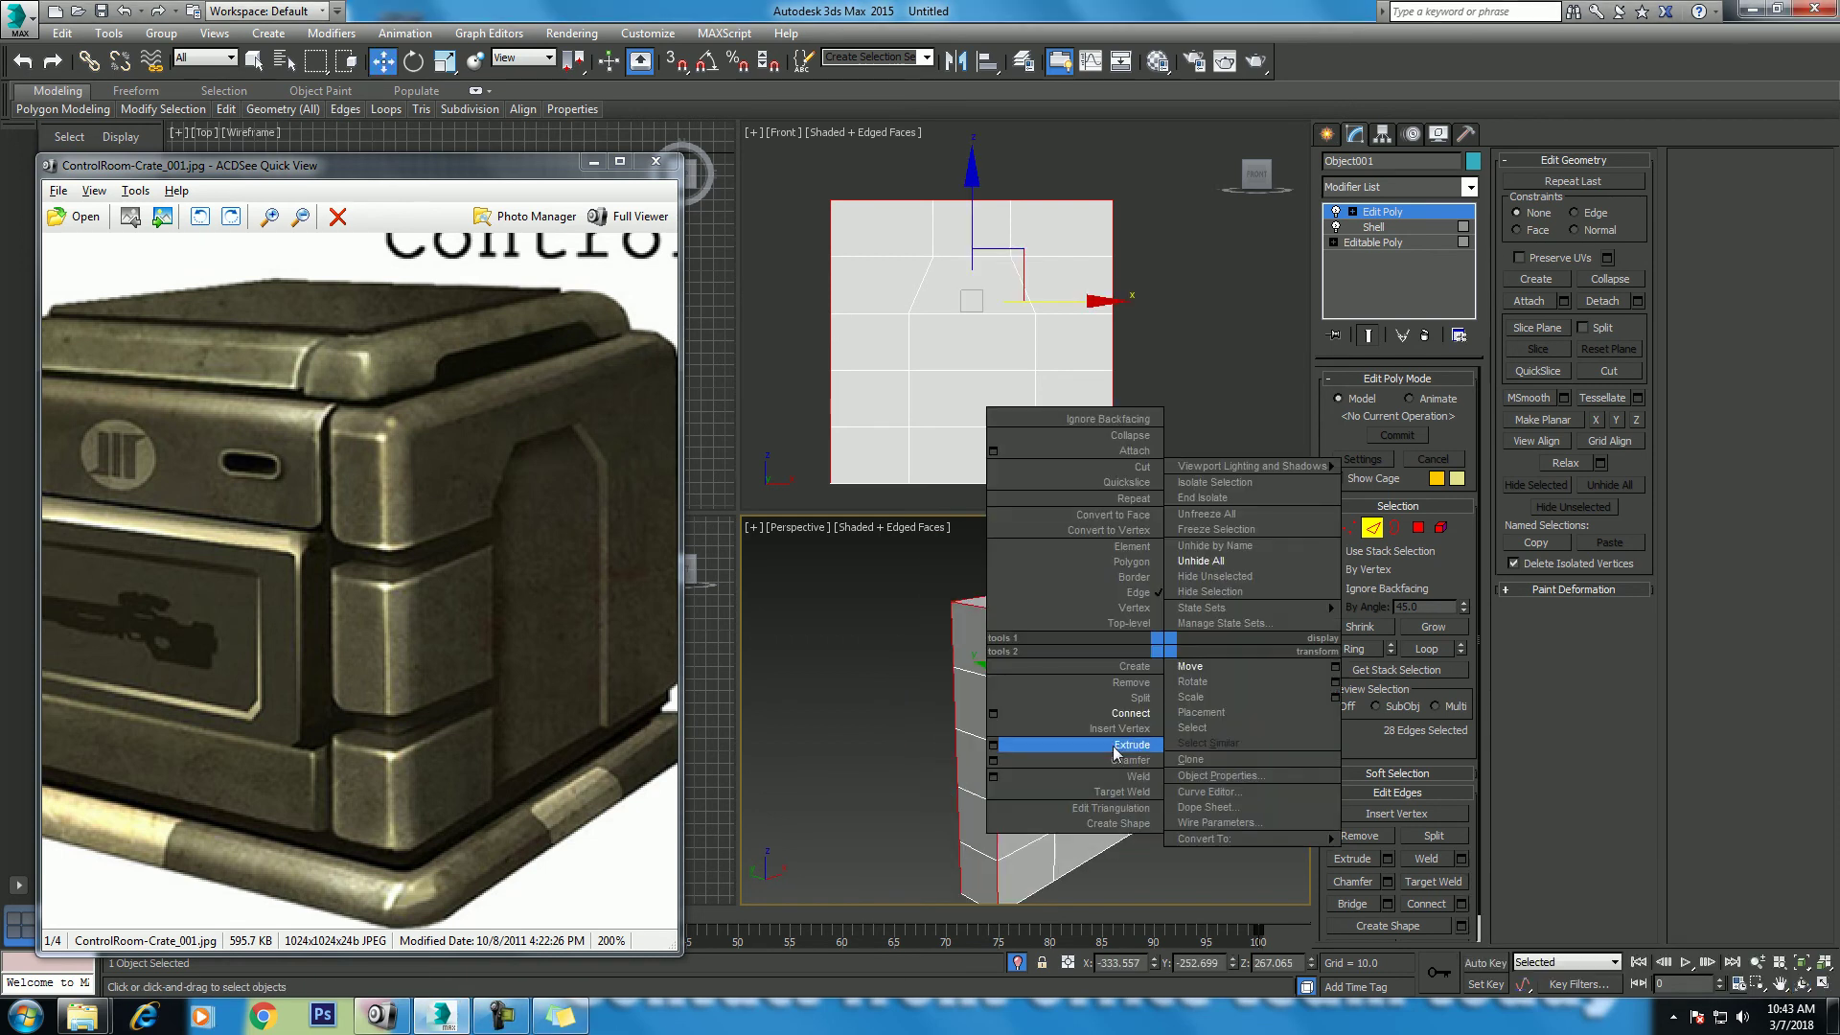
pyautogui.click(994, 759)
pyautogui.moveTo(1038, 748); pyautogui.dragTo(1037, 723)
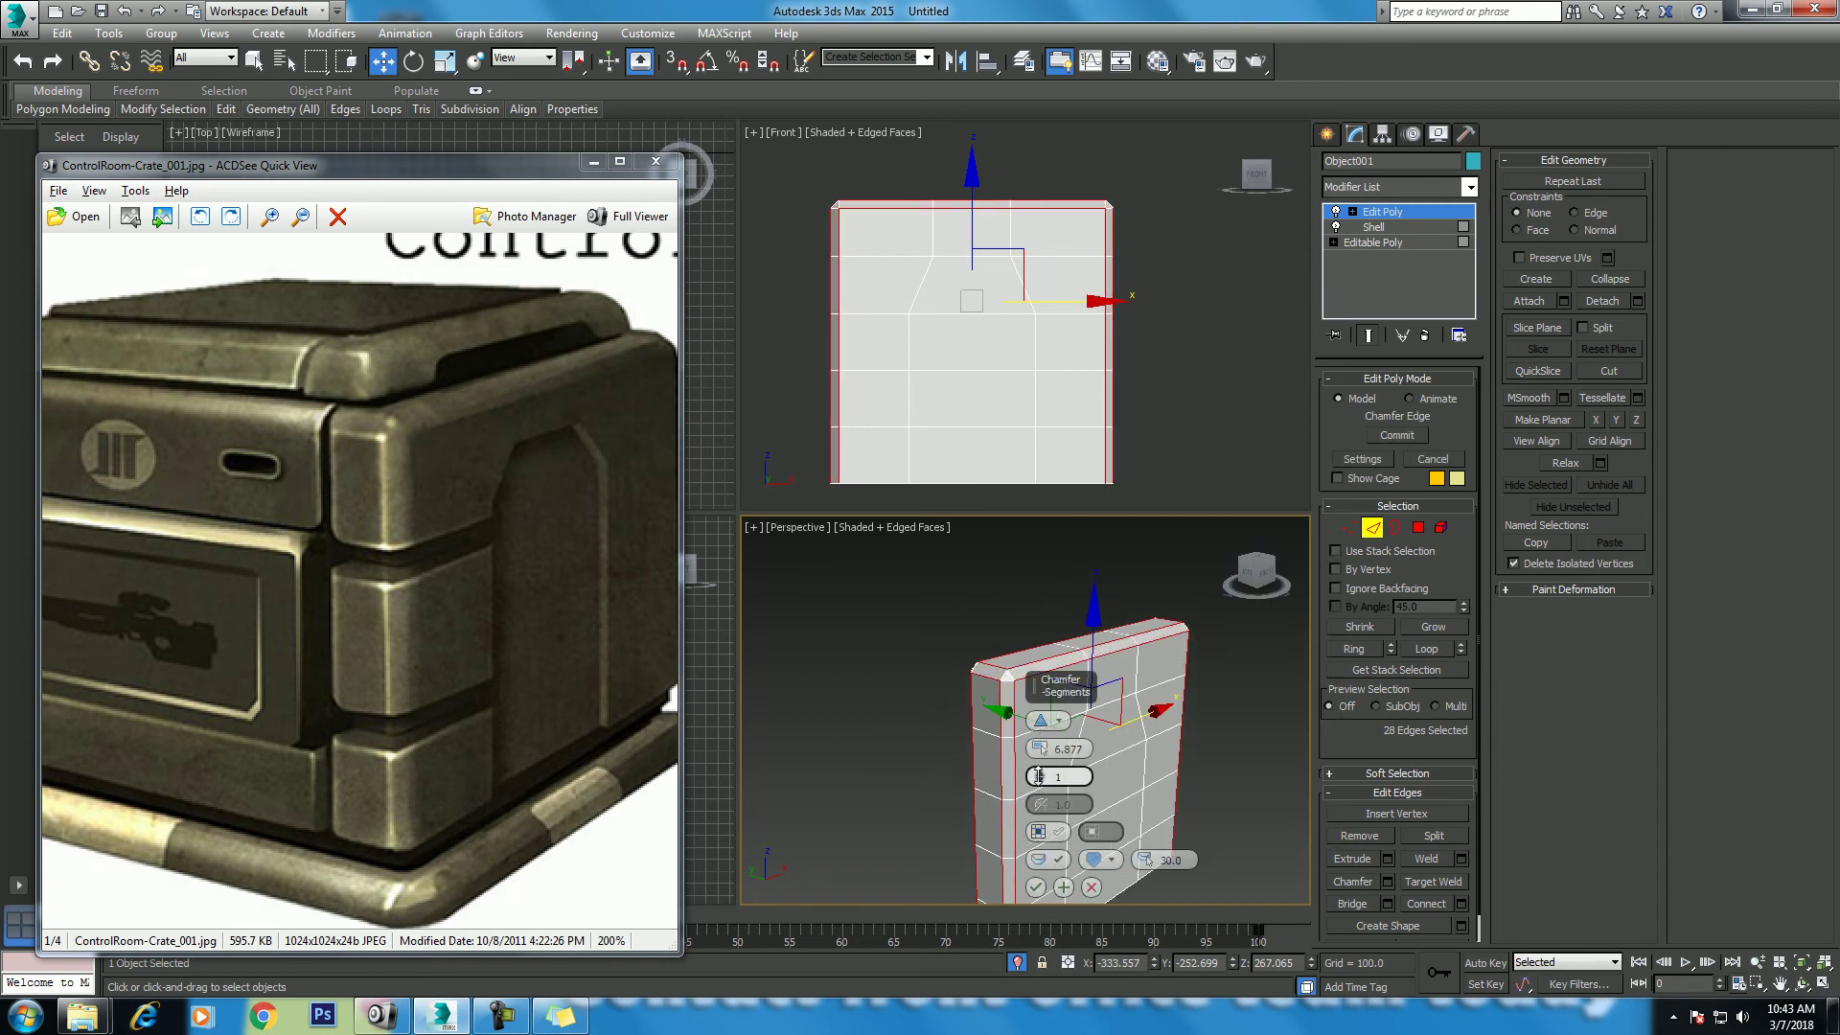
pyautogui.moveTo(1038, 776); pyautogui.dragTo(1040, 734)
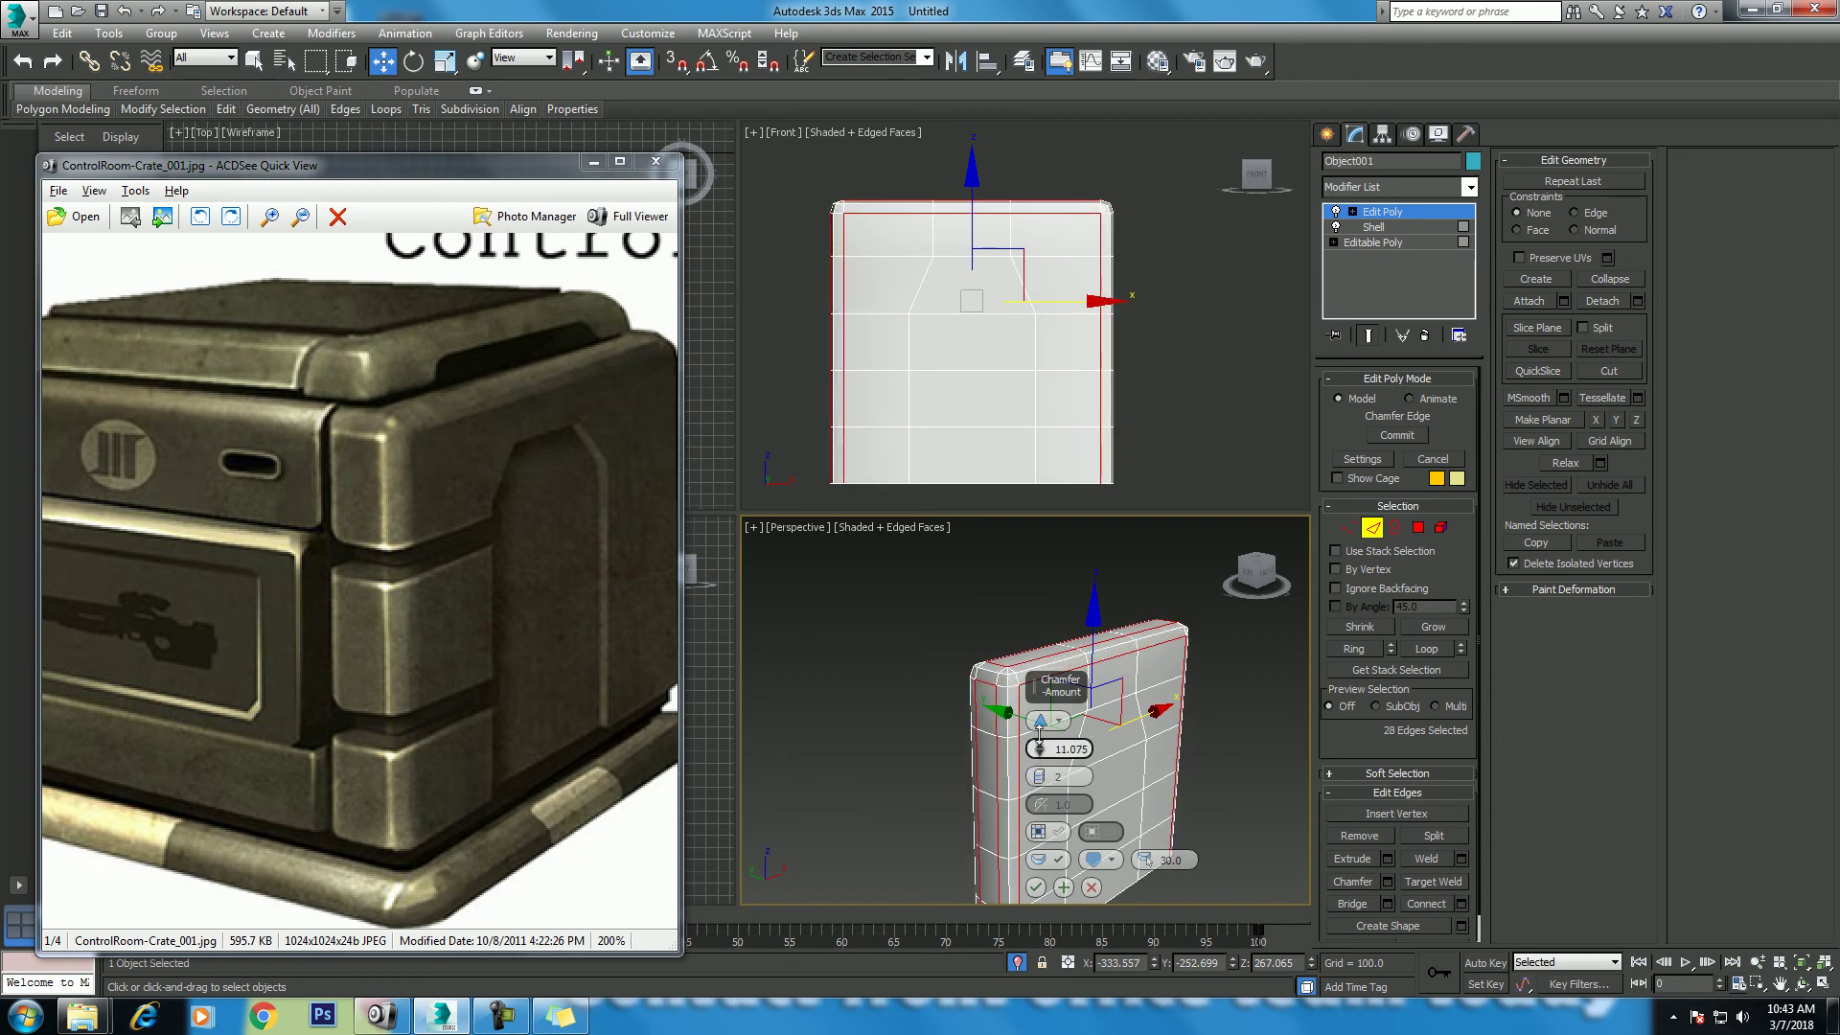
pyautogui.moveTo(1040, 782); pyautogui.dragTo(1042, 778)
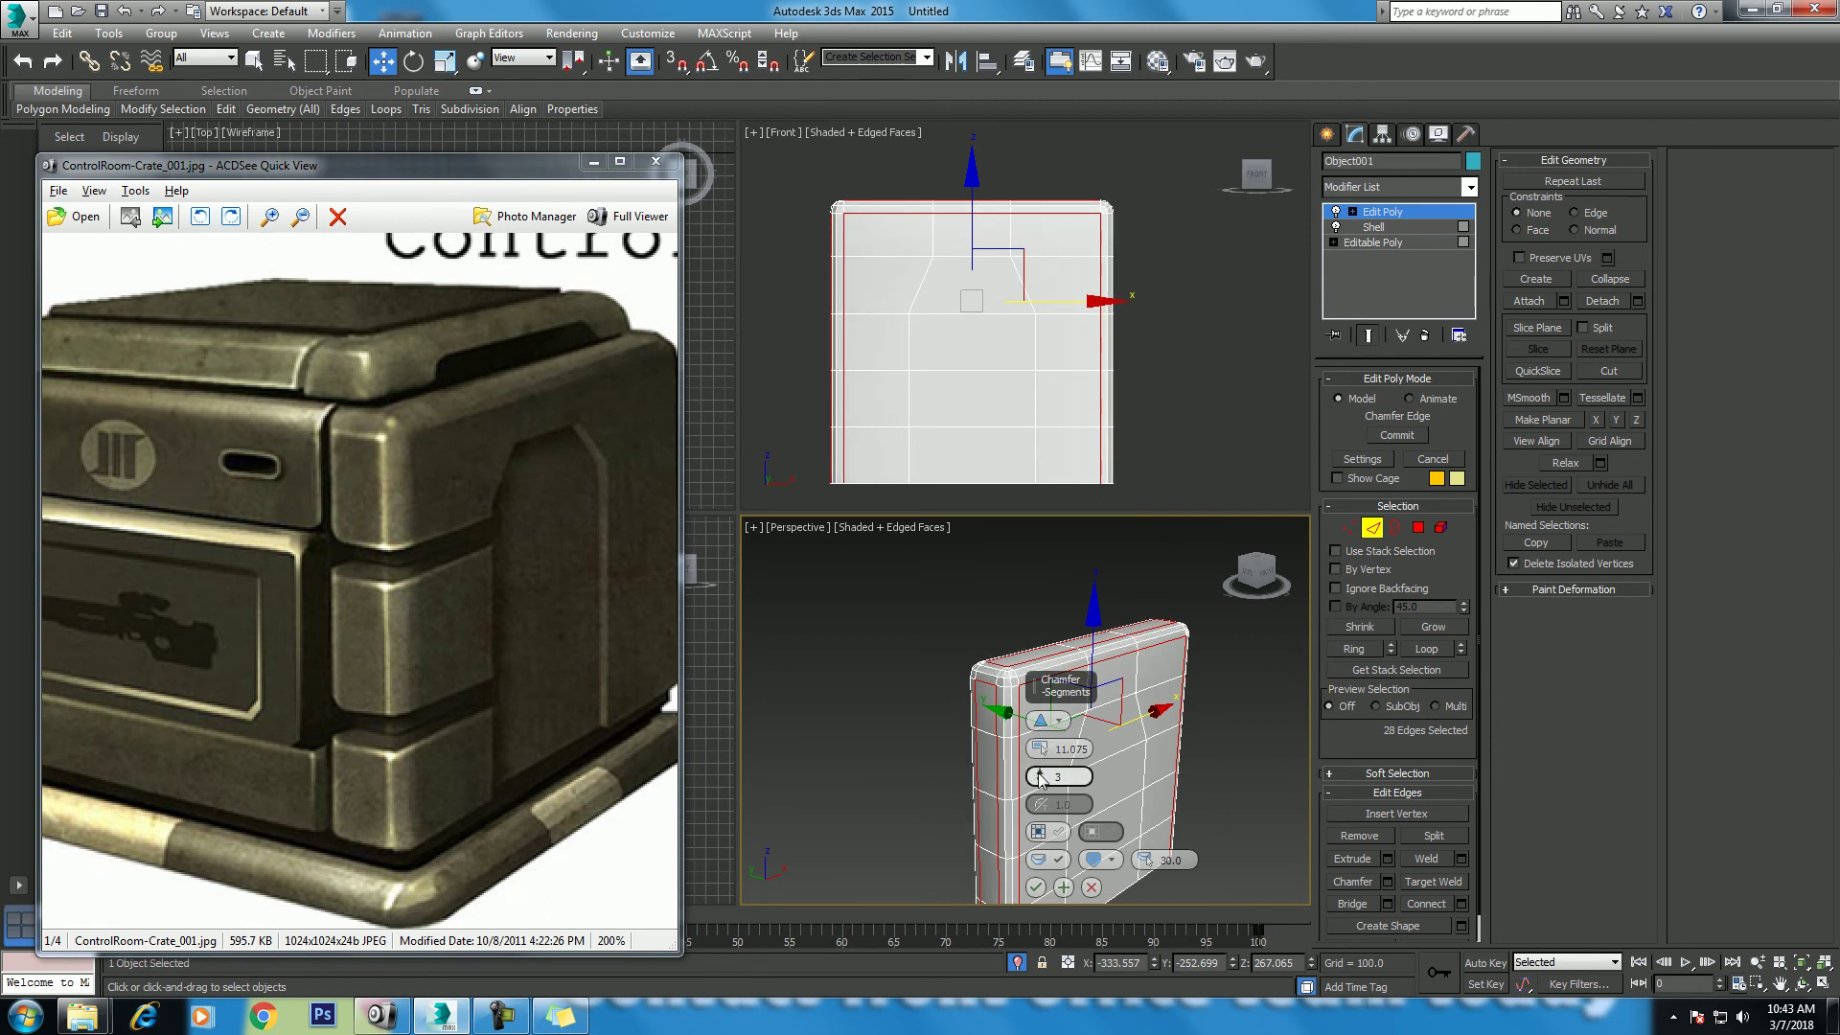
# Step: Inspect the chamfer, fine-tune its amount to 13.874, and commit it
pyautogui.keyDown('alt'); pyautogui.moveTo(1018, 757); pyautogui.dragTo(1616, 1028, button='middle'); pyautogui.keyUp('alt')
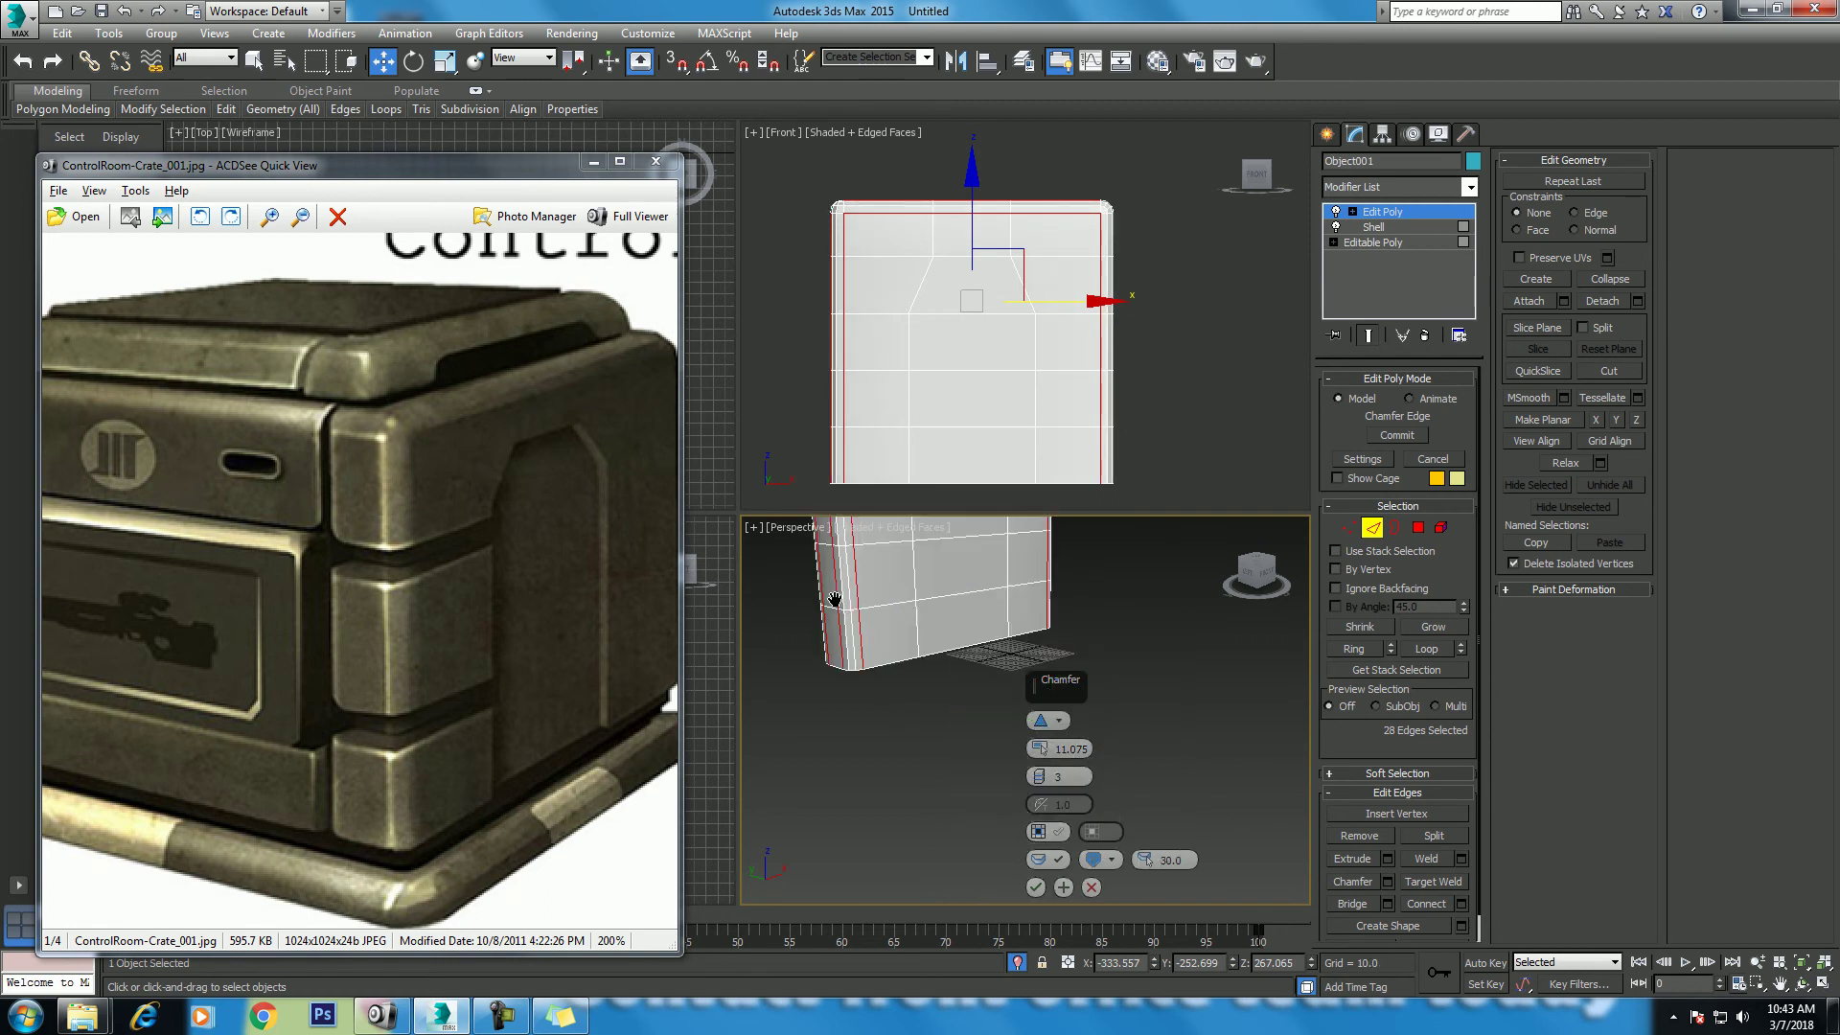
pyautogui.click(1802, 983)
pyautogui.moveTo(1102, 687)
pyautogui.mouseDown()
pyautogui.moveTo(1069, 652)
pyautogui.moveTo(992, 714)
pyautogui.moveTo(1037, 748)
pyautogui.mouseUp()
pyautogui.rightClick(987, 700)
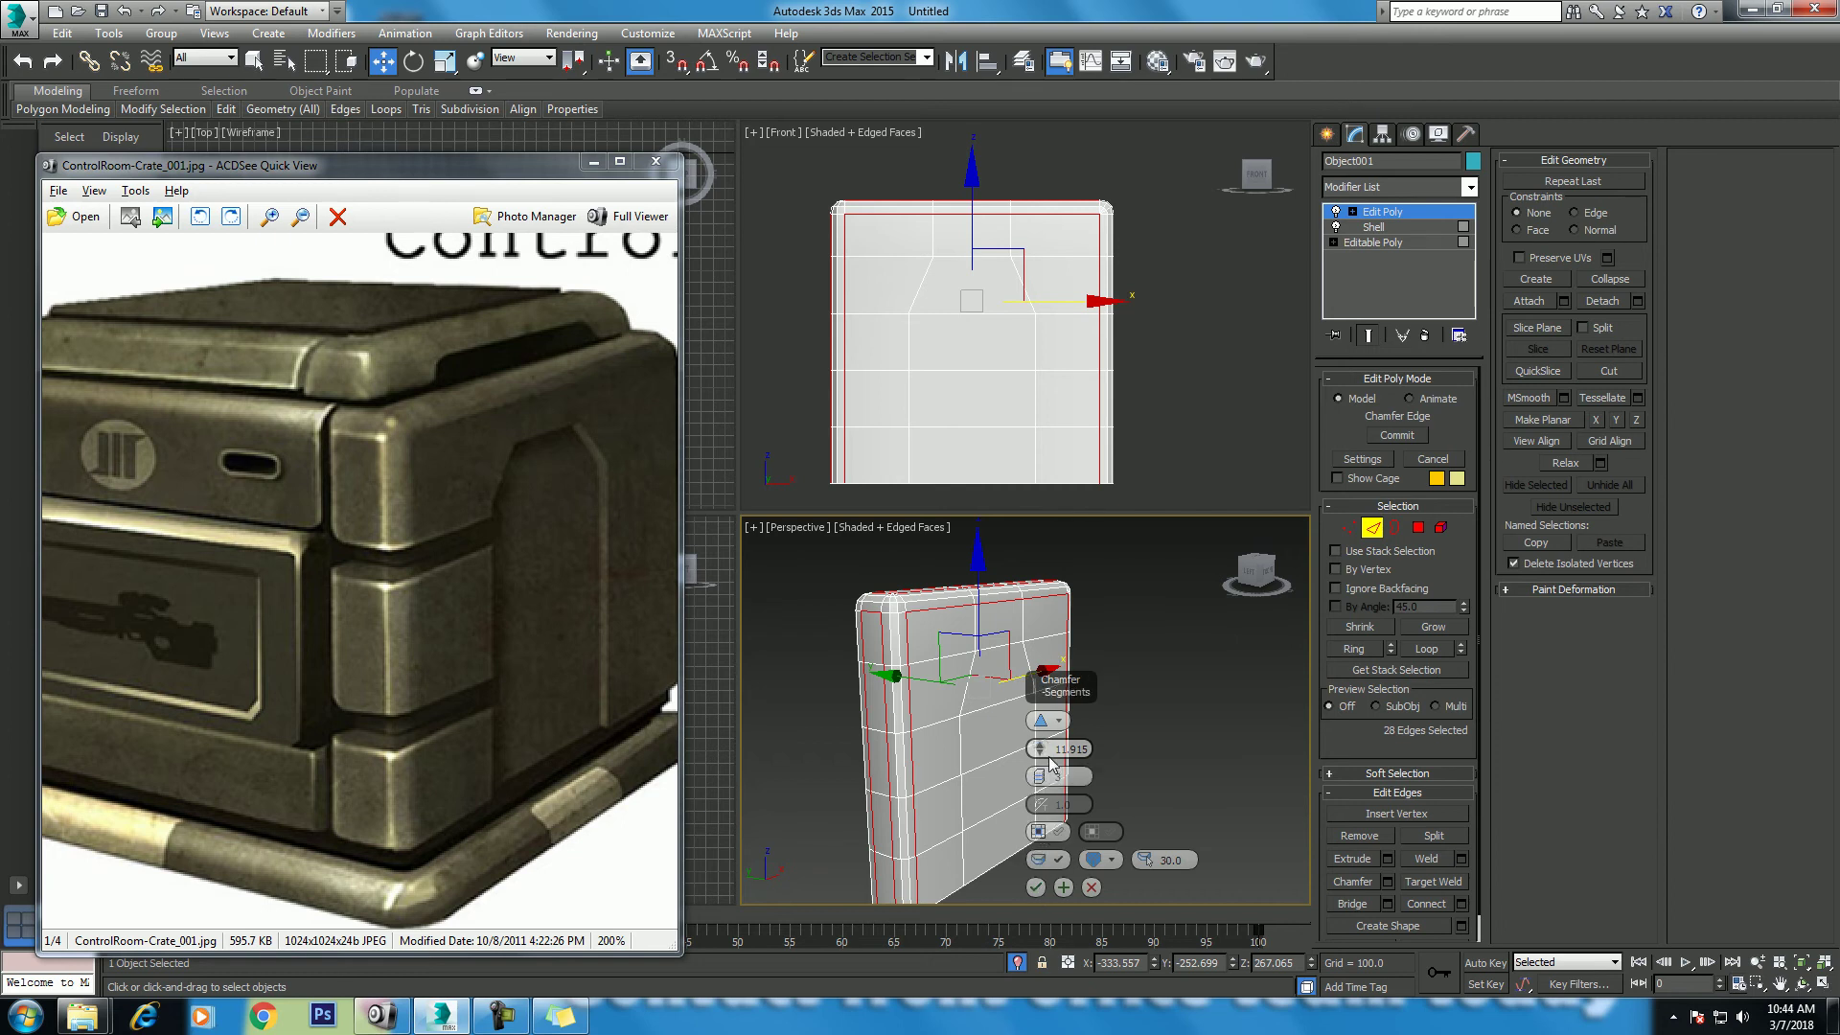
pyautogui.moveTo(1038, 748); pyautogui.dragTo(1039, 740)
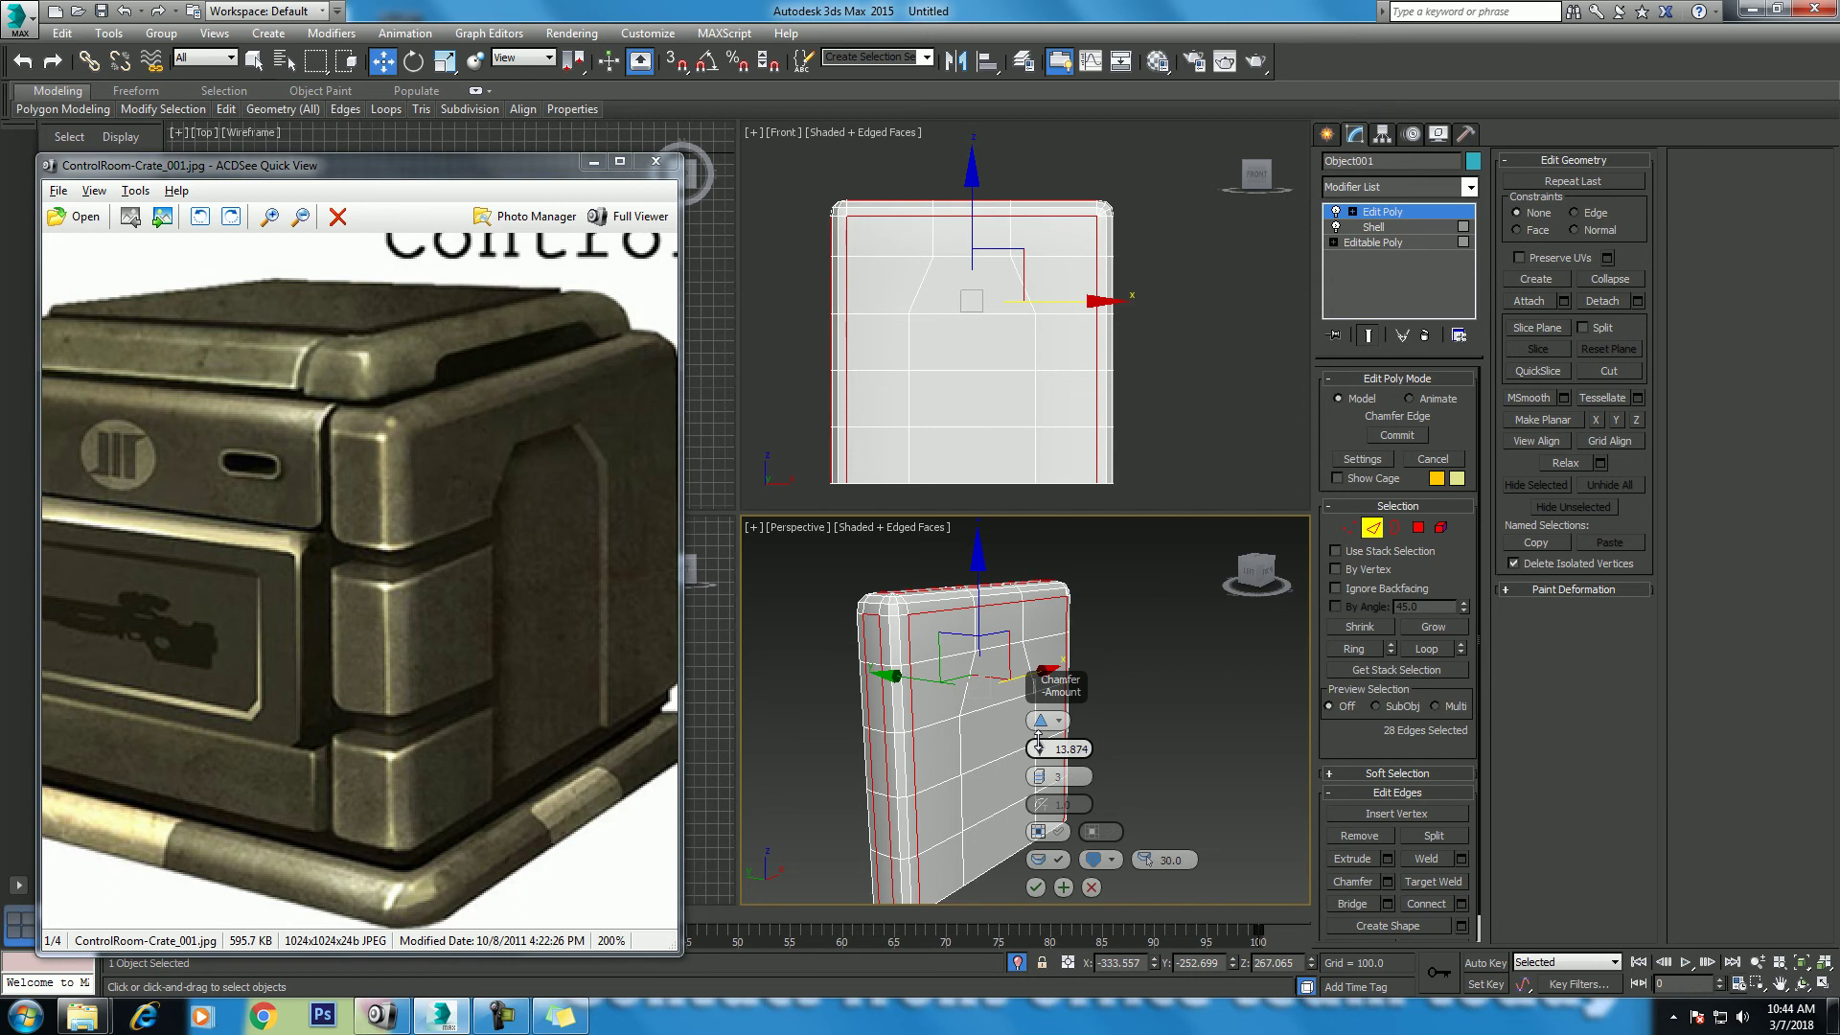
pyautogui.click(1039, 885)
pyautogui.moveTo(1009, 357)
pyautogui.mouseDown(button='middle')
pyautogui.moveTo(1058, 413)
pyautogui.moveTo(1066, 383)
pyautogui.mouseUp(button='middle')
# Step: In Top view, select the panel's front vertices and move them slightly forward
pyautogui.press('t')
pyautogui.press('z')
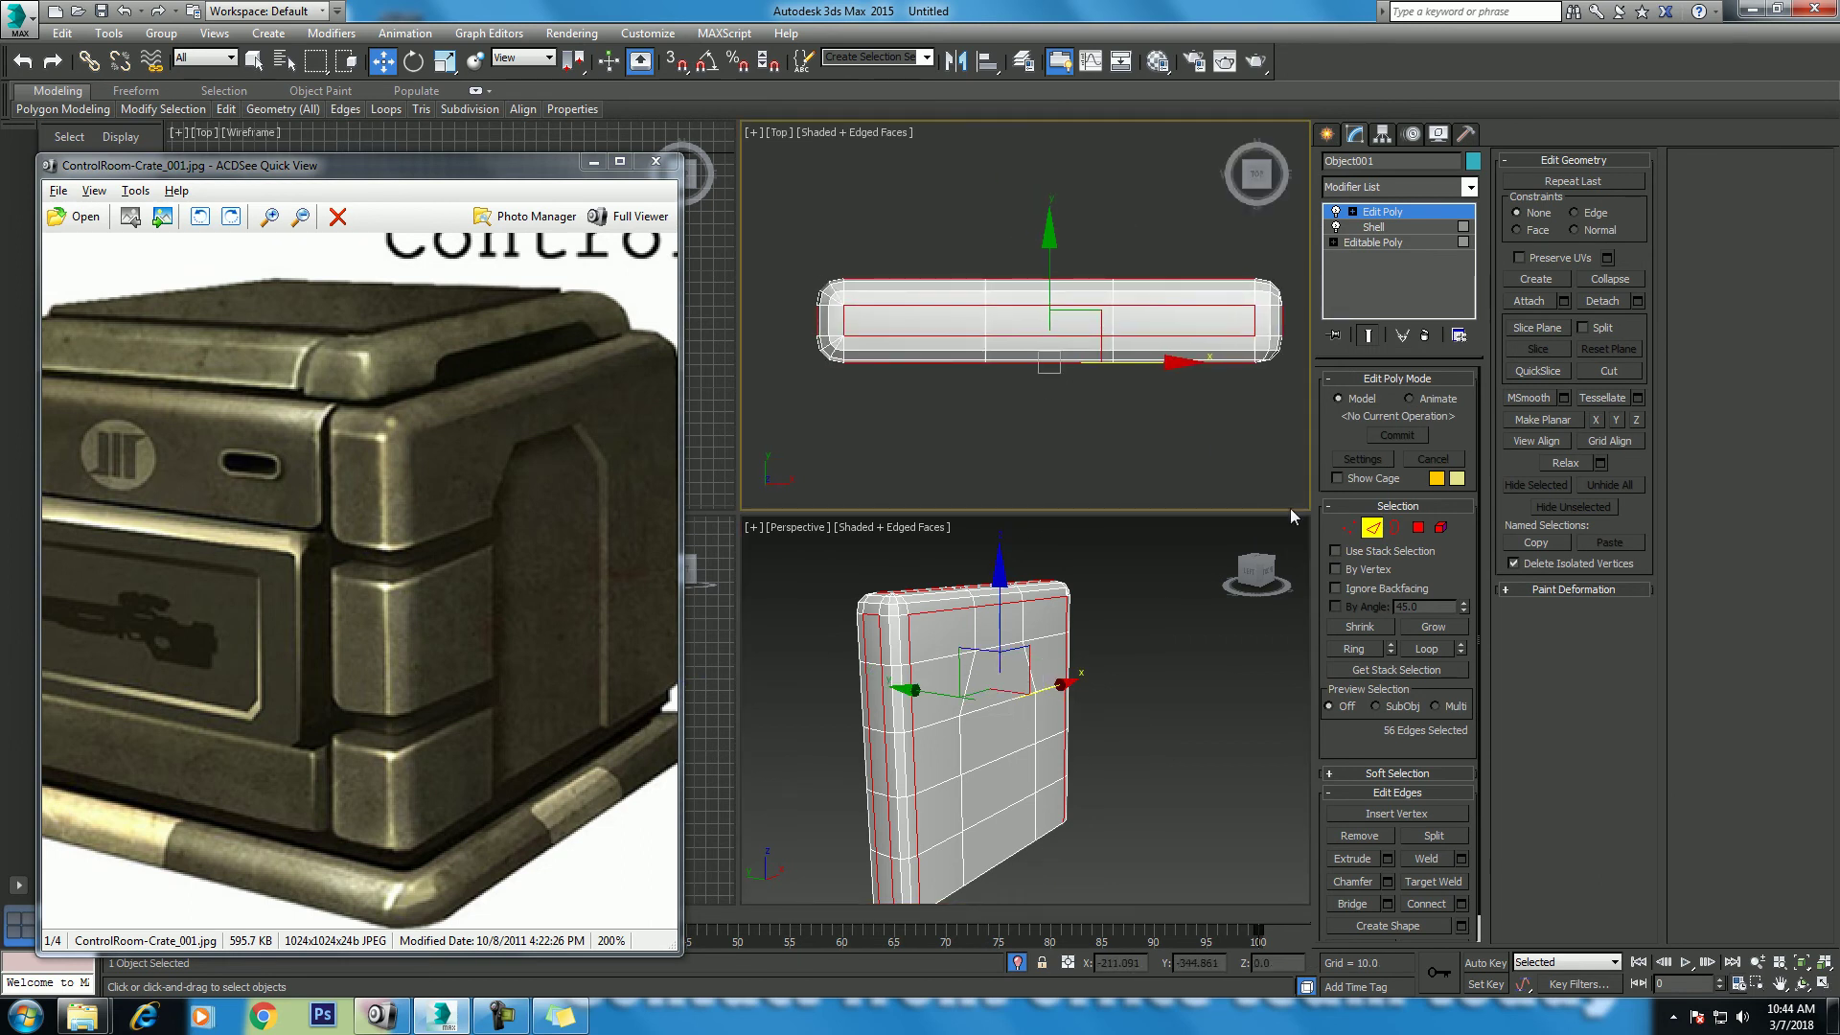
pyautogui.click(1348, 526)
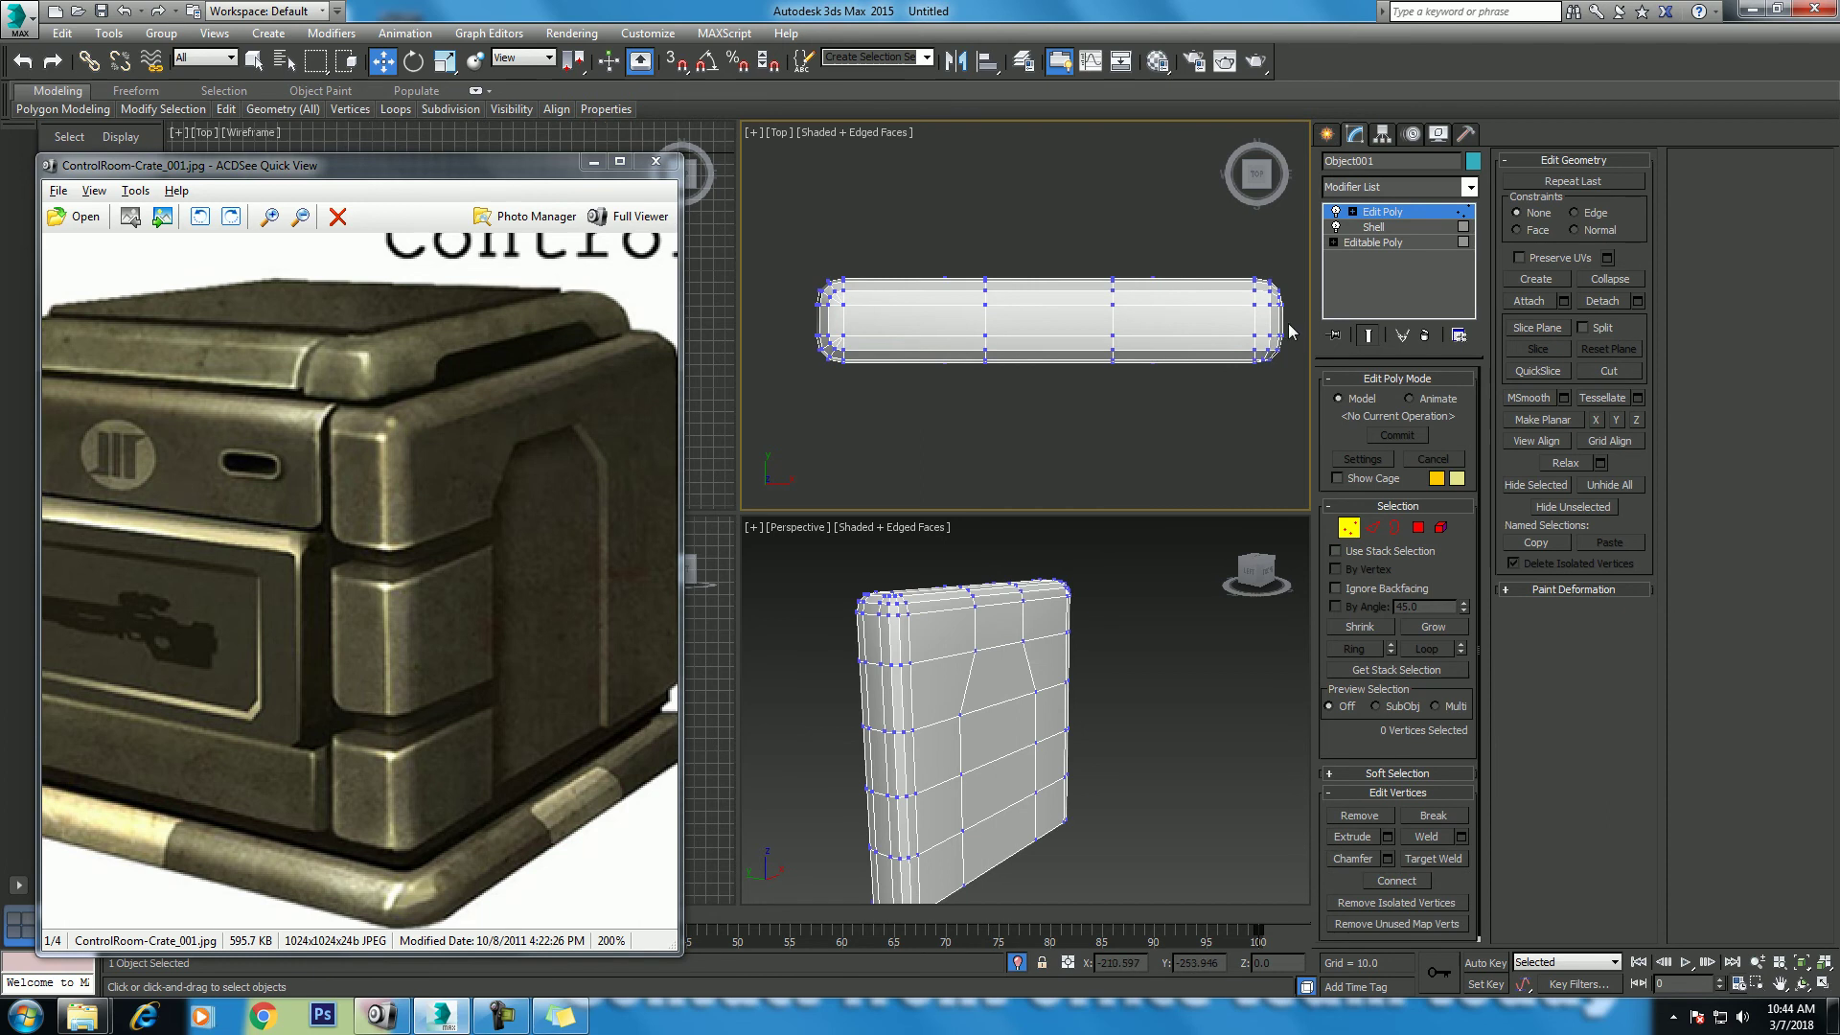
pyautogui.moveTo(790, 447); pyautogui.dragTo(791, 444)
pyautogui.moveTo(1049, 230); pyautogui.dragTo(1050, 238)
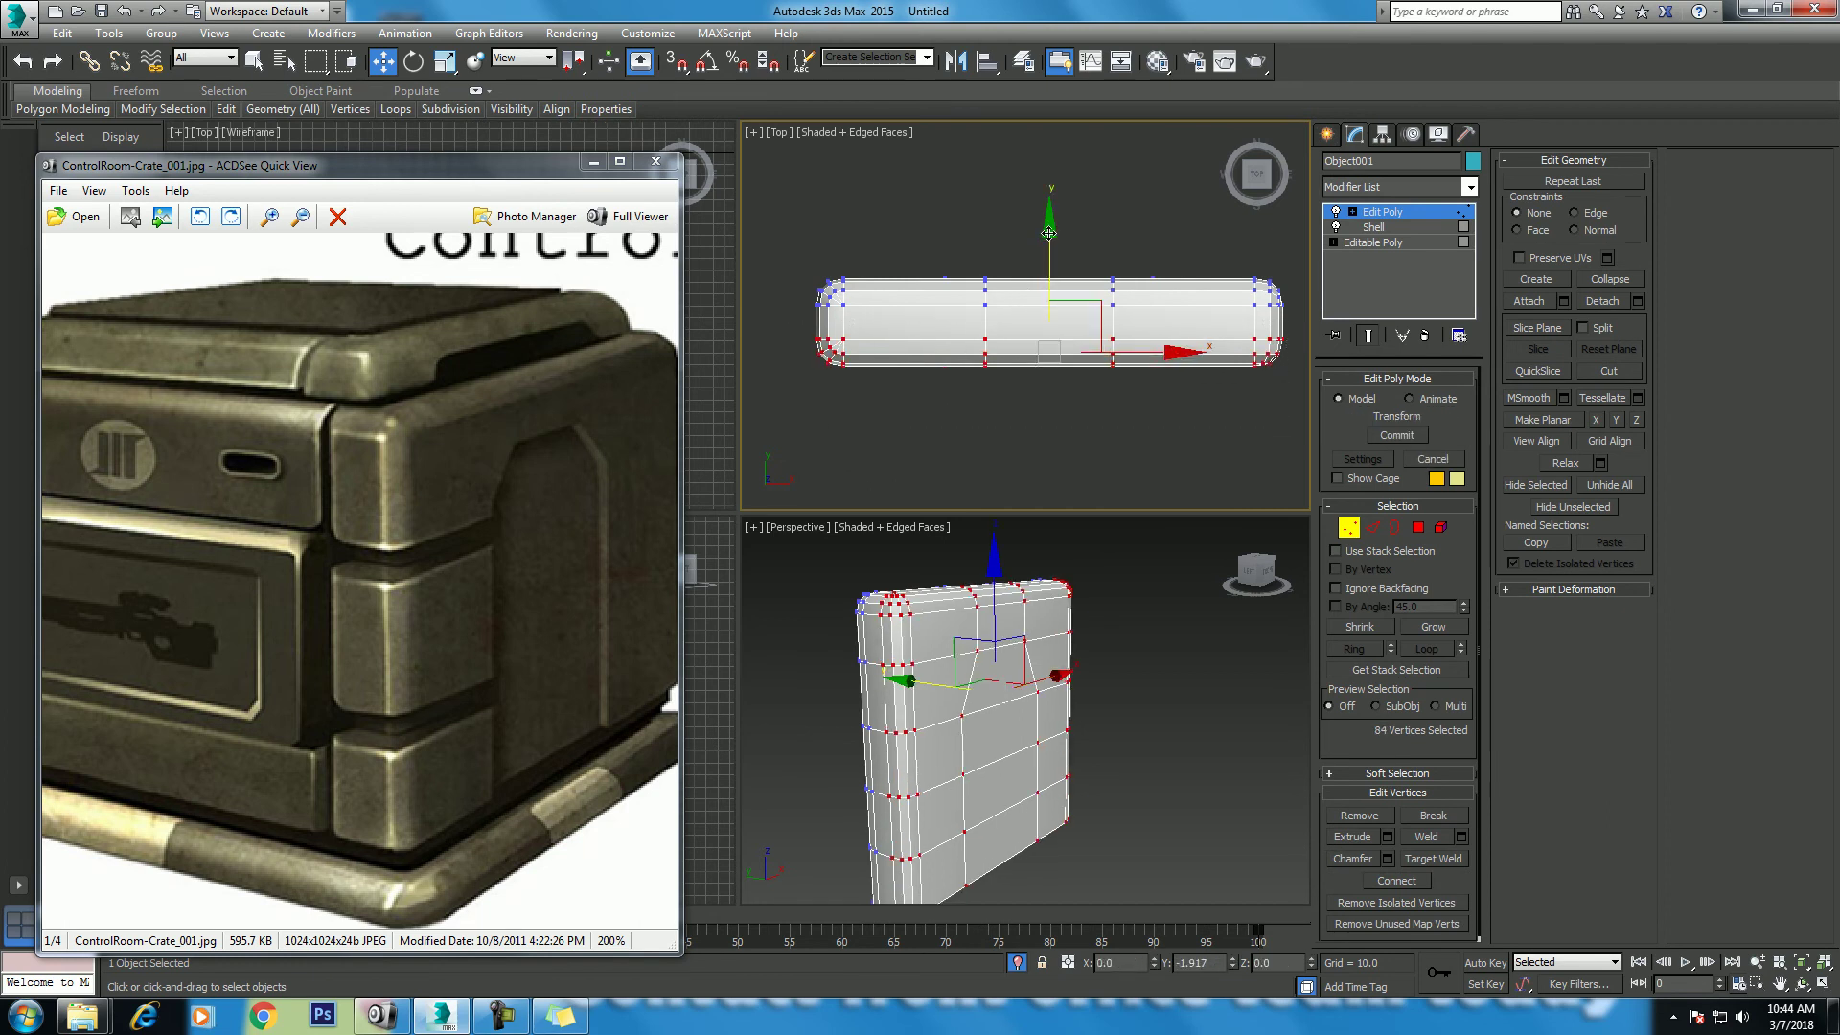
# Step: In the Perspective view, select the four centre-strip polygons in Polygon mode
pyautogui.click(992, 688)
pyautogui.click(1418, 527)
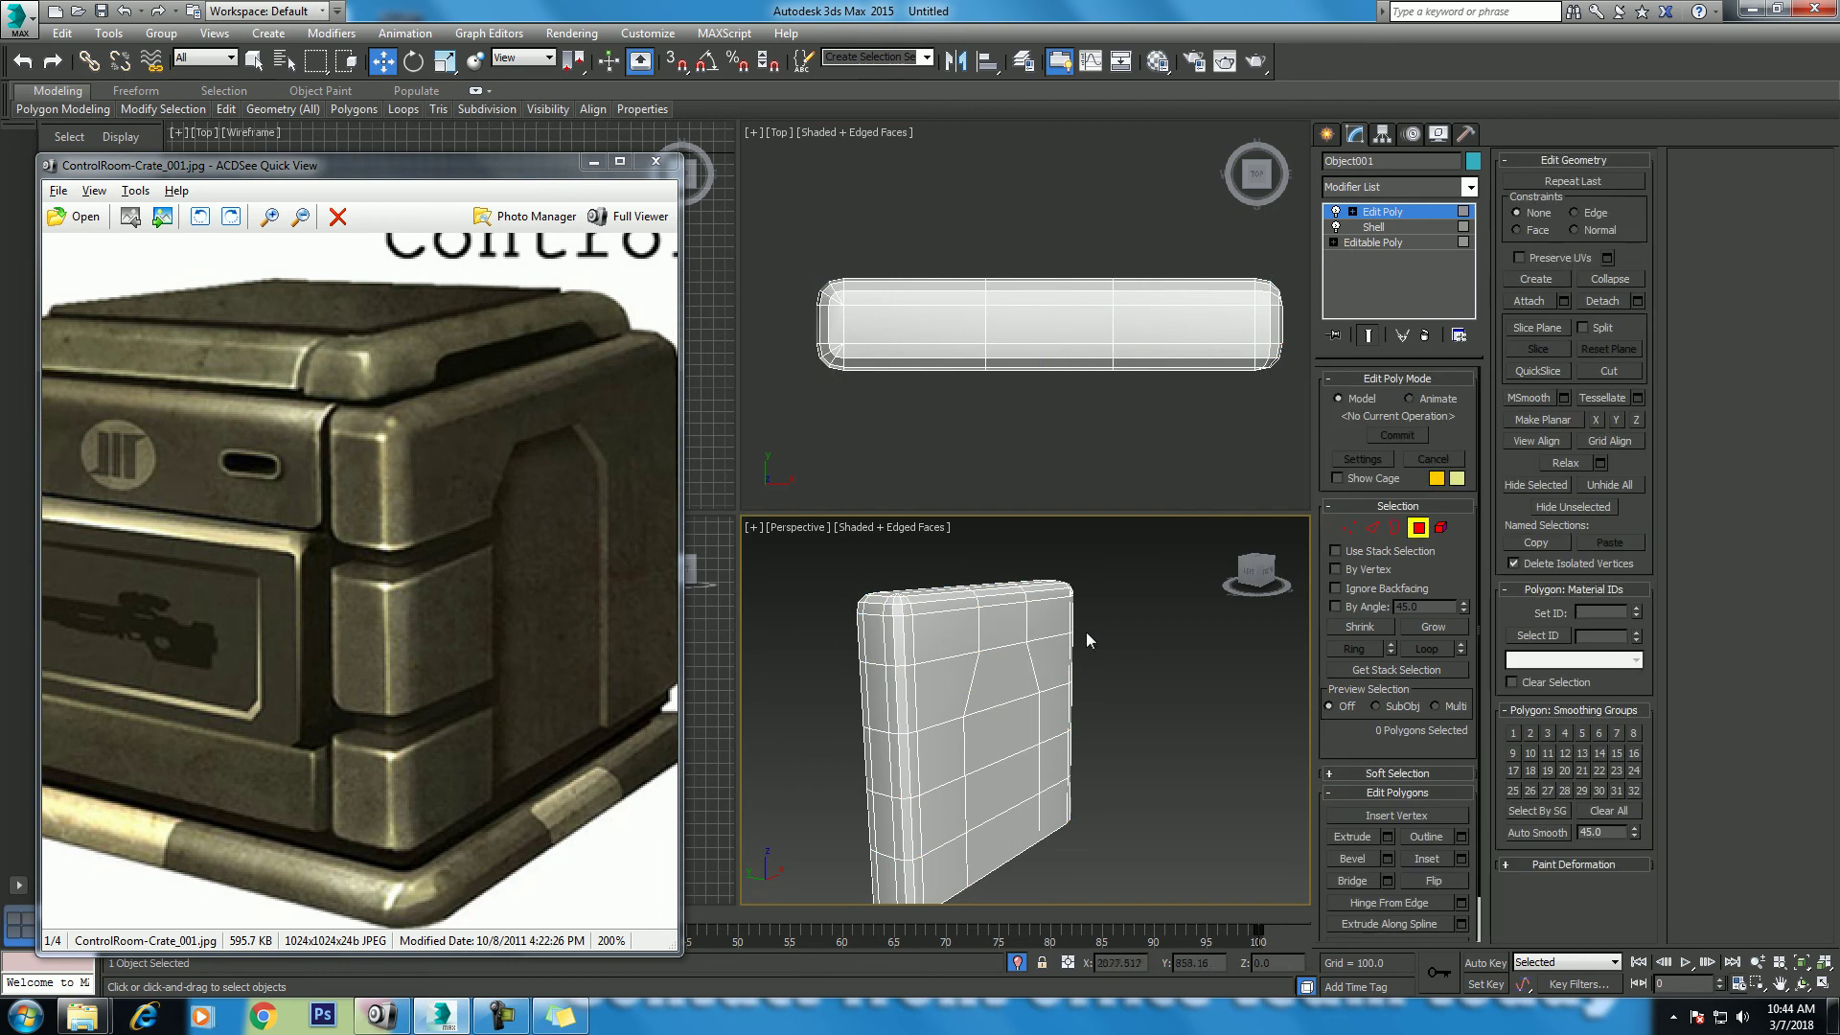
pyautogui.click(1015, 676)
pyautogui.keyDown('ctrl'); pyautogui.click(1006, 724); pyautogui.keyUp('ctrl')
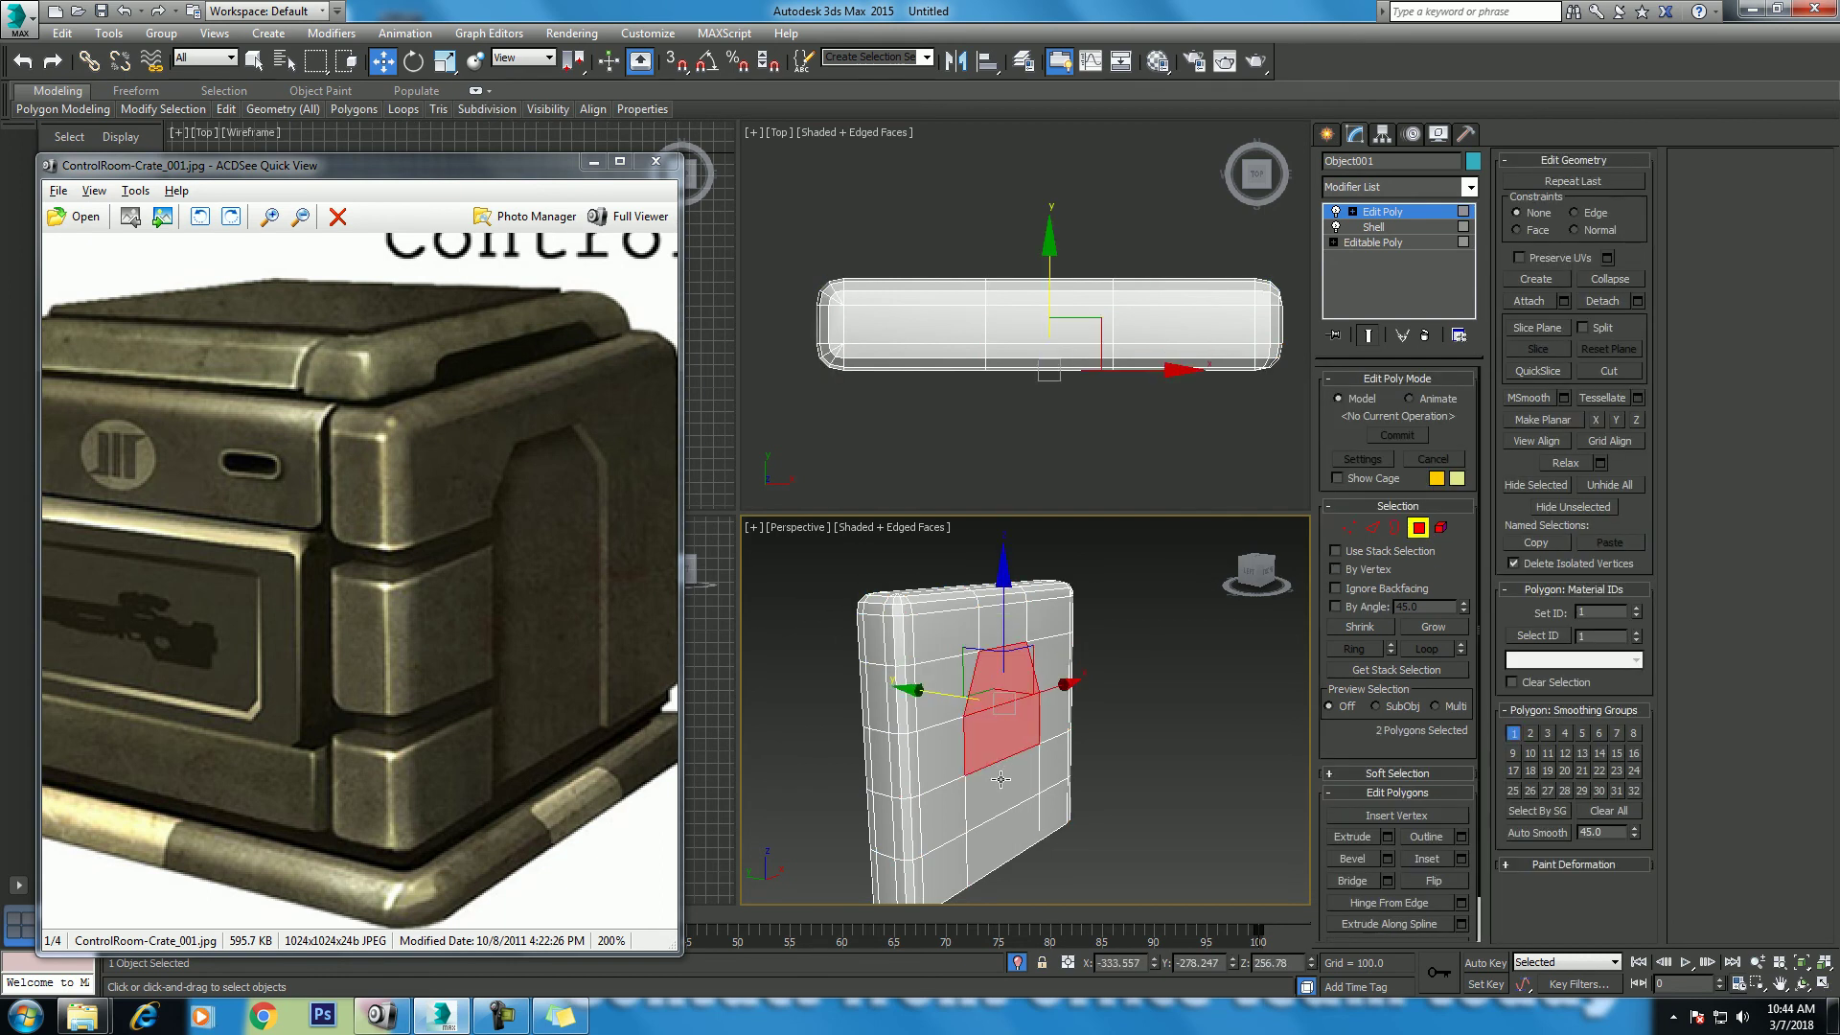
pyautogui.keyDown('ctrl'); pyautogui.click(1000, 778); pyautogui.keyUp('ctrl')
pyautogui.keyDown('ctrl'); pyautogui.click(1001, 837); pyautogui.keyUp('ctrl')
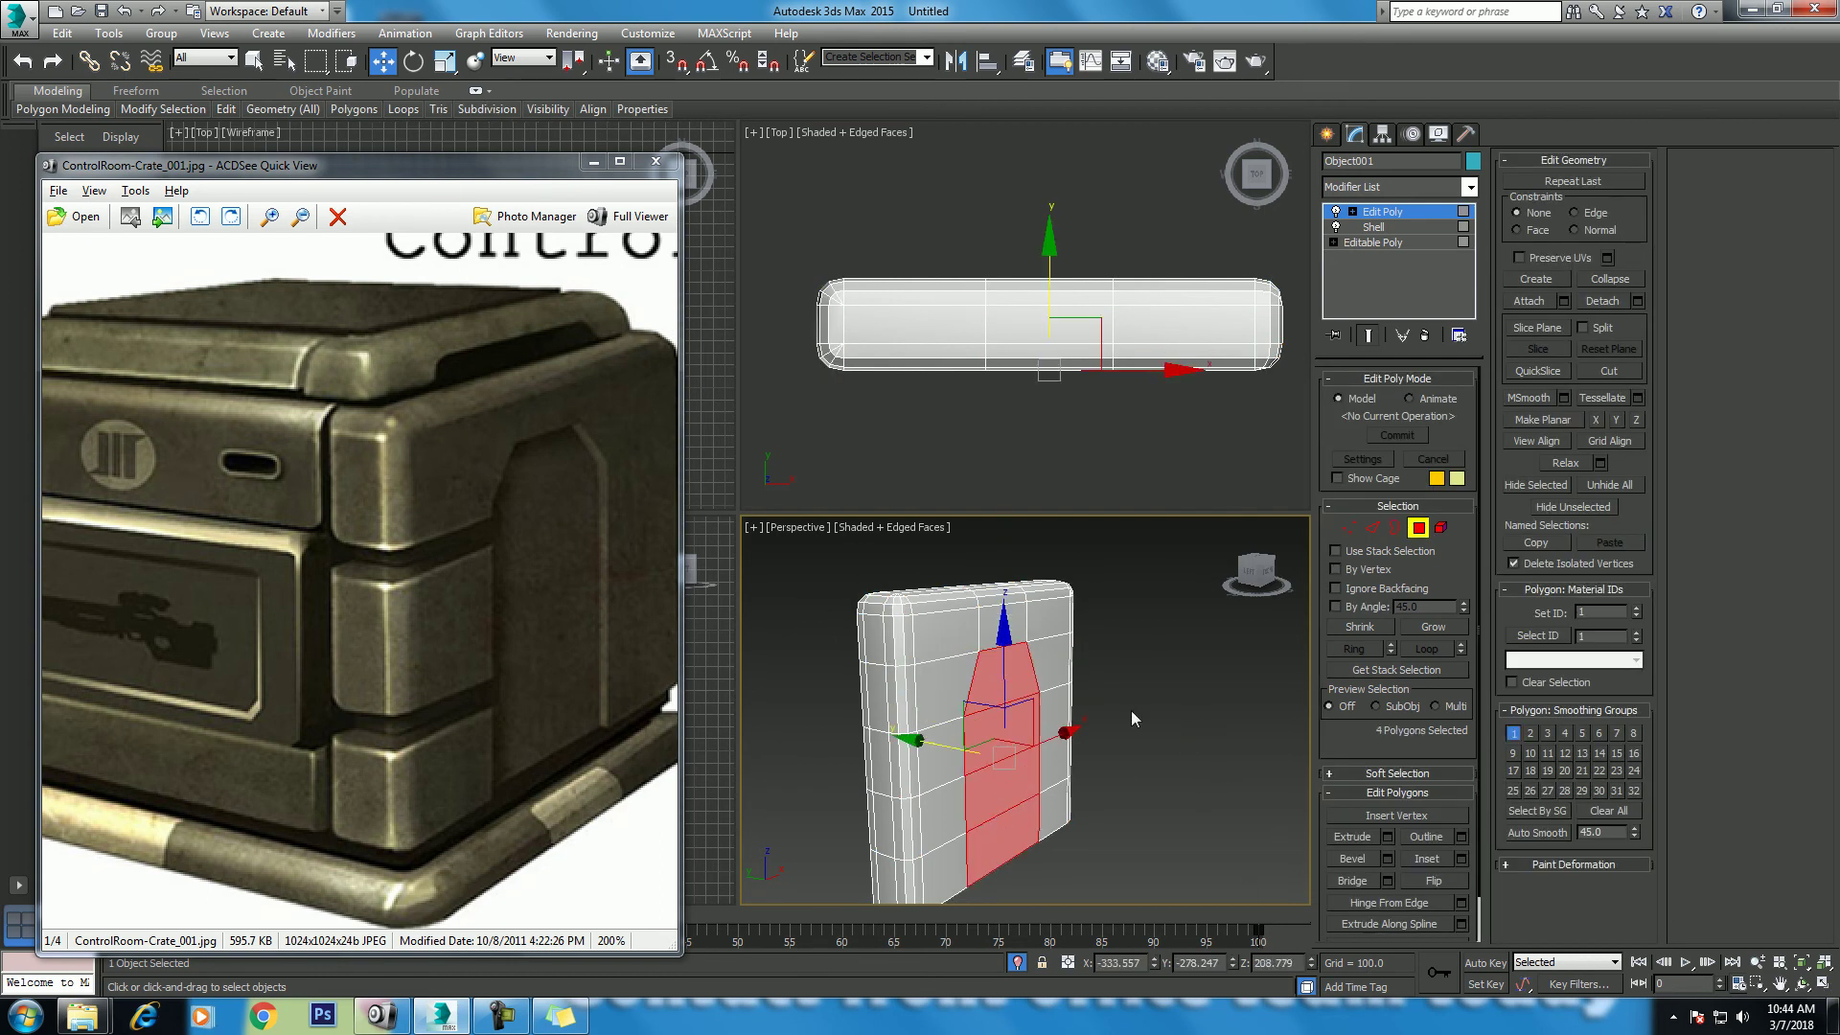
# Step: Bevel the four centre-strip polygons with Height -6.381 and Outline -2.463
pyautogui.rightClick(1205, 669)
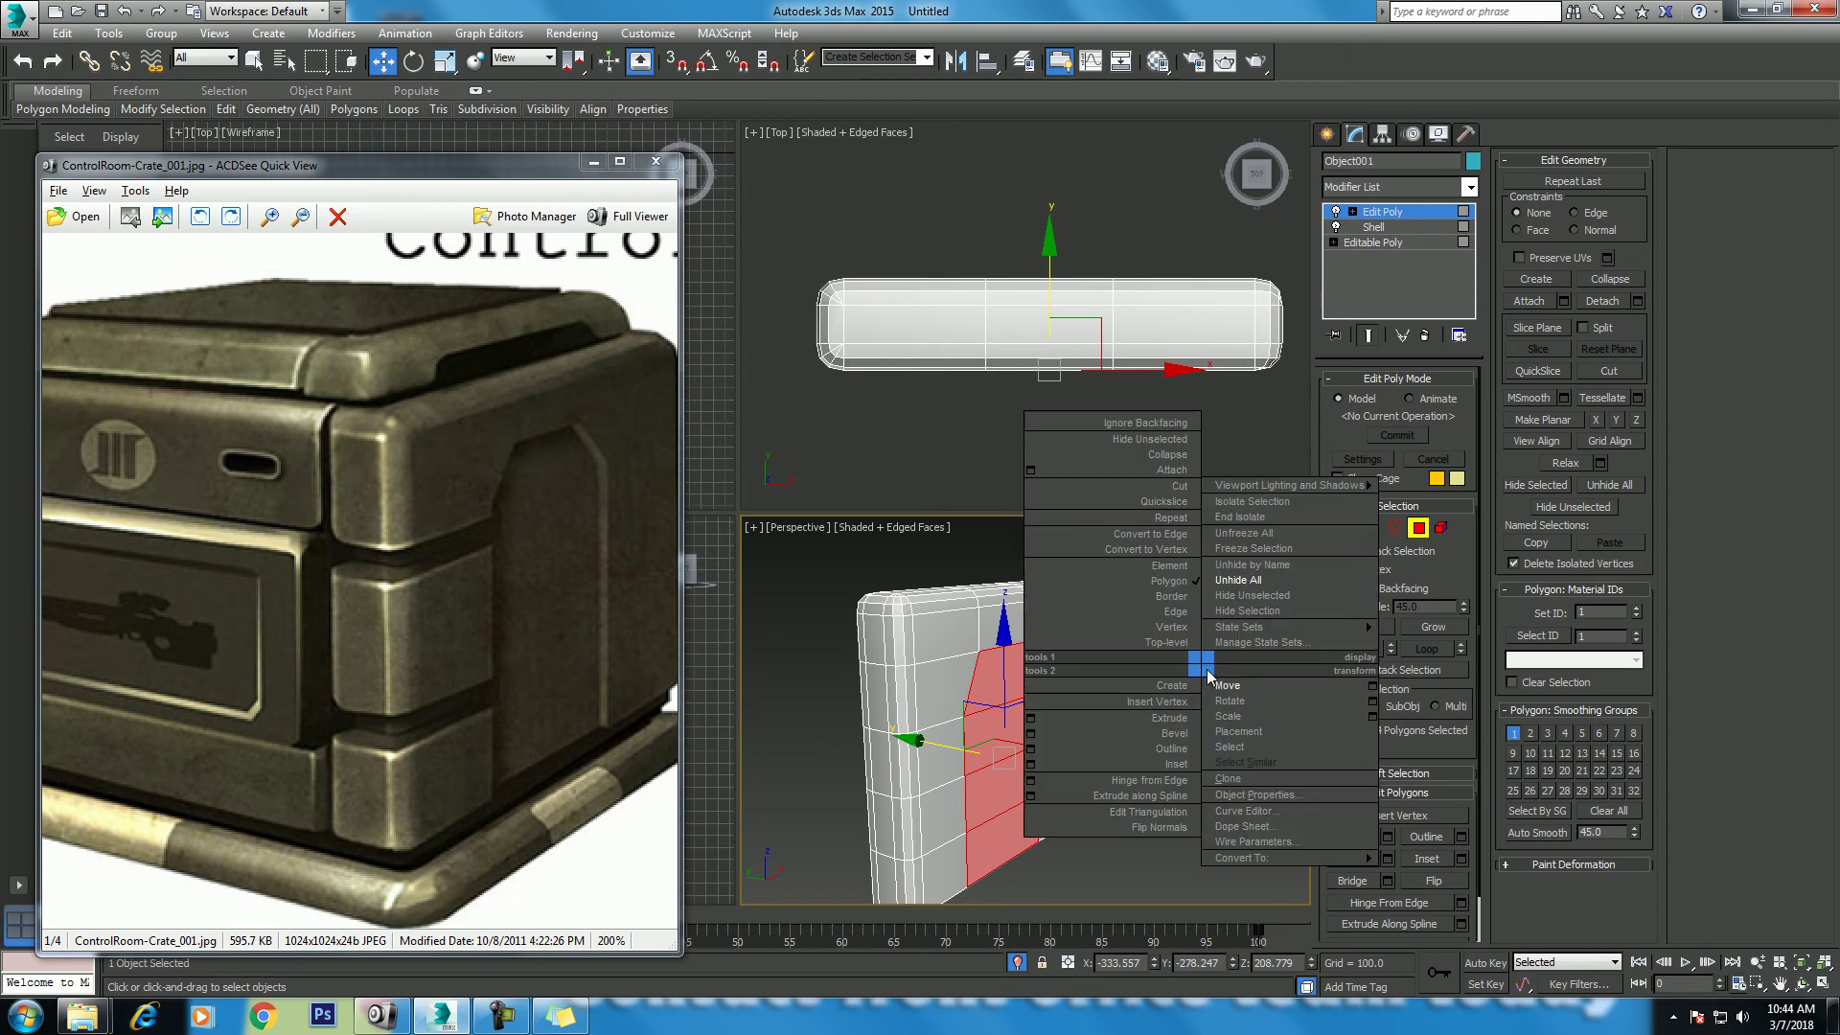
pyautogui.click(1033, 733)
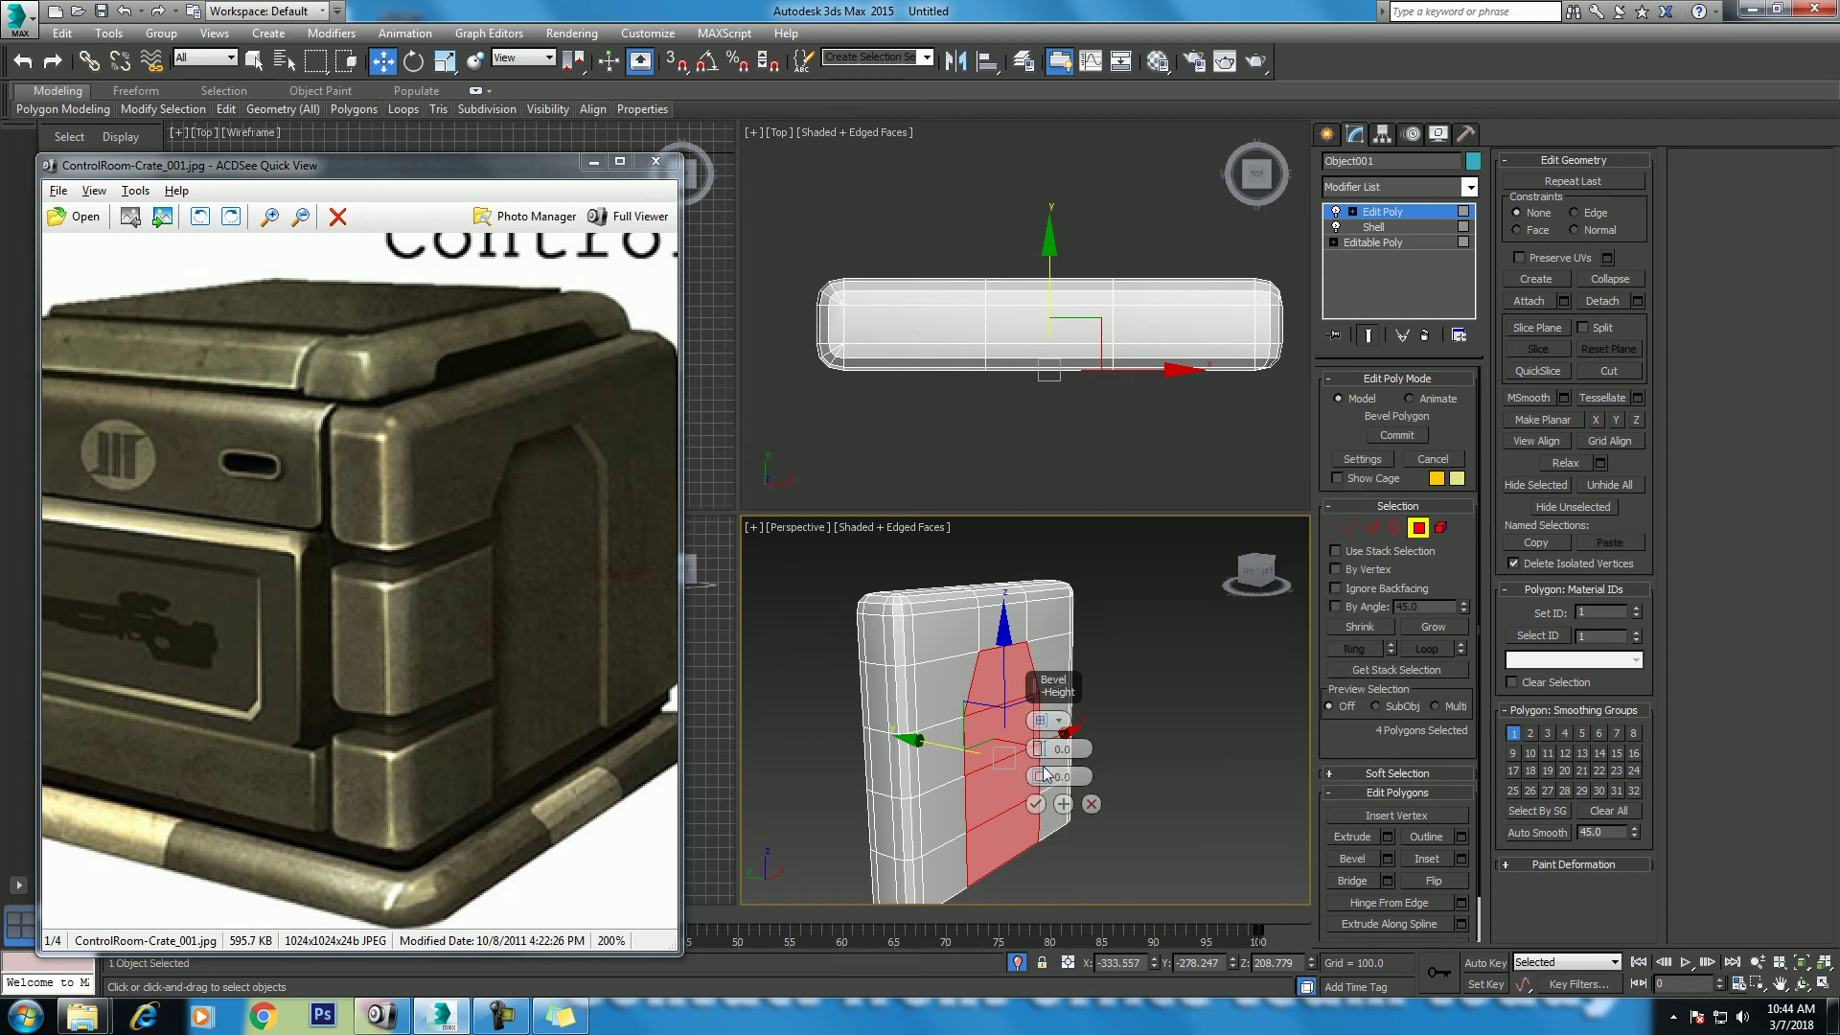
pyautogui.moveTo(1039, 776); pyautogui.dragTo(1047, 781)
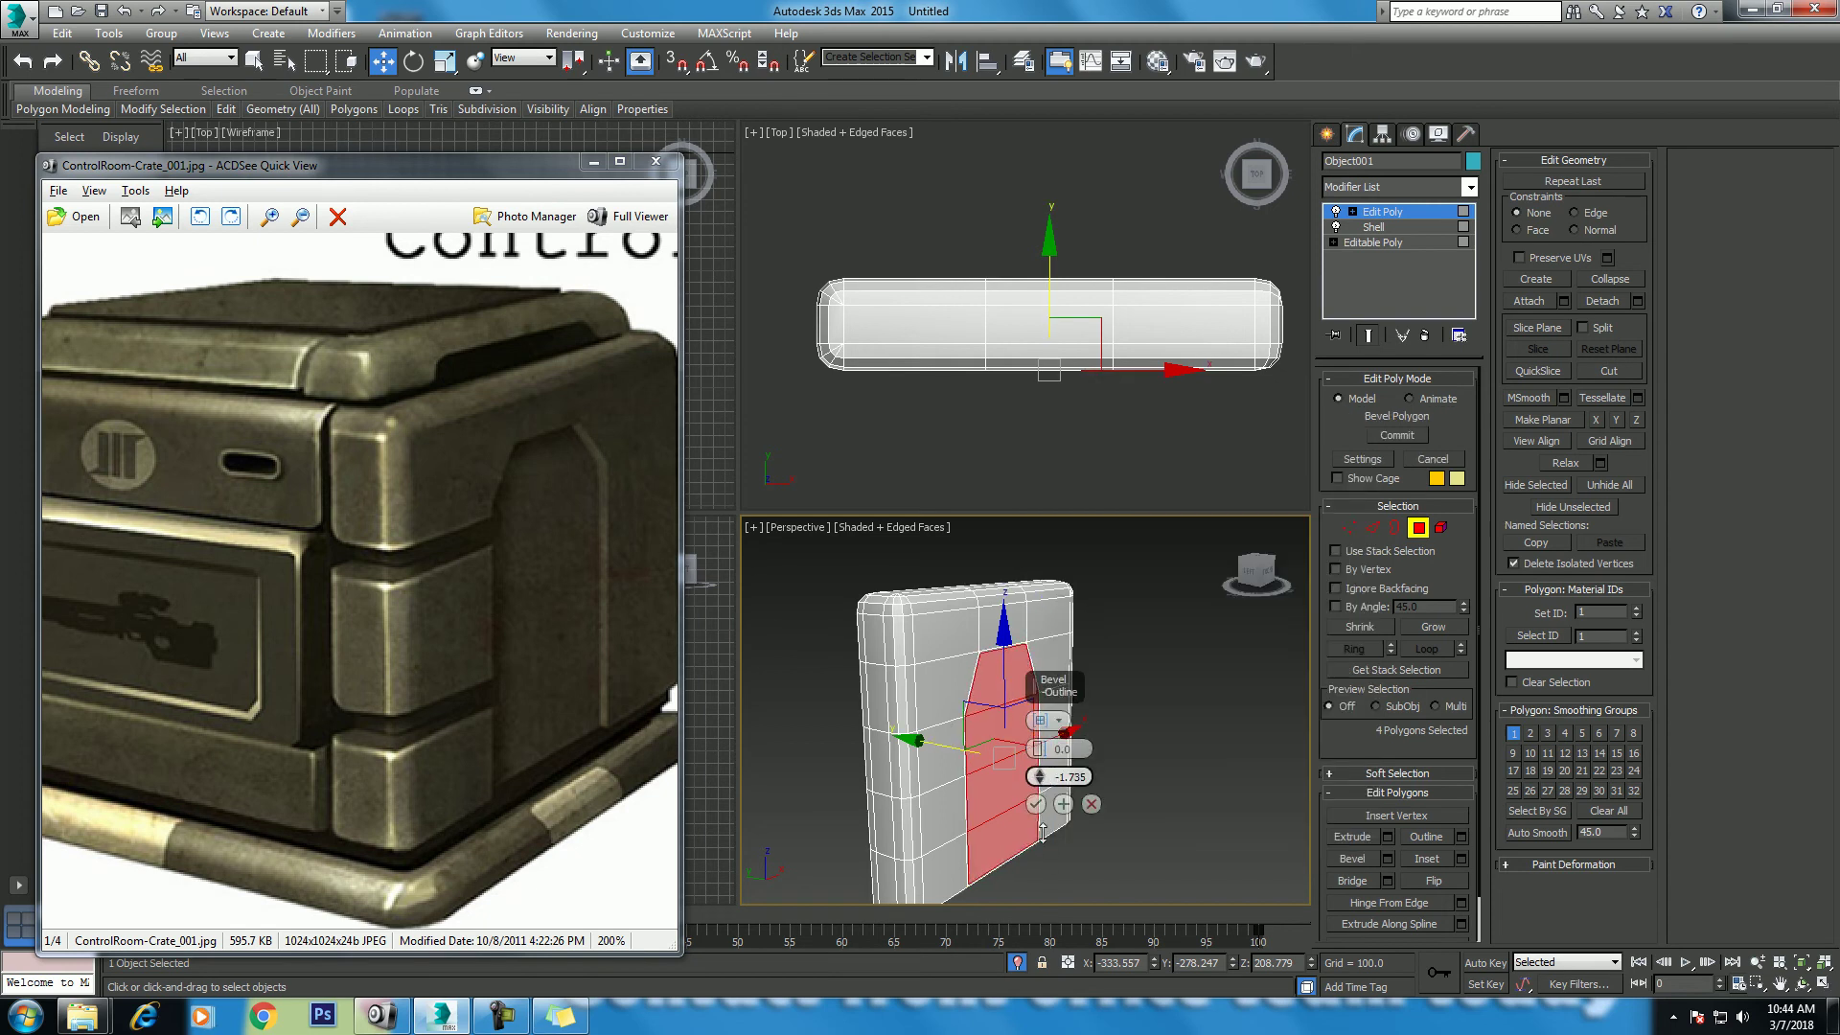
pyautogui.moveTo(1041, 757); pyautogui.dragTo(1029, 970)
pyautogui.moveTo(1121, 837)
pyautogui.mouseDown(button='middle')
pyautogui.moveTo(1145, 757)
pyautogui.moveTo(1134, 809)
pyautogui.mouseUp(button='middle')
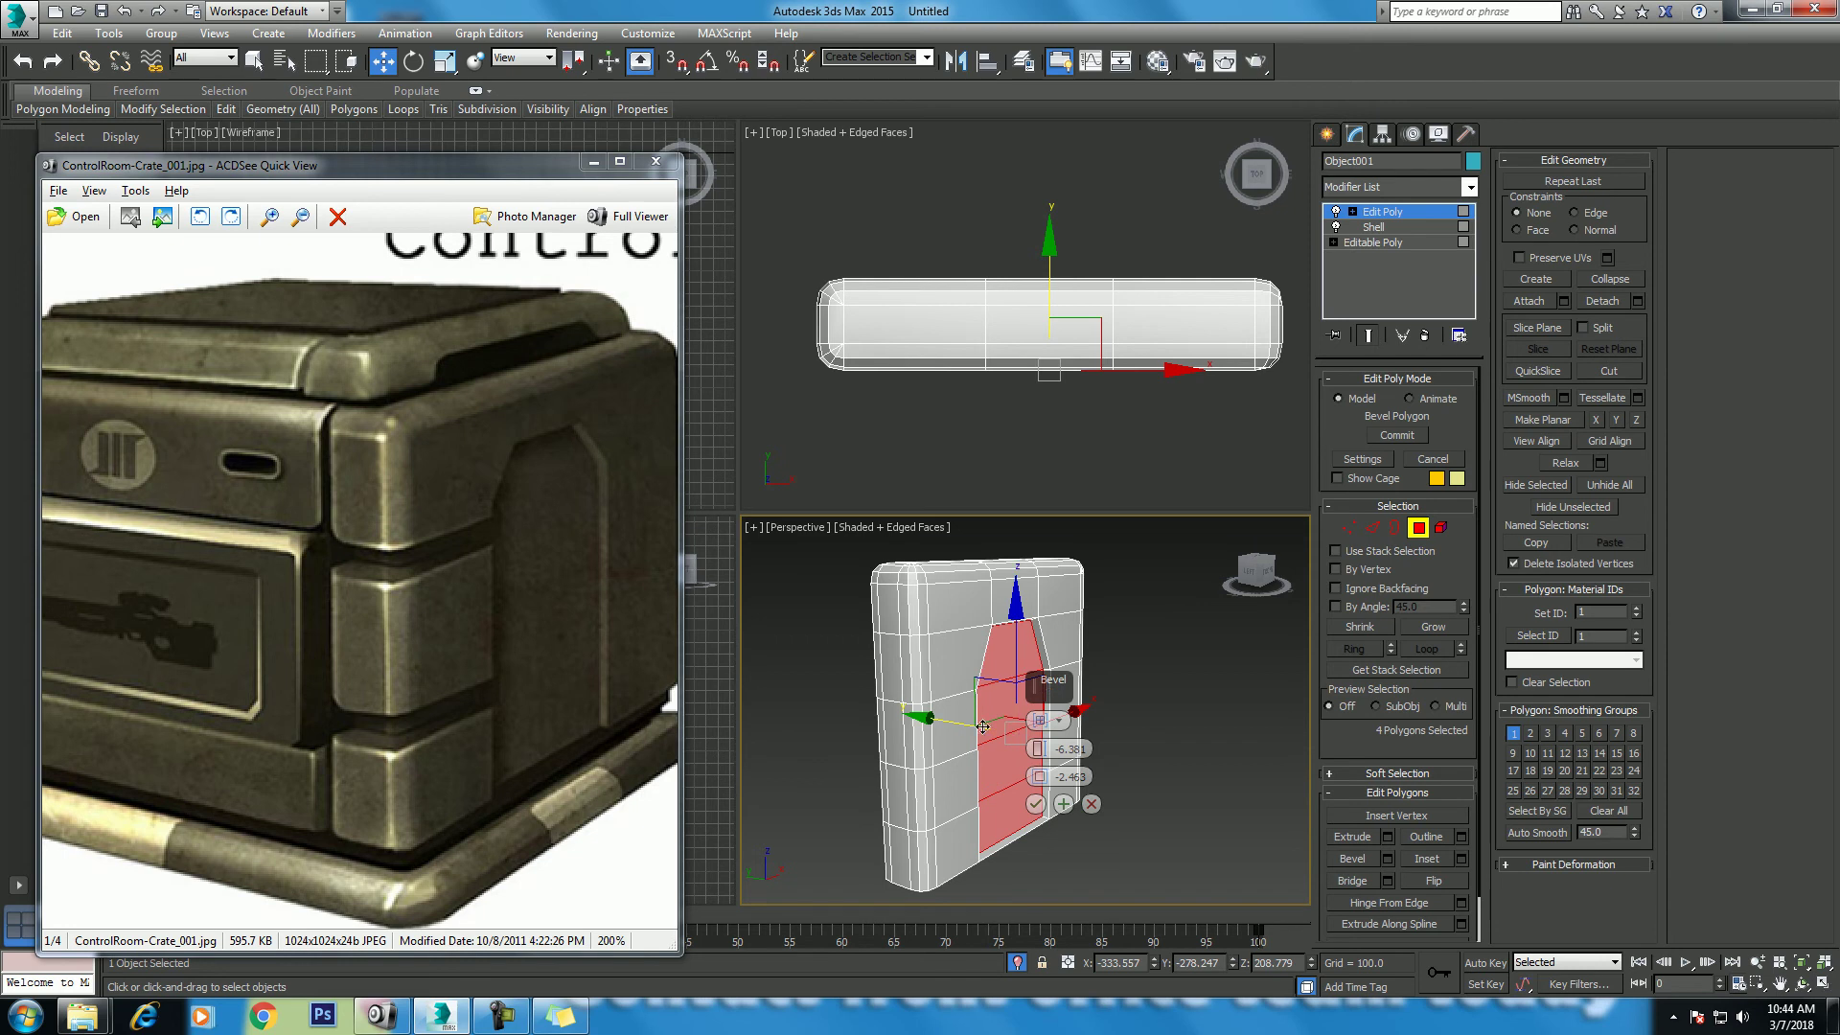
pyautogui.click(1036, 804)
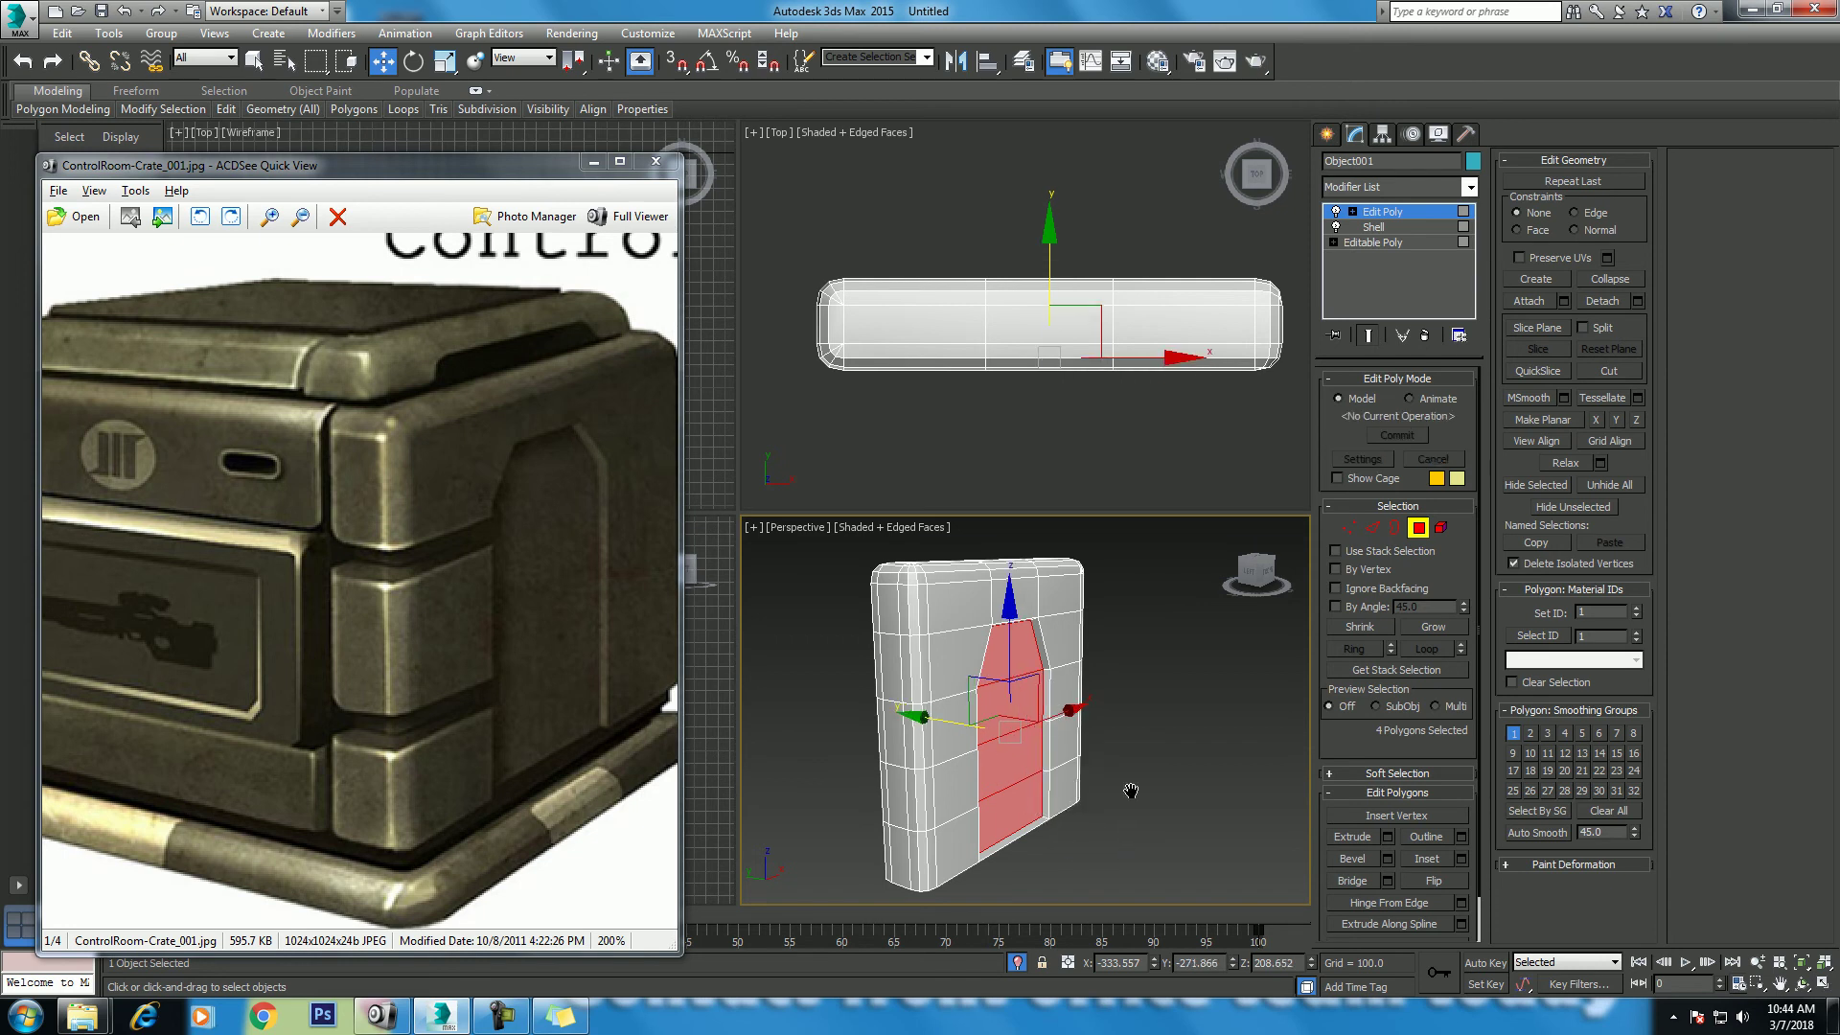
# Step: Maximize the Perspective view and delete the panel's bottom polygons
pyautogui.scroll(5, 1013, 757)
pyautogui.scroll(3, 1012, 749)
pyautogui.hotkey('alt', 'w')
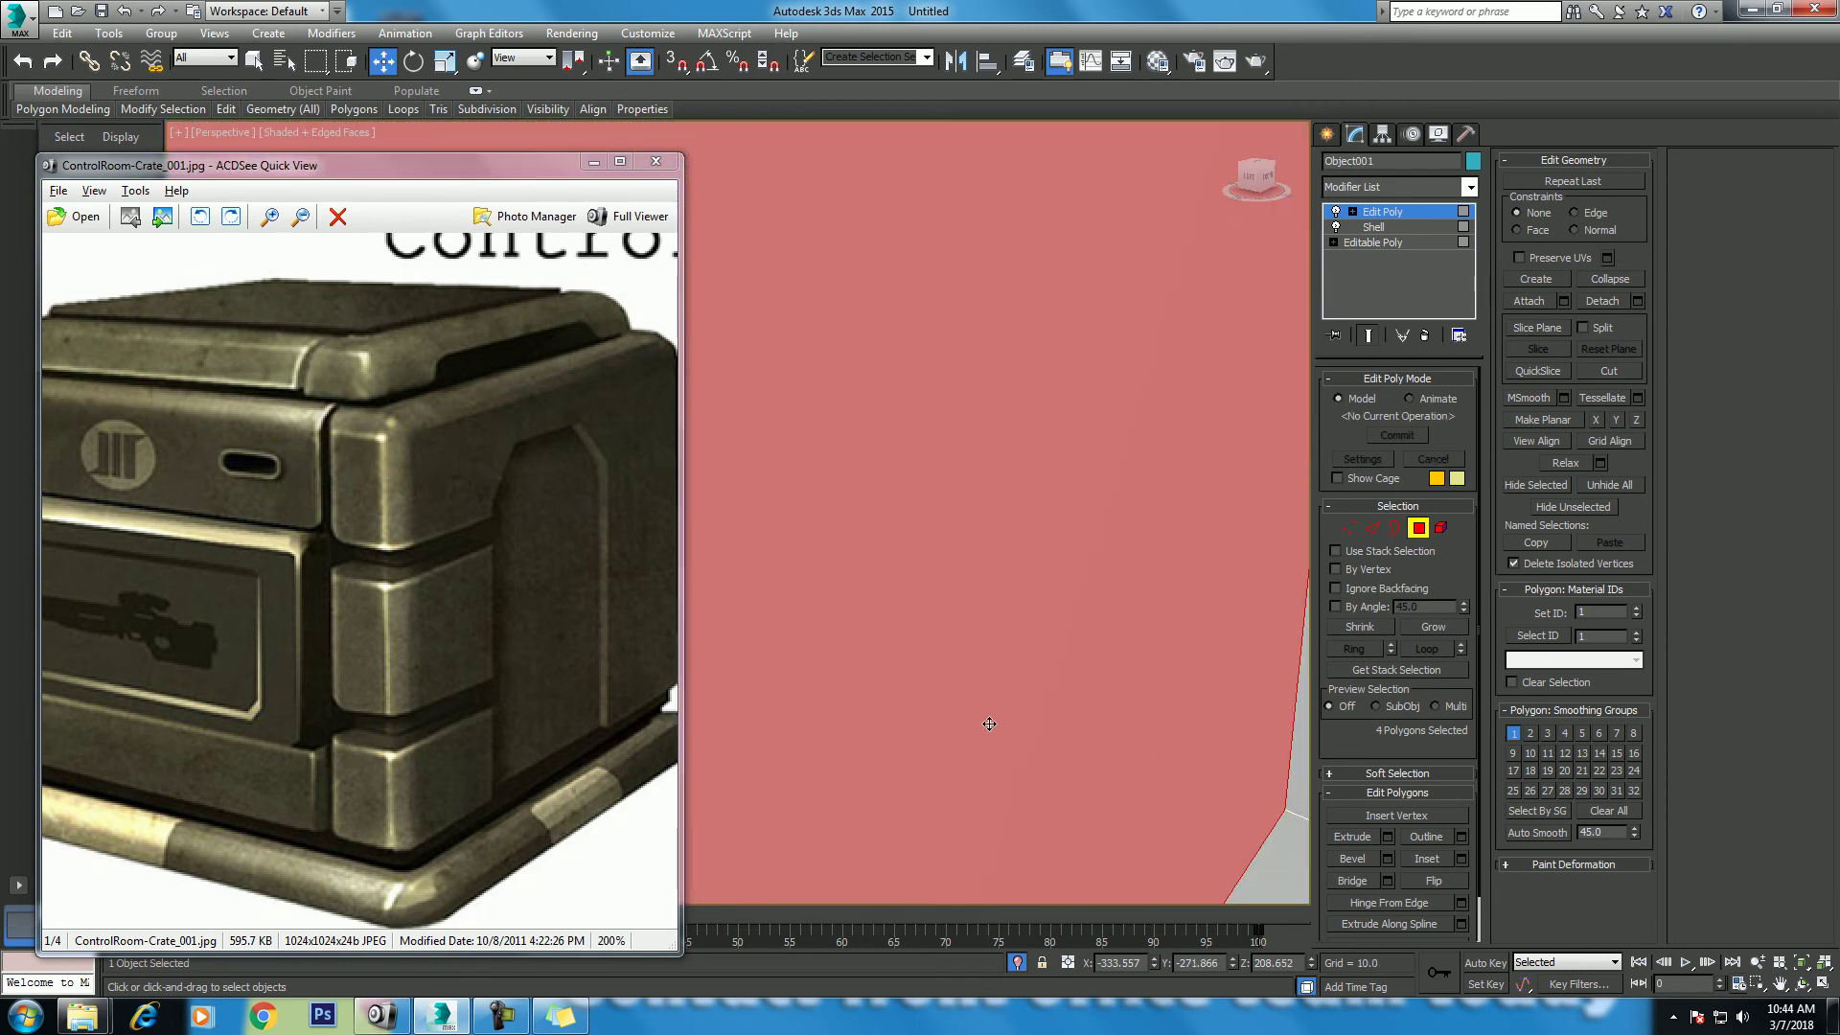
pyautogui.scroll(-2, 1071, 722)
pyautogui.scroll(-3, 1071, 722)
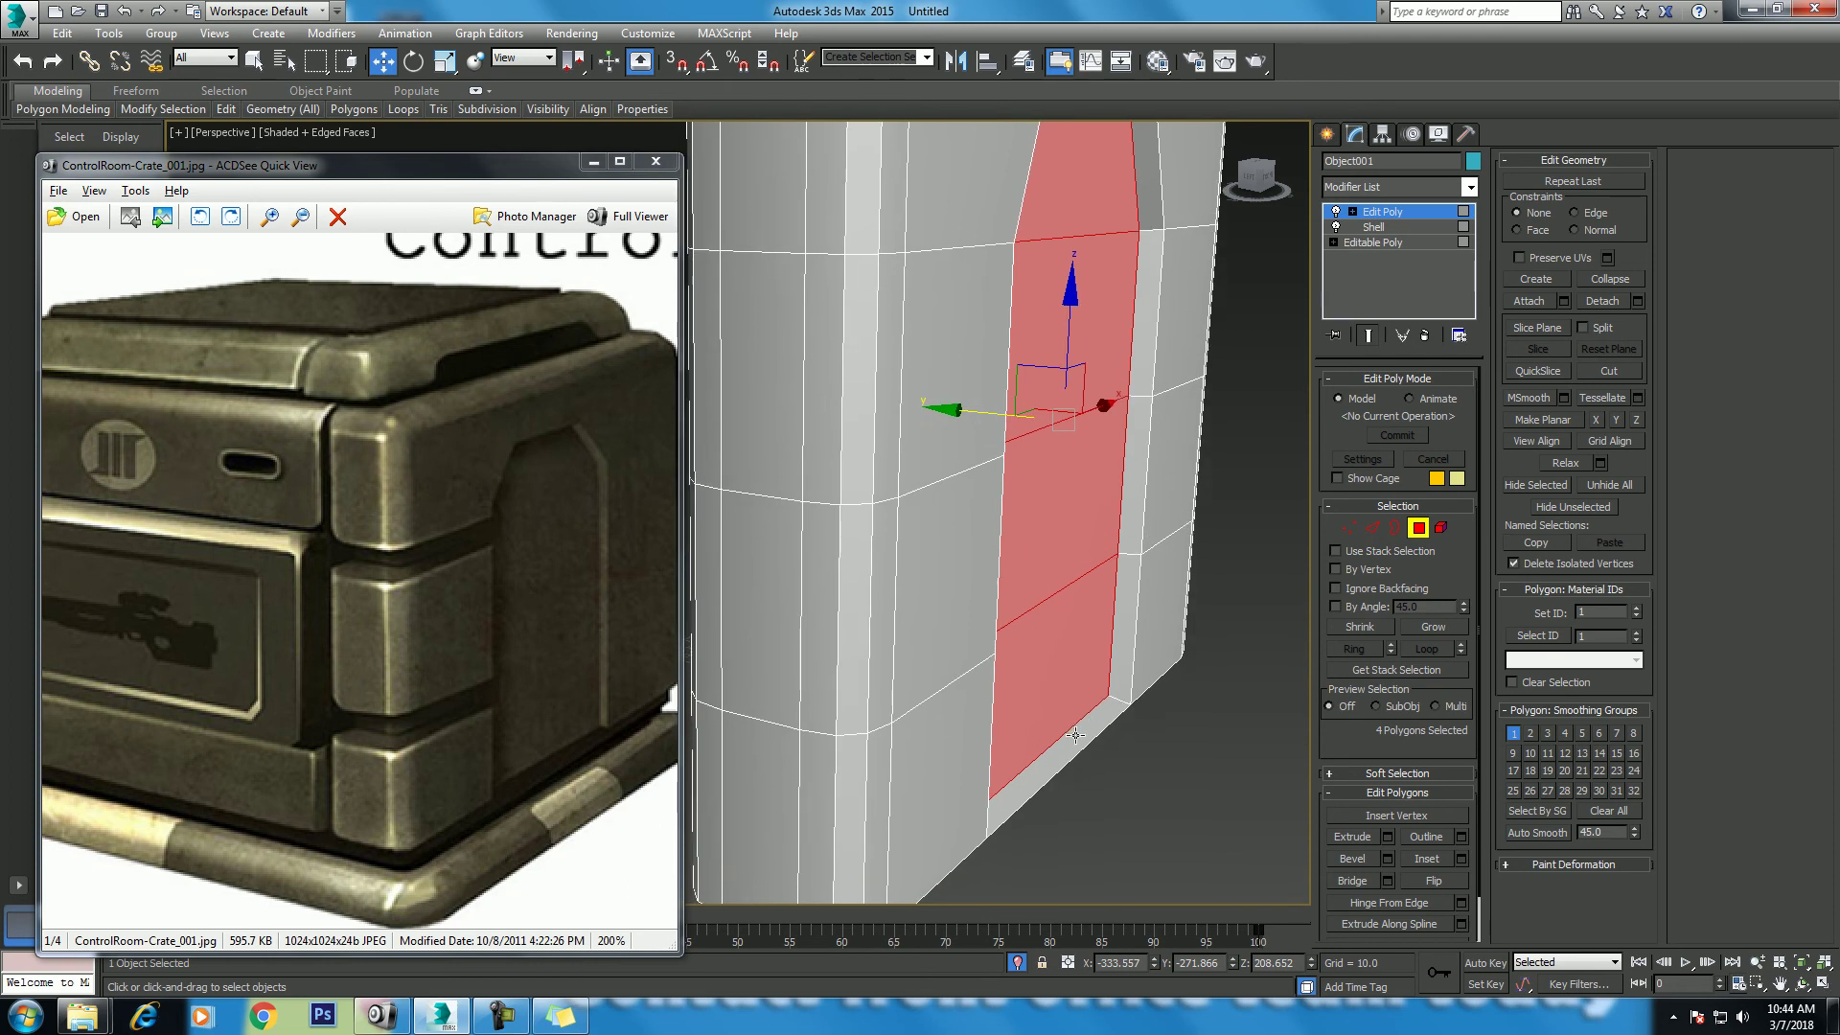
pyautogui.click(1075, 735)
pyautogui.hotkey('ctrl', 'r')
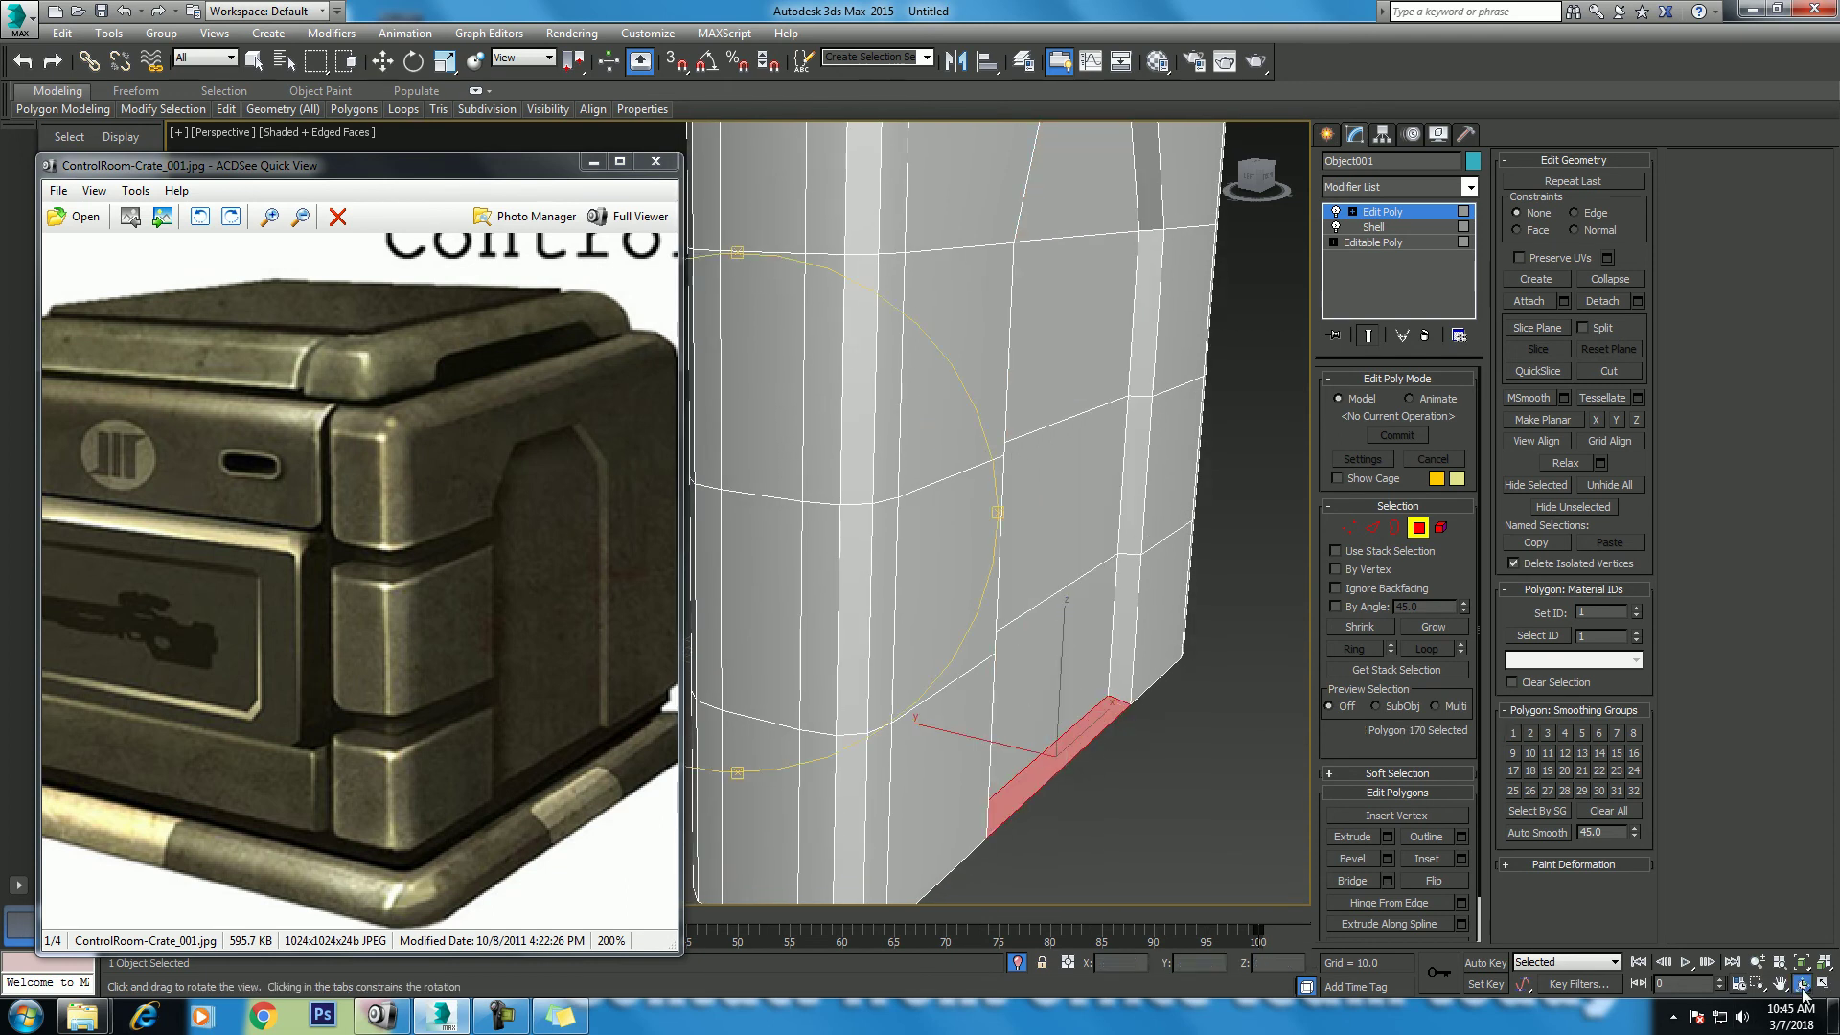
pyautogui.moveTo(898, 603)
pyautogui.mouseDown()
pyautogui.moveTo(875, 528)
pyautogui.moveTo(920, 613)
pyautogui.mouseUp()
pyautogui.press('Escape')
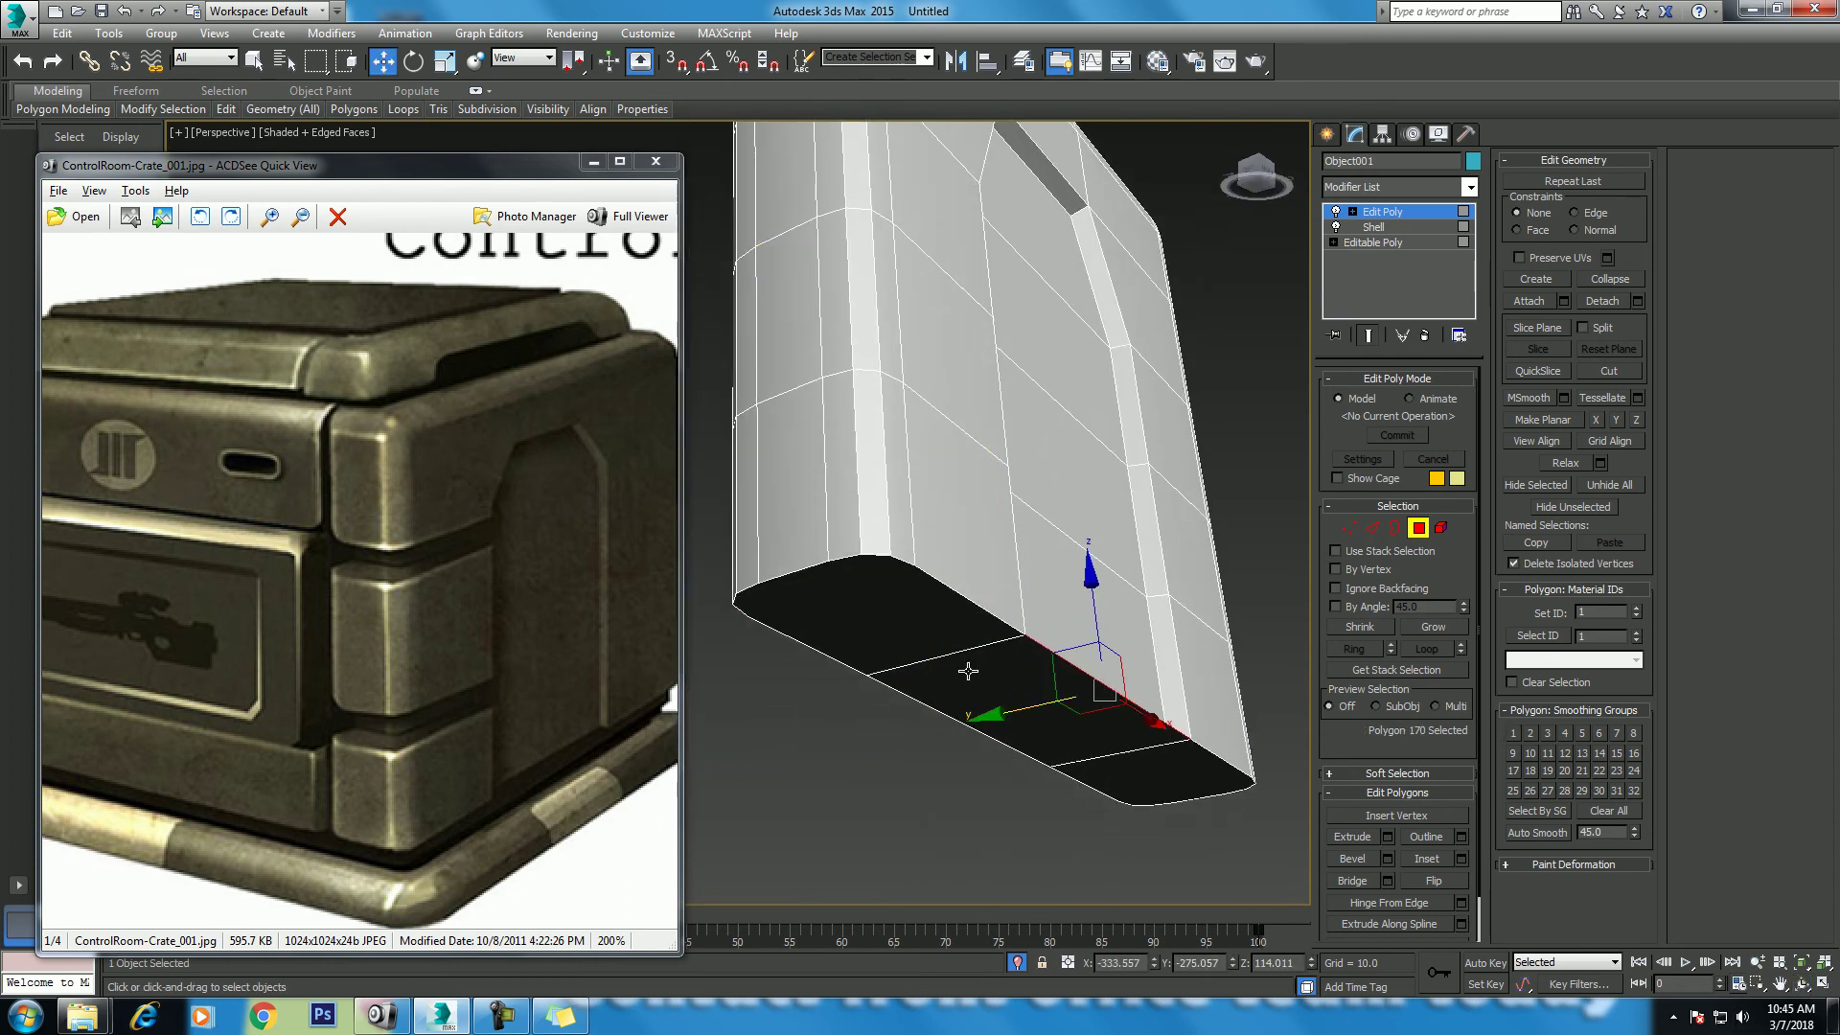
pyautogui.keyDown('ctrl'); pyautogui.click(1034, 670); pyautogui.keyUp('ctrl')
pyautogui.keyDown('ctrl'); pyautogui.click(910, 623); pyautogui.keyUp('ctrl')
pyautogui.keyDown('ctrl'); pyautogui.click(1177, 775); pyautogui.keyUp('ctrl')
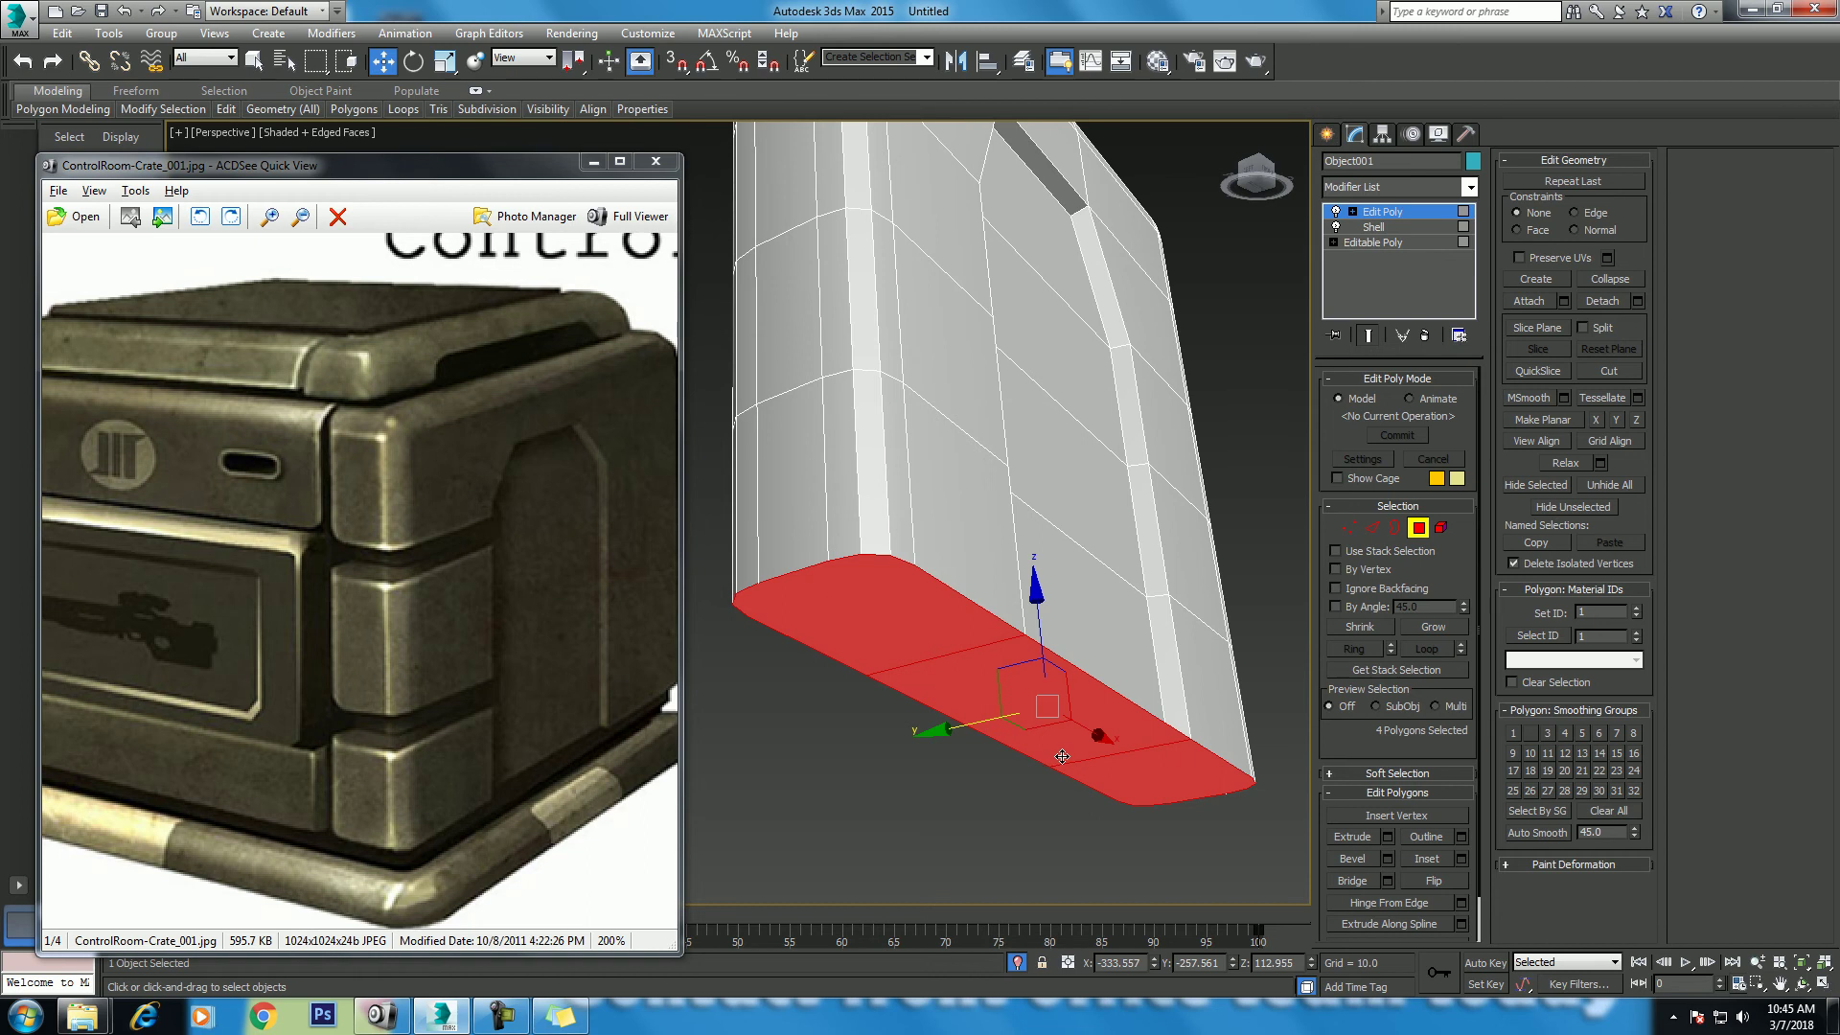
pyautogui.press('Delete')
# Step: Orbit back to a front view of the panel and recentre it
pyautogui.hotkey('ctrl', 'r')
pyautogui.moveTo(877, 475)
pyautogui.mouseDown()
pyautogui.moveTo(846, 526)
pyautogui.moveTo(917, 579)
pyautogui.mouseUp()
pyautogui.scroll(-5, 847, 516)
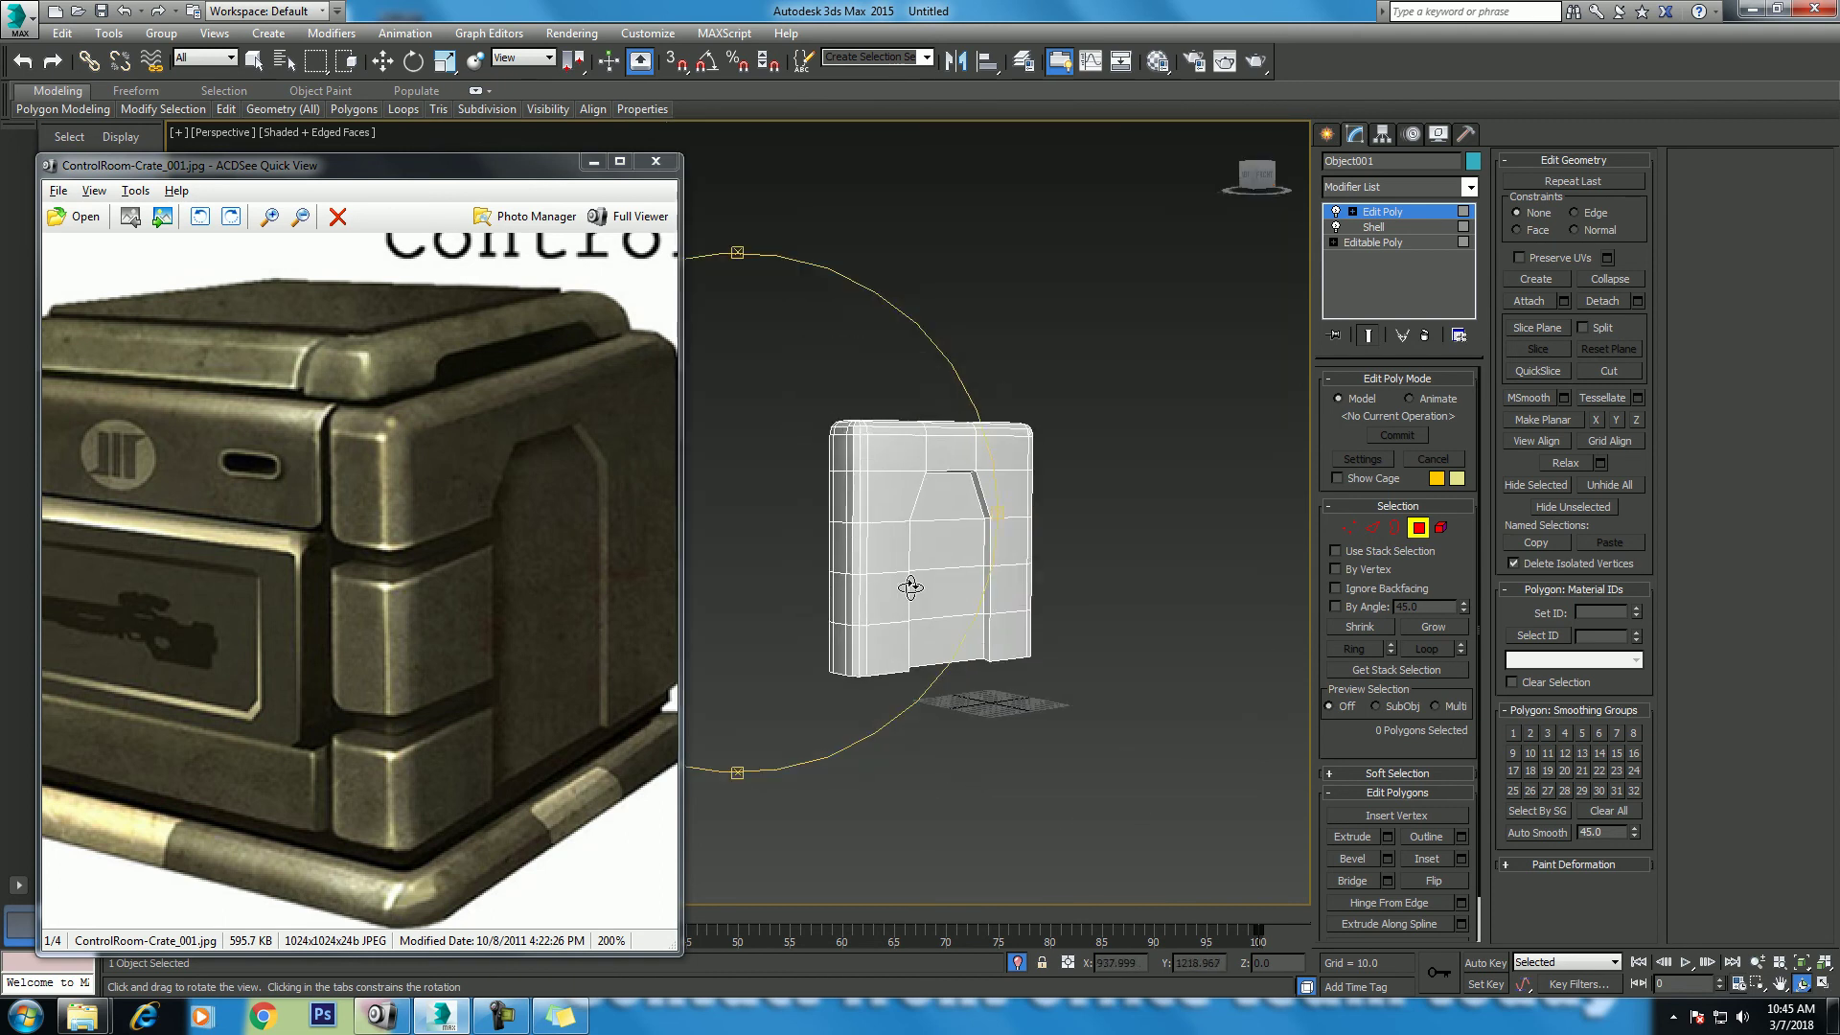
pyautogui.rightClick(918, 579)
pyautogui.moveTo(918, 579); pyautogui.dragTo(935, 586, button='middle')
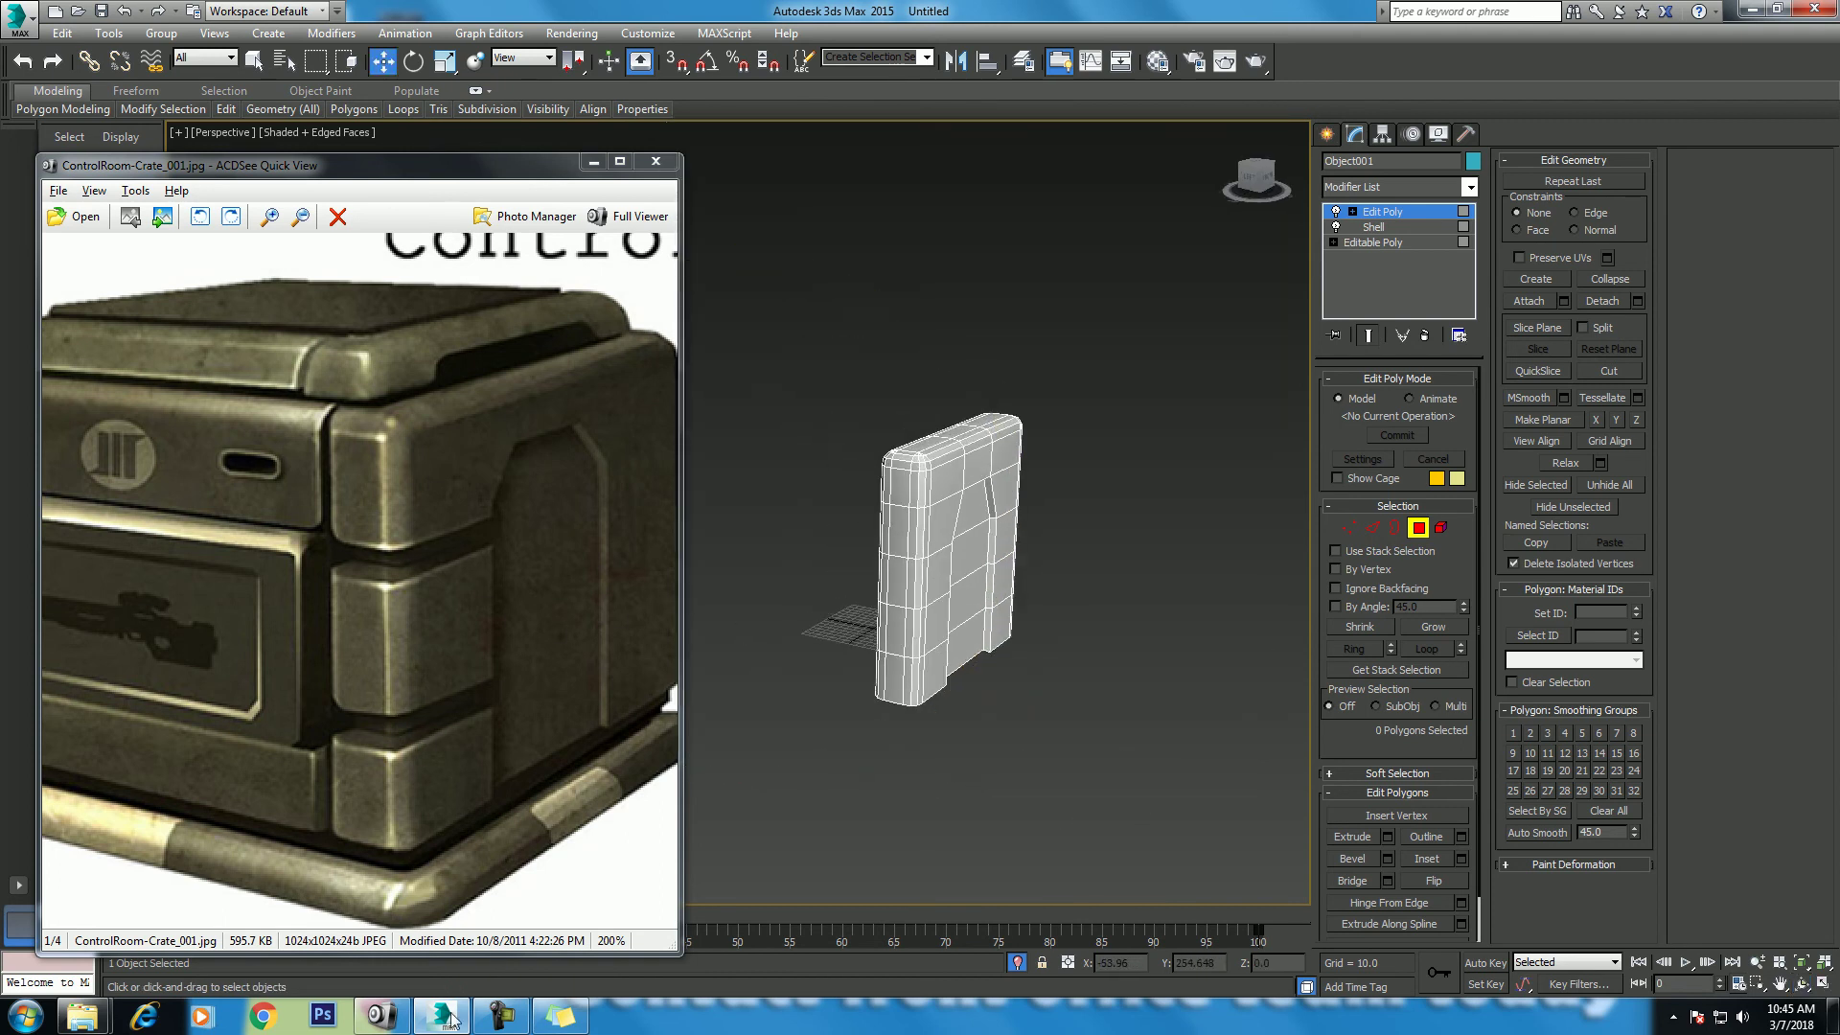
# Step: Remove the panel's horizontal middle edge loop, then bring up the shortcut sticky note
pyautogui.click(501, 1016)
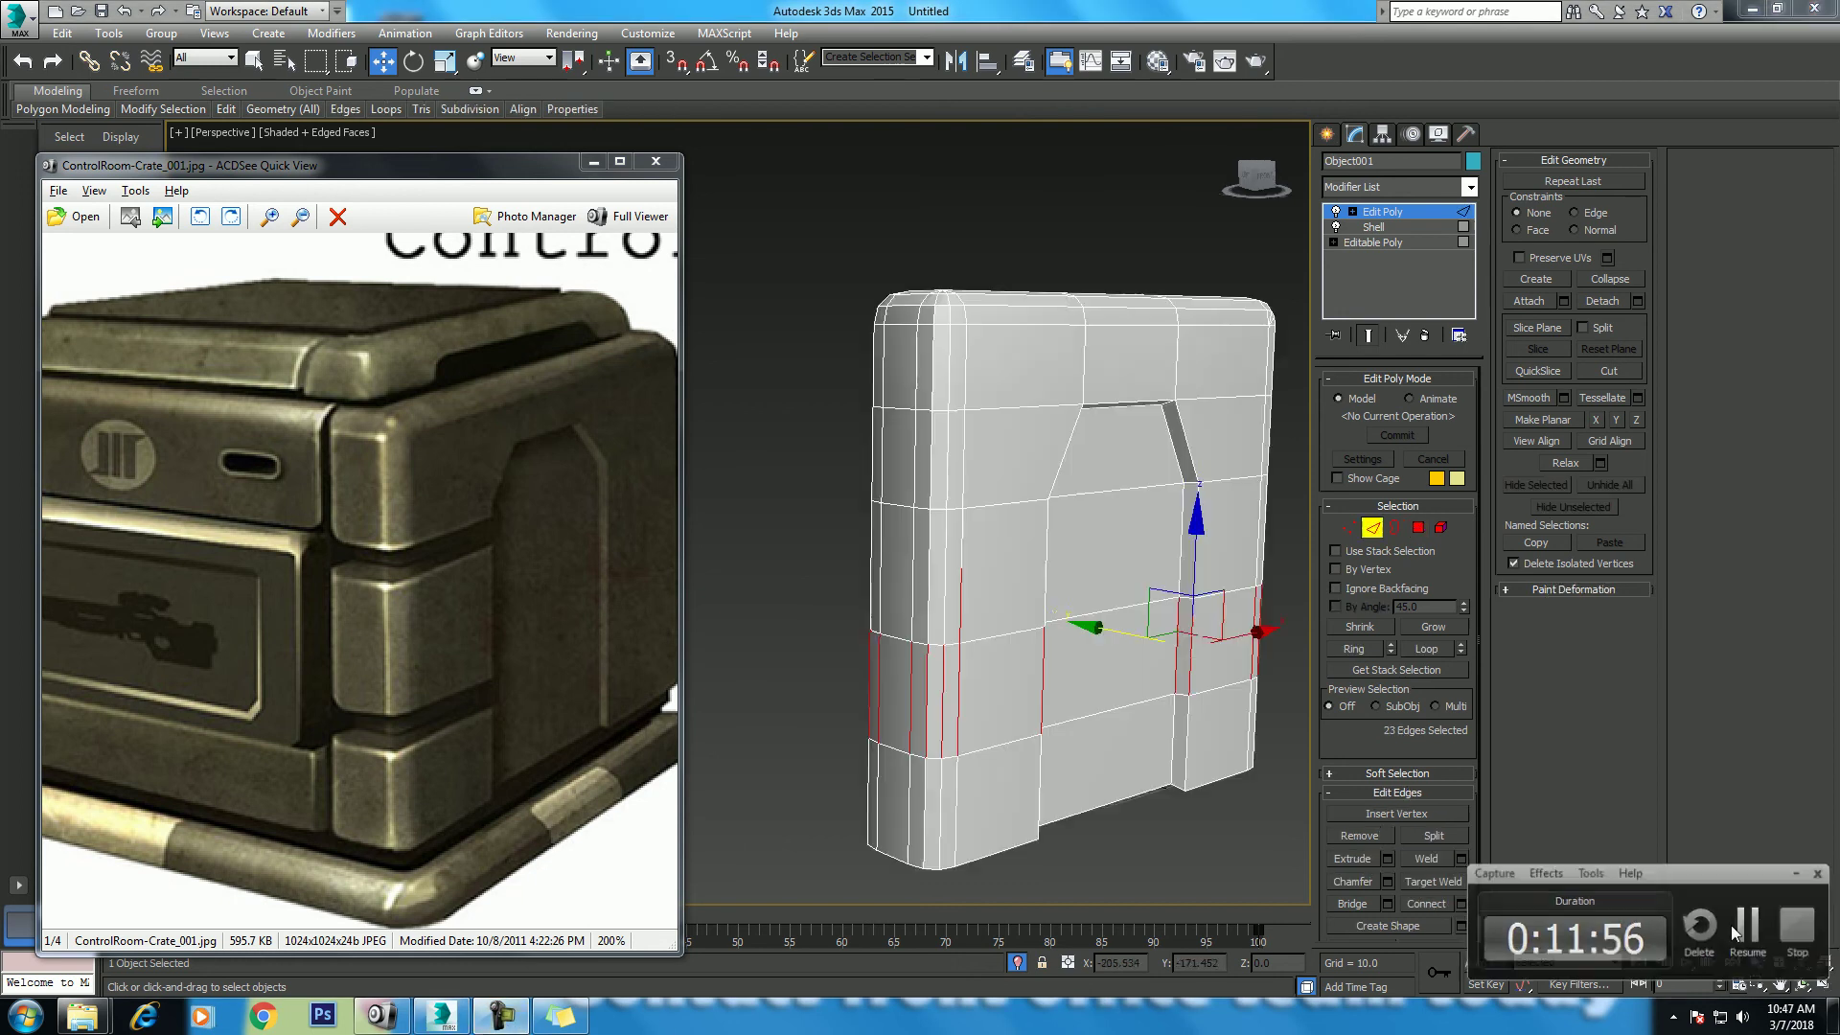
pyautogui.click(981, 582)
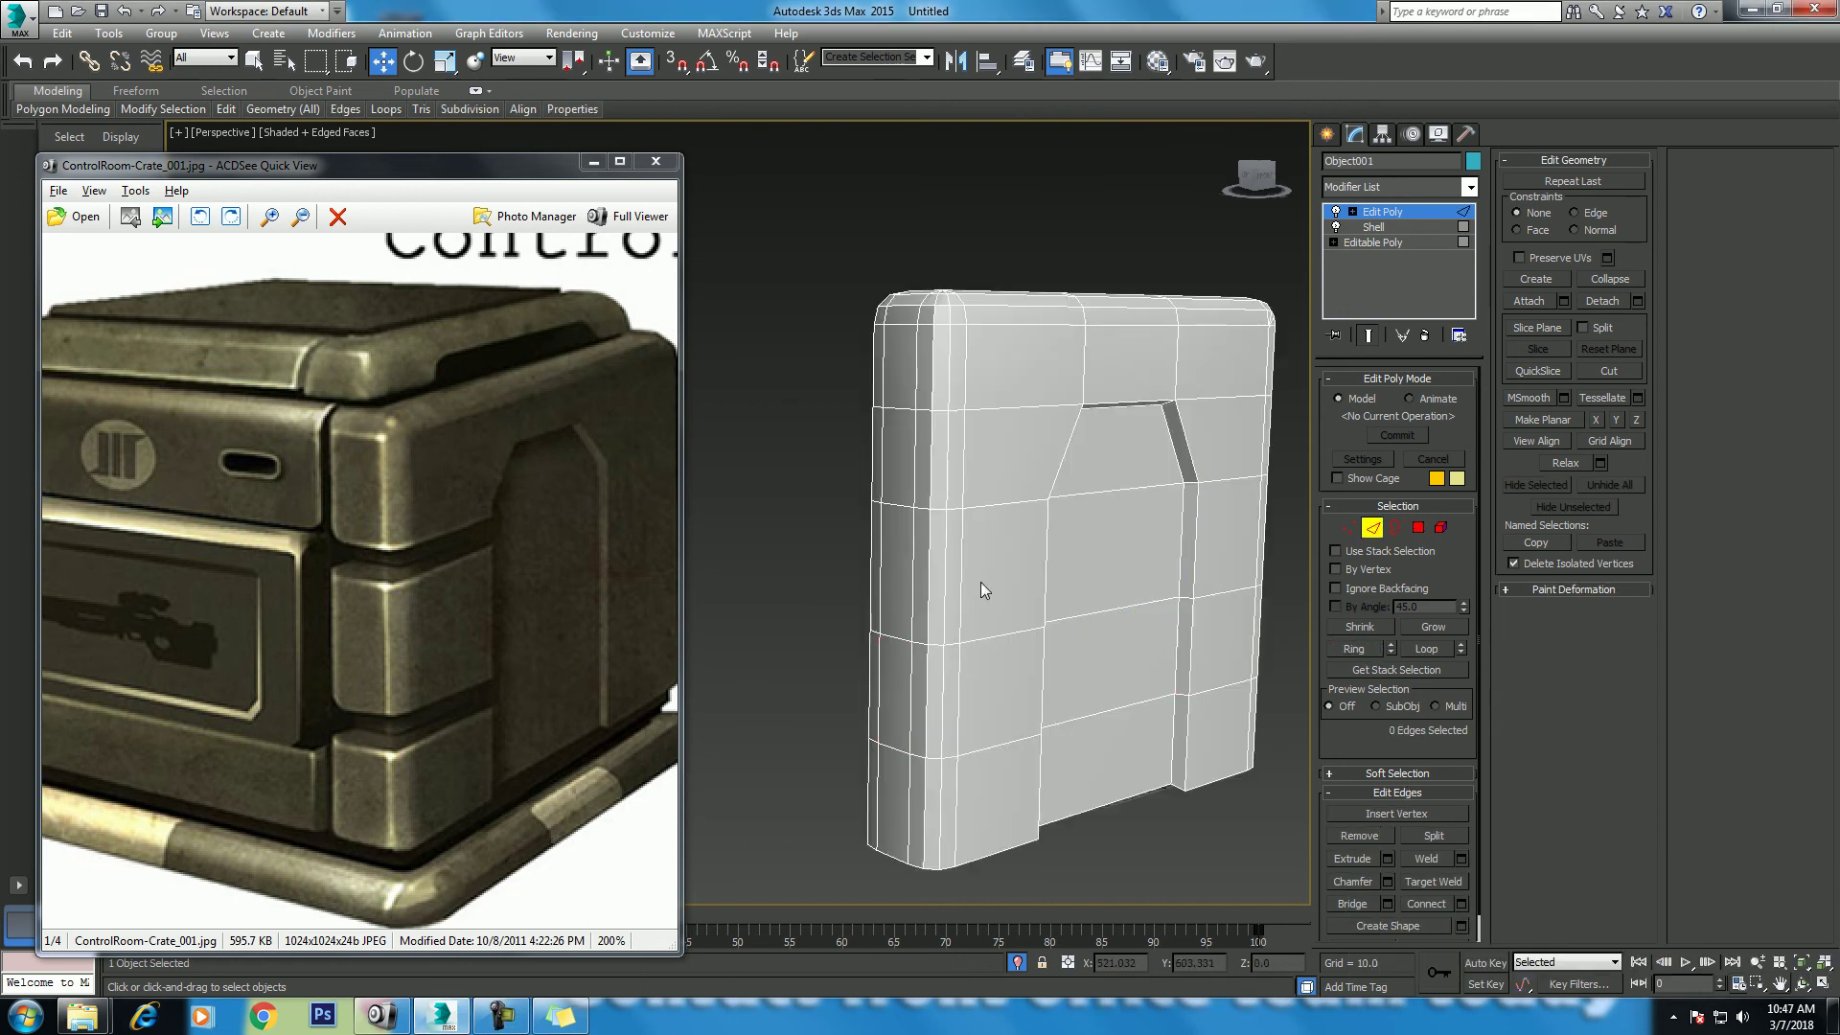
pyautogui.click(1349, 529)
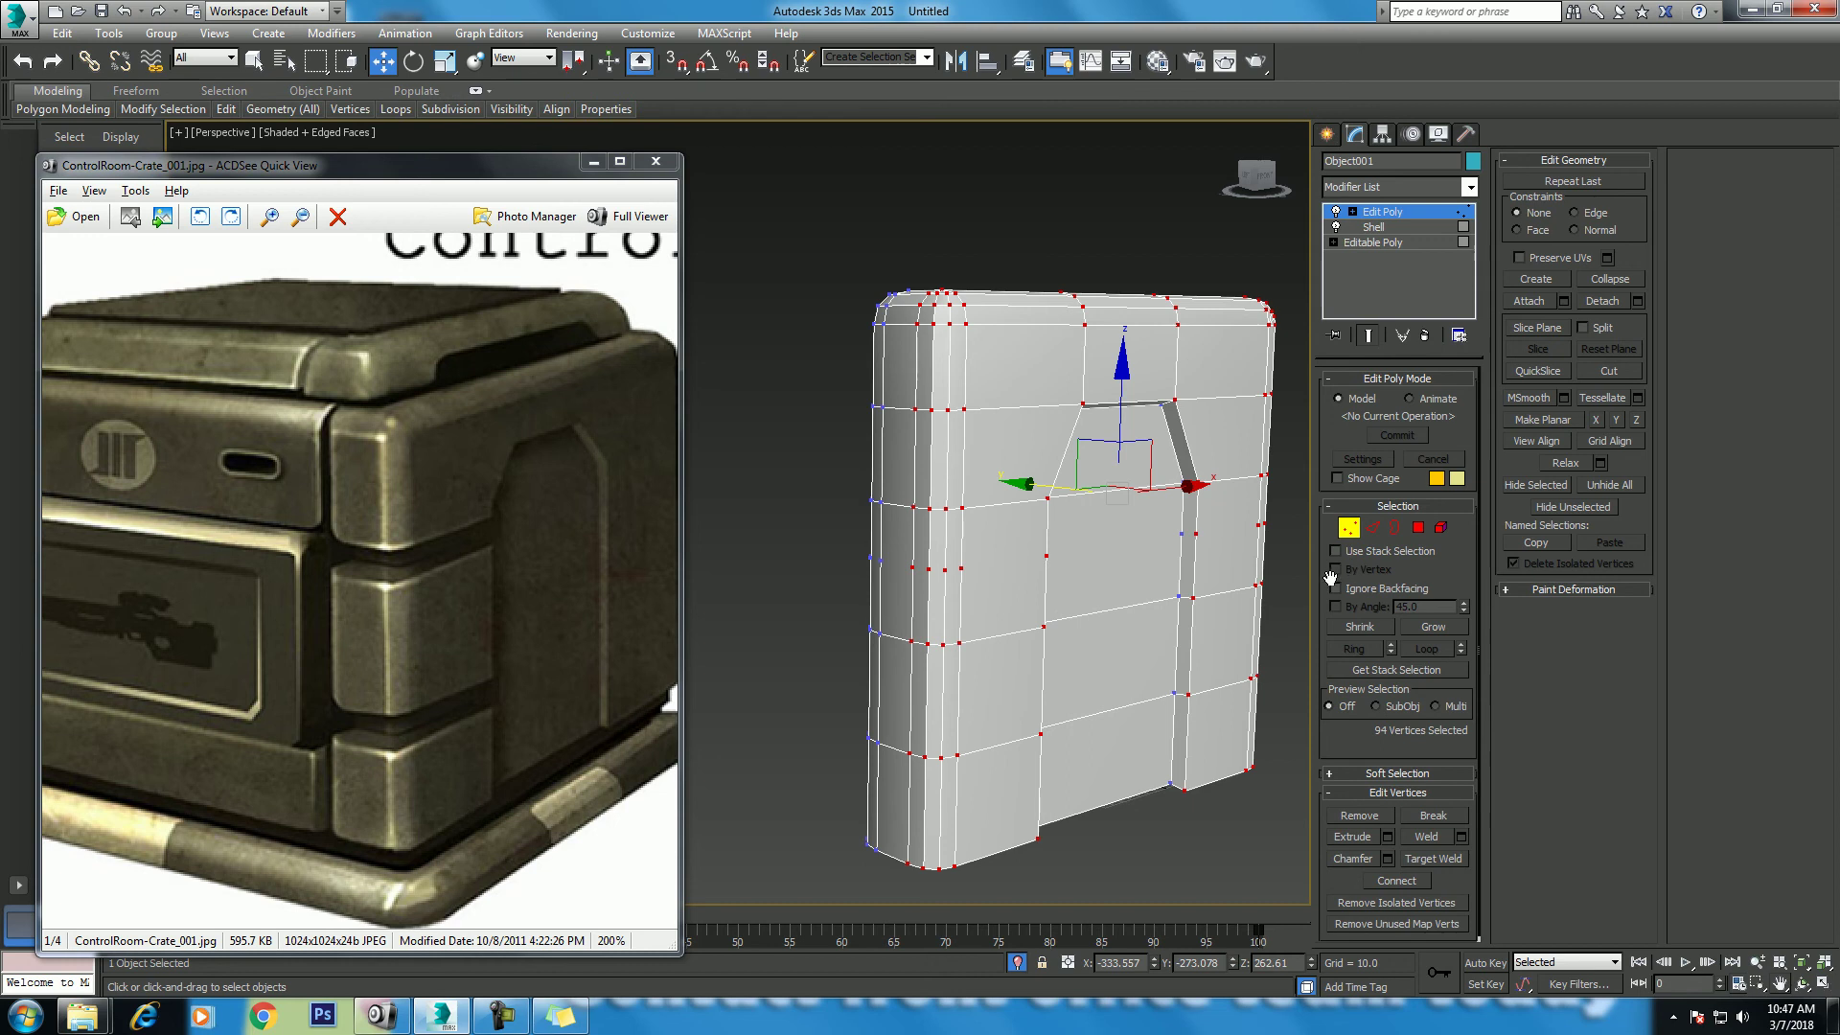
pyautogui.moveTo(1180, 615); pyautogui.dragTo(1136, 626, button='middle')
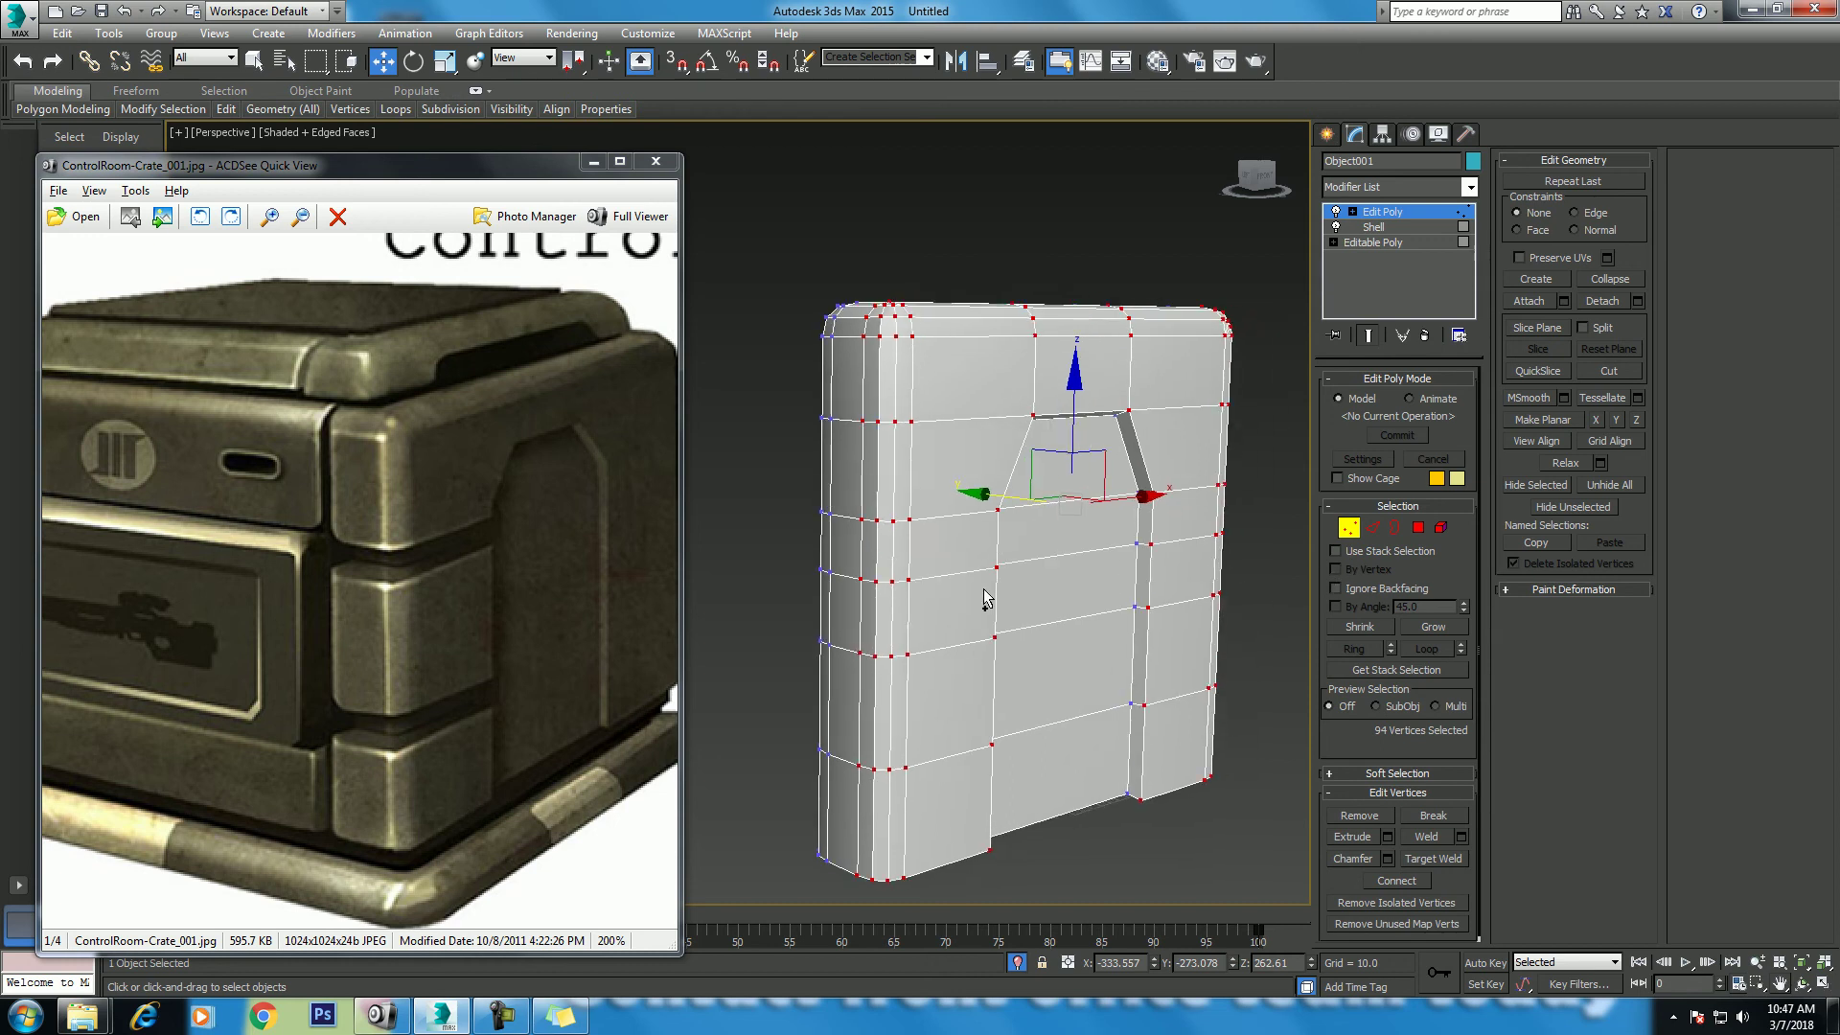
pyautogui.click(1372, 528)
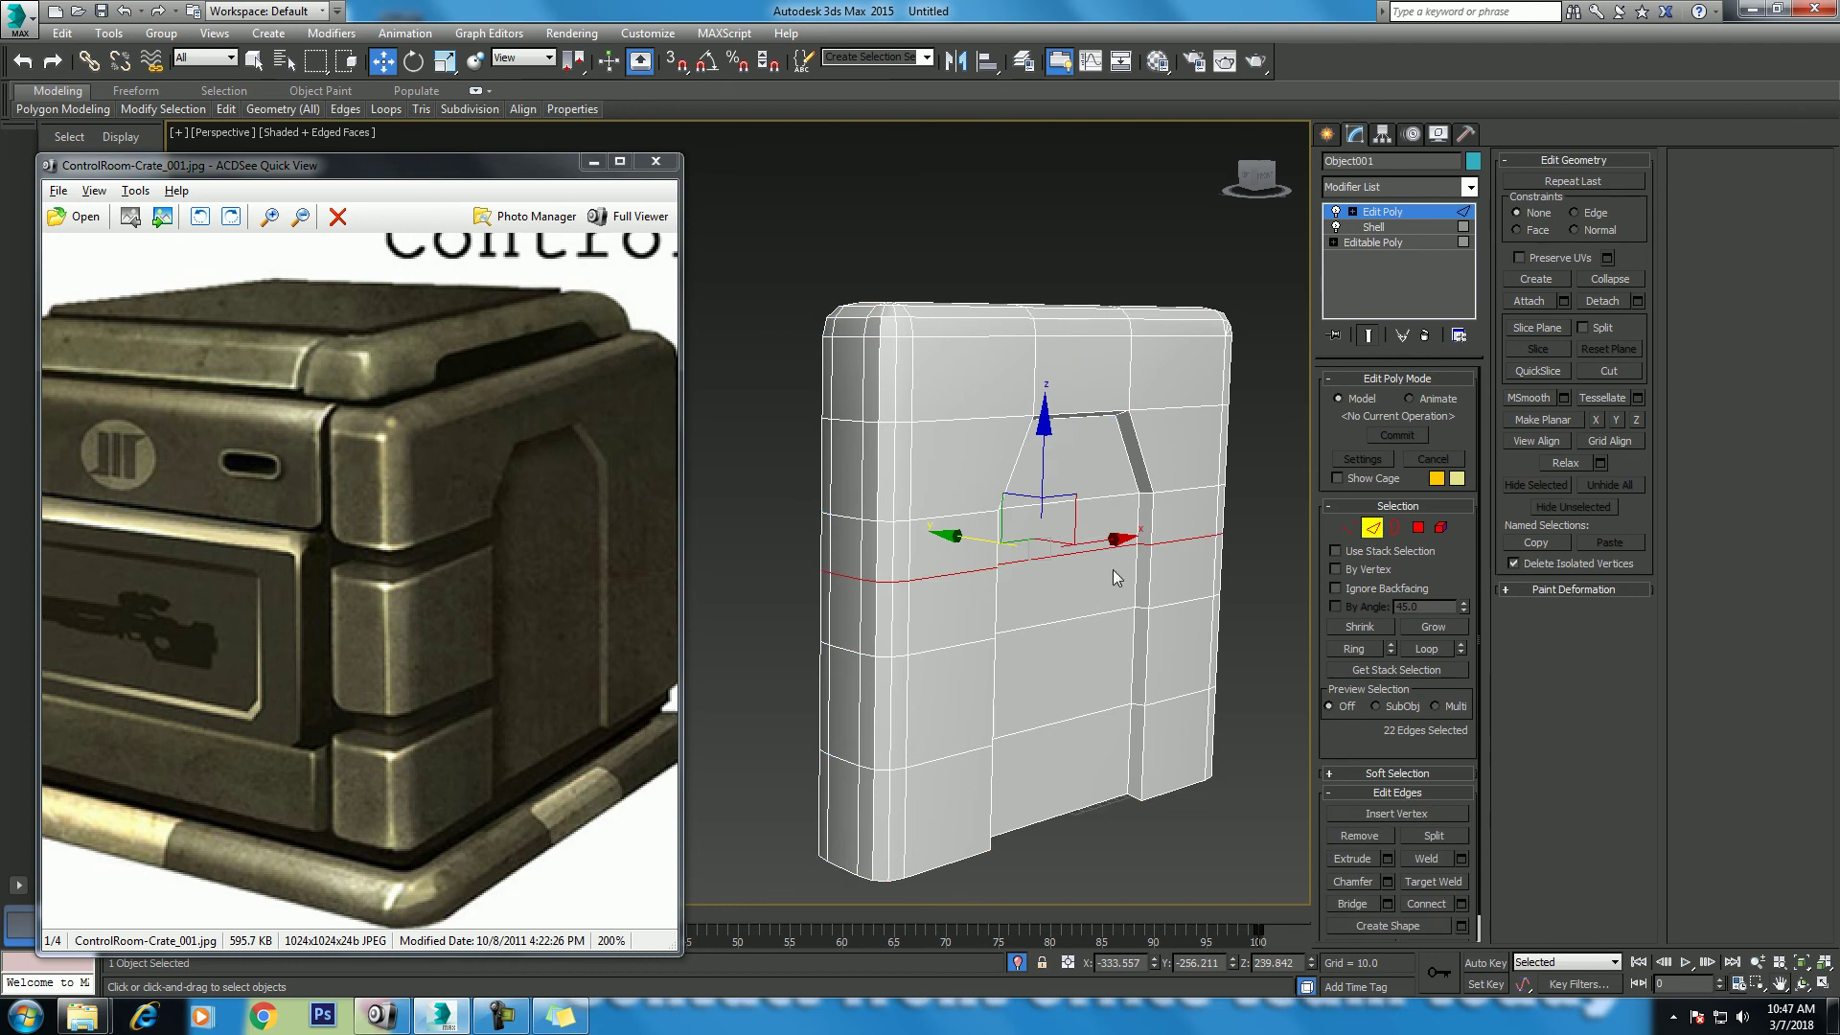
pyautogui.rightClick(1090, 521)
pyautogui.click(1053, 565)
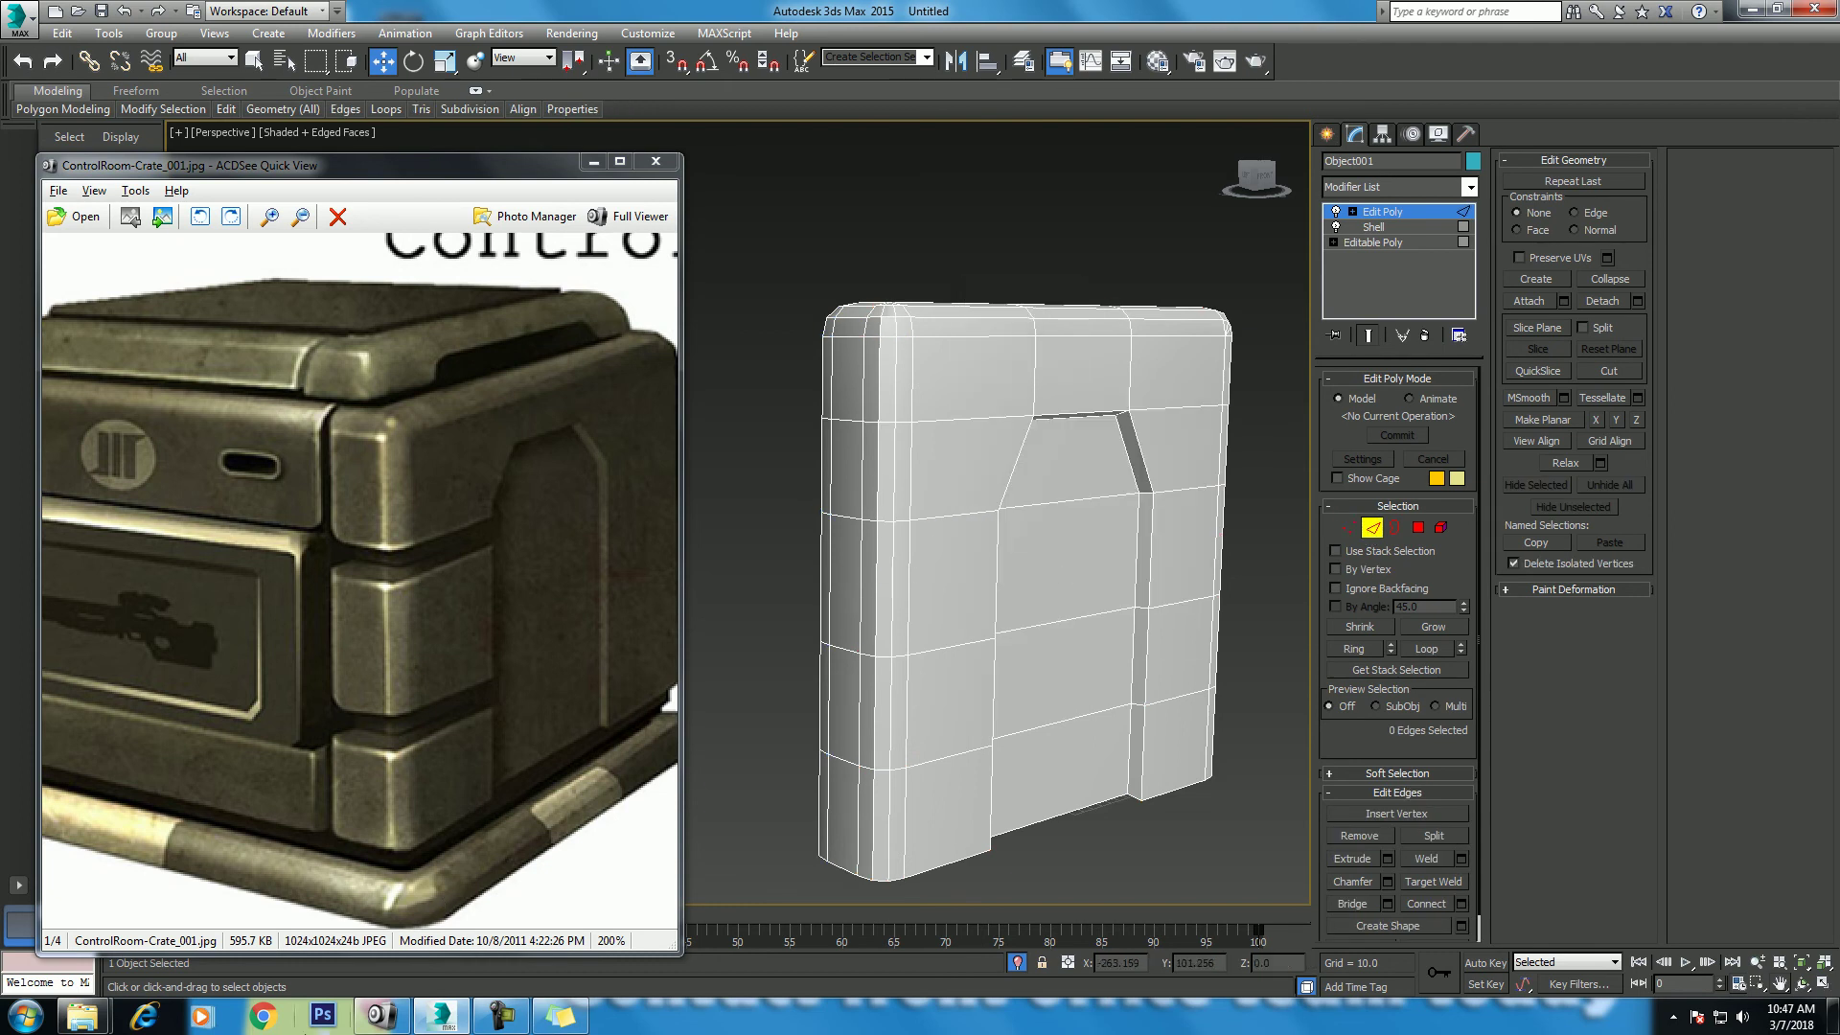
pyautogui.click(560, 1015)
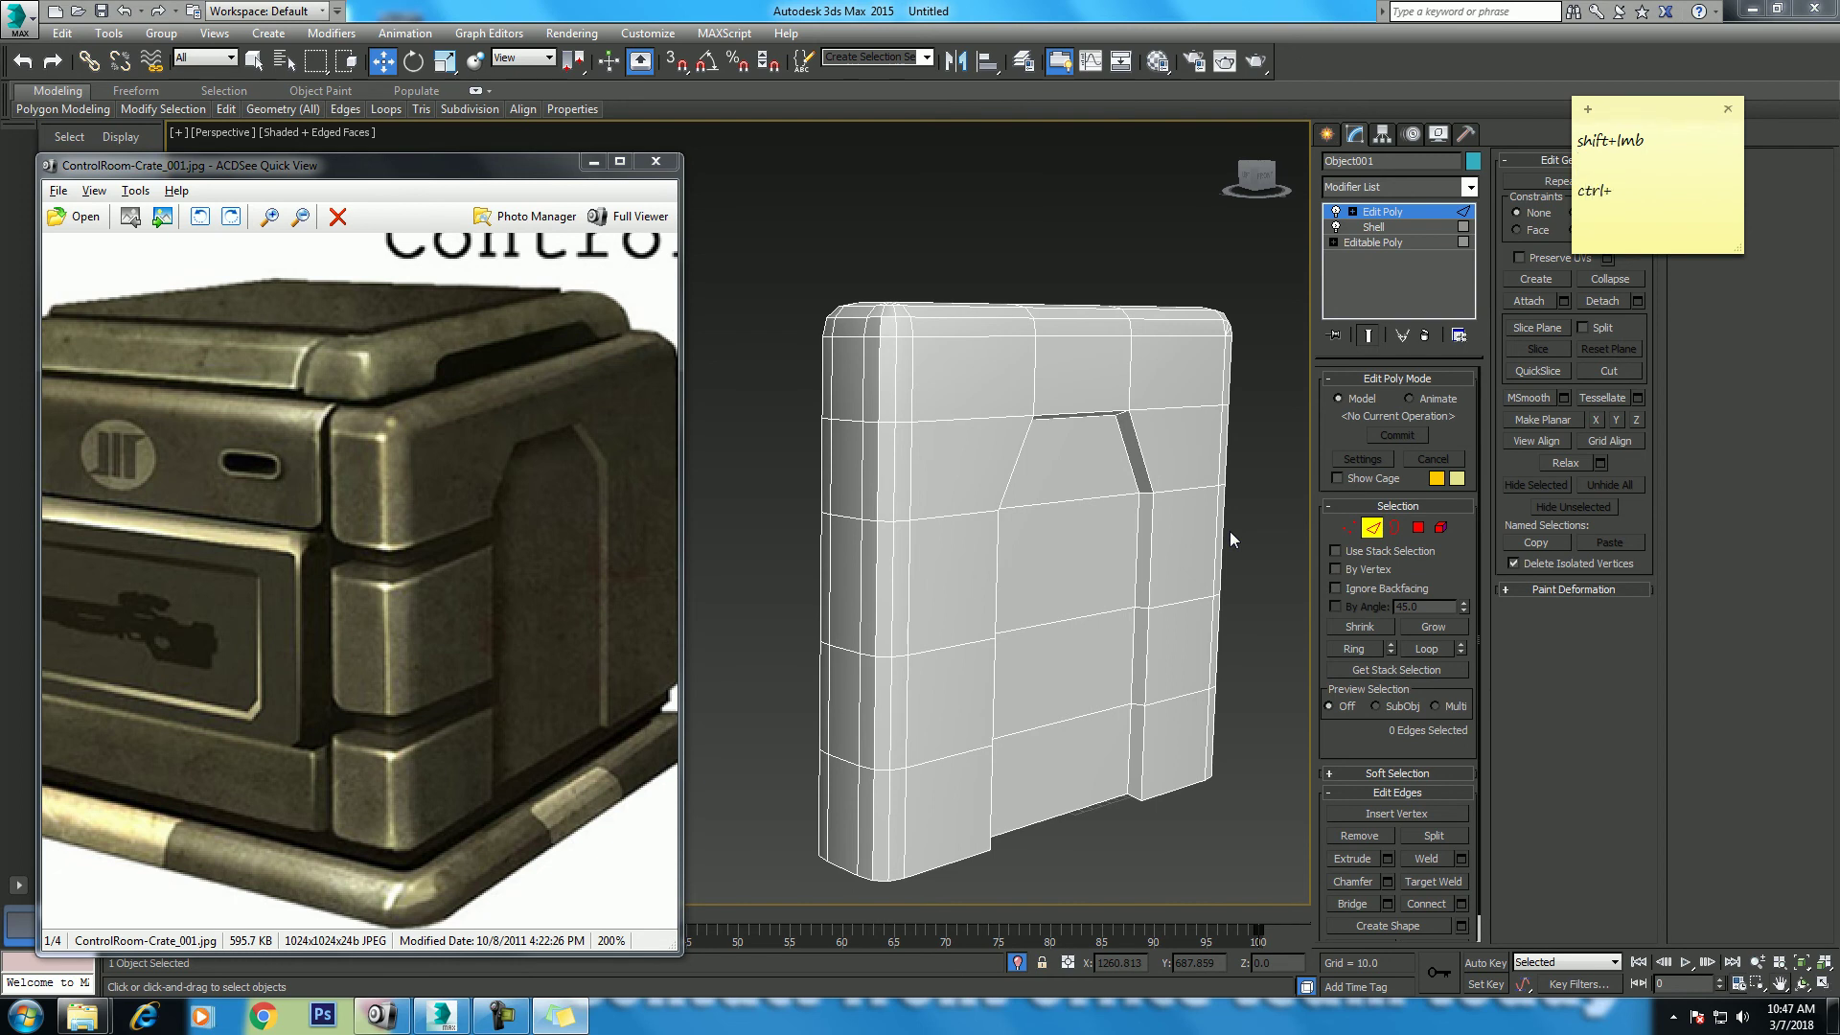
# Step: Add 'move' and 'ctrl_backspace' reminders to the sticky note while toggling edge and vertex modes
pyautogui.write('move')
pyautogui.click(1005, 658)
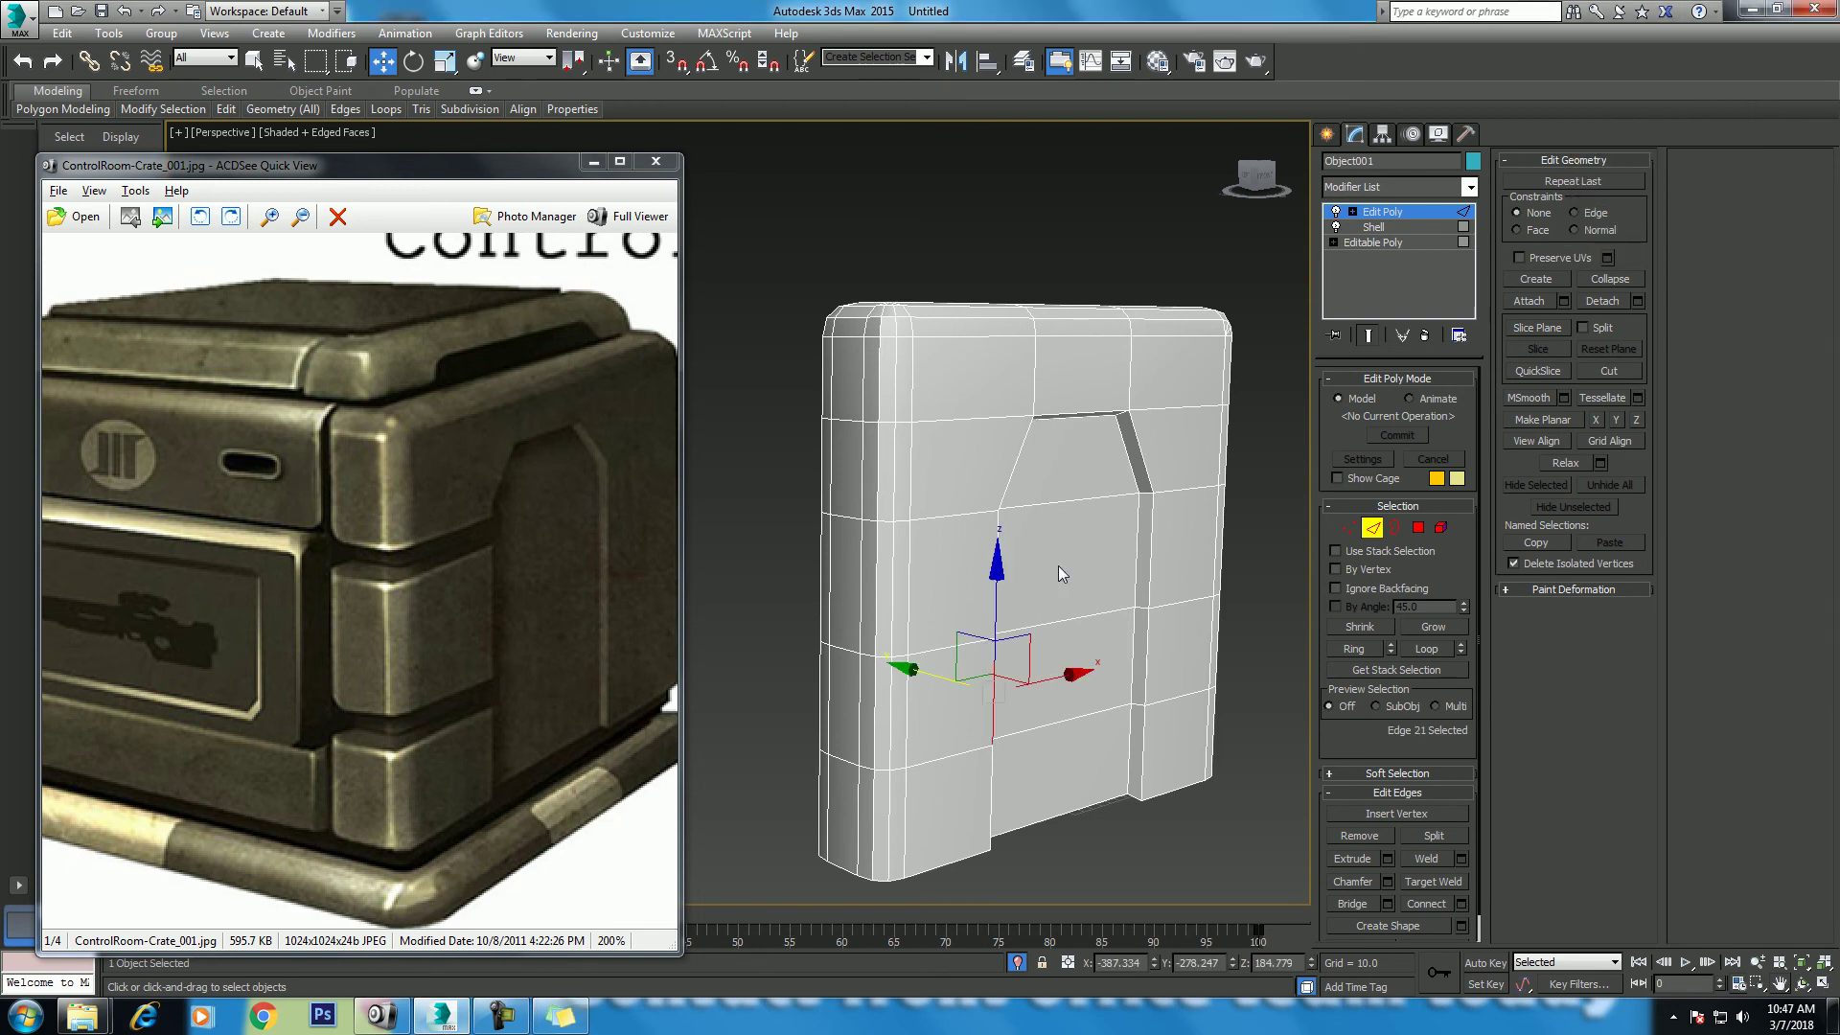
pyautogui.click(1156, 533)
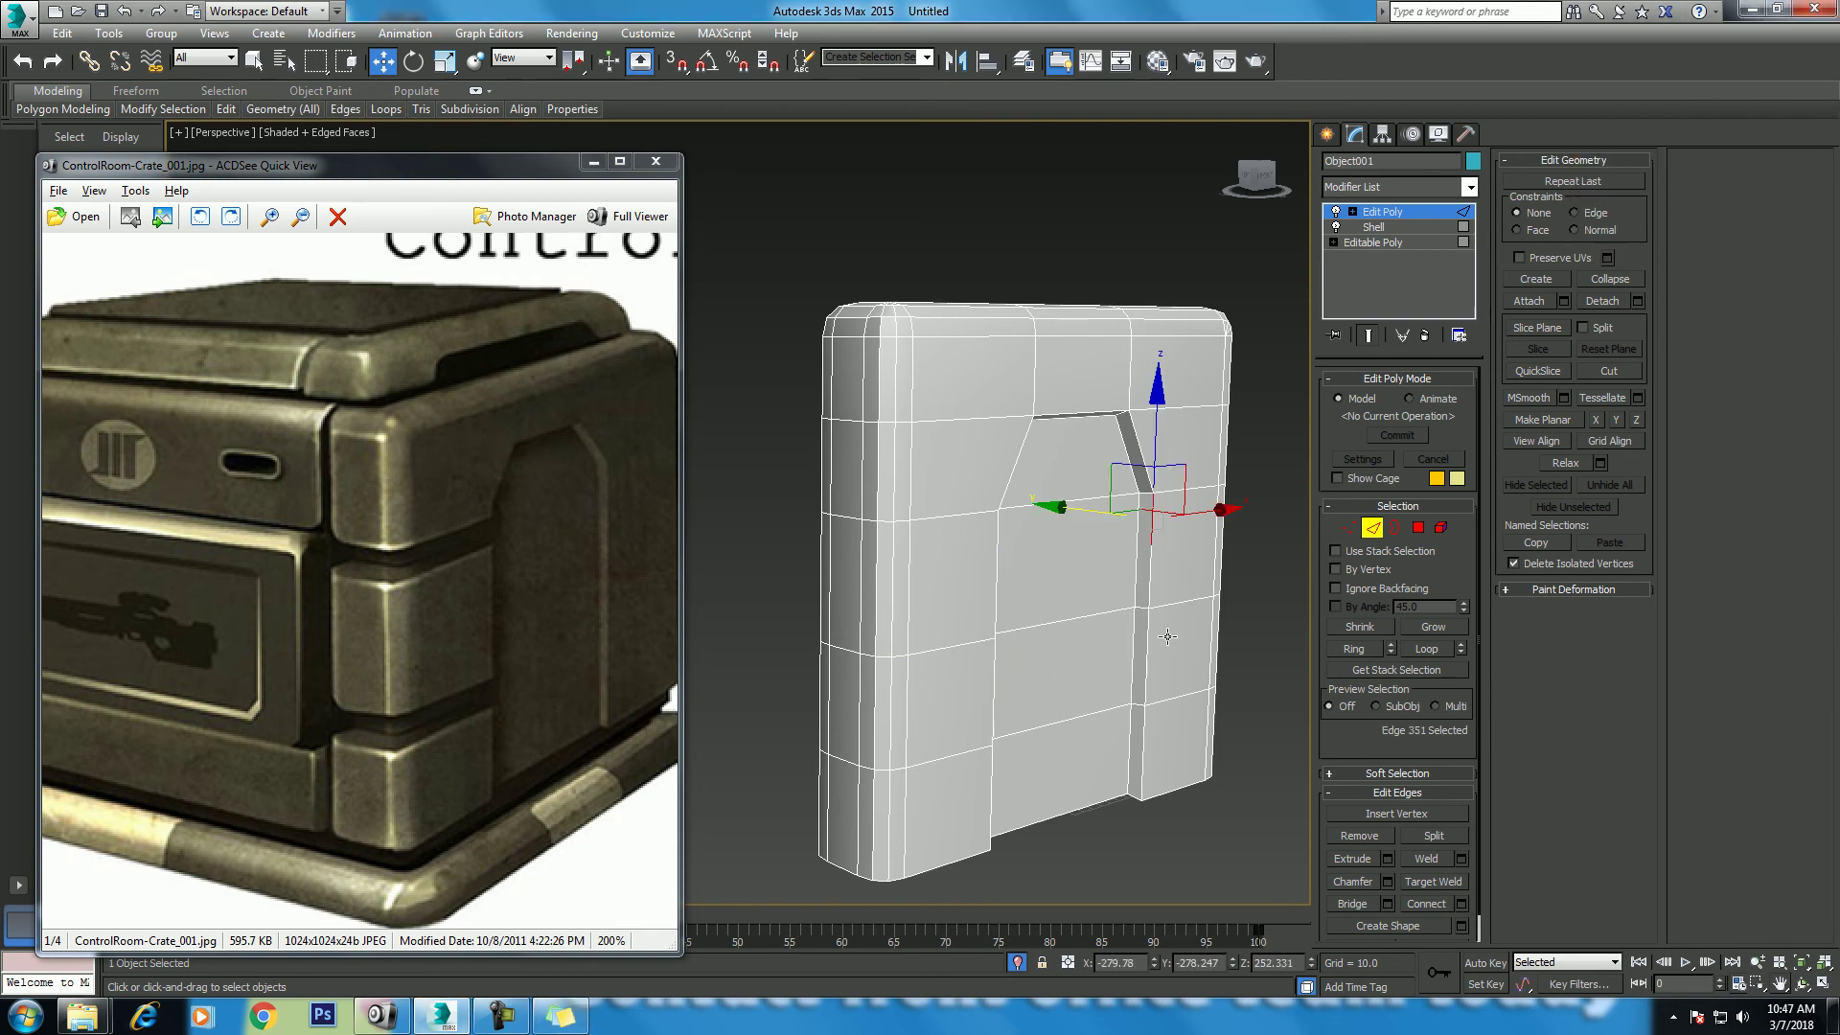
pyautogui.click(1348, 528)
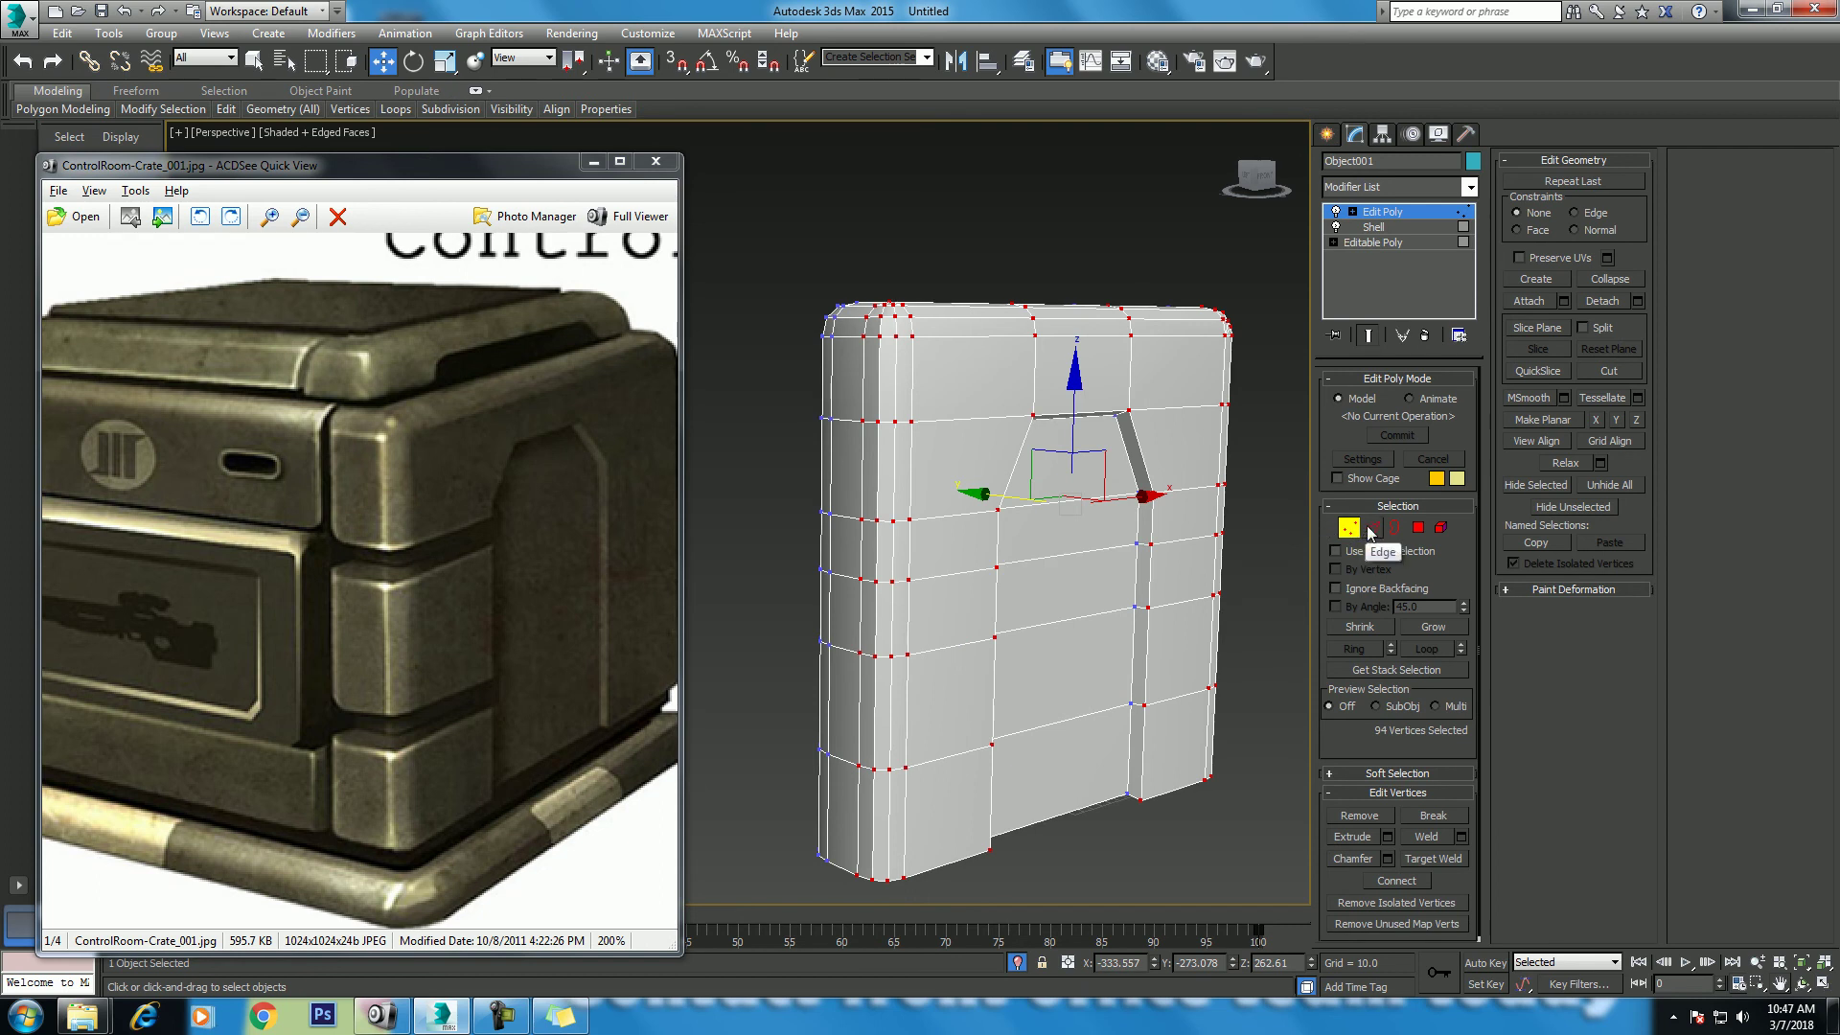
pyautogui.click(1370, 527)
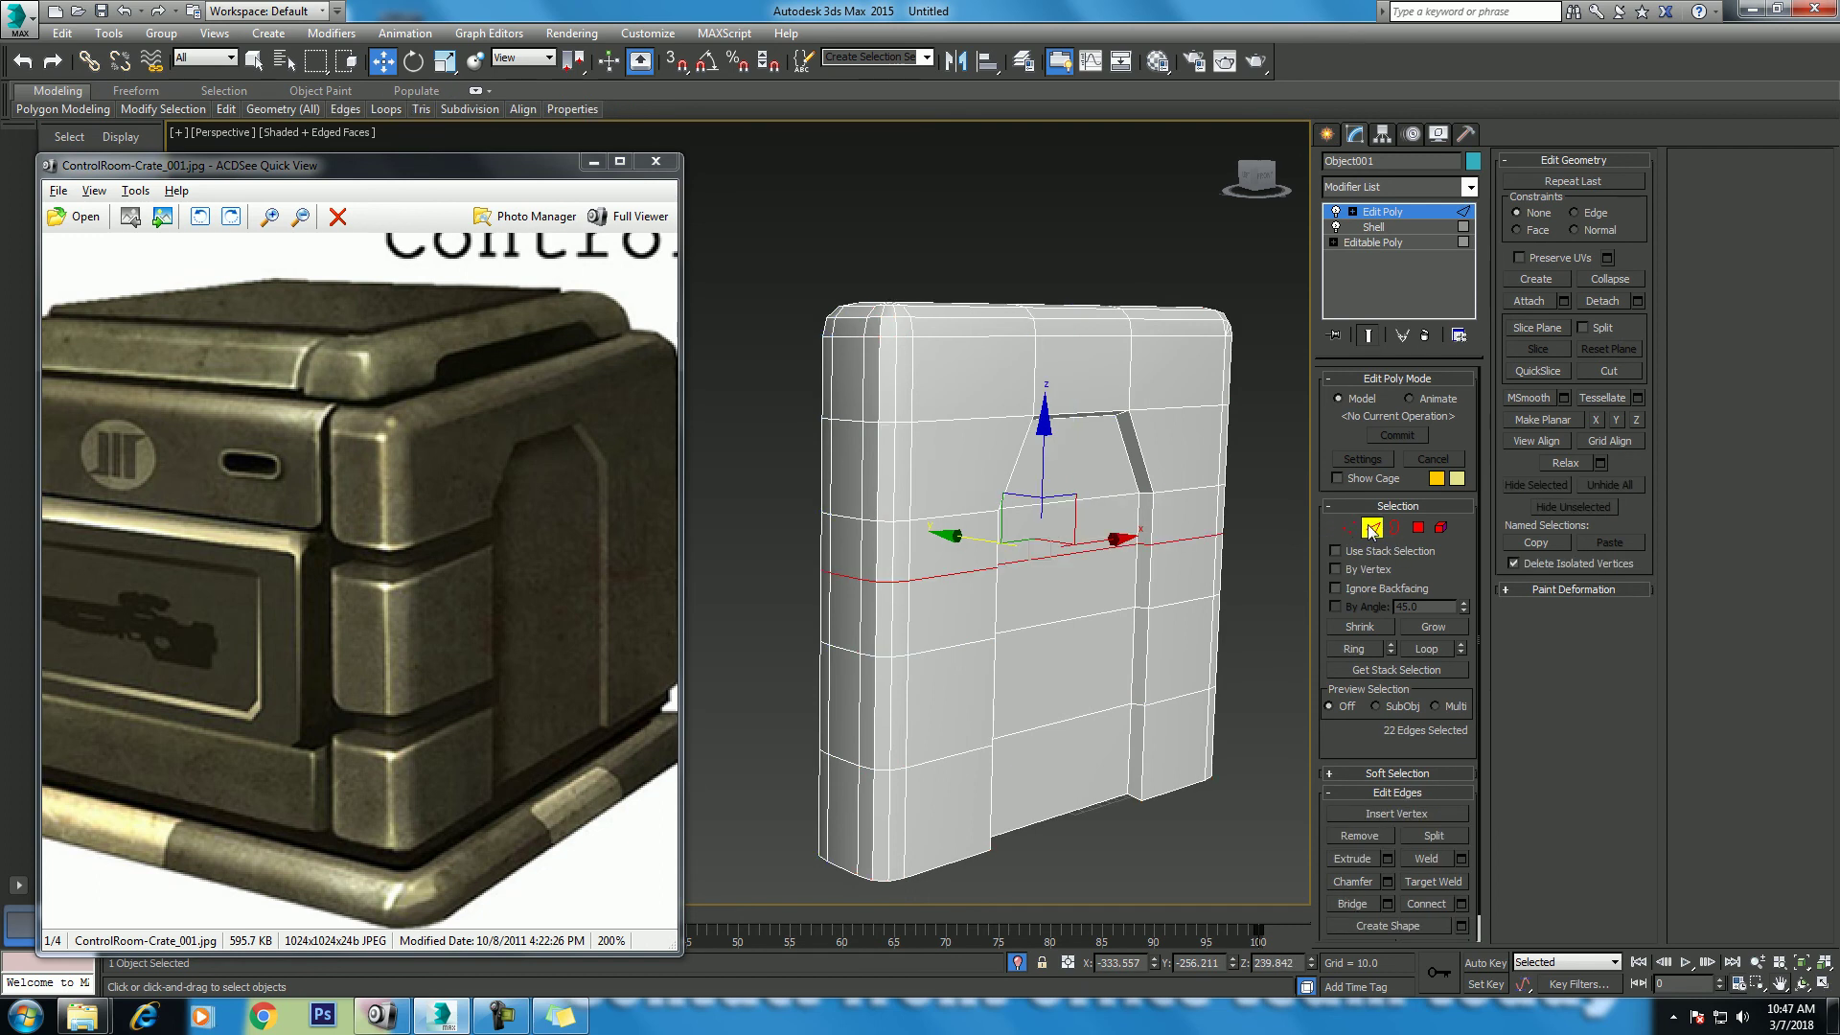
pyautogui.click(1216, 528)
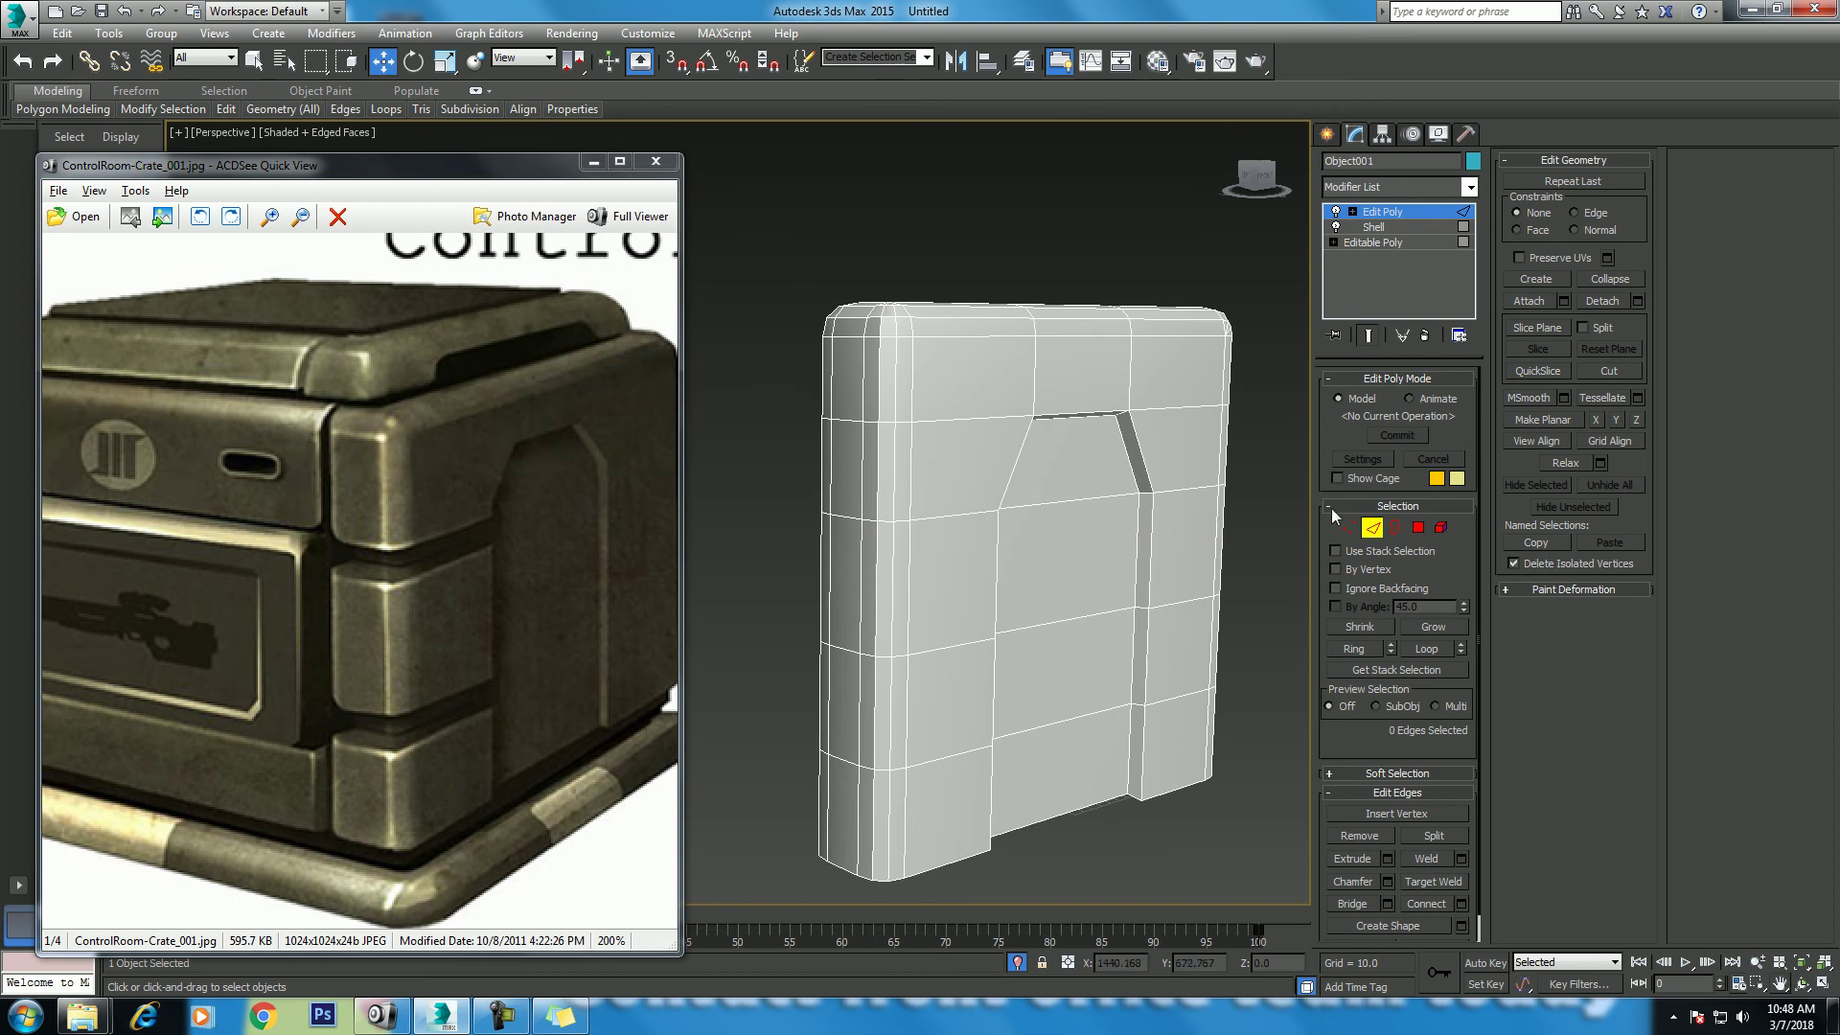
pyautogui.click(1348, 527)
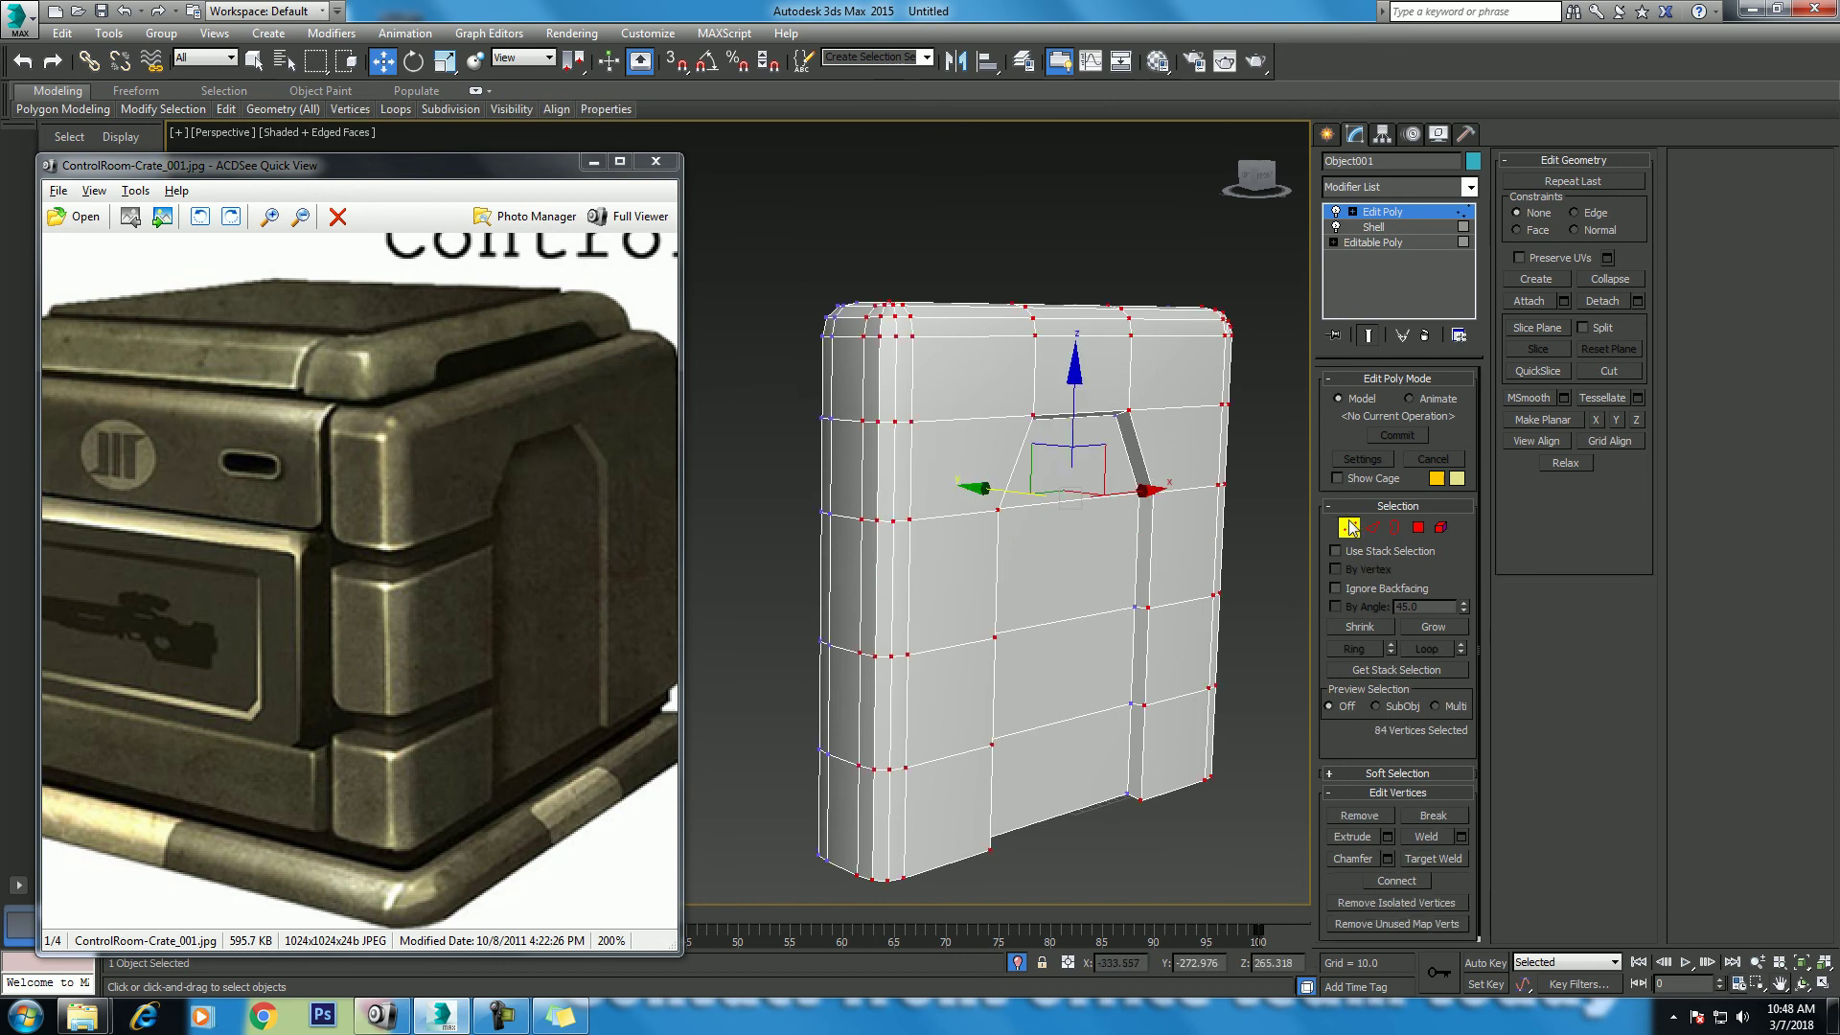
pyautogui.click(560, 1016)
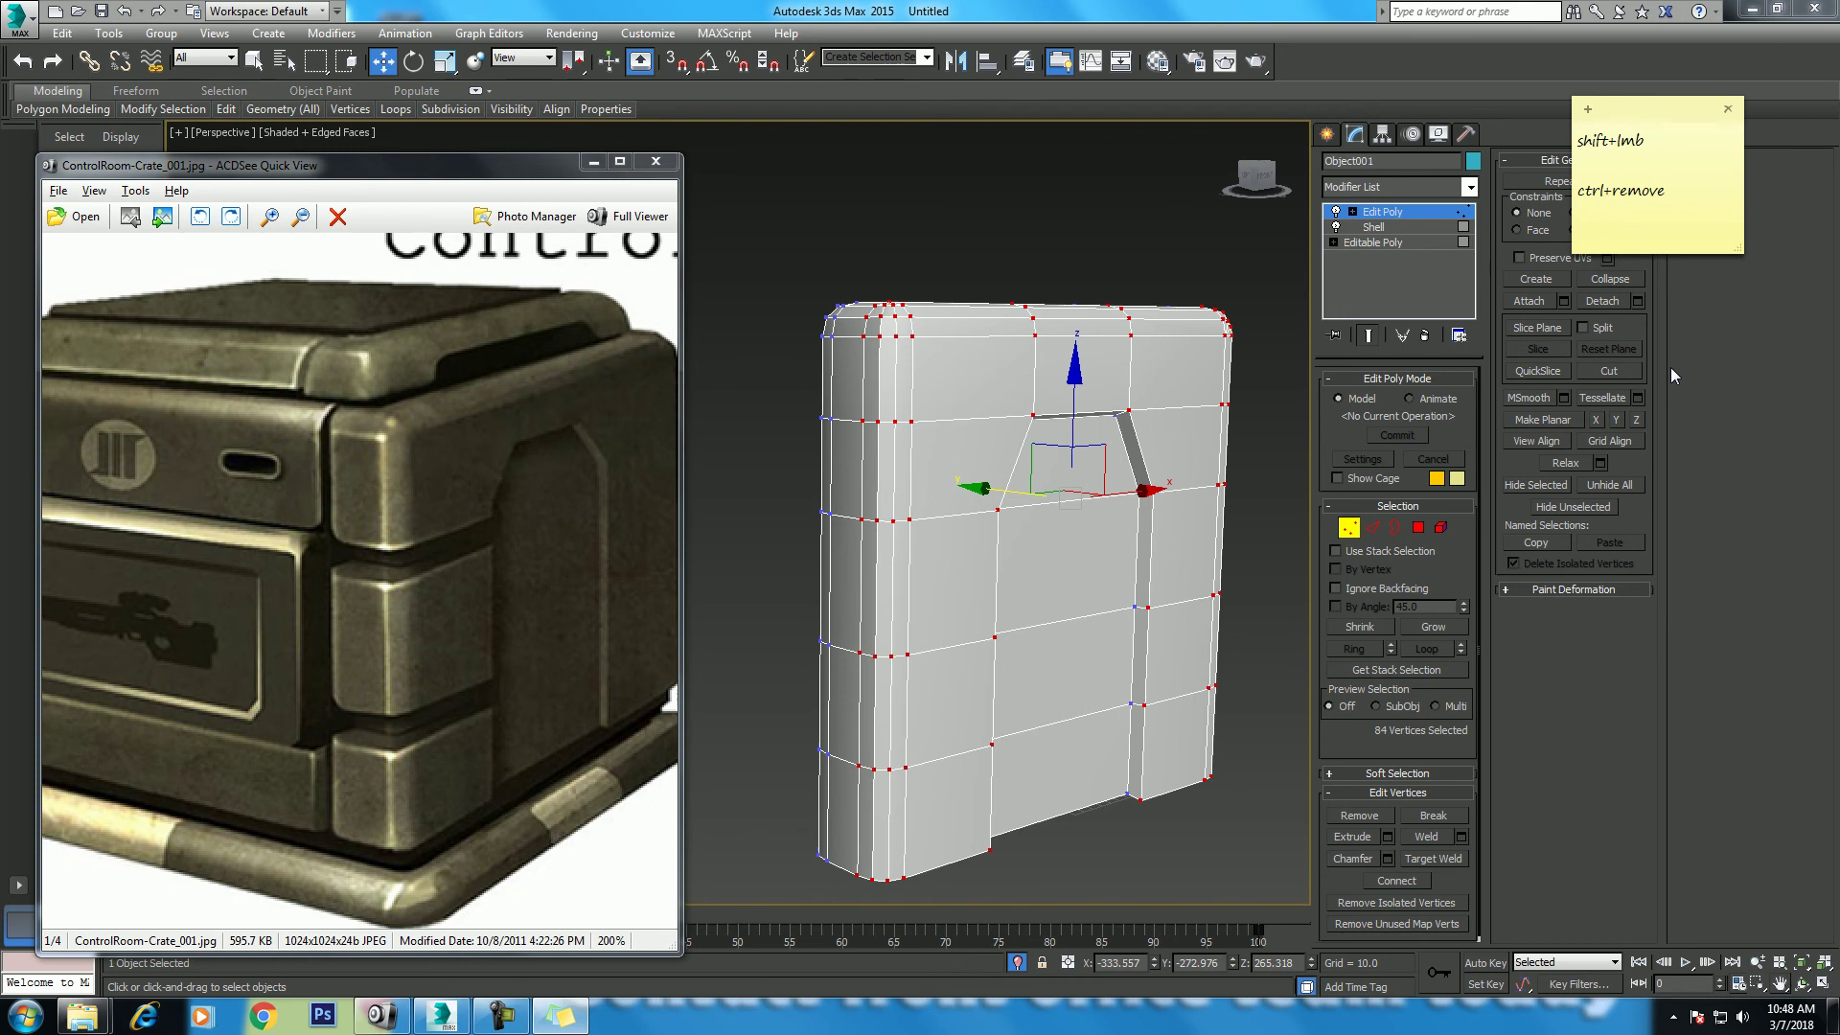
pyautogui.write('ctrl_backspace')
# Step: Connect the vertical edge ring beside the centre strip with 2 new horizontal edge loops
pyautogui.click(1376, 530)
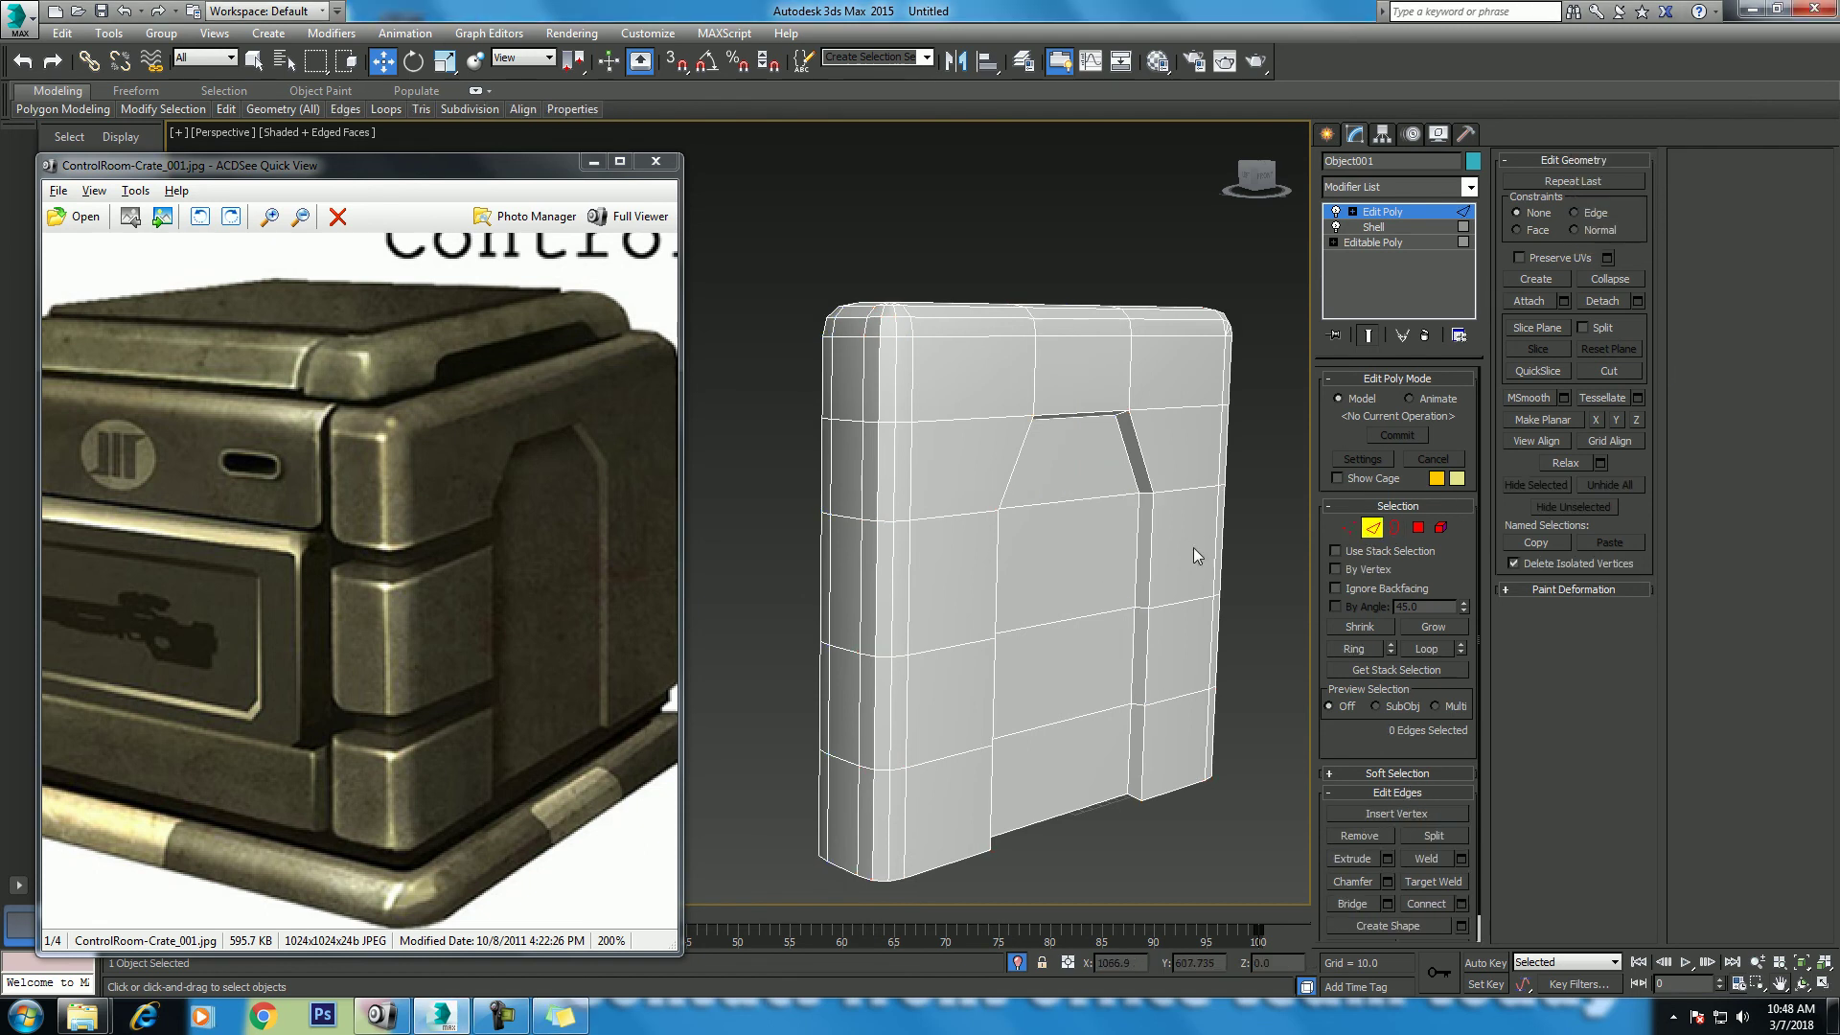
pyautogui.click(1148, 544)
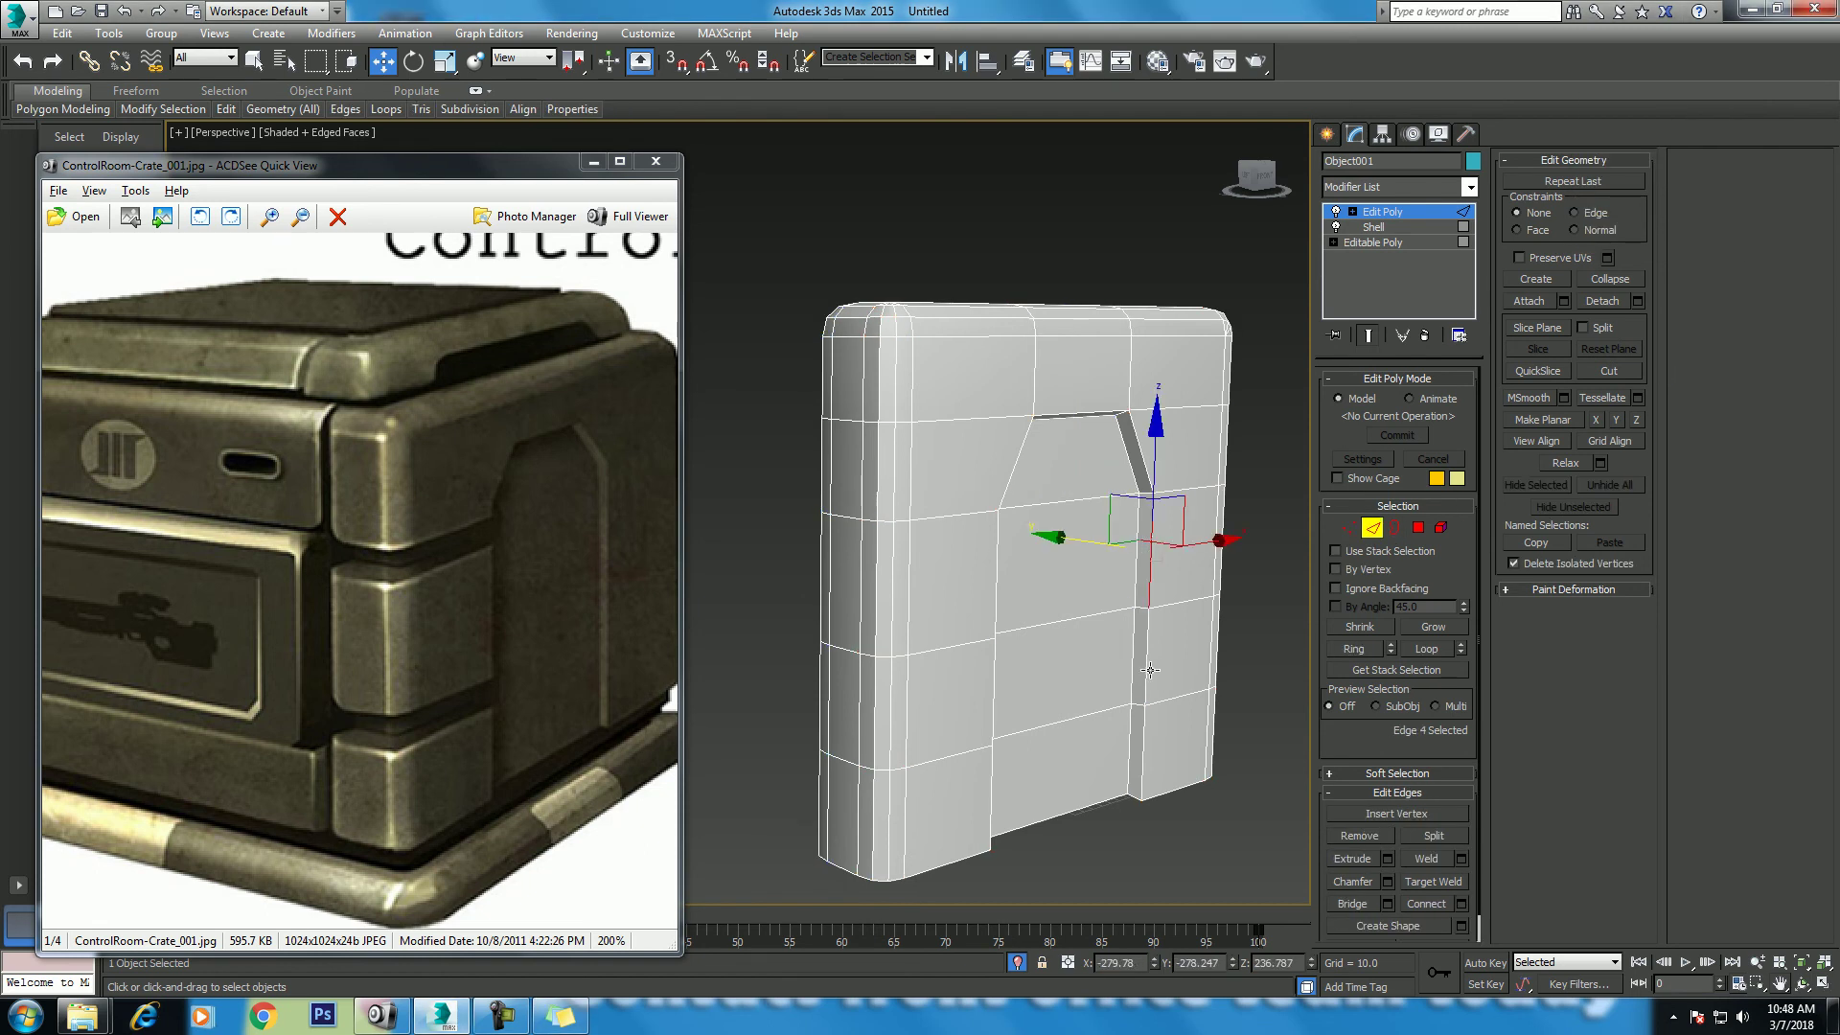
pyautogui.click(1149, 669)
pyautogui.hotkey('alt', 'r')
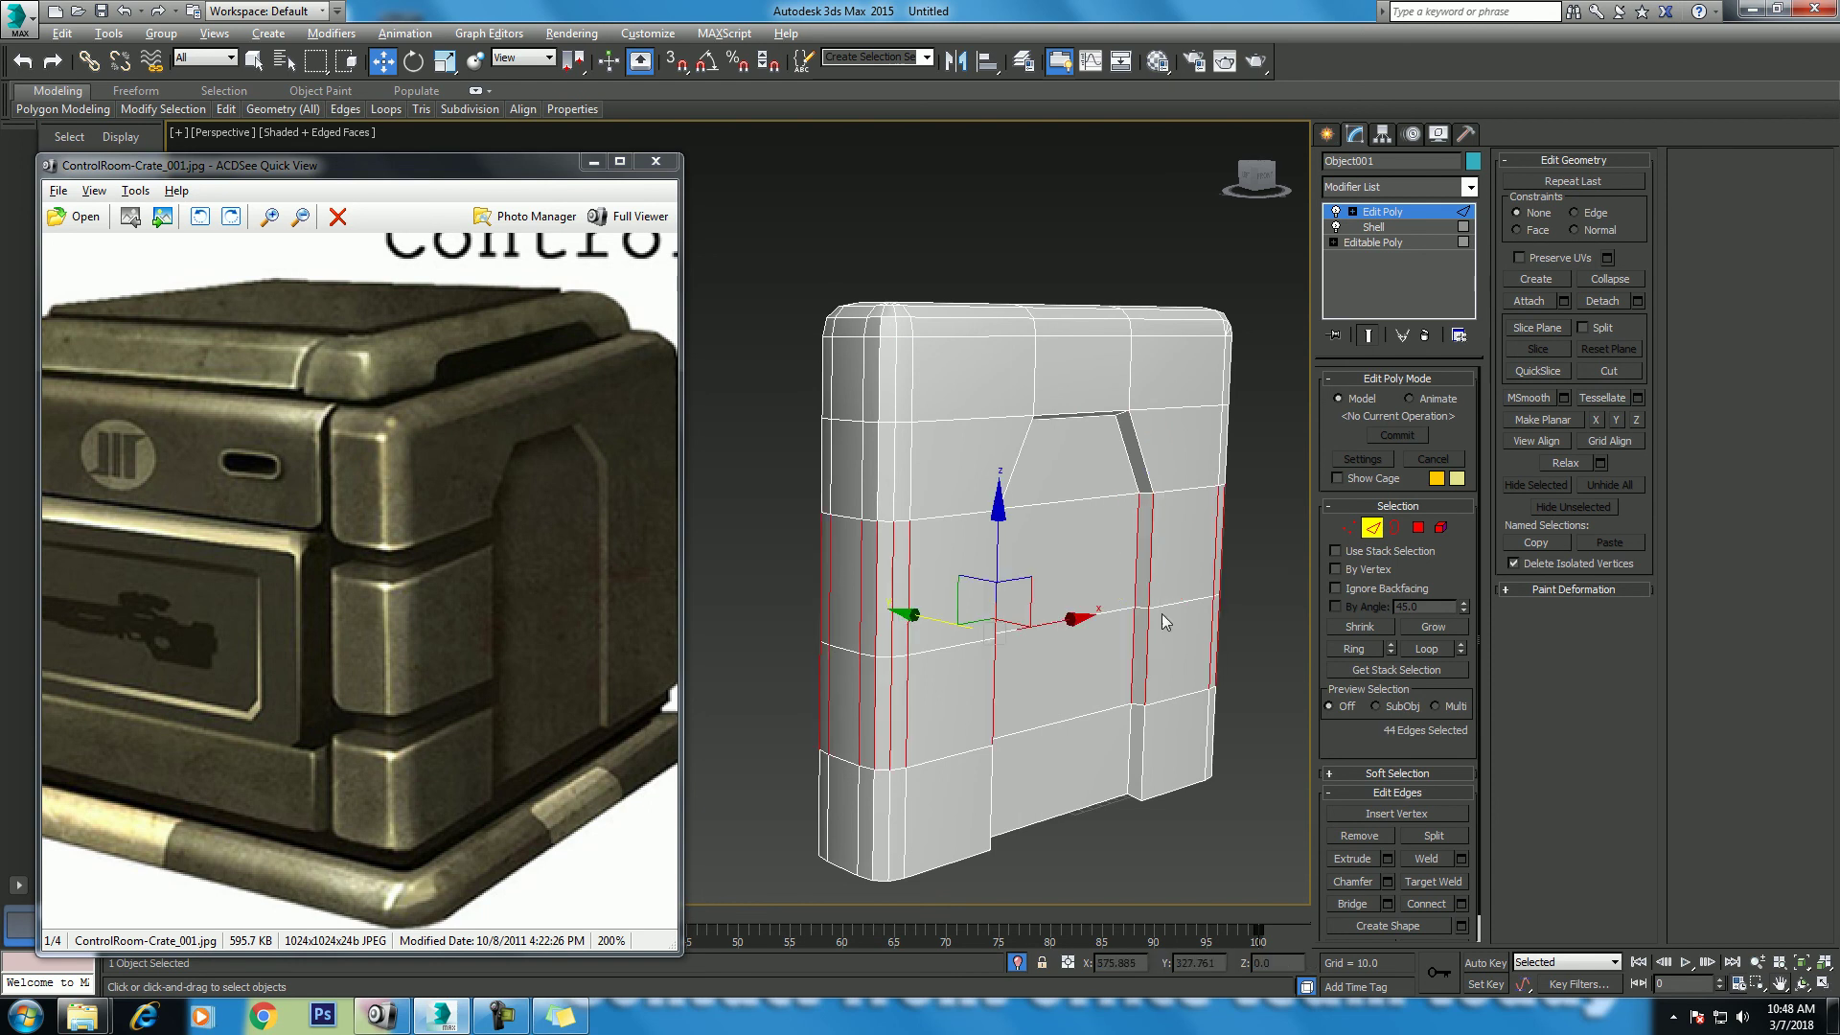
pyautogui.rightClick(1157, 610)
pyautogui.click(987, 676)
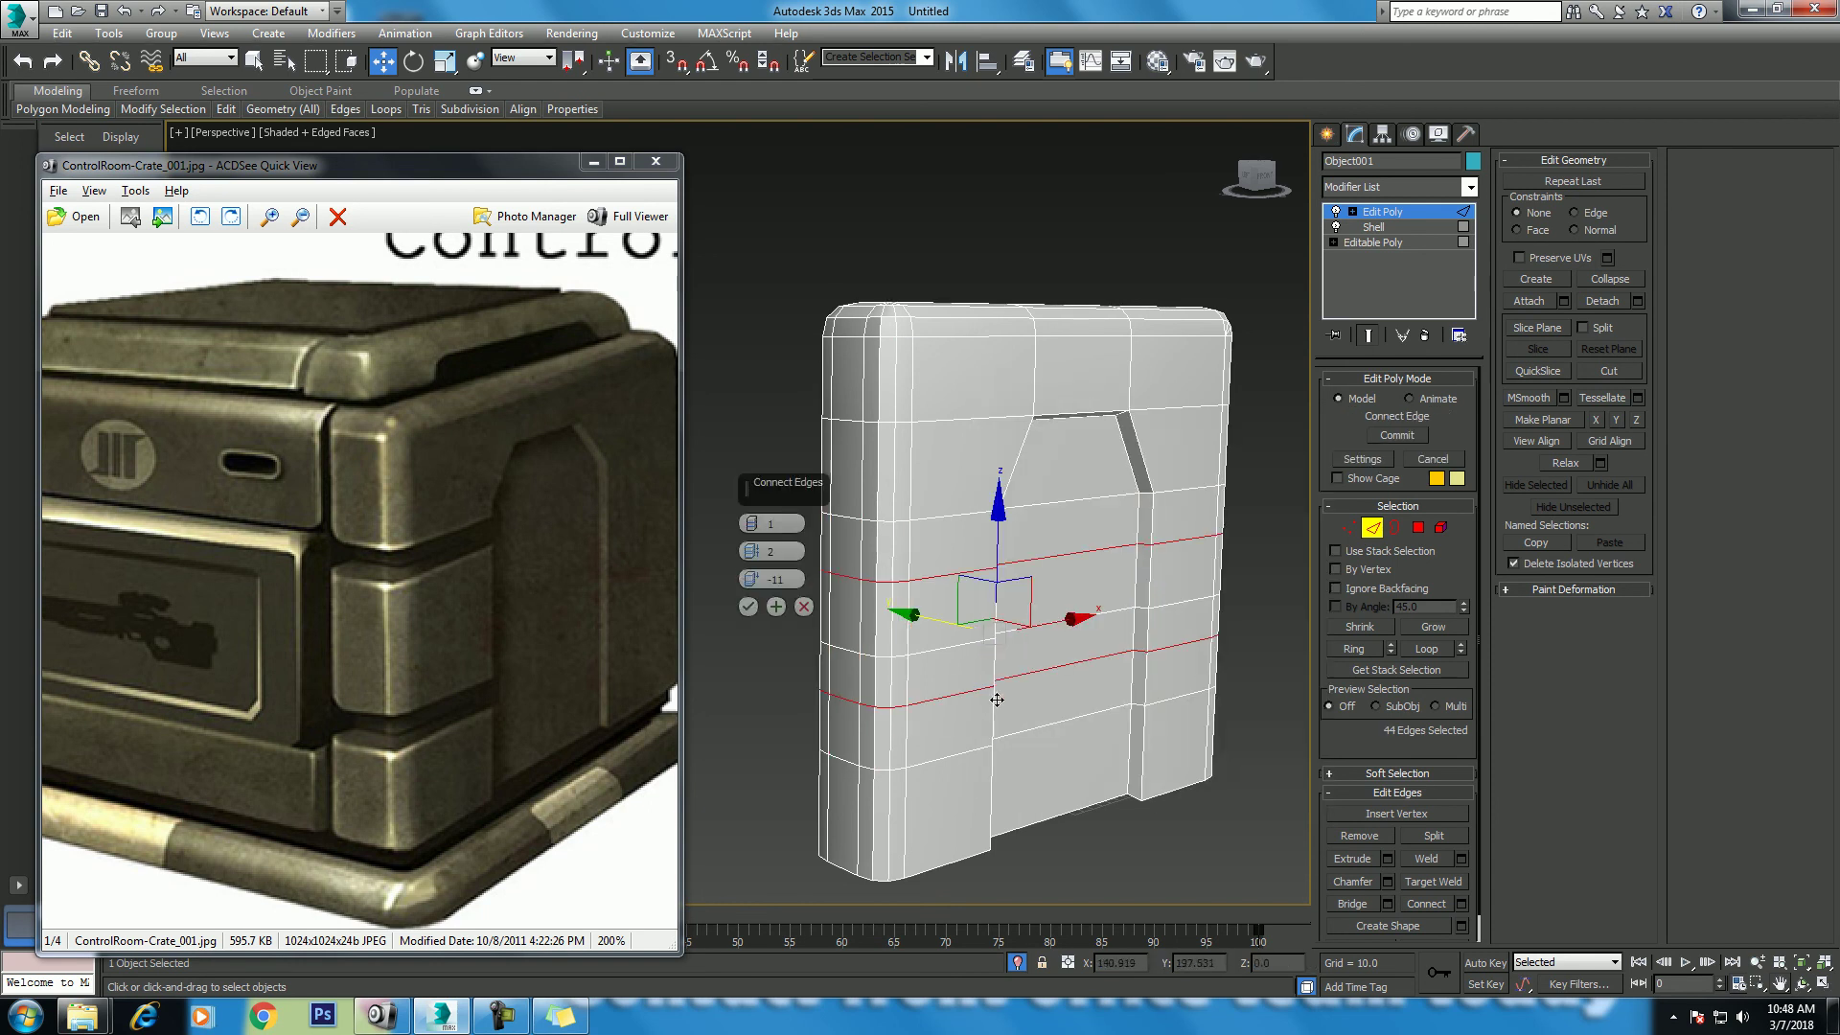
pyautogui.click(748, 607)
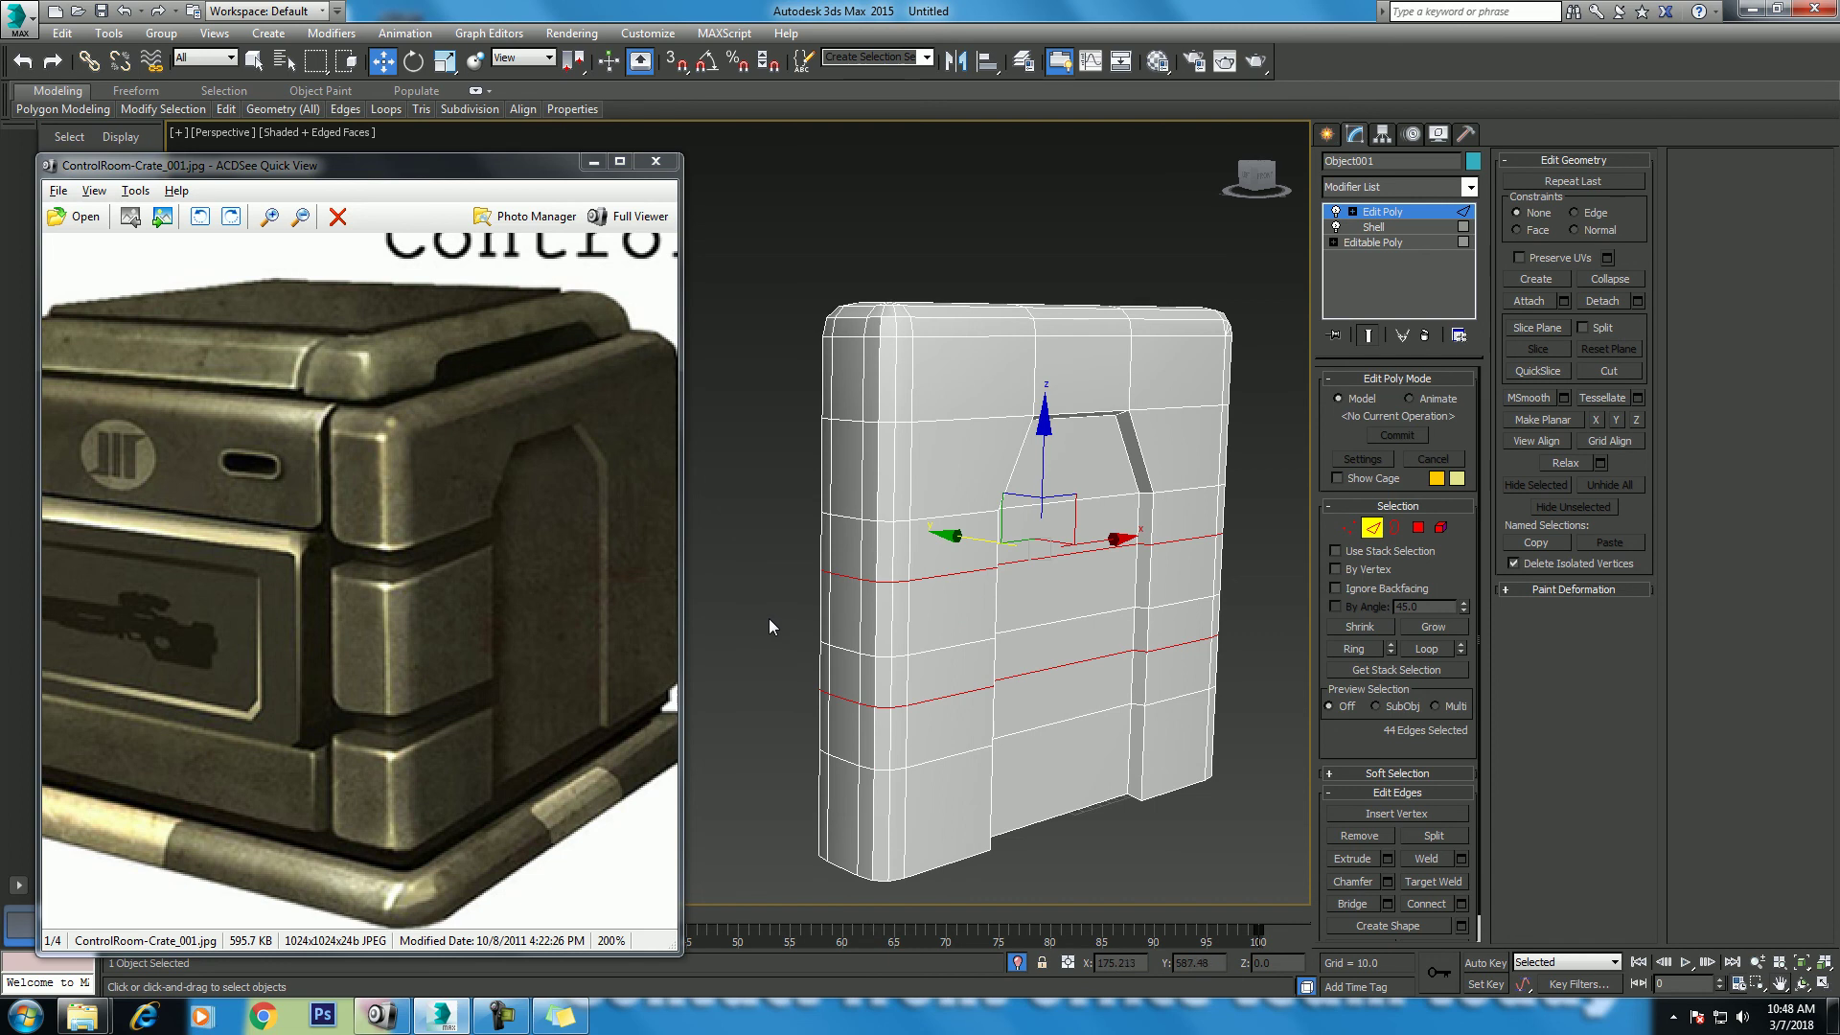
# Step: Deselect the right-side edges, keeping only the left strip's new loops selected
pyautogui.moveTo(842, 589); pyautogui.dragTo(824, 578, button='middle')
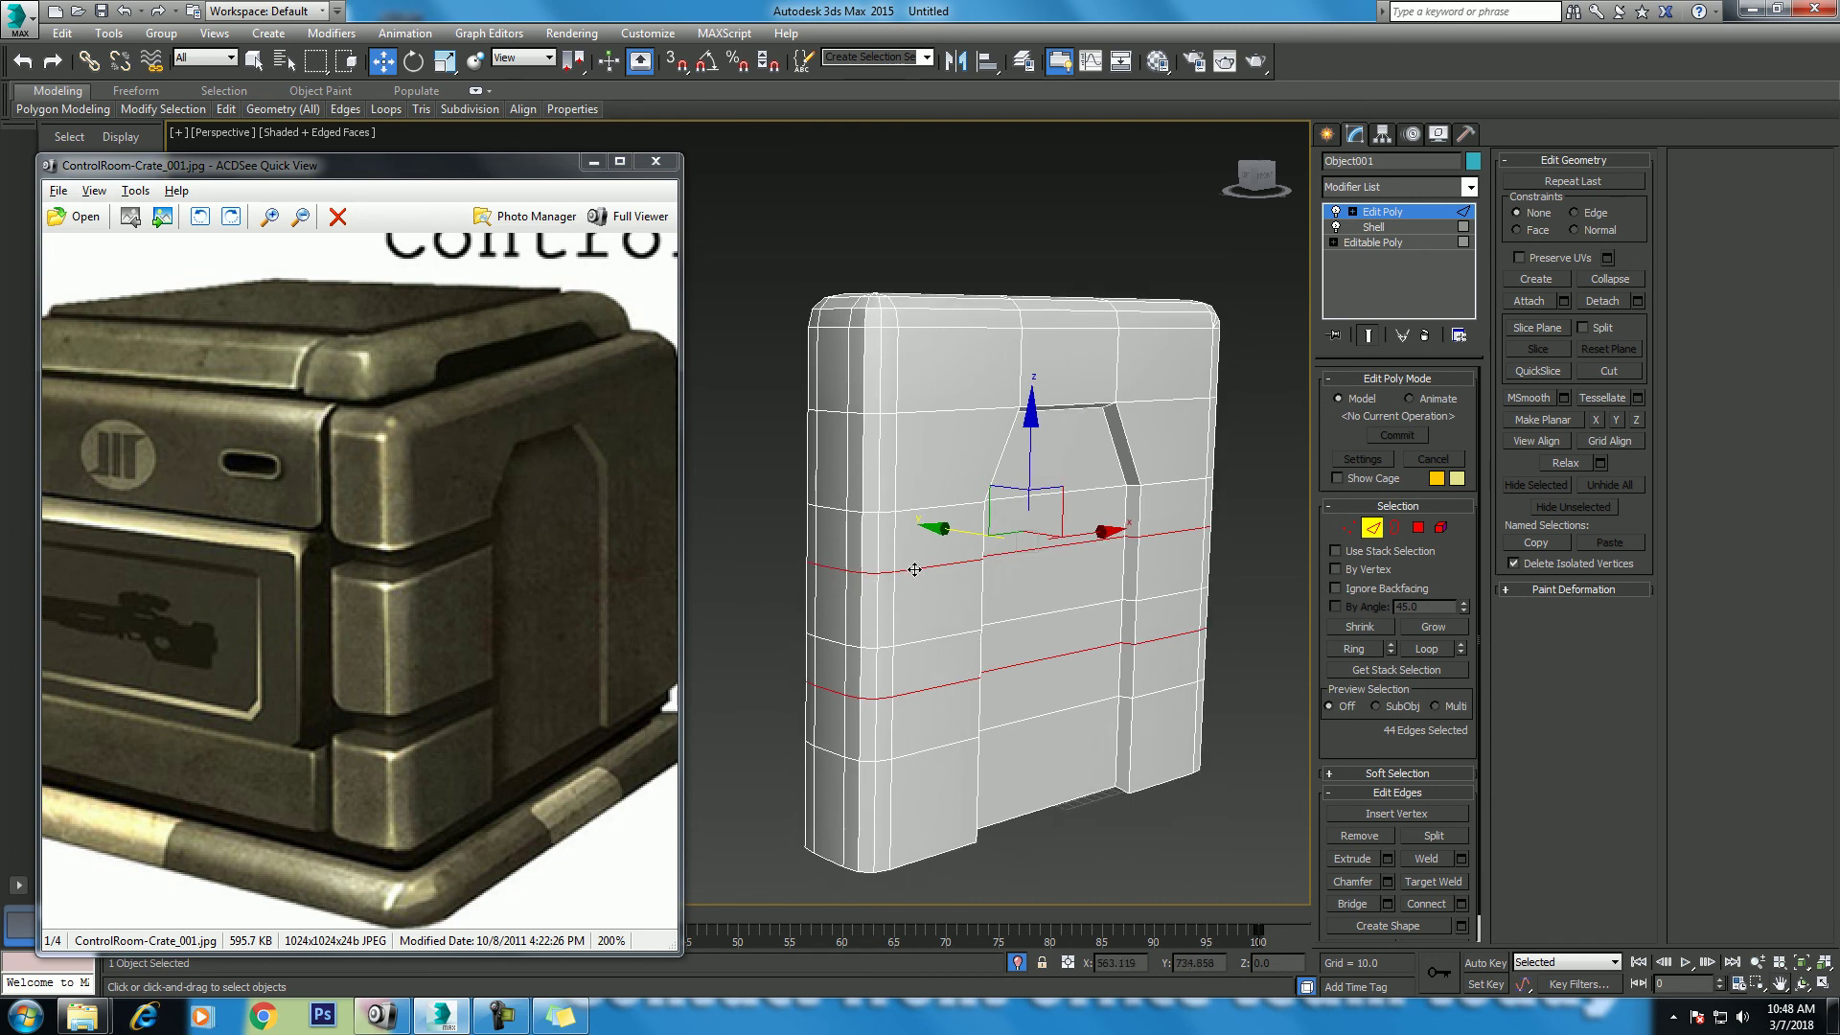
pyautogui.moveTo(1014, 578)
pyautogui.keyDown('alt'); pyautogui.mouseDown(button='middle')
pyautogui.moveTo(1159, 640)
pyautogui.moveTo(821, 521)
pyautogui.mouseUp(button='middle'); pyautogui.keyUp('alt')
pyautogui.press('w')
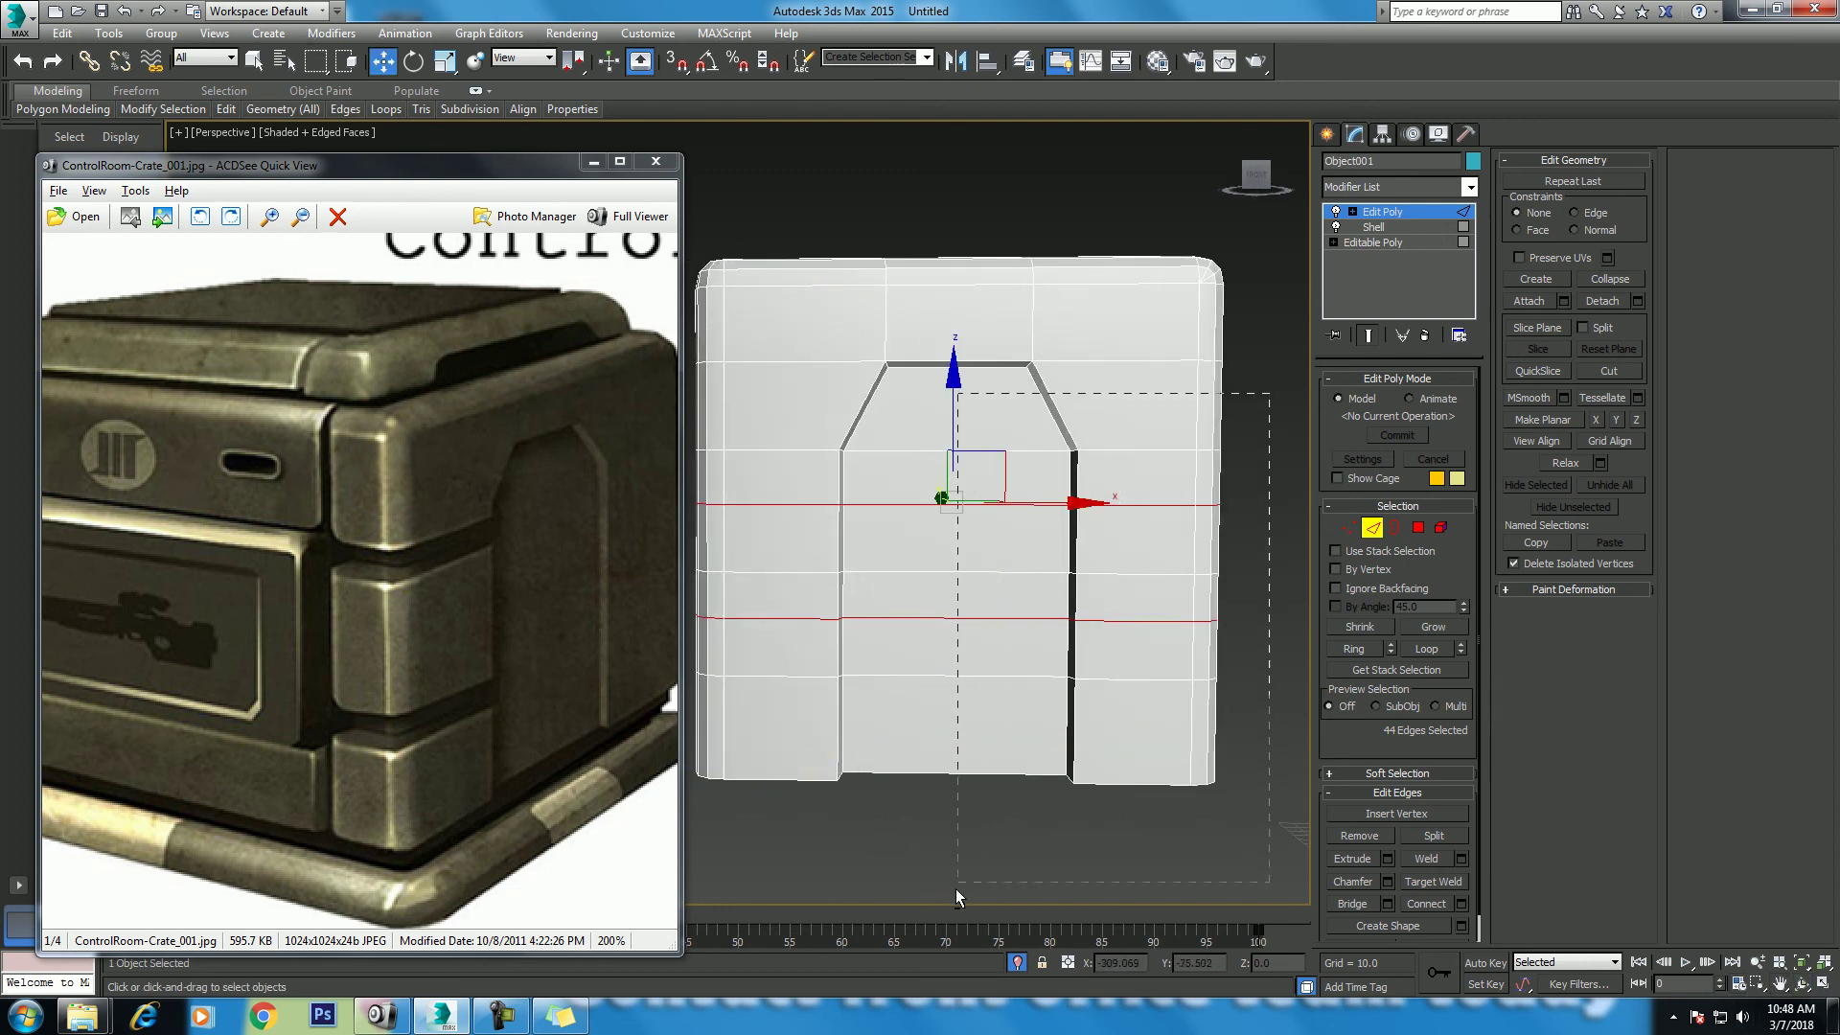
pyautogui.keyDown('alt'); pyautogui.moveTo(956, 889); pyautogui.dragTo(883, 928); pyautogui.keyUp('alt')
pyautogui.moveTo(936, 635)
pyautogui.mouseDown(button='middle')
pyautogui.moveTo(997, 673)
pyautogui.moveTo(1010, 640)
pyautogui.mouseUp(button='middle')
pyautogui.click(1802, 983)
pyautogui.moveTo(925, 578); pyautogui.dragTo(1101, 550)
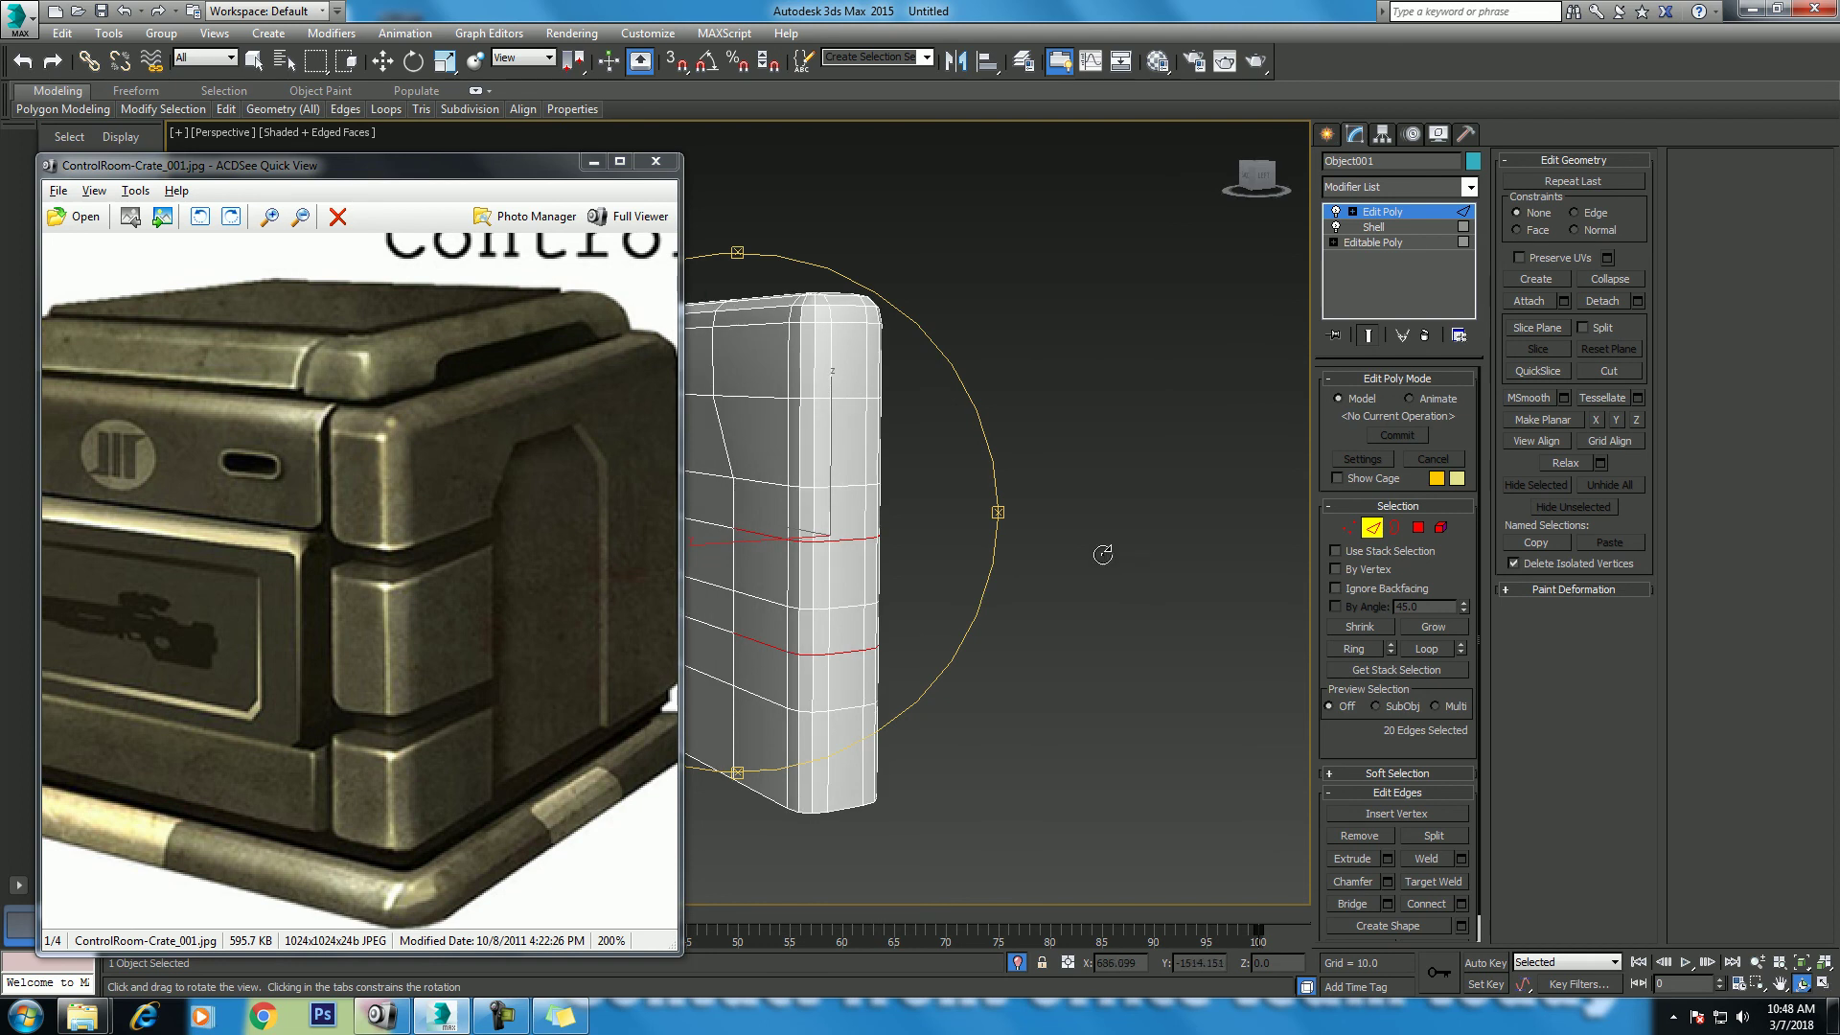
pyautogui.moveTo(923, 530)
pyautogui.mouseDown()
pyautogui.moveTo(830, 527)
pyautogui.moveTo(963, 546)
pyautogui.mouseUp()
pyautogui.rightClick(963, 546)
# Step: Preview a one-segment chamfer on the selected edge loops, then cancel it
pyautogui.rightClick(1019, 561)
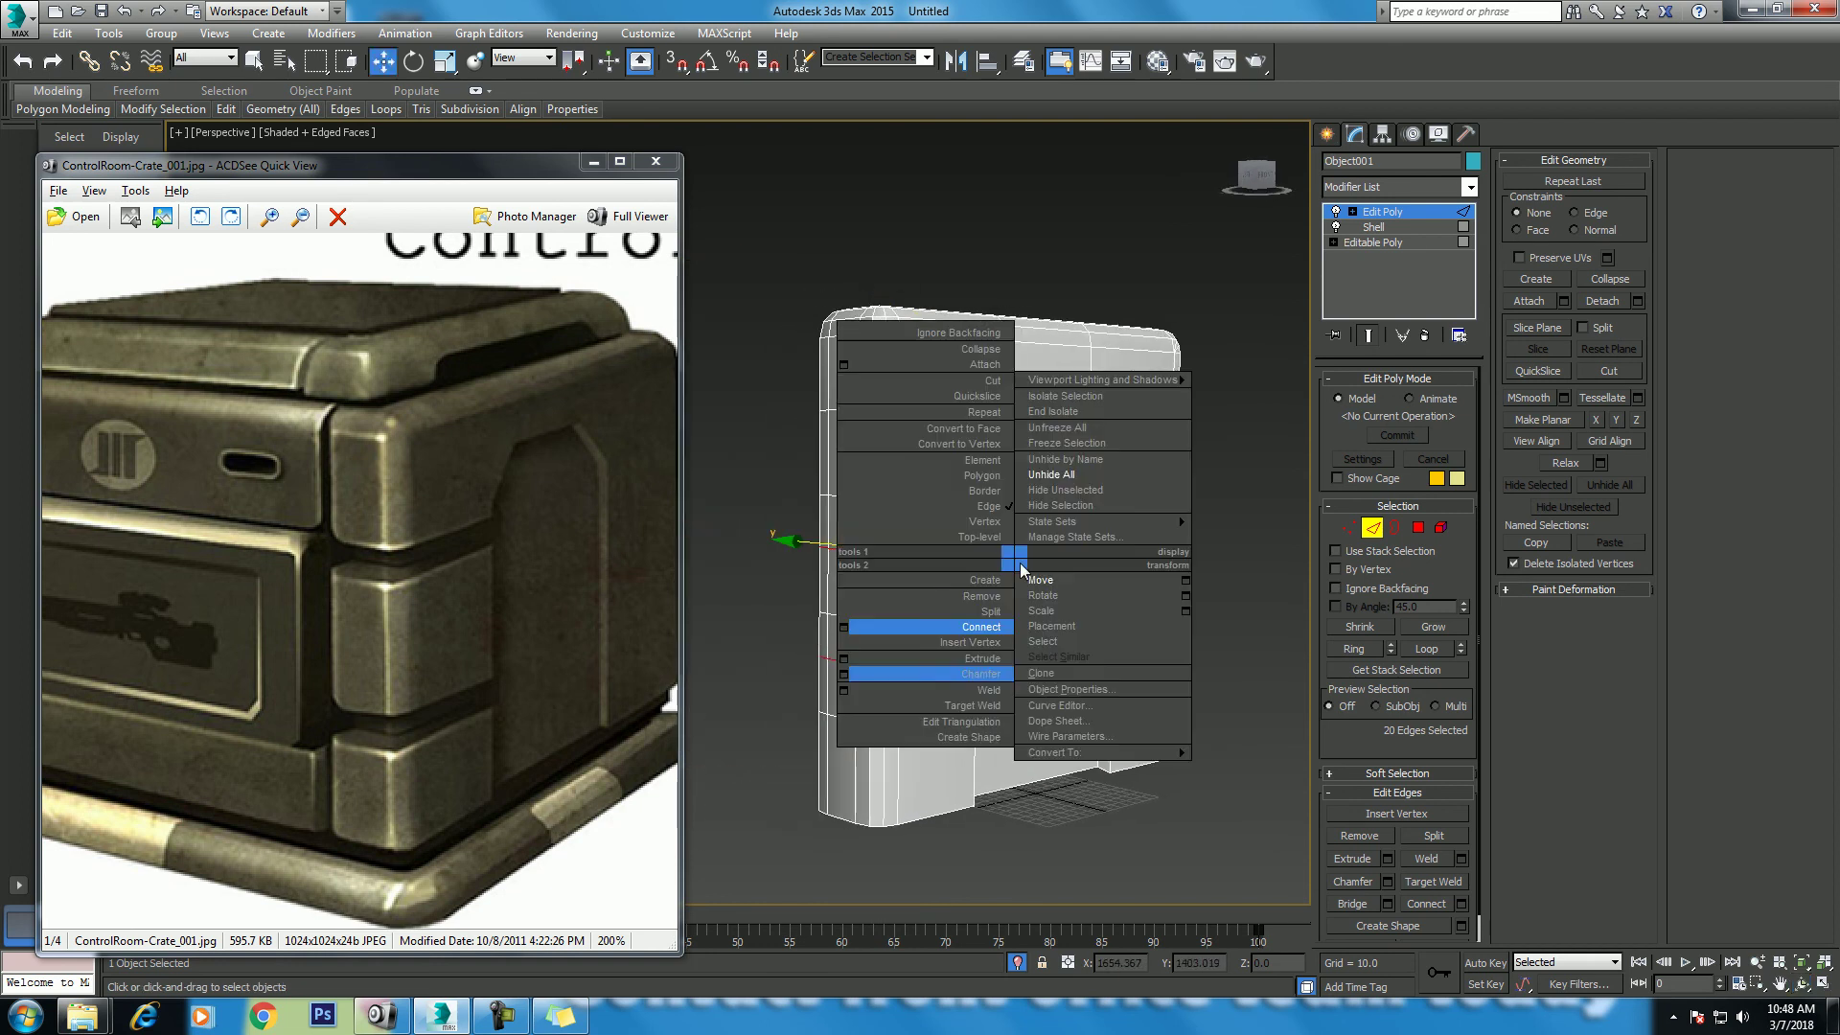
pyautogui.click(844, 675)
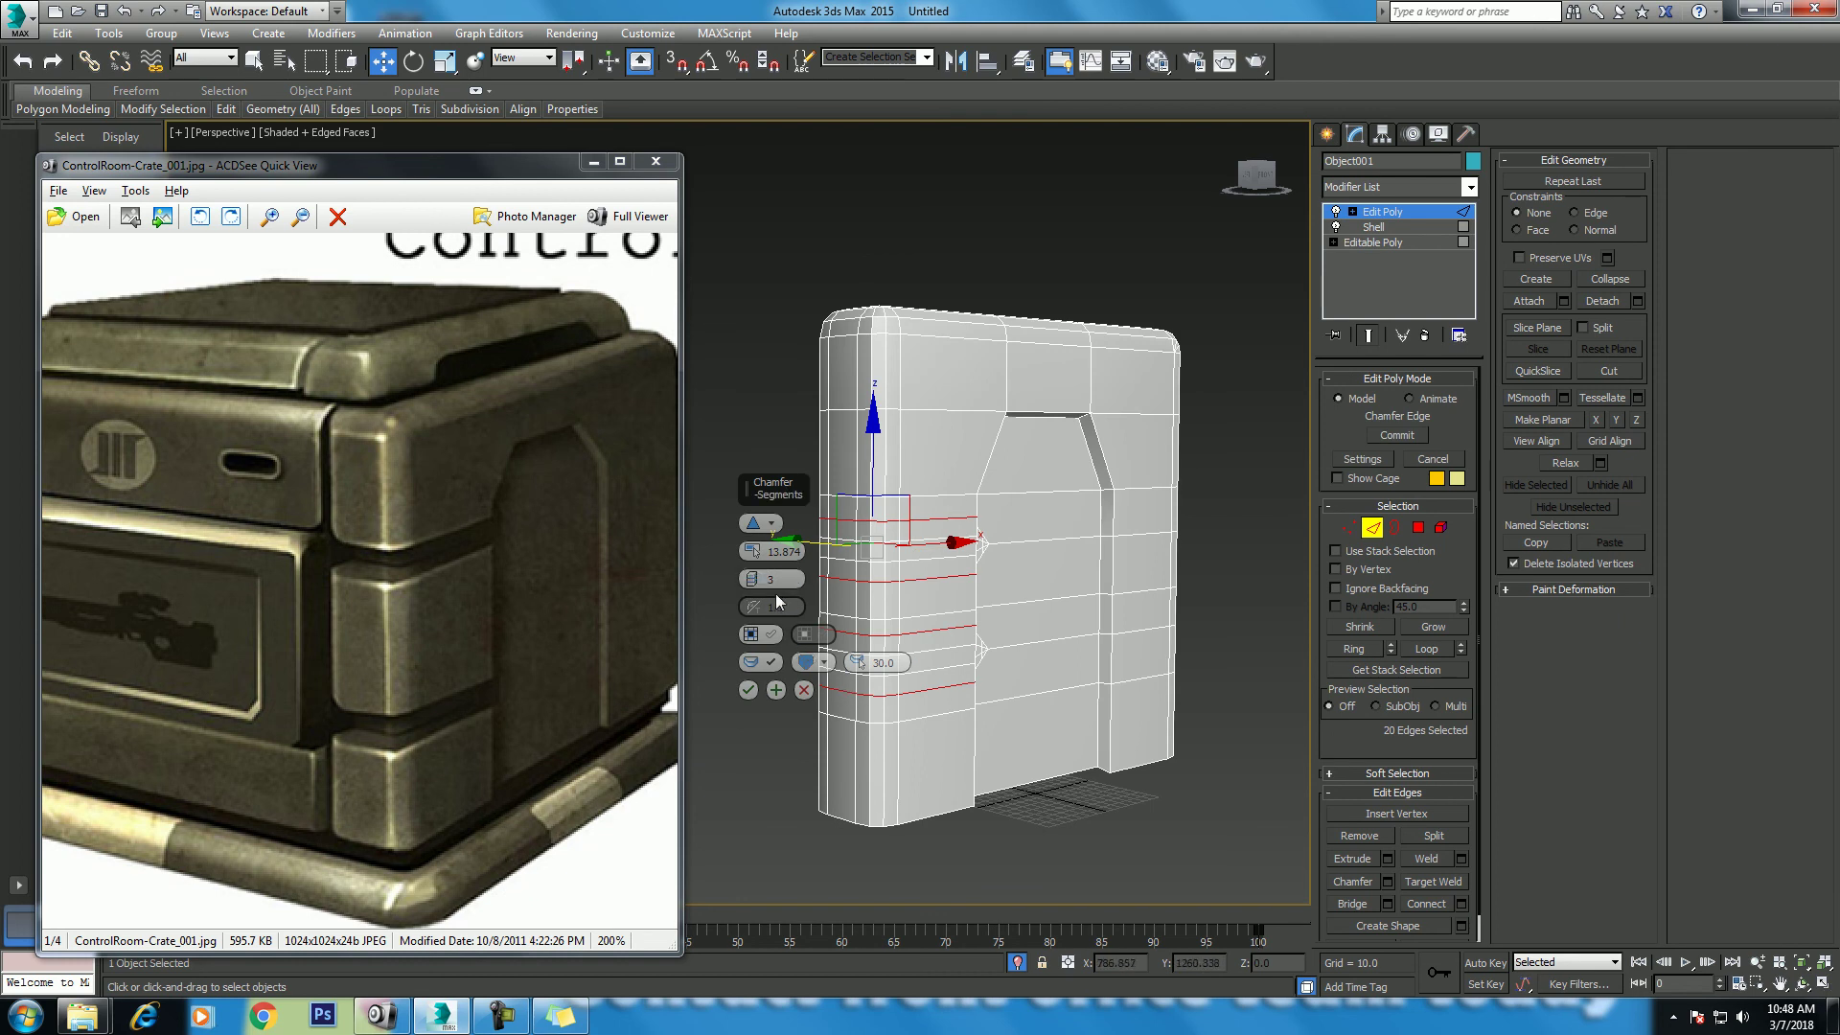
pyautogui.click(752, 581)
pyautogui.click(752, 581)
pyautogui.scroll(3, 969, 611)
pyautogui.moveTo(985, 636); pyautogui.dragTo(1057, 575, button='middle')
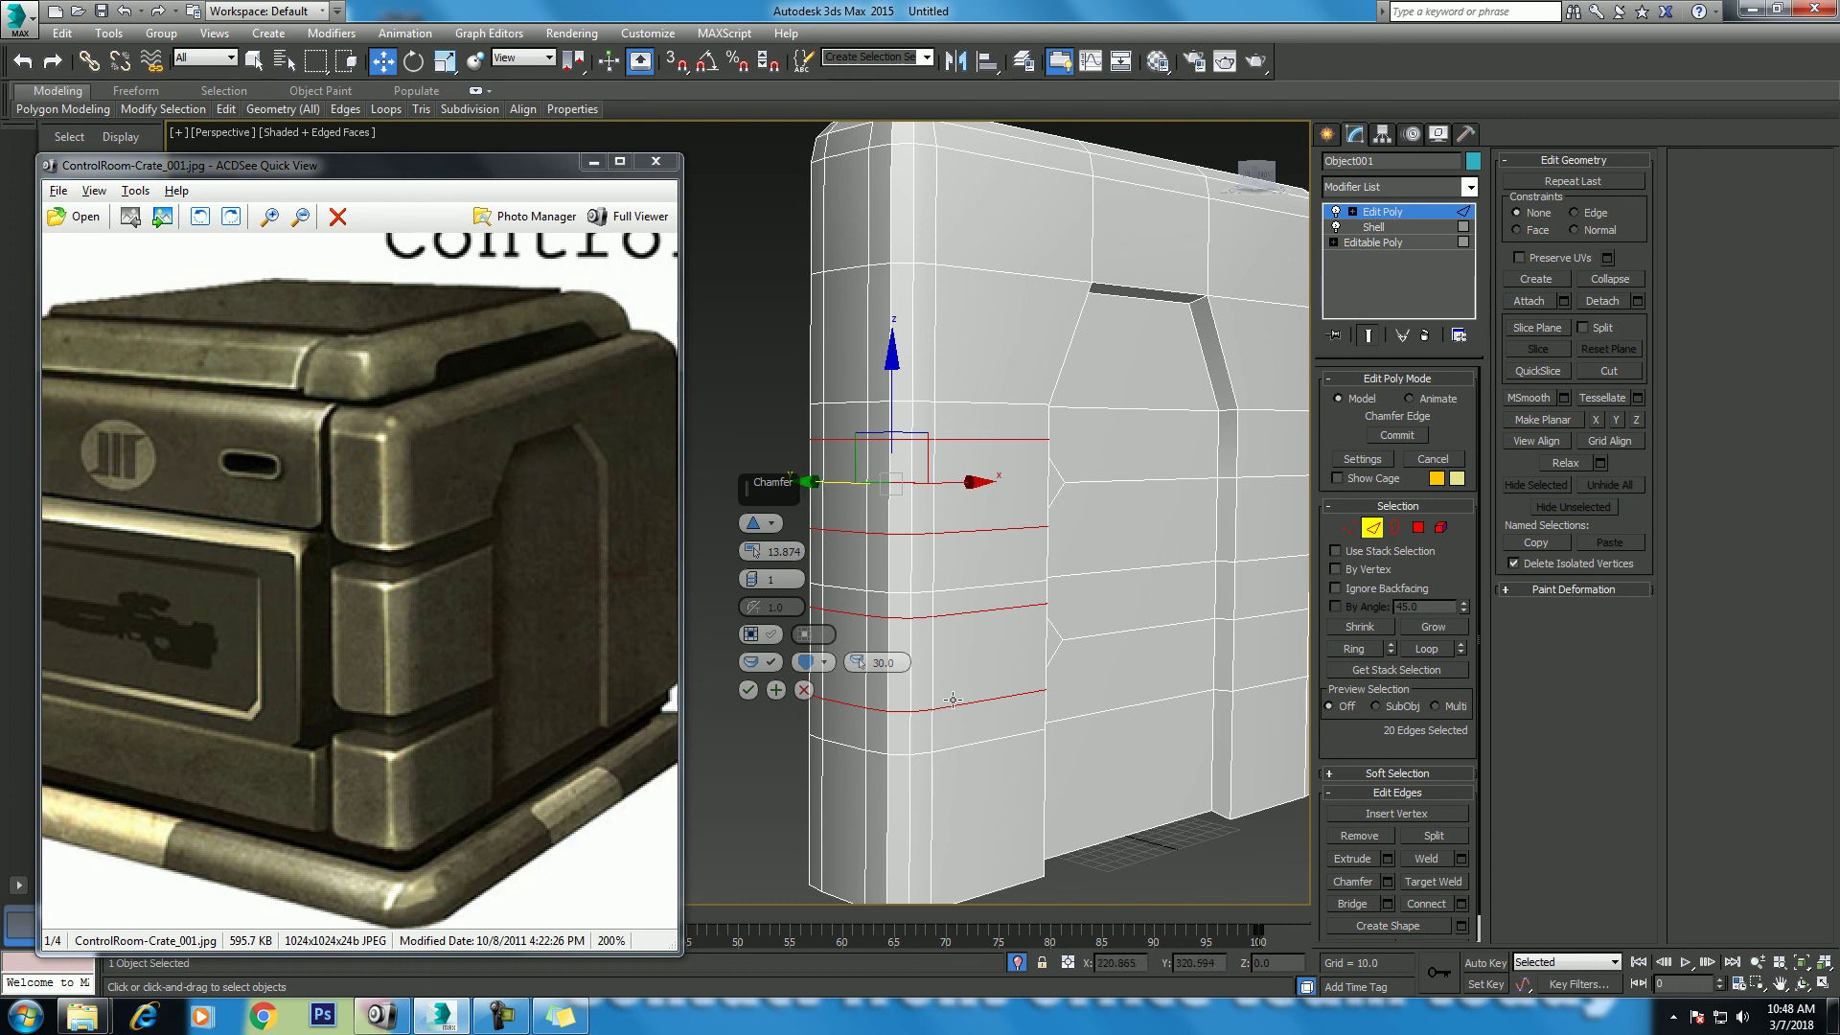
pyautogui.click(803, 690)
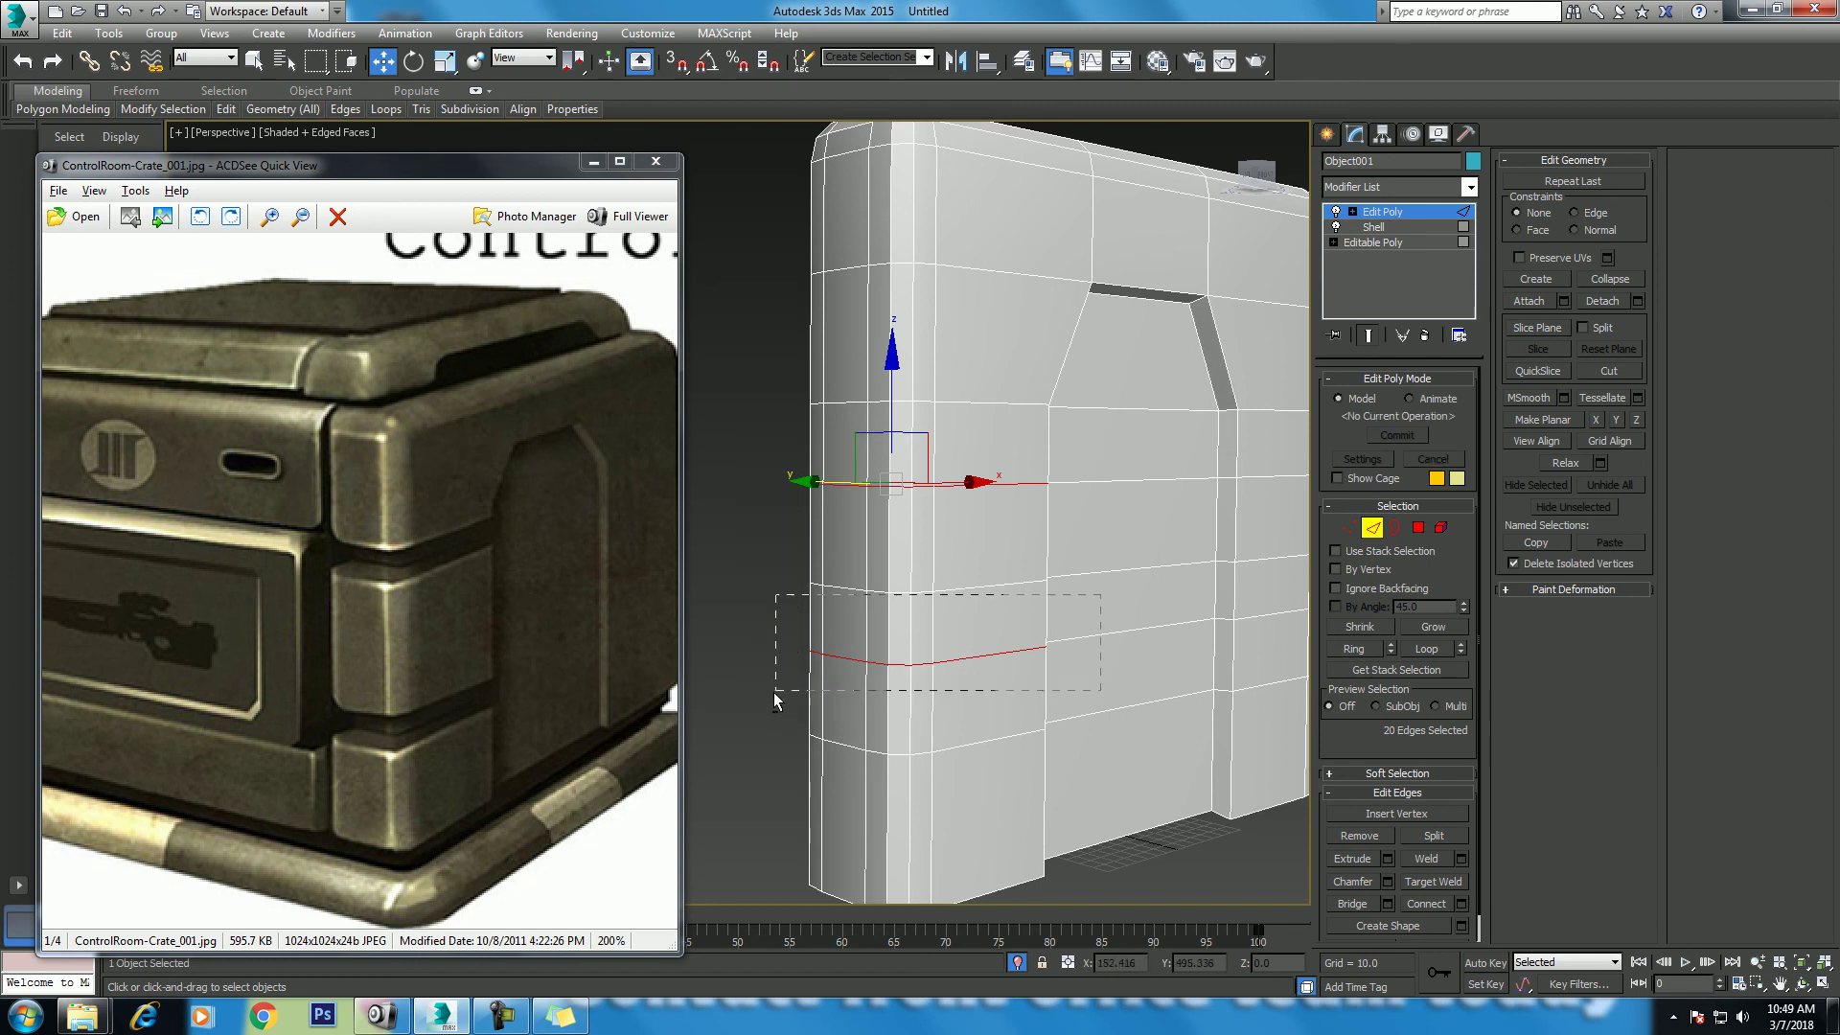
# Step: Adjust the edge loop selection on the left strip and orbit to see it edge-on
pyautogui.keyDown('alt'); pyautogui.moveTo(773, 691); pyautogui.dragTo(774, 691); pyautogui.keyUp('alt')
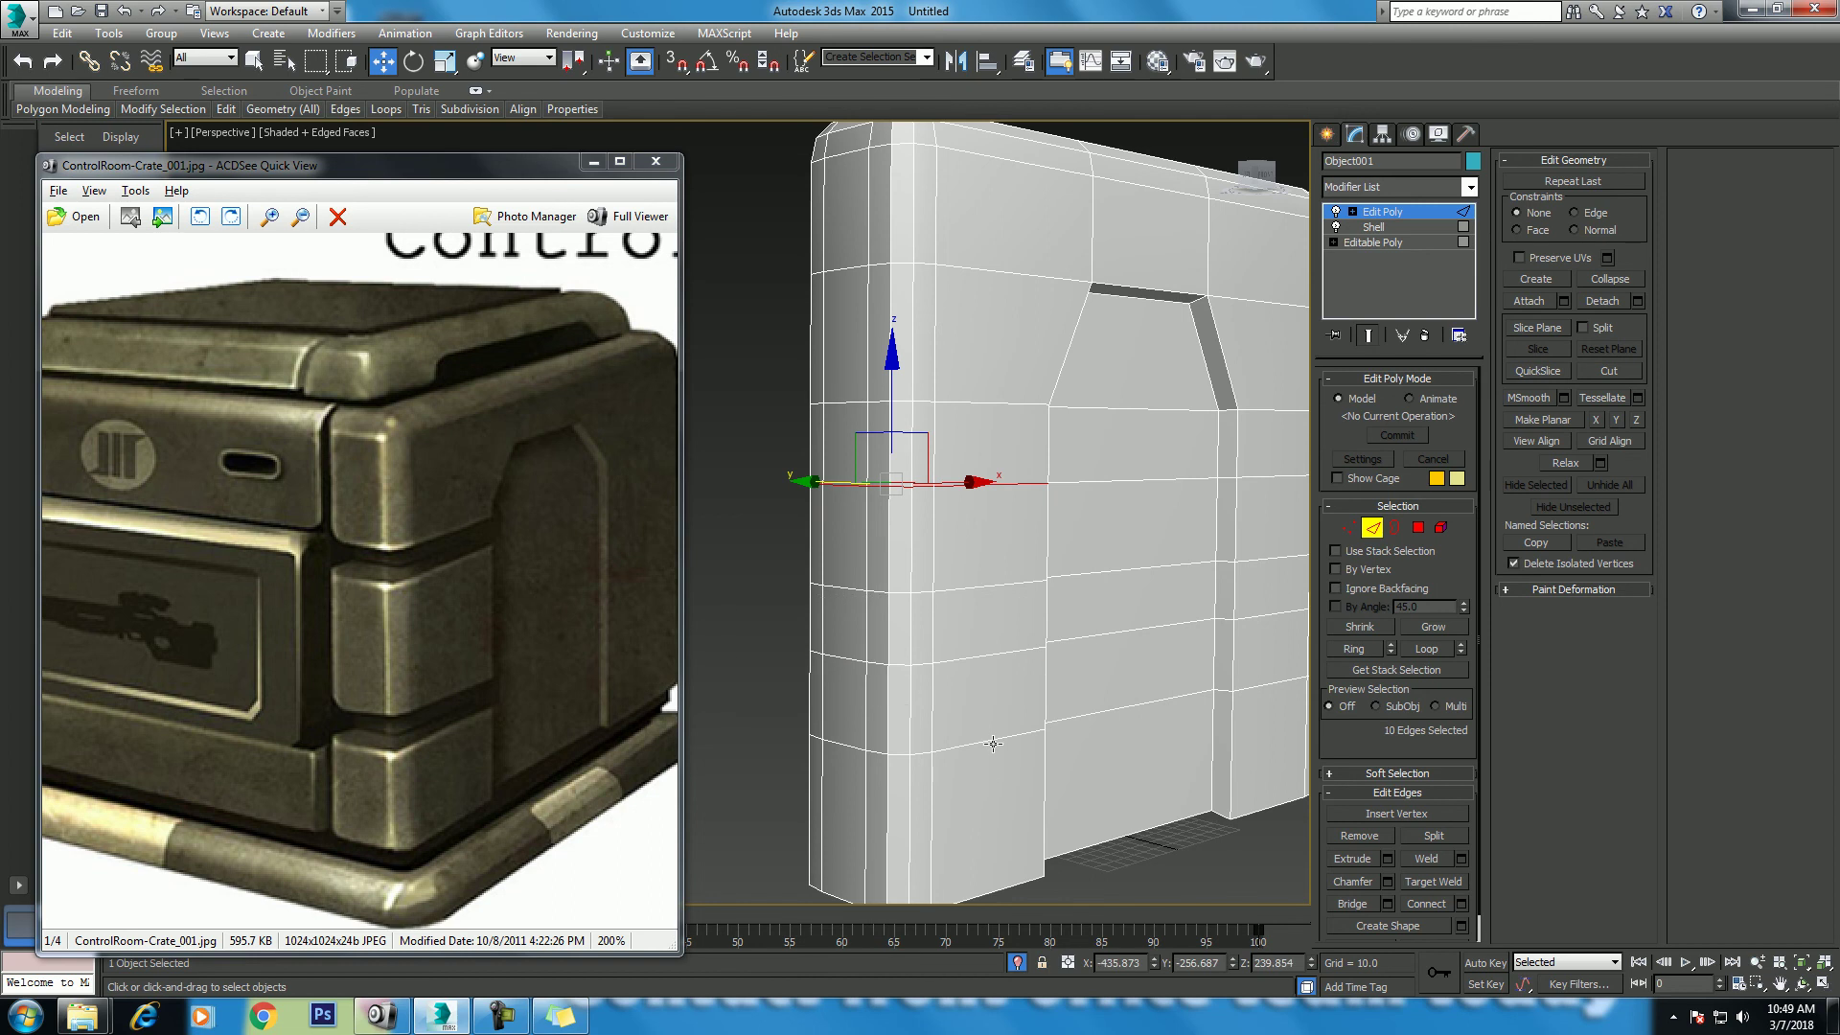
pyautogui.keyDown('ctrl'); pyautogui.click(993, 744); pyautogui.keyUp('ctrl')
pyautogui.click(1425, 649)
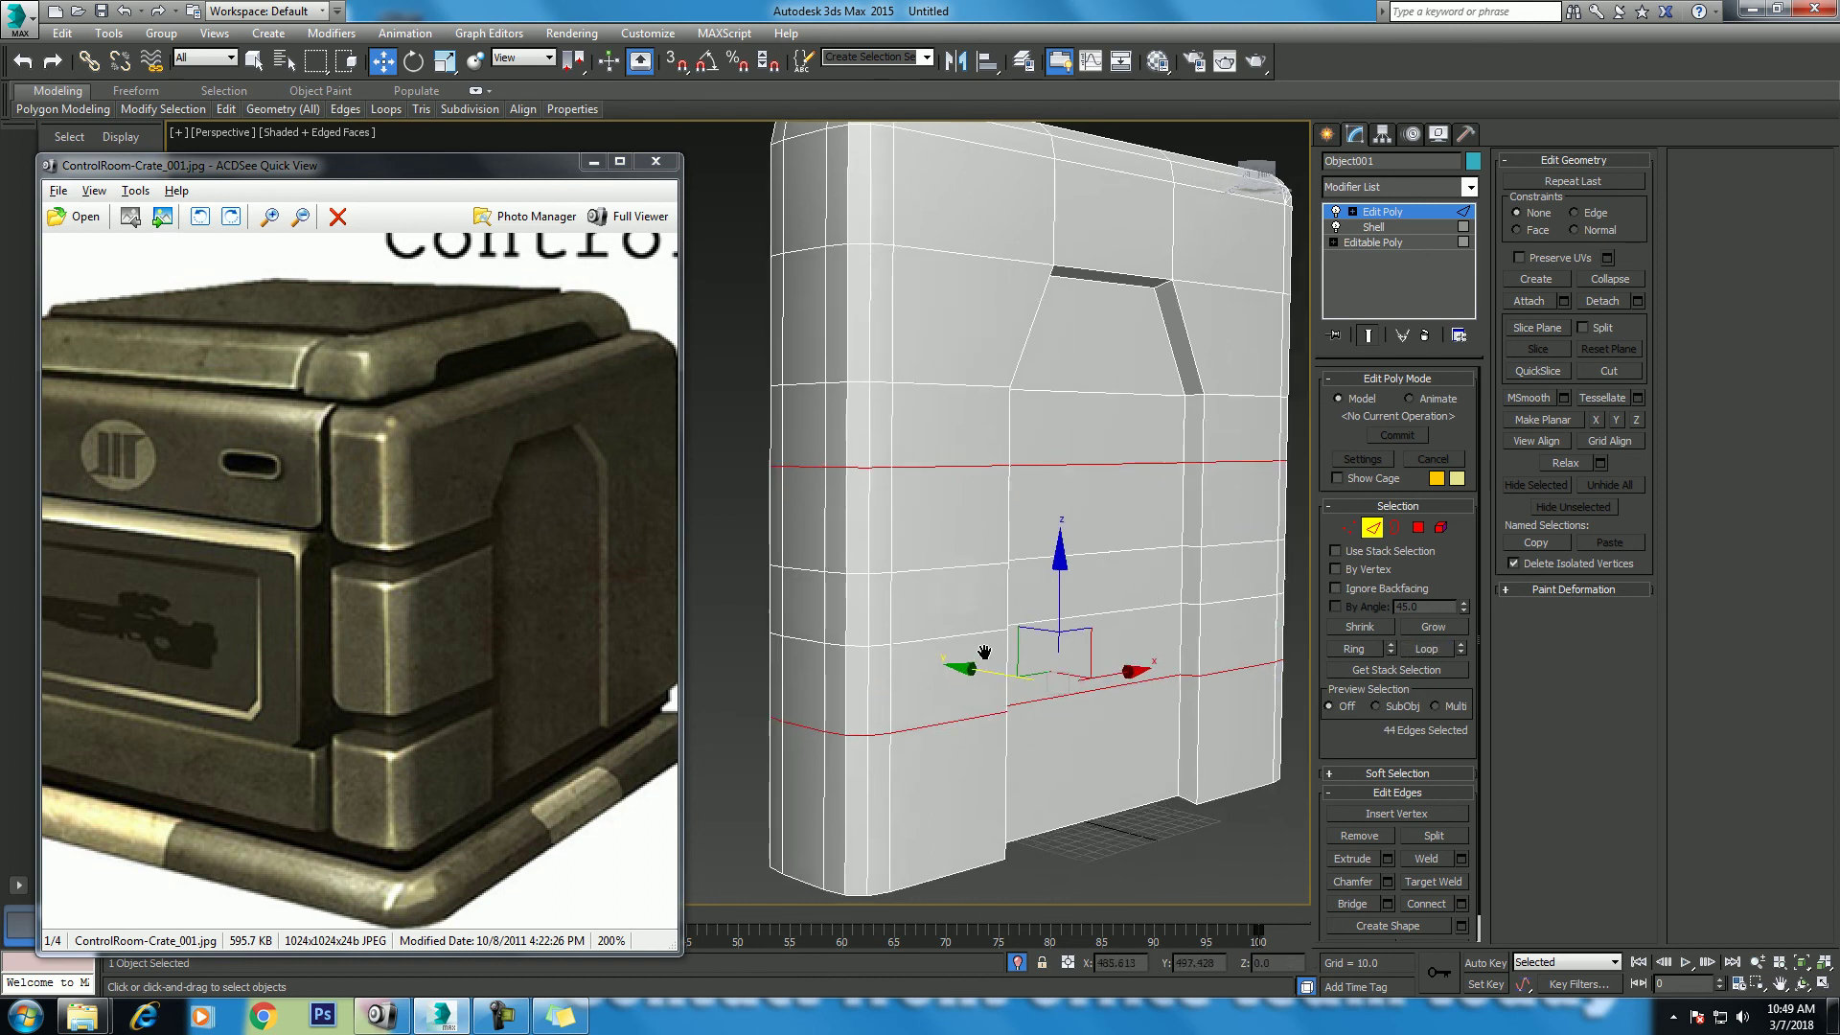
pyautogui.press('f')
pyautogui.hotkey('ctrl', 'z')
pyautogui.scroll(2, 974, 759)
pyautogui.press('p')
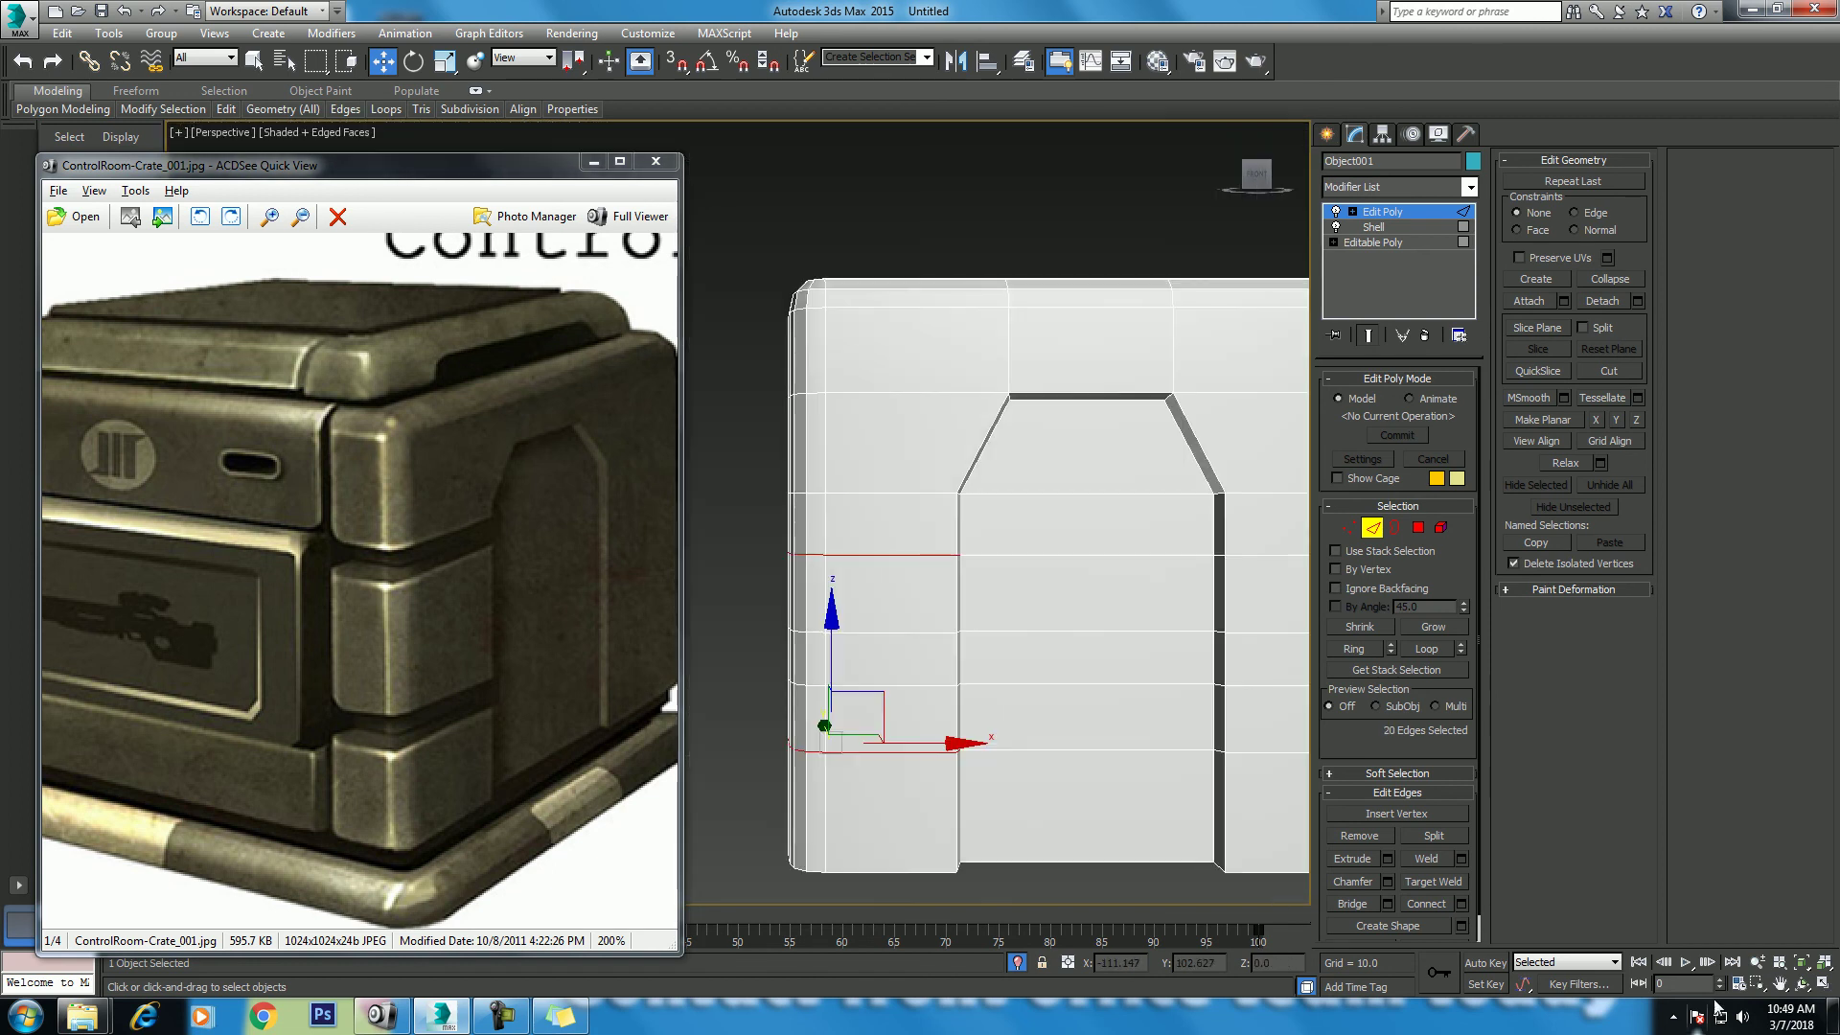
pyautogui.click(1804, 984)
pyautogui.moveTo(1002, 645)
pyautogui.mouseDown()
pyautogui.moveTo(940, 567)
pyautogui.moveTo(1051, 563)
pyautogui.moveTo(825, 558)
pyautogui.moveTo(876, 594)
pyautogui.mouseUp()
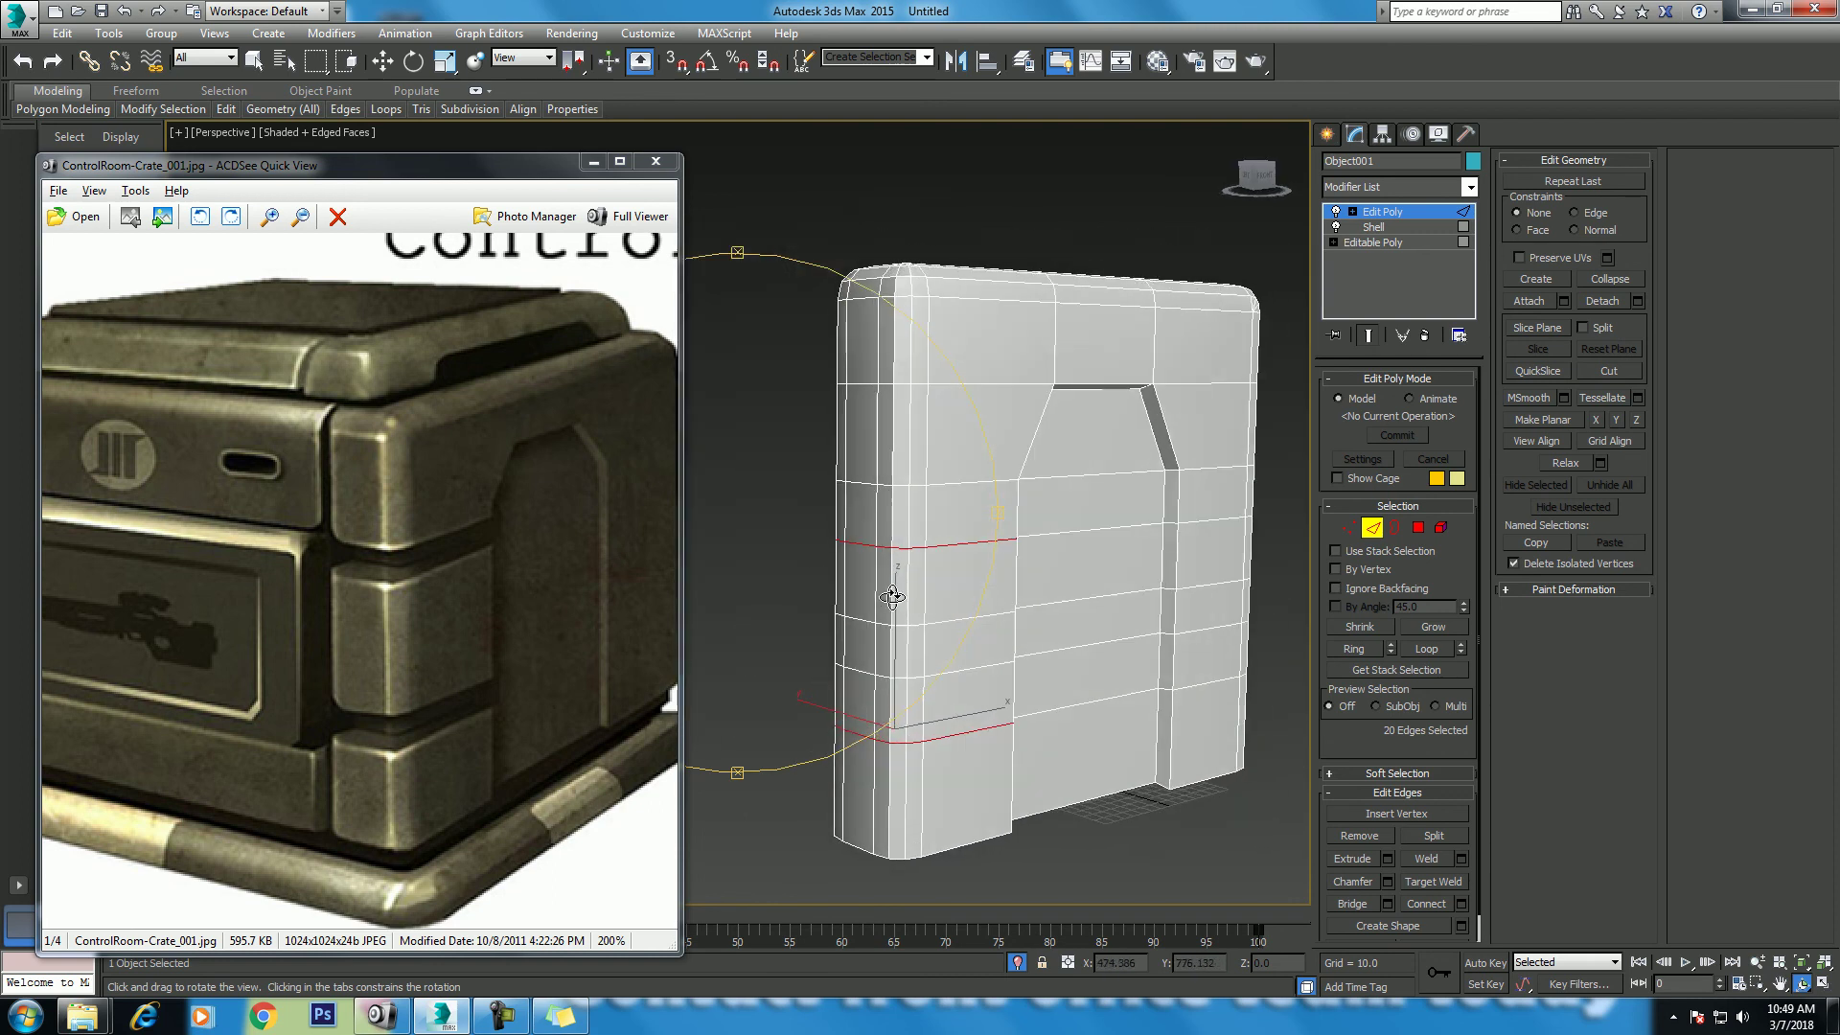
# Step: Chamfer the two horizontal edge loops with amount 13.874 and one segment
pyautogui.rightClick(875, 594)
pyautogui.rightClick(939, 533)
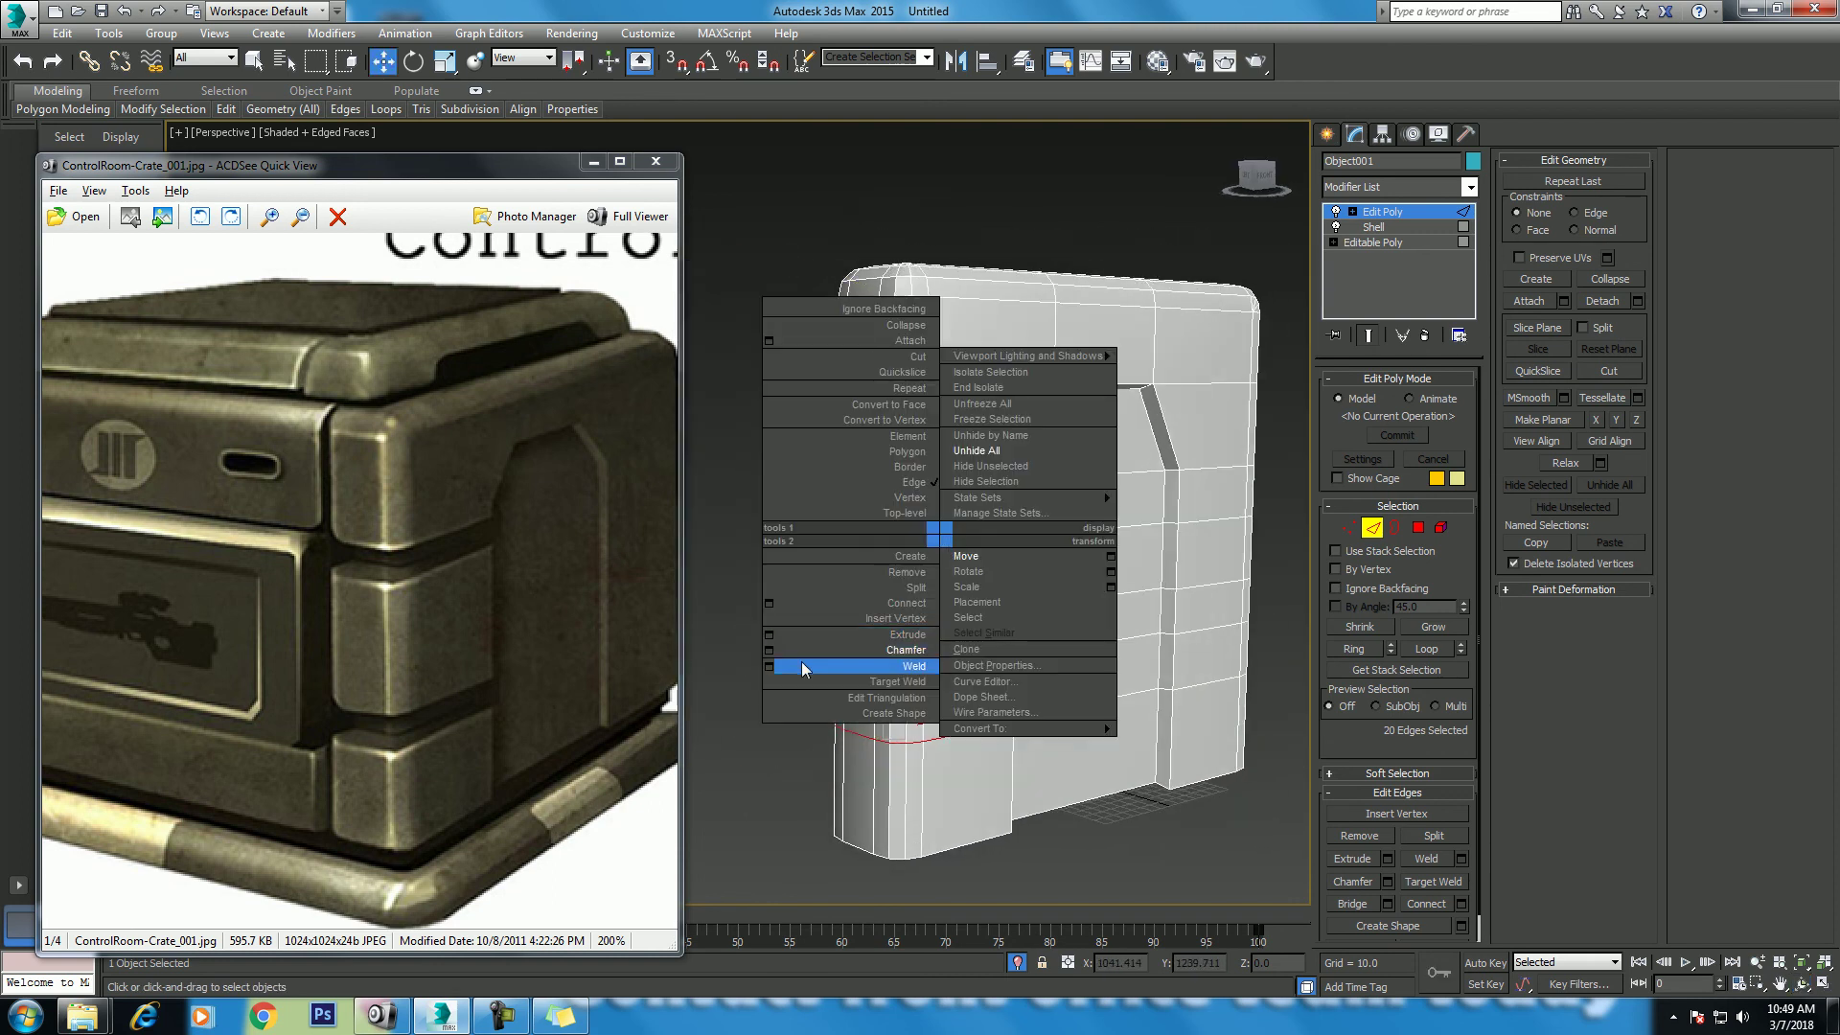
pyautogui.click(770, 651)
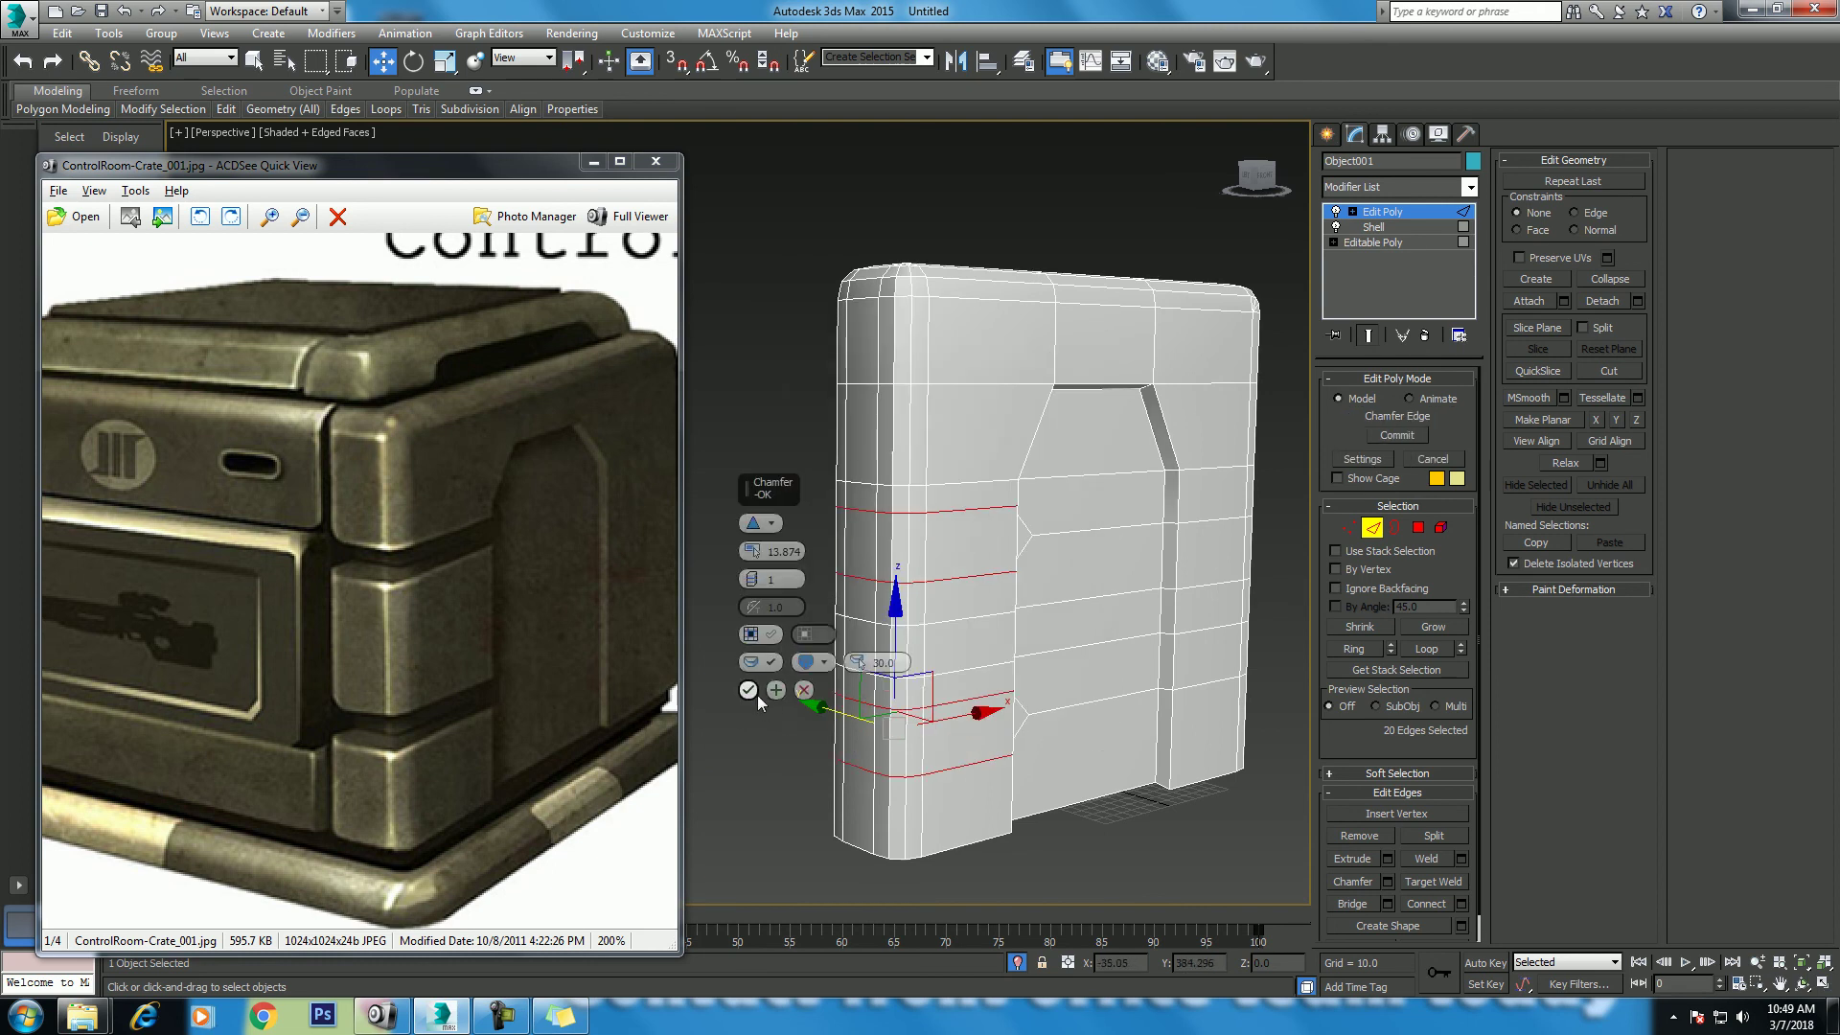
pyautogui.click(749, 690)
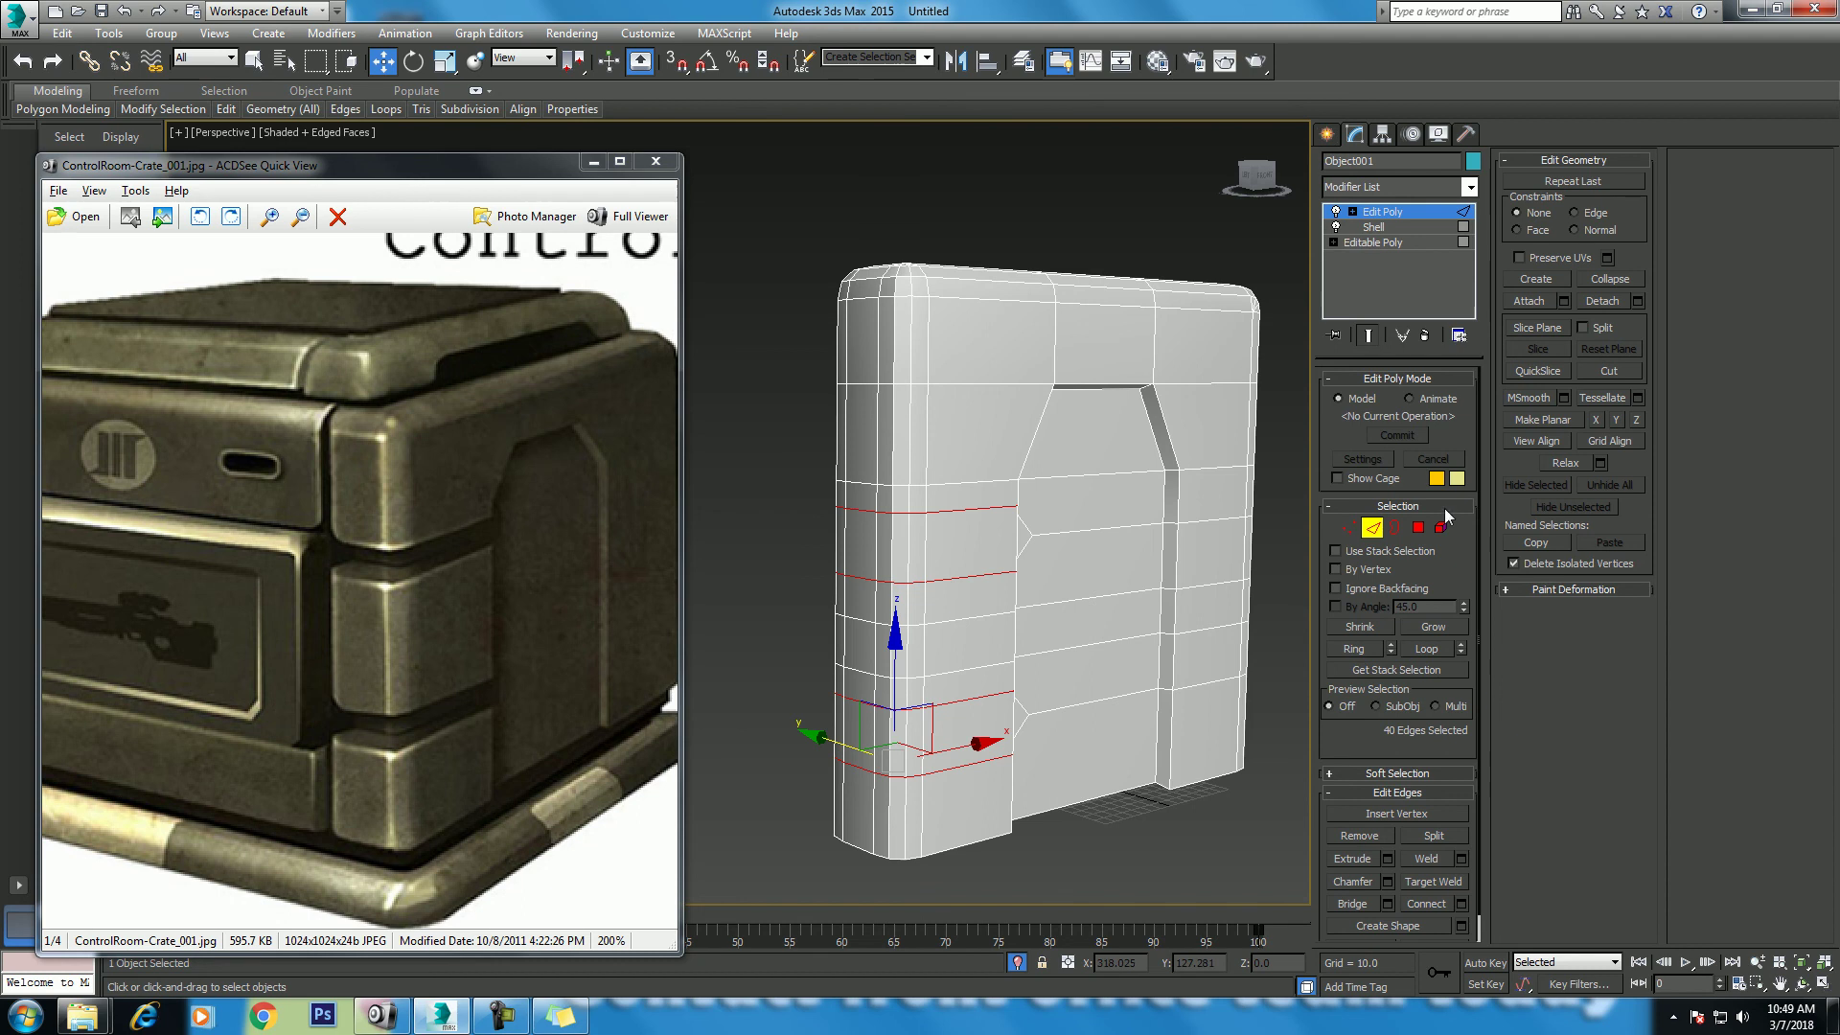
pyautogui.click(1418, 528)
pyautogui.click(927, 548)
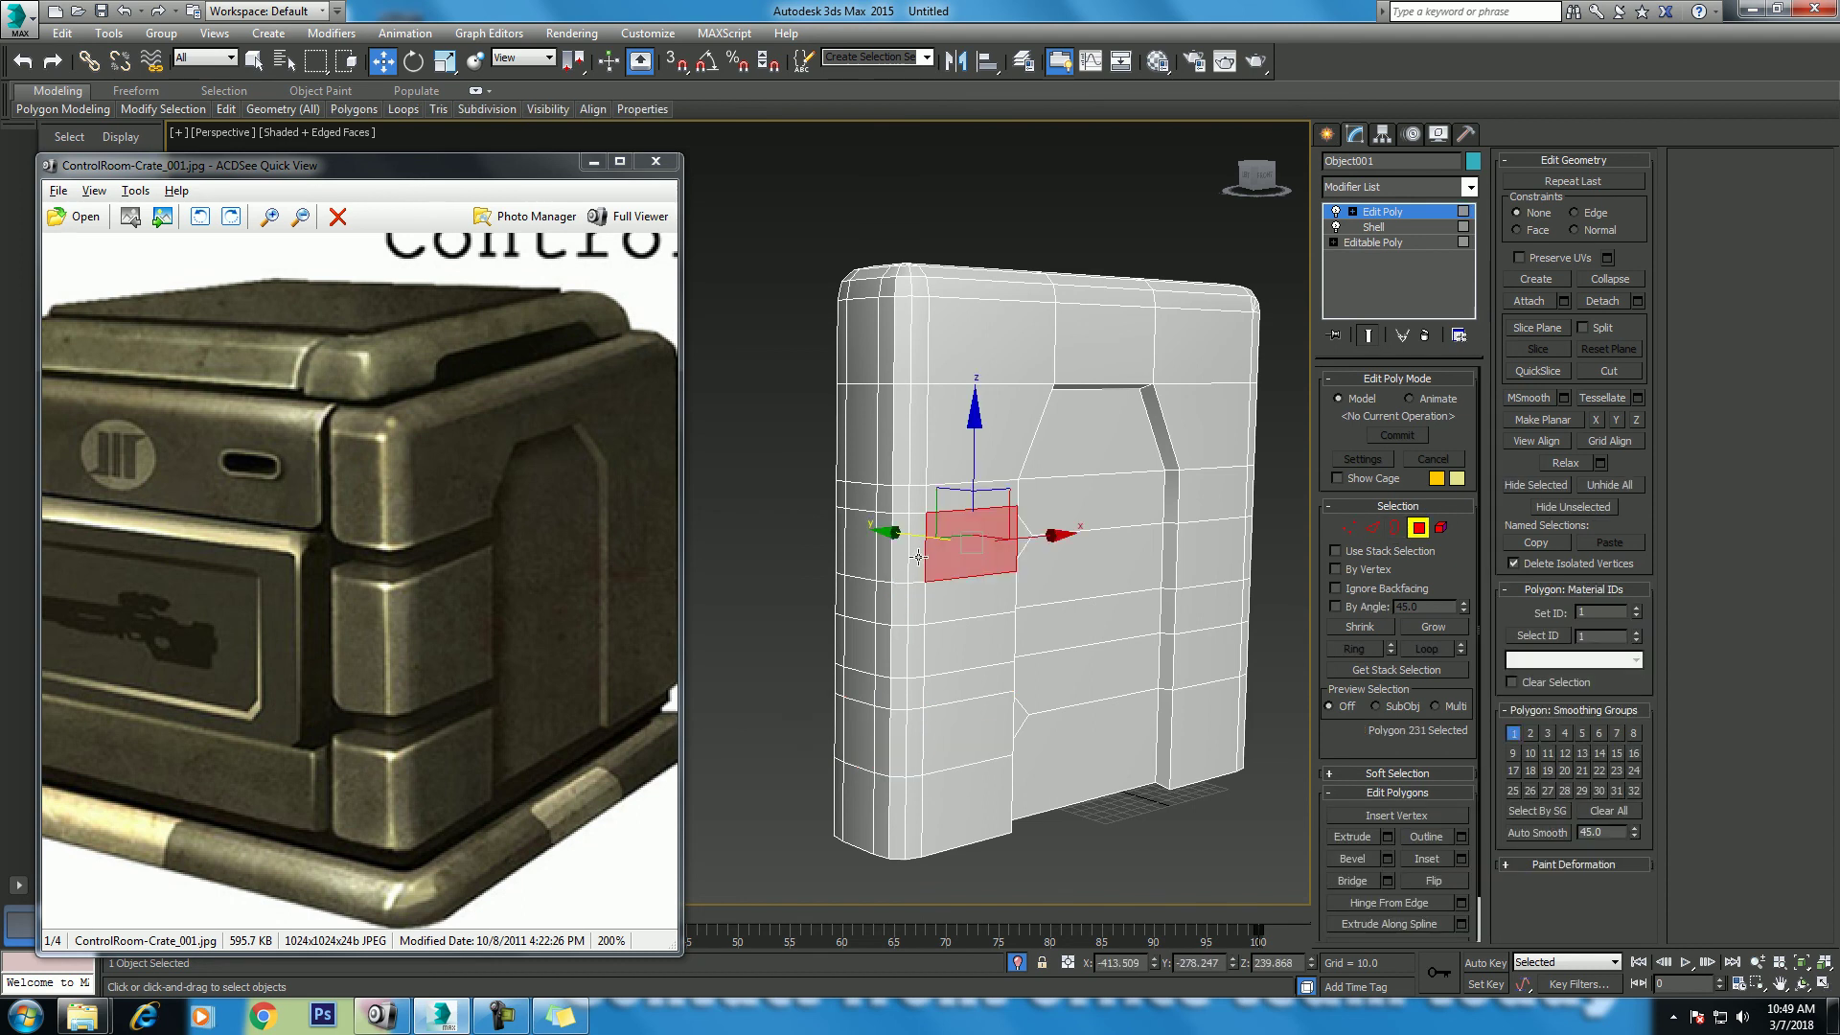
# Step: Select both narrow face bands between the chamfered edges (20 polygons) and orbit to the side
pyautogui.keyDown('shift'); pyautogui.click(914, 559); pyautogui.keyUp('shift')
pyautogui.keyDown('ctrl'); pyautogui.click(968, 728); pyautogui.keyUp('ctrl')
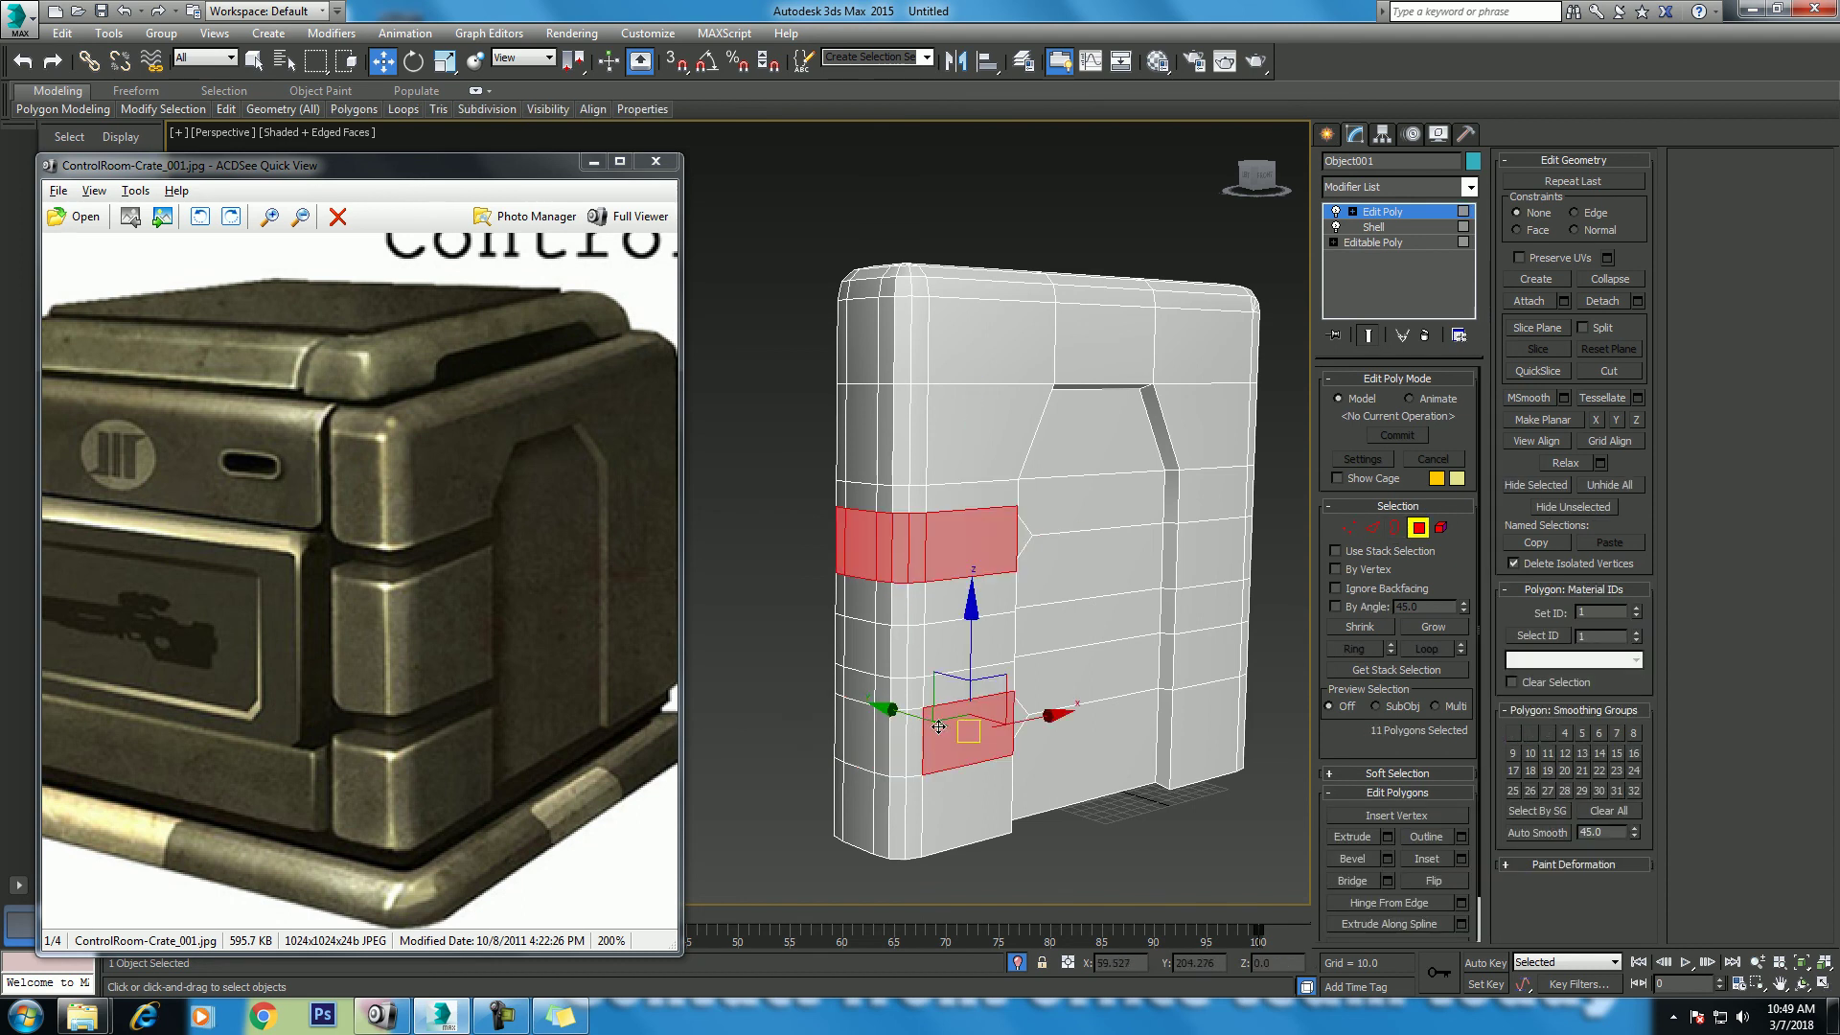
pyautogui.keyDown('shift'); pyautogui.click(914, 738); pyautogui.keyUp('shift')
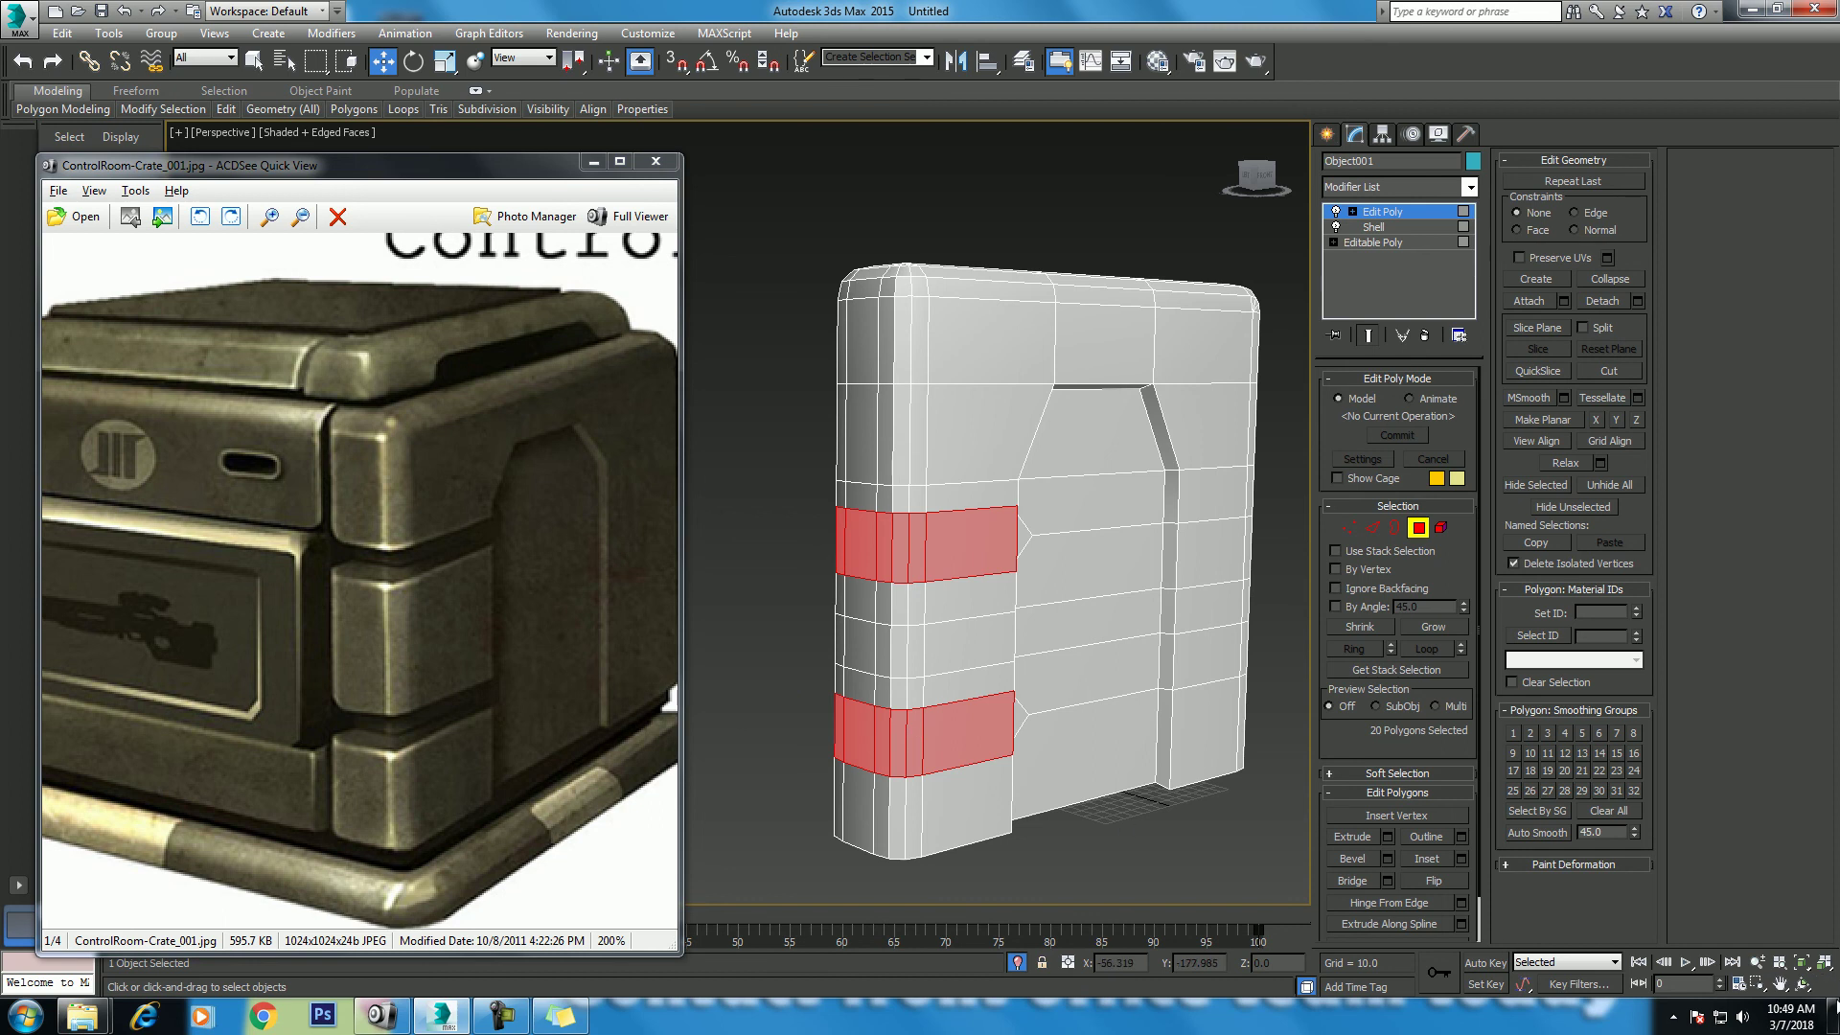
pyautogui.click(1799, 984)
pyautogui.moveTo(767, 548)
pyautogui.mouseDown()
pyautogui.moveTo(1063, 566)
pyautogui.moveTo(847, 1023)
pyautogui.mouseUp()
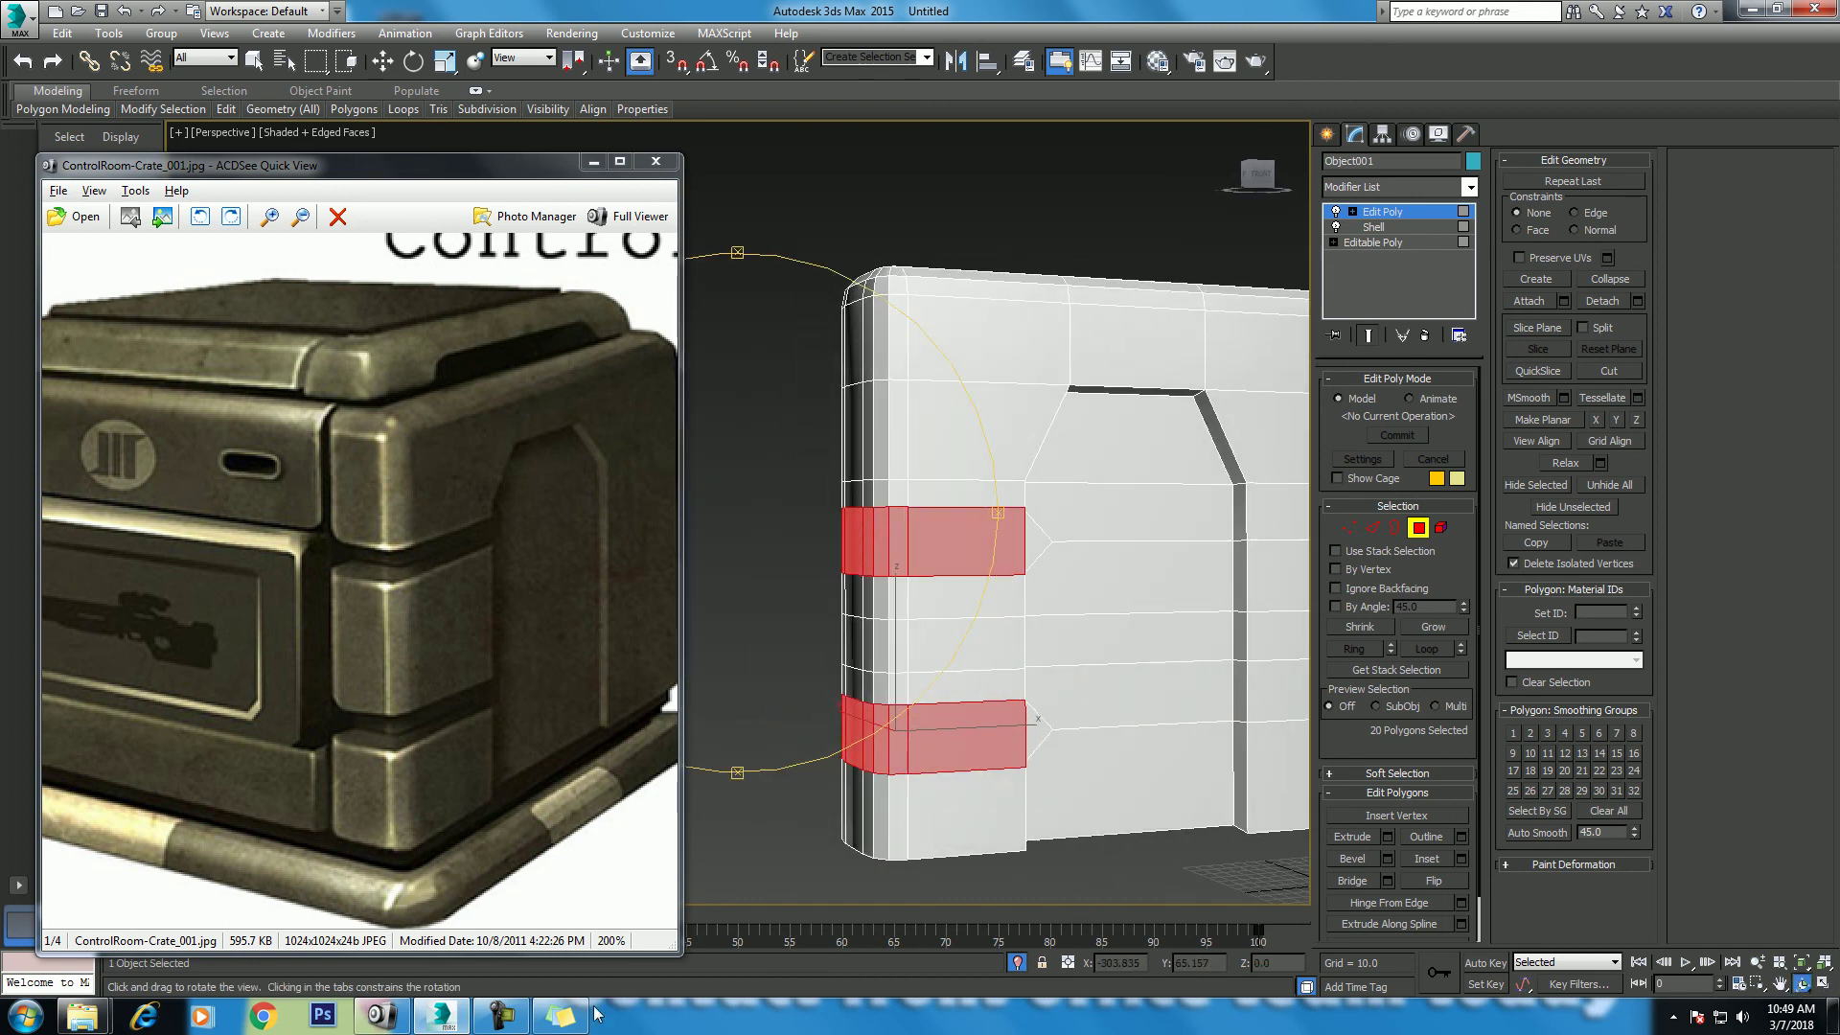
pyautogui.click(573, 1016)
pyautogui.press('Return')
pyautogui.press('Return')
pyautogui.write('shift+lmb')
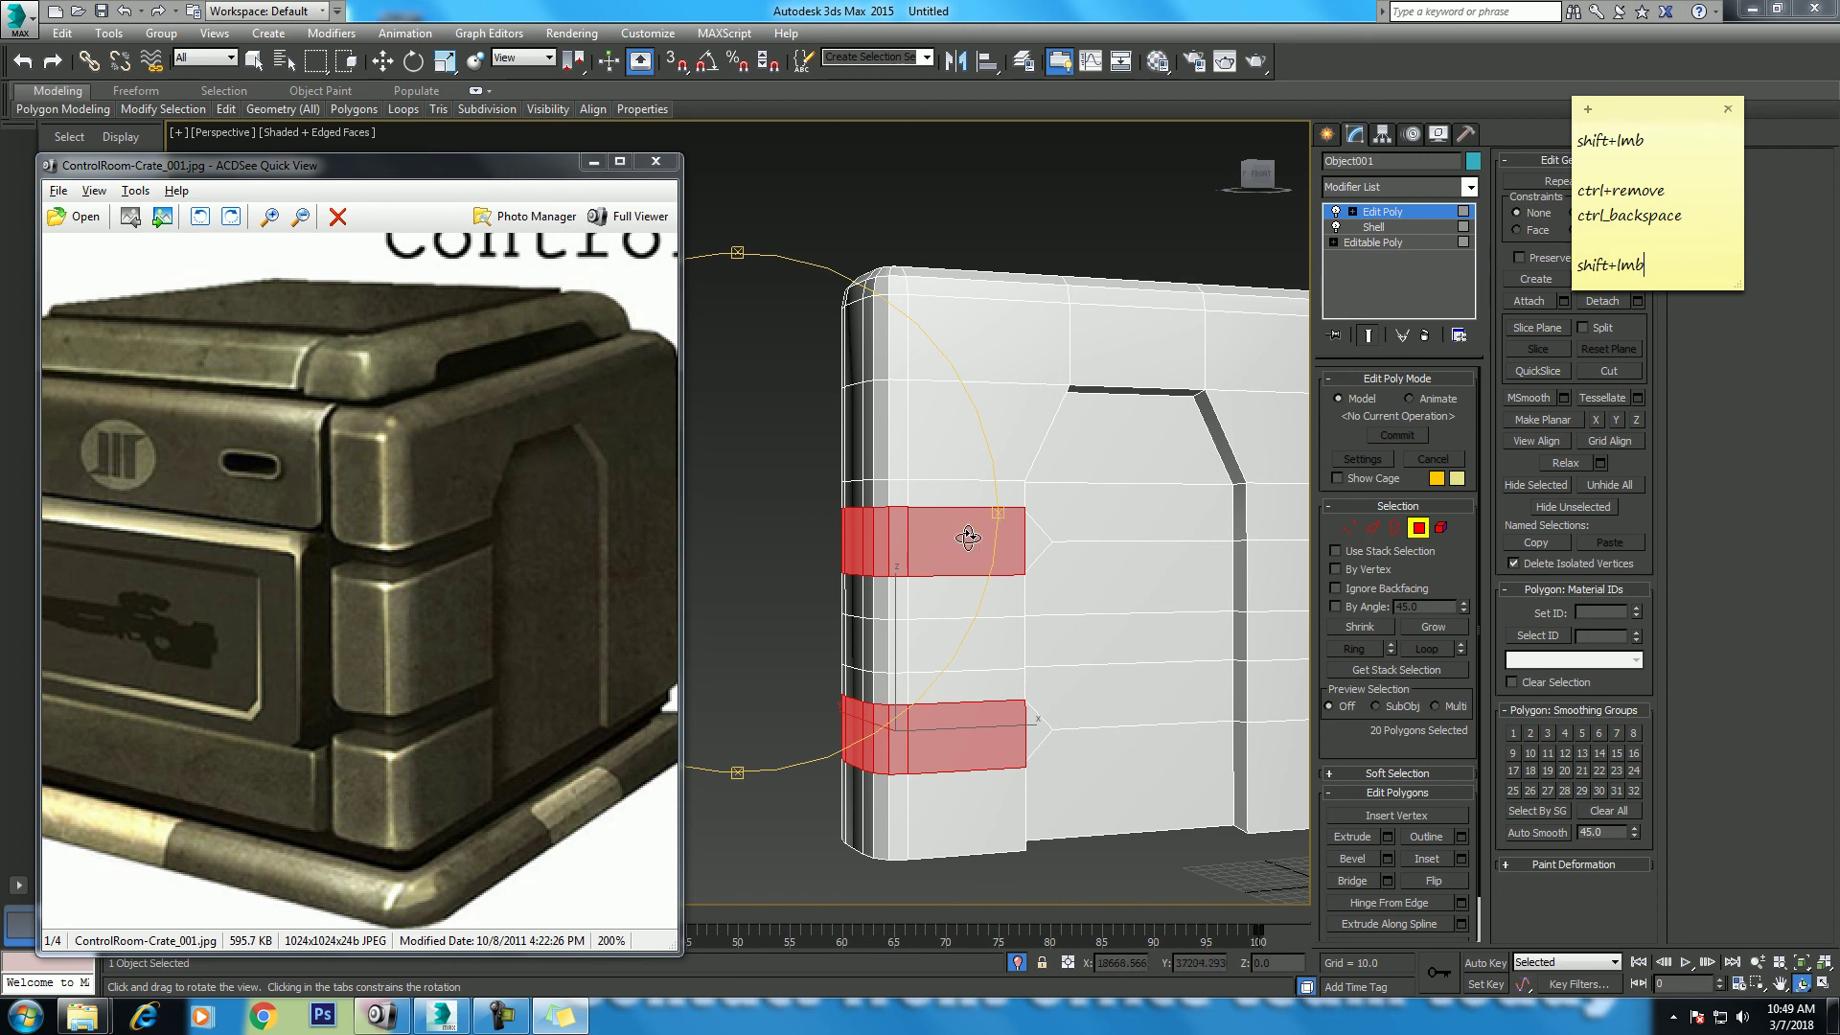
pyautogui.moveTo(959, 534)
pyautogui.mouseDown()
pyautogui.moveTo(854, 459)
pyautogui.moveTo(886, 491)
pyautogui.mouseUp()
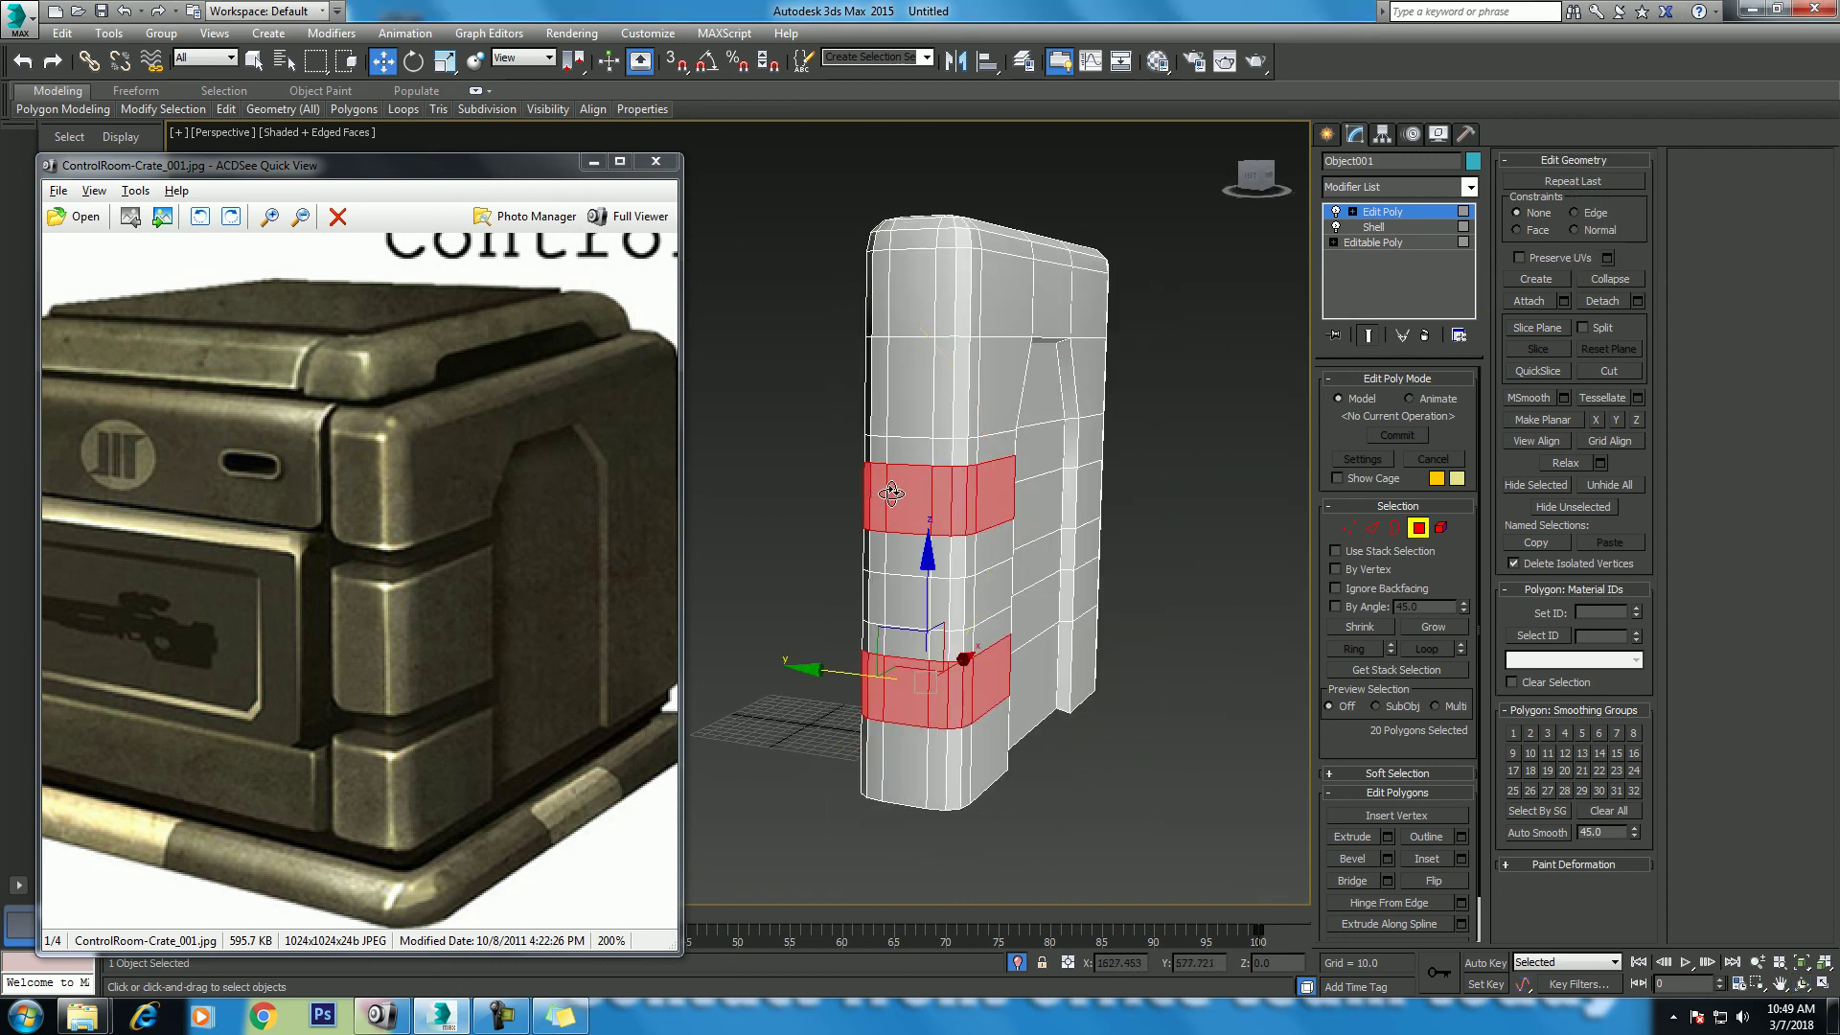
# Step: Start a bevel on the selected face bands using Local Normals
pyautogui.rightClick(967, 473)
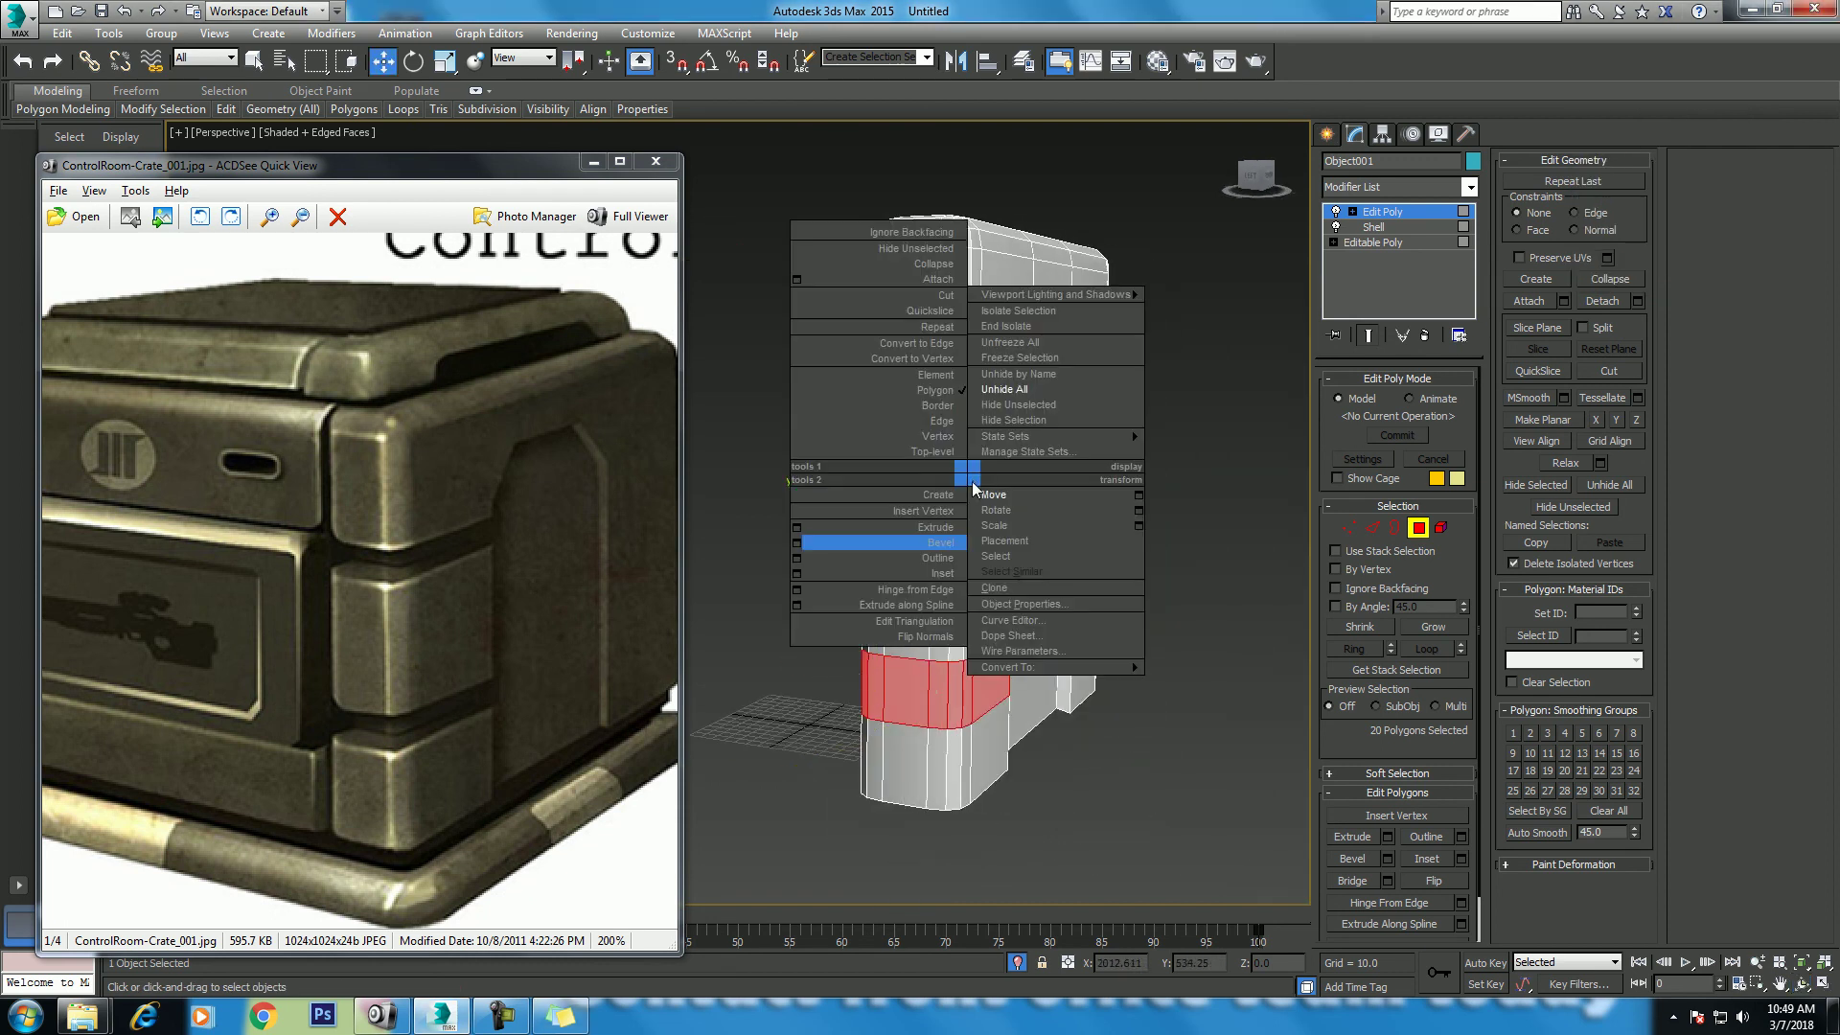
pyautogui.click(797, 542)
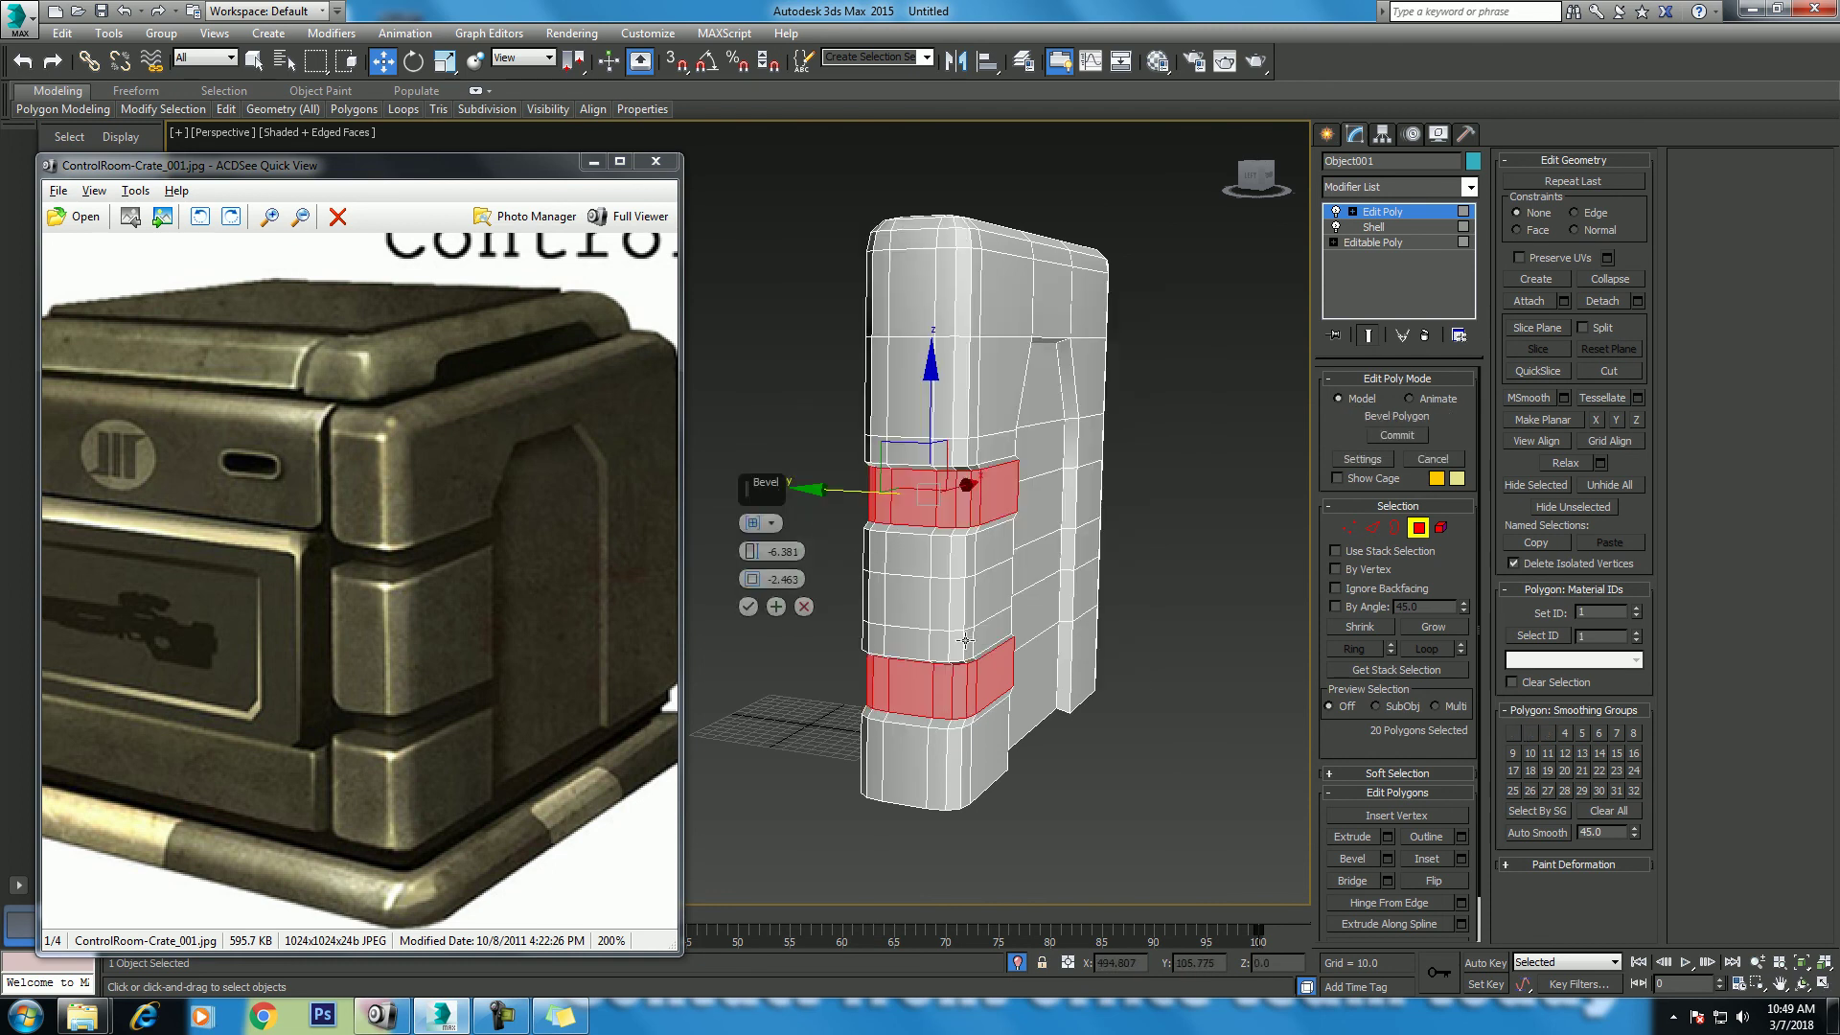
pyautogui.click(1802, 987)
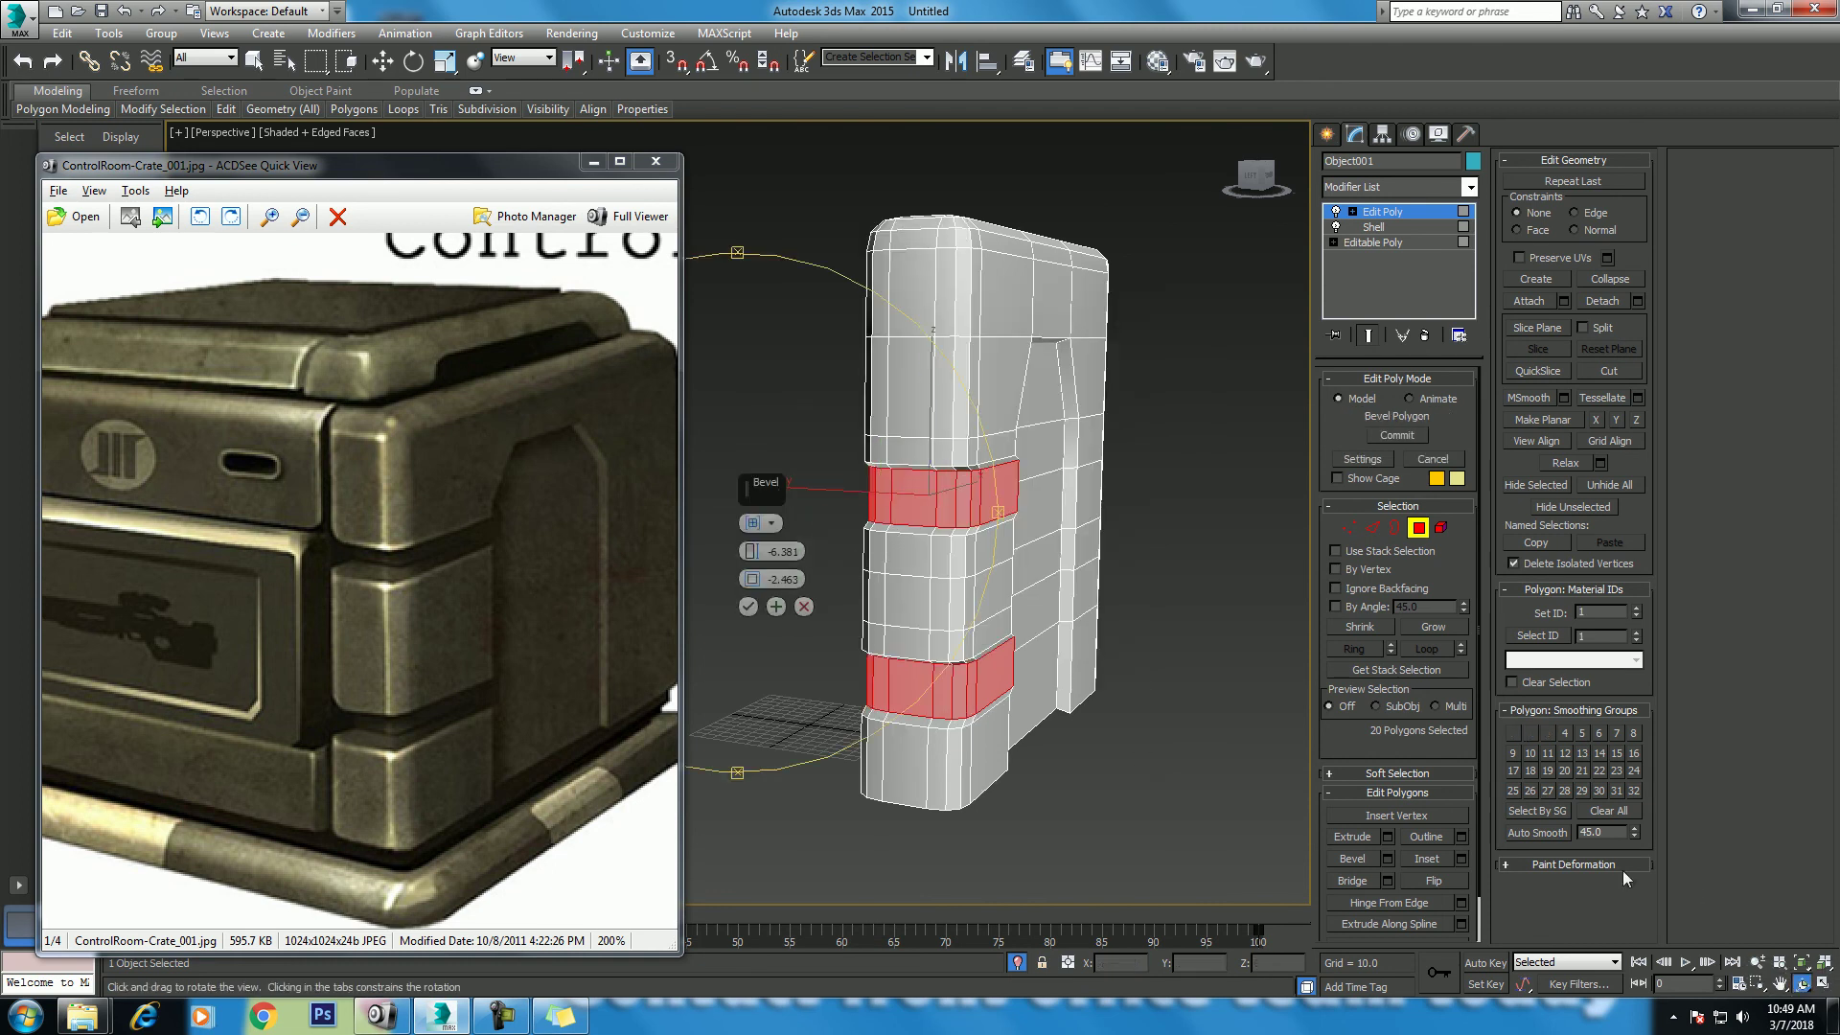
pyautogui.moveTo(939, 537); pyautogui.dragTo(891, 533)
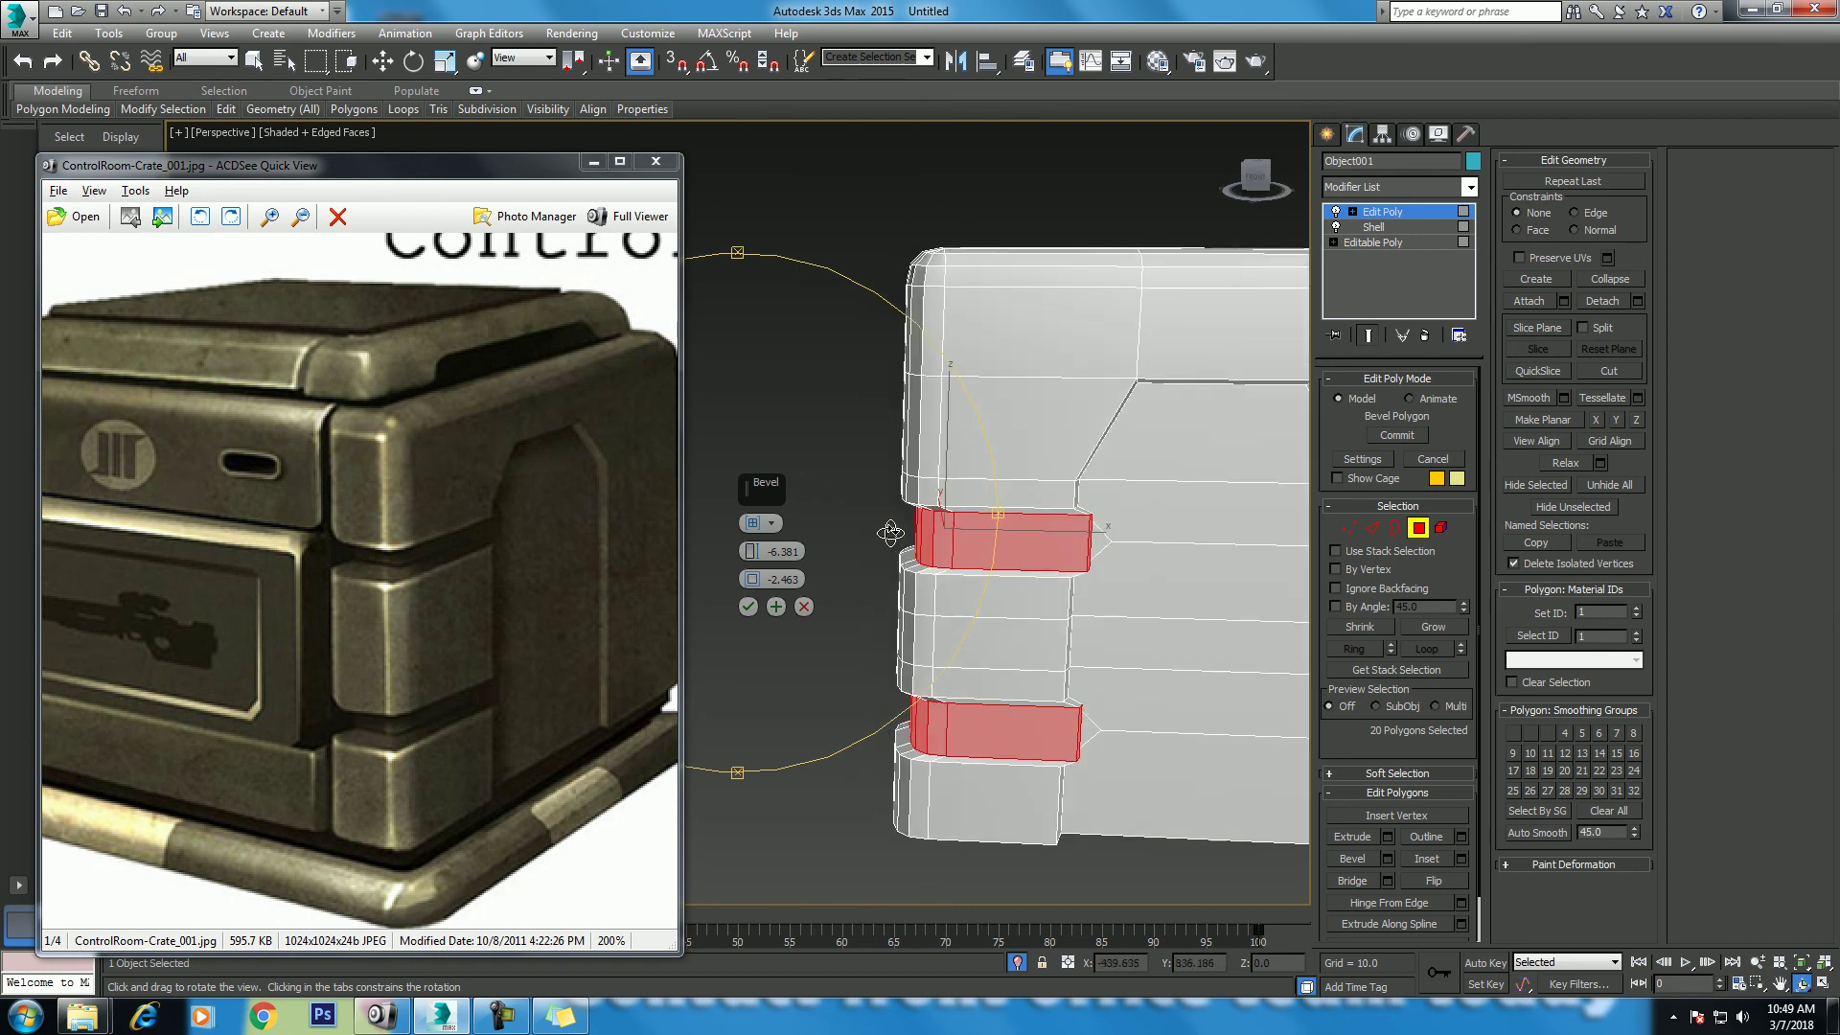
pyautogui.click(781, 523)
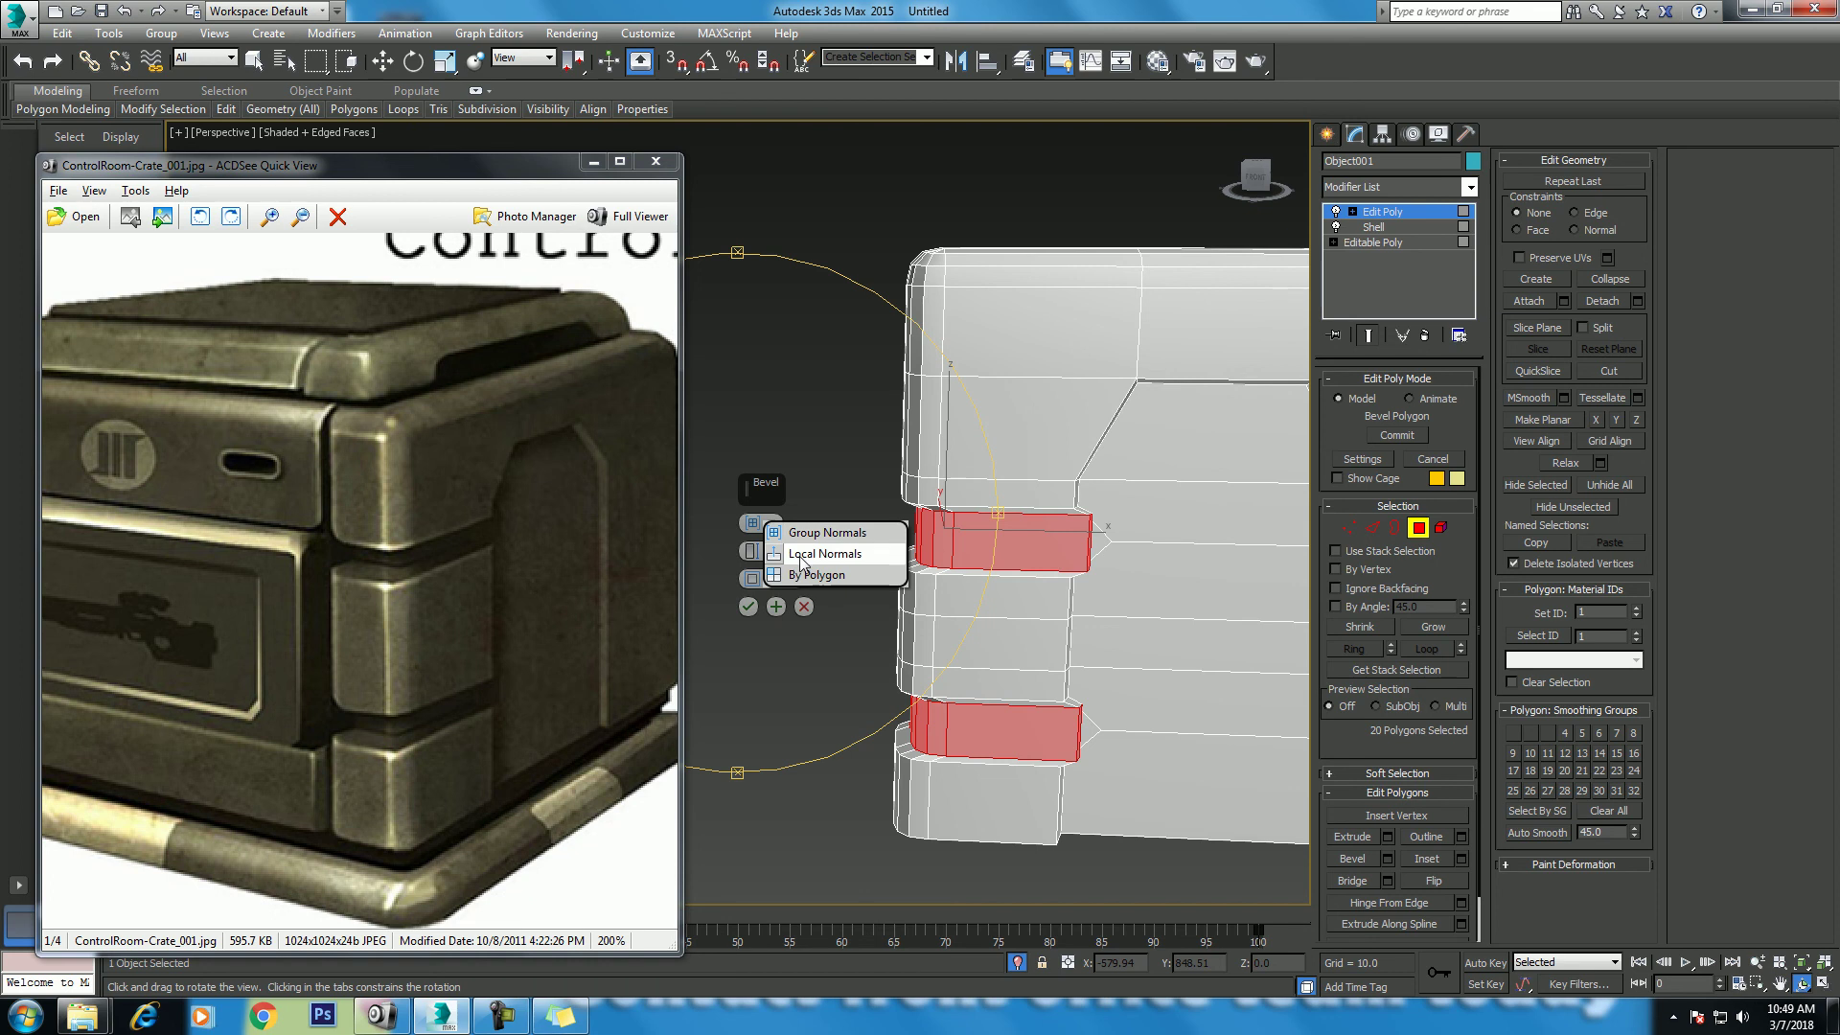
pyautogui.click(800, 554)
# Step: Set the bevel to height -9.856 and outline -2.463, then commit it
pyautogui.keyDown('alt'); pyautogui.moveTo(1073, 532); pyautogui.dragTo(883, 534, button='middle'); pyautogui.keyUp('alt')
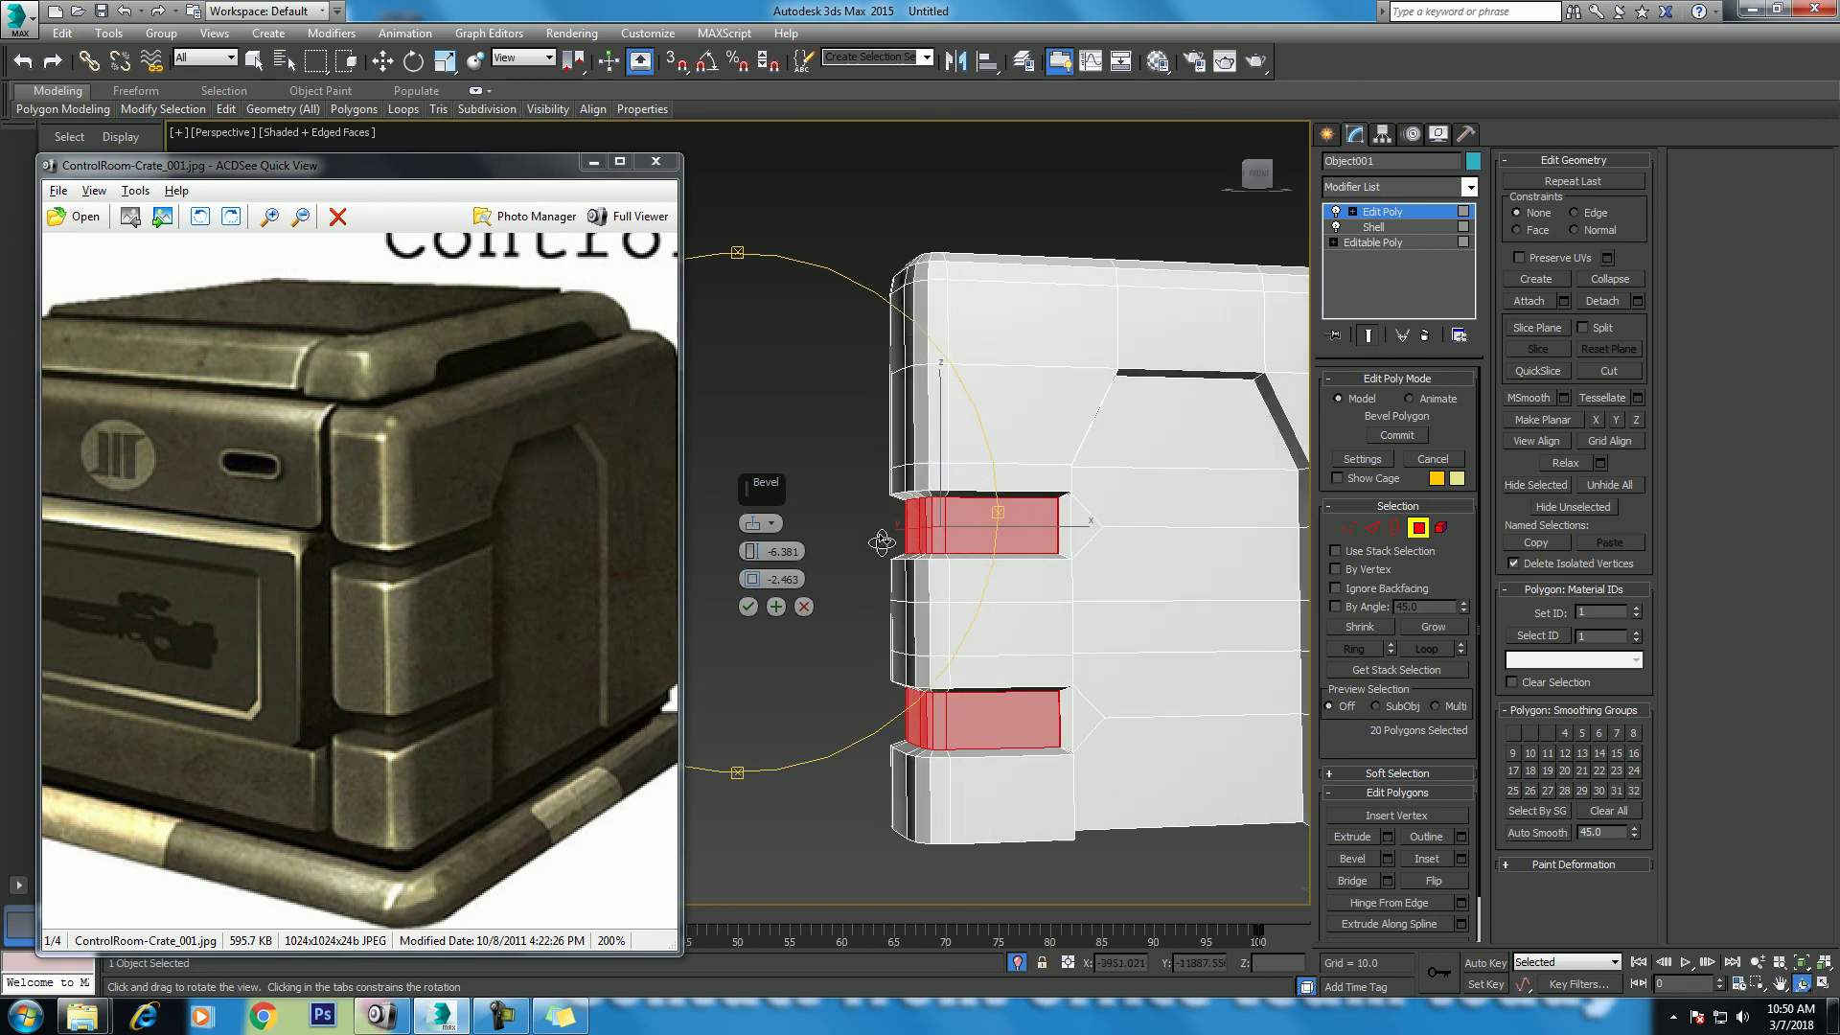
pyautogui.moveTo(751, 555); pyautogui.dragTo(750, 574)
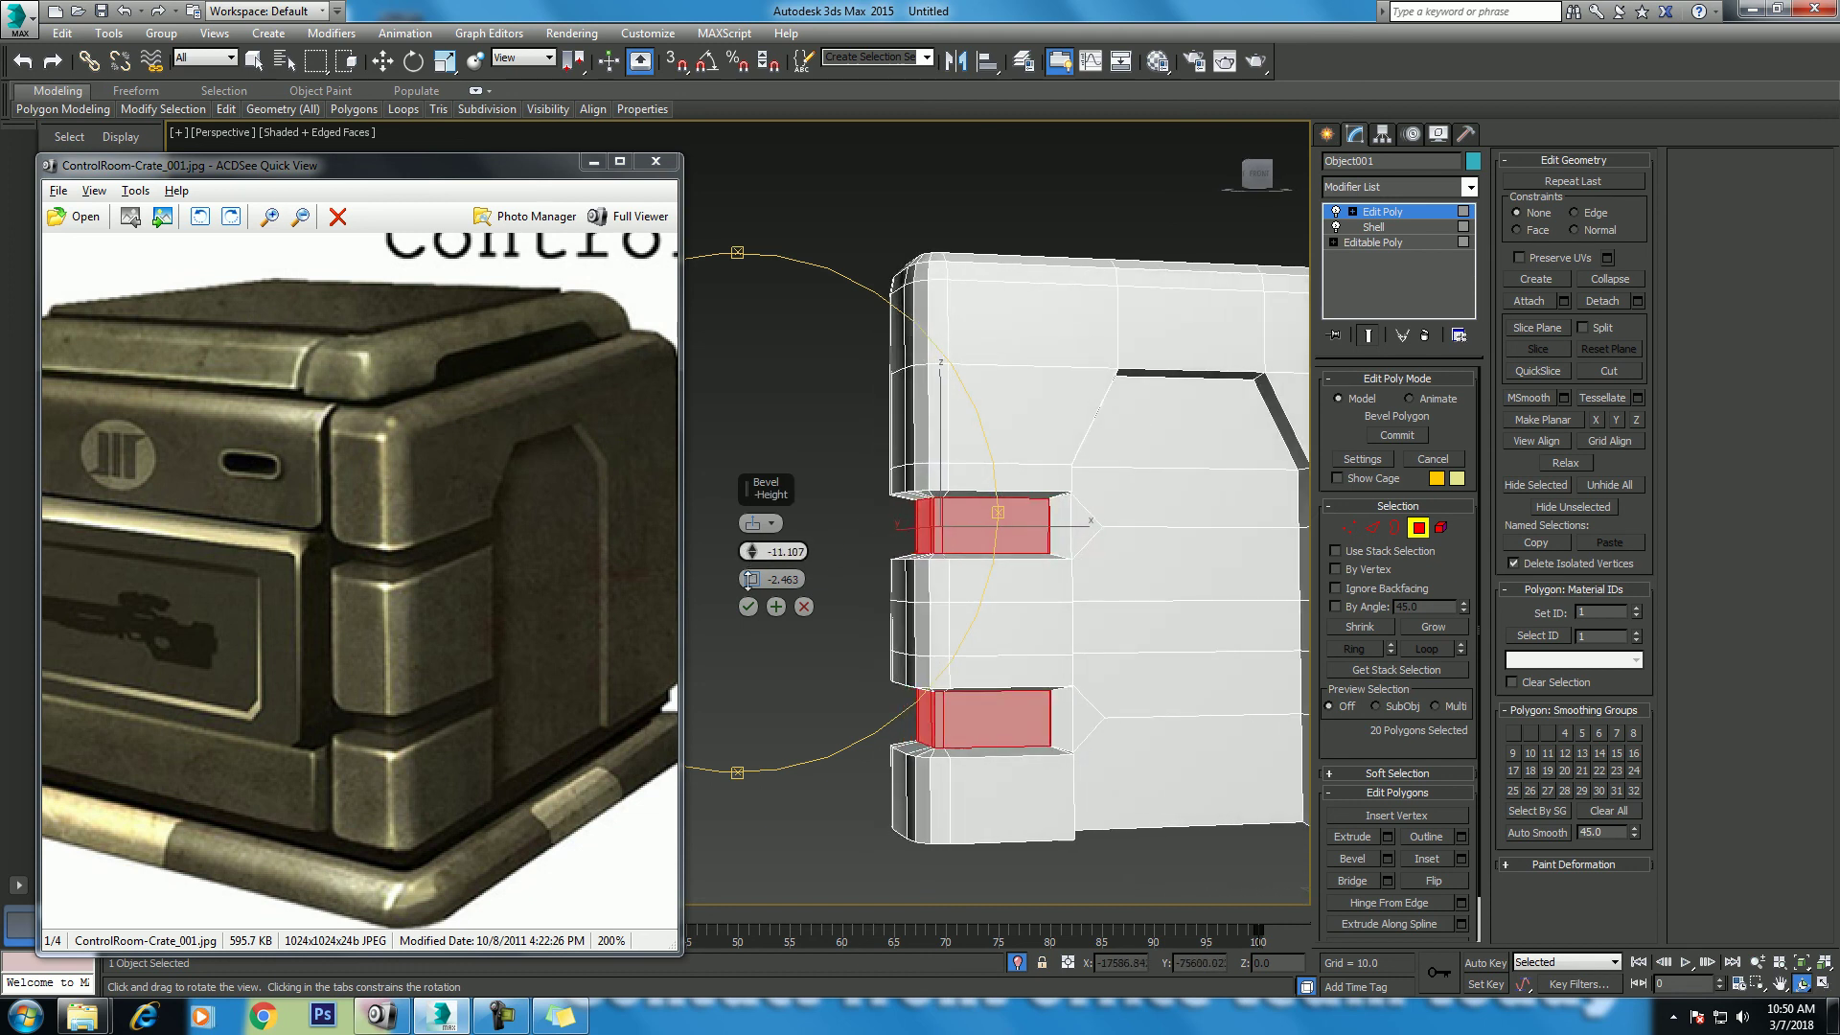
pyautogui.moveTo(941, 495)
pyautogui.keyDown('alt'); pyautogui.mouseDown(button='middle')
pyautogui.moveTo(1020, 510)
pyautogui.moveTo(997, 503)
pyautogui.mouseUp(button='middle'); pyautogui.keyUp('alt')
pyautogui.scroll(3, 920, 423)
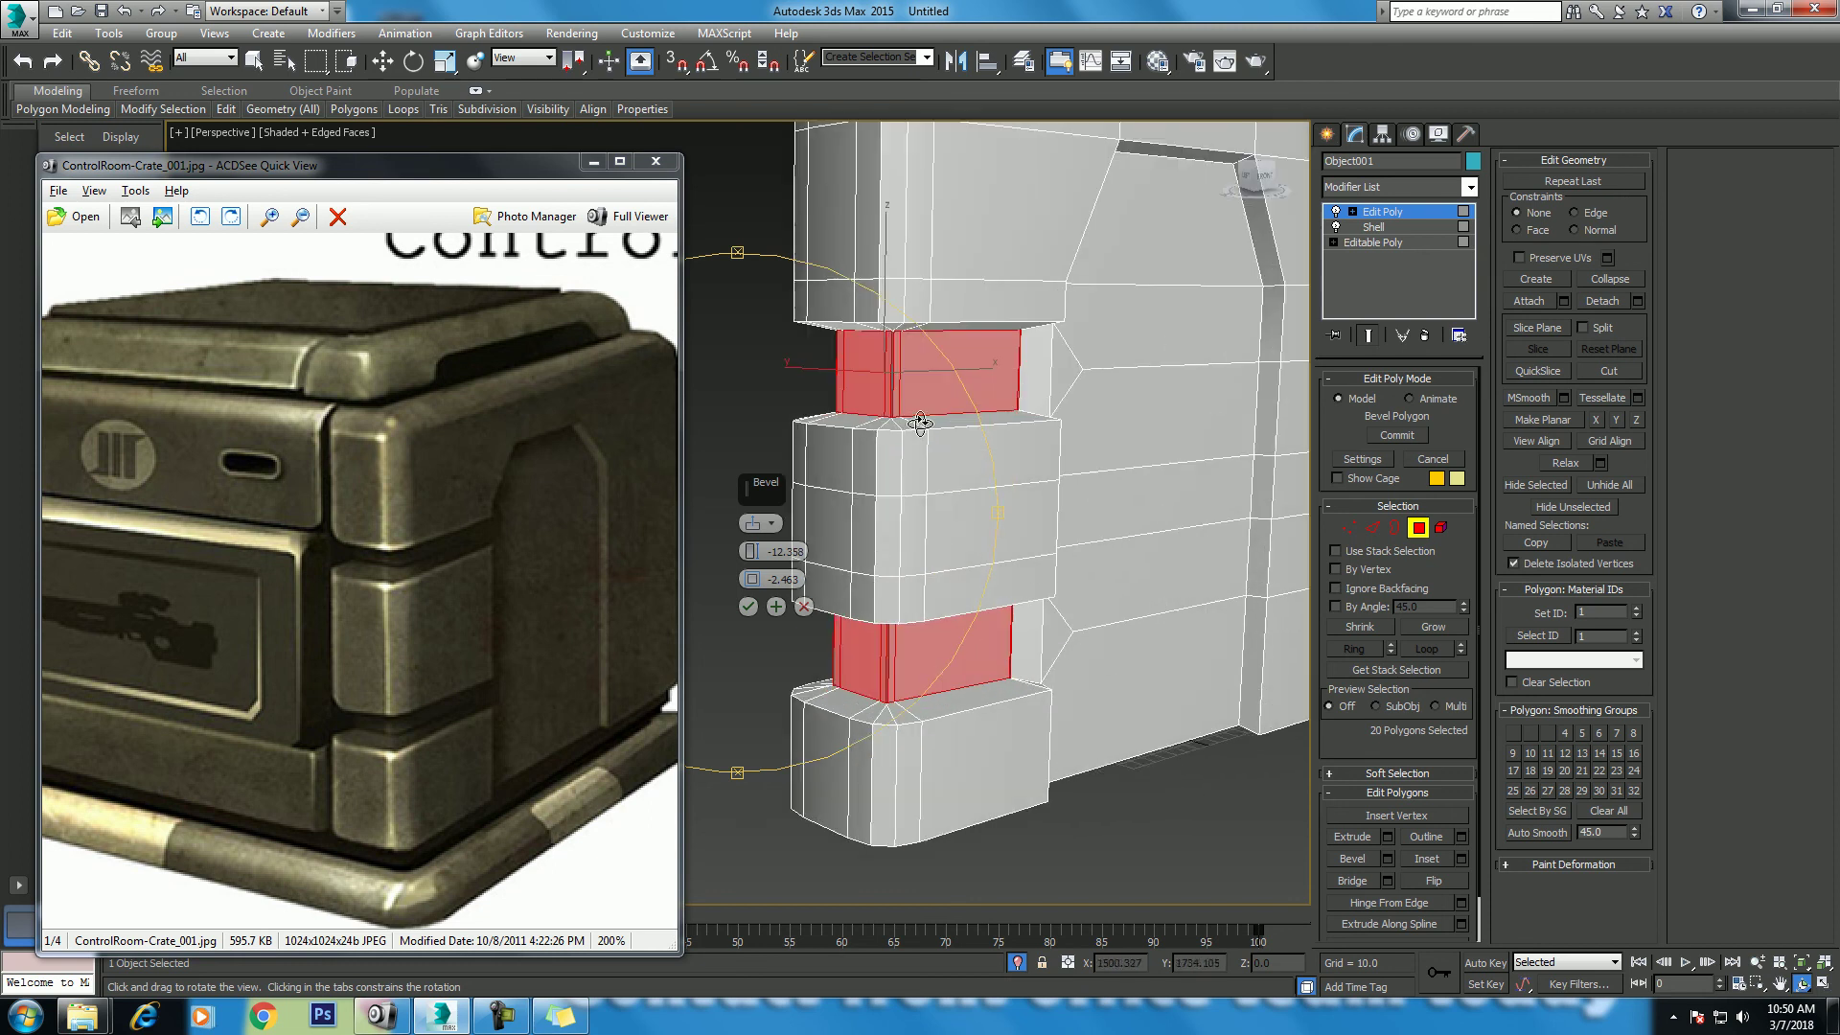
pyautogui.moveTo(945, 587); pyautogui.dragTo(905, 629, button='middle')
pyautogui.scroll(3, 904, 628)
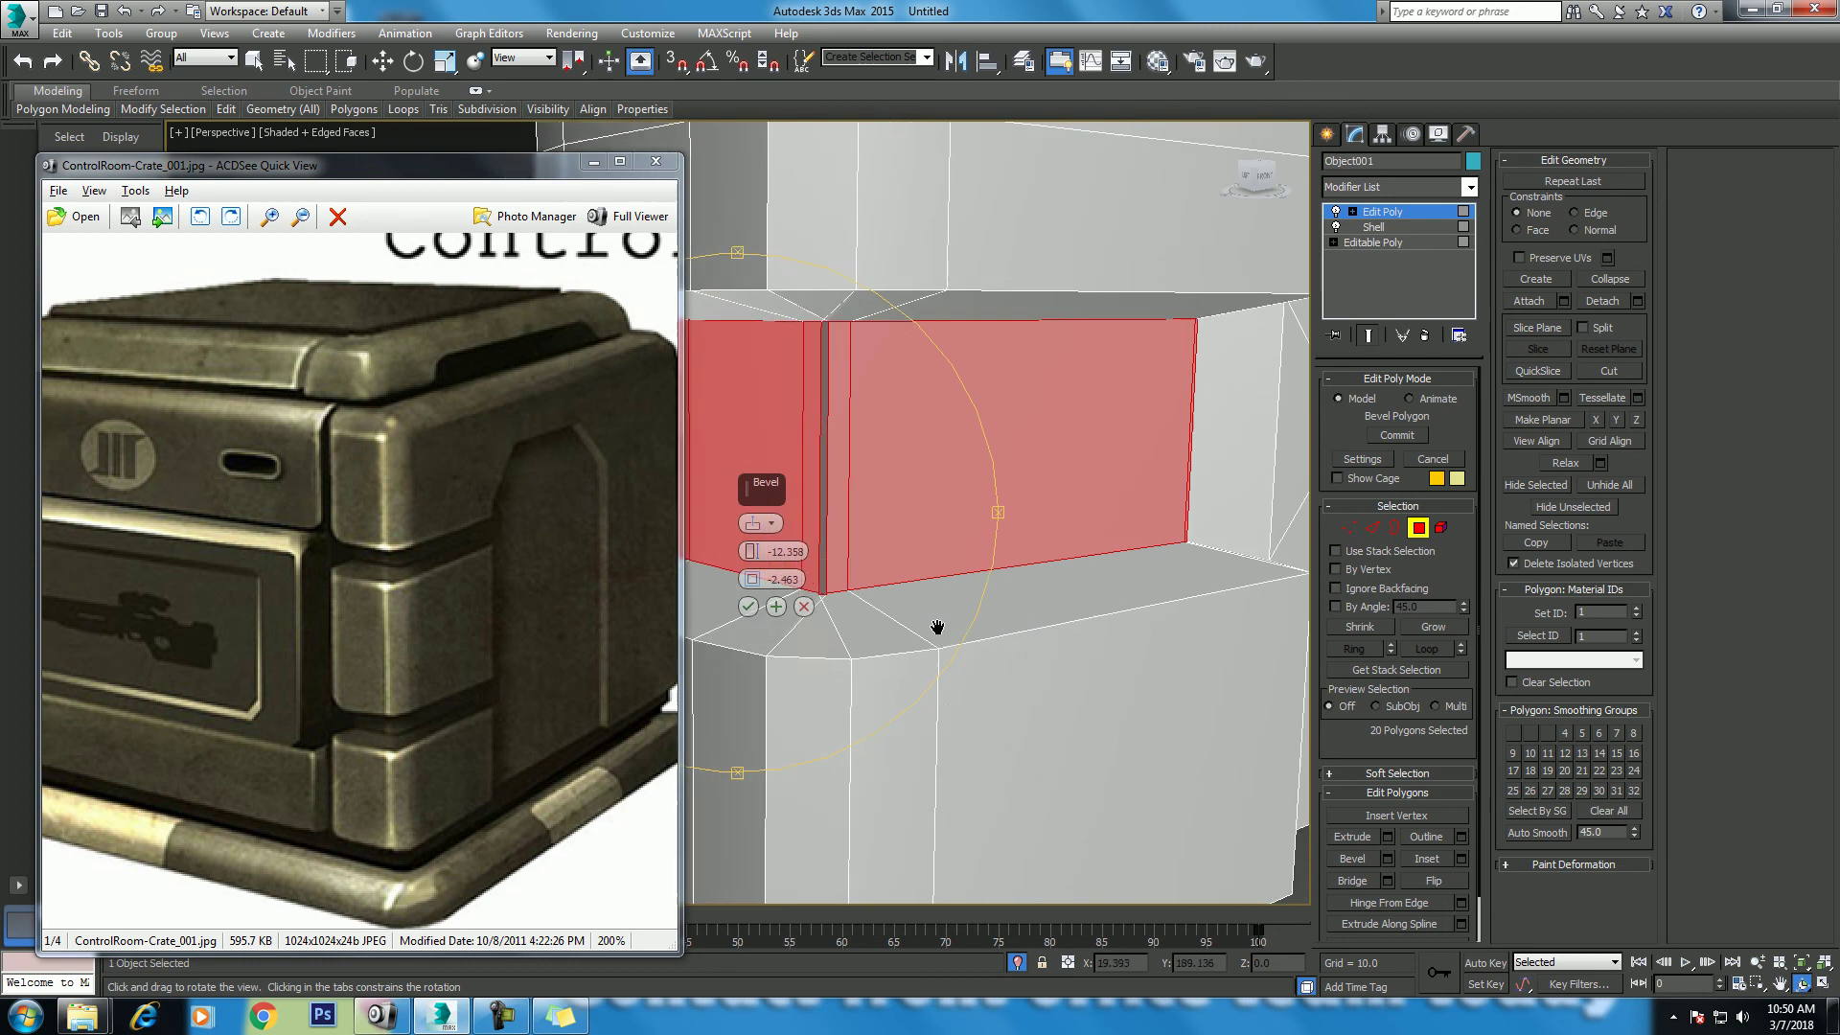
pyautogui.moveTo(749, 552); pyautogui.dragTo(749, 541)
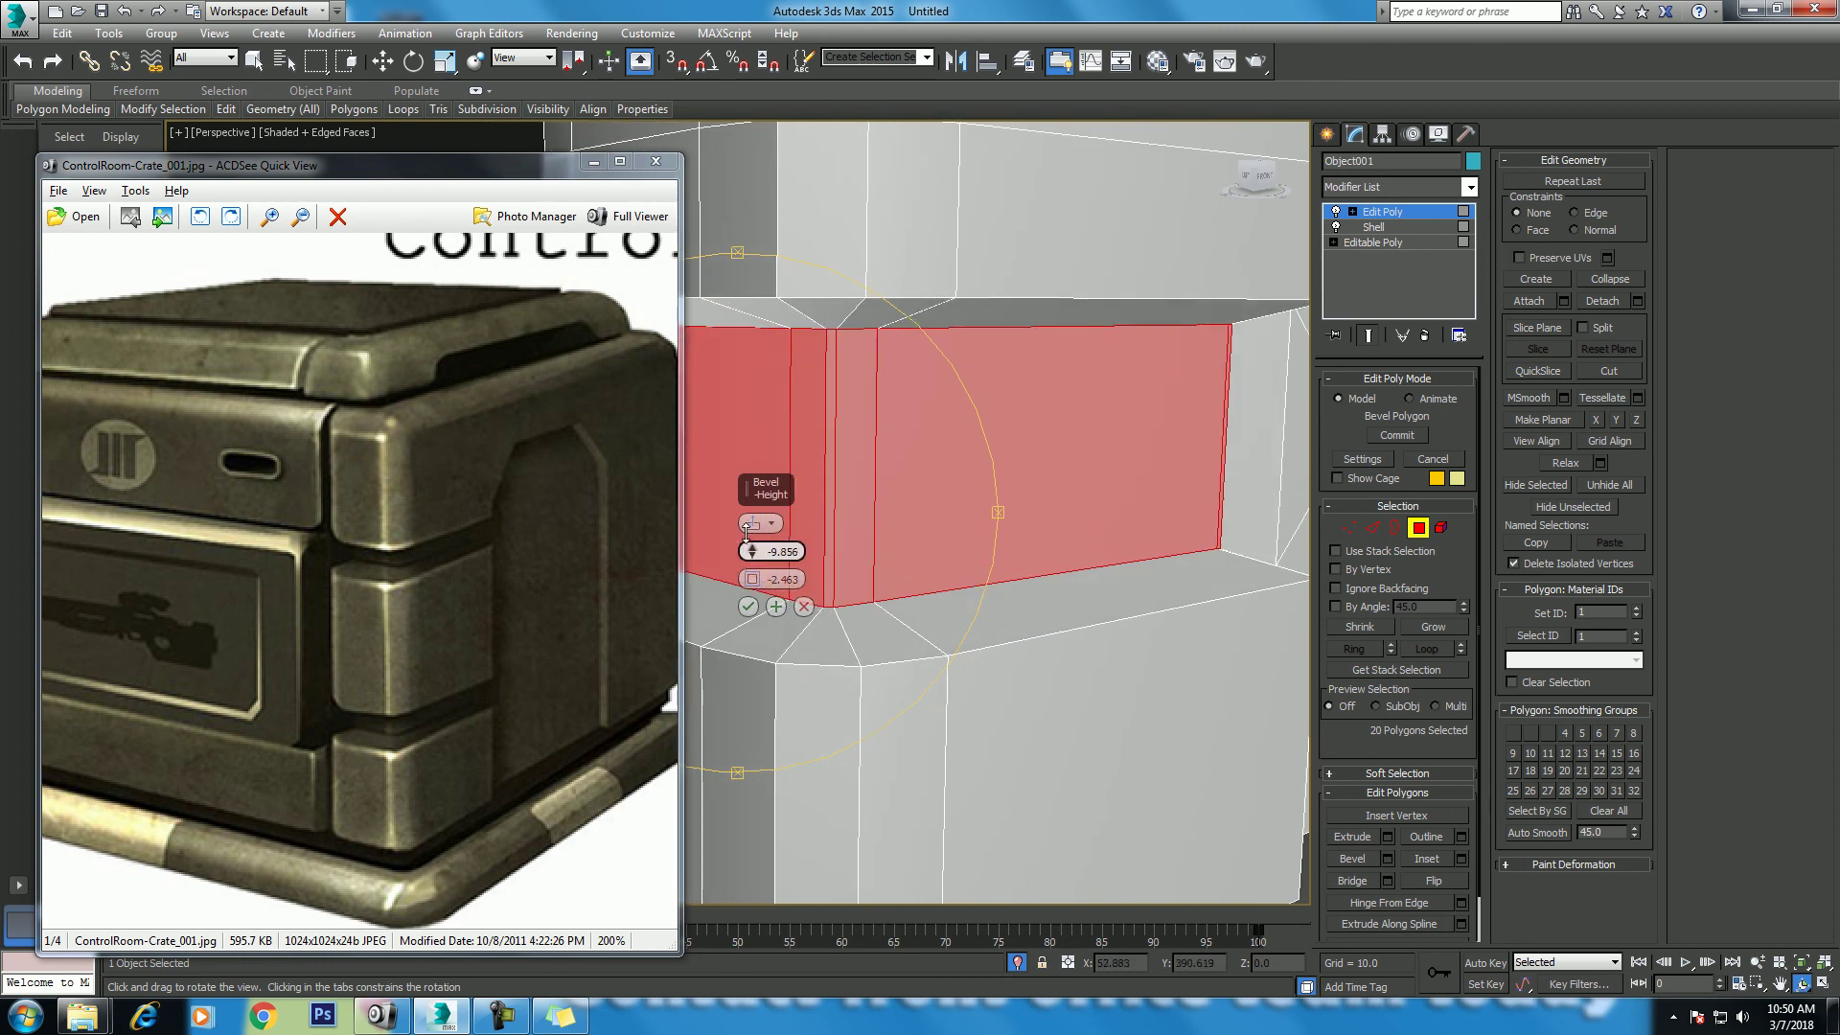
pyautogui.scroll(-5, 887, 503)
pyautogui.moveTo(919, 472)
pyautogui.mouseDown()
pyautogui.moveTo(1016, 486)
pyautogui.moveTo(916, 476)
pyautogui.moveTo(953, 485)
pyautogui.moveTo(928, 489)
pyautogui.mouseUp()
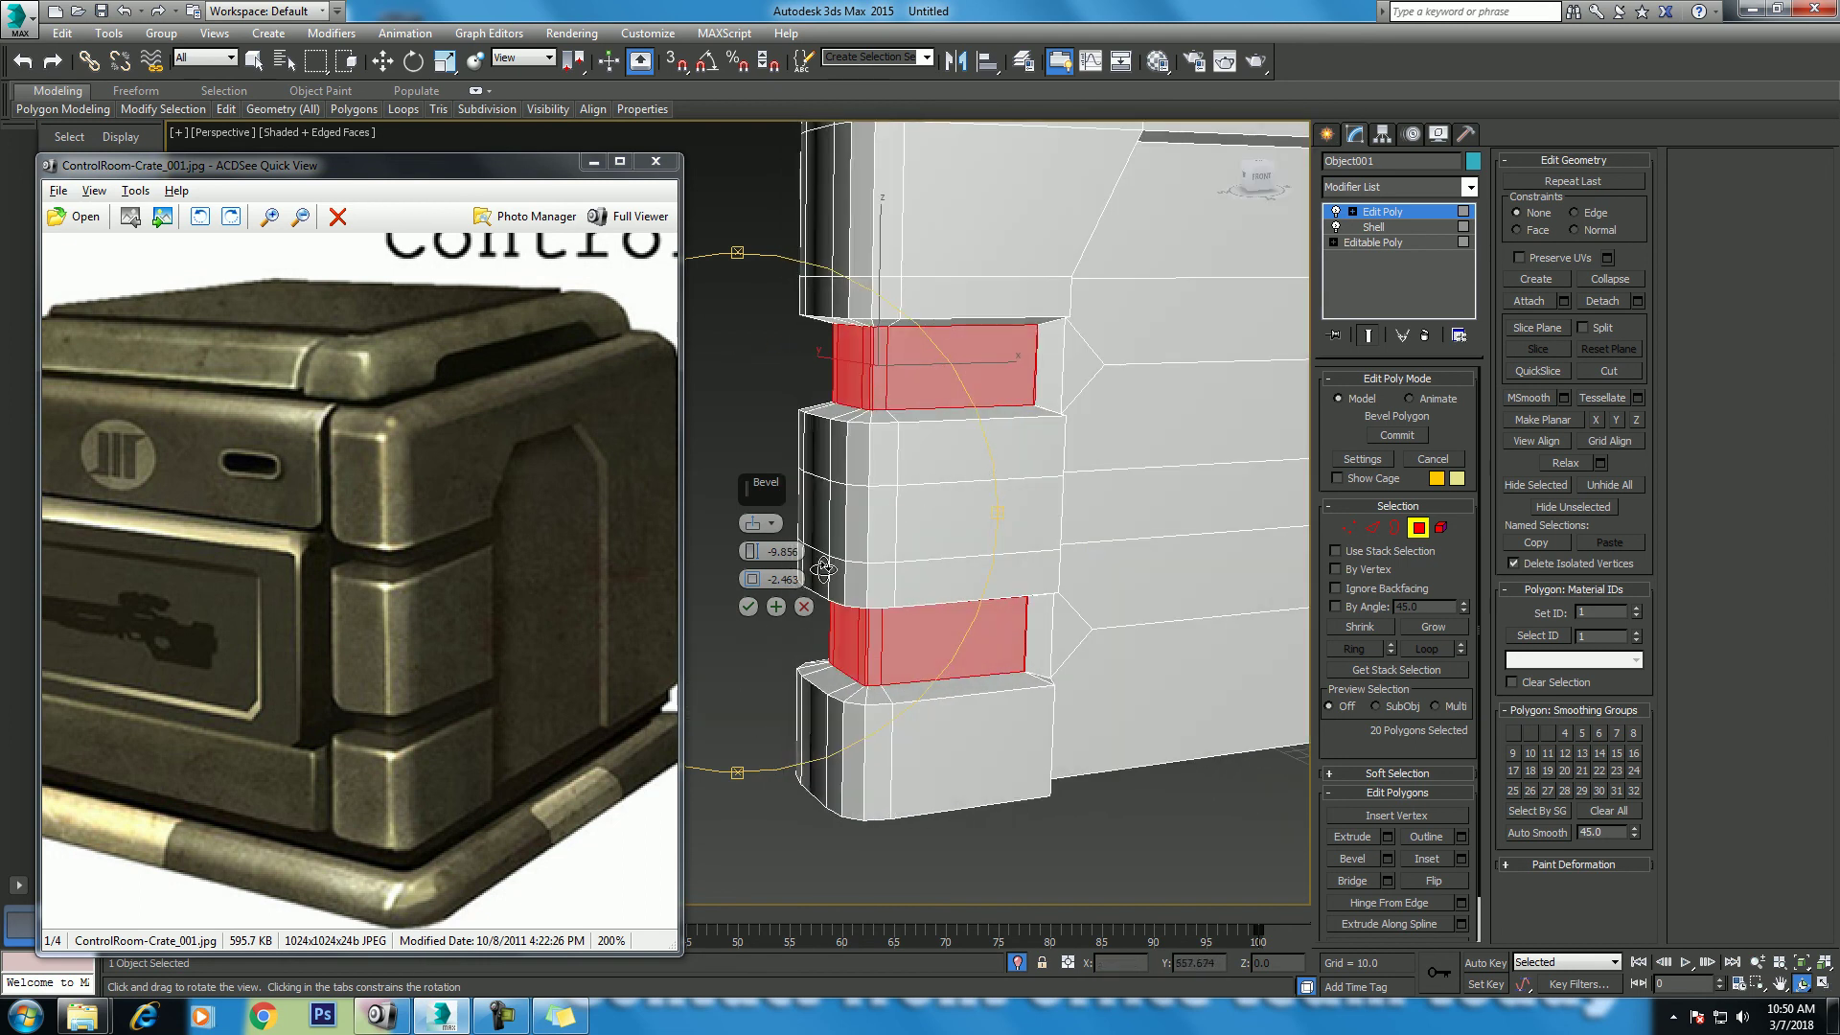
pyautogui.click(749, 606)
pyautogui.scroll(-5, 871, 527)
# Step: In front view, scale the left-notch vertex rows vertically to 114%
pyautogui.press('w')
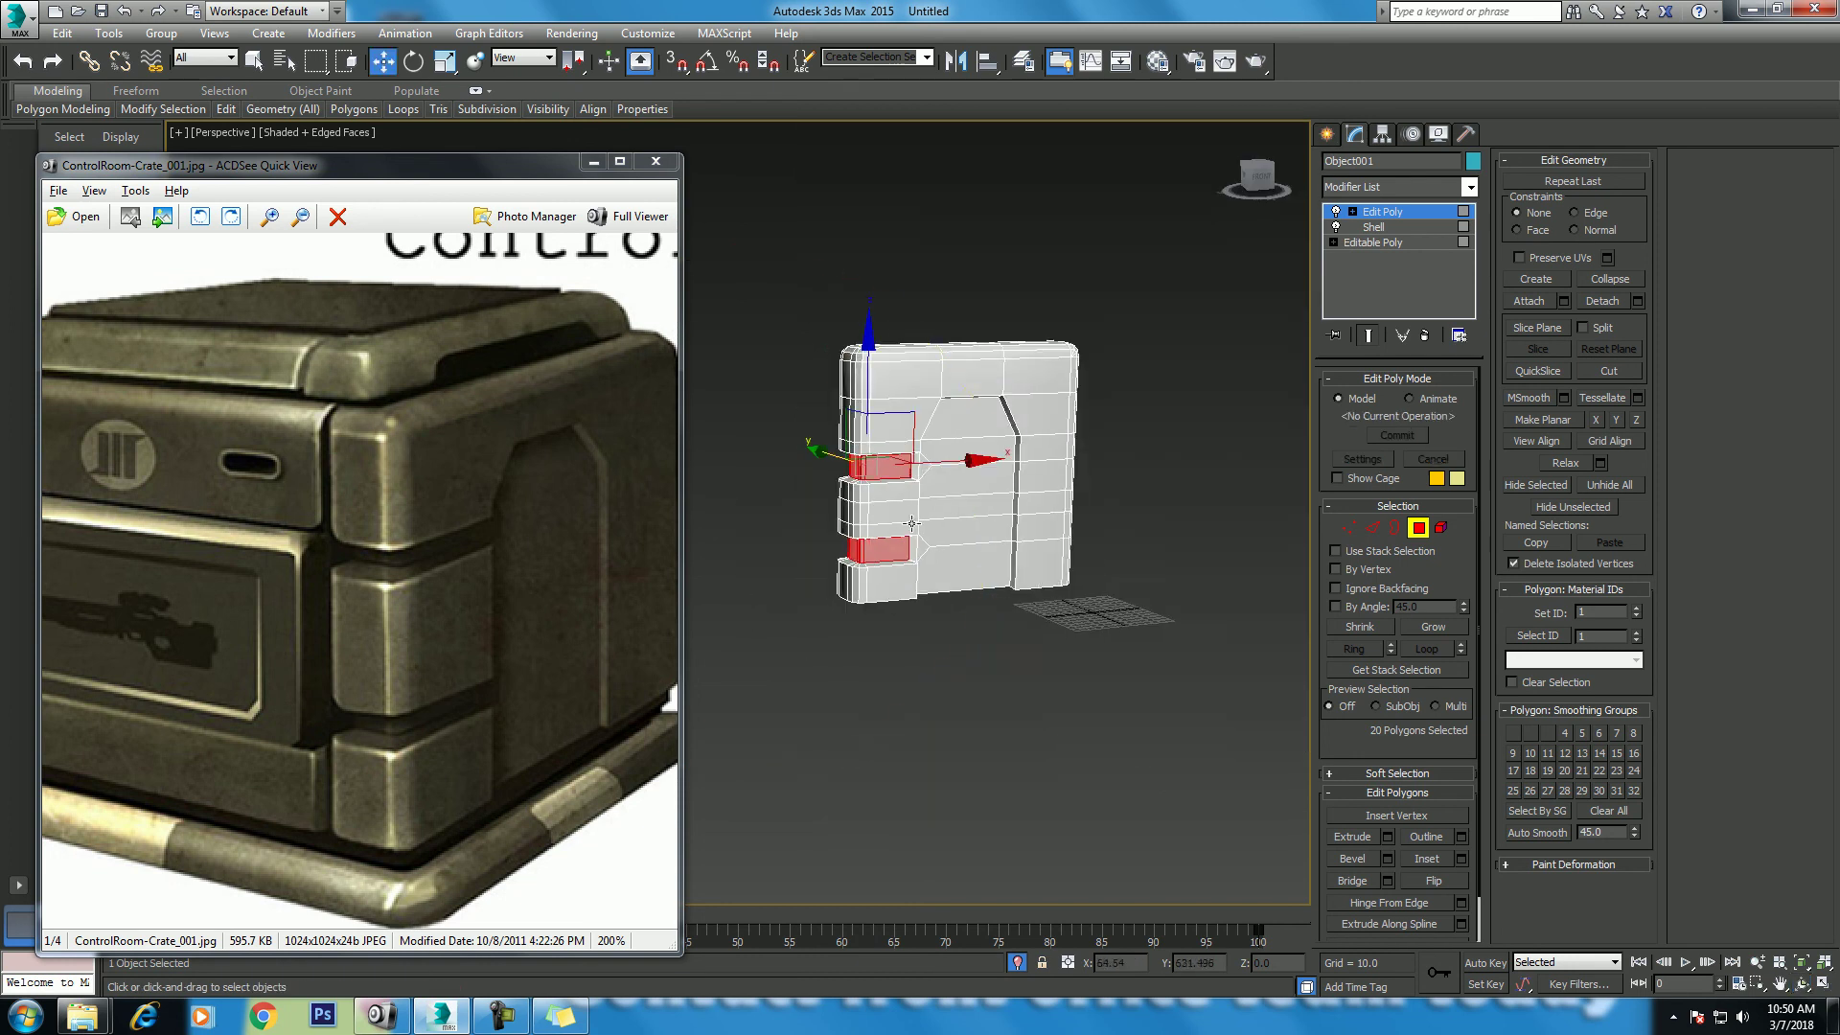
pyautogui.scroll(3, 967, 535)
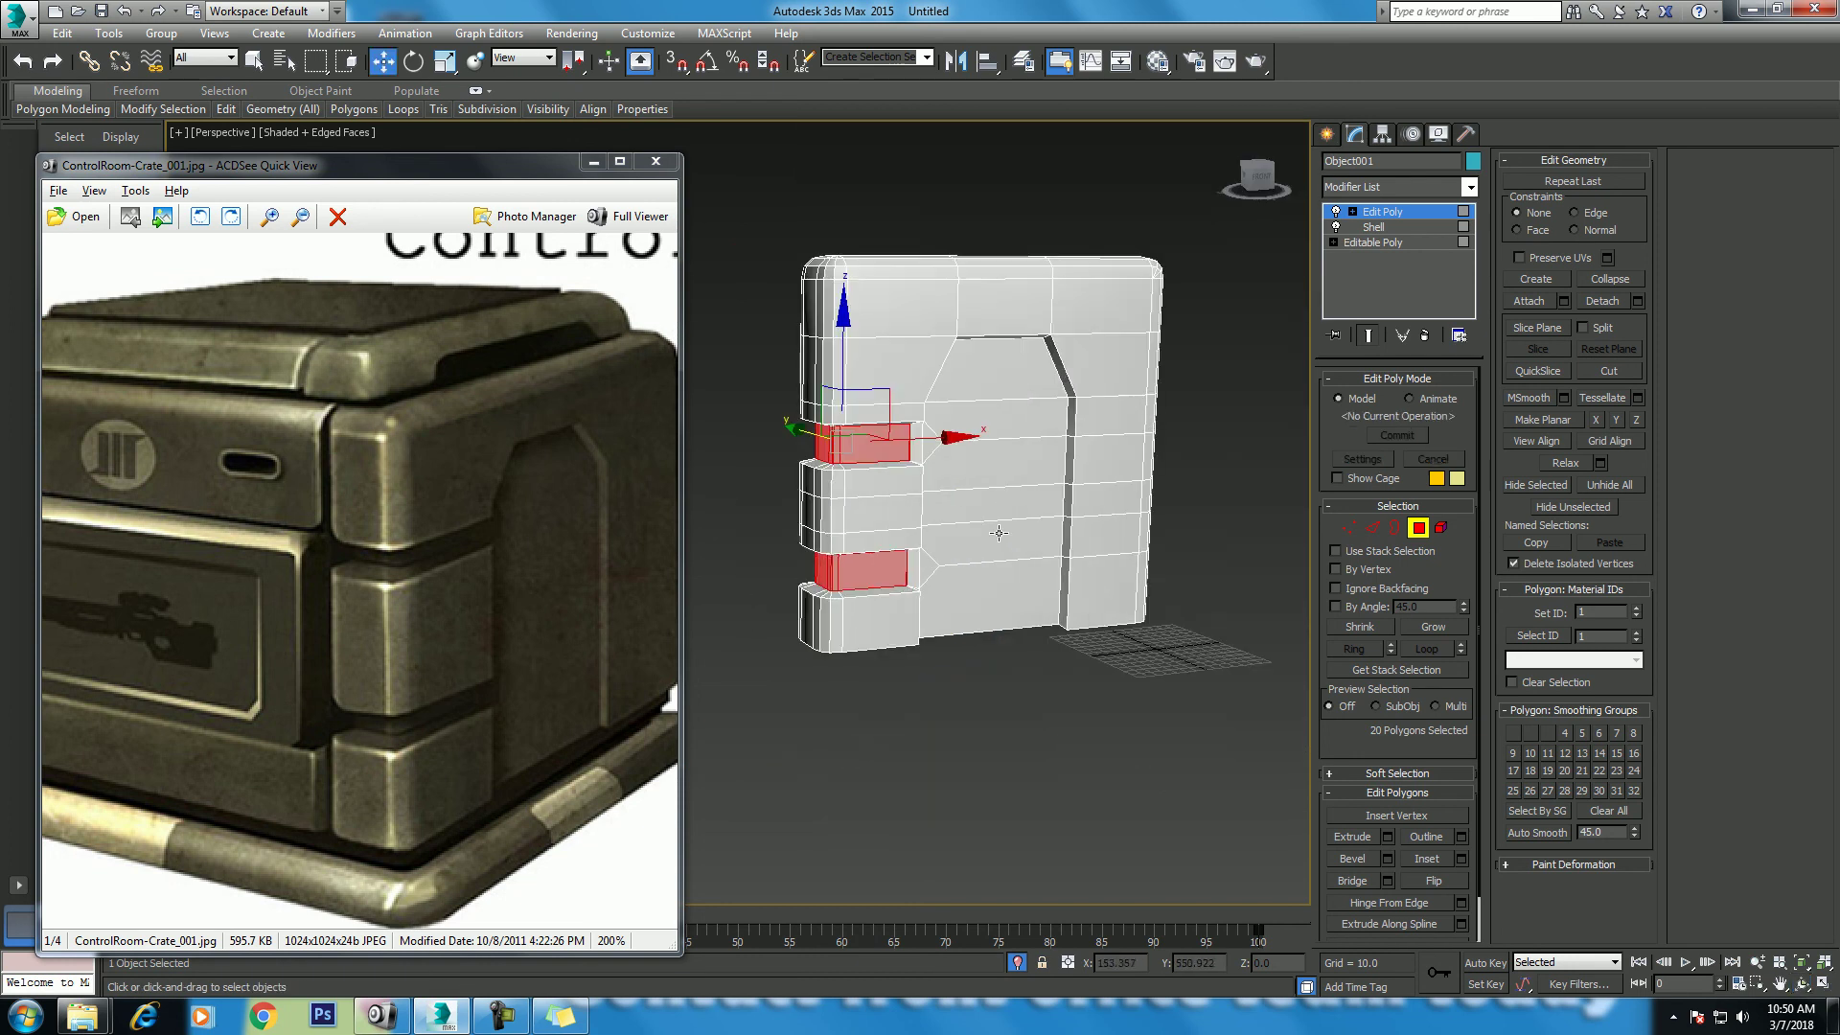
pyautogui.press('f')
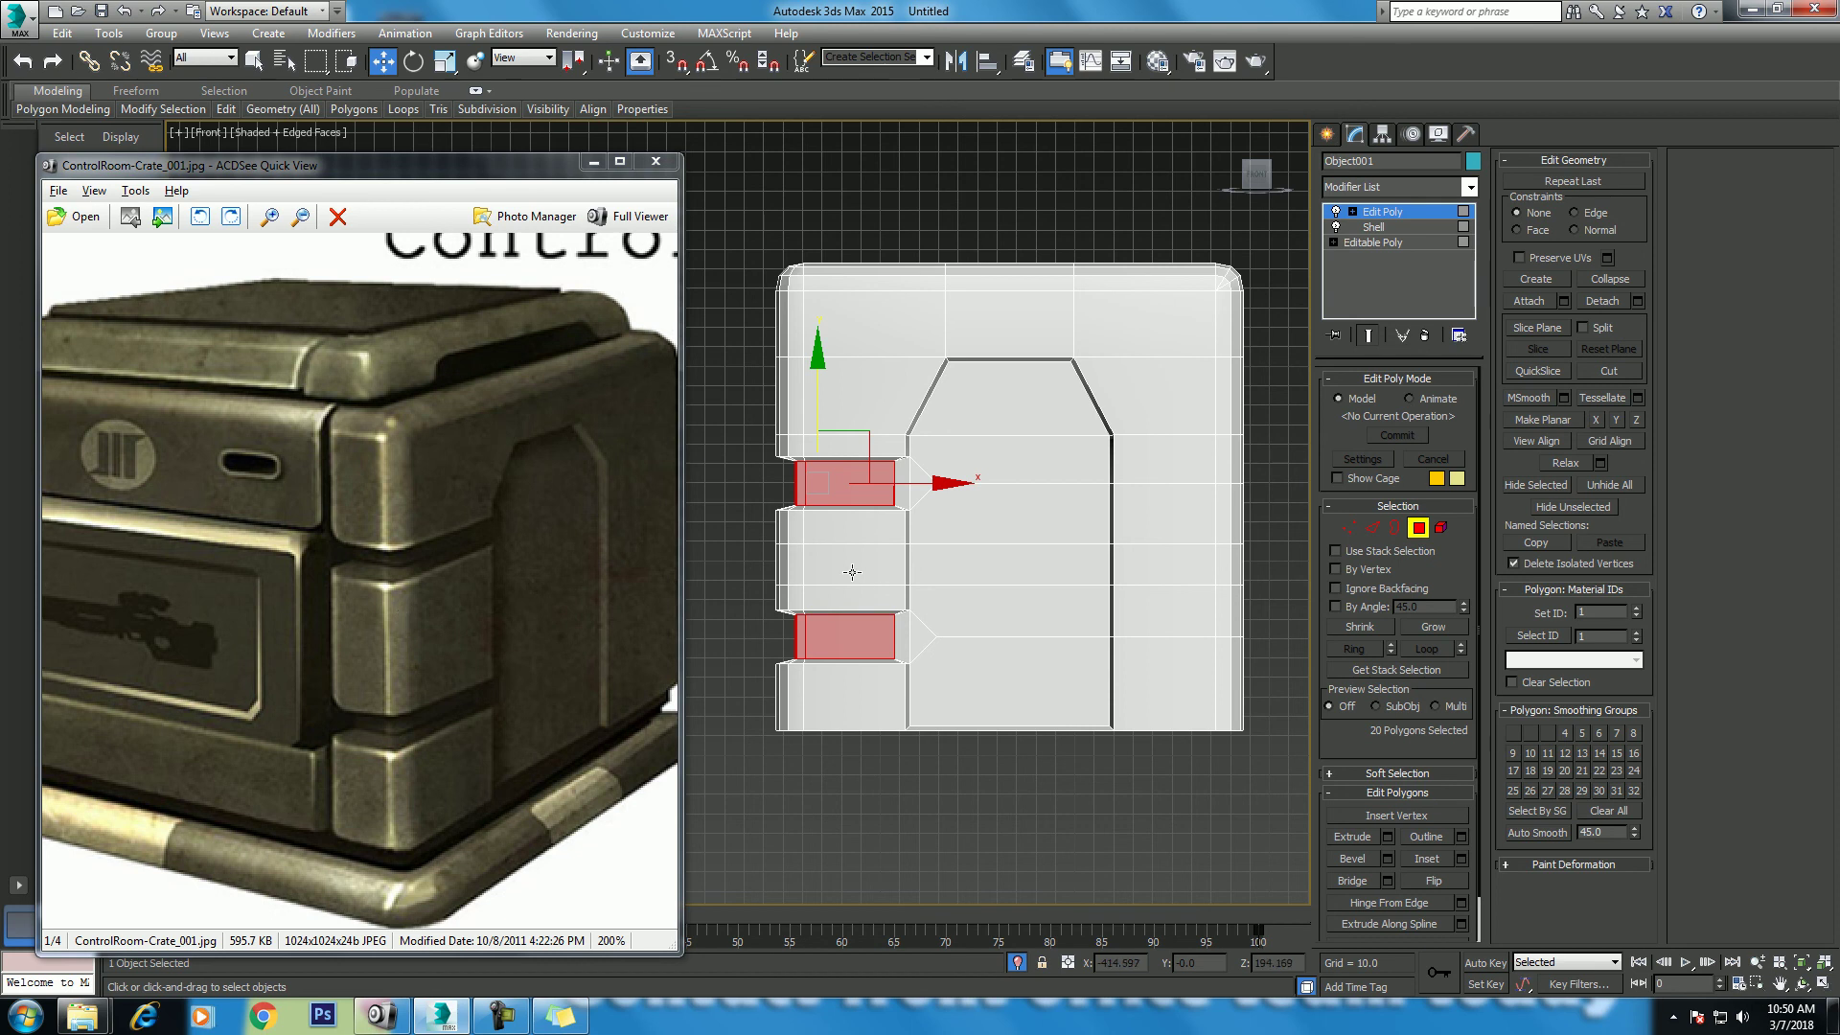
pyautogui.click(1349, 527)
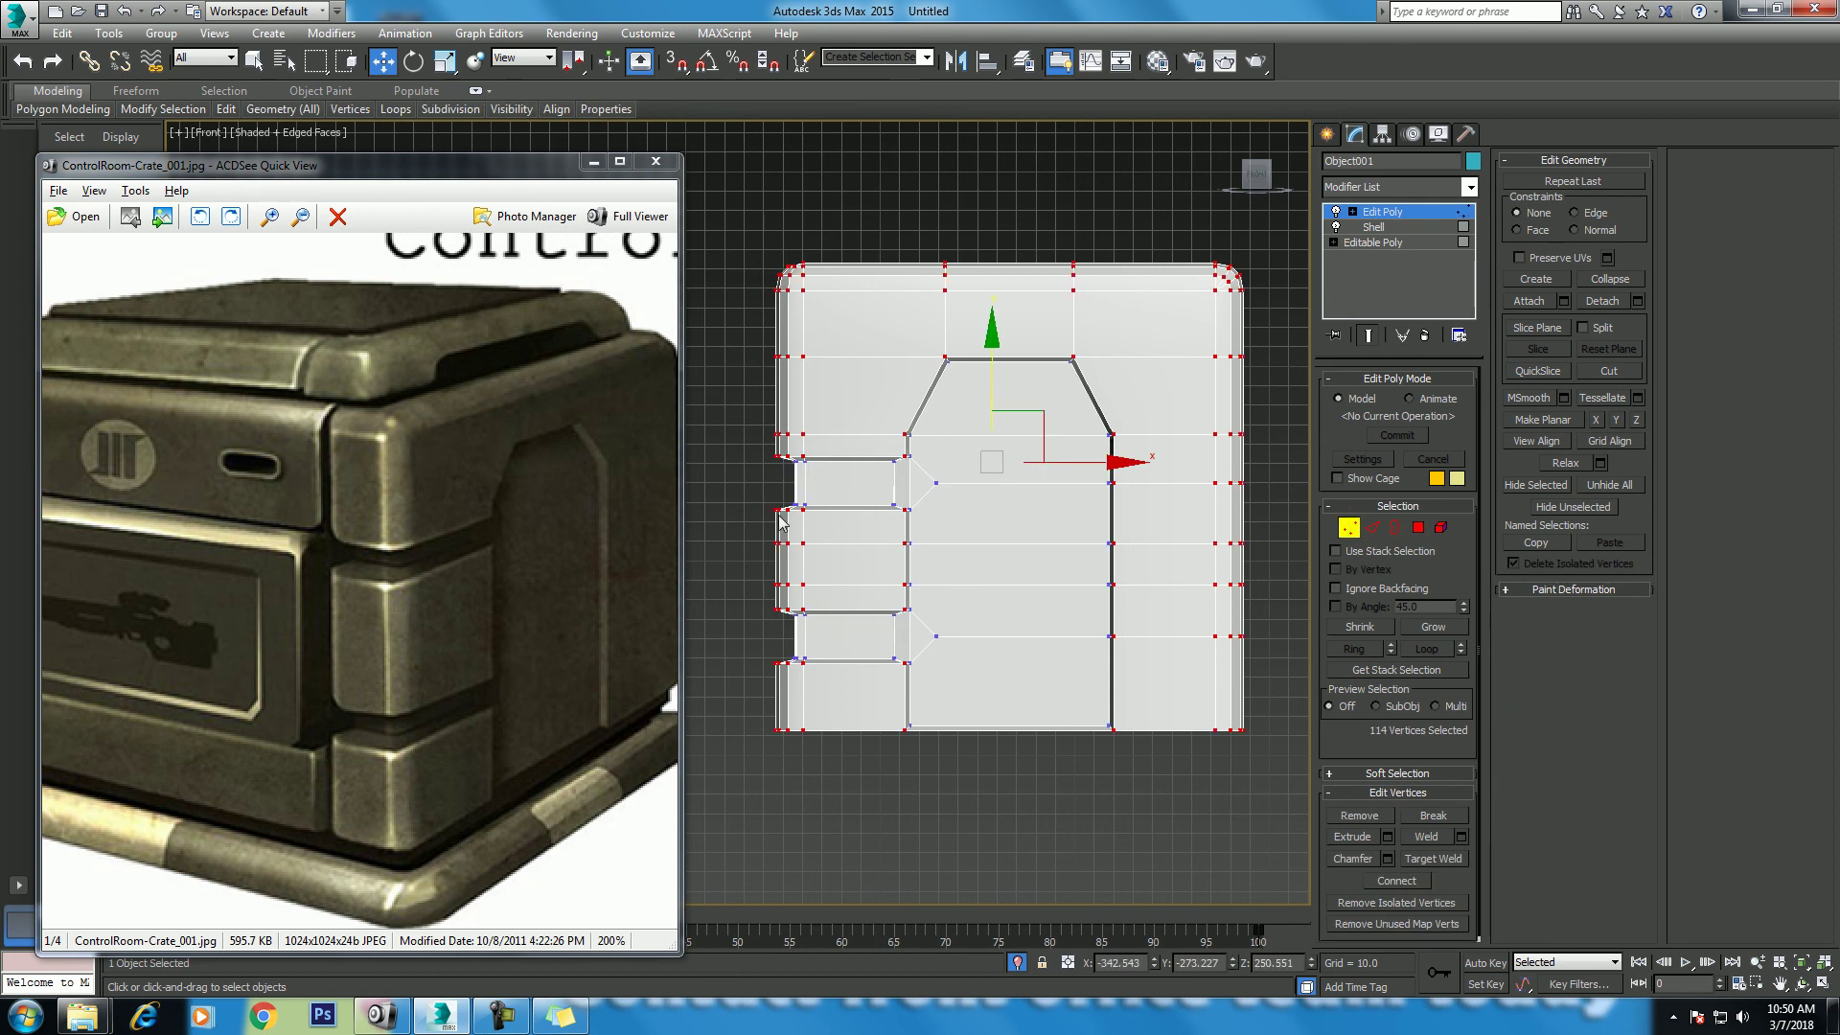
pyautogui.moveTo(899, 608); pyautogui.dragTo(919, 634)
pyautogui.press('r')
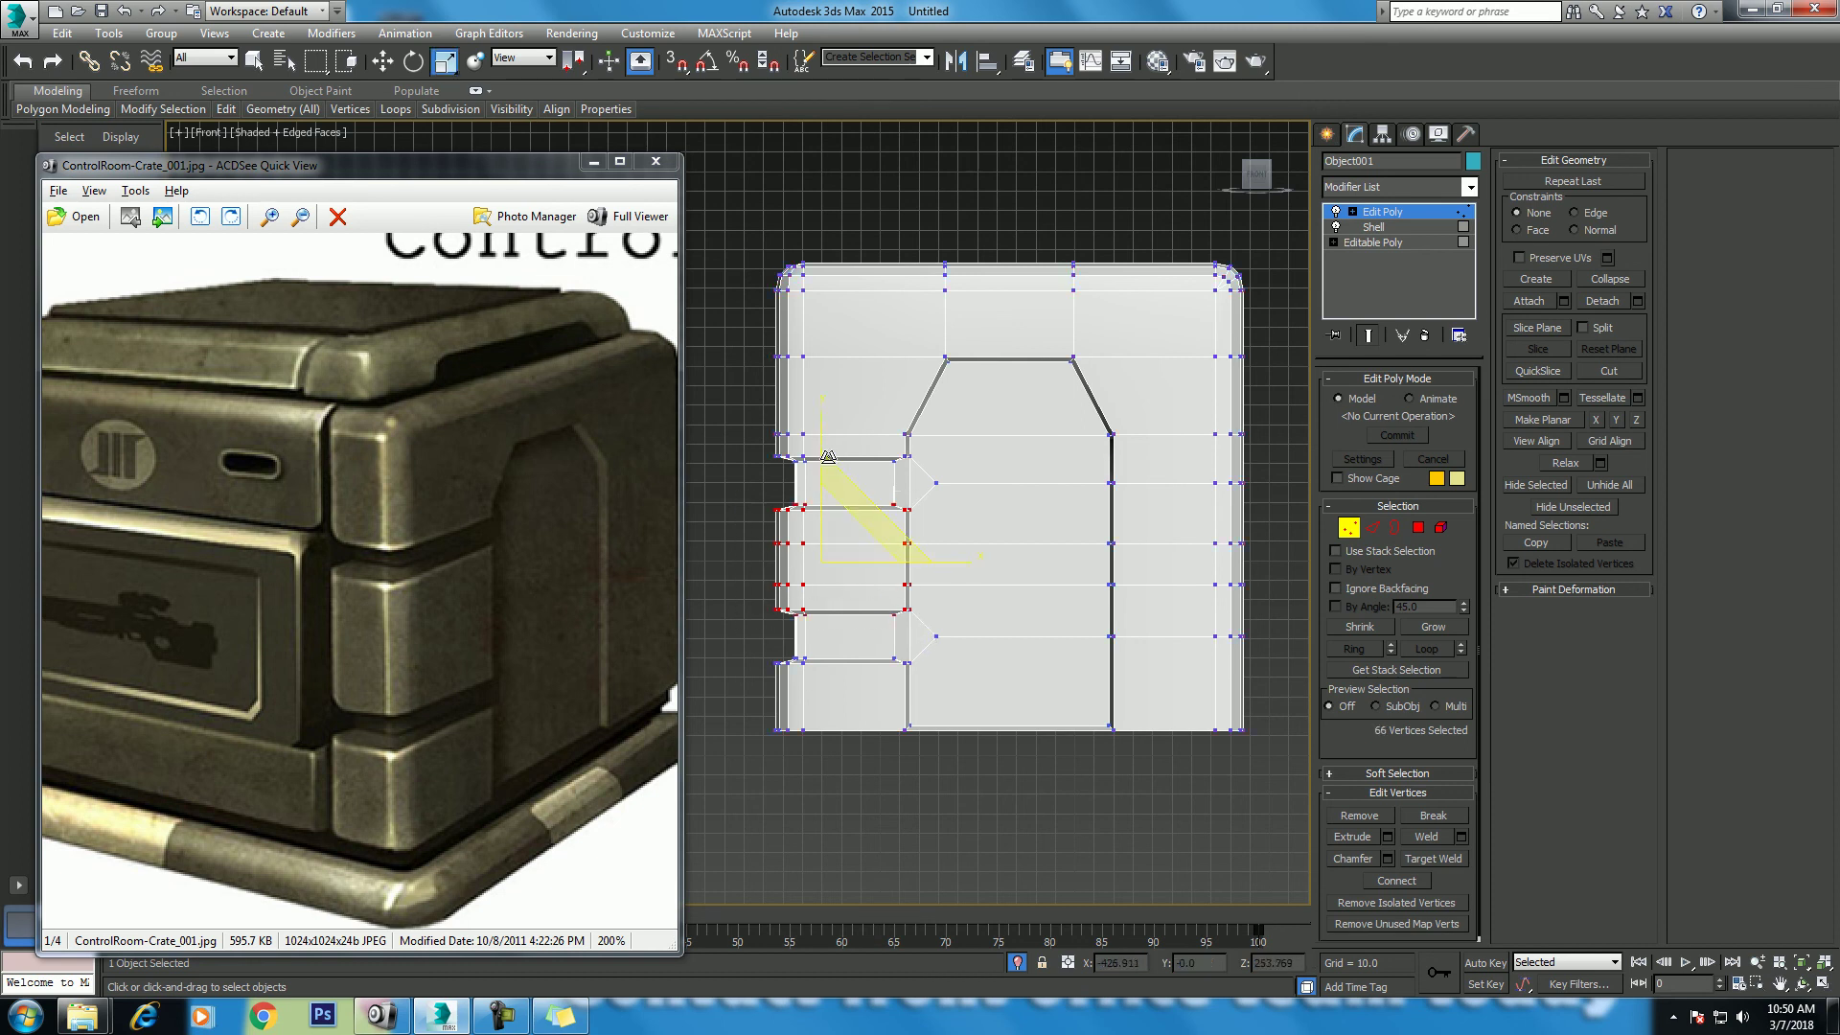
pyautogui.moveTo(822, 424); pyautogui.dragTo(817, 408)
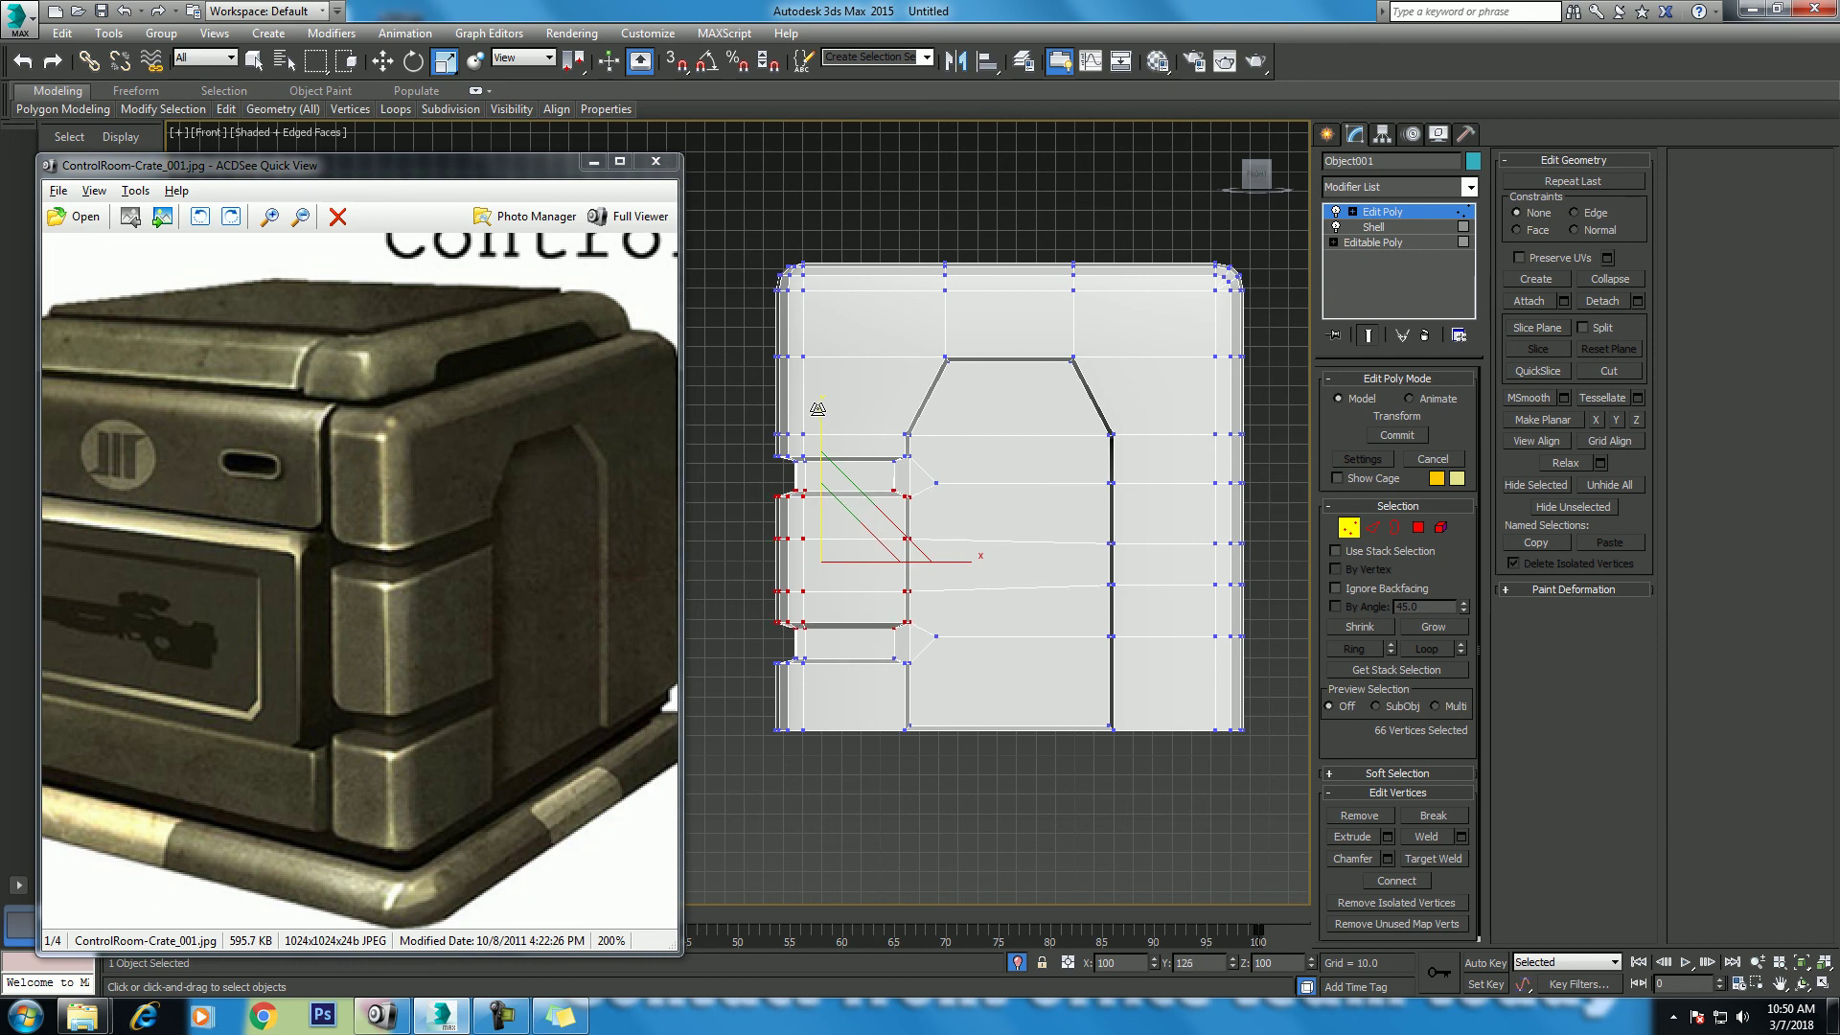
# Step: Exit vertex sub-object mode and orbit around the finished panel in perspective
pyautogui.rightClick(997, 527)
pyautogui.click(910, 514)
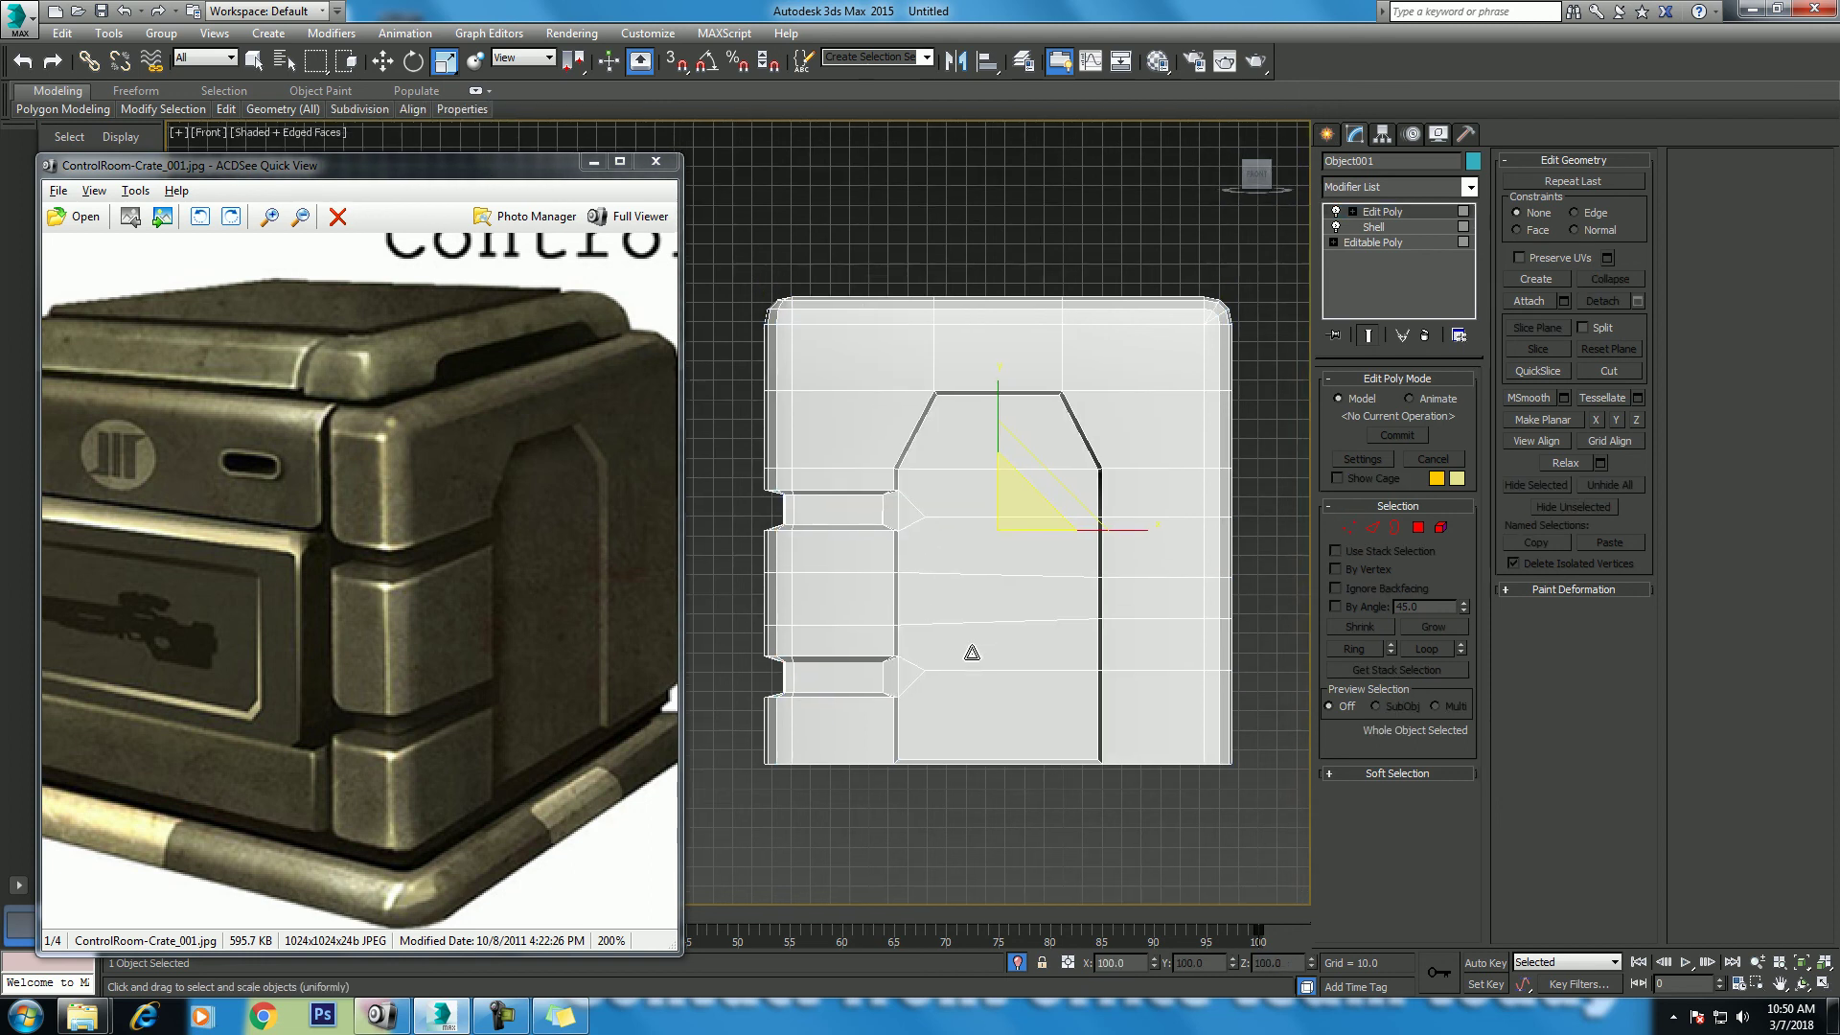
pyautogui.press('p')
pyautogui.scroll(-2, 1054, 695)
pyautogui.click(1802, 984)
pyautogui.moveTo(934, 507)
pyautogui.mouseDown()
pyautogui.moveTo(889, 556)
pyautogui.moveTo(918, 600)
pyautogui.moveTo(870, 580)
pyautogui.mouseUp()
pyautogui.press('r')
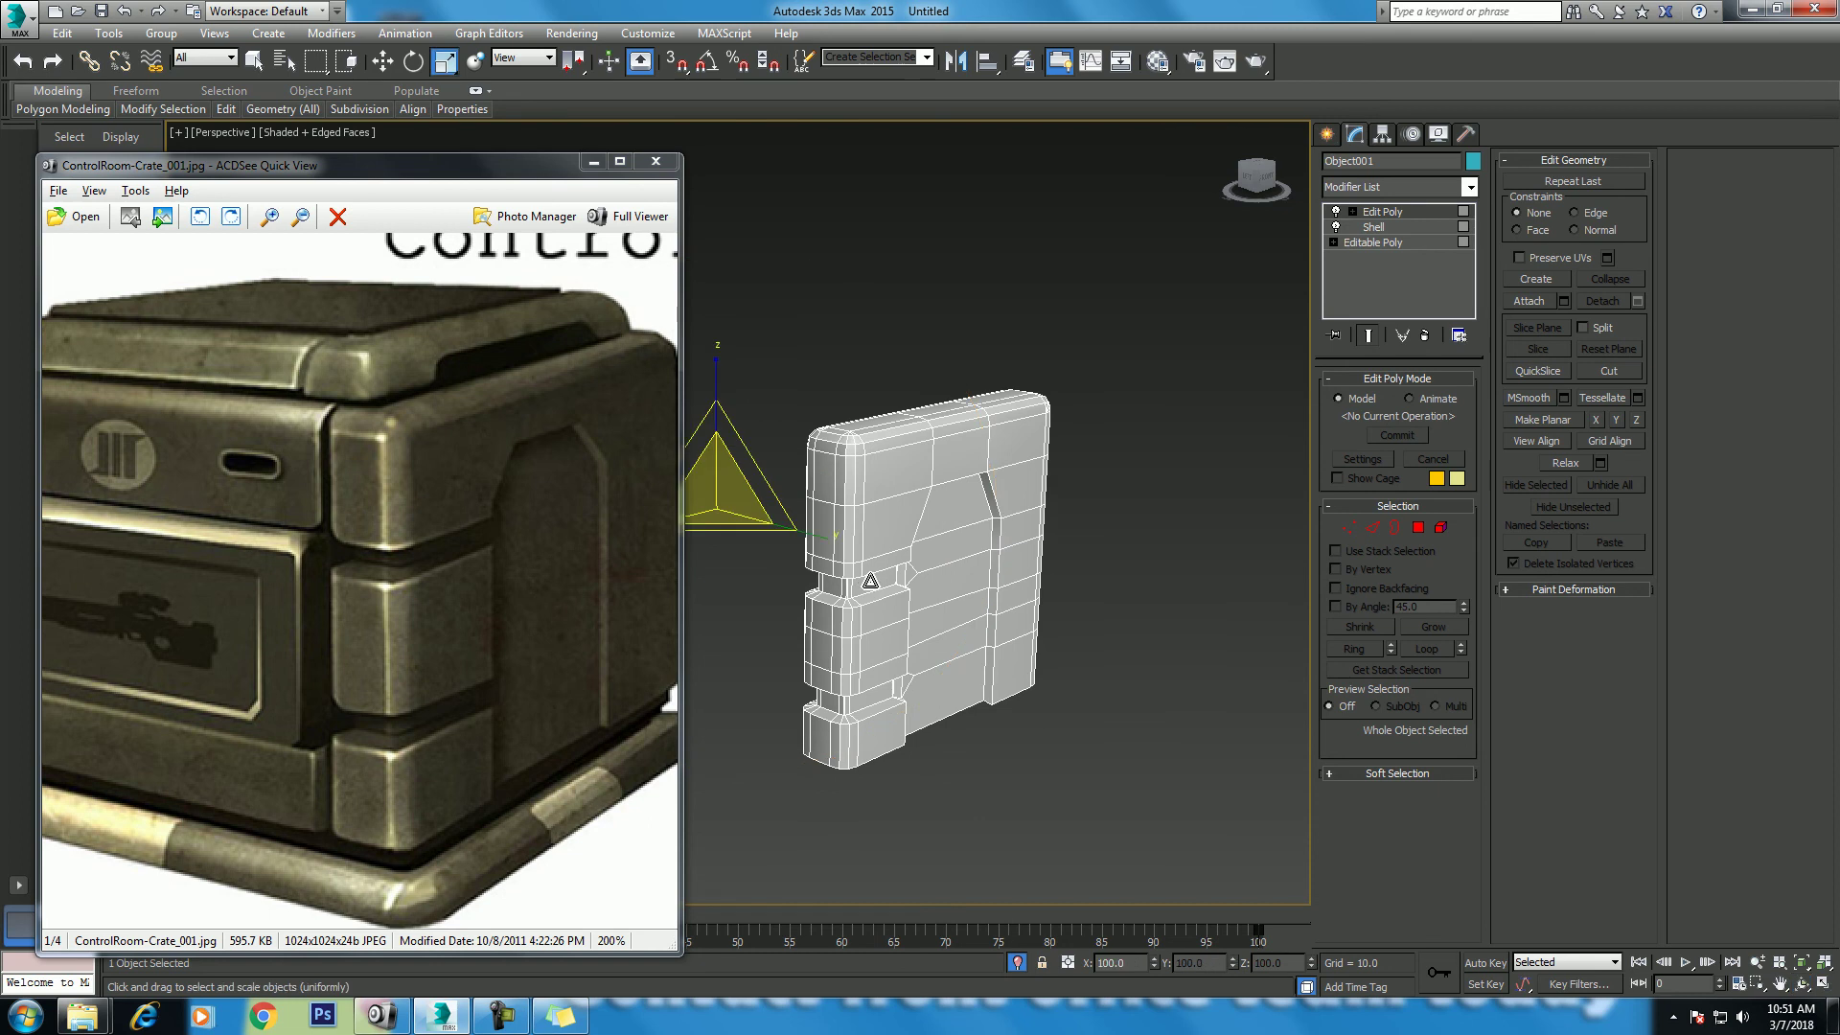